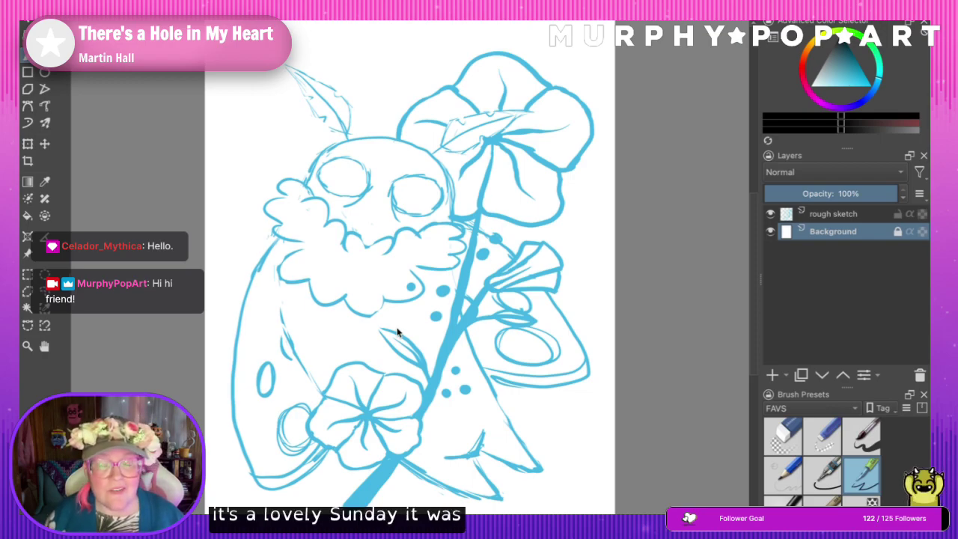
- Lower the opacity of the rough sketch layer, lock it, and add a new paint layer above it
click(27, 345)
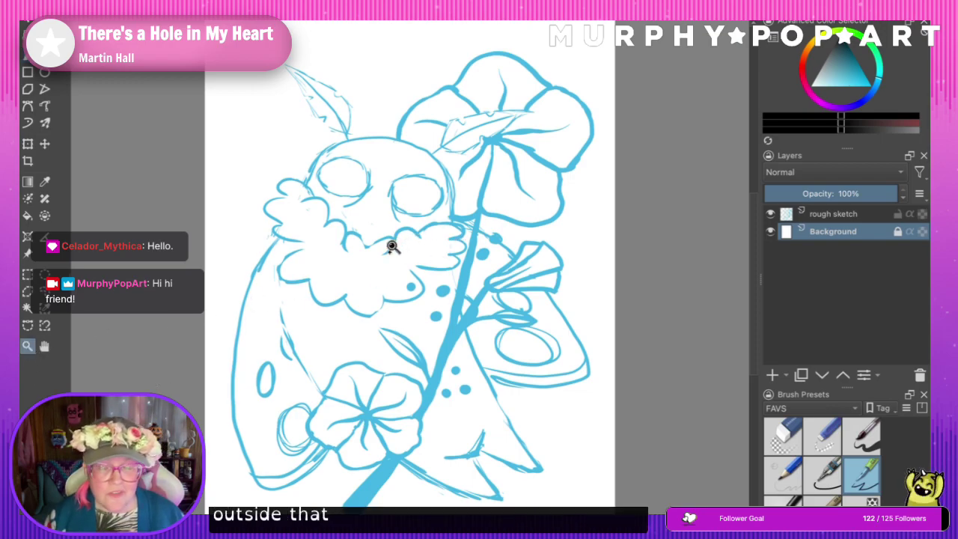
click(368, 178)
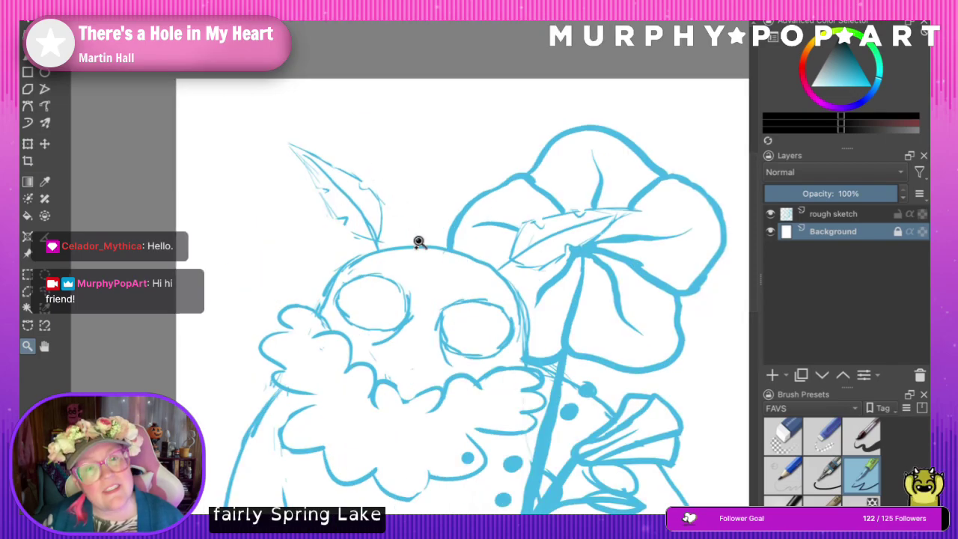
click(422, 391)
click(877, 217)
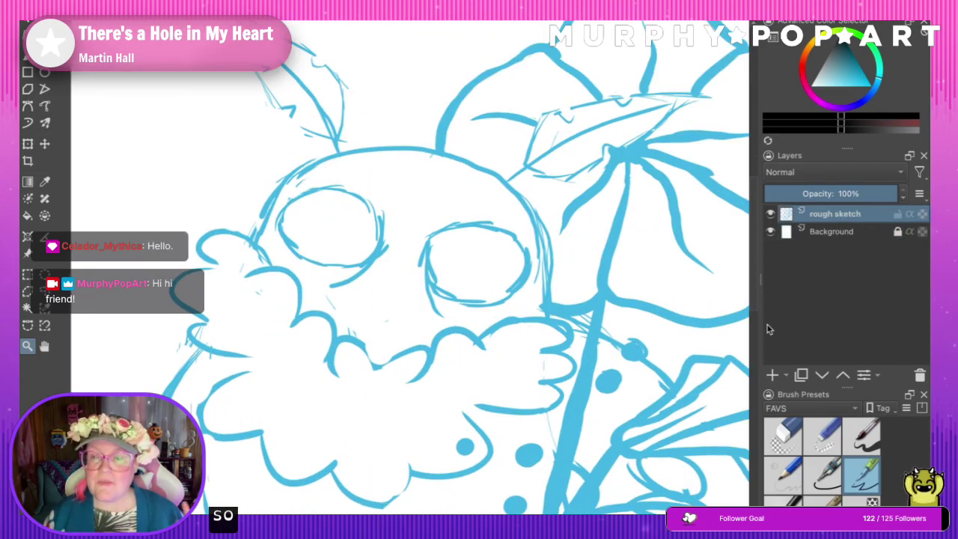
click(771, 375)
drag(898, 193, 854, 193)
- Rename the new paint layer as lines
click(870, 217)
double_click(842, 214)
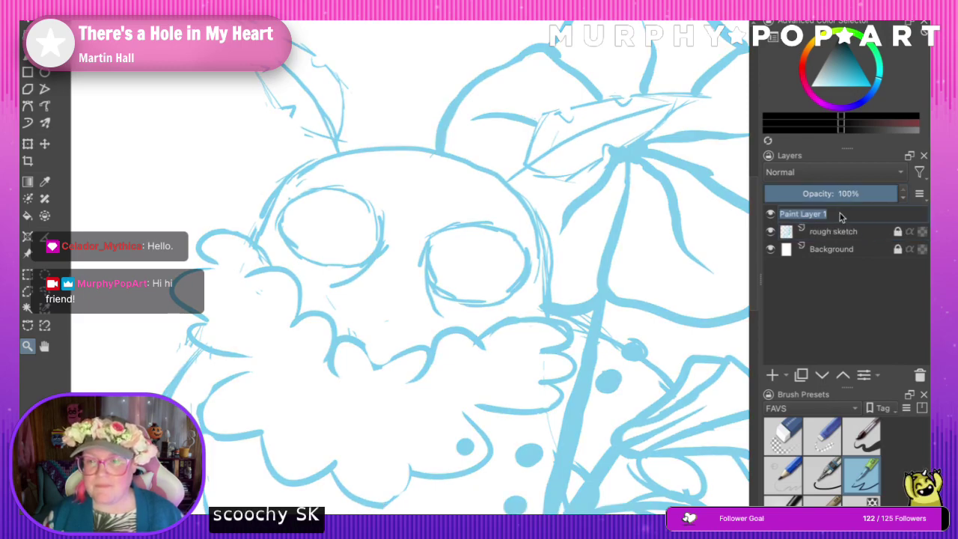
key(BackSpace)
text(lines)
key(Return)
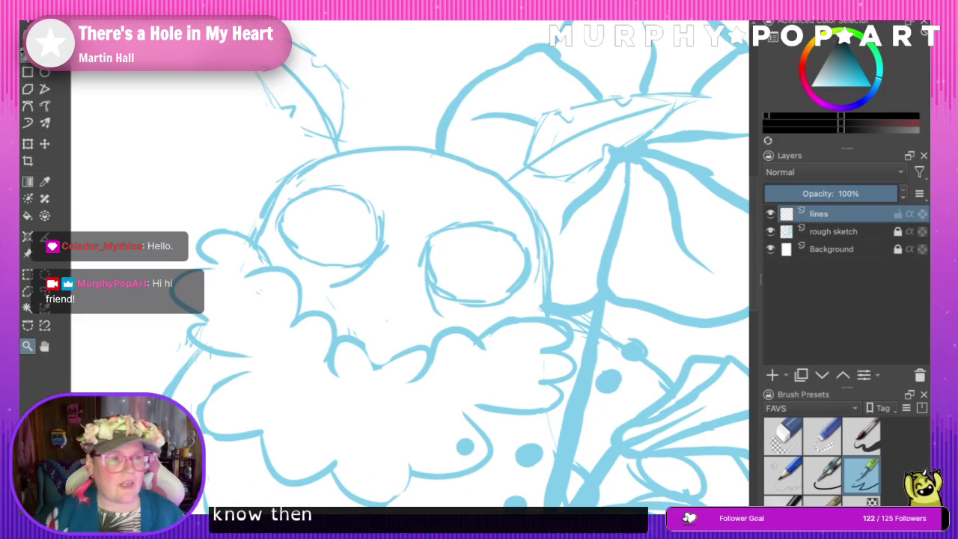
- Ink the moth's rounded head outline in black over the sketch, from the fur collar on one side to the other
click(27, 57)
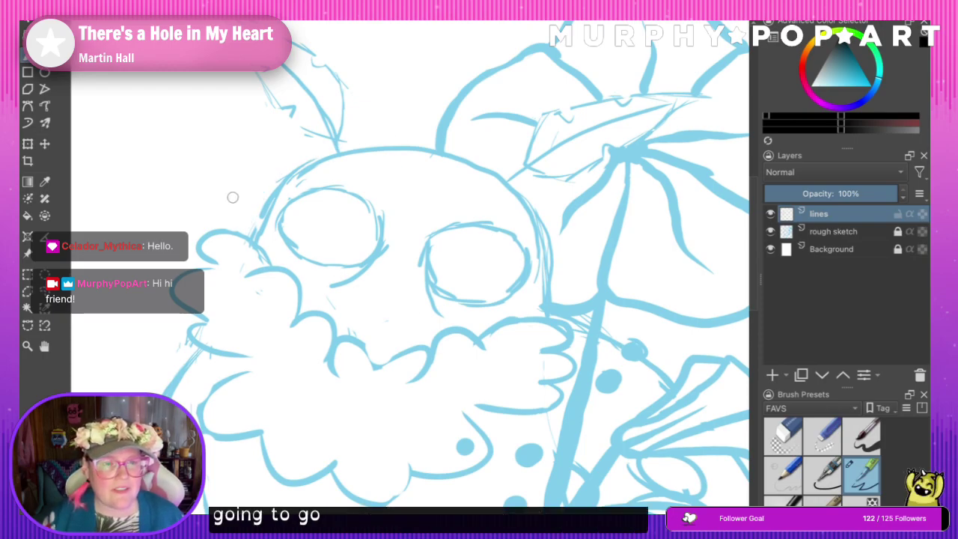
drag(188, 212, 330, 146)
key(ctrl+z)
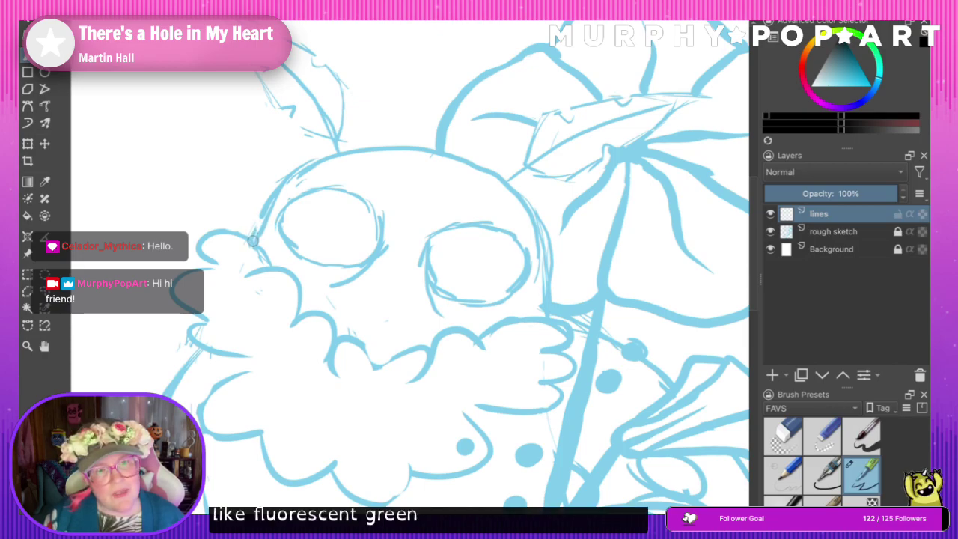
mouse_move(254, 238)
mouse_down()
mouse_move(288, 179)
mouse_move(339, 153)
mouse_move(416, 144)
mouse_up()
key(ctrl+z)
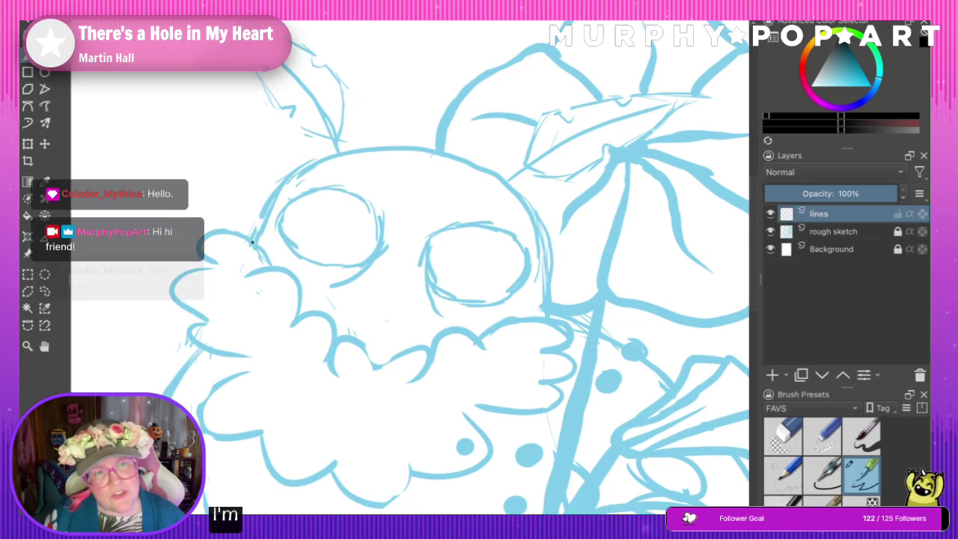
mouse_move(253, 241)
mouse_down()
mouse_move(271, 200)
mouse_move(310, 166)
mouse_move(386, 149)
mouse_move(438, 158)
mouse_up()
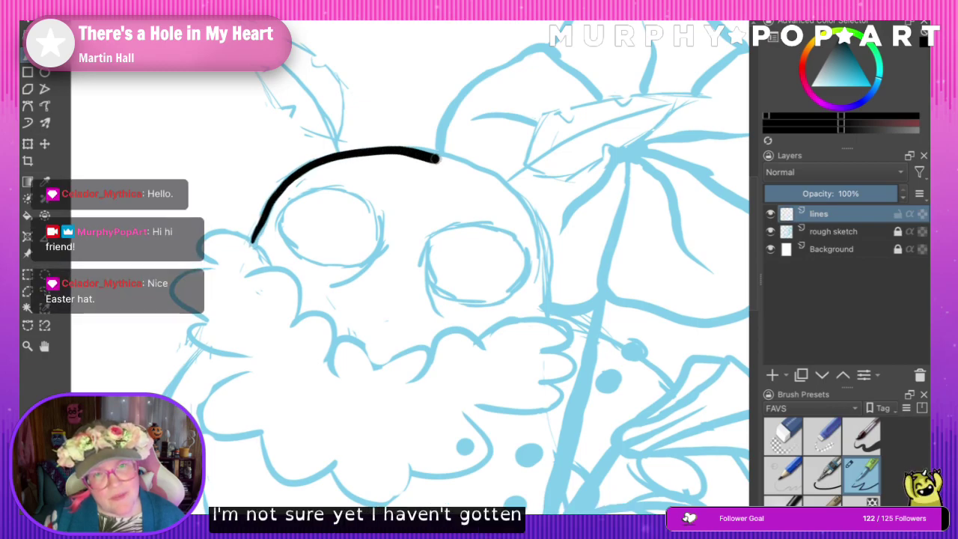
key(ctrl+z)
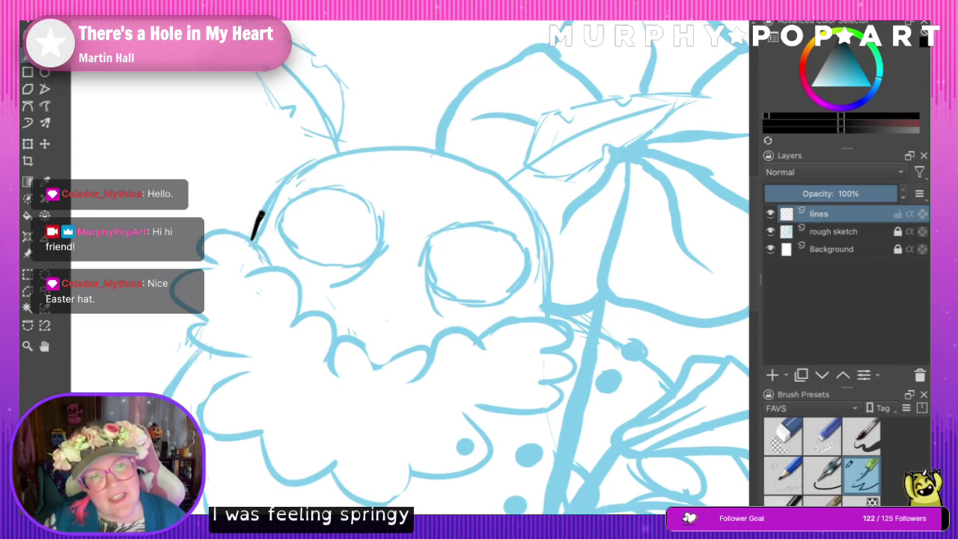
drag(261, 215, 308, 167)
key(ctrl+z)
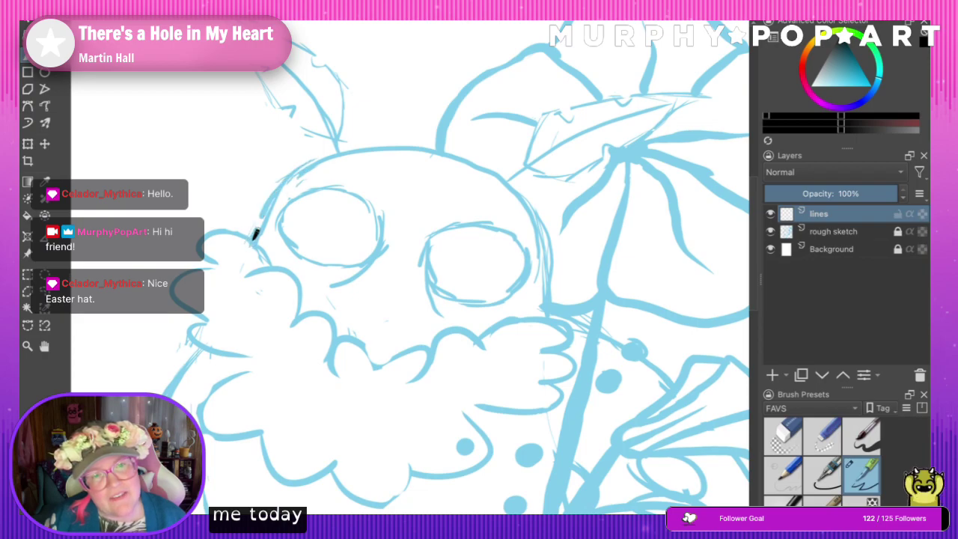
mouse_move(254, 235)
mouse_down()
mouse_move(292, 177)
mouse_move(379, 148)
mouse_up()
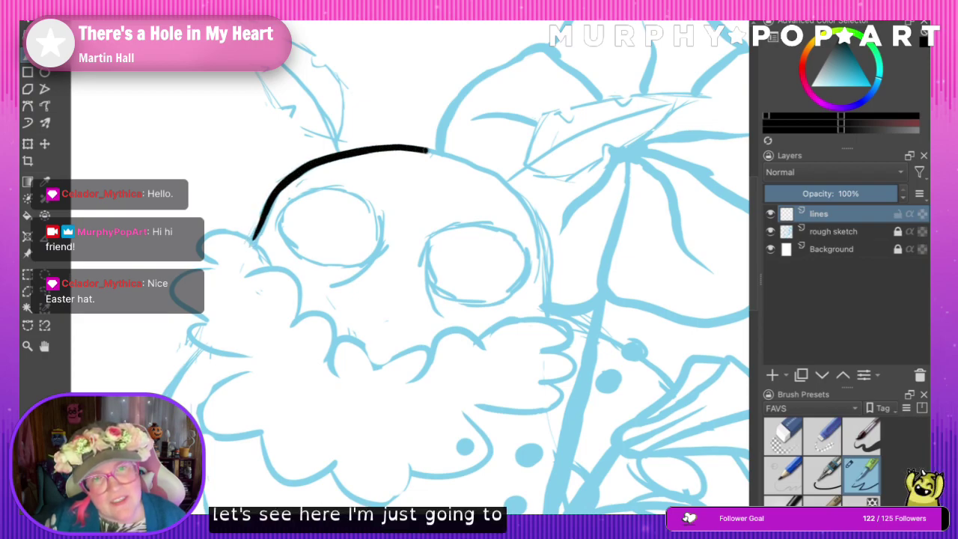
drag(469, 159, 529, 209)
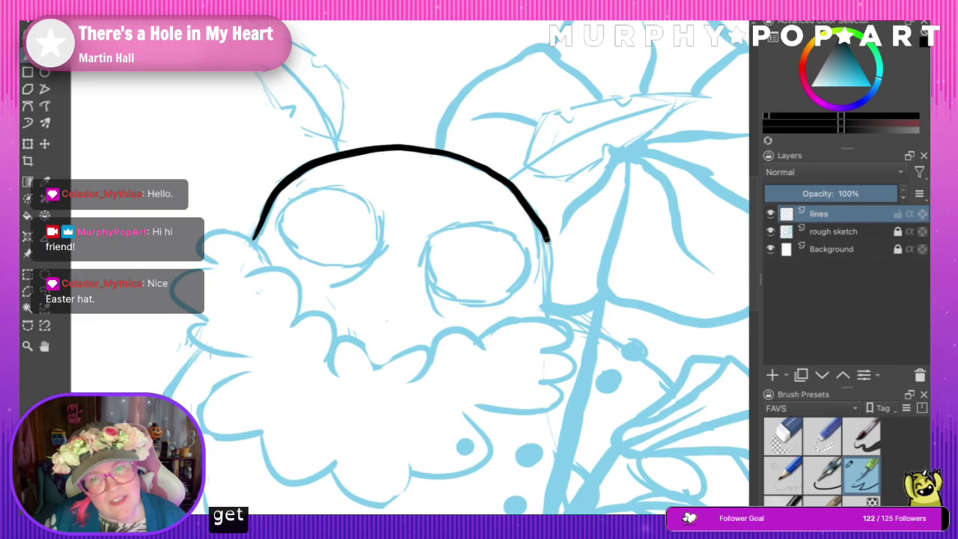
drag(547, 240, 553, 318)
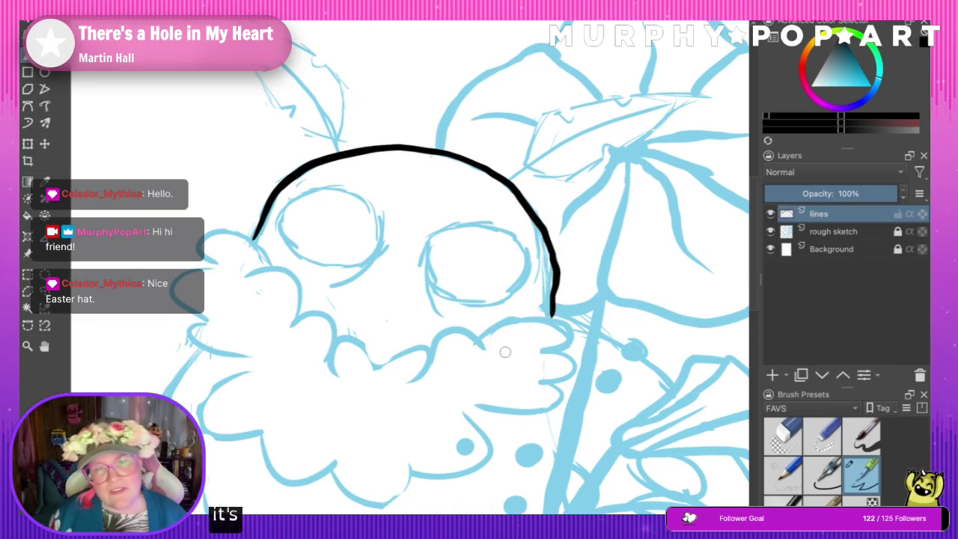
- Choose a very dark red and ink the outline of the moth's left eye
mouse_move(754, 271)
mouse_down()
mouse_move(753, 305)
mouse_move(762, 294)
mouse_move(763, 303)
mouse_move(762, 288)
mouse_up()
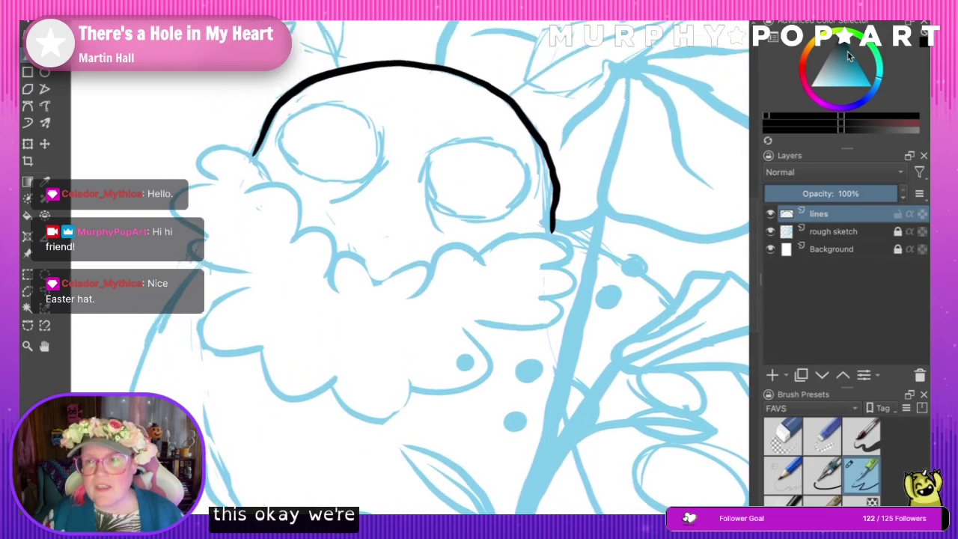
click(804, 66)
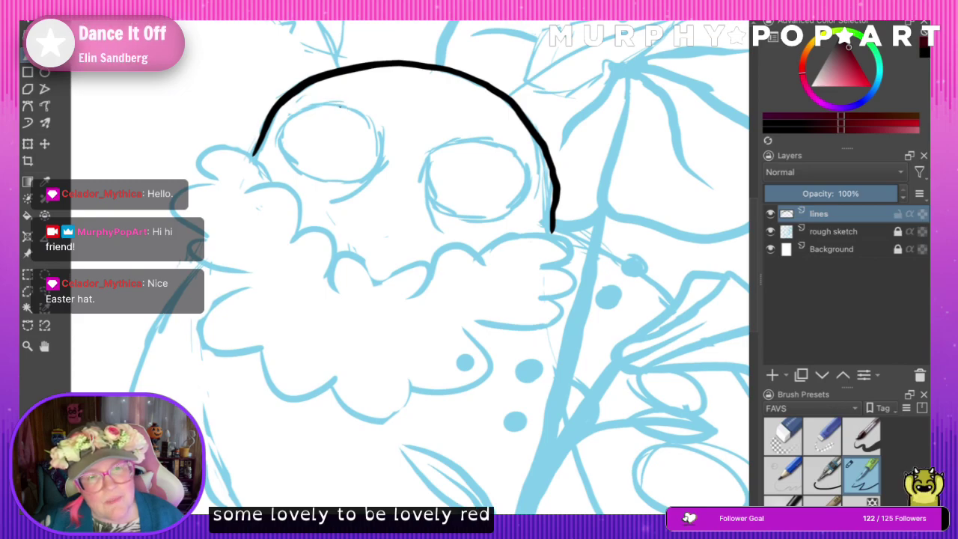
mouse_move(341, 106)
mouse_down()
mouse_move(292, 114)
mouse_move(280, 139)
mouse_move(304, 169)
mouse_move(349, 179)
mouse_up()
key(ctrl+z)
drag(343, 105, 285, 122)
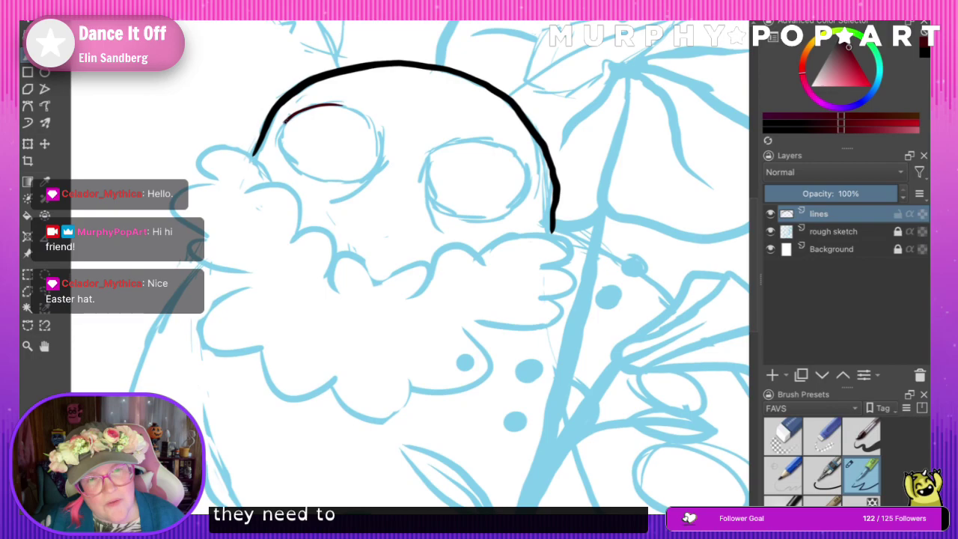
mouse_move(322, 178)
mouse_down()
mouse_move(366, 176)
mouse_move(380, 148)
mouse_up()
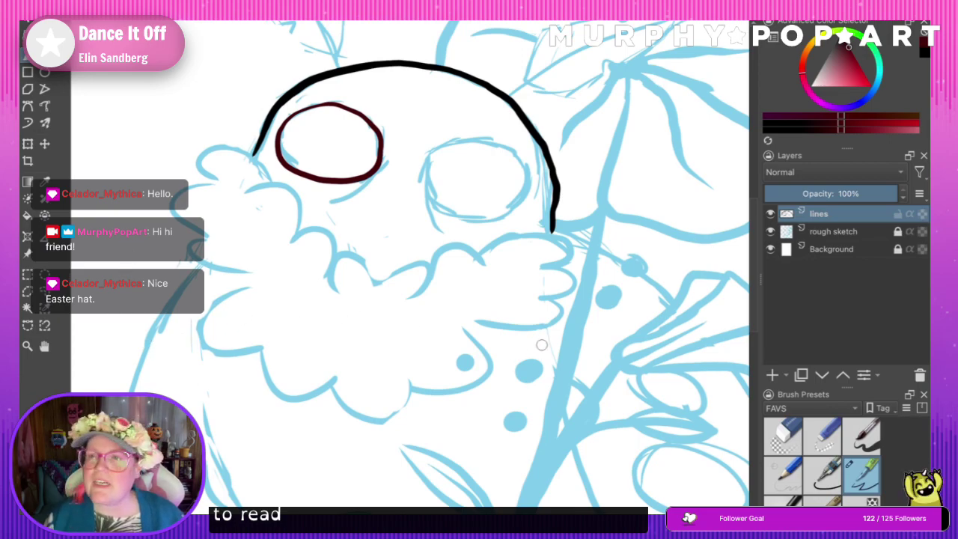
- Ink the outline of the moth's right eye in the same dark red
click(884, 17)
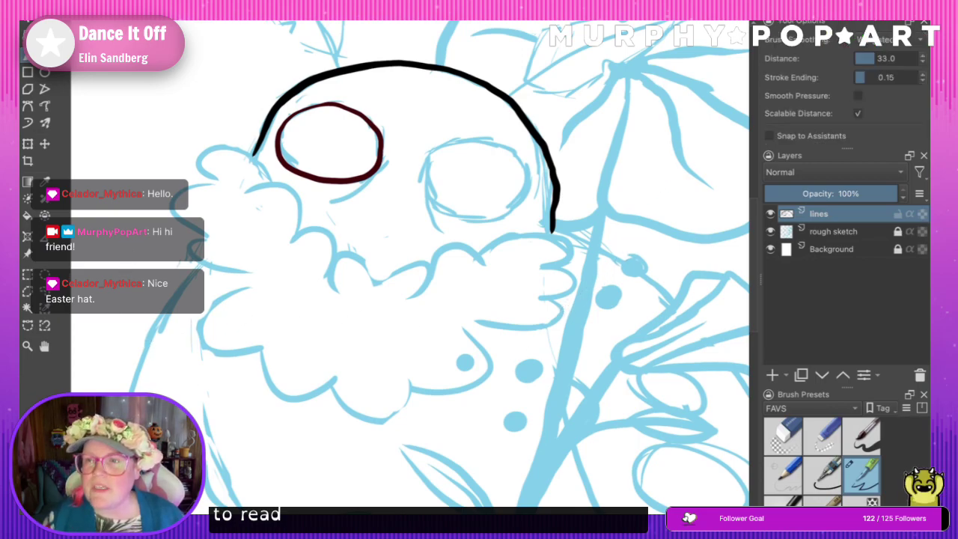
click(807, 16)
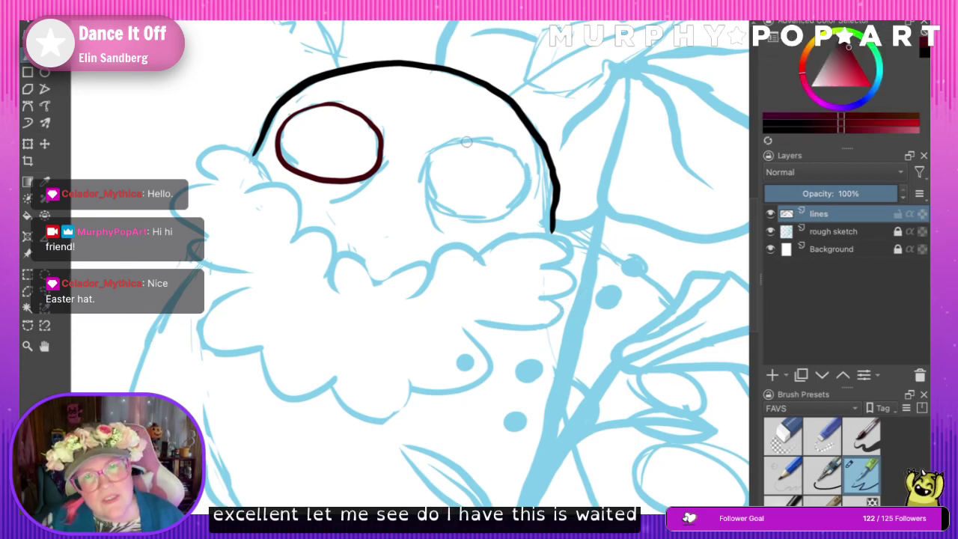
mouse_move(469, 142)
mouse_down()
mouse_move(424, 168)
mouse_move(448, 204)
mouse_up()
key(ctrl+z)
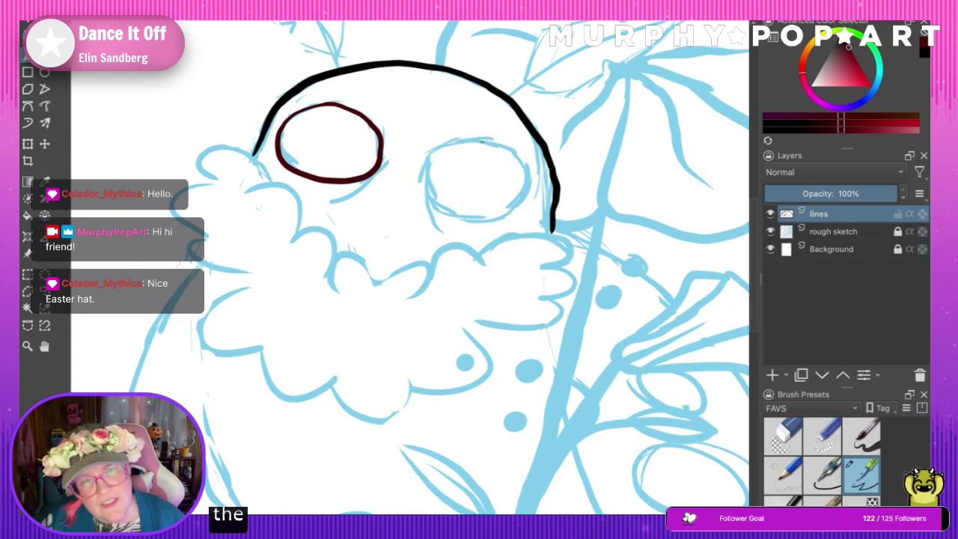
mouse_move(483, 142)
mouse_down()
mouse_move(455, 141)
mouse_move(426, 164)
mouse_move(454, 214)
mouse_up()
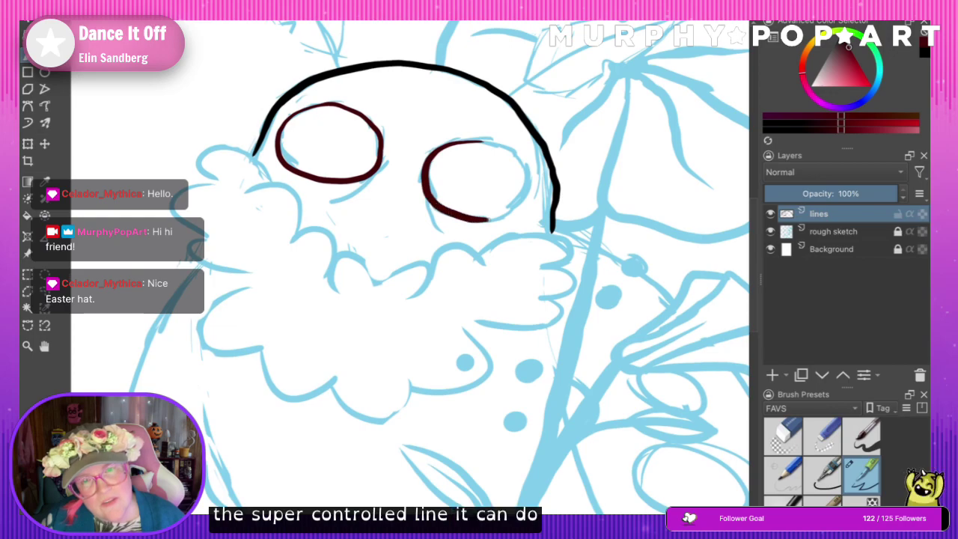
mouse_move(516, 211)
mouse_down()
mouse_move(525, 166)
mouse_move(492, 144)
mouse_up()
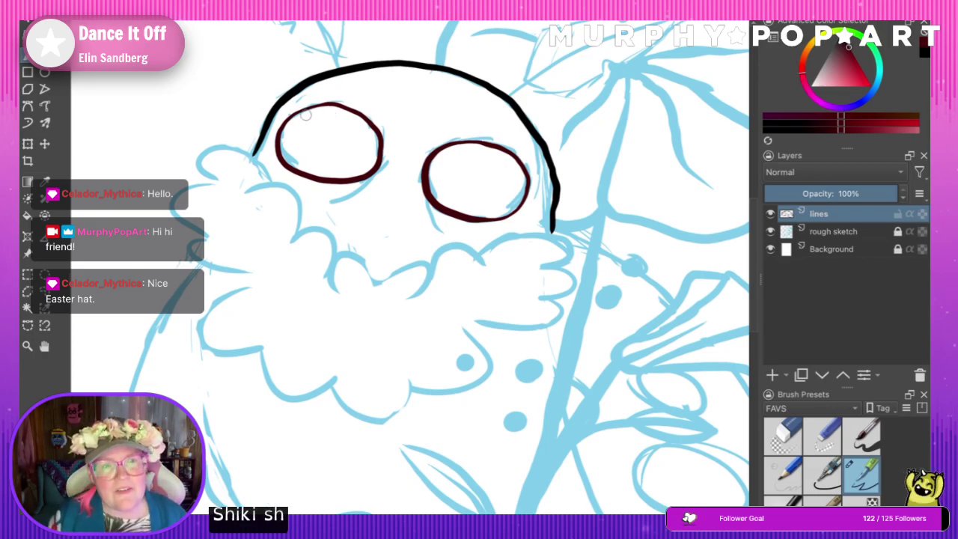
drag(302, 111, 333, 107)
key(ctrl+z)
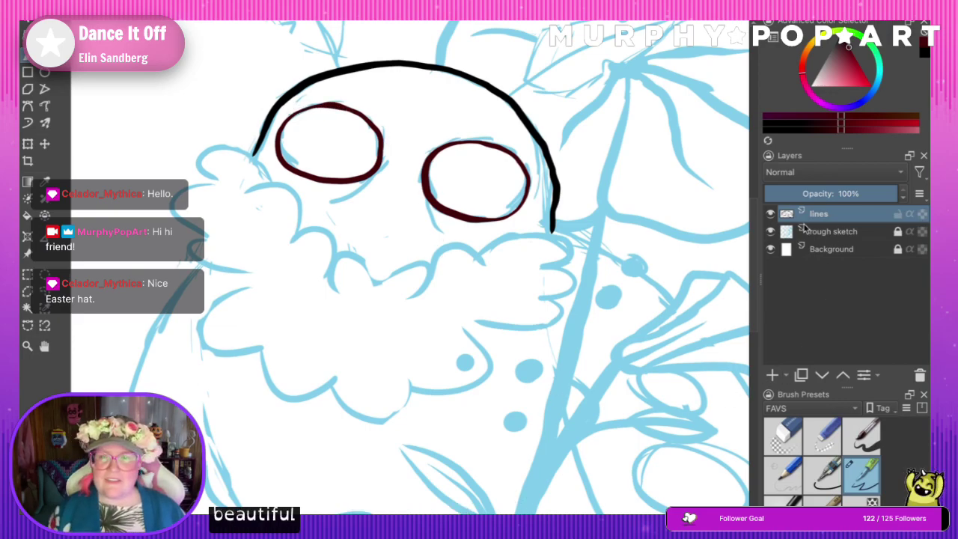
- Hide and show the rough sketch layer to check the inked head and eyes on their own
click(772, 232)
click(772, 232)
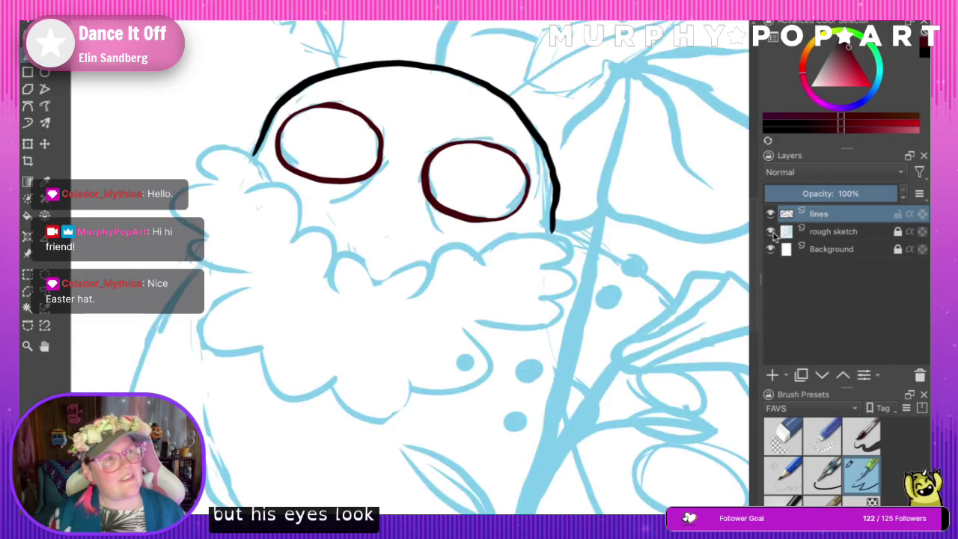
click(772, 232)
click(772, 232)
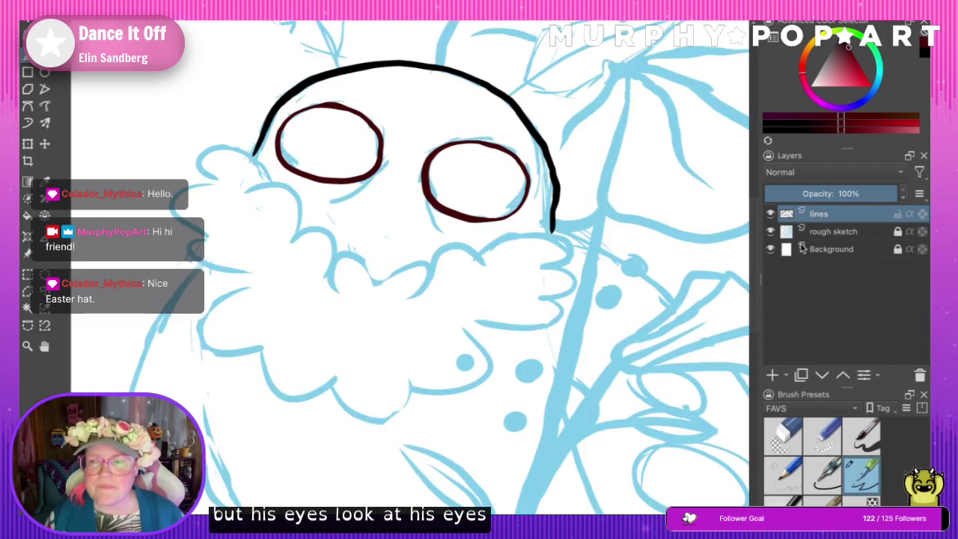
- Choose a dark gray and ink two scallops along the fur collar's upper edge, from its center towards the left eye
click(923, 56)
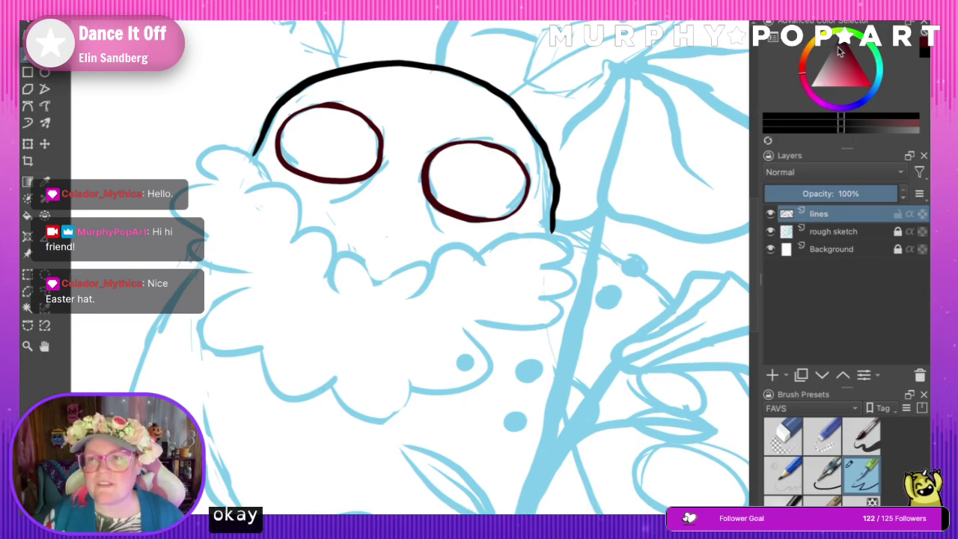
drag(837, 51, 825, 43)
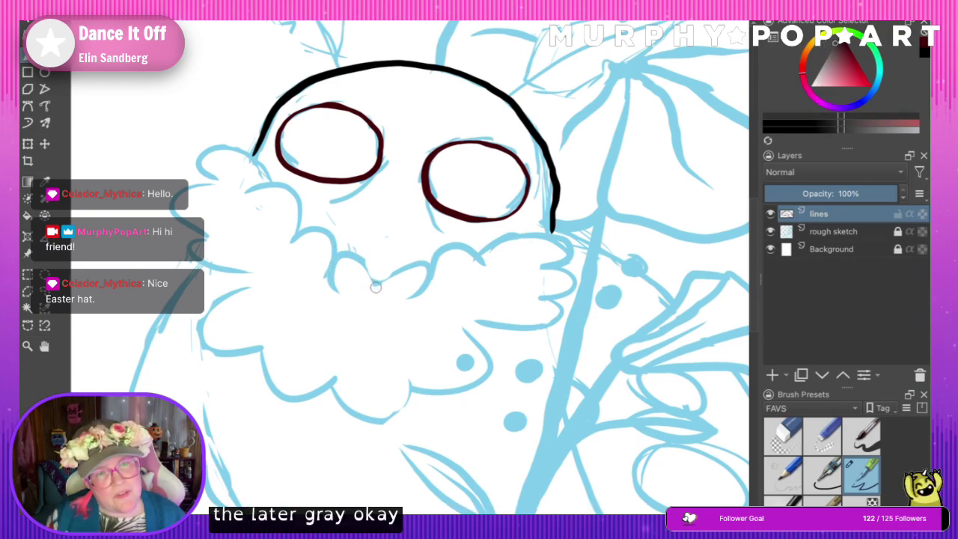
mouse_move(378, 284)
mouse_down()
mouse_move(358, 256)
mouse_move(331, 265)
mouse_up()
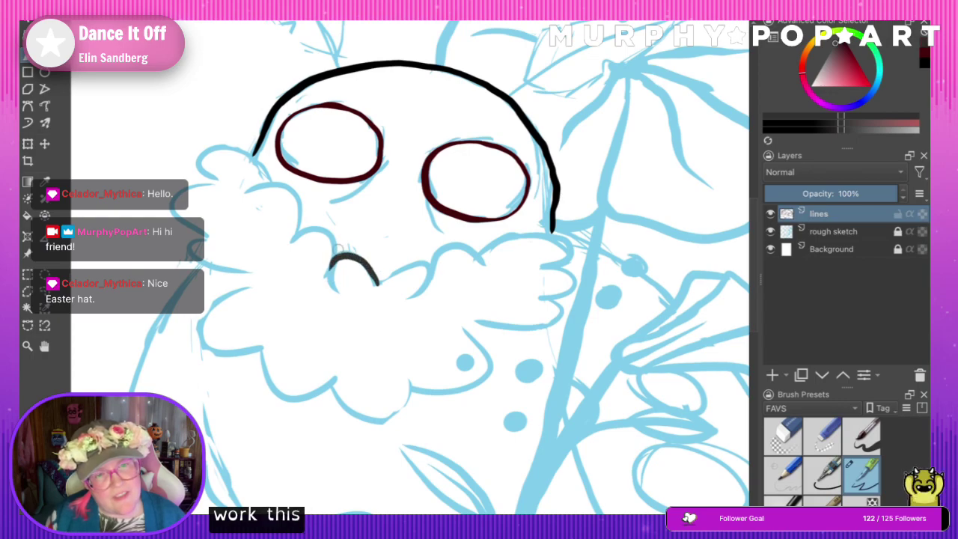
drag(314, 228, 288, 240)
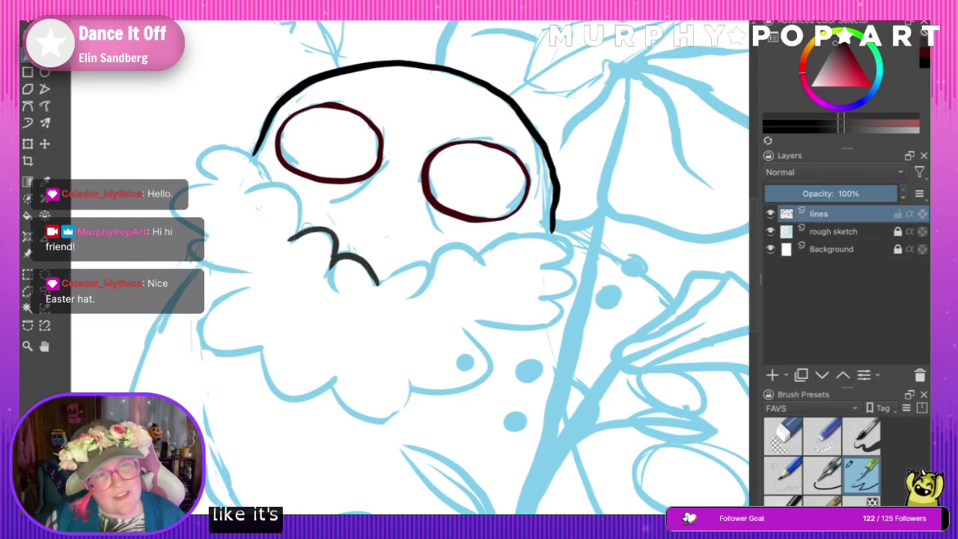
drag(286, 188, 297, 224)
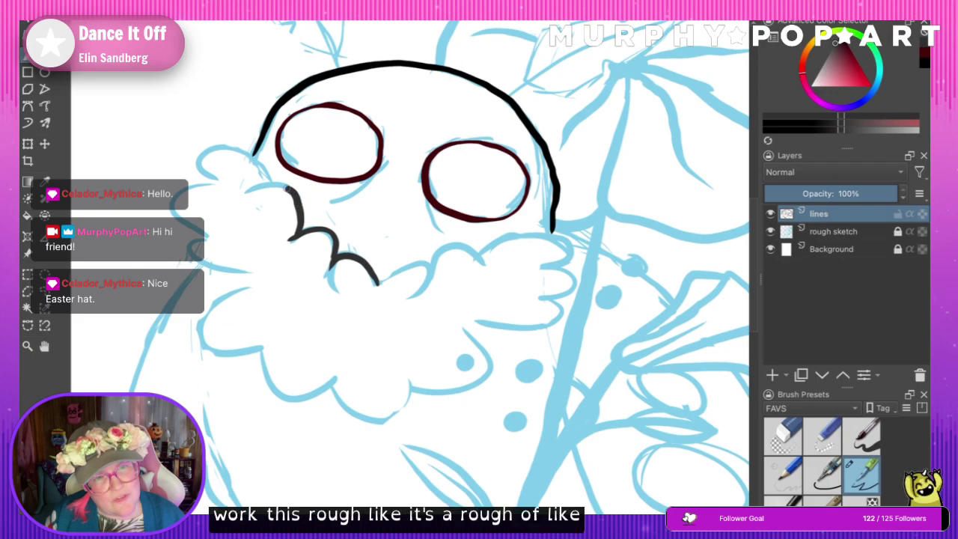
key(ctrl+z)
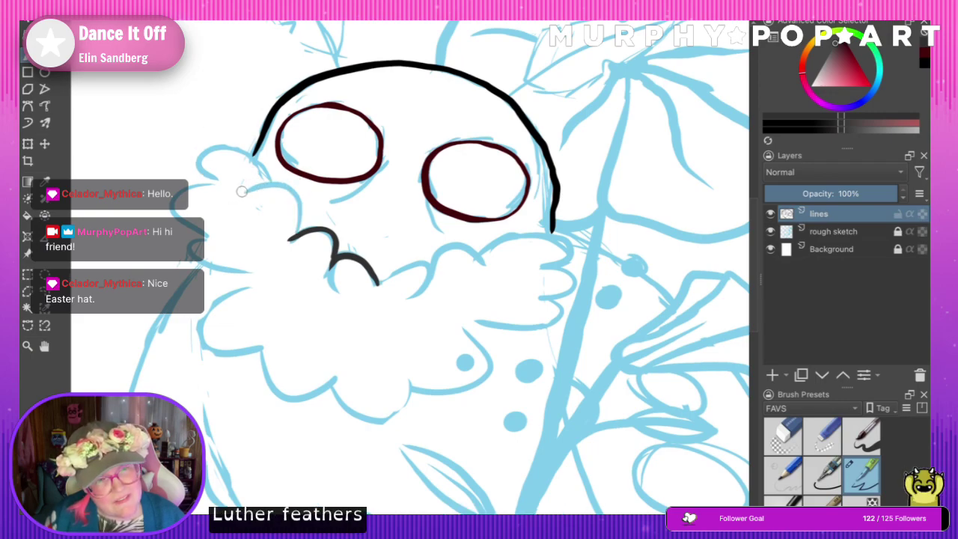
- Ink the fur collar's remaining upper scallops beside the left eye and the outer scallops down its left side in dark gray
drag(242, 191, 274, 182)
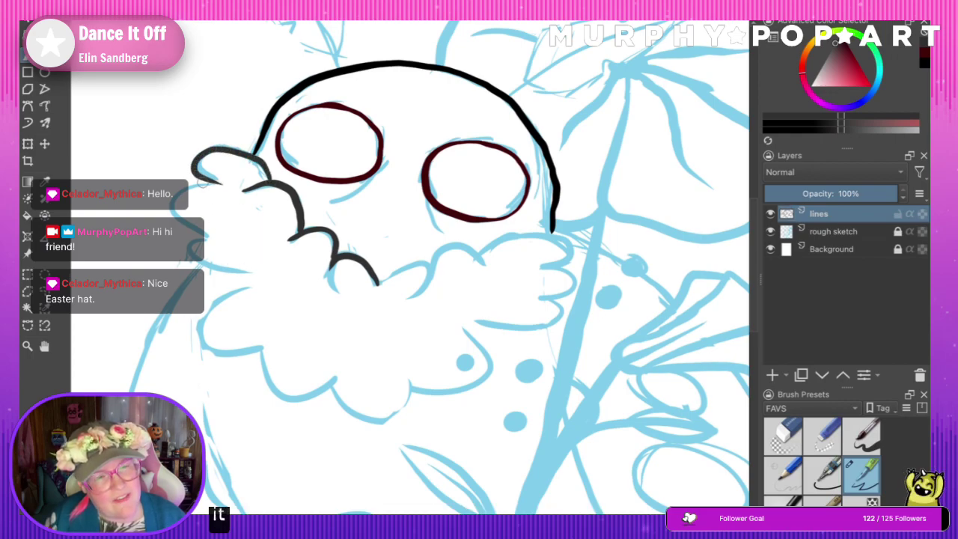
mouse_move(199, 232)
mouse_down()
mouse_move(232, 240)
mouse_move(201, 269)
mouse_move(252, 279)
mouse_up()
key(ctrl+z)
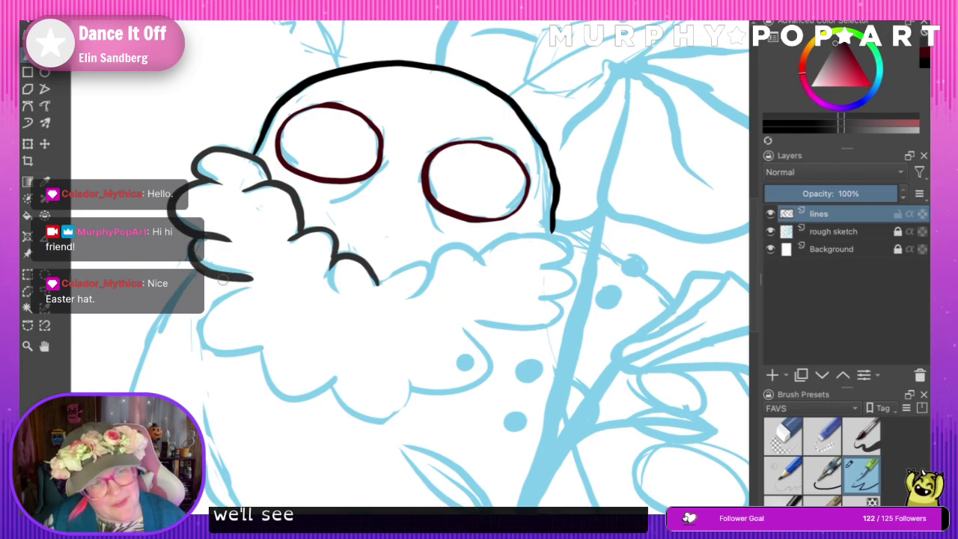
key(ctrl+z)
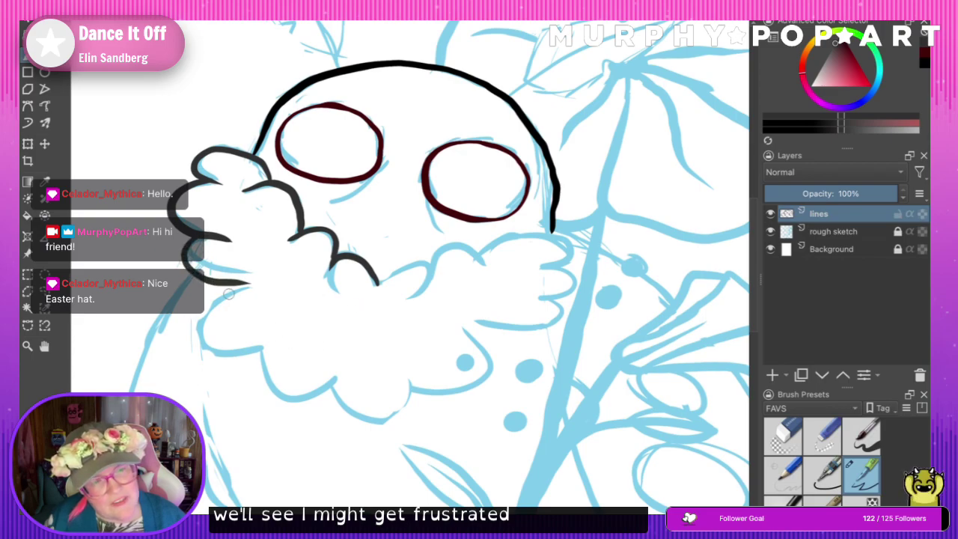
mouse_move(247, 283)
mouse_down()
mouse_move(196, 322)
mouse_move(220, 353)
mouse_move(277, 343)
mouse_up()
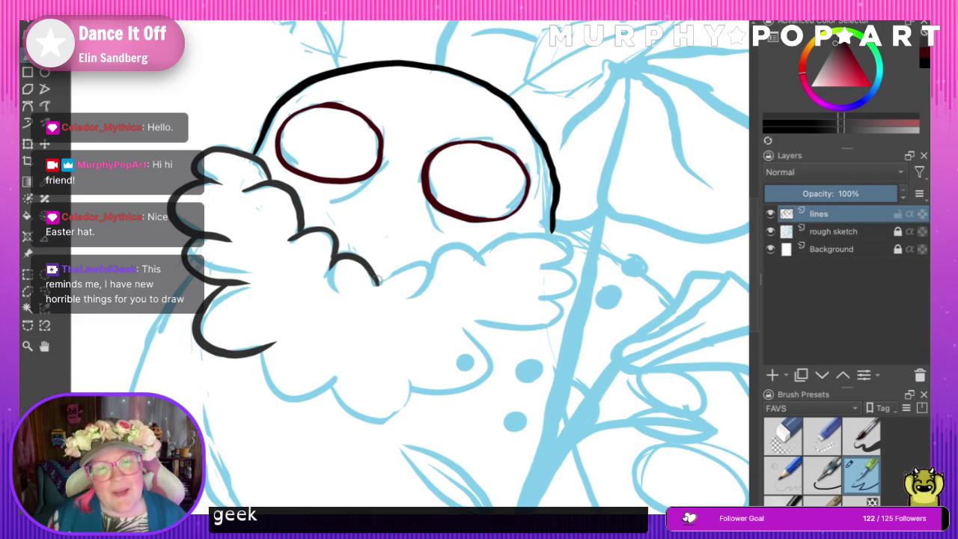
- Ink the fur collar's upper edge from its center to the right side of the head, including the feathery tufts at its right end
mouse_move(378, 282)
mouse_down()
mouse_move(419, 263)
mouse_move(423, 296)
mouse_move(440, 251)
mouse_move(476, 250)
mouse_move(485, 263)
mouse_up()
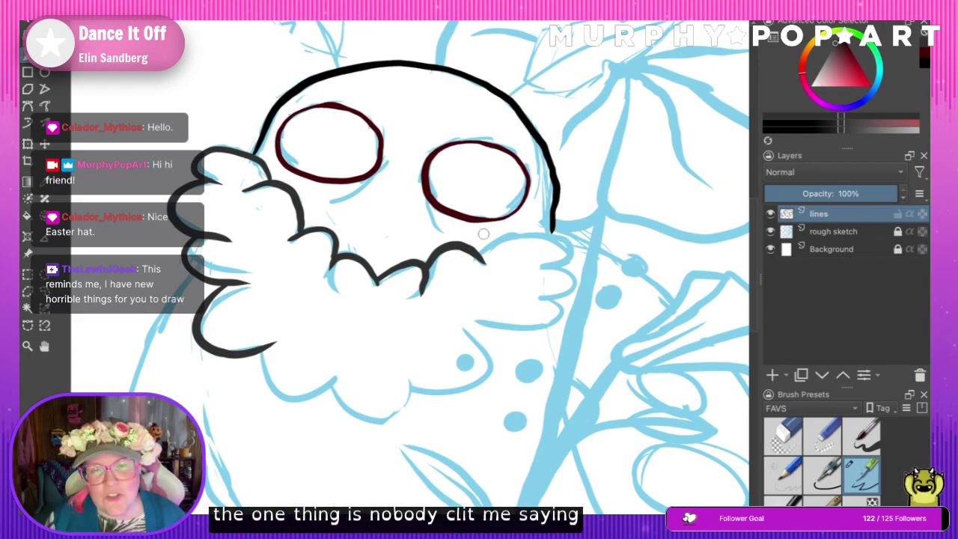
mouse_move(475, 251)
mouse_down()
mouse_move(533, 233)
mouse_move(568, 244)
mouse_move(568, 261)
mouse_move(539, 270)
mouse_move(569, 281)
mouse_move(562, 299)
mouse_move(573, 273)
mouse_move(532, 300)
mouse_up()
key(ctrl+z)
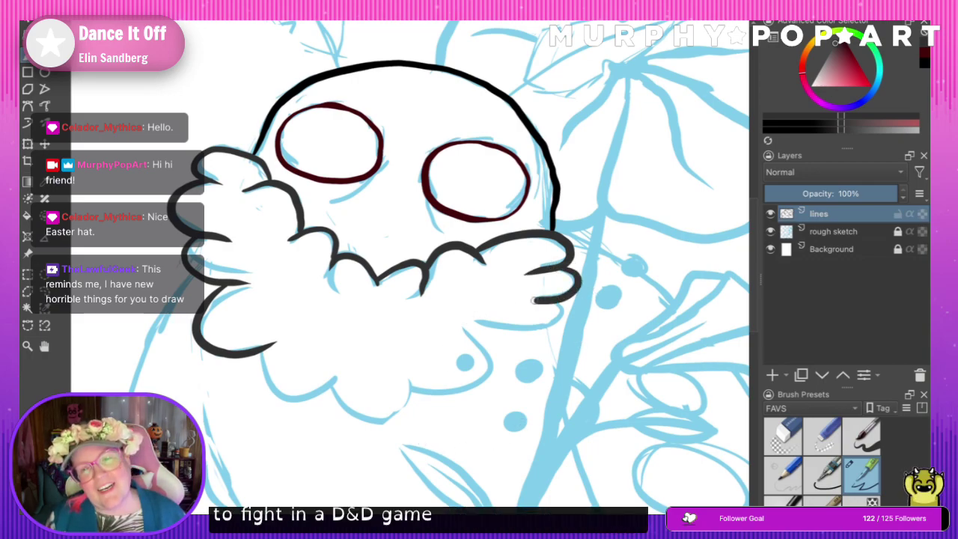
key(ctrl+z)
mouse_move(562, 272)
mouse_down()
mouse_move(530, 300)
mouse_move(556, 311)
mouse_move(544, 325)
mouse_move(468, 325)
mouse_up()
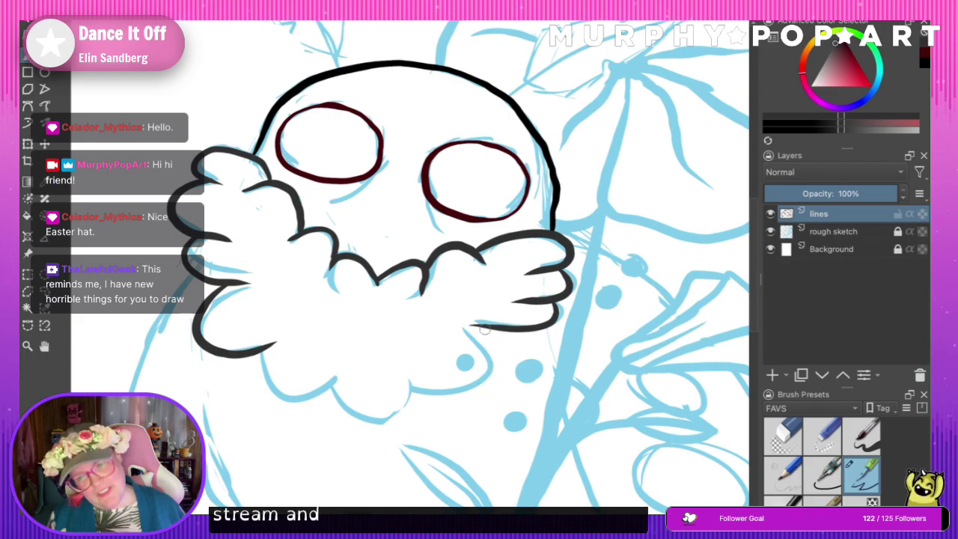
key(ctrl+z)
mouse_move(566, 300)
mouse_down()
mouse_move(524, 332)
mouse_move(470, 328)
mouse_move(492, 339)
mouse_move(480, 379)
mouse_move(428, 393)
mouse_move(411, 385)
mouse_up()
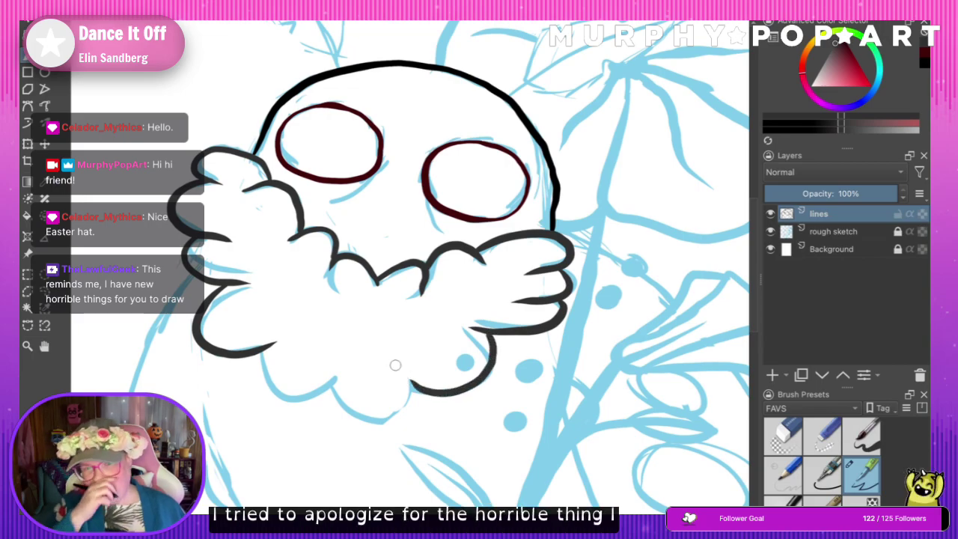
key(ctrl+z)
key(ctrl+z)
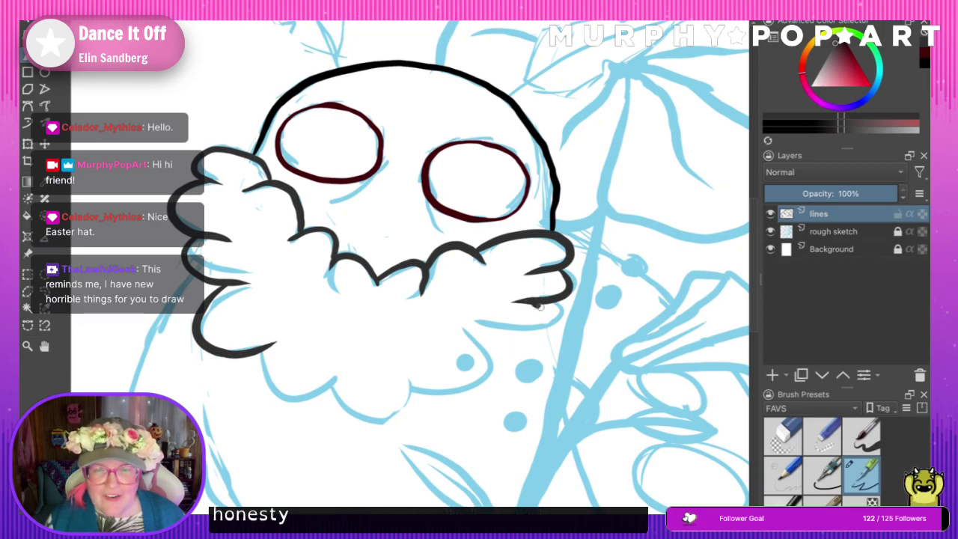
mouse_move(540, 307)
mouse_down()
mouse_move(550, 335)
mouse_move(528, 352)
mouse_move(486, 346)
mouse_up()
key(ctrl+z)
drag(527, 303, 545, 345)
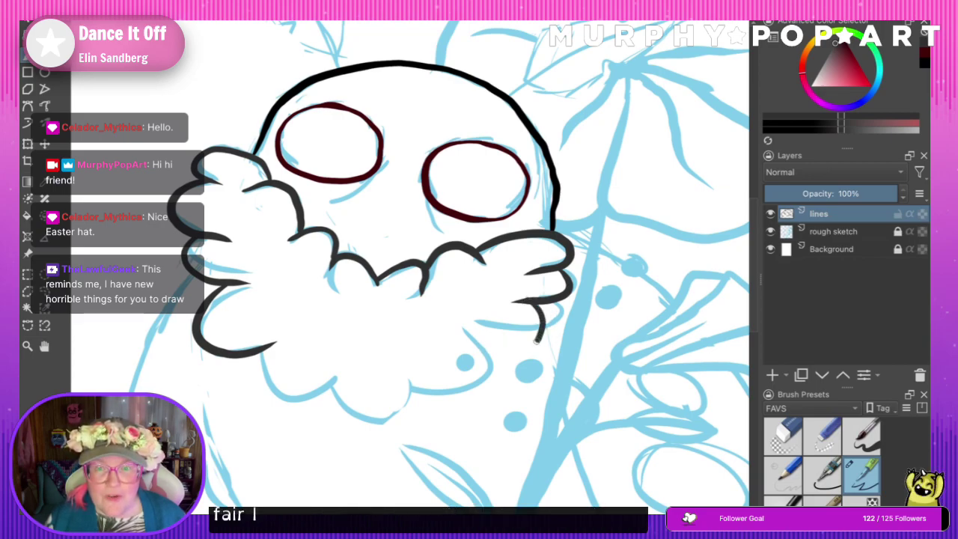
key(ctrl+z)
- Ink the scallops along the fur collar's lower edge, closing its outline from the right end to the left side
mouse_move(527, 302)
mouse_down()
mouse_move(547, 341)
mouse_move(486, 349)
mouse_move(461, 328)
mouse_up()
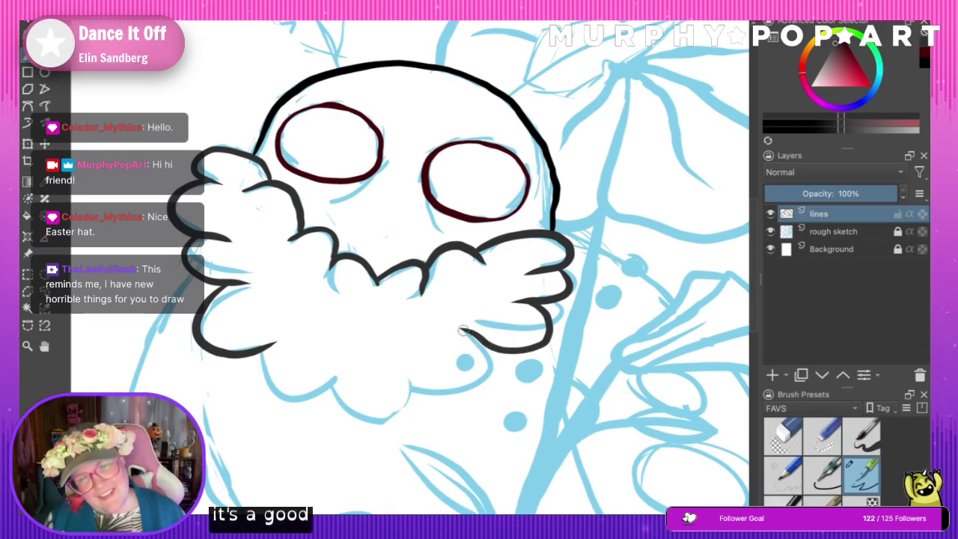
mouse_move(490, 349)
mouse_down()
mouse_move(455, 398)
mouse_move(405, 371)
mouse_up()
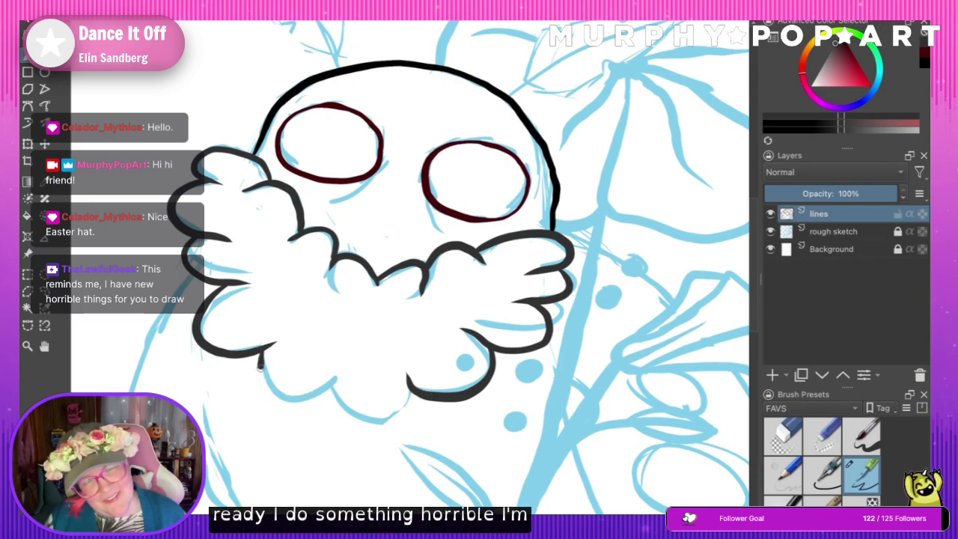
mouse_move(264, 347)
mouse_down()
mouse_move(275, 393)
mouse_move(319, 390)
mouse_move(364, 420)
mouse_up()
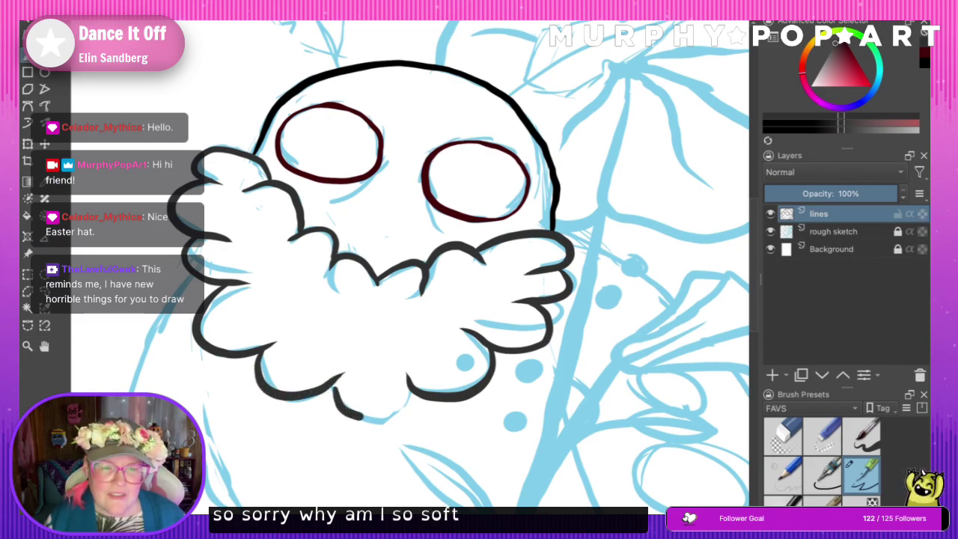
key(ctrl+z)
mouse_move(329, 384)
mouse_down()
mouse_move(367, 419)
mouse_move(416, 401)
mouse_up()
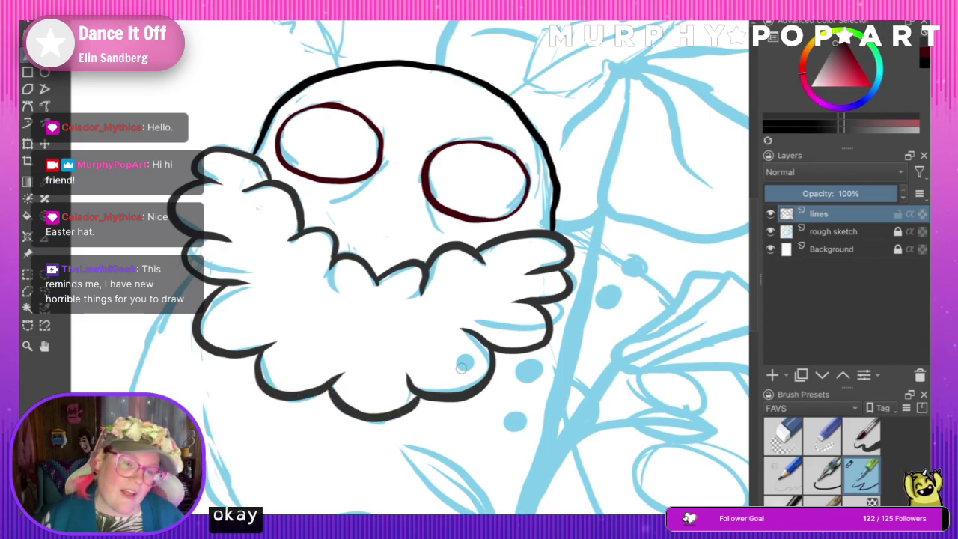
key(ctrl+z)
mouse_move(332, 384)
mouse_down()
mouse_move(358, 419)
mouse_move(414, 404)
mouse_move(421, 392)
mouse_up()
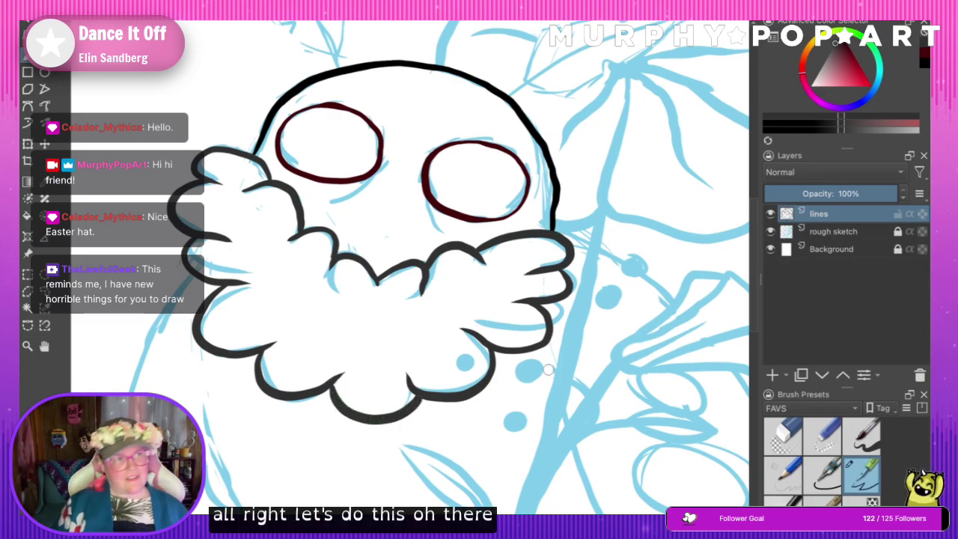
- Hide the rough sketch layer to check the inked head and collar at several zoom levels, and show it again
click(770, 232)
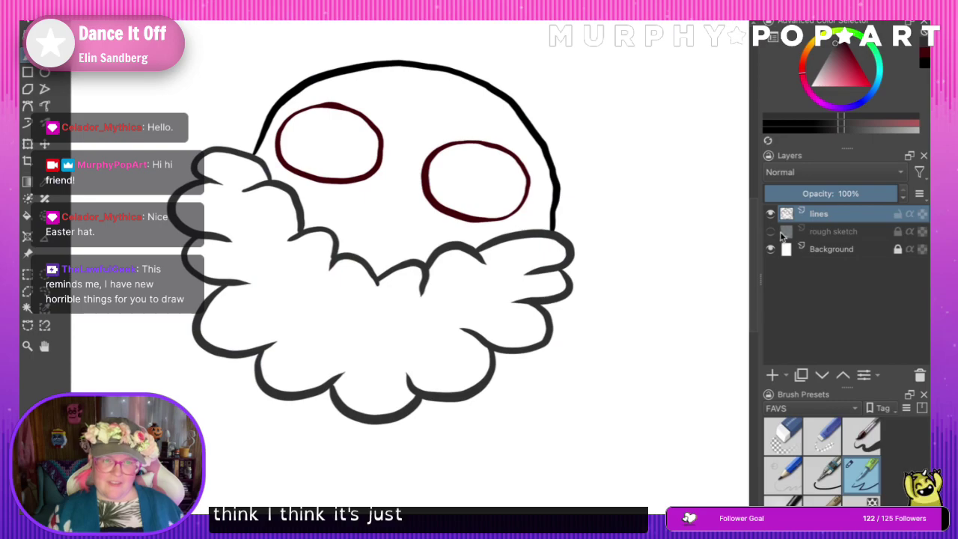
key(minus)
key(minus)
key(minus)
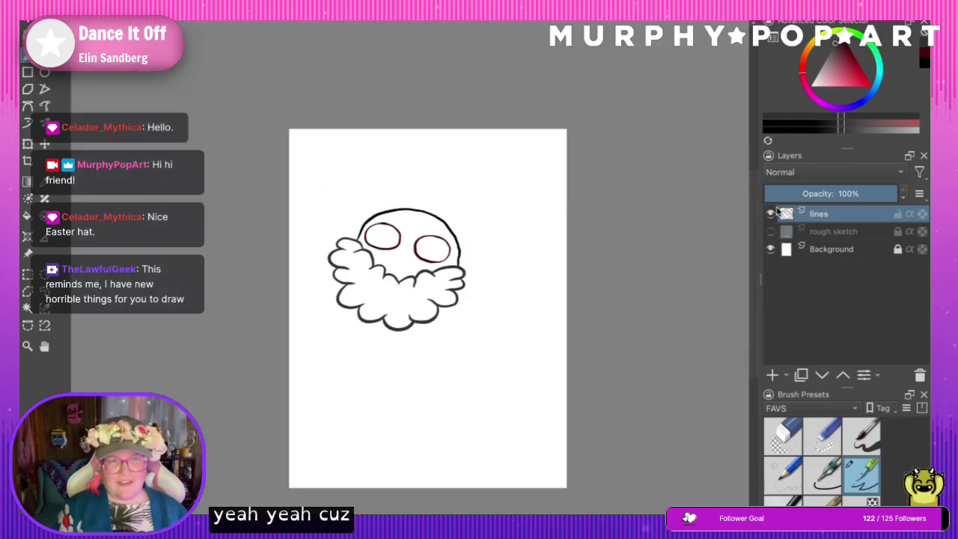
key(plus)
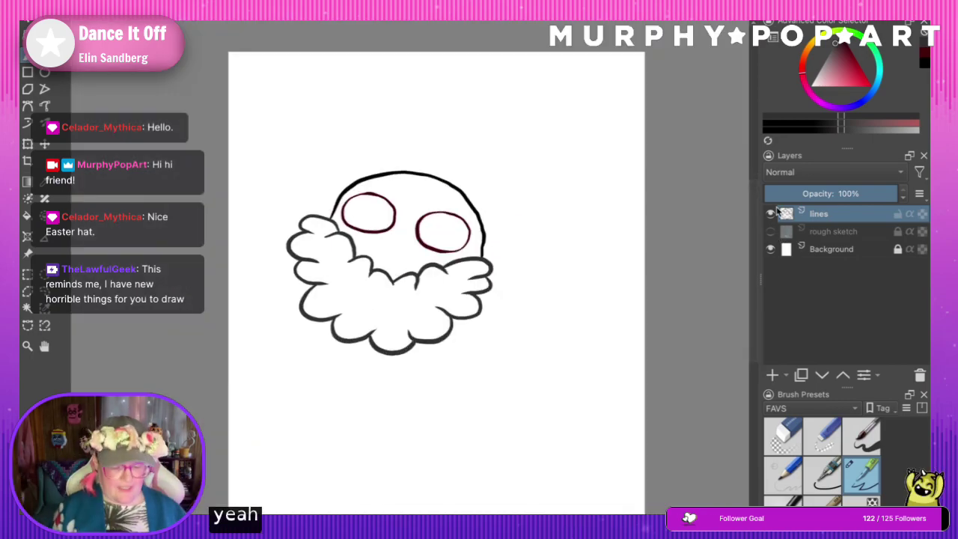
key(minus)
key(plus)
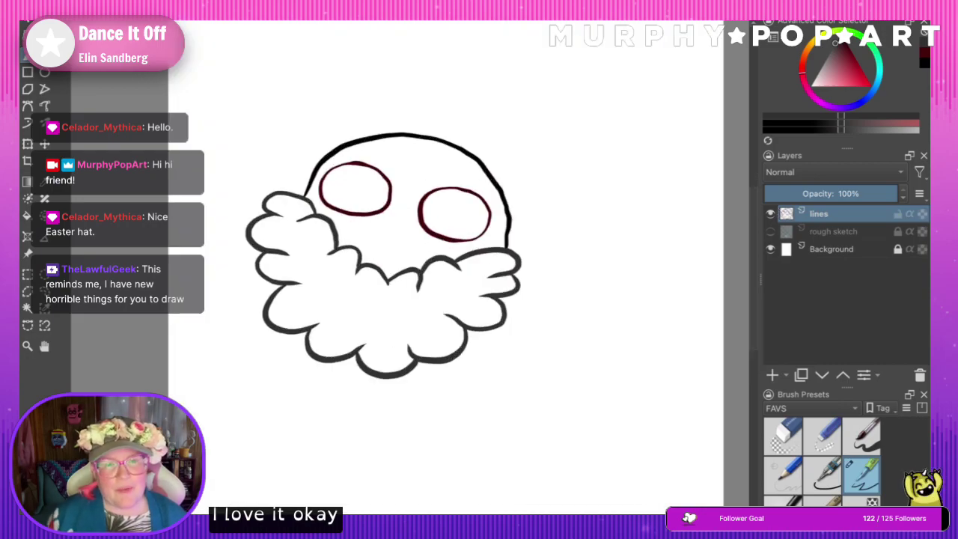
click(771, 232)
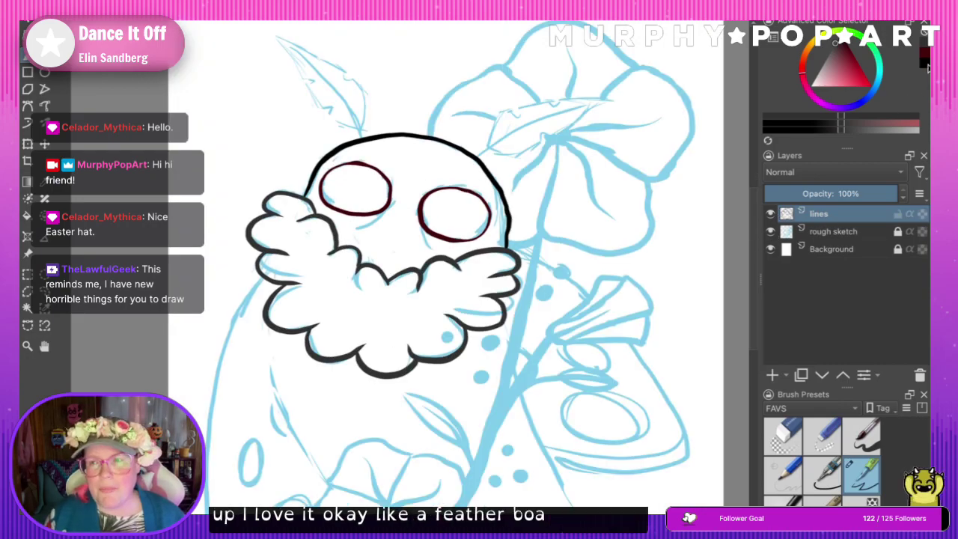
- Choose black and ink the outer edges of both wings, leaving the right wing's edge open where the flower bud overlaps it
mouse_move(755, 225)
mouse_down()
mouse_move(746, 272)
mouse_move(756, 224)
mouse_up()
scroll(756, 229, down, 2)
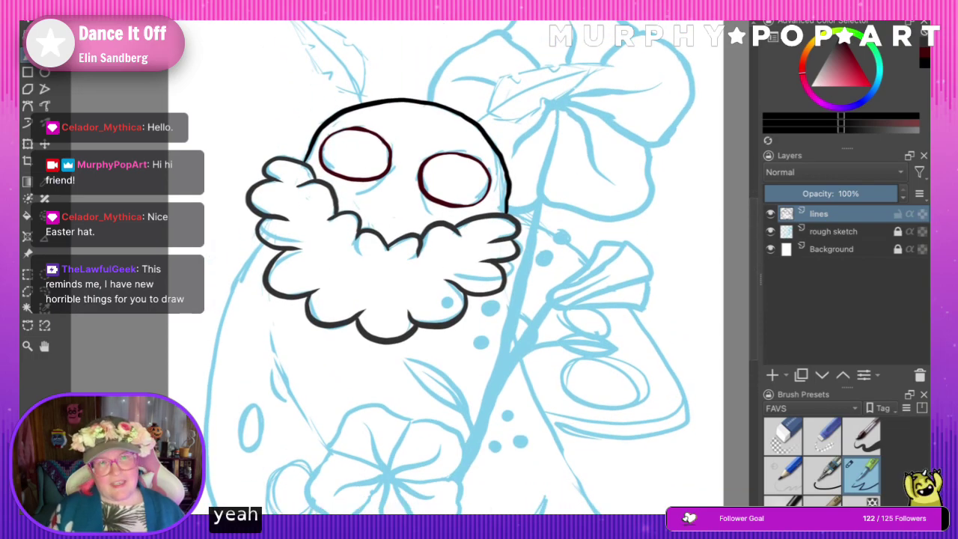
scroll(542, 283, down, 5)
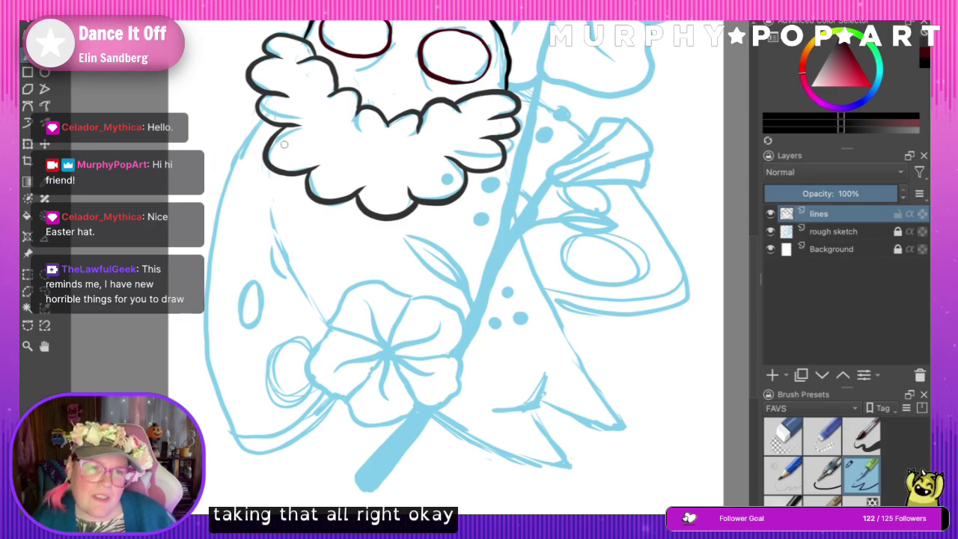
mouse_move(266, 119)
mouse_down()
mouse_move(240, 150)
mouse_move(237, 158)
mouse_move(260, 127)
mouse_move(222, 203)
mouse_move(209, 326)
mouse_move(217, 373)
mouse_up()
key(ctrl+z)
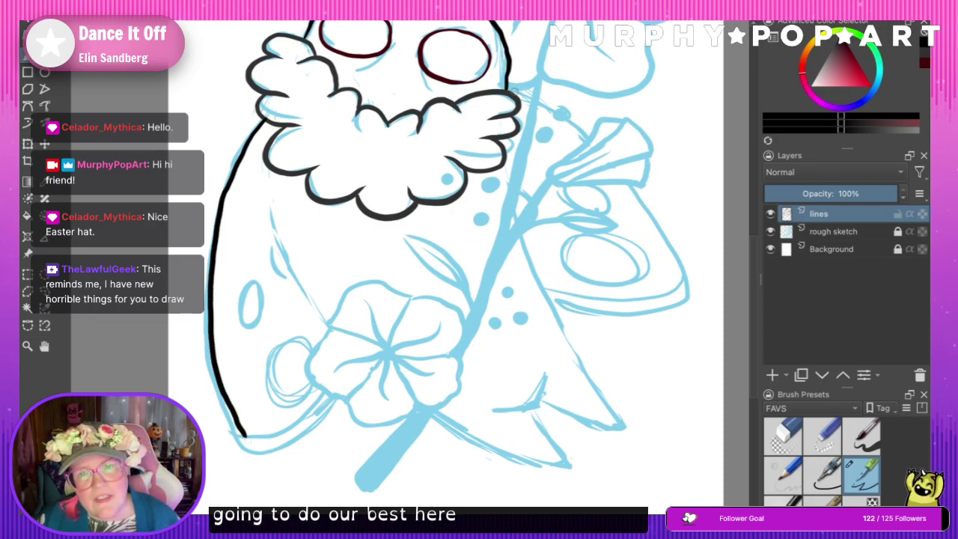
drag(513, 89, 589, 138)
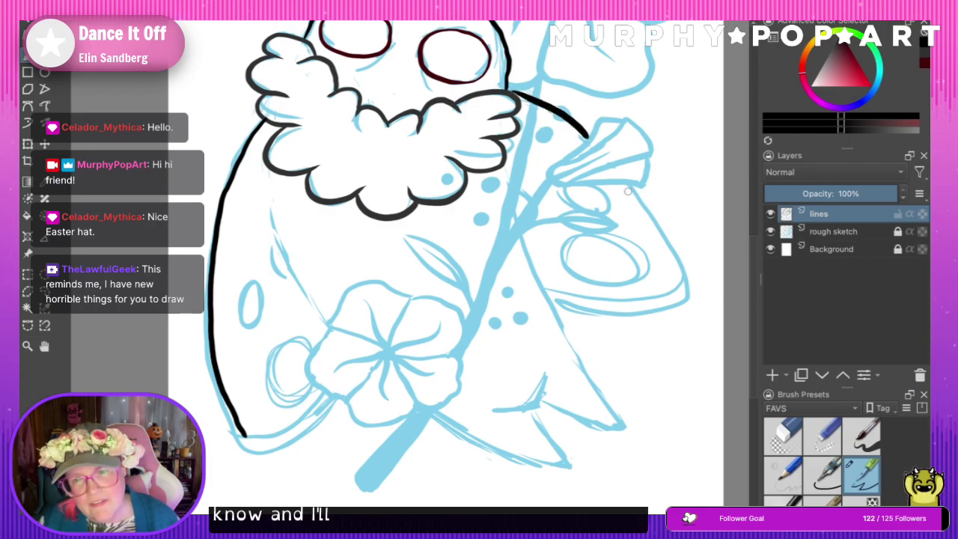
drag(623, 181, 683, 271)
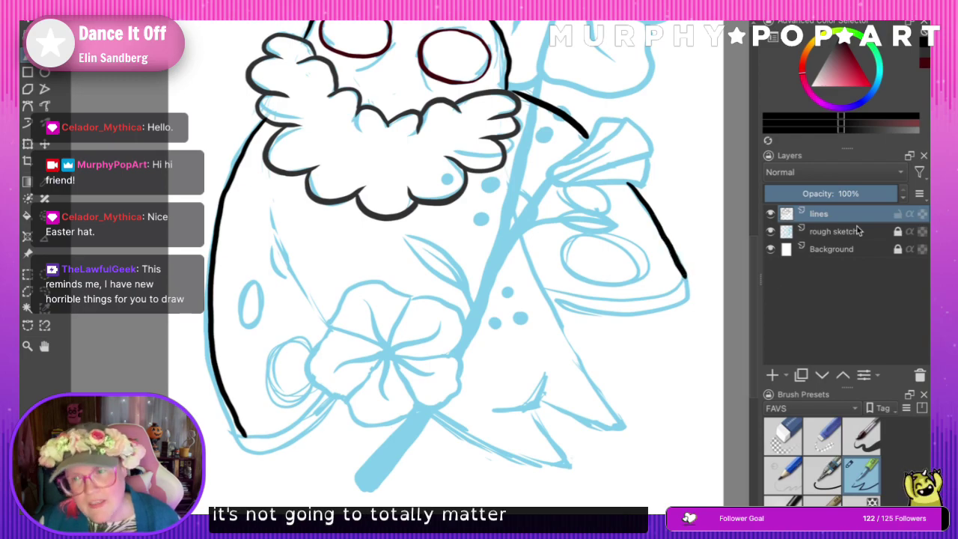
- Switch back to dark gray and ink the double-lined bottom borders of the left and right wings
click(926, 54)
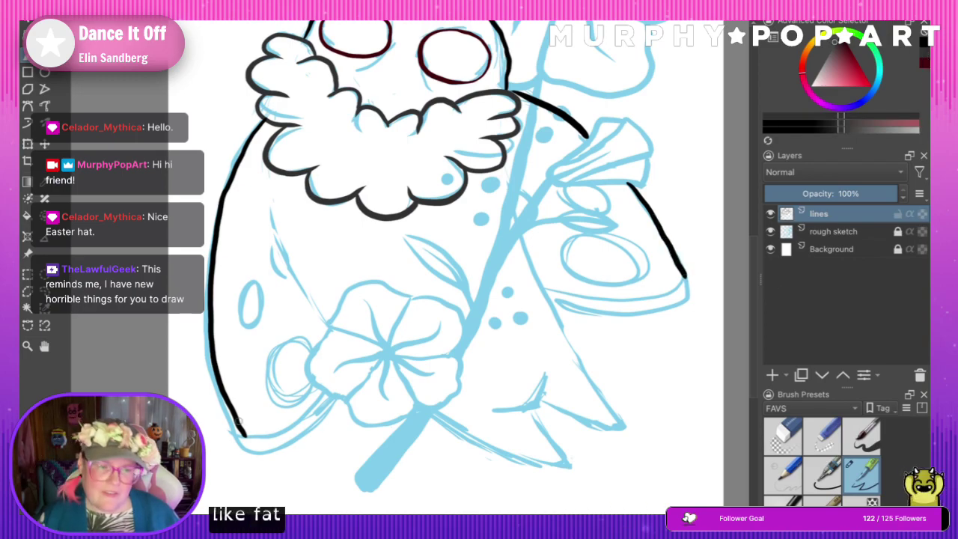
mouse_move(243, 437)
mouse_down()
mouse_move(278, 449)
mouse_move(319, 422)
mouse_move(259, 436)
mouse_move(320, 398)
mouse_move(249, 437)
mouse_move(296, 419)
mouse_move(323, 394)
mouse_up()
key(ctrl+z)
key(ctrl+z)
mouse_move(683, 275)
mouse_down()
mouse_move(671, 291)
mouse_move(612, 304)
mouse_move(557, 296)
mouse_move(688, 298)
mouse_up()
key(ctrl+z)
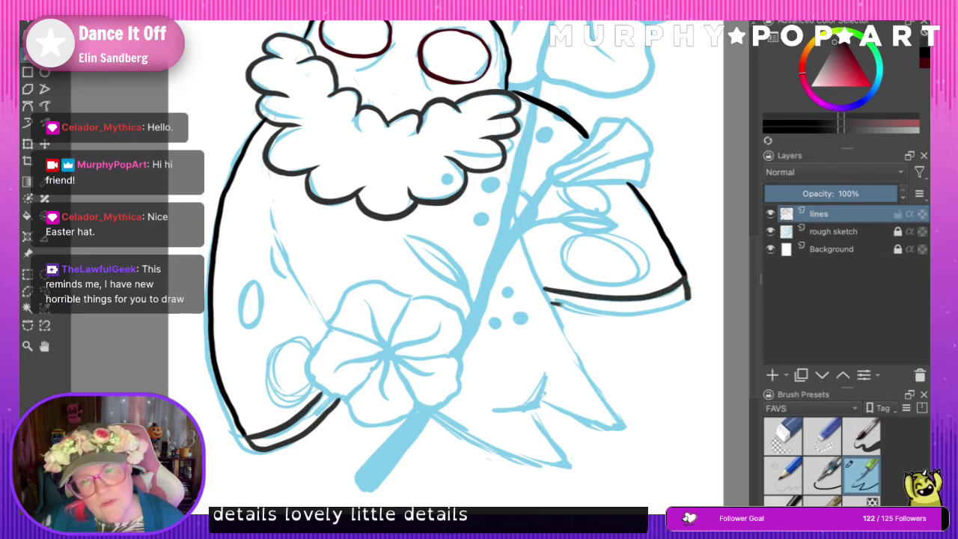
mouse_move(558, 304)
mouse_down()
mouse_move(637, 313)
mouse_move(689, 294)
mouse_up()
key(ctrl+z)
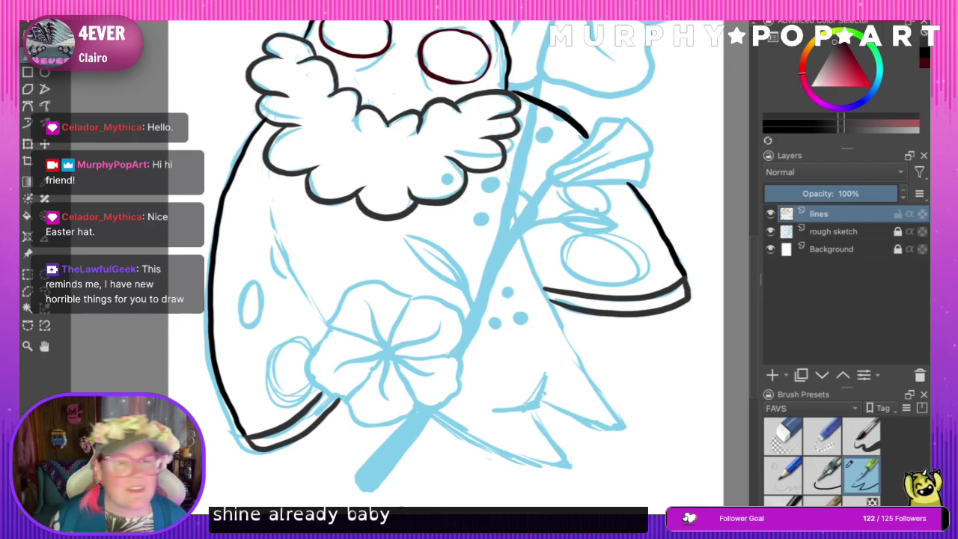
- Switch to black and ink both sides of the body, the left down to the flower and the right down to the lower tip
click(926, 53)
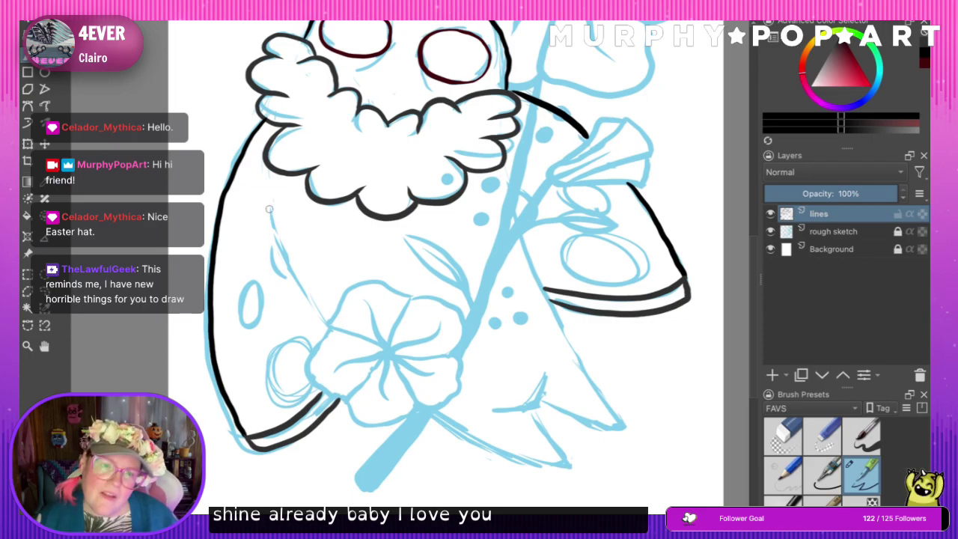
drag(271, 211, 278, 245)
key(ctrl+z)
drag(269, 208, 297, 290)
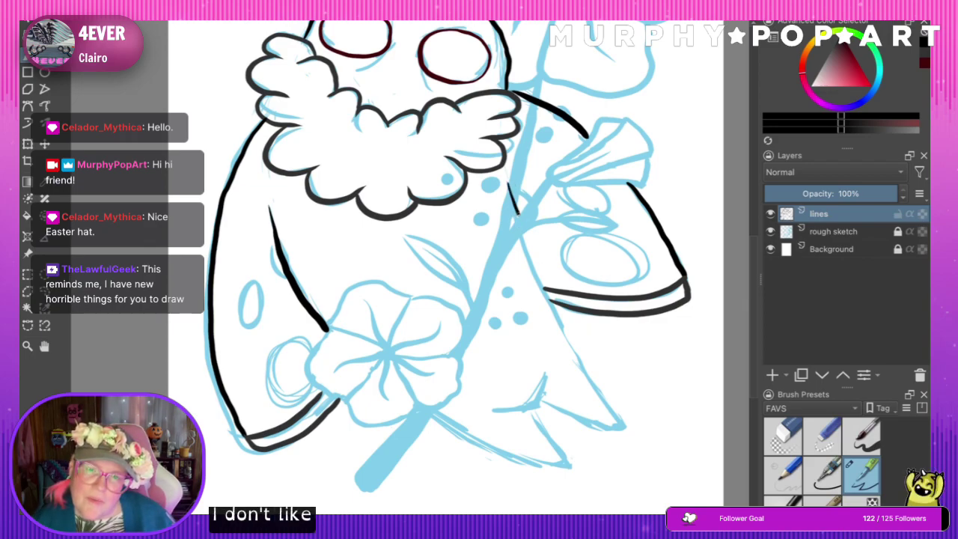
drag(517, 214, 542, 277)
drag(558, 314, 607, 399)
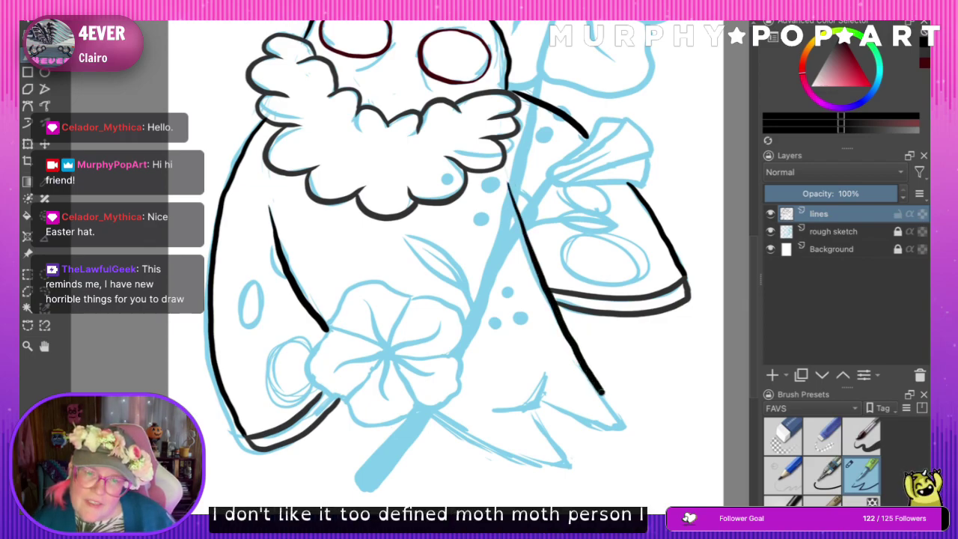
- Ink the two pointed tips at the bottom of the body and the small curved crease where they meet
mouse_move(428, 414)
mouse_down()
mouse_move(544, 469)
mouse_move(564, 466)
mouse_move(527, 411)
mouse_move(615, 429)
mouse_up()
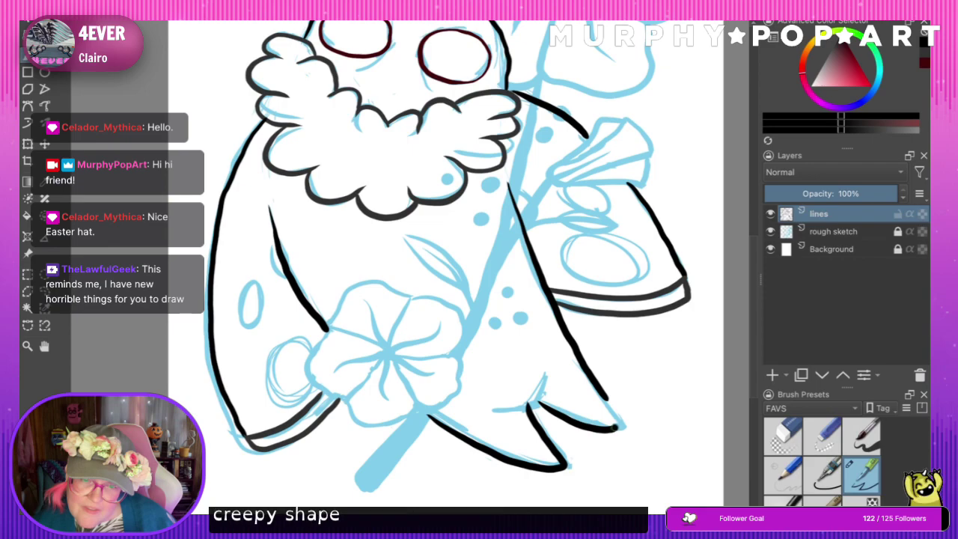
key(ctrl+z)
drag(544, 404, 608, 424)
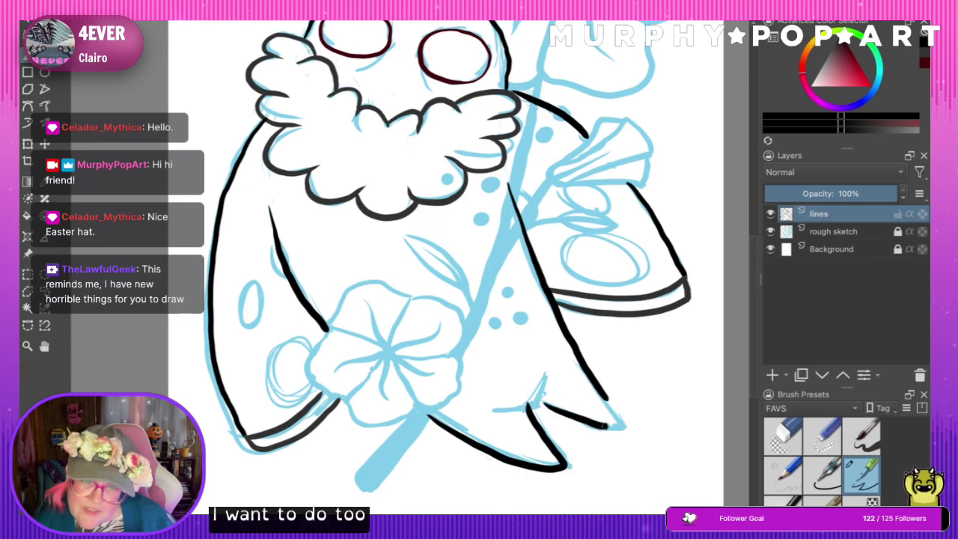
key(ctrl+z)
drag(541, 403, 588, 421)
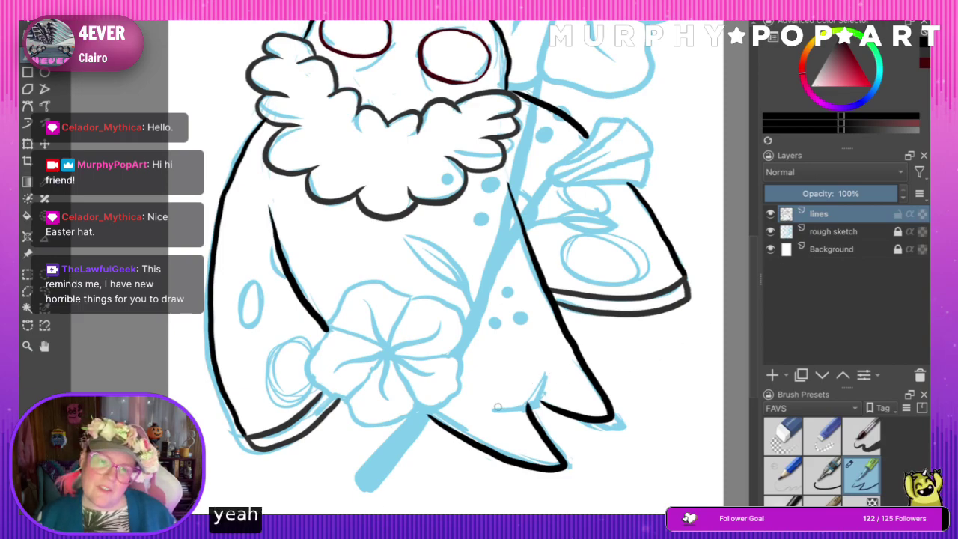
mouse_move(492, 411)
mouse_down()
mouse_move(545, 392)
mouse_move(545, 362)
mouse_move(503, 411)
mouse_move(537, 401)
mouse_move(551, 371)
mouse_up()
key(ctrl+z)
key(ctrl+z)
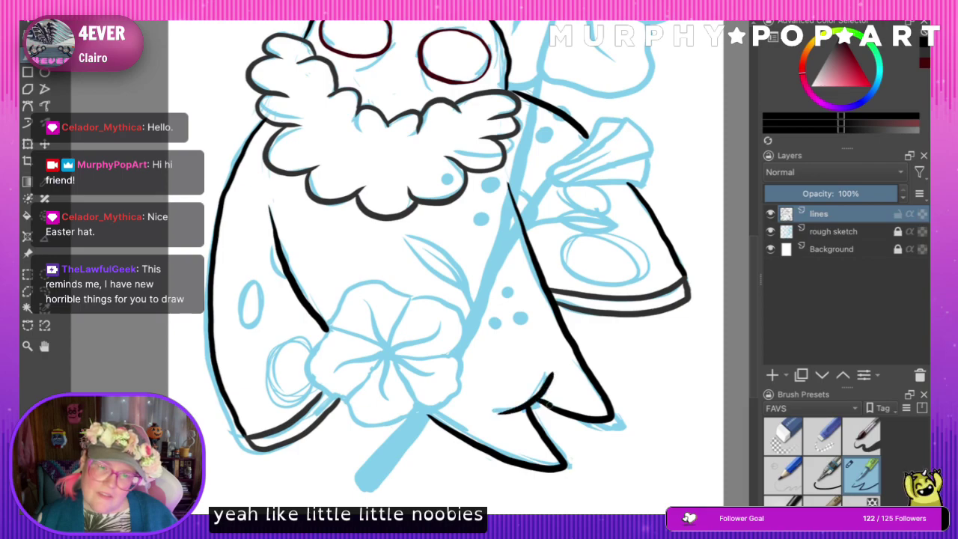
drag(494, 412, 527, 402)
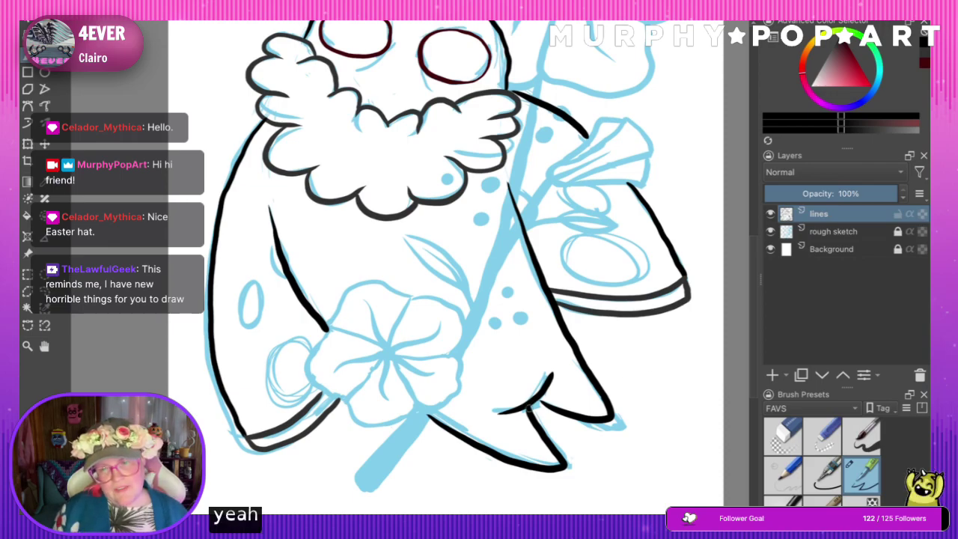
mouse_move(527, 404)
mouse_down()
mouse_move(578, 412)
mouse_move(542, 403)
mouse_move(556, 408)
mouse_up()
key(ctrl+z)
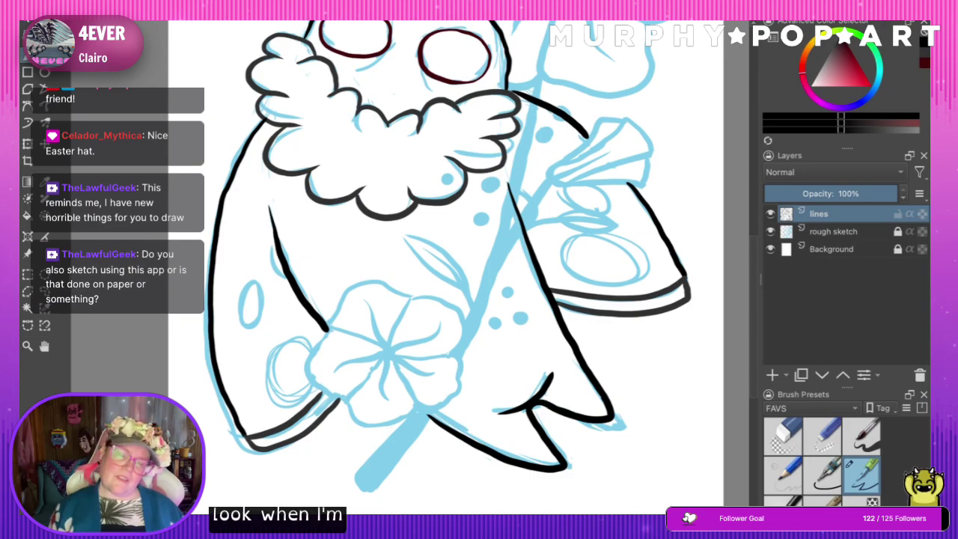
scroll(410, 282, down, 4)
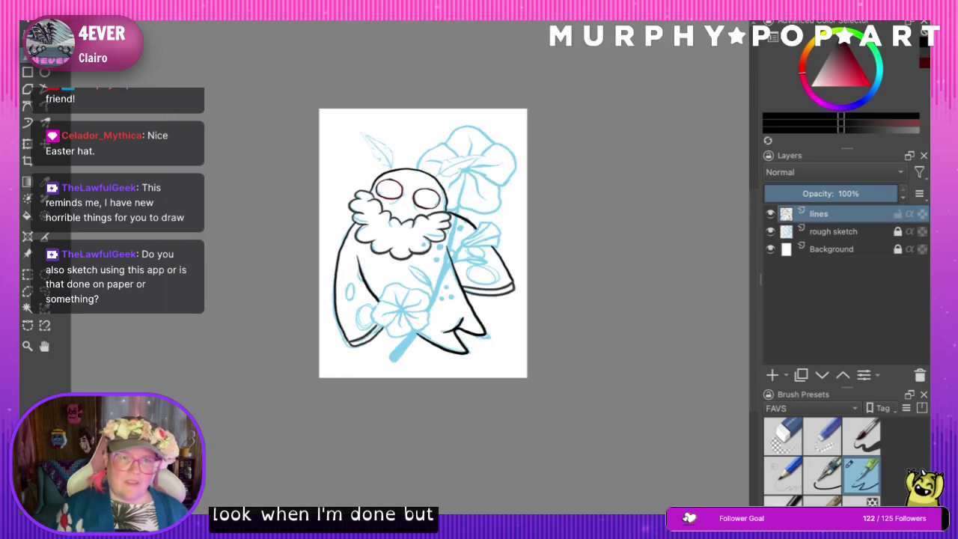
scroll(410, 286, up, 3)
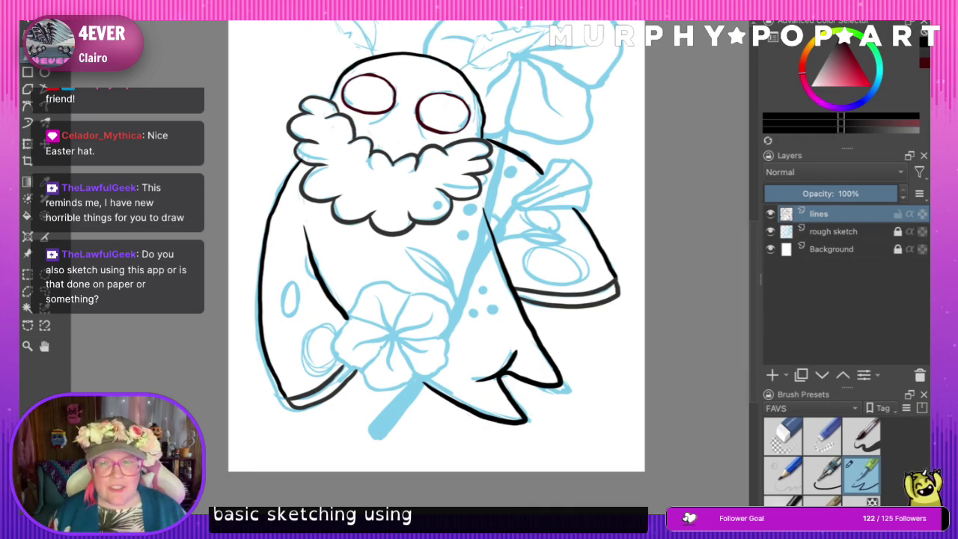
drag(755, 378, 762, 337)
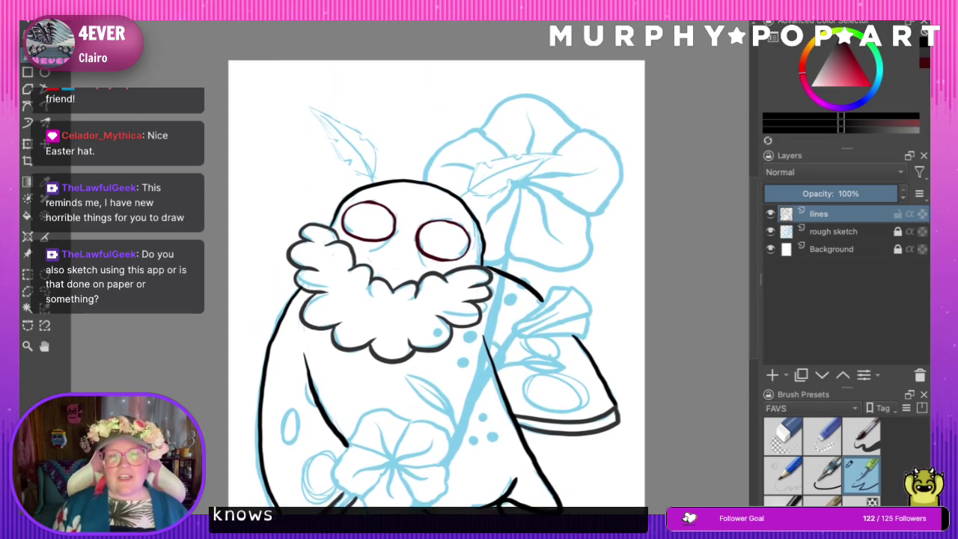
scroll(755, 346, down, 2)
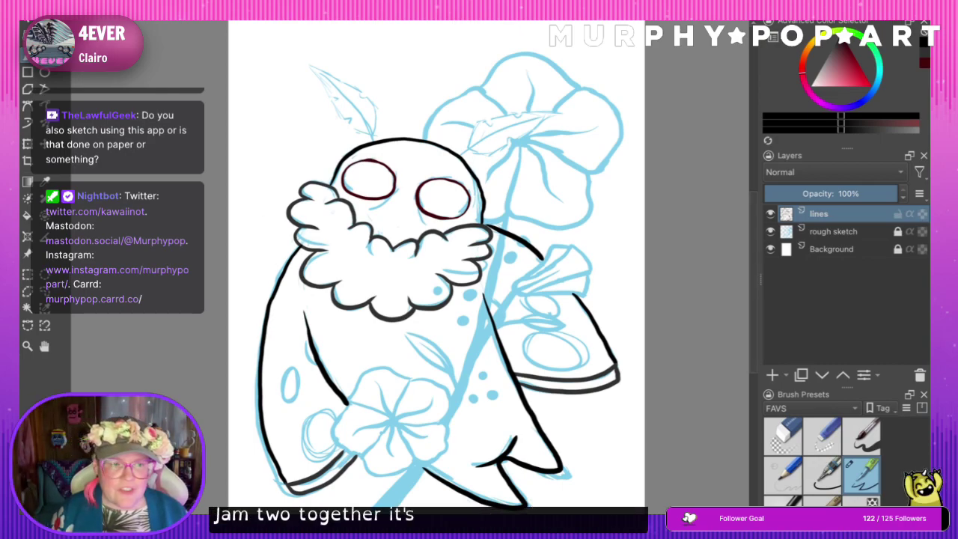
- Ink the left antenna's curved central stem in black, from its pointed tip down to the top of the head
click(27, 346)
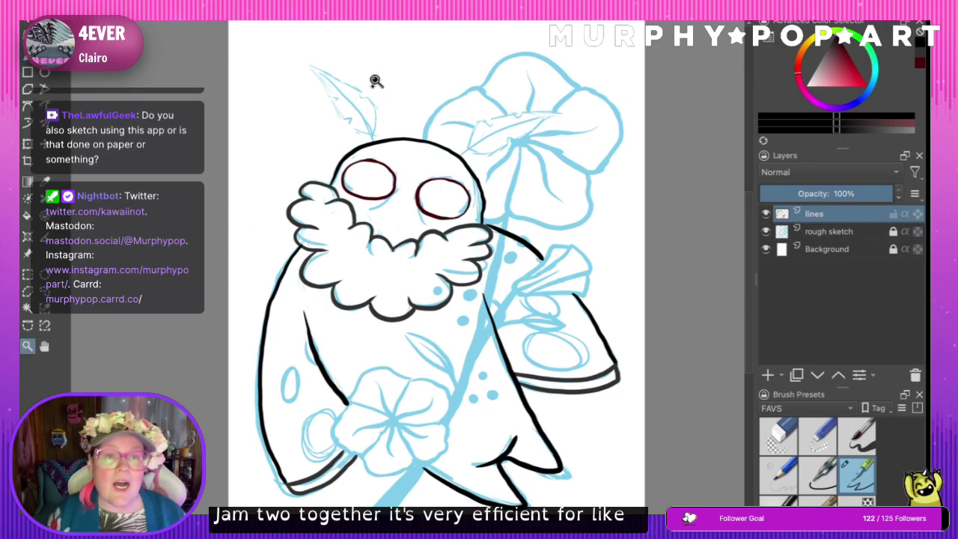
click(361, 90)
key(h)
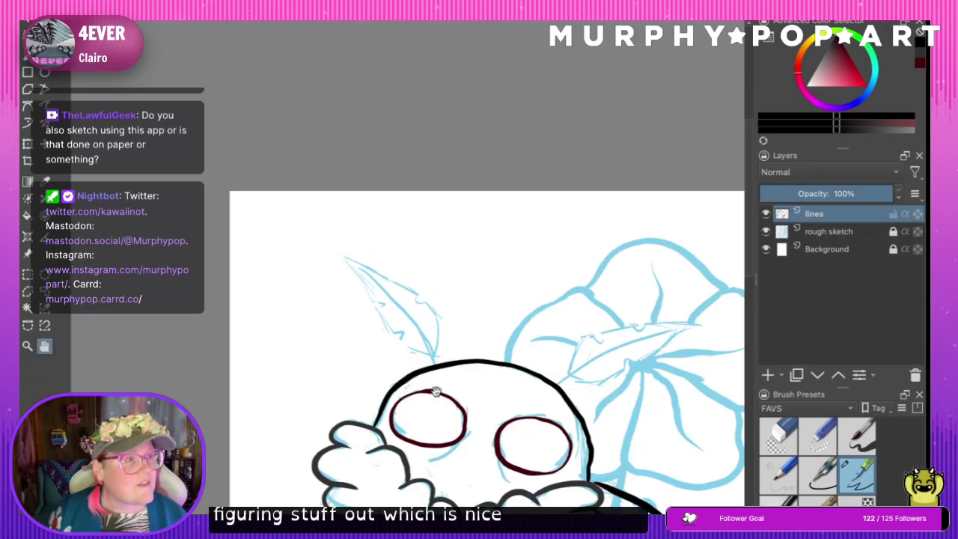
drag(437, 391, 334, 265)
key(b)
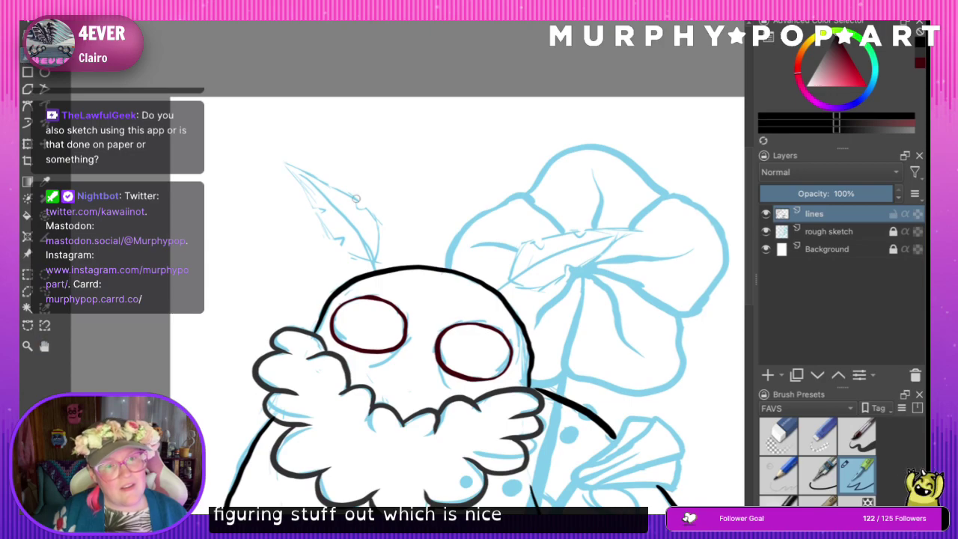
key(ctrl+z)
drag(309, 176, 354, 231)
key(ctrl+z)
mouse_move(289, 166)
mouse_down()
mouse_move(335, 205)
mouse_move(349, 229)
mouse_move(307, 181)
mouse_move(373, 271)
mouse_up()
key(ctrl+z)
key(ctrl+z)
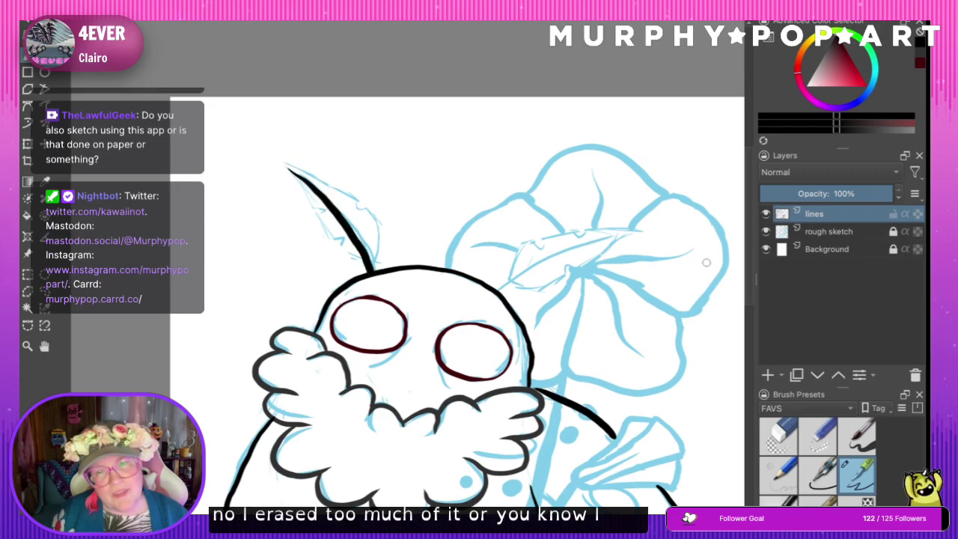
- Ink the right antenna's central stem in black, from its tip over the large flower down to the head
drag(629, 235, 547, 259)
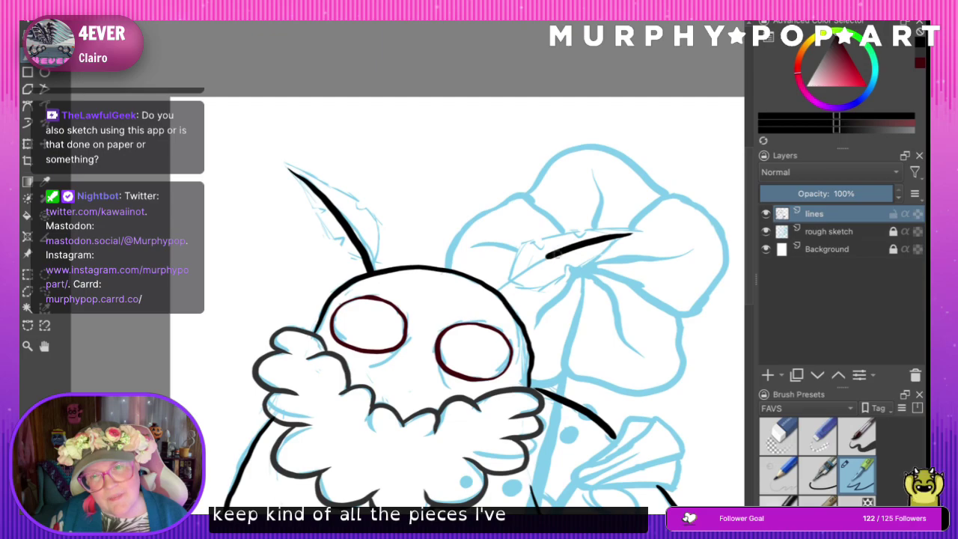
key(ctrl+z)
drag(626, 234, 509, 282)
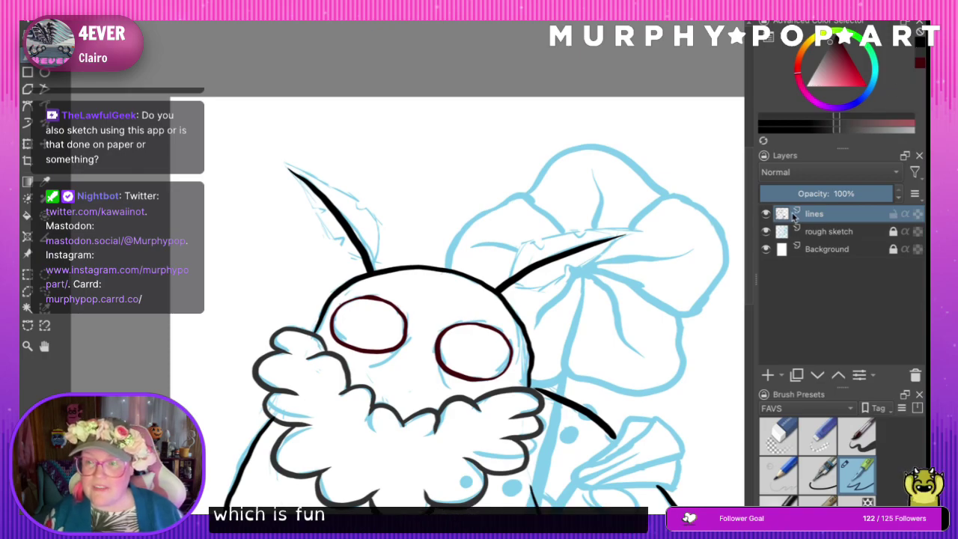
click(765, 214)
click(765, 214)
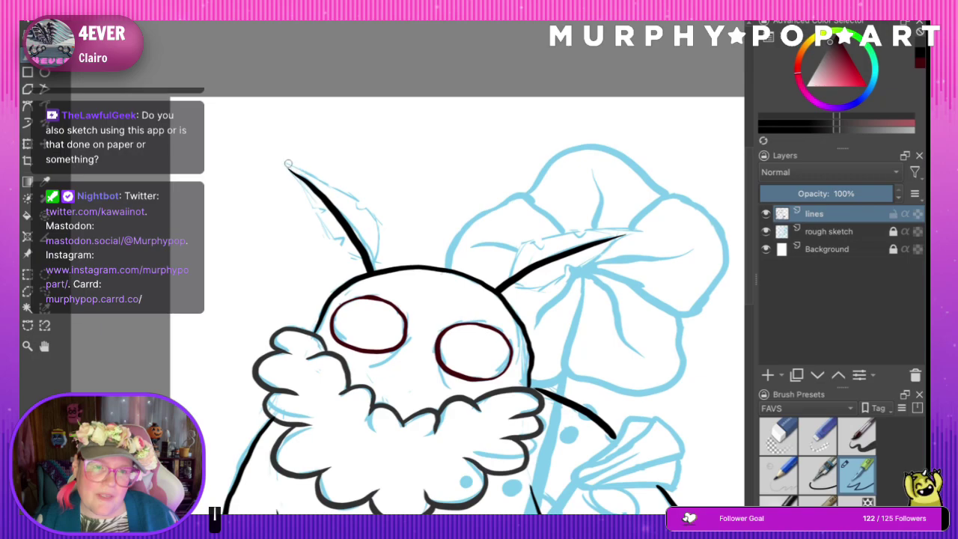
- Ink the thinner, notched feather outlines in dark gray on both sides of the left and right antenna stems
mouse_move(334, 181)
mouse_down()
mouse_move(357, 209)
mouse_move(368, 204)
mouse_move(380, 220)
mouse_move(373, 252)
mouse_up()
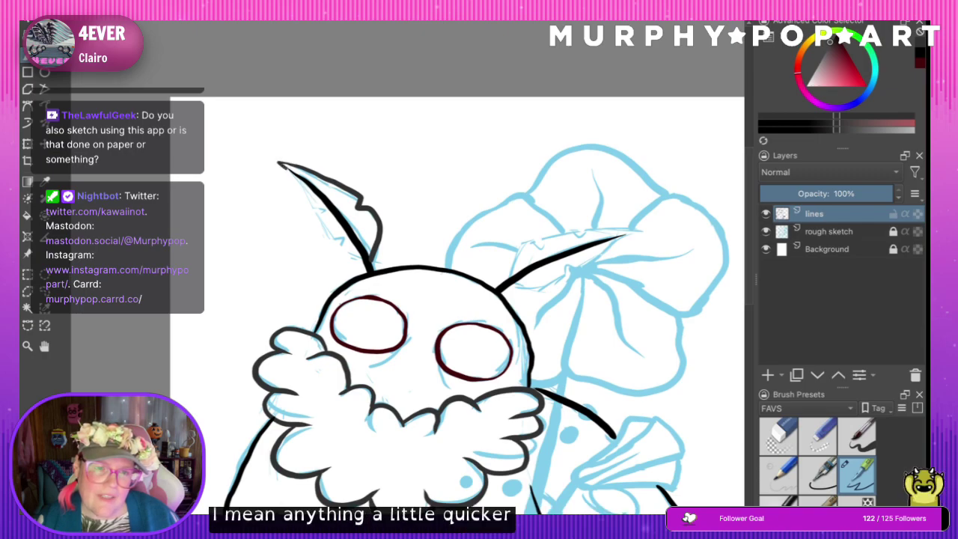
drag(283, 165, 306, 193)
key(ctrl+z)
drag(283, 163, 313, 206)
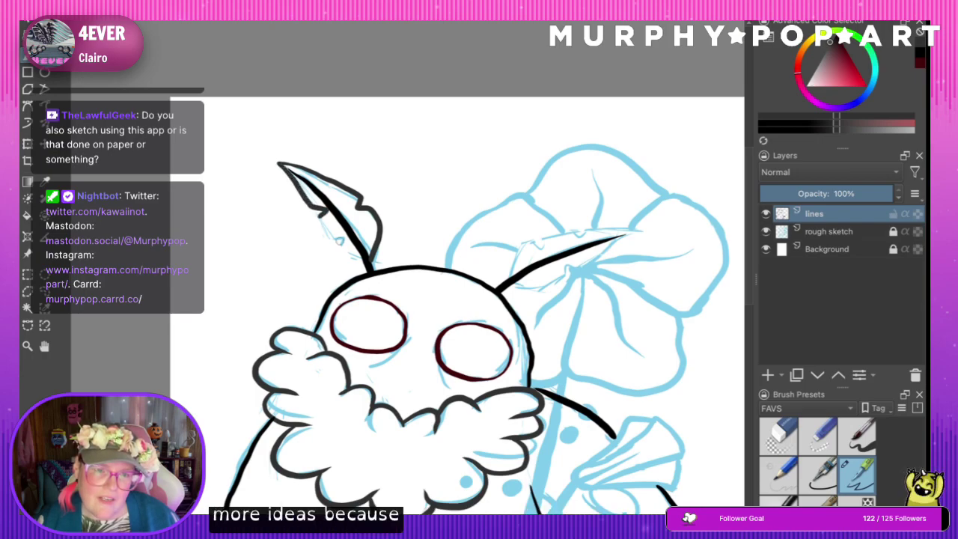
key(ctrl+z)
drag(284, 163, 362, 262)
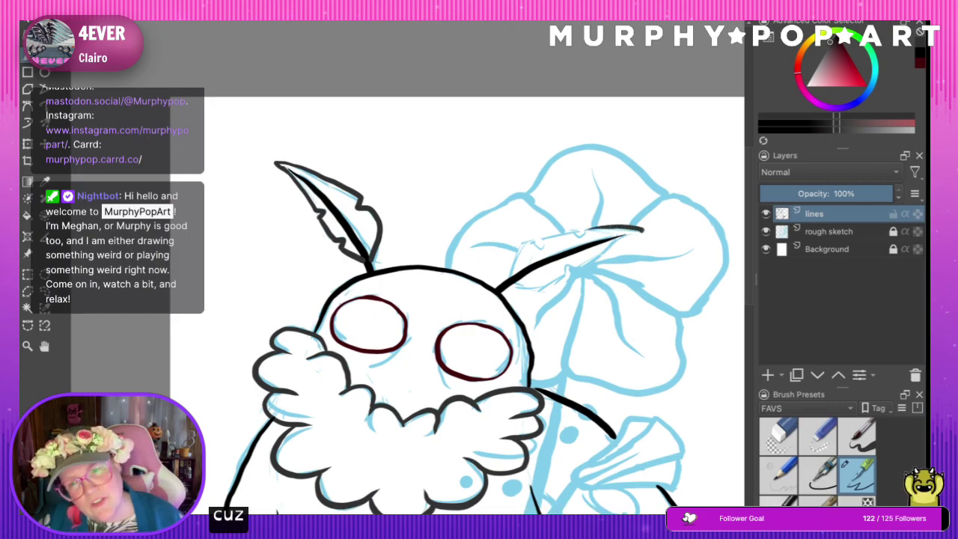
mouse_move(588, 232)
mouse_down()
mouse_move(636, 228)
mouse_move(541, 287)
mouse_move(518, 287)
mouse_up()
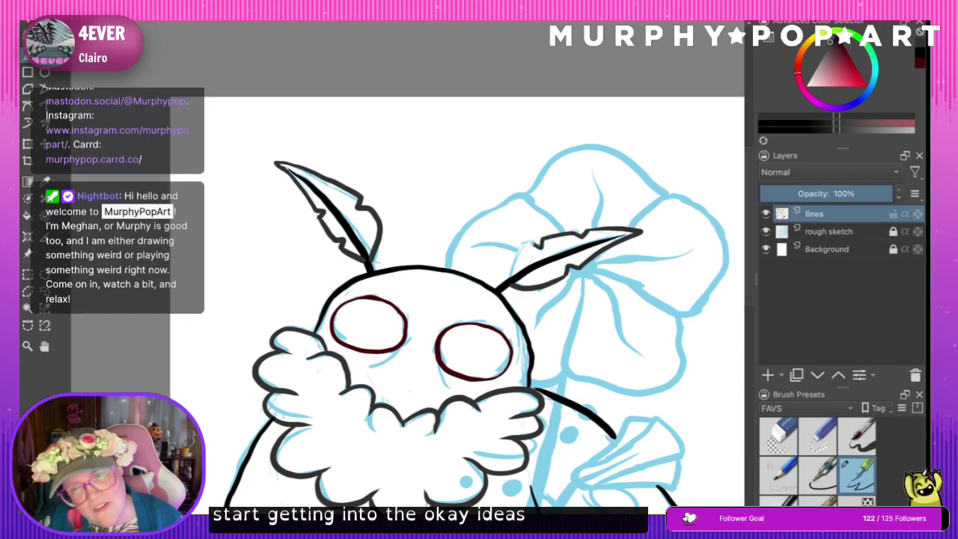
drag(528, 245, 522, 251)
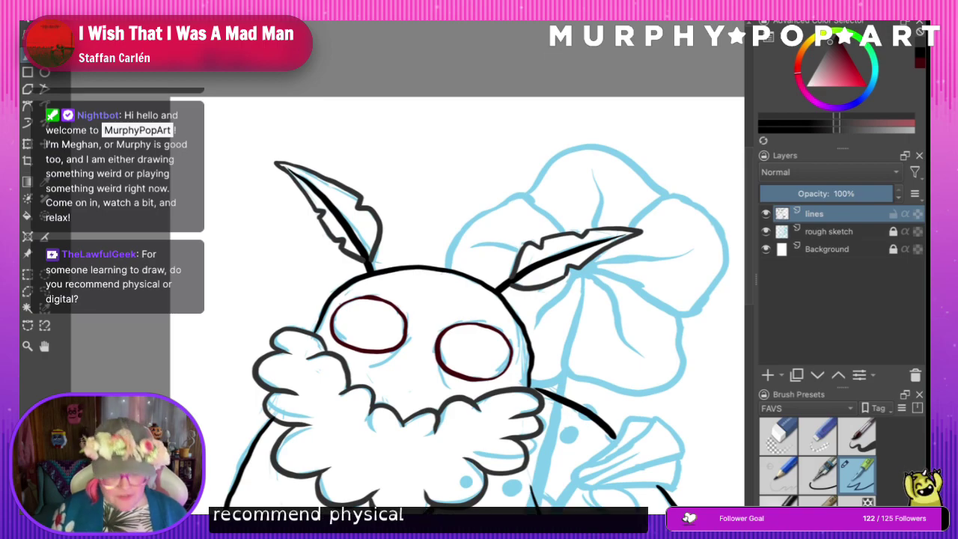
- Hide and show the rough sketch layer repeatedly to examine the whole moth's line art with and without it
scroll(408, 284, down, 2)
key(minus)
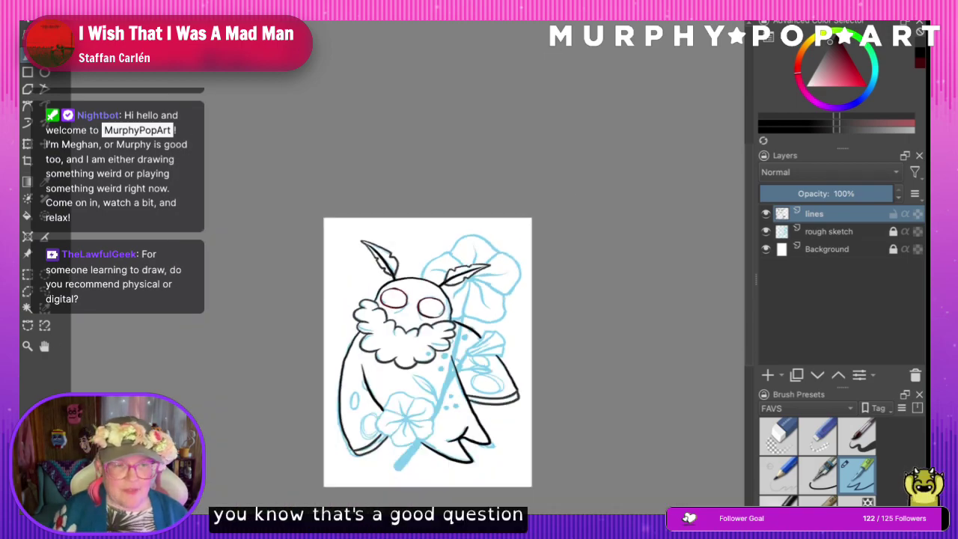
key(space)
drag(450, 383, 395, 265)
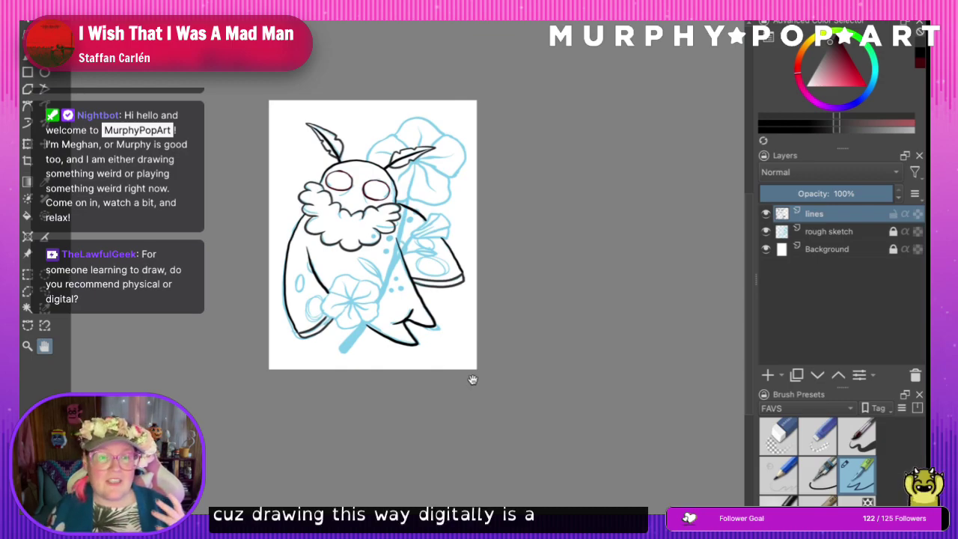
click(28, 346)
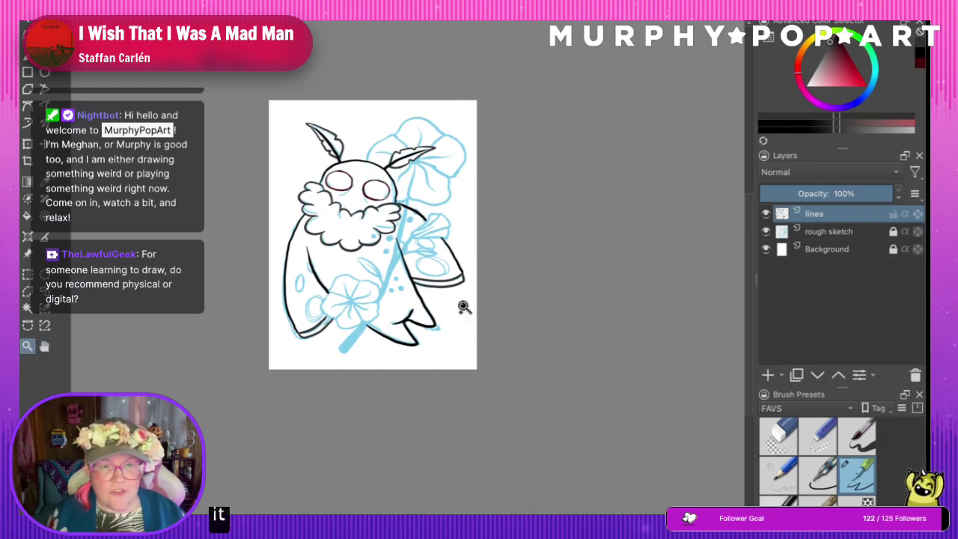
click(412, 267)
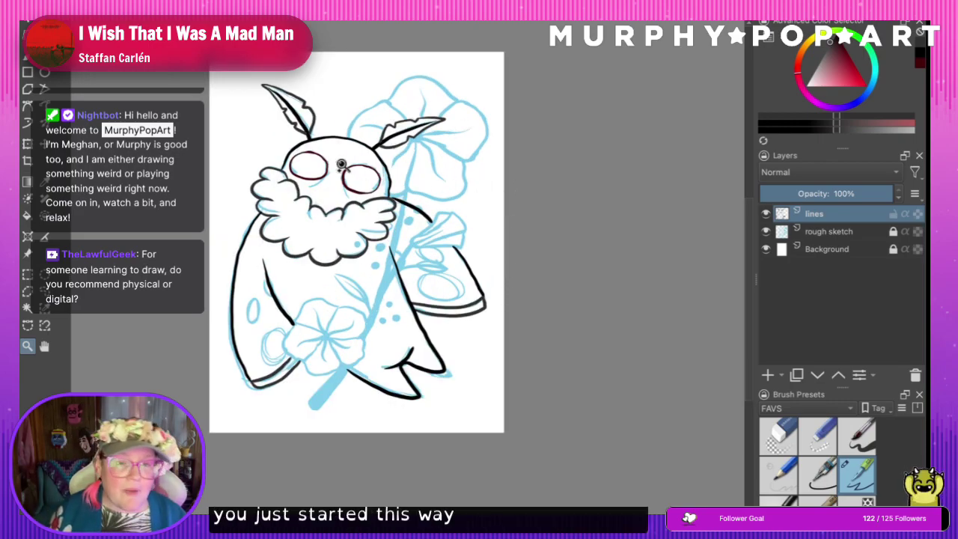
click(324, 147)
ctrl+click(443, 463)
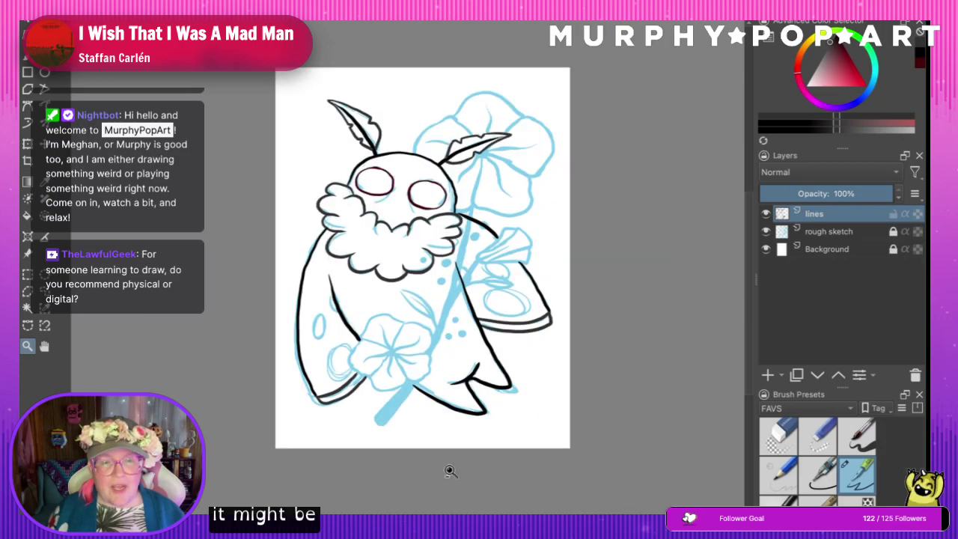
click(764, 234)
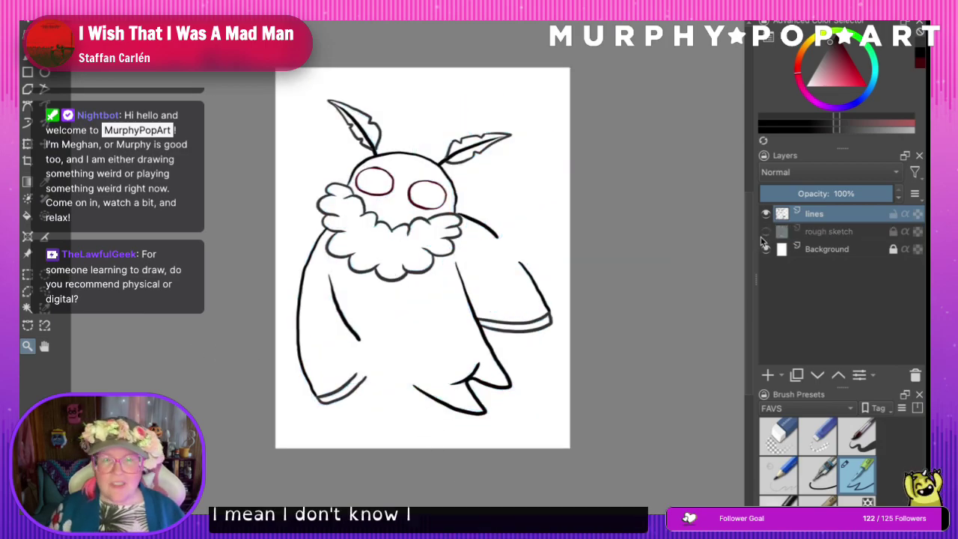
click(764, 234)
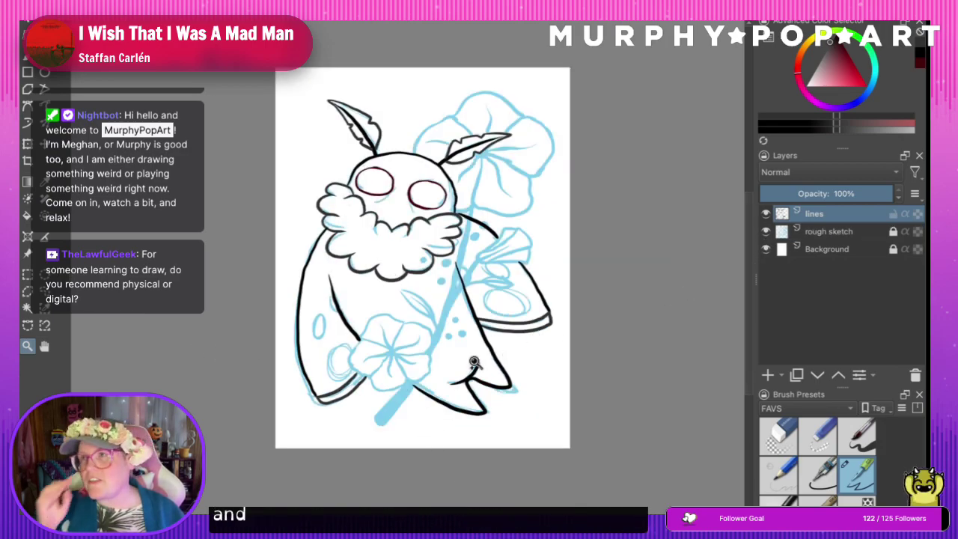
click(765, 232)
click(765, 233)
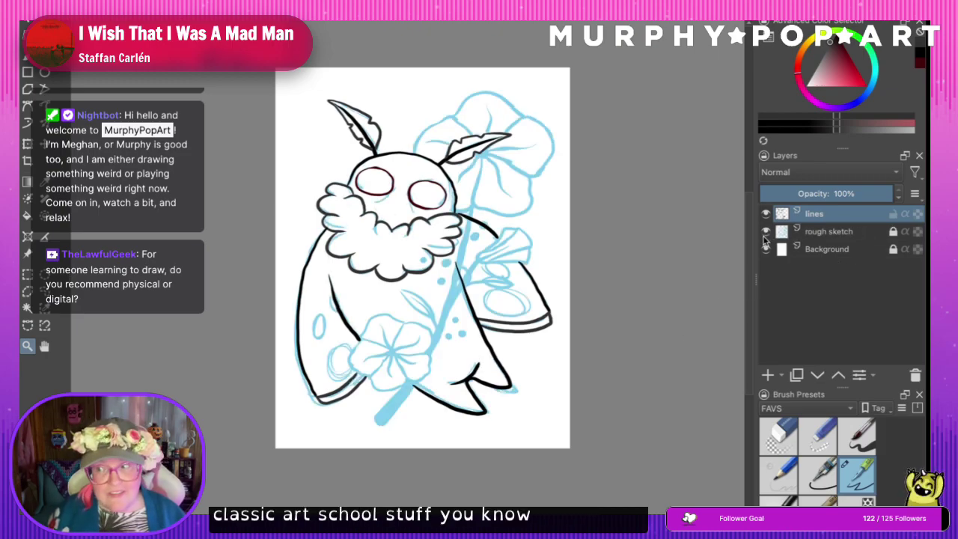
click(765, 233)
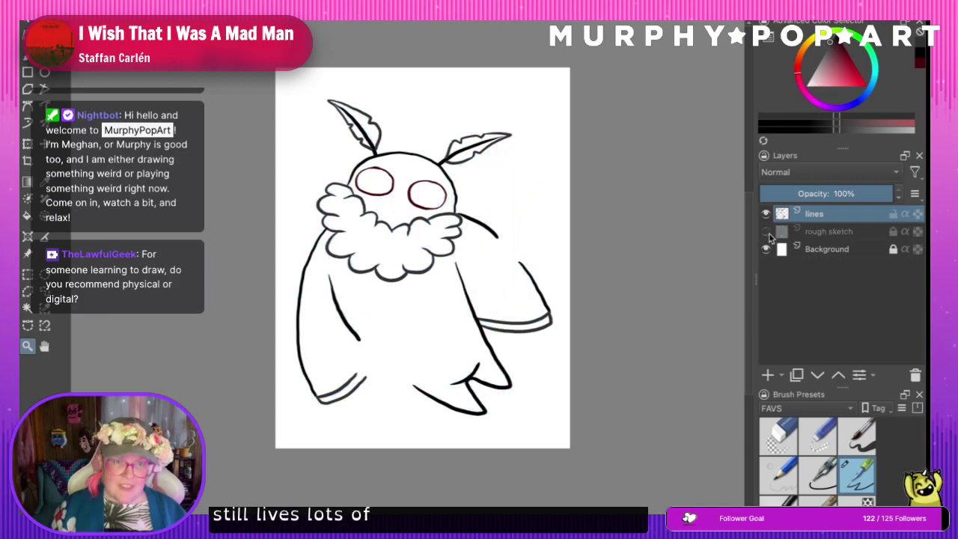
click(766, 234)
click(765, 233)
click(766, 233)
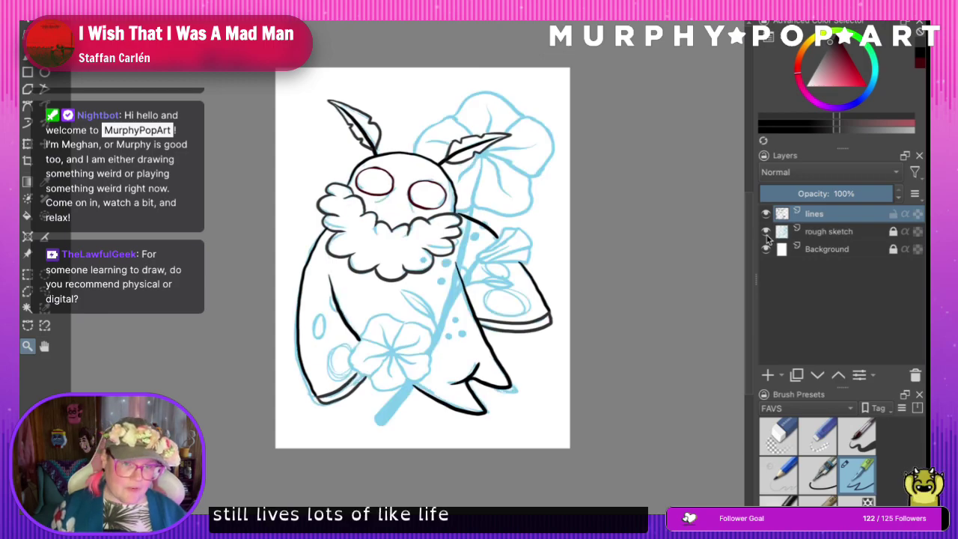
click(766, 233)
click(765, 233)
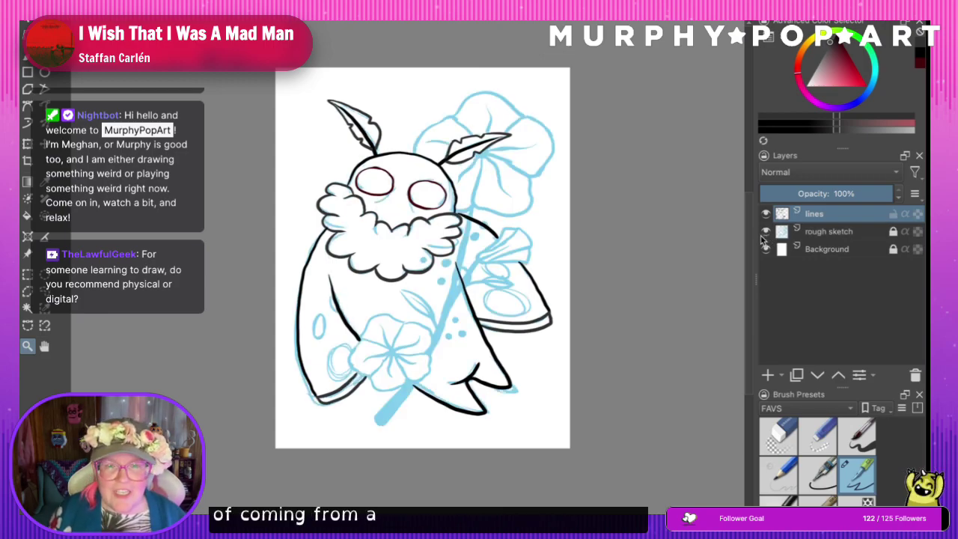
click(765, 233)
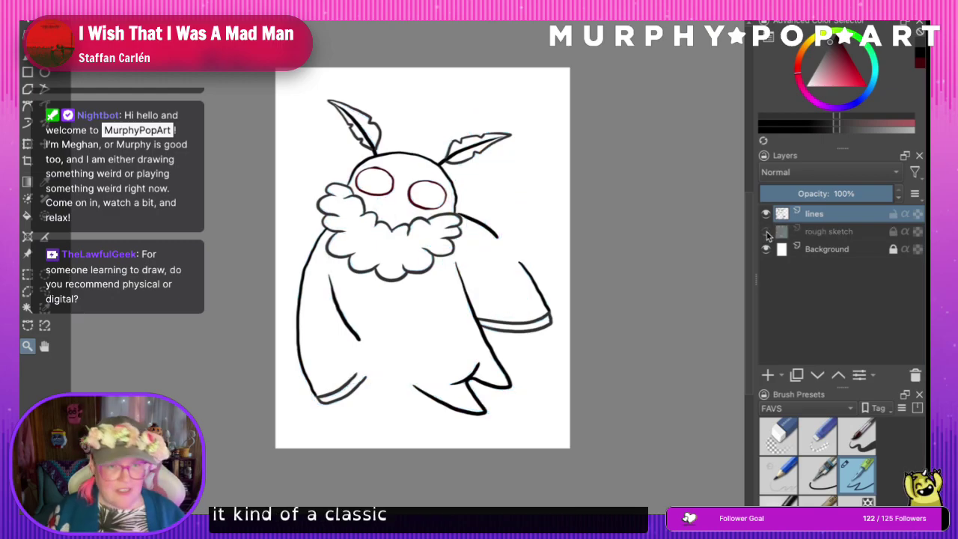
click(766, 233)
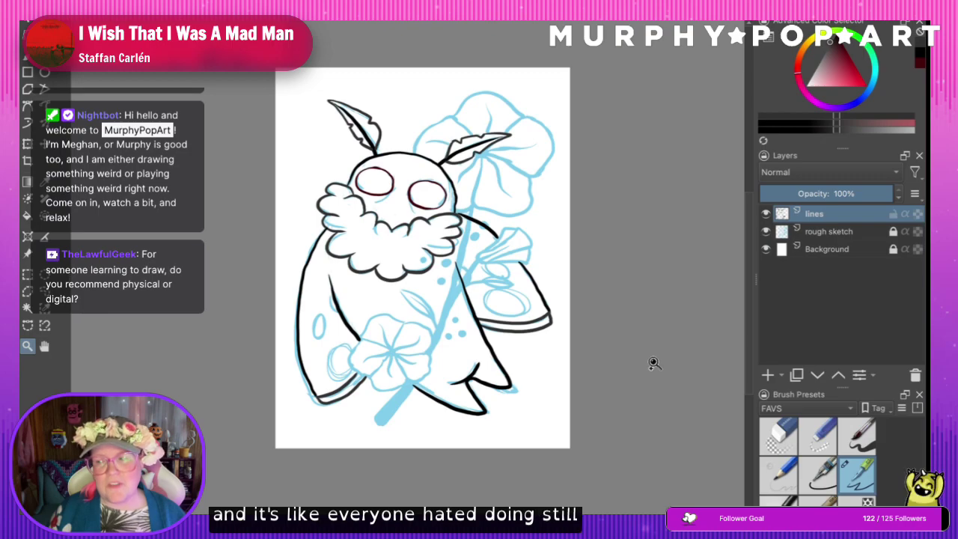
click(766, 233)
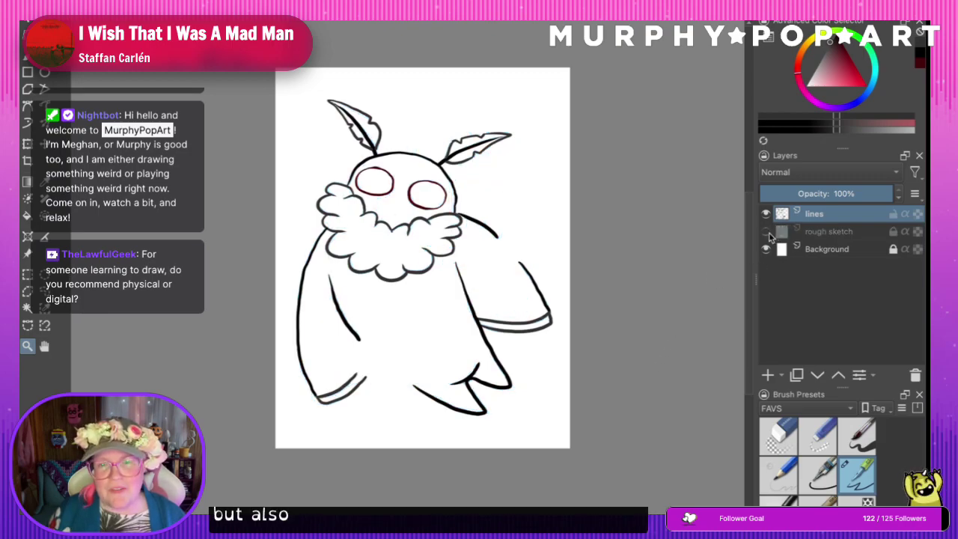
click(765, 233)
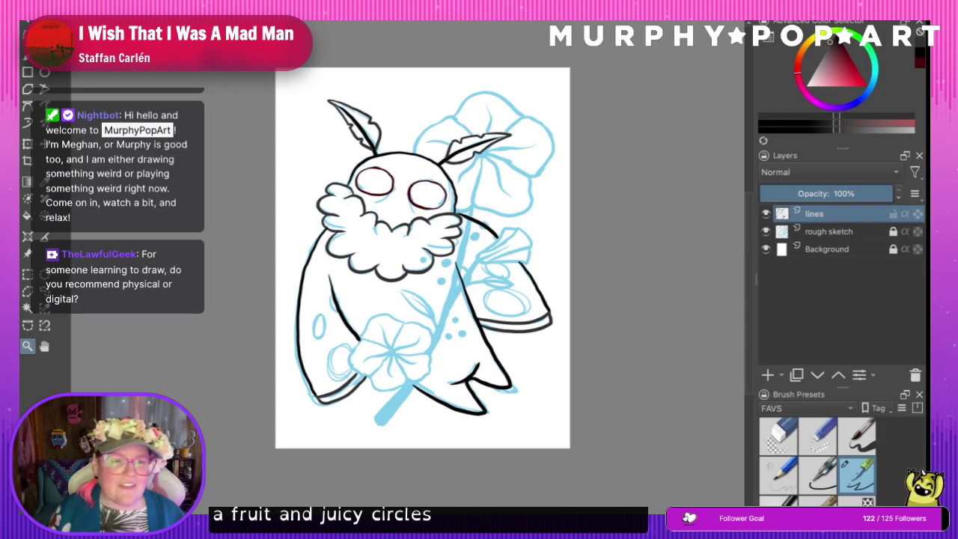
click(27, 348)
click(442, 321)
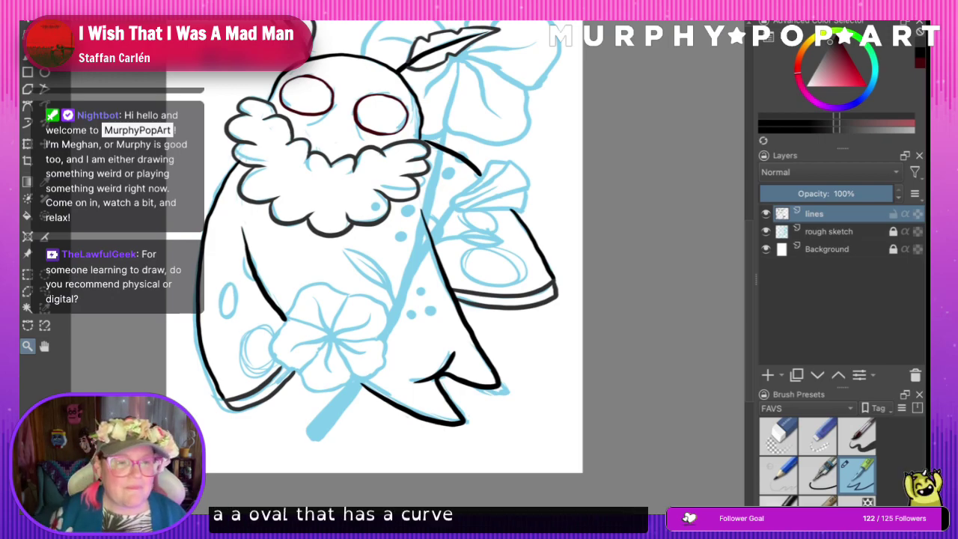
click(45, 345)
mouse_move(398, 235)
mouse_down()
mouse_move(431, 310)
mouse_move(417, 304)
mouse_up()
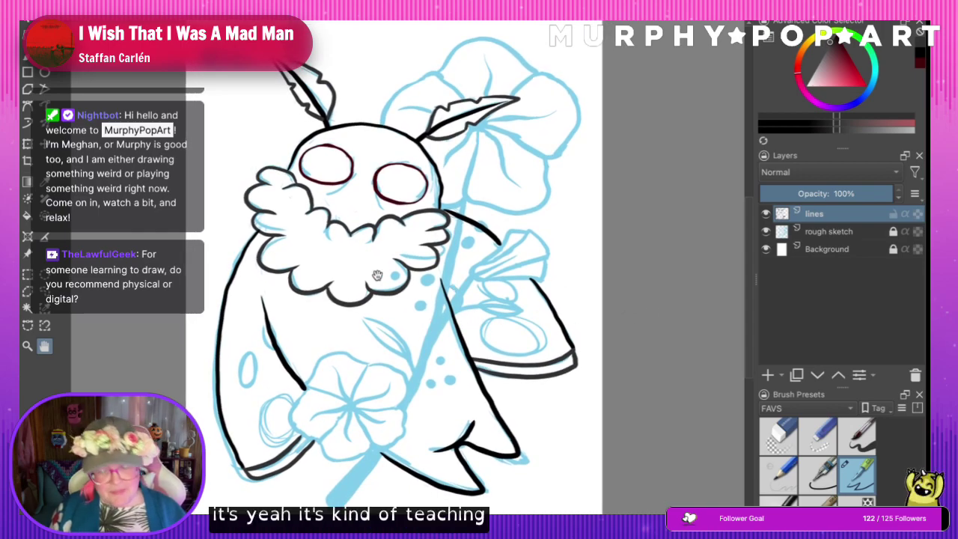
- Hide and show the lines layer repeatedly to compare the inked moth with the rough sketch underneath
scroll(377, 275, down, 2)
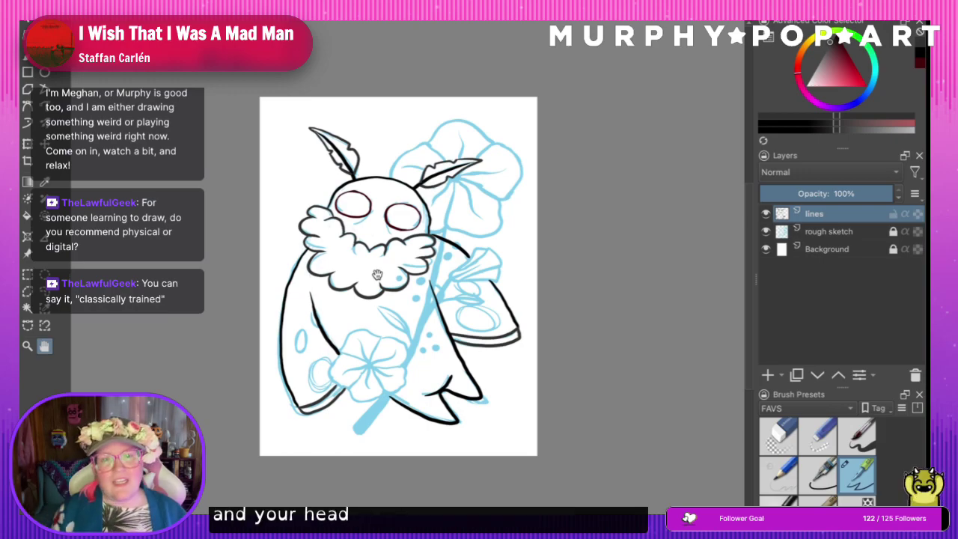
click(27, 346)
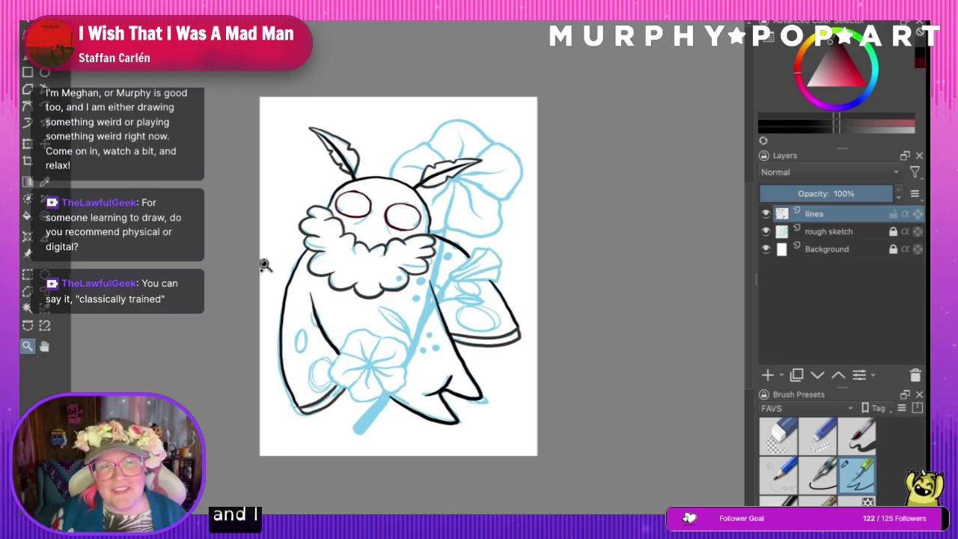
click(364, 281)
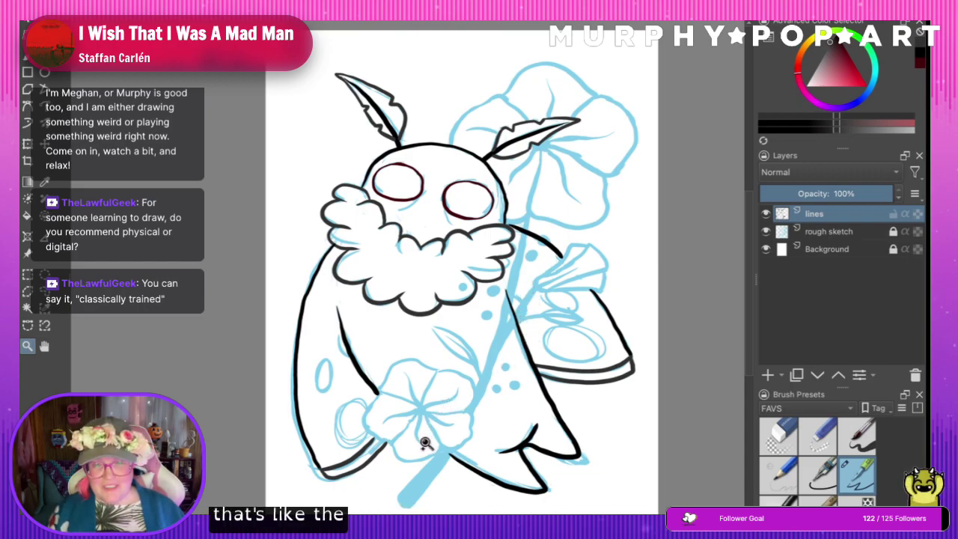
click(765, 214)
click(765, 214)
click(765, 214)
click(766, 214)
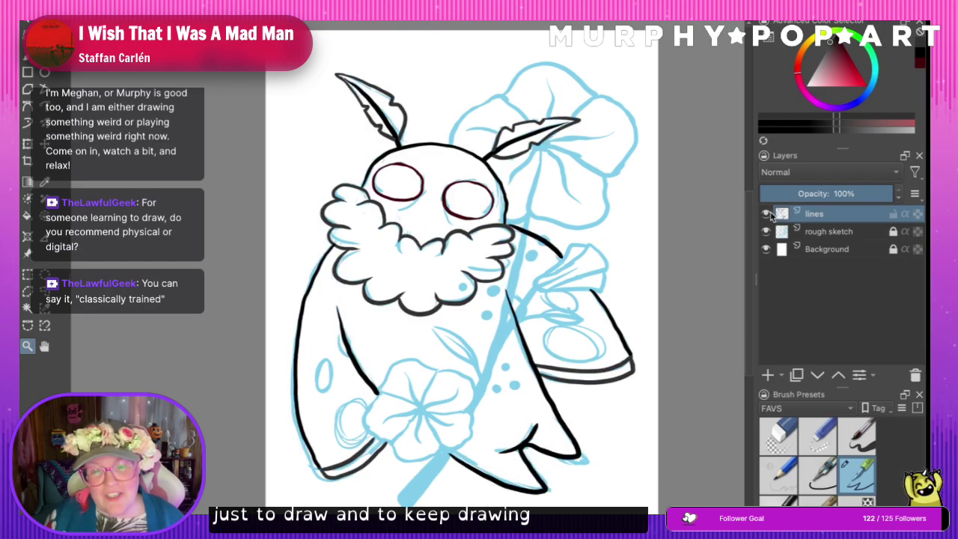
click(766, 214)
click(767, 214)
- Add a new paint layer above the lines layer and choose a dark yellowish green as the drawing colour
click(767, 375)
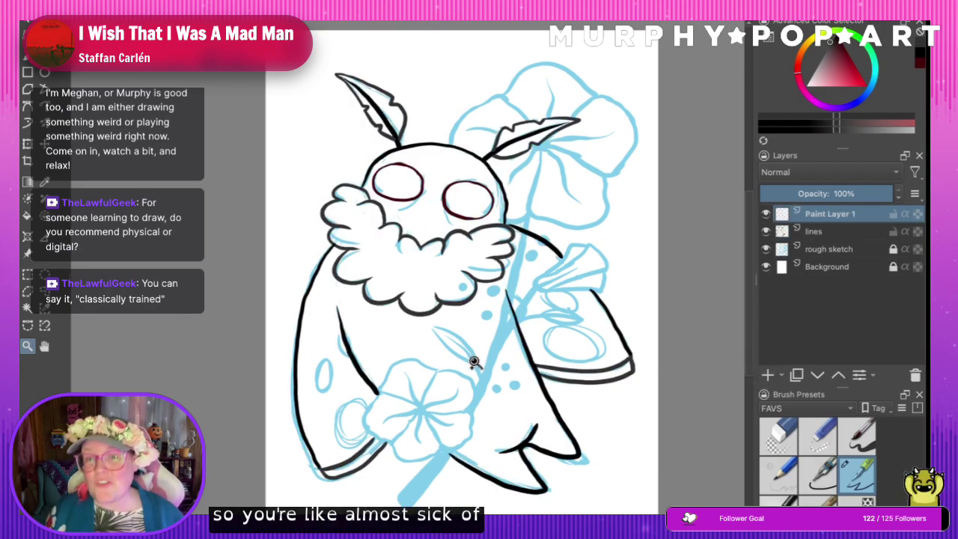
click(875, 59)
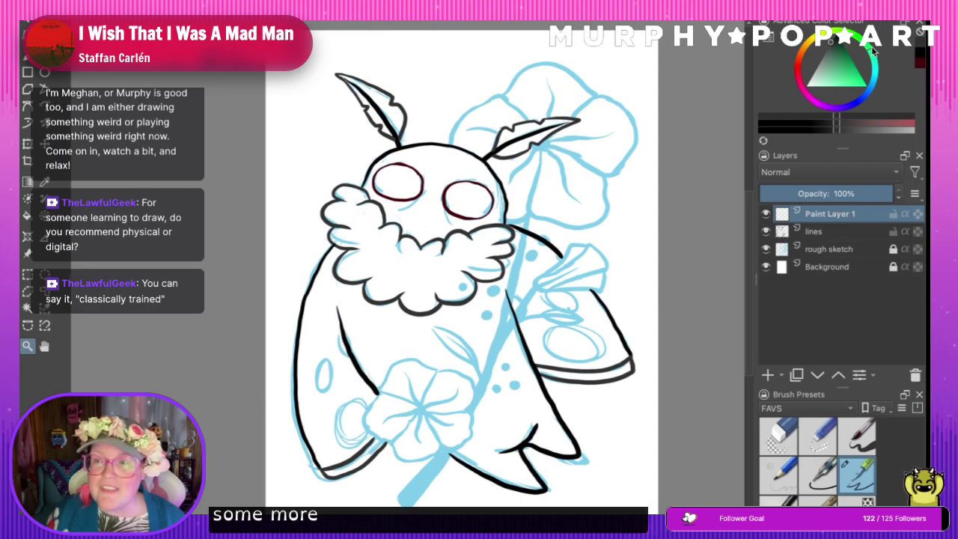
click(840, 59)
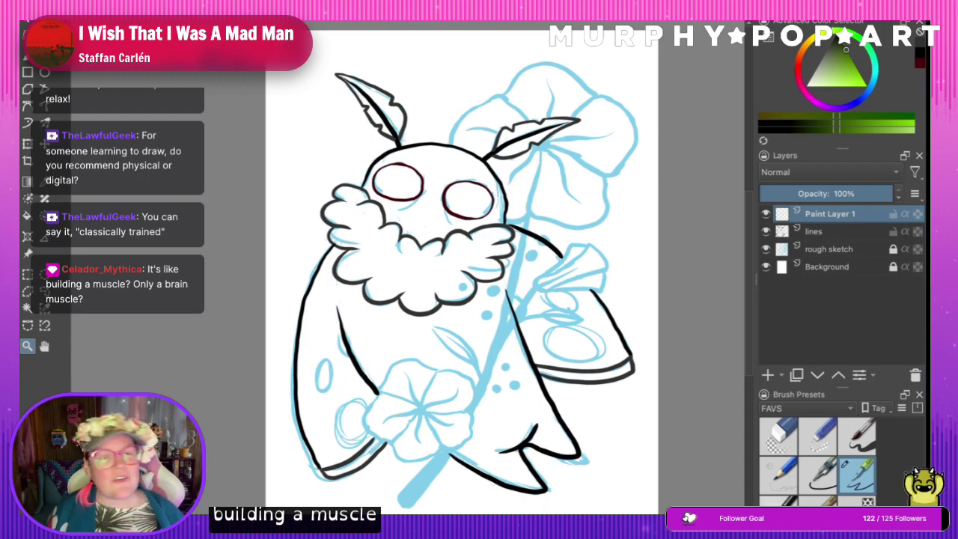
click(766, 215)
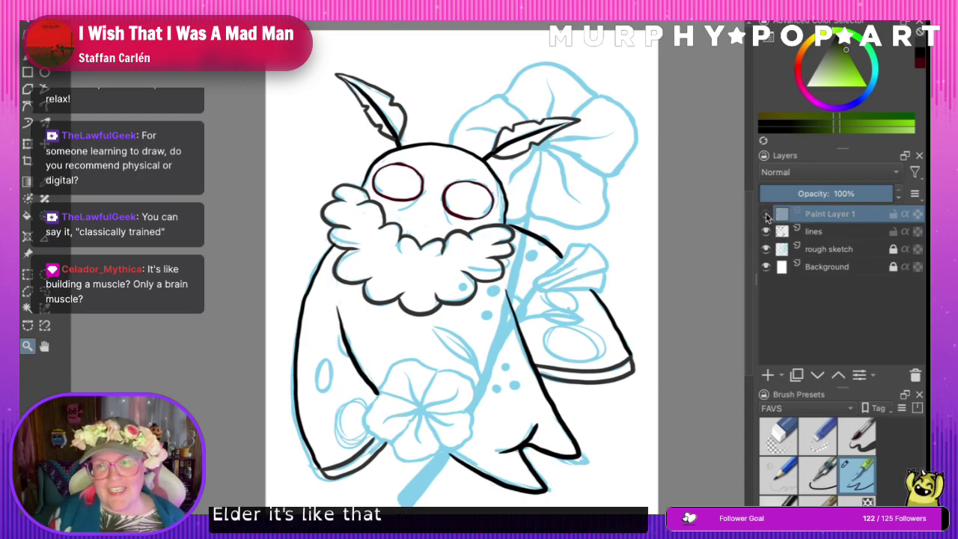
click(765, 214)
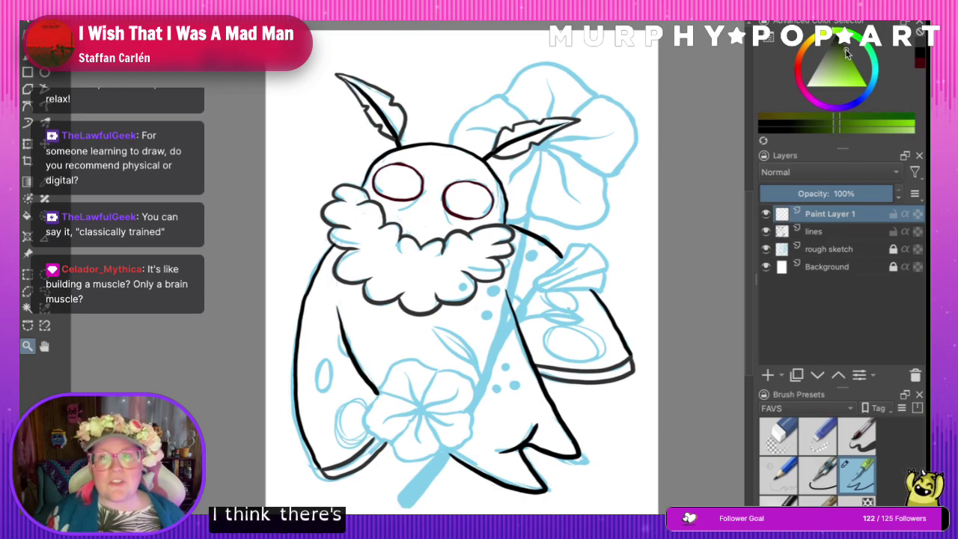
- Outline the upper-left and left petals of the lower flower in dark green with the brush, following the sketch
click(521, 165)
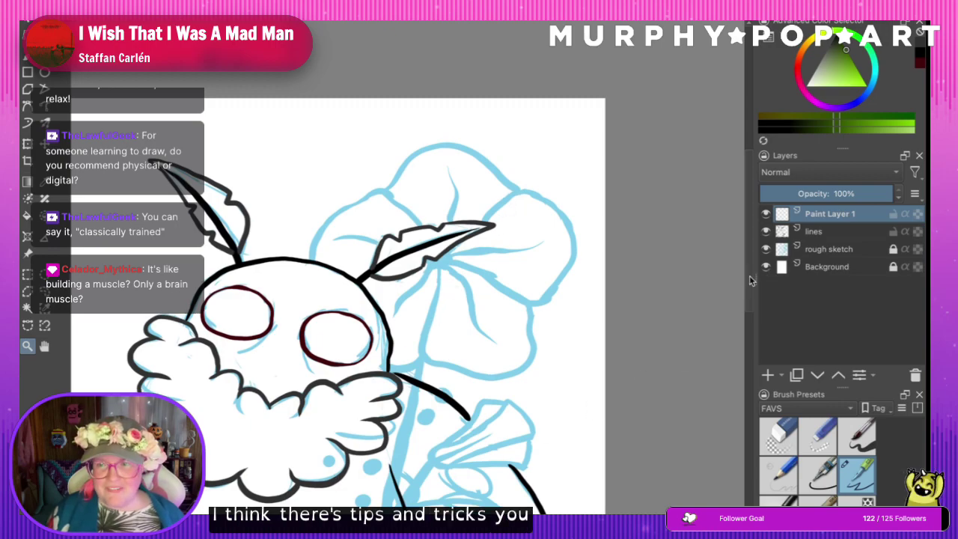
drag(750, 277, 748, 368)
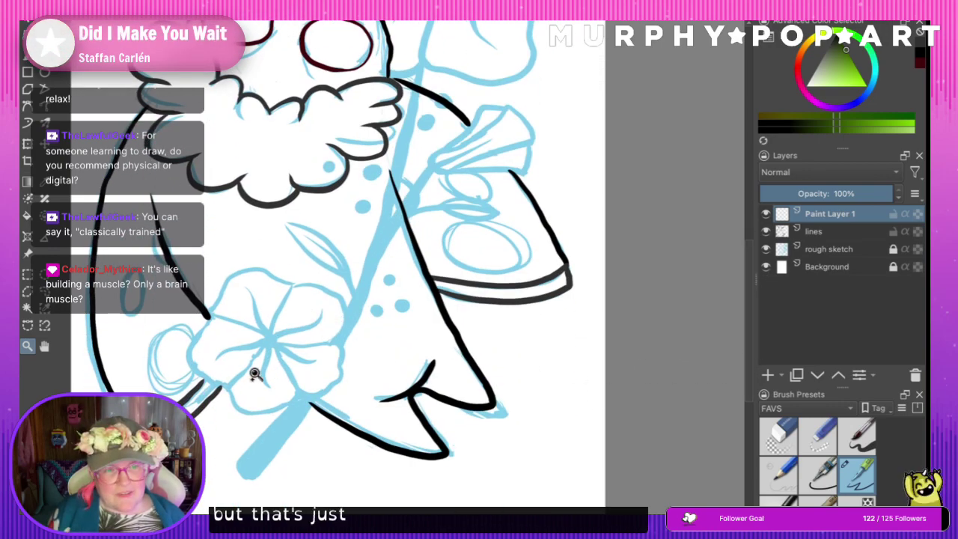
click(252, 375)
click(25, 57)
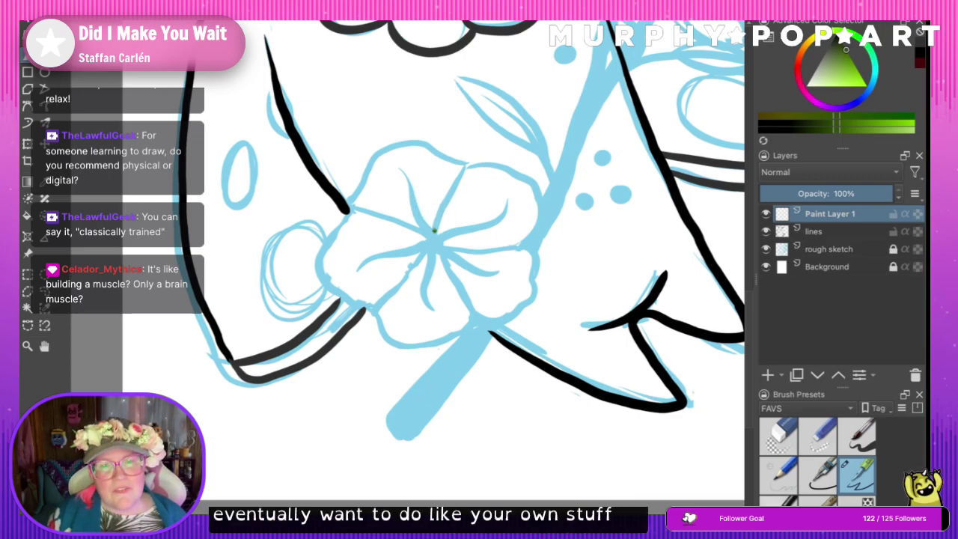
mouse_move(432, 232)
mouse_down()
mouse_move(464, 166)
mouse_move(425, 148)
mouse_move(385, 150)
mouse_move(350, 201)
mouse_move(433, 231)
mouse_up()
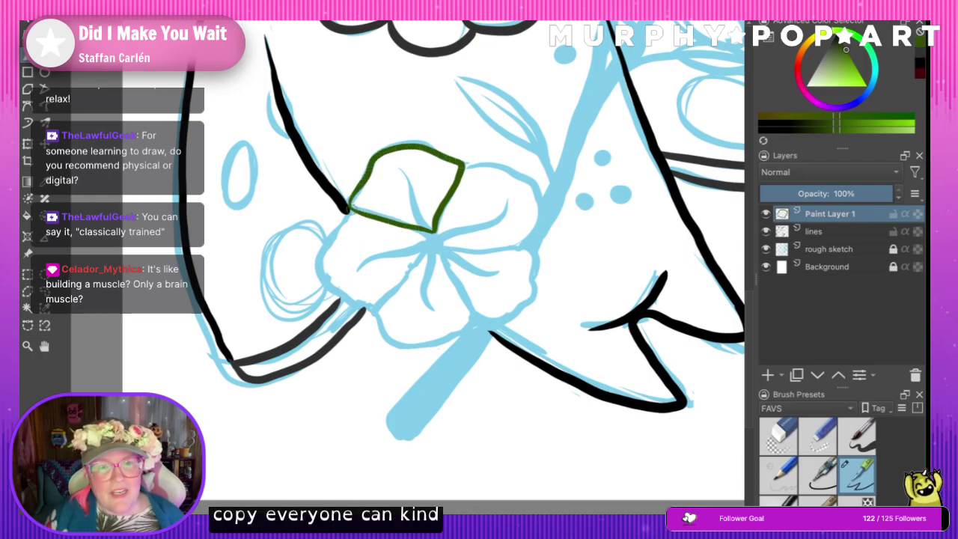
mouse_move(348, 211)
mouse_down()
mouse_move(318, 262)
mouse_move(323, 285)
mouse_move(363, 309)
mouse_move(388, 299)
mouse_move(429, 253)
mouse_up()
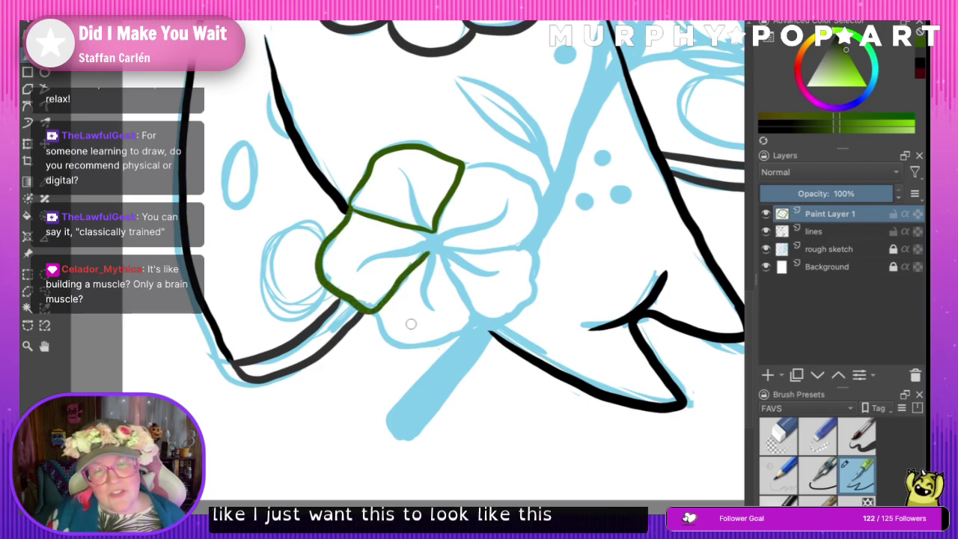
drag(374, 312, 397, 342)
key(ctrl+z)
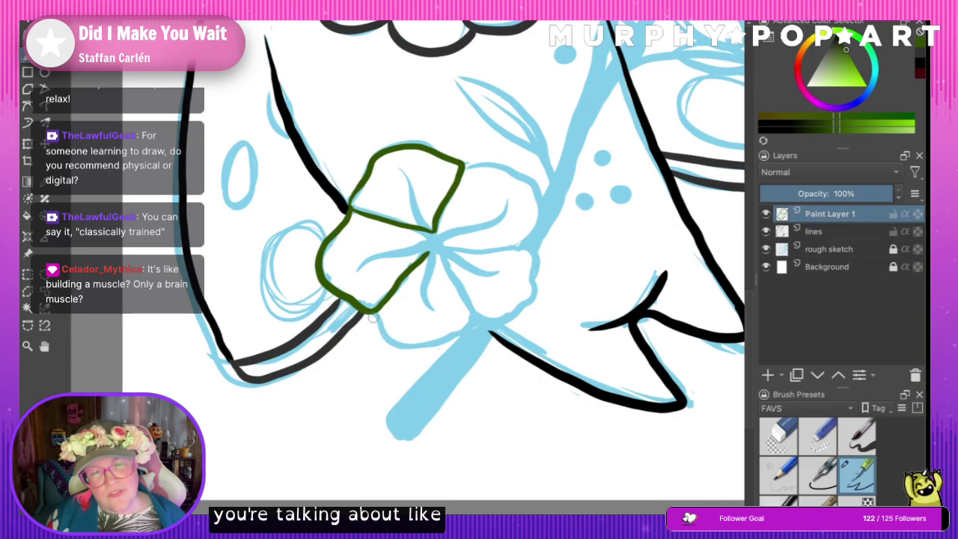
- Outline the lower flower's bottom petal in dark green, with both sides running in to the flower's centre
mouse_move(367, 312)
mouse_down()
mouse_move(391, 334)
mouse_move(438, 346)
mouse_move(473, 326)
mouse_move(470, 303)
mouse_move(440, 260)
mouse_up()
mouse_move(464, 166)
mouse_down()
mouse_move(491, 163)
mouse_move(527, 179)
mouse_move(534, 222)
mouse_move(516, 249)
mouse_move(449, 250)
mouse_up()
key(ctrl+z)
key(ctrl+z)
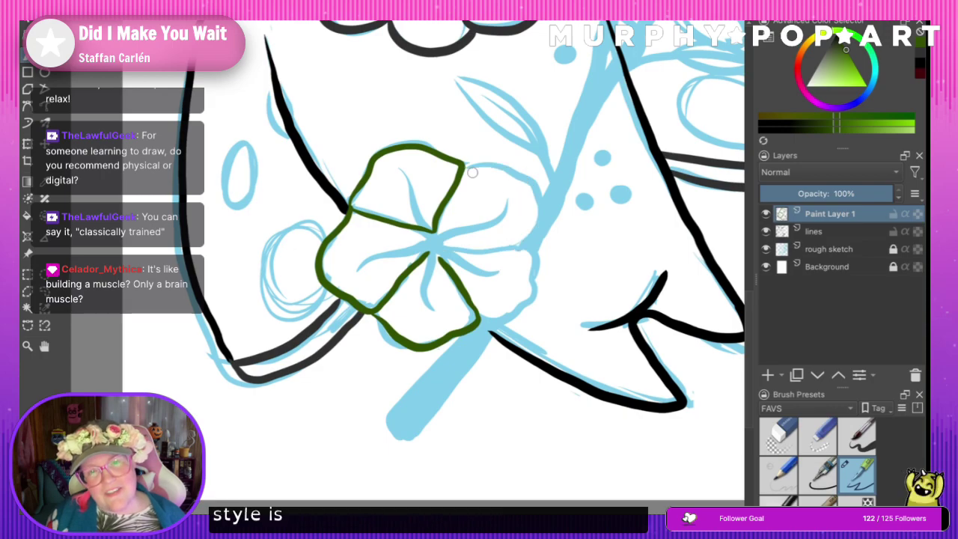
- Outline the lower flower's two right-hand petals with wavy dark green edges and a dividing line between them
mouse_move(454, 168)
mouse_down()
mouse_move(507, 171)
mouse_move(477, 170)
mouse_move(524, 182)
mouse_move(530, 232)
mouse_move(513, 242)
mouse_up()
key(ctrl+z)
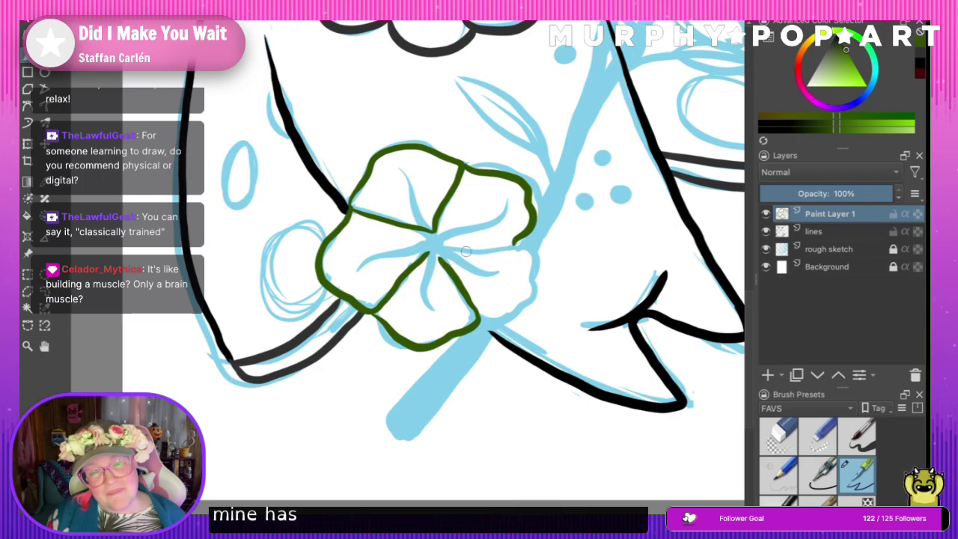
mouse_move(448, 248)
mouse_down()
mouse_move(521, 254)
mouse_move(524, 294)
mouse_move(487, 323)
mouse_up()
key(ctrl+z)
key(ctrl+z)
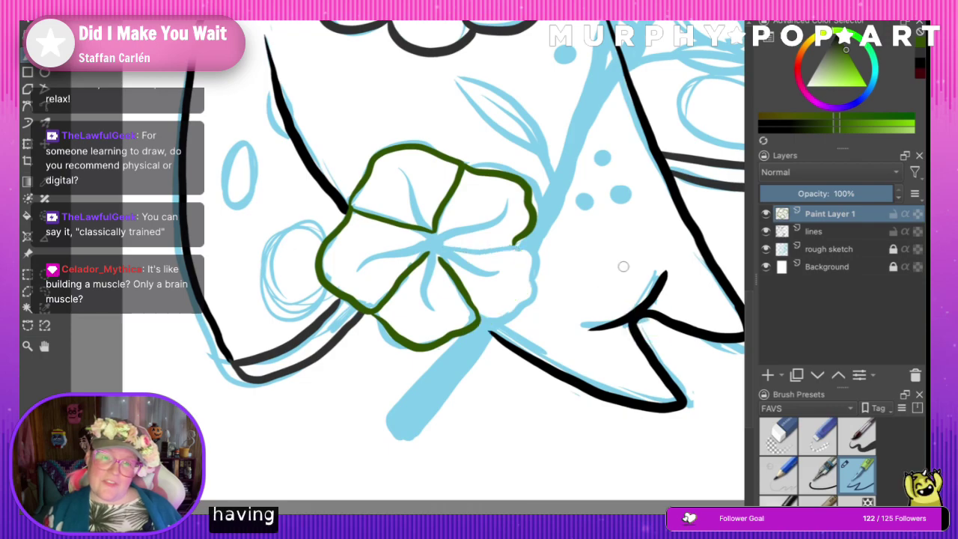
mouse_move(452, 249)
mouse_down()
mouse_move(519, 244)
mouse_move(529, 253)
mouse_move(525, 299)
mouse_move(479, 325)
mouse_up()
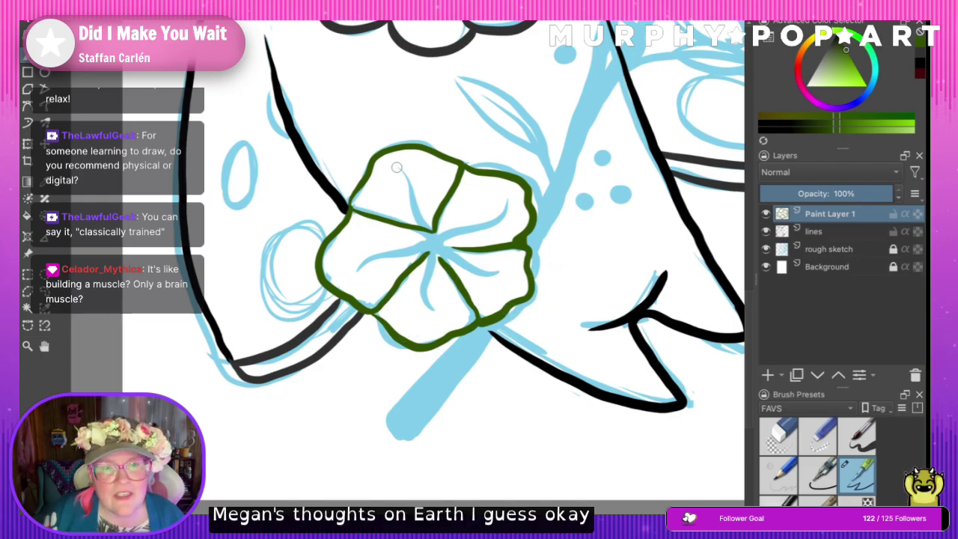
- Draw the curved, tapering veins of the lower flower's upper-left and left petals in to its centre
drag(408, 191, 435, 227)
key(ctrl+z)
drag(391, 164, 434, 239)
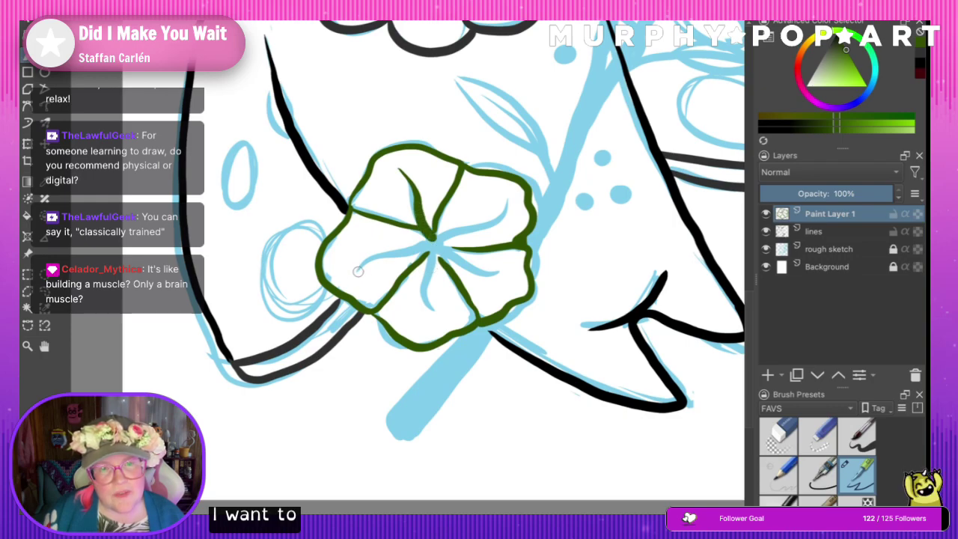
drag(359, 271, 414, 251)
key(ctrl+z)
drag(359, 269, 431, 240)
key(ctrl+z)
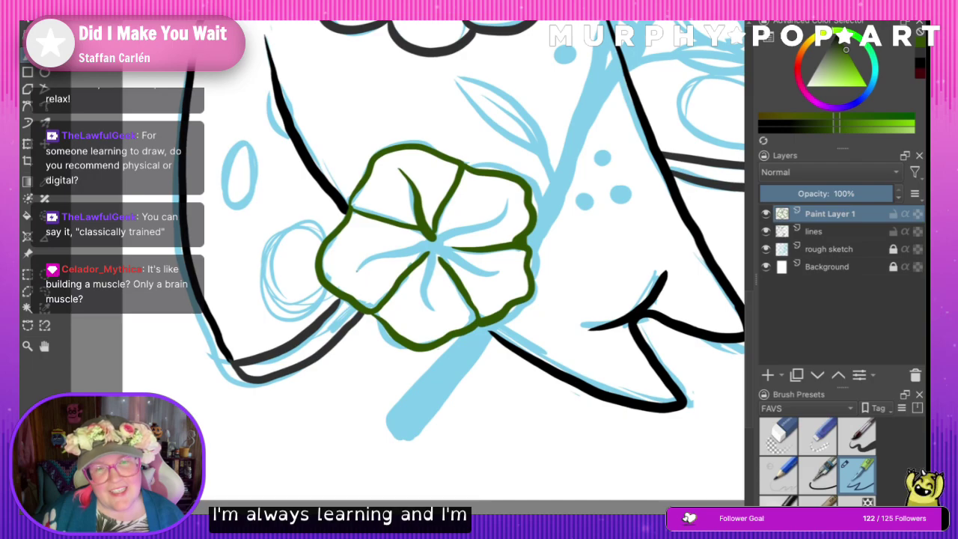
mouse_move(359, 271)
mouse_down()
mouse_move(408, 252)
mouse_move(366, 258)
mouse_move(433, 238)
mouse_up()
key(ctrl+z)
- Draw the curved veins of the upper-right, bottom and lower-right petals, joining them at the lower flower's centre
mouse_move(506, 202)
mouse_down()
mouse_move(491, 225)
mouse_move(432, 245)
mouse_up()
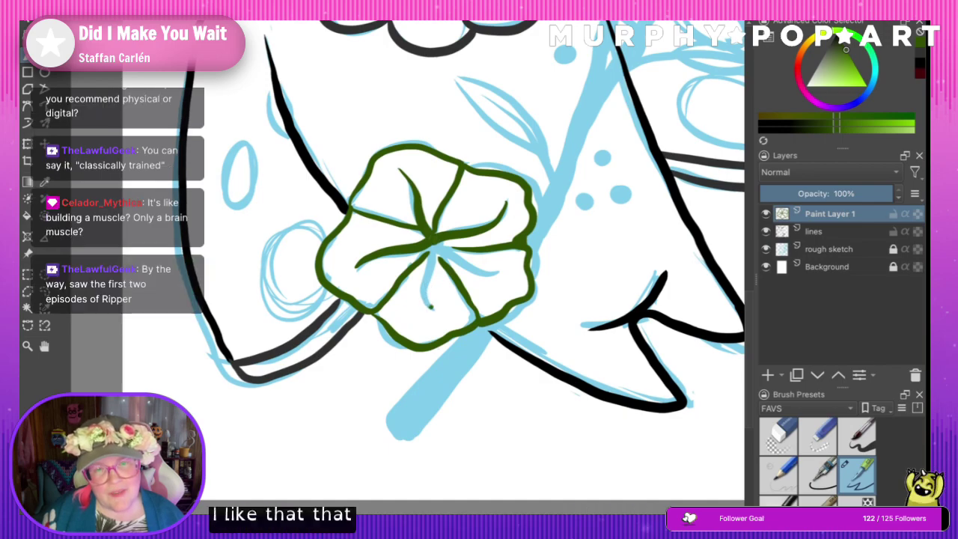
drag(431, 306, 433, 241)
key(ctrl+z)
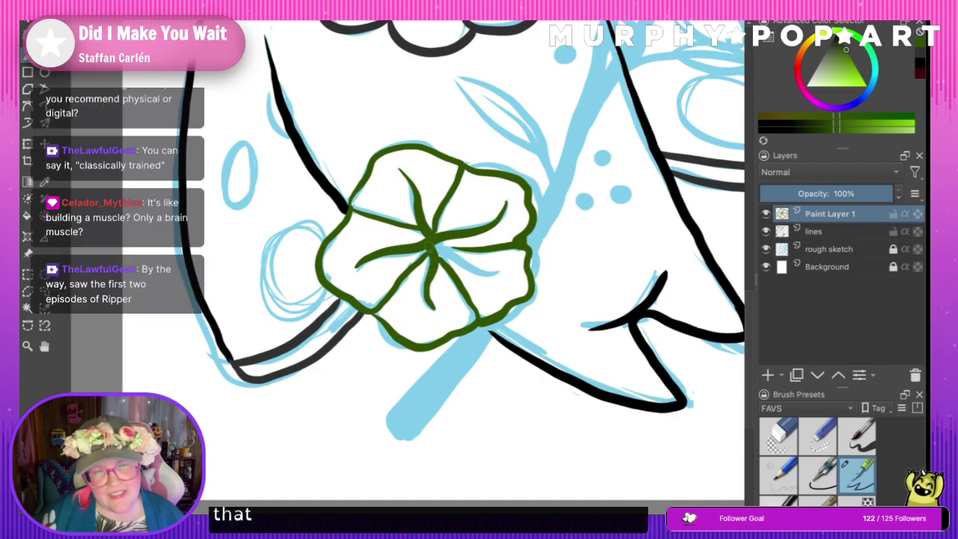
drag(492, 273, 434, 242)
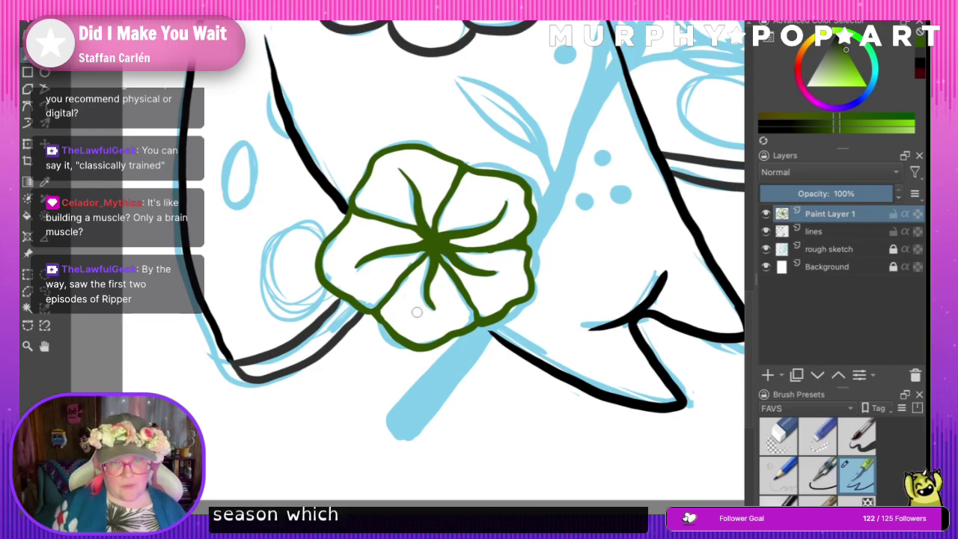
- Outline the middle petal of the small side-view flower beside the right wing in dark green
click(44, 346)
mouse_move(559, 224)
mouse_down()
mouse_move(489, 280)
mouse_move(497, 290)
mouse_move(445, 319)
mouse_up()
drag(481, 252, 434, 308)
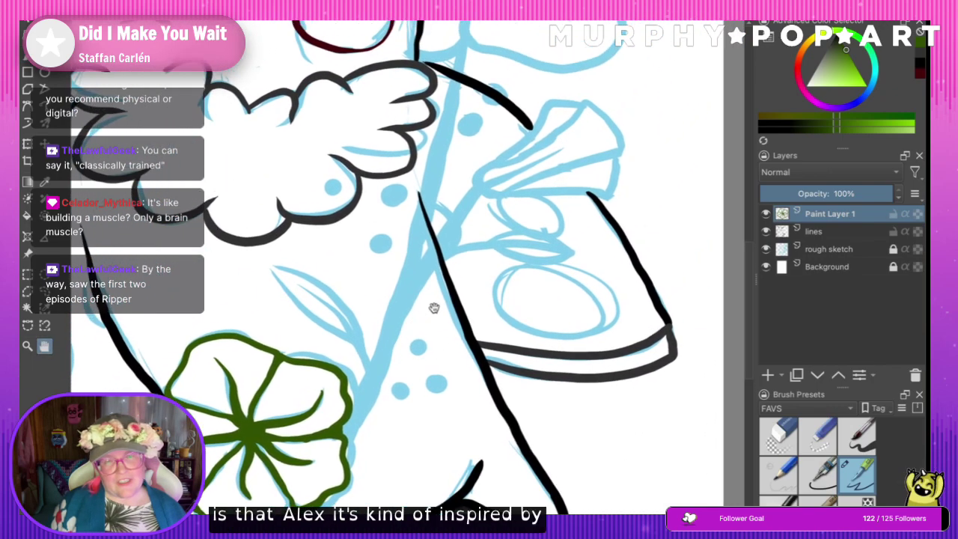
drag(453, 272, 430, 301)
click(27, 56)
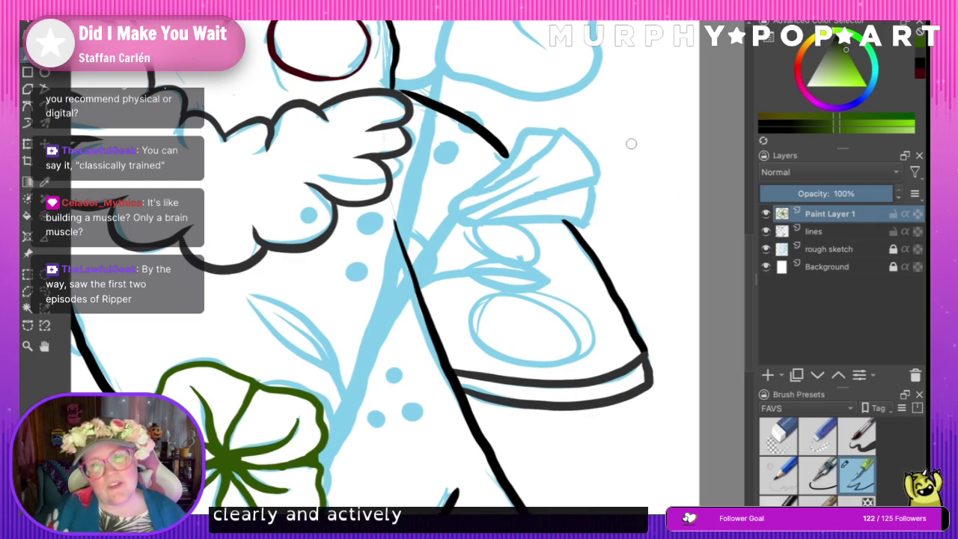
mouse_move(557, 130)
mouse_down()
mouse_move(588, 153)
mouse_move(597, 181)
mouse_up()
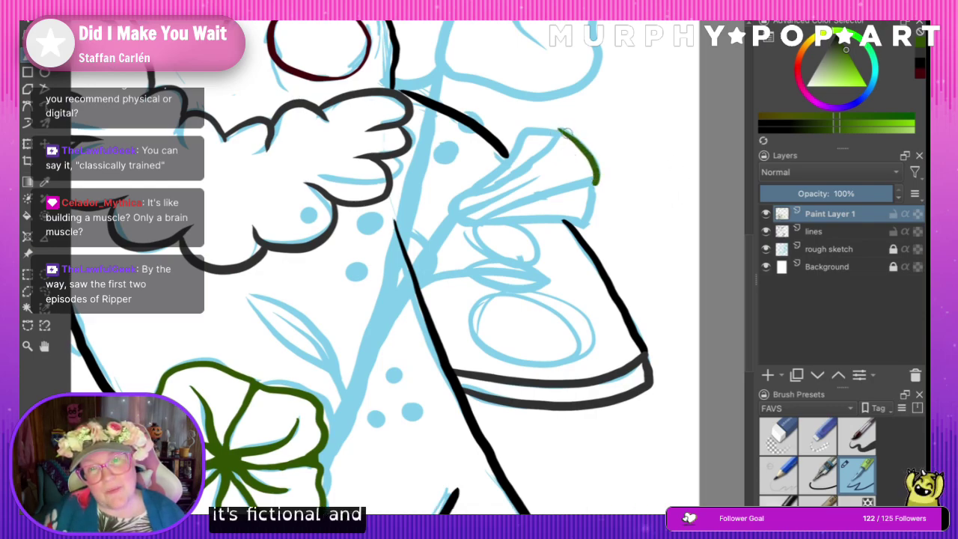
mouse_move(550, 117)
mouse_down()
mouse_move(591, 150)
mouse_move(595, 187)
mouse_up()
key(ctrl+z)
key(ctrl+z)
mouse_move(561, 130)
mouse_down()
mouse_move(583, 145)
mouse_move(597, 178)
mouse_move(454, 214)
mouse_up()
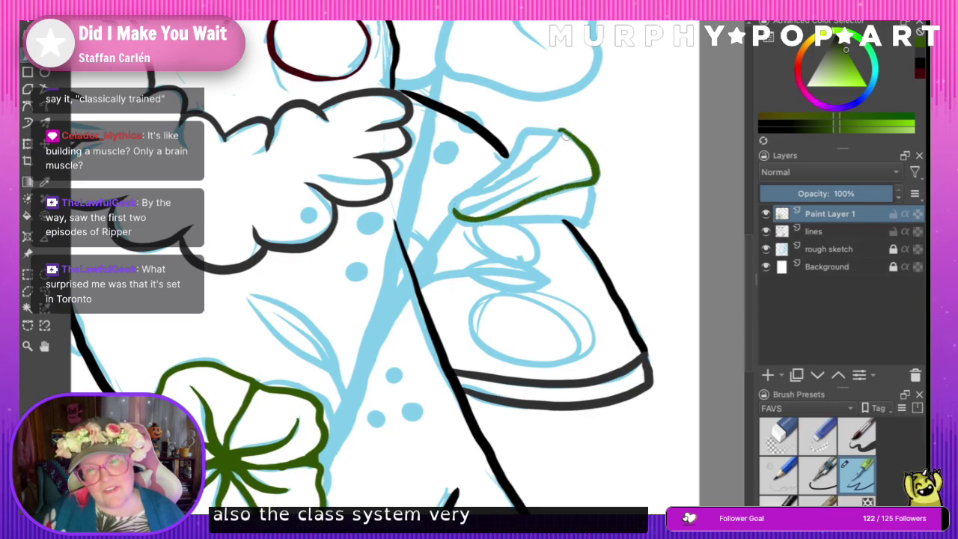
mouse_move(560, 128)
mouse_down()
mouse_move(535, 159)
mouse_move(485, 182)
mouse_up()
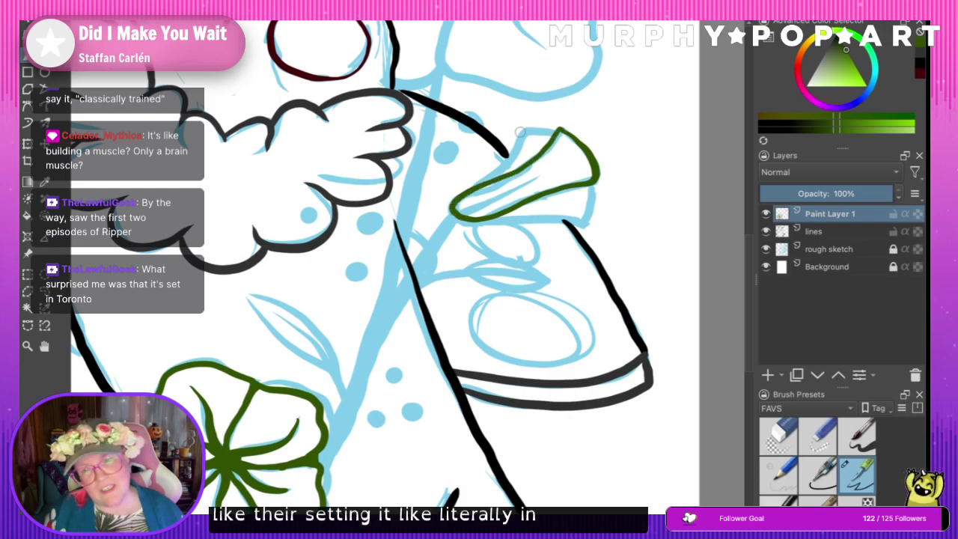
- Outline the side-view flower's upper and lower petals in dark green on either side of the middle petal
drag(522, 131, 506, 155)
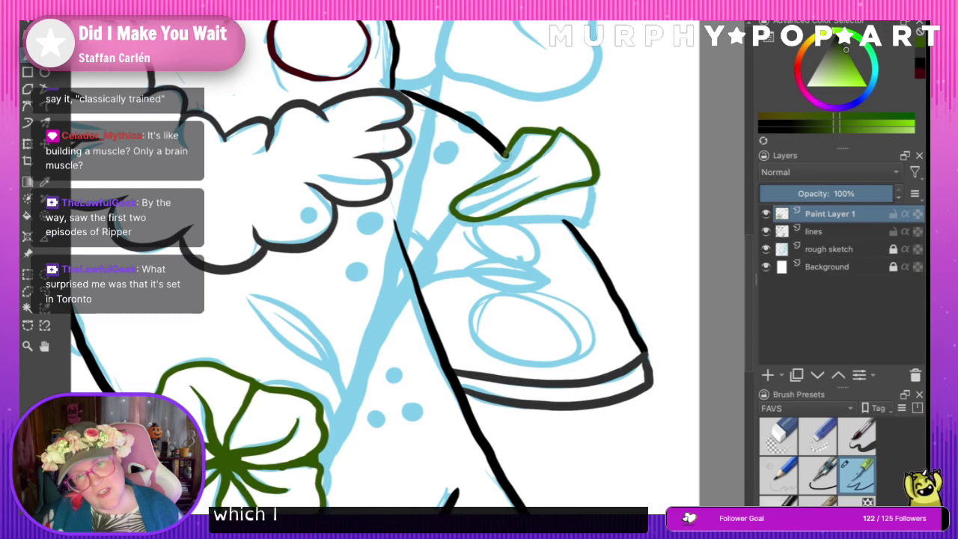
key(ctrl+z)
mouse_move(556, 135)
mouse_down()
mouse_move(513, 140)
mouse_move(497, 173)
mouse_up()
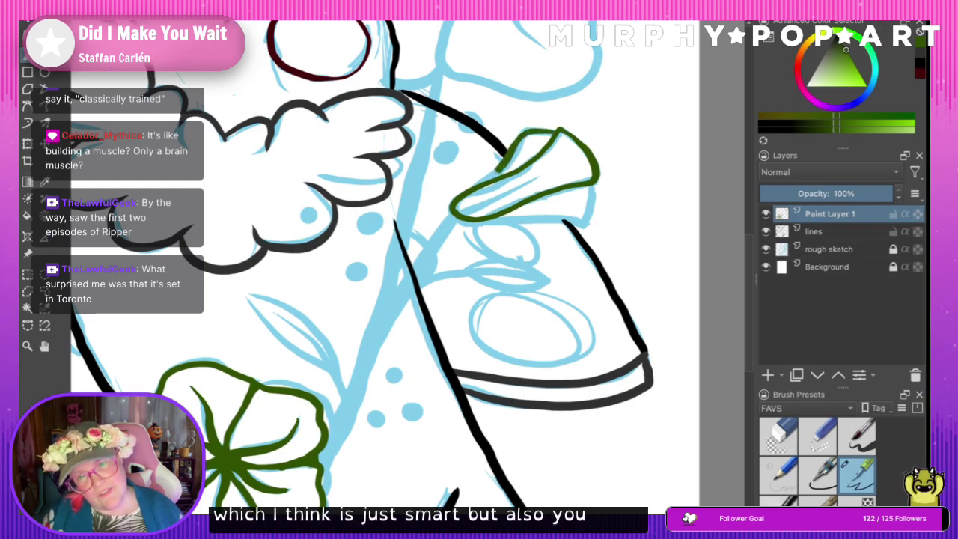
mouse_move(590, 195)
mouse_down()
mouse_move(580, 221)
mouse_move(453, 222)
mouse_up()
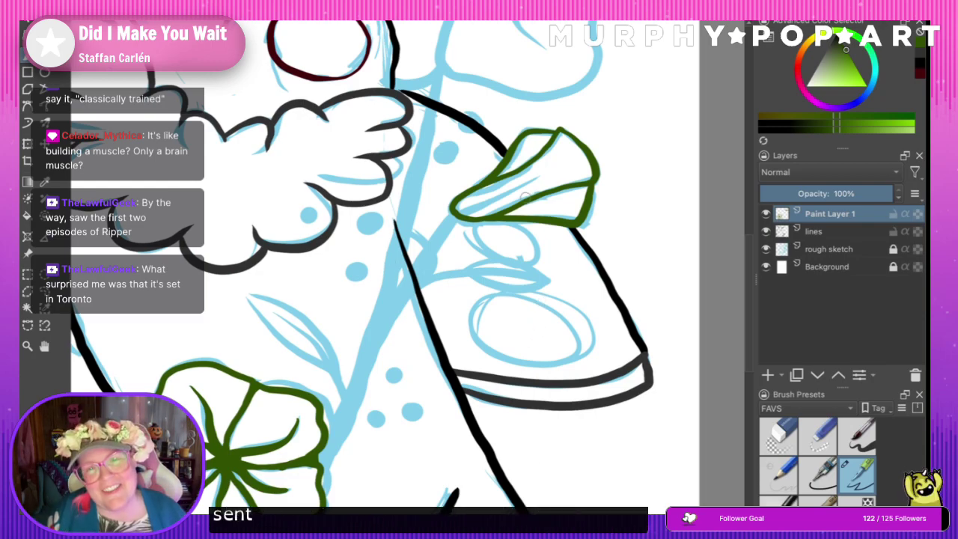
- Add thin dark green fold lines inside the side-view flower's petals, running toward its narrow base
drag(526, 181, 457, 212)
key(ctrl+z)
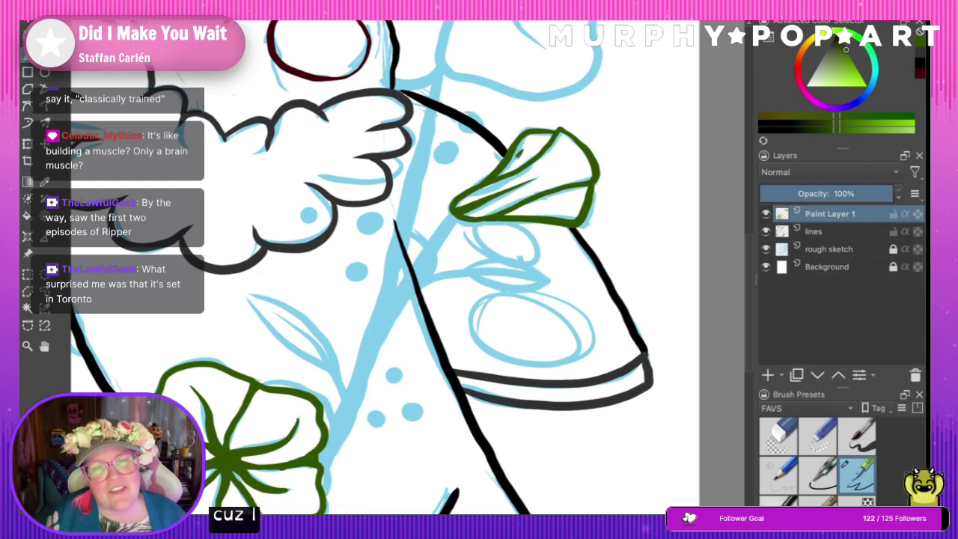
drag(532, 146, 496, 178)
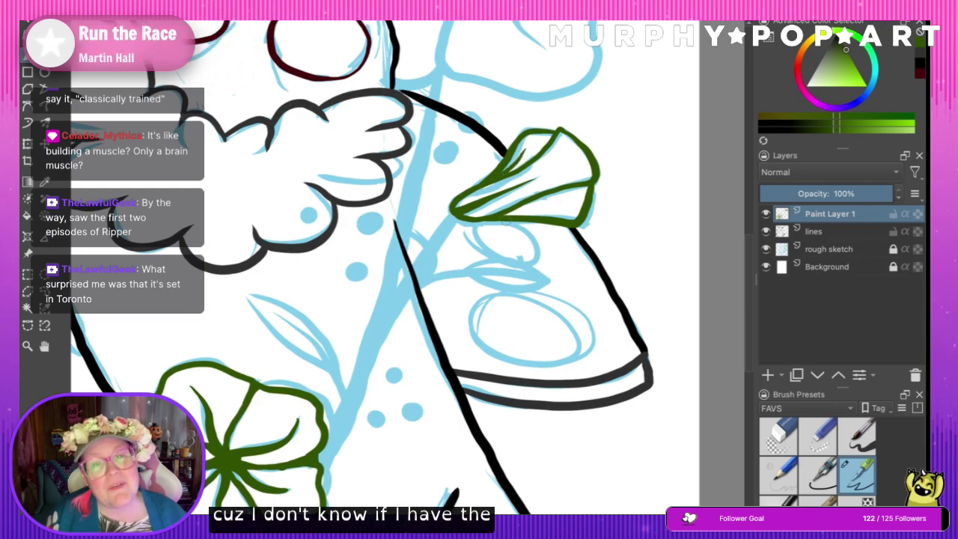
drag(555, 206, 539, 208)
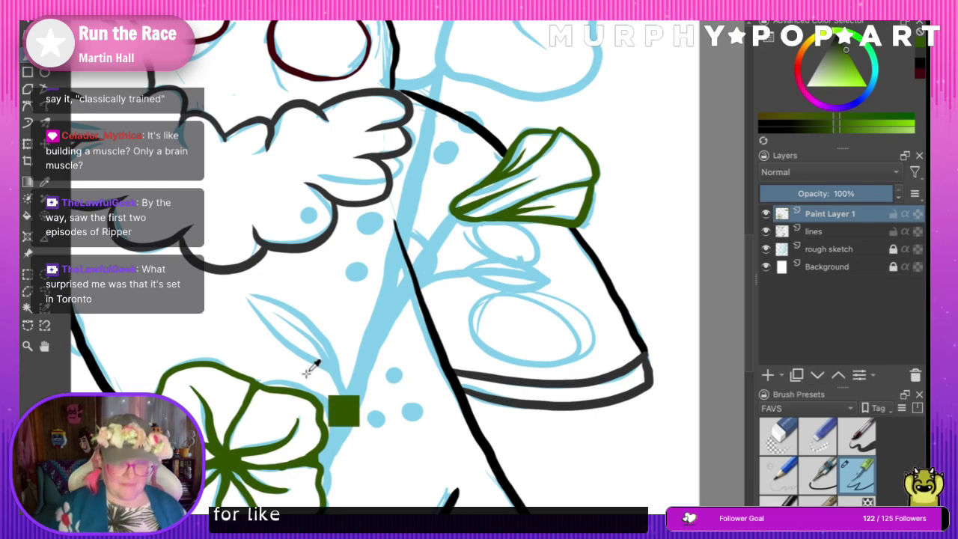
- Add a new paint layer directly above the rough sketch layer, beneath the lines layer
key(ctrl+minus)
key(ctrl+minus)
key(ctrl+minus)
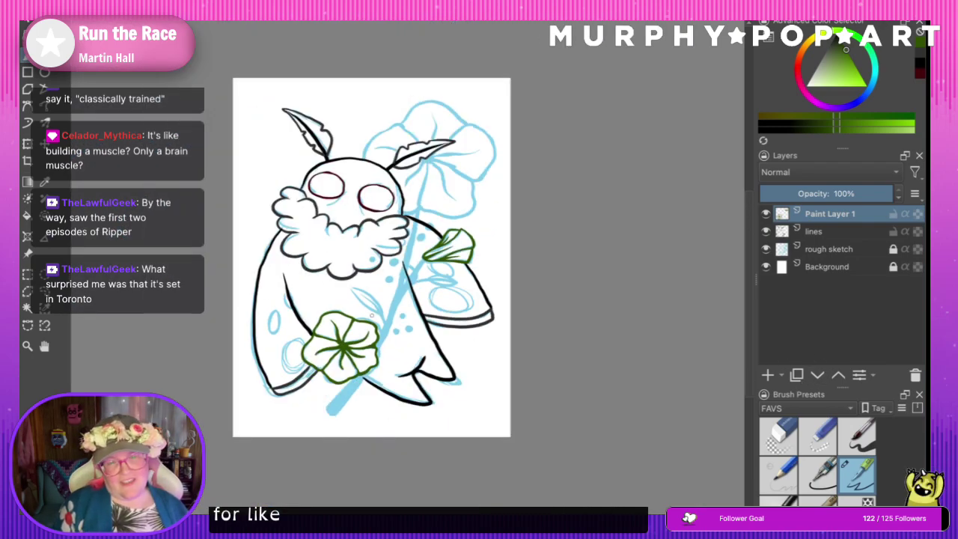
scroll(372, 315, up, 2)
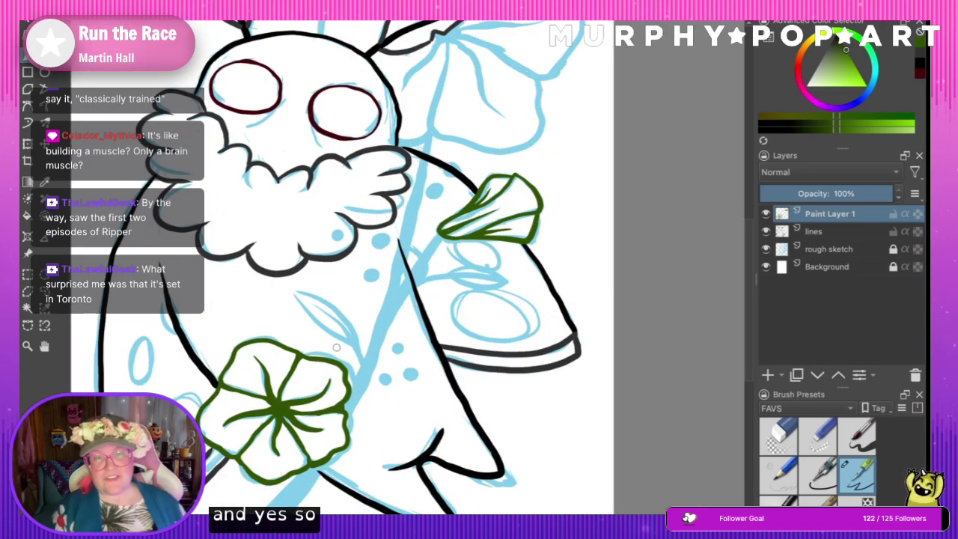
key(ctrl+minus)
key(ctrl+plus)
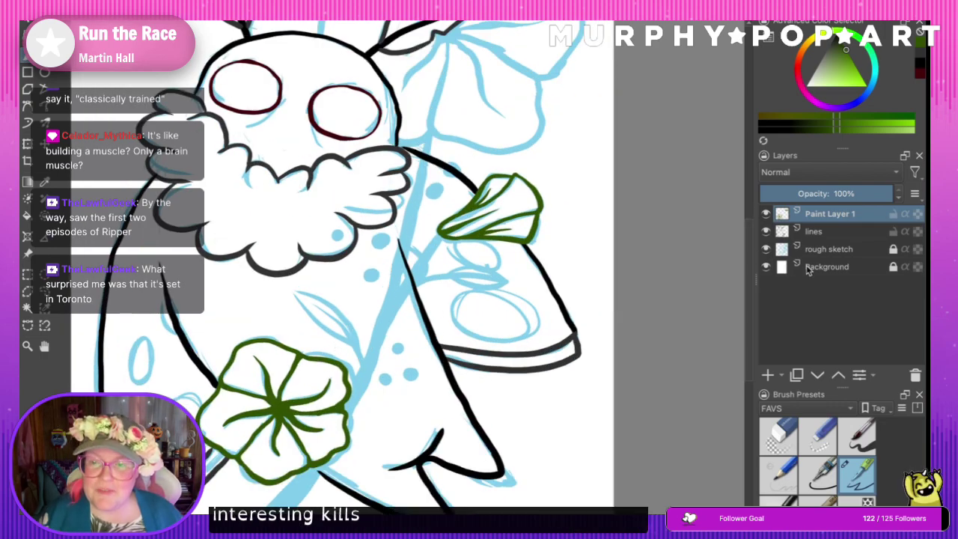
drag(746, 289, 741, 228)
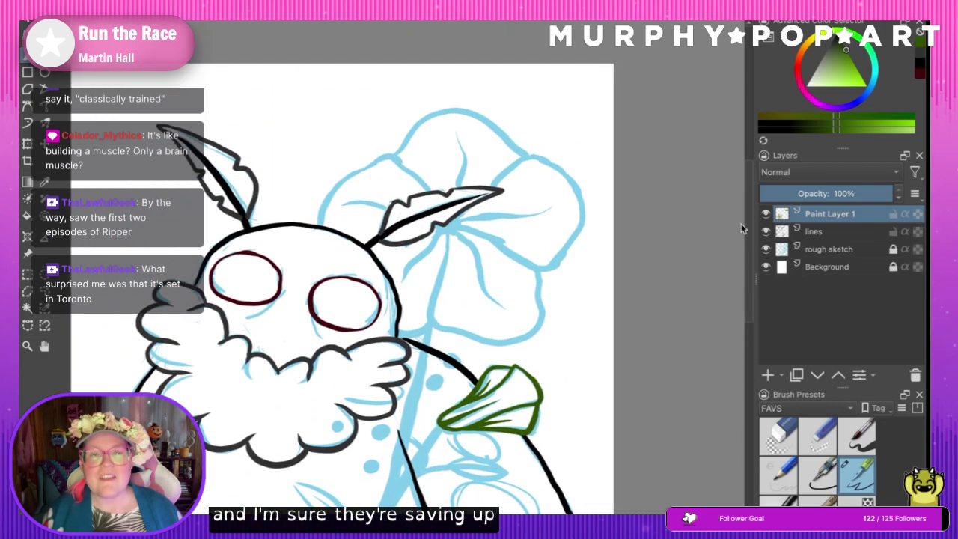
click(814, 231)
click(828, 248)
click(767, 375)
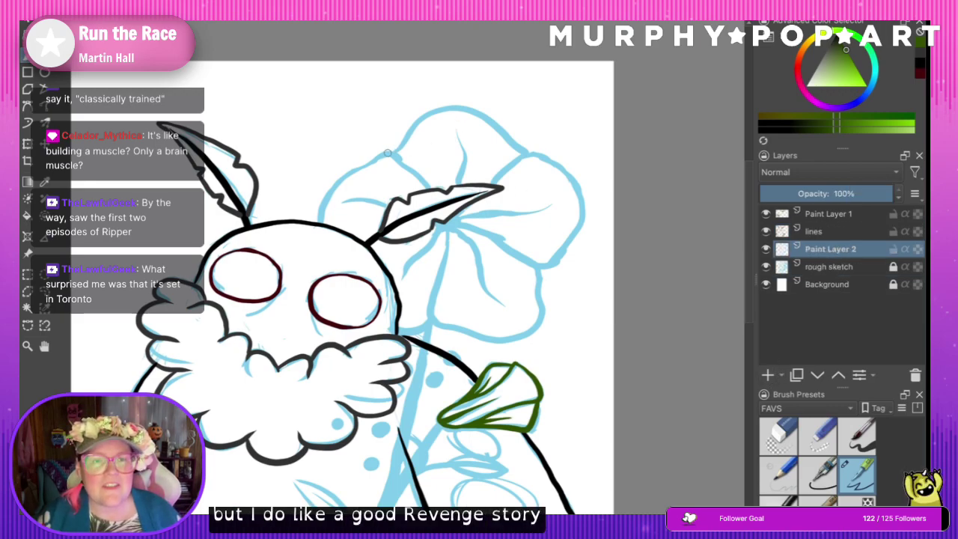
- Outline the top and upper-left petals of the large flower behind the moth's head in dark green
mouse_move(388, 152)
mouse_down()
mouse_move(448, 109)
mouse_move(494, 120)
mouse_move(517, 146)
mouse_up()
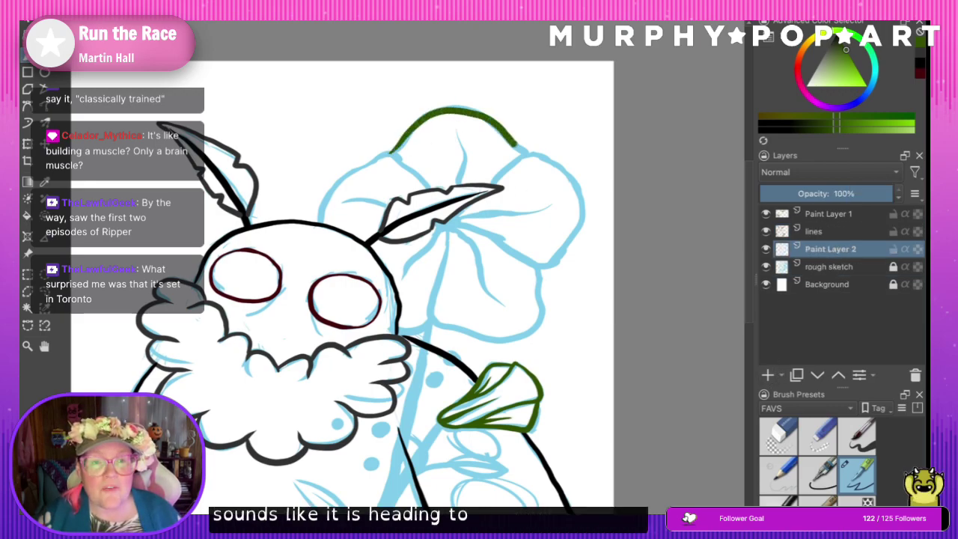
mouse_move(432, 189)
mouse_down()
mouse_move(393, 156)
mouse_move(373, 157)
mouse_move(337, 181)
mouse_move(318, 225)
mouse_up()
key(ctrl+z)
key(ctrl+z)
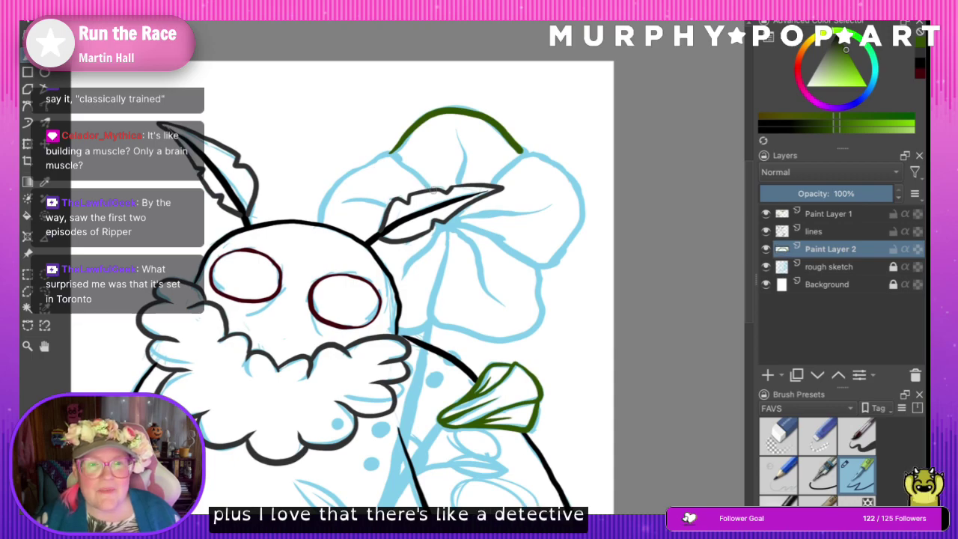
mouse_move(431, 189)
mouse_down()
mouse_move(409, 178)
mouse_move(390, 156)
mouse_up()
key(ctrl+z)
mouse_move(429, 186)
mouse_down()
mouse_move(395, 155)
mouse_move(375, 157)
mouse_move(345, 175)
mouse_move(329, 214)
mouse_up()
key(ctrl+z)
mouse_move(431, 190)
mouse_down()
mouse_move(394, 157)
mouse_move(354, 169)
mouse_up()
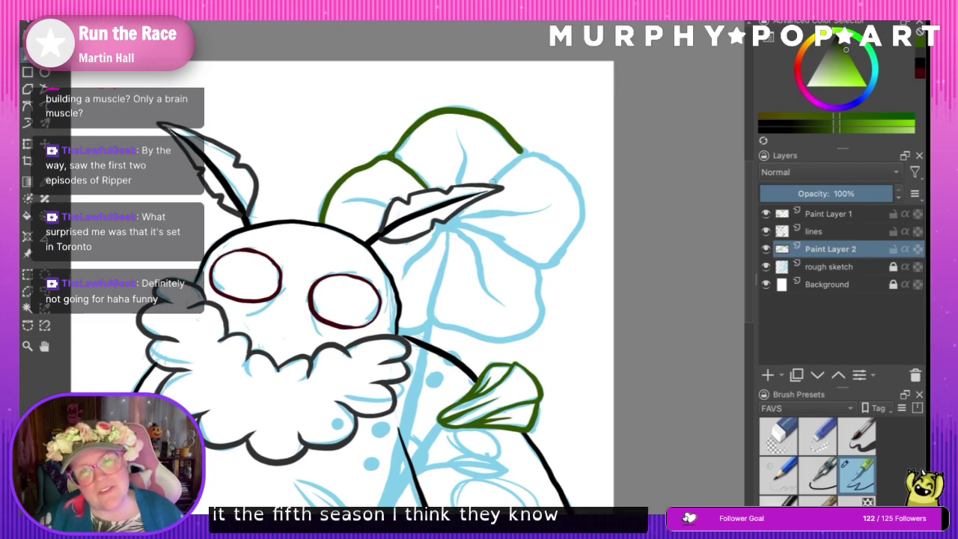
- Outline the large flower's right and lower petals in dark green, plus the lower-left petal's edge up to the moth's head
mouse_move(522, 153)
mouse_down()
mouse_move(505, 170)
mouse_move(519, 157)
mouse_move(546, 159)
mouse_move(577, 193)
mouse_move(578, 217)
mouse_move(551, 264)
mouse_move(509, 246)
mouse_up()
key(ctrl+z)
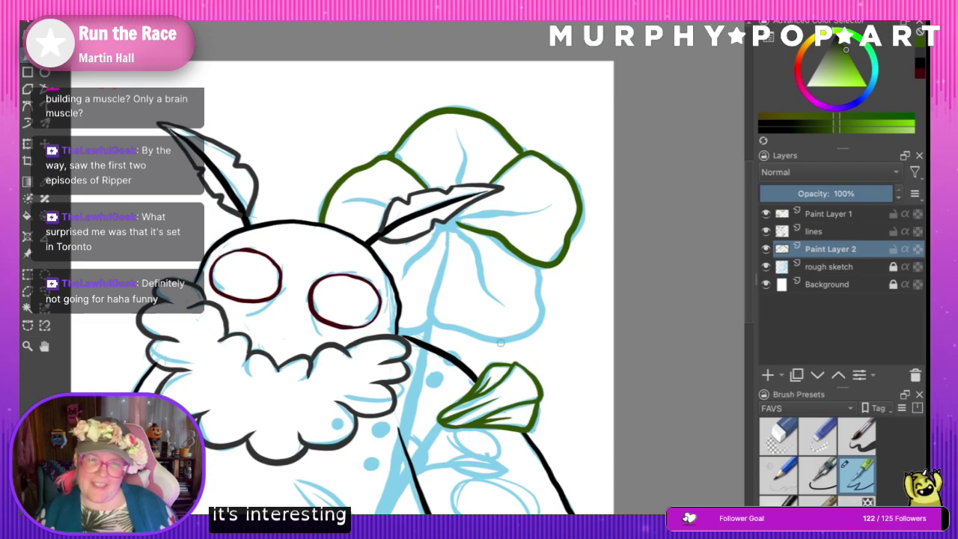
mouse_move(443, 263)
mouse_down()
mouse_move(432, 307)
mouse_move(445, 322)
mouse_move(500, 337)
mouse_move(526, 328)
mouse_move(533, 293)
mouse_up()
key(ctrl+z)
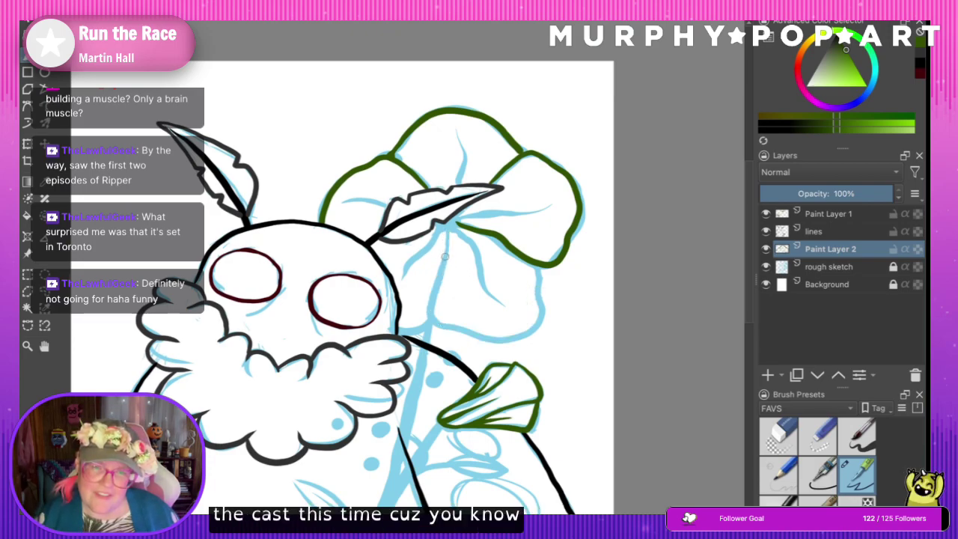
mouse_move(447, 237)
mouse_down()
mouse_move(432, 319)
mouse_move(482, 342)
mouse_move(536, 326)
mouse_move(547, 261)
mouse_up()
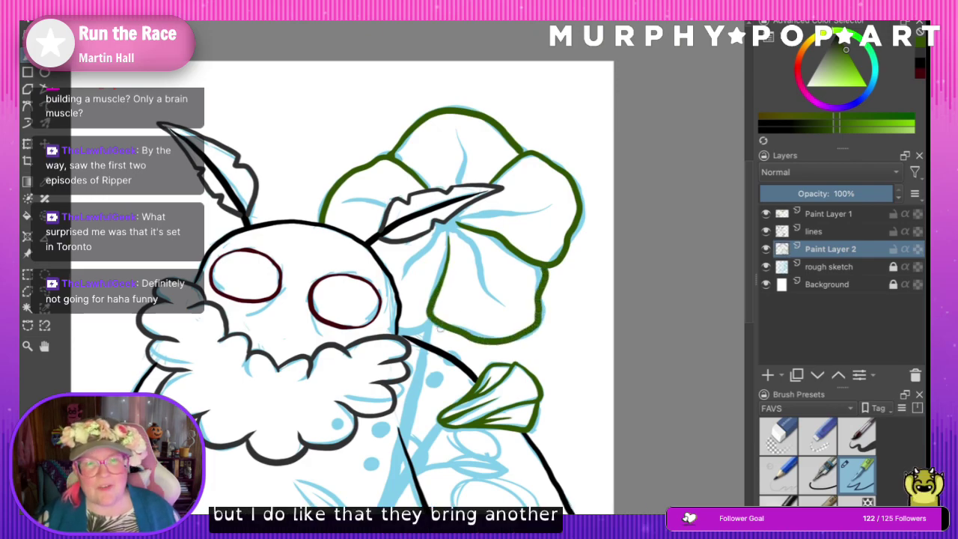
drag(433, 322, 399, 327)
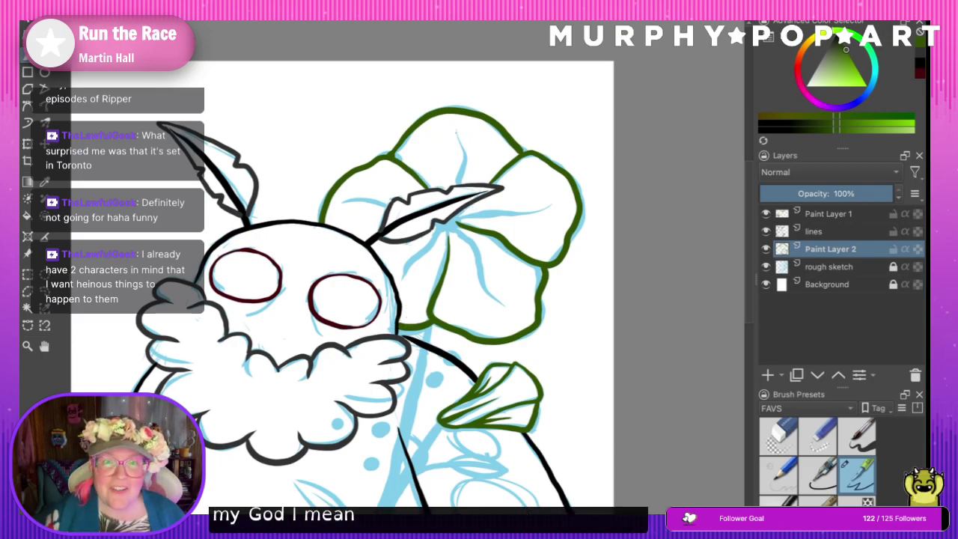
- Draw a curved dark green vein in each petal of the large flower, running toward its centre behind the antenna
mouse_move(454, 133)
mouse_down()
mouse_move(463, 163)
mouse_move(451, 191)
mouse_up()
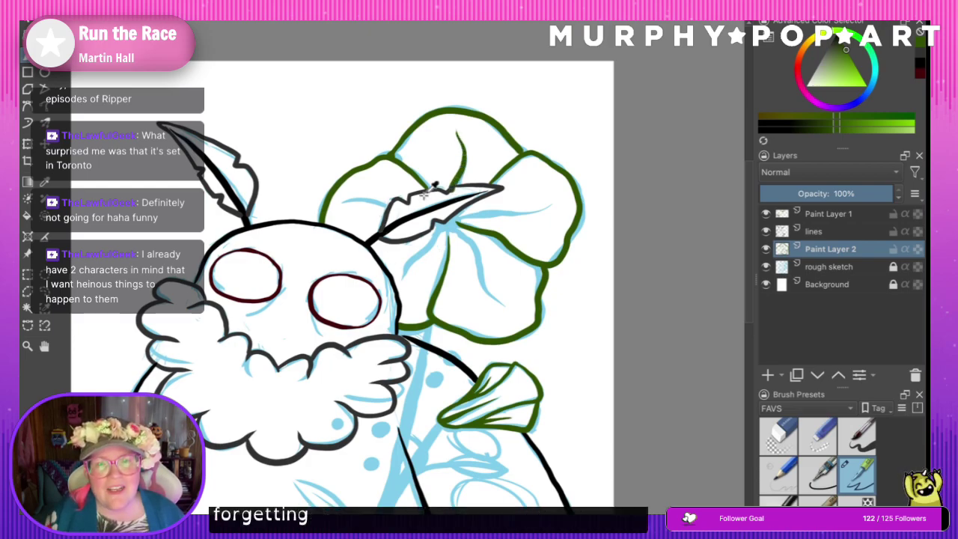
key(ctrl+z)
drag(465, 166, 459, 183)
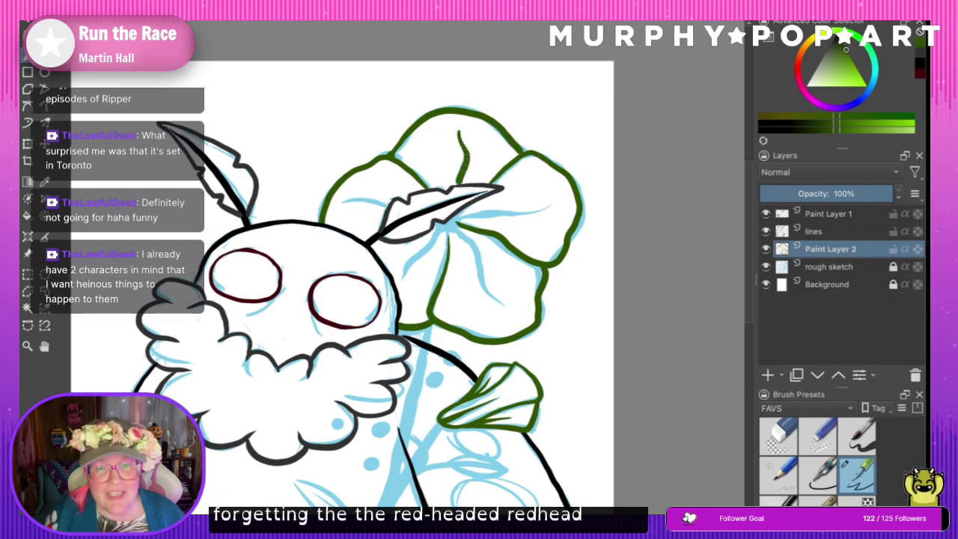
key(ctrl+z)
drag(456, 130, 460, 177)
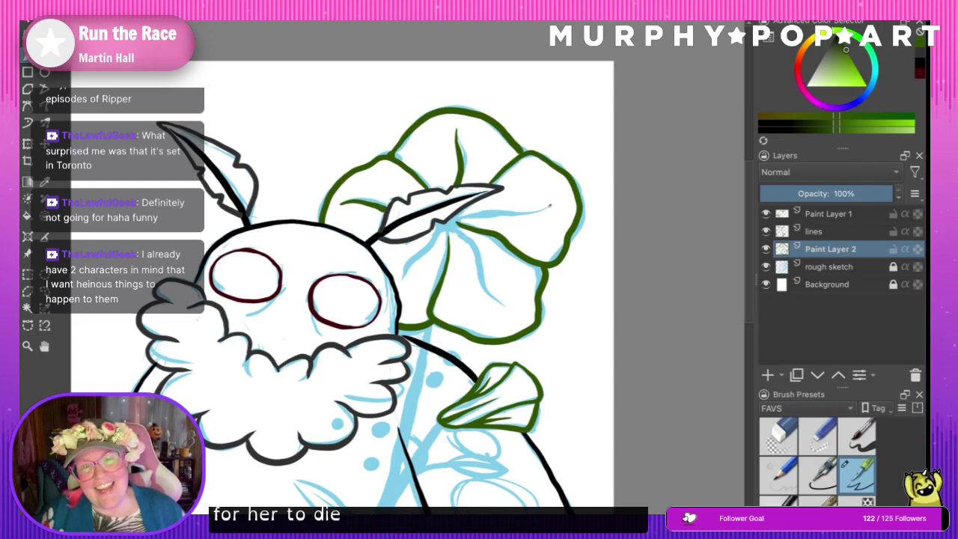
drag(550, 204, 457, 219)
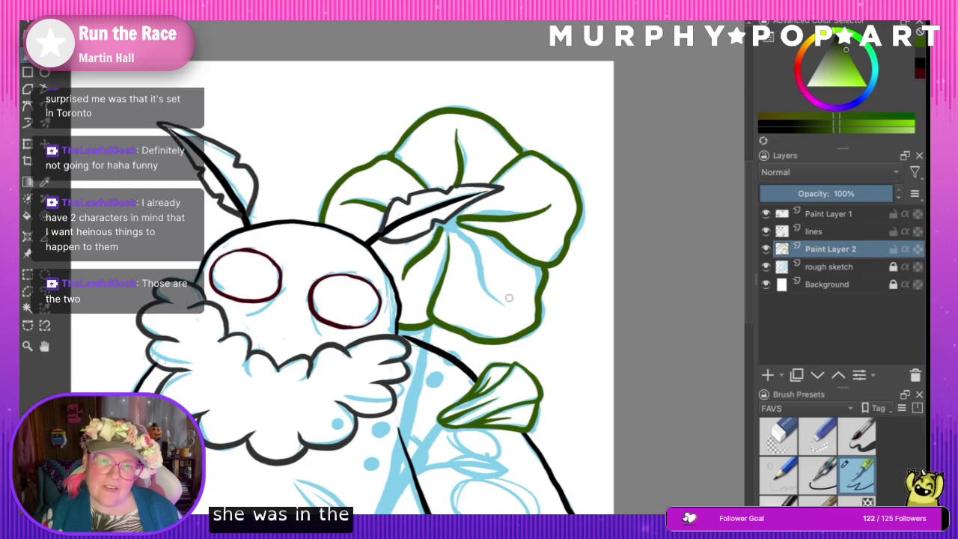
drag(503, 305, 451, 229)
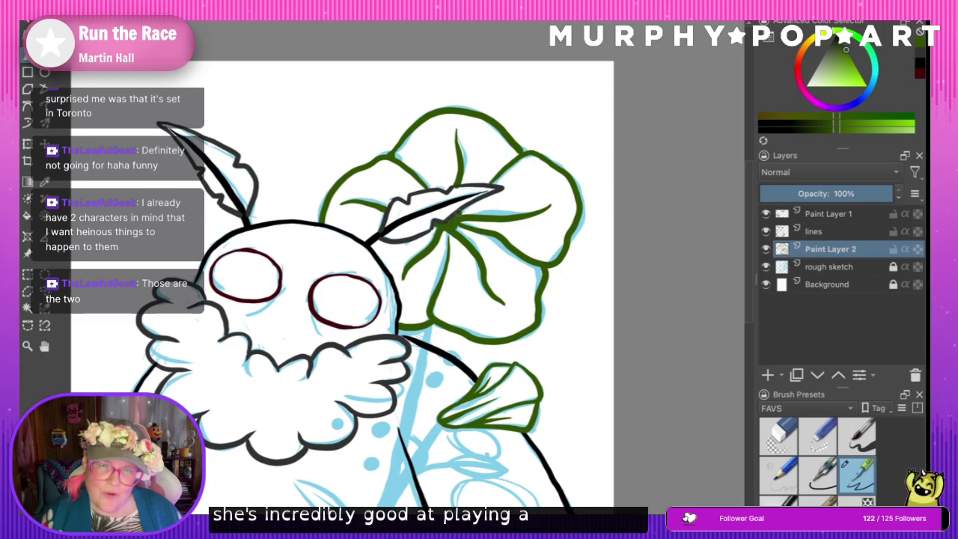
click(788, 443)
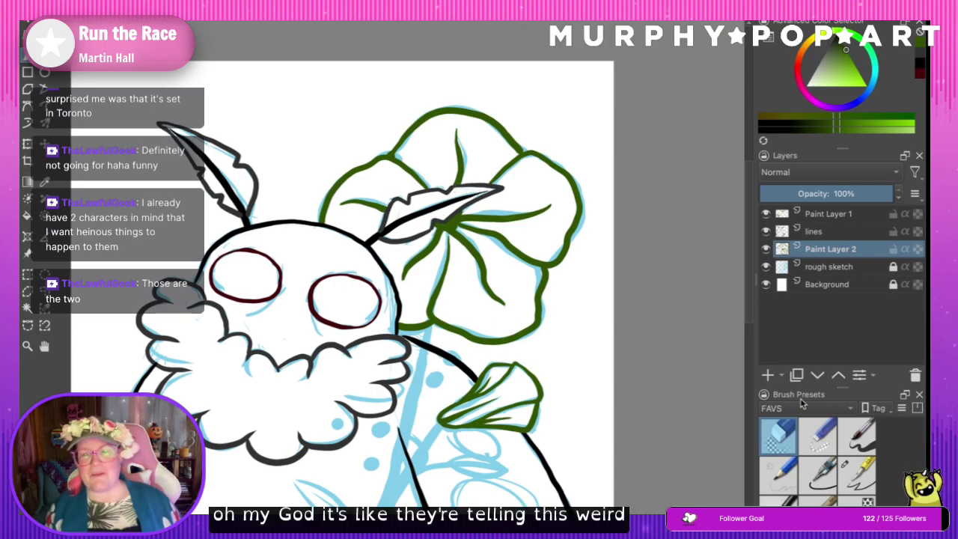
click(857, 475)
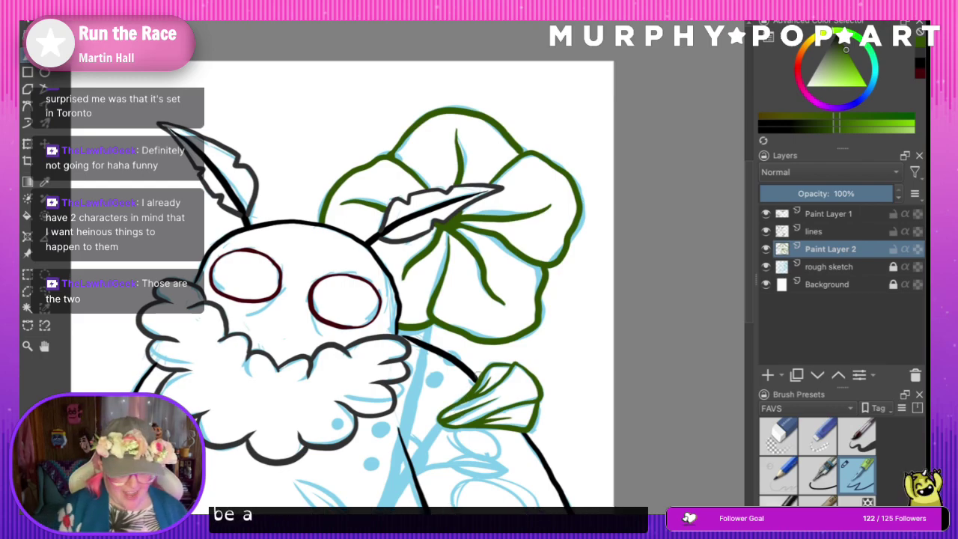
- Hide the rough sketch layer to check the whole line art, and show it again
ctrl+click(483, 368)
scroll(484, 368, down, 5)
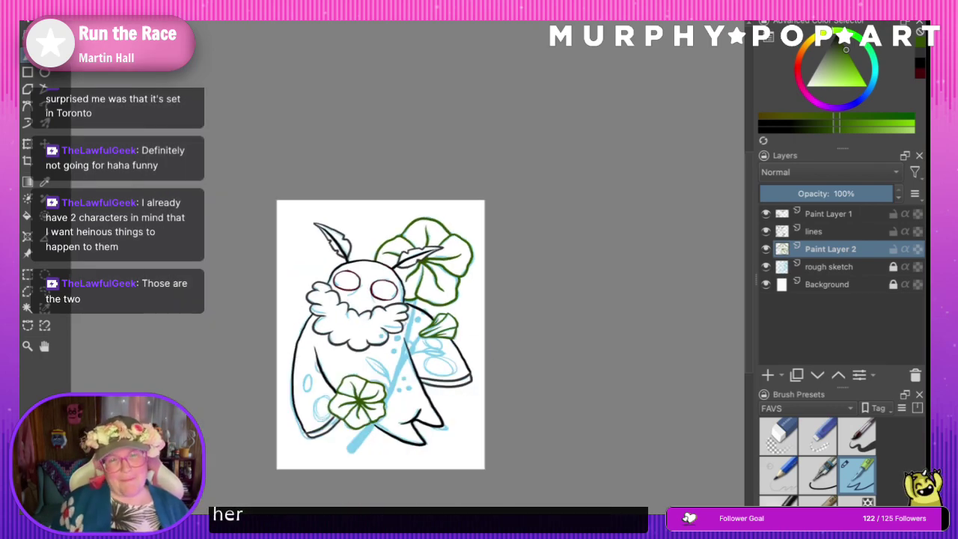
click(765, 267)
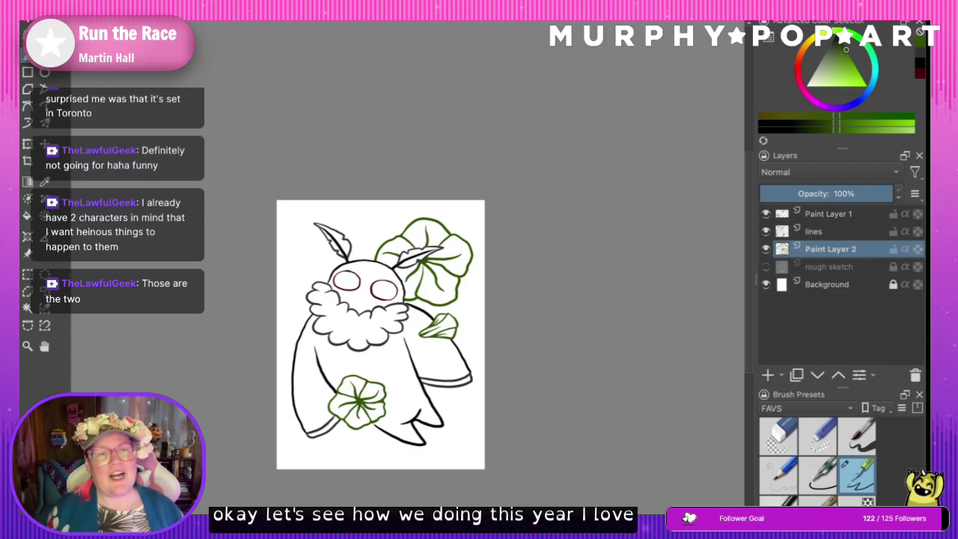
key(ctrl+plus)
key(ctrl+plus)
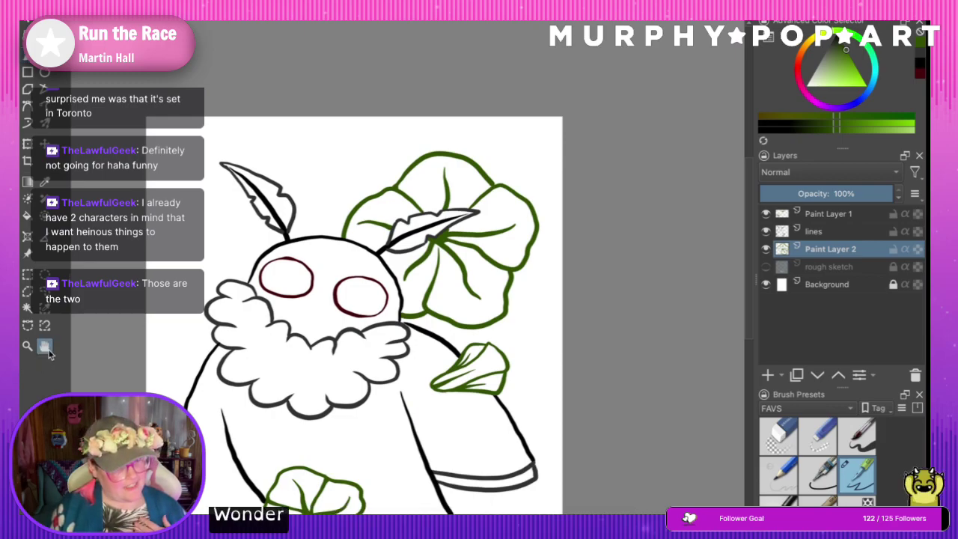
drag(397, 414, 442, 325)
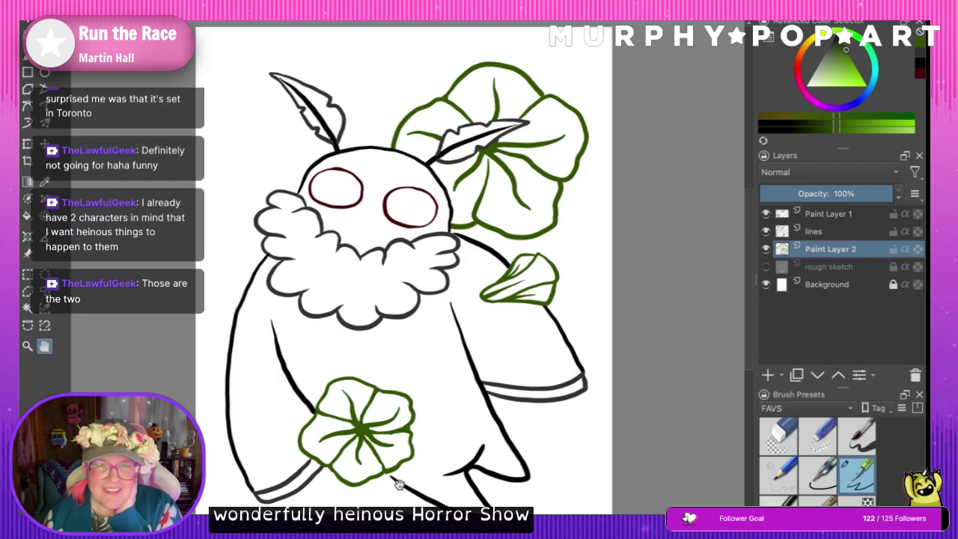
click(767, 268)
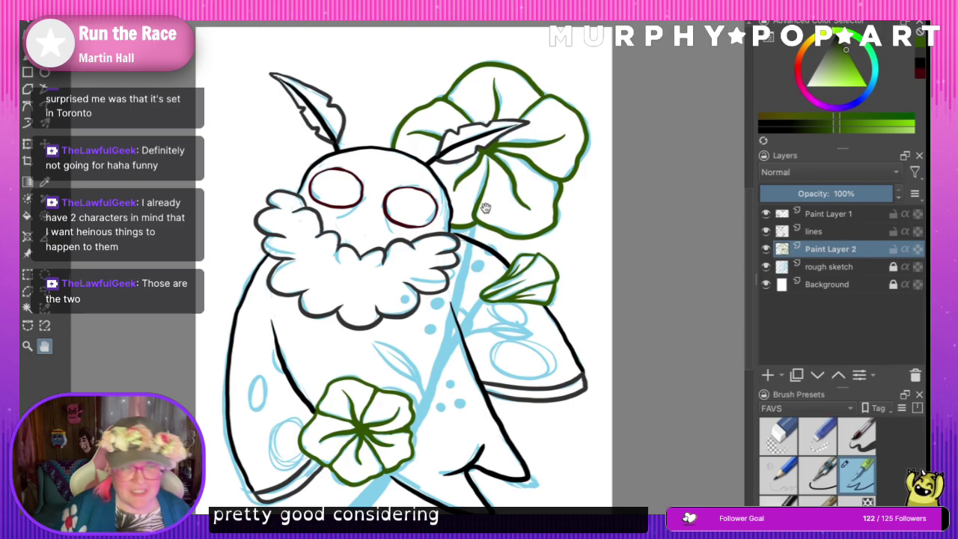
drag(483, 207, 484, 193)
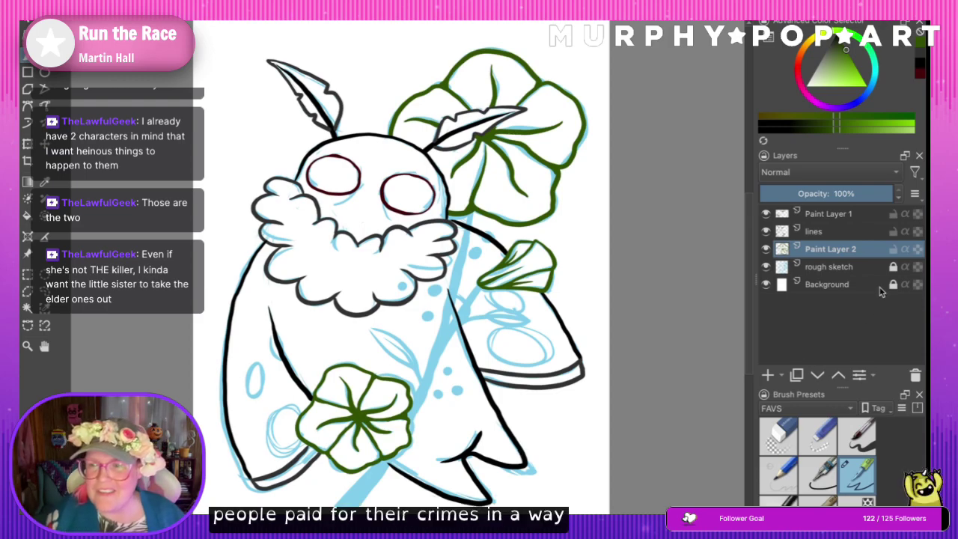
- Identify the contents of the lines layer and Paint Layer 1, and add a new paint layer above Paint Layer 1
click(766, 231)
click(766, 231)
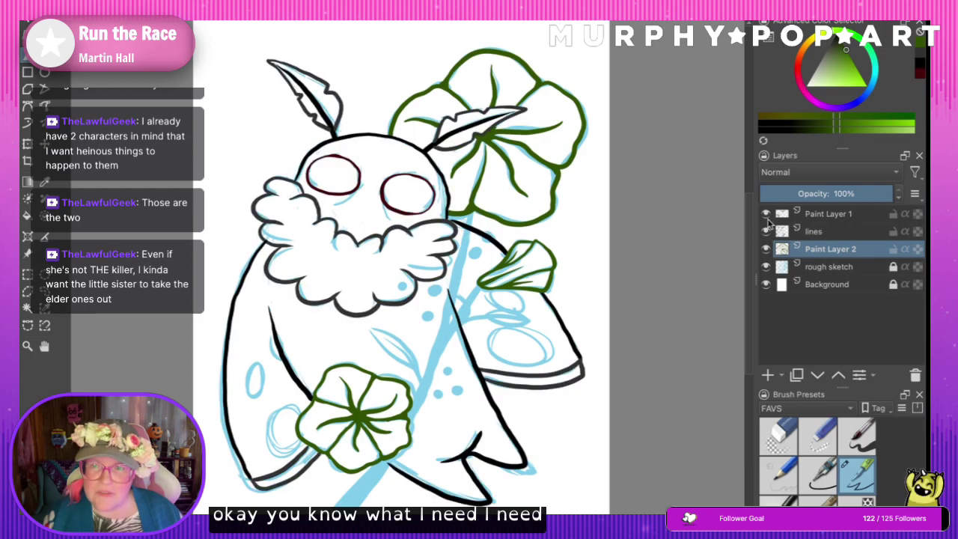
click(766, 213)
click(766, 213)
click(826, 216)
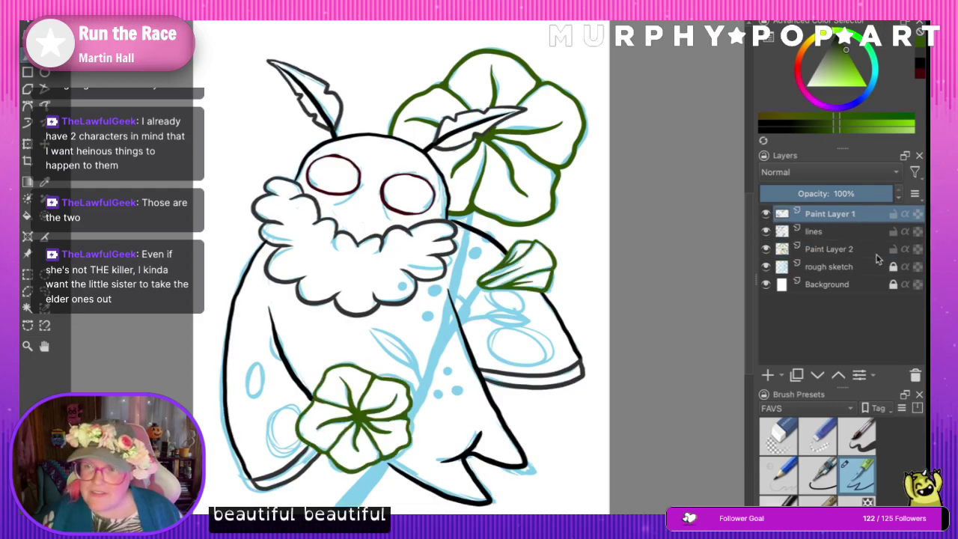
click(768, 375)
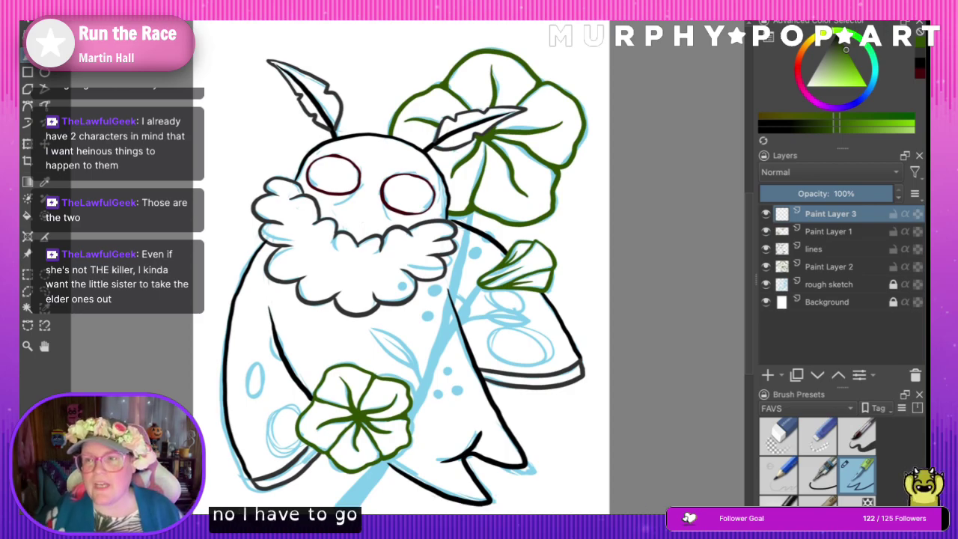
- Choose dark red as the brush colour and set brush smoothing to Stabilizer
click(919, 73)
mouse_move(843, 52)
mouse_down()
mouse_move(856, 61)
mouse_move(847, 61)
mouse_up()
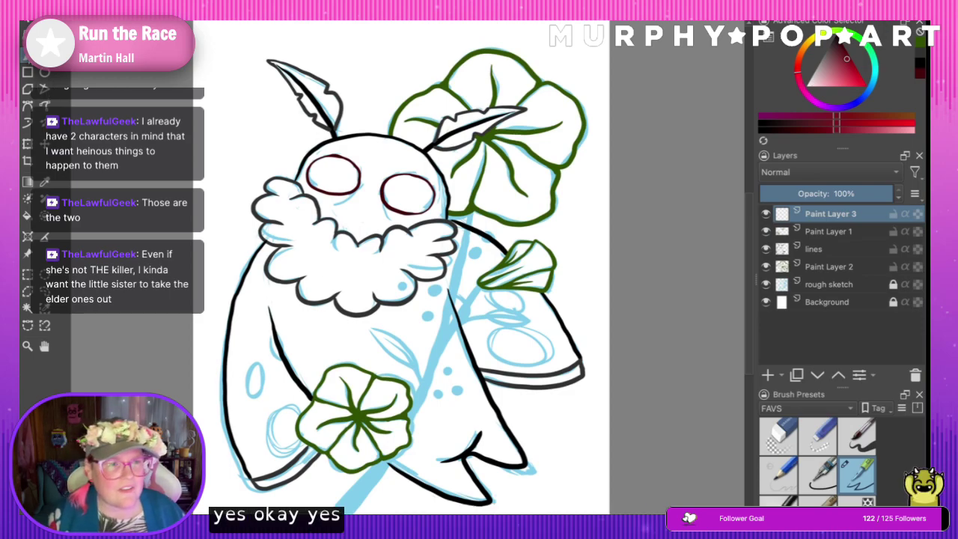
click(868, 7)
click(913, 40)
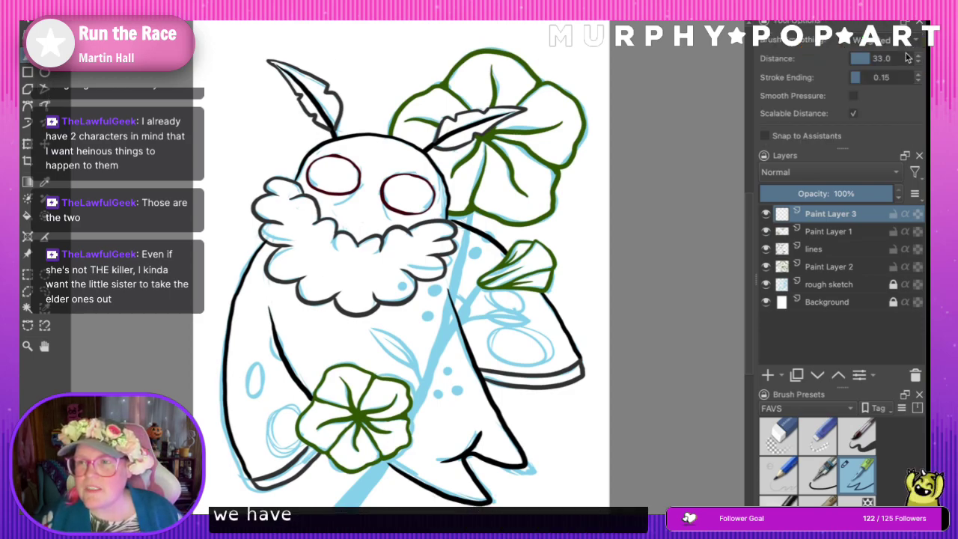
click(906, 56)
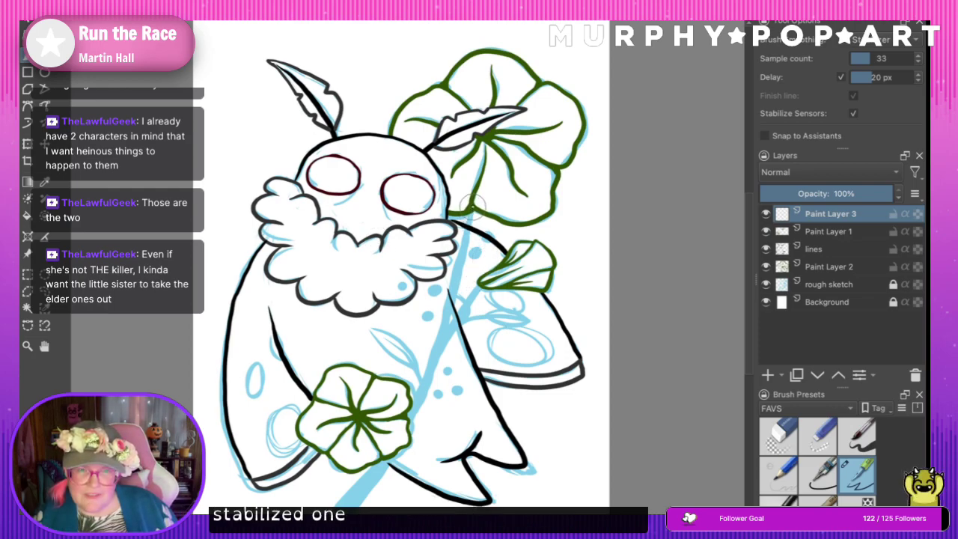
- Draw the long flower stem as one thick dark red curve from below the large flower, past the lower flower, to the sketched stem's end
drag(471, 208, 481, 264)
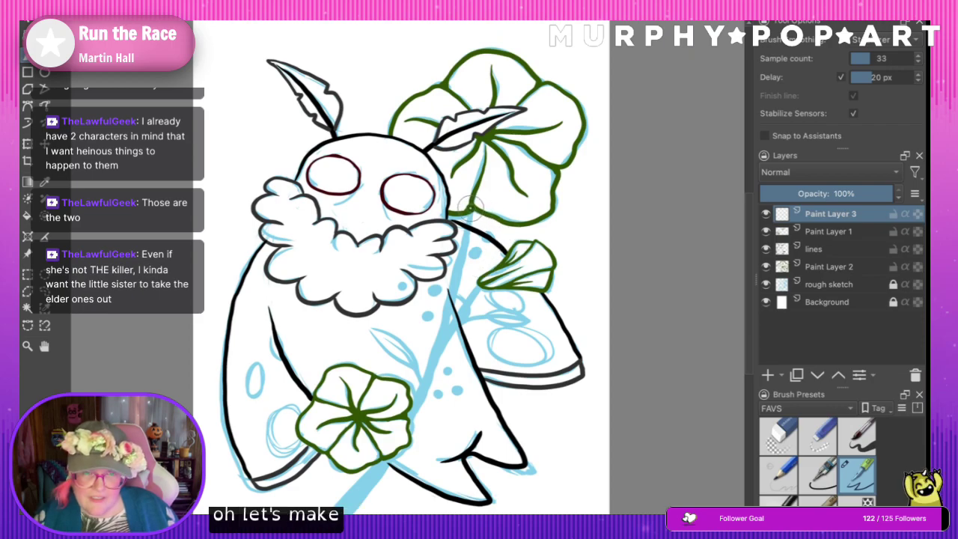
mouse_move(468, 213)
mouse_down()
mouse_move(465, 250)
mouse_move(398, 441)
mouse_move(337, 508)
mouse_up()
key(ctrl+z)
mouse_move(474, 207)
mouse_down()
mouse_move(459, 296)
mouse_move(416, 410)
mouse_move(361, 494)
mouse_move(338, 506)
mouse_up()
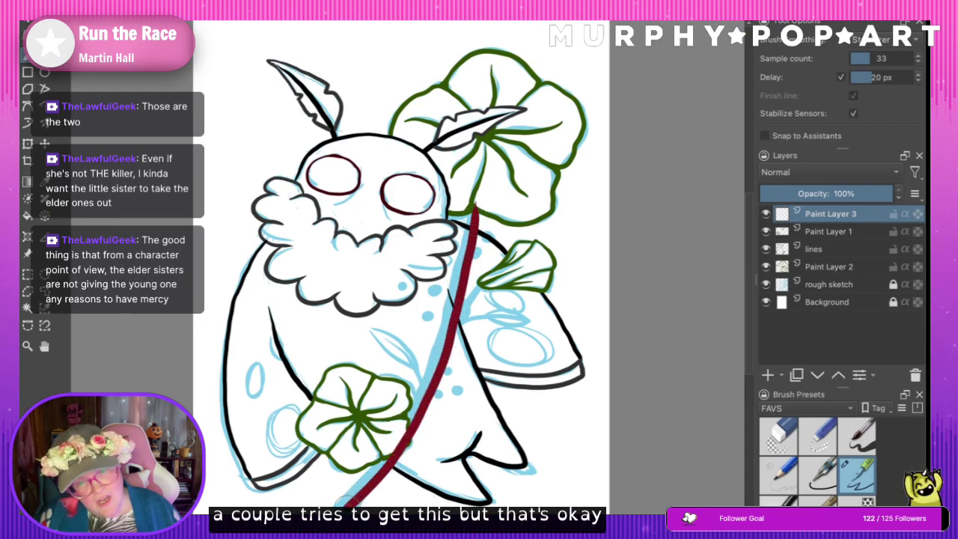
- Set brush smoothing to Weighted and thicken the lower end of the stem in dark red
click(912, 34)
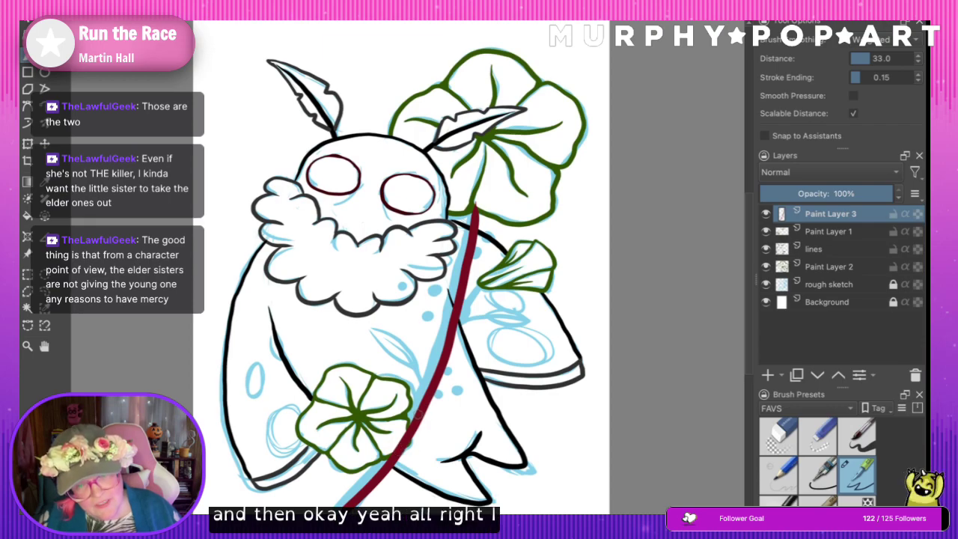
mouse_move(399, 445)
mouse_down()
mouse_move(410, 425)
mouse_move(375, 477)
mouse_up()
key(ctrl+z)
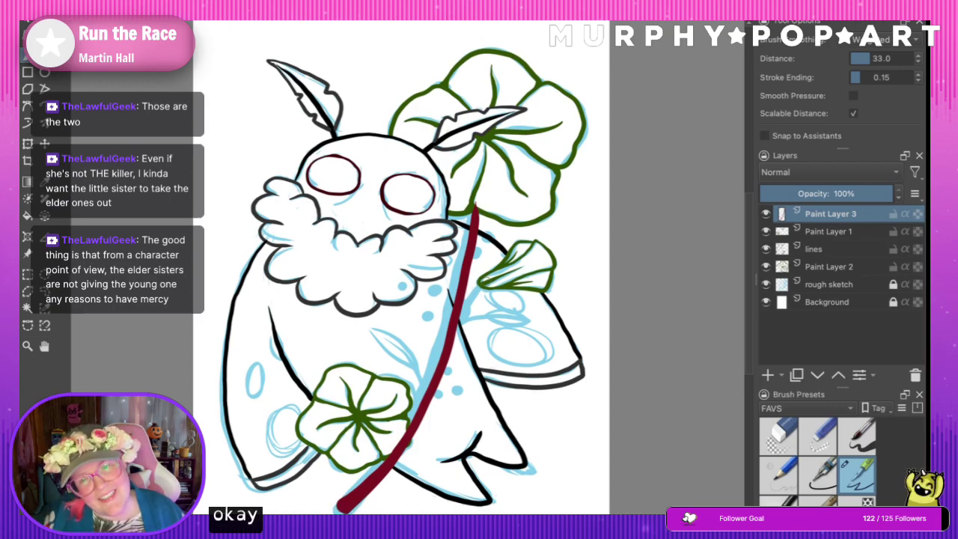
mouse_move(470, 292)
mouse_down()
mouse_move(486, 281)
mouse_move(448, 341)
mouse_up()
key(ctrl+z)
drag(489, 281, 464, 304)
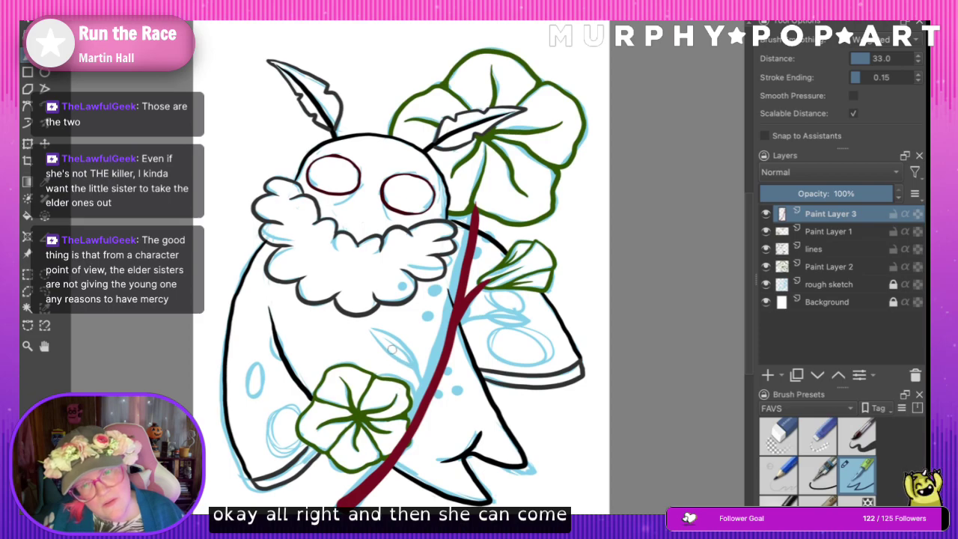
key(ctrl+z)
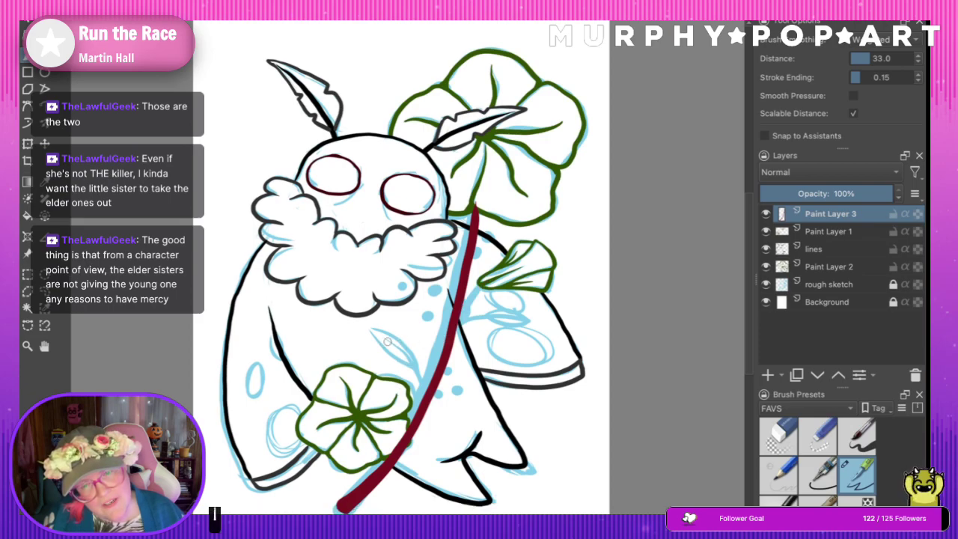
- Draw two thin dark red side branches off the stem, one along the sketched leaf above the lower flower and one across the right wing
drag(379, 336, 421, 381)
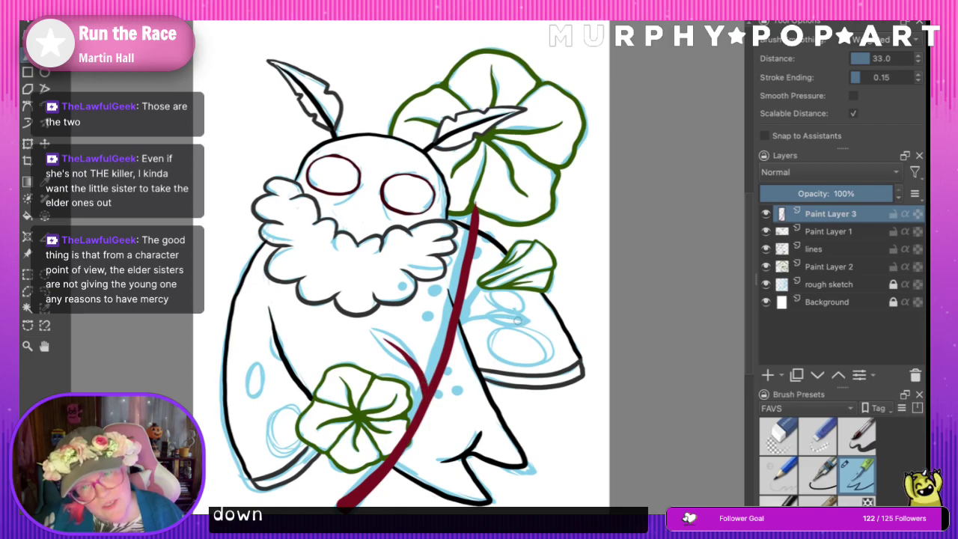
mouse_move(517, 320)
mouse_down()
mouse_move(483, 320)
mouse_move(445, 342)
mouse_up()
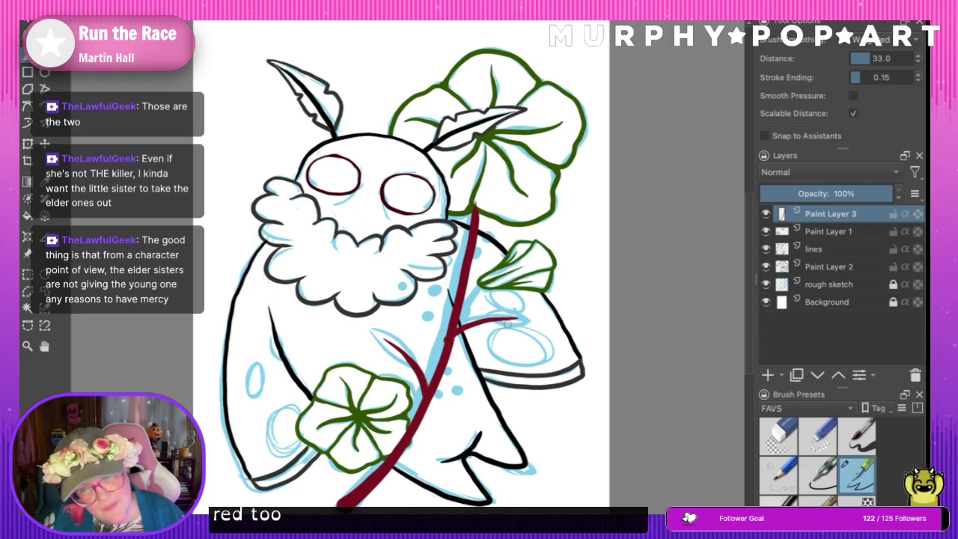
key(ctrl+z)
key(ctrl+z)
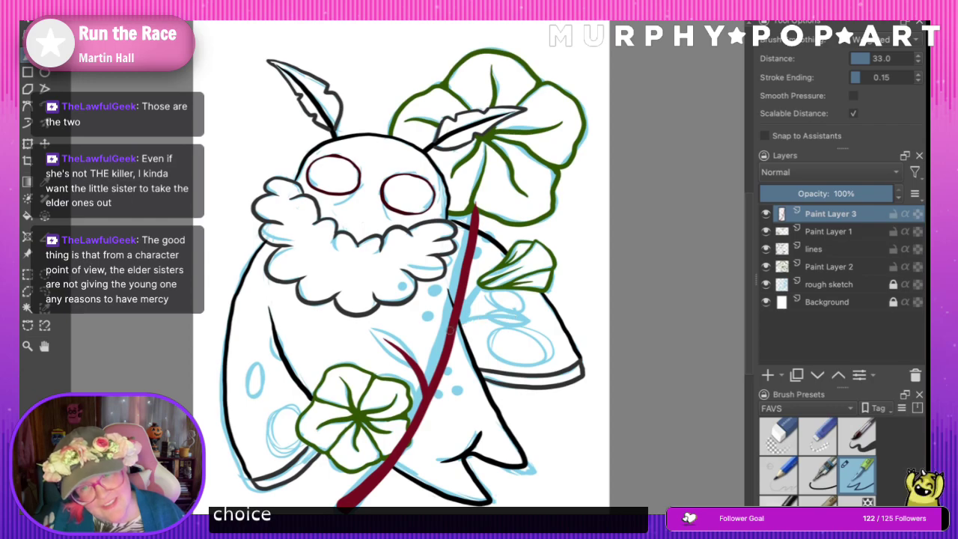
mouse_move(467, 320)
mouse_down()
mouse_move(517, 315)
mouse_move(455, 324)
mouse_up()
key(ctrl+z)
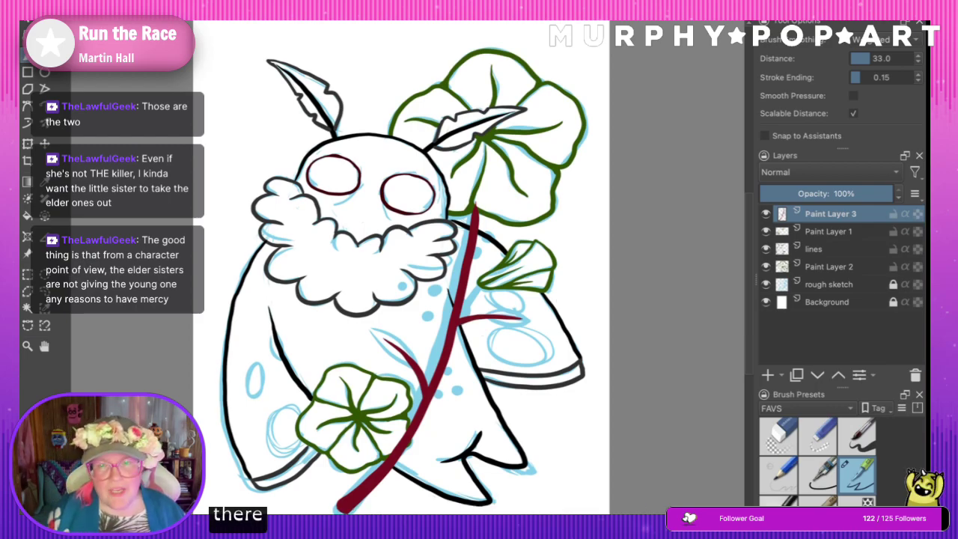
- Identify the contents of Paint Layer 3 and reorder it to sit between Paint Layer 1 and the lines layer
click(777, 436)
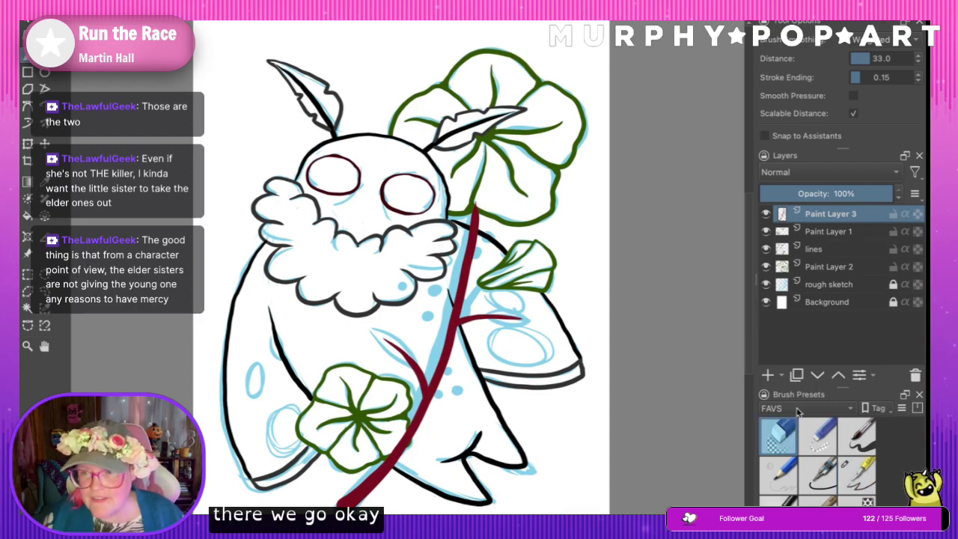
click(765, 214)
click(766, 215)
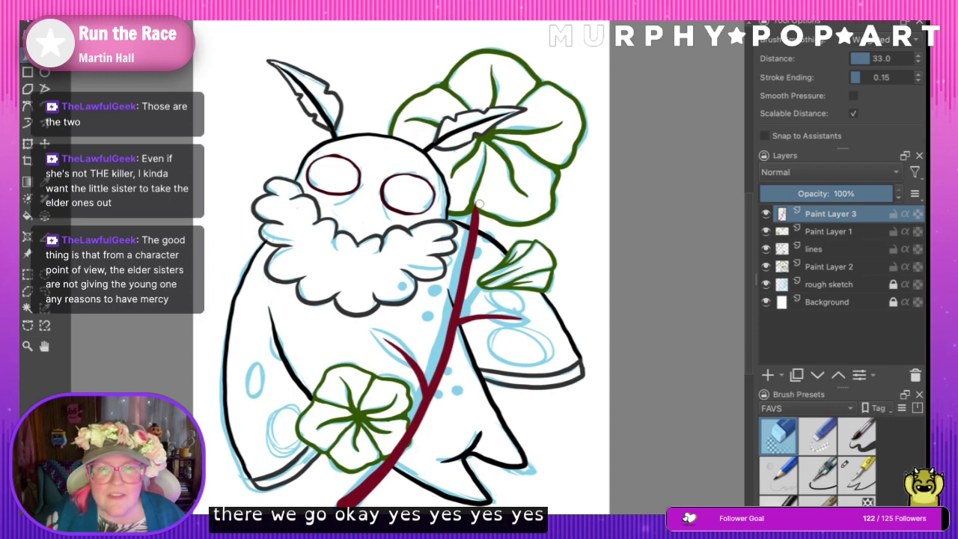
drag(839, 217, 838, 258)
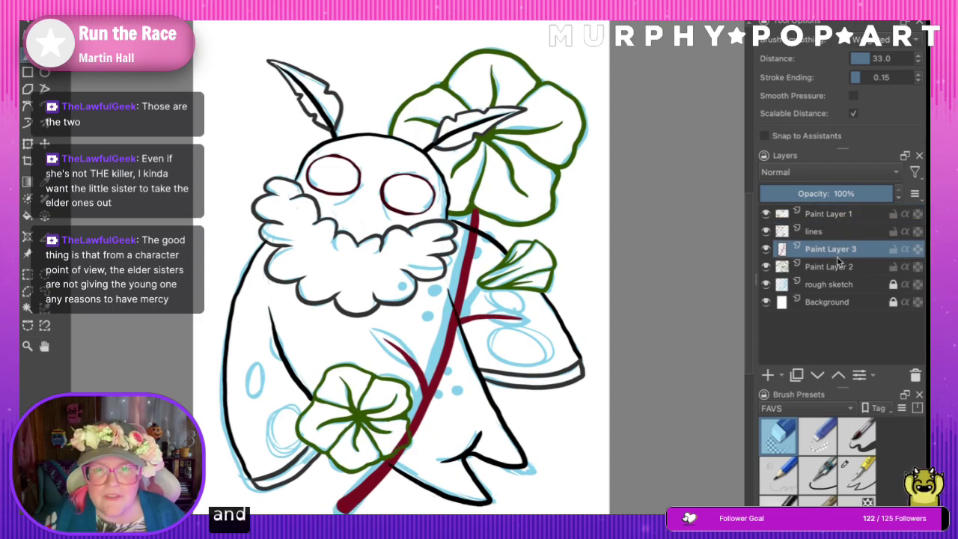
click(766, 250)
click(767, 250)
drag(814, 256, 819, 232)
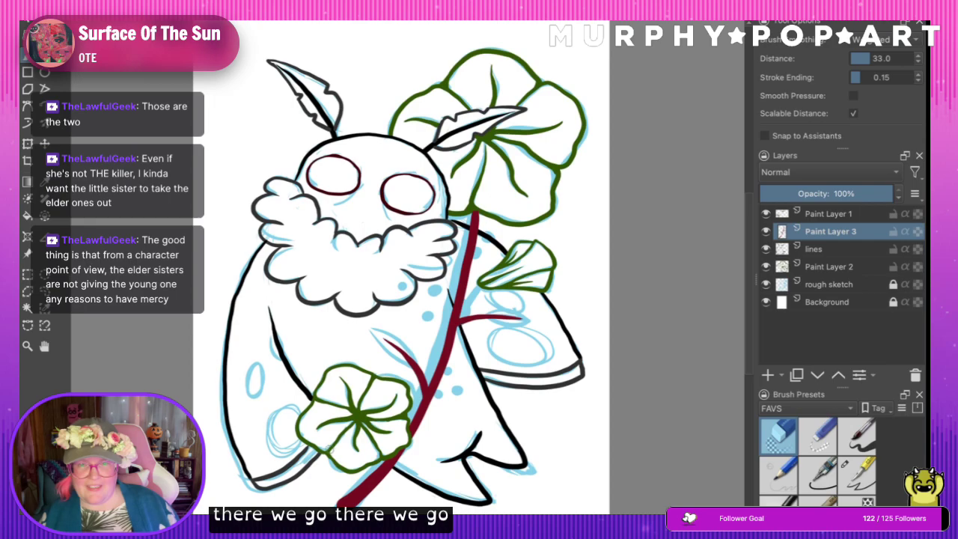
- Draw a short dark red branch on Paint Layer 3 connecting the small side flower to the main stem
click(857, 473)
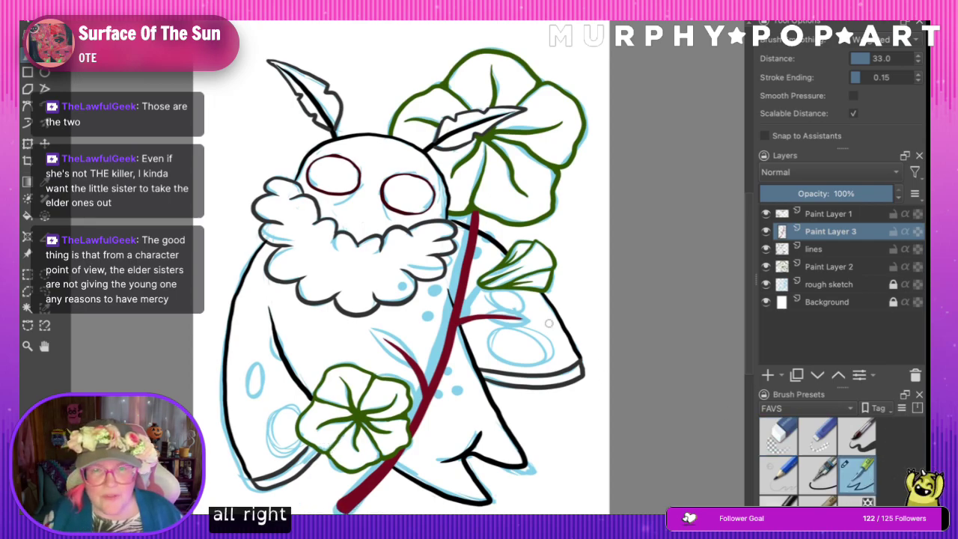
click(766, 232)
click(767, 233)
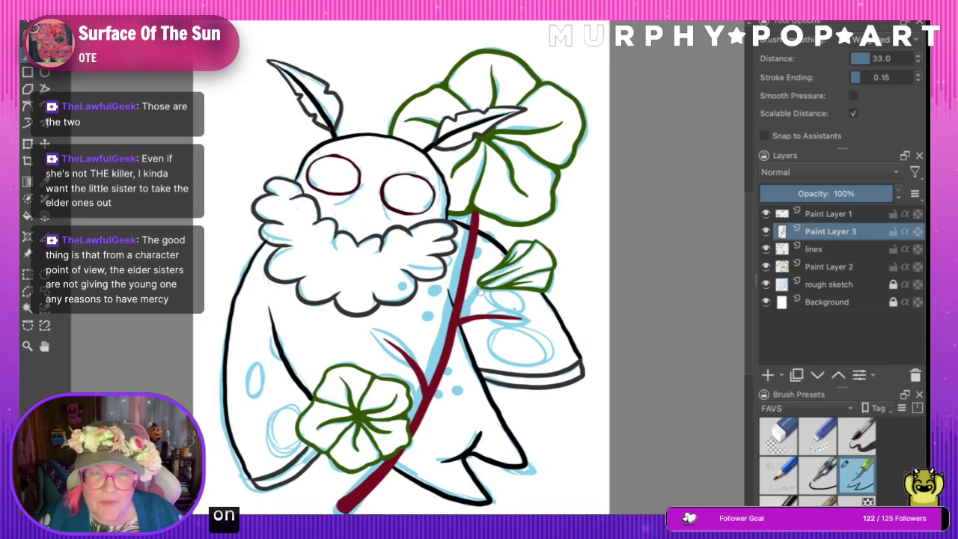
drag(478, 282, 469, 294)
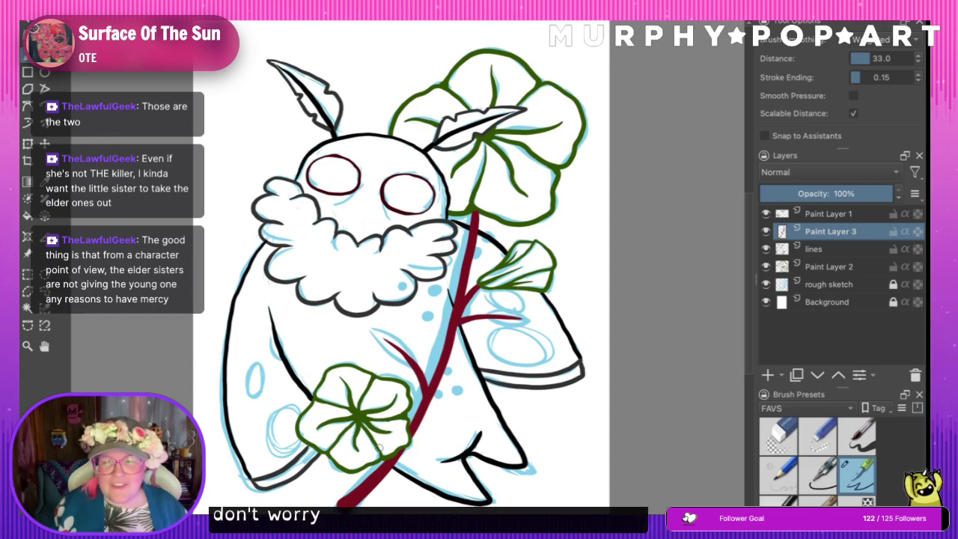
- Merge Paint Layer 1, Paint Layer 3, lines and Paint Layer 2 into a single layer named lines
click(843, 218)
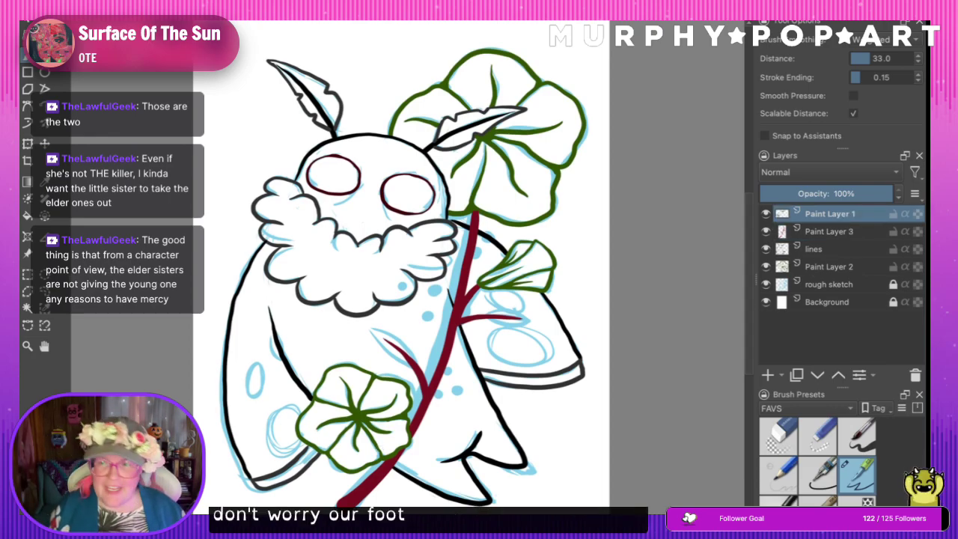
key(ctrl+e)
key(ctrl+e)
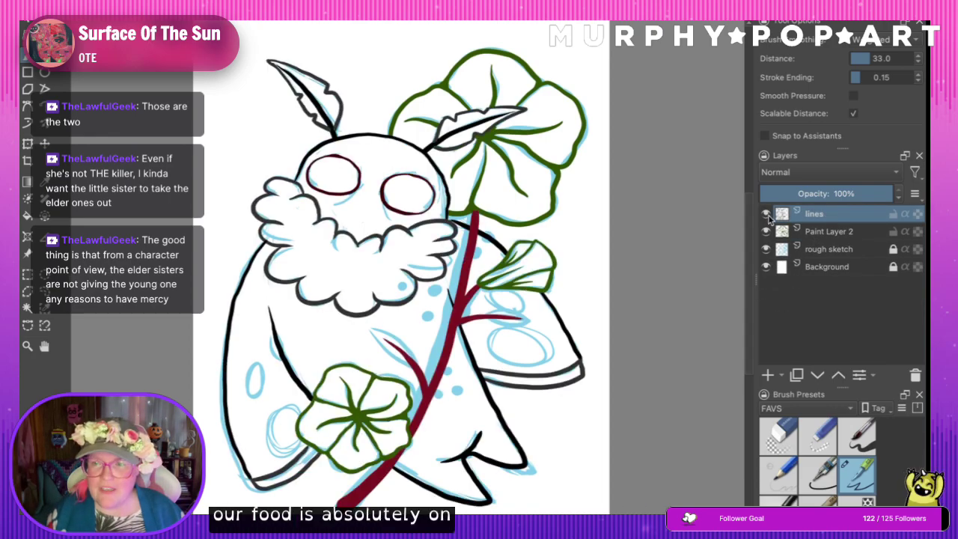
key(ctrl+e)
double_click(823, 214)
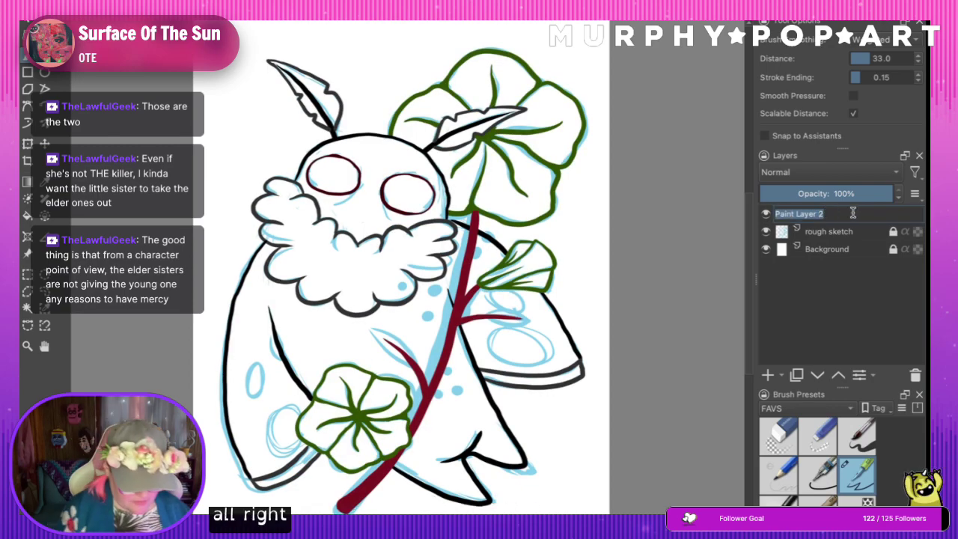
text(lines)
key(Return)
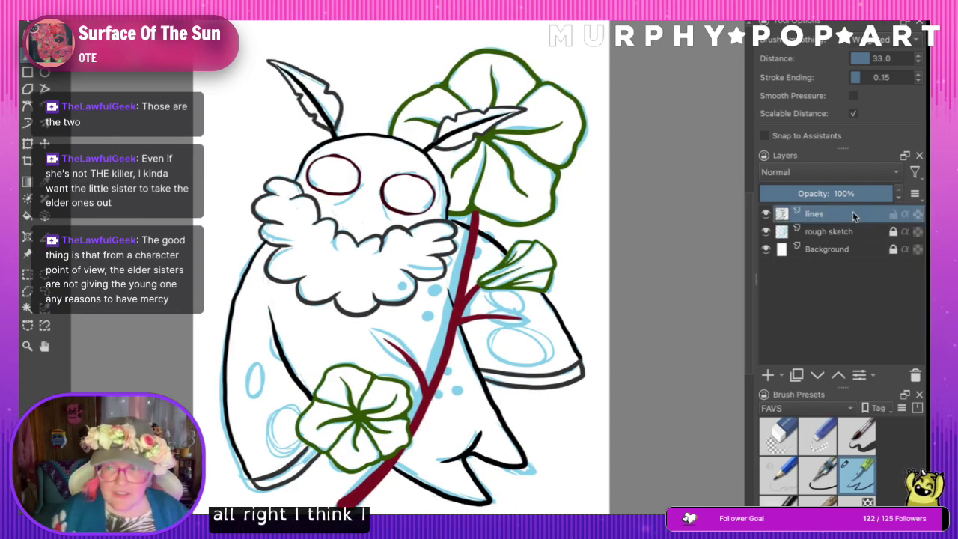
click(765, 231)
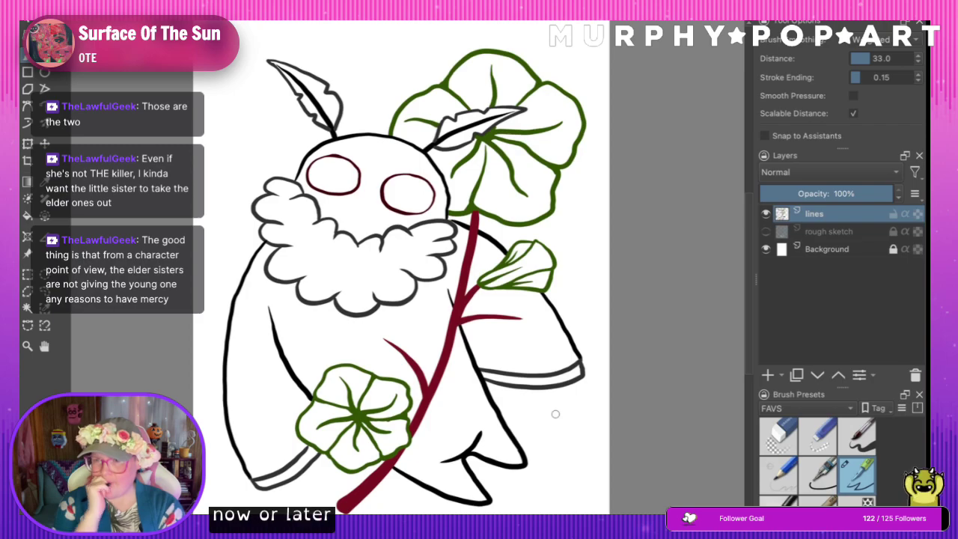
click(765, 232)
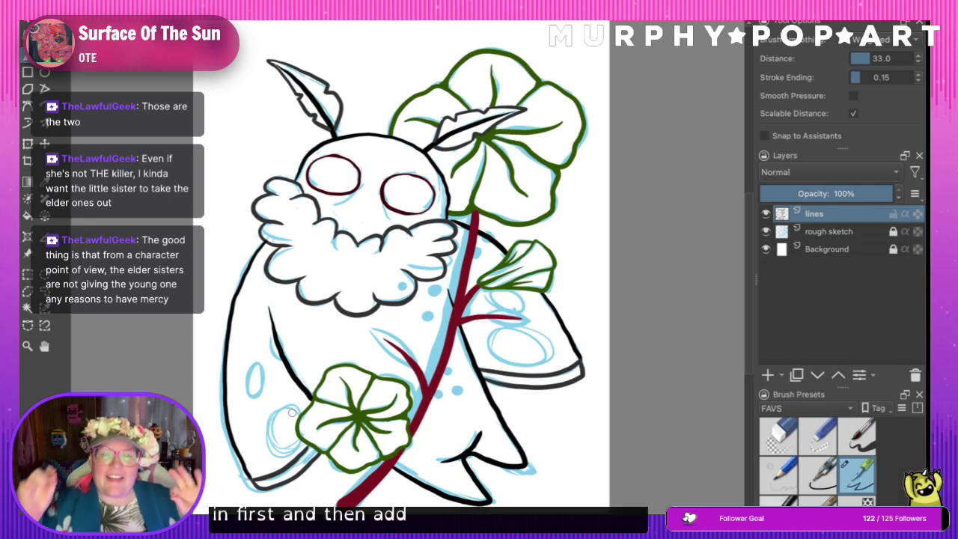
- Add a group layer named Moth and place the lines layer inside it
click(782, 379)
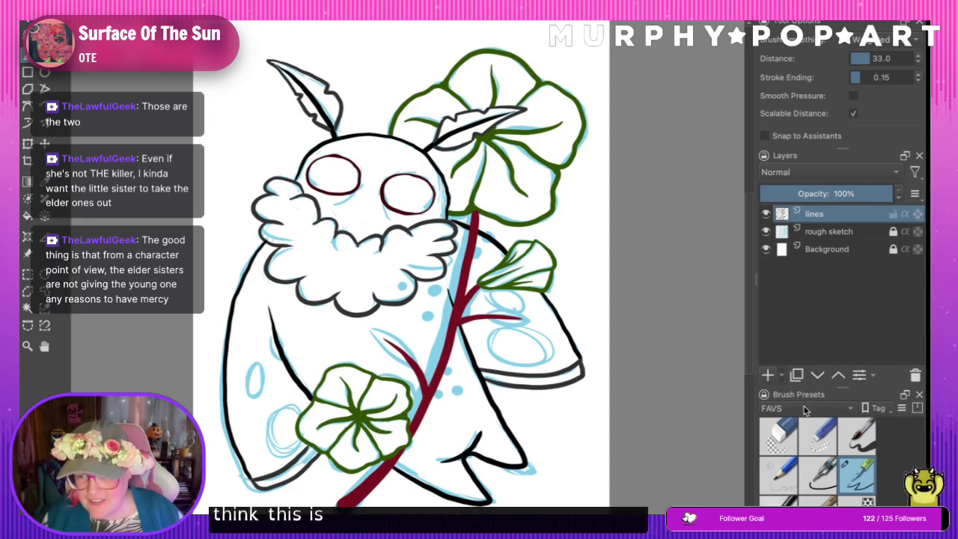
click(806, 399)
double_click(817, 214)
text(Moth)
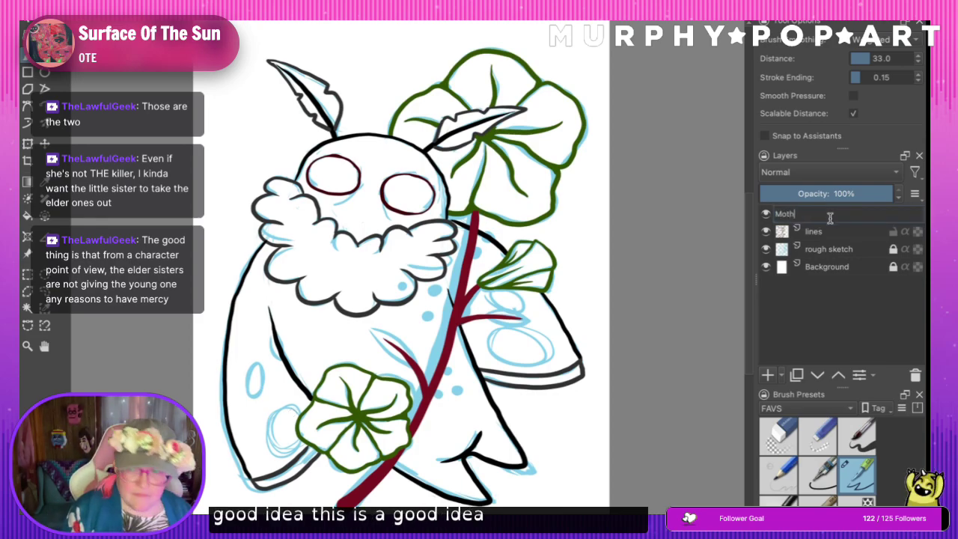
key(Return)
click(812, 232)
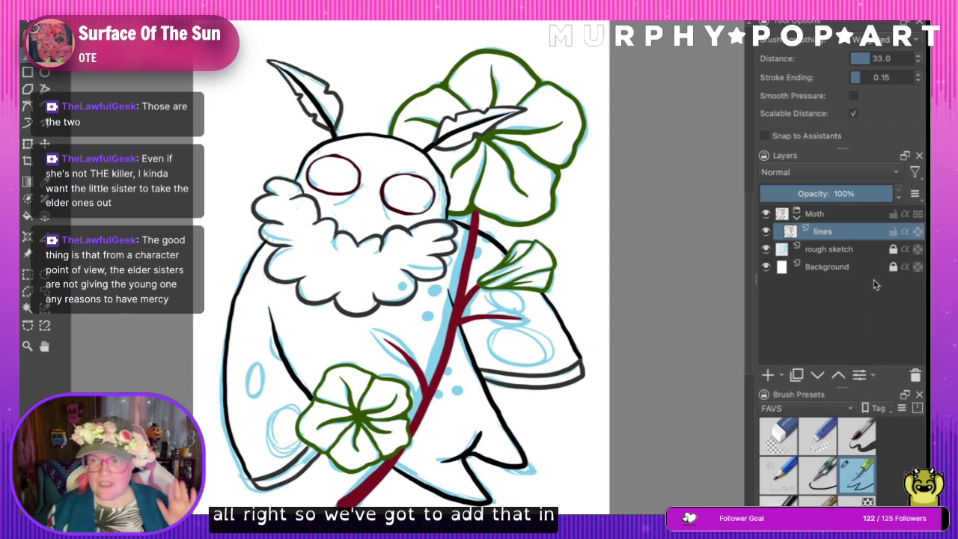
- Add a paint layer above lines in the Moth group and paint black, dark grey, dark red and dark green reference swatches down the canvas's left edge
click(768, 375)
click(833, 13)
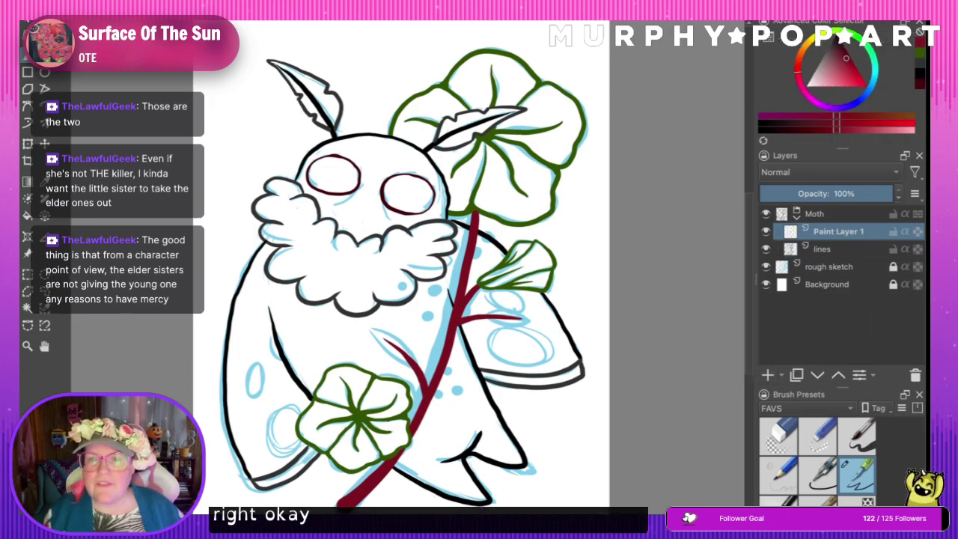
click(920, 74)
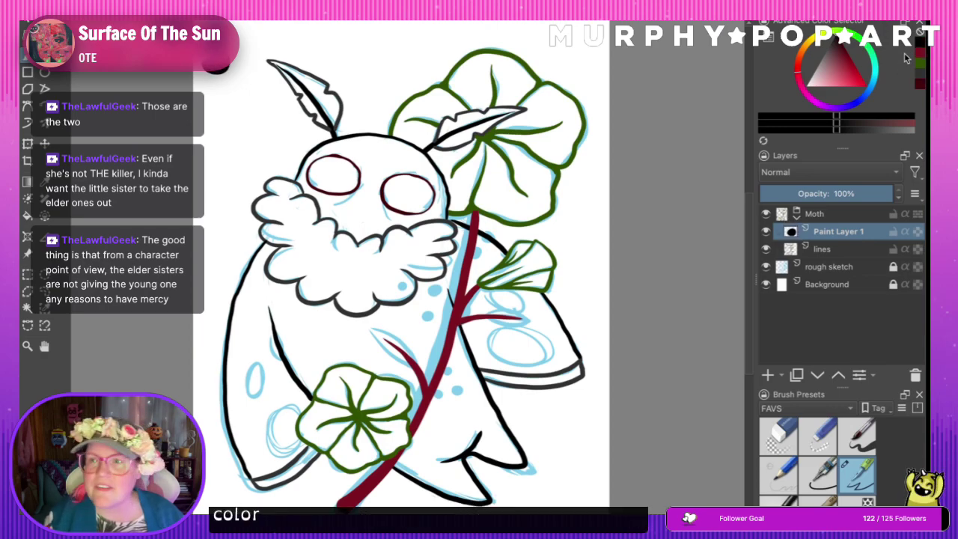
click(922, 72)
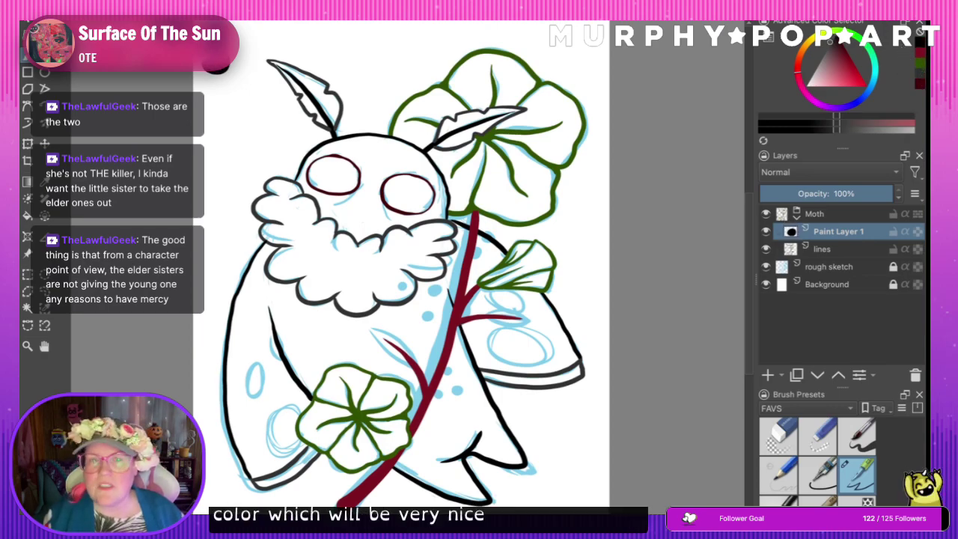
click(219, 100)
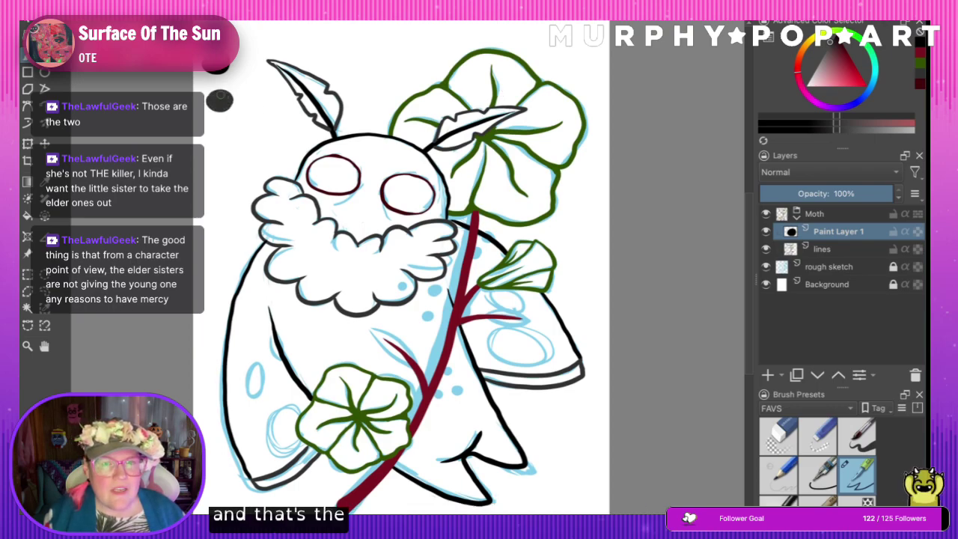
click(922, 86)
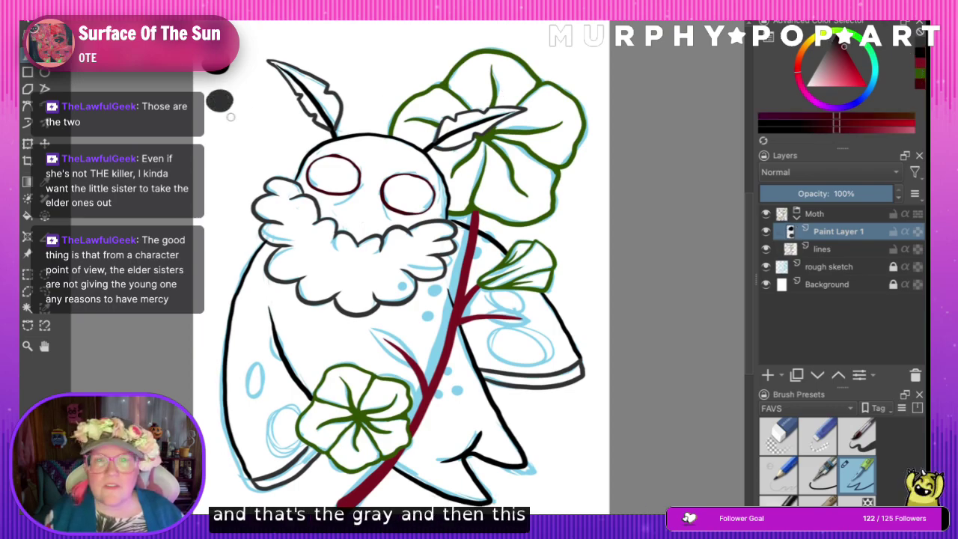
click(211, 143)
drag(213, 140, 222, 172)
click(922, 88)
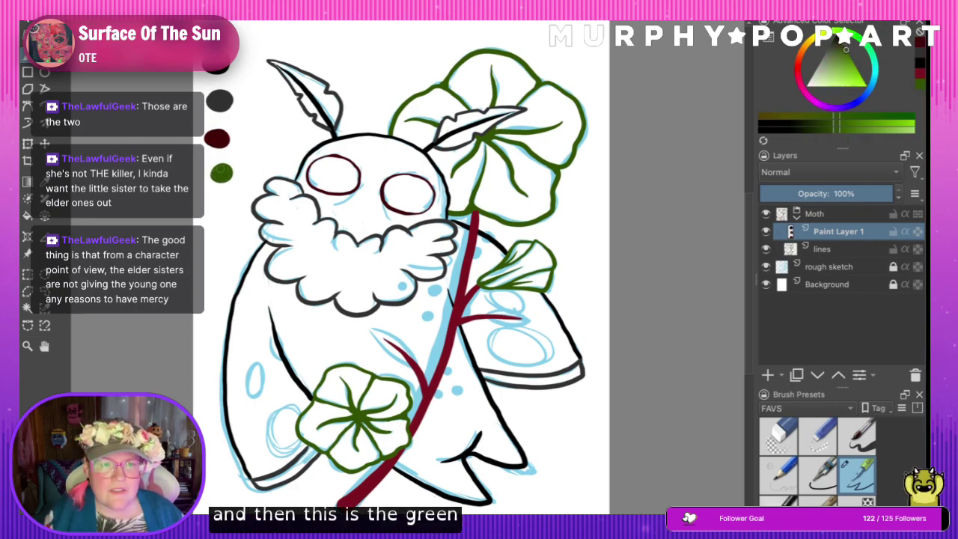
- Add a colorize mask to the lines layer
click(823, 250)
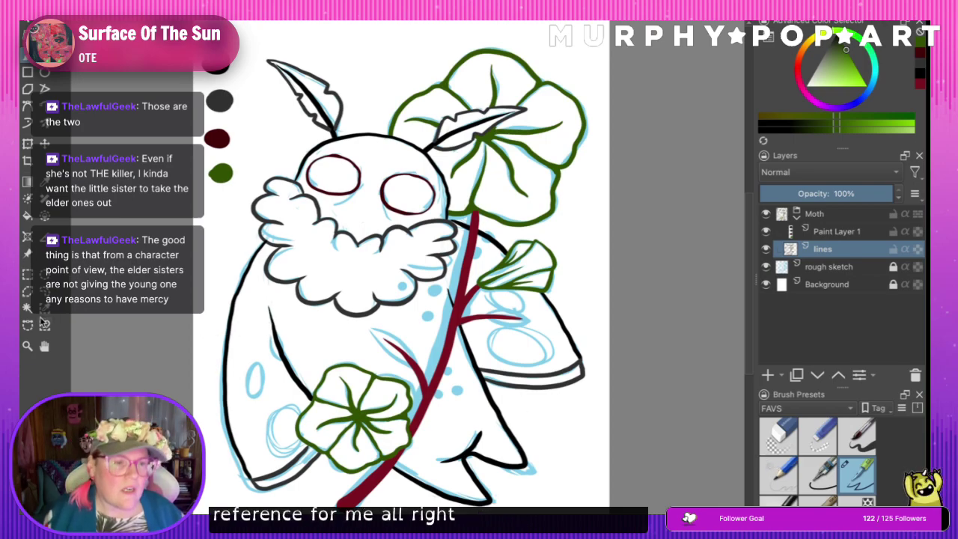
click(27, 200)
click(383, 238)
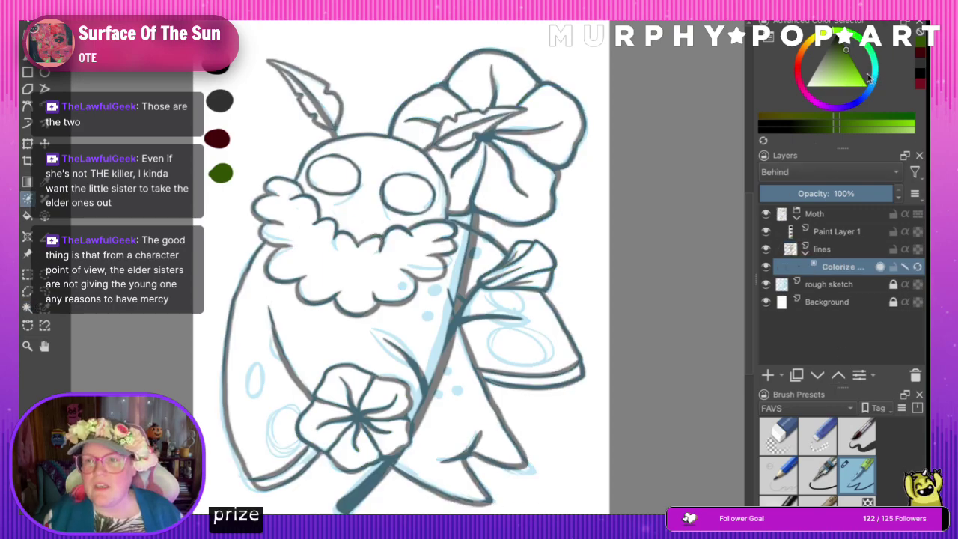
- Paint bright green key strokes on the colorize mask in the empty background all around the moth and flowers
drag(864, 81, 867, 89)
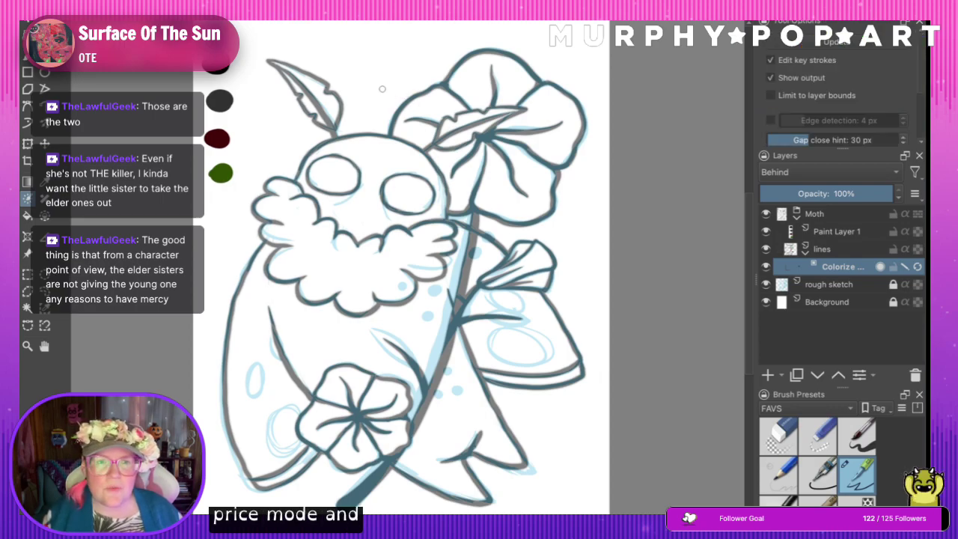
drag(387, 85, 374, 102)
drag(264, 163, 235, 194)
drag(204, 359, 211, 409)
drag(346, 485, 319, 498)
drag(395, 506, 412, 505)
drag(534, 418, 570, 423)
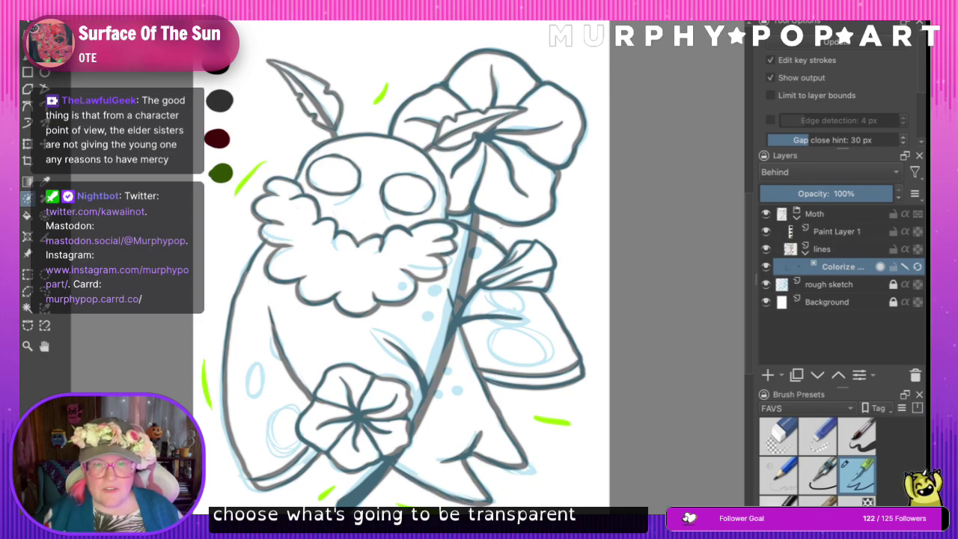
drag(460, 223, 469, 218)
drag(550, 48, 566, 54)
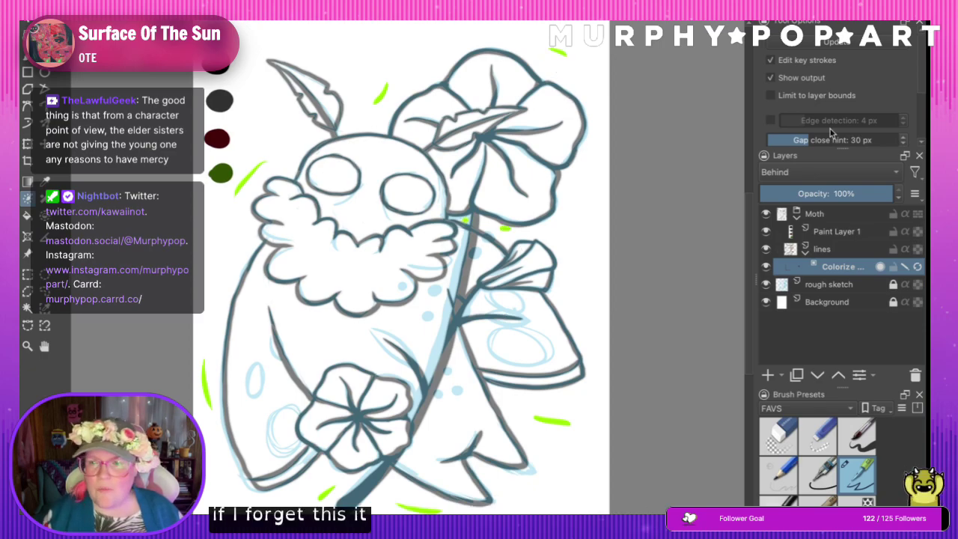
- Mark the bright green key stroke colour as transparent for the colorize mask and return to the colour selector
scroll(910, 133, down, 3)
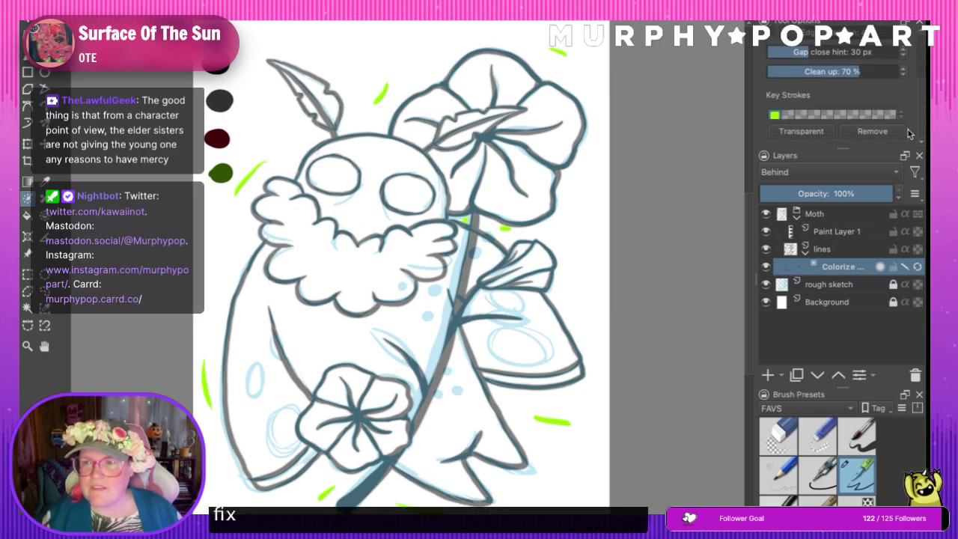
click(803, 135)
click(819, 15)
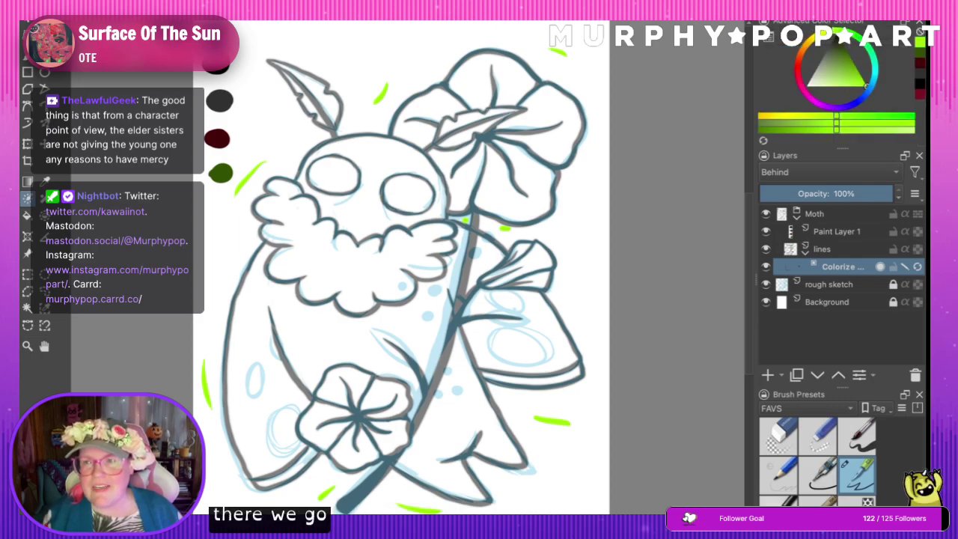
click(921, 85)
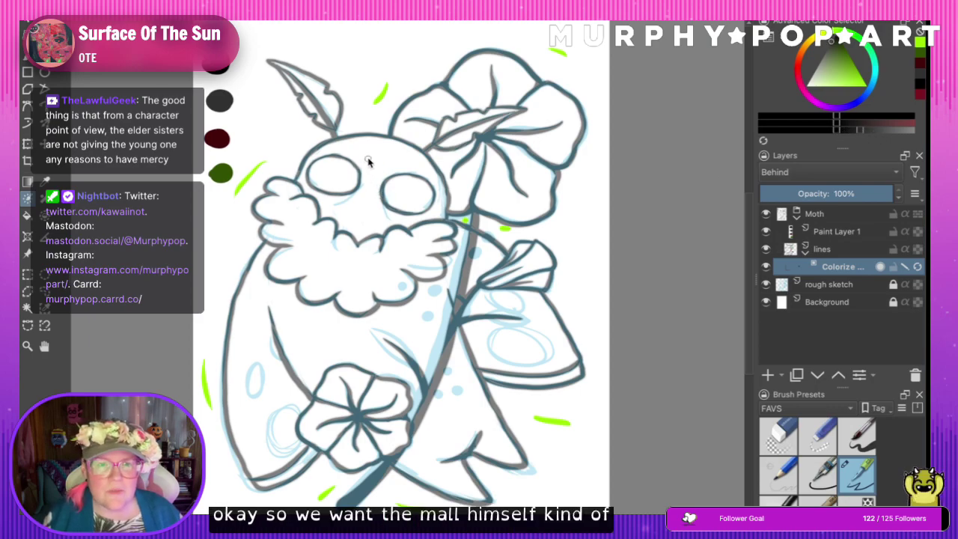
drag(372, 156, 396, 163)
drag(366, 200, 363, 211)
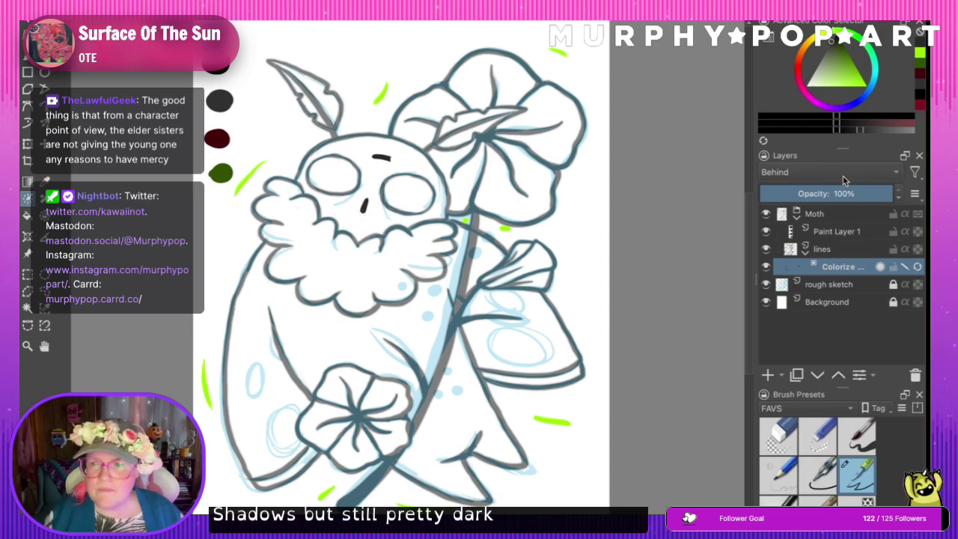
key(ctrl+z)
key(ctrl+z)
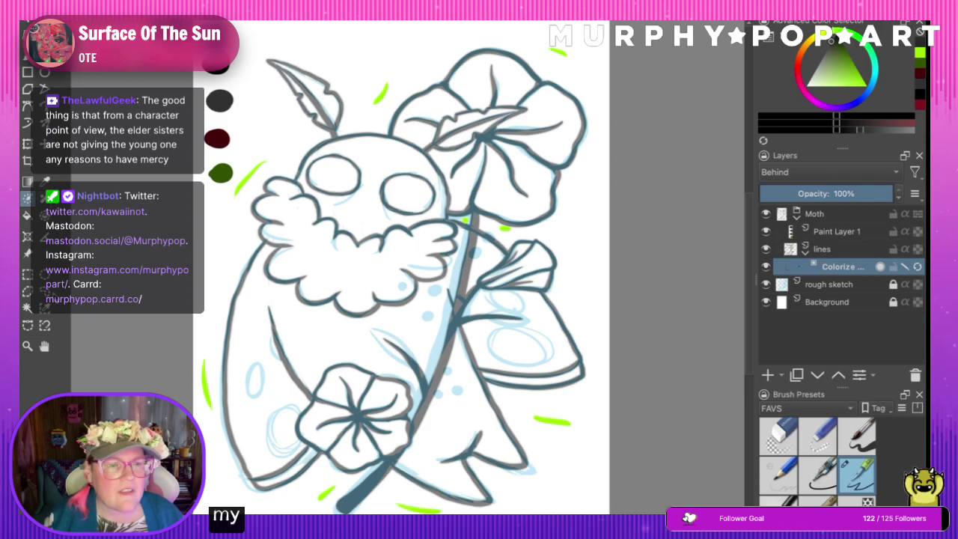
- Paint very dark grey key strokes on the colorize mask over the moth's head, body and wings
click(45, 181)
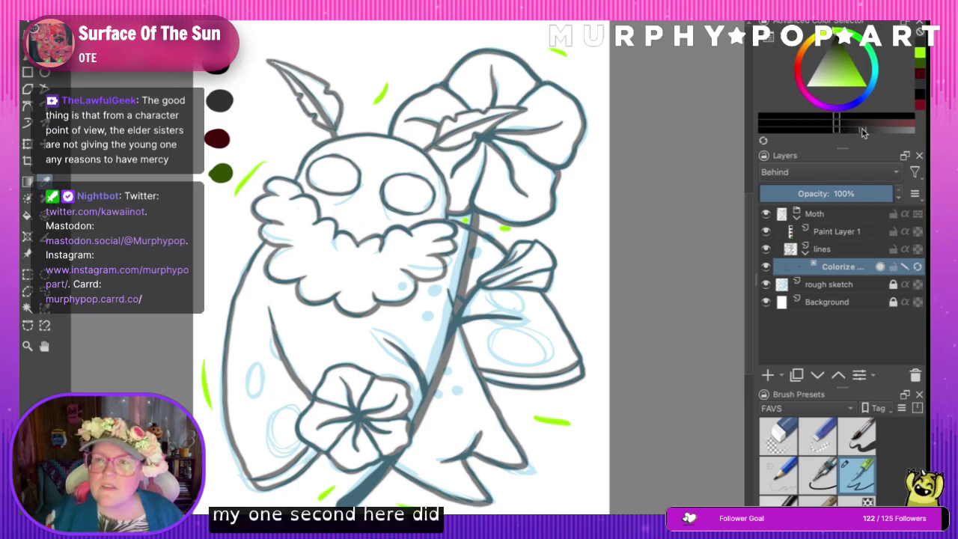
click(28, 56)
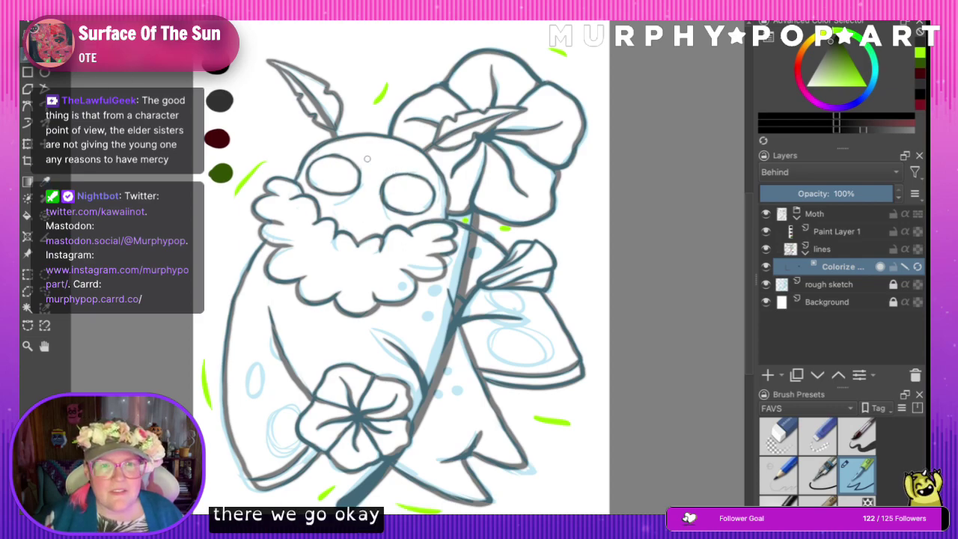
mouse_move(364, 155)
mouse_down()
mouse_move(391, 160)
mouse_move(360, 206)
mouse_up()
drag(311, 320, 320, 344)
drag(250, 357, 257, 390)
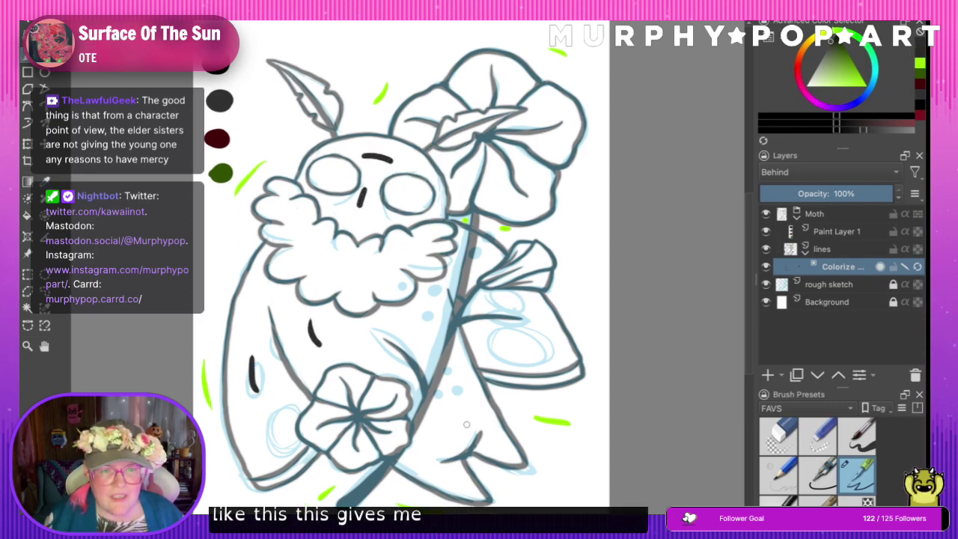
drag(453, 404, 447, 430)
drag(508, 360, 539, 359)
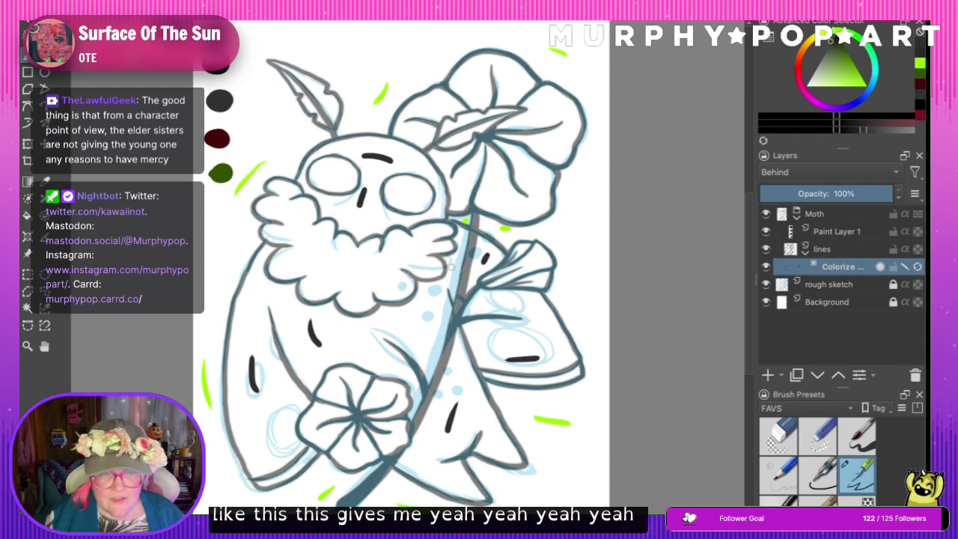
drag(423, 315, 424, 330)
drag(356, 344, 369, 353)
drag(441, 193, 440, 207)
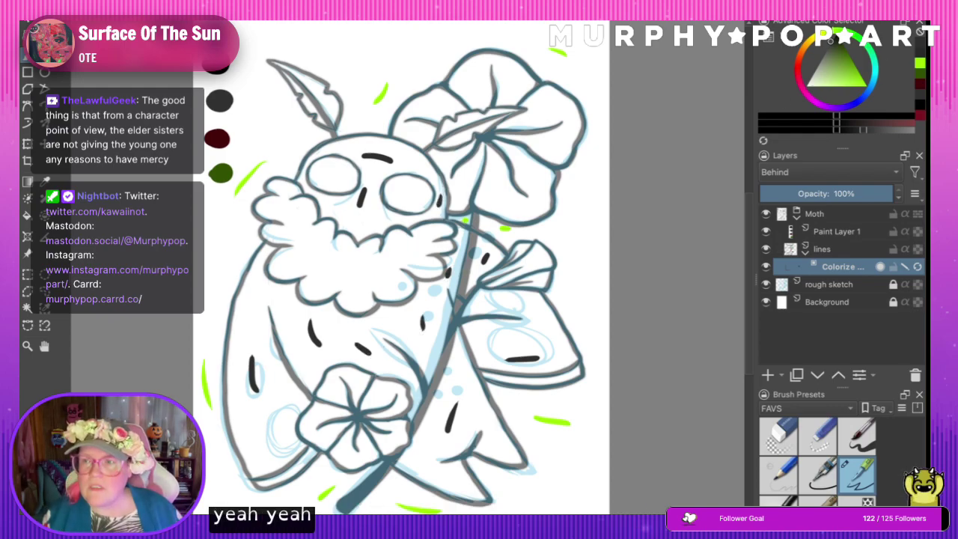
- Paint lighter grey key strokes on the fluffy collar, both antennae and the lower border of the wing behind the stem
click(45, 181)
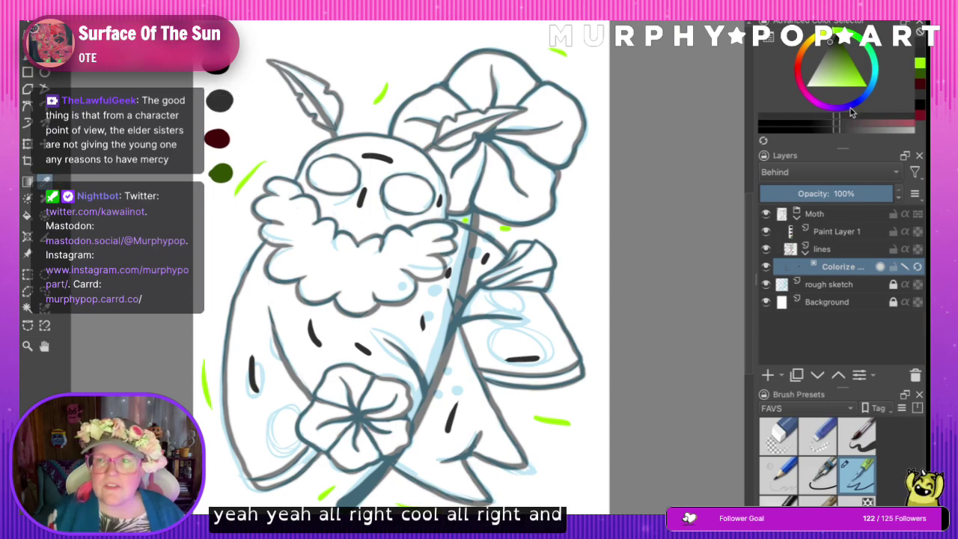
click(861, 130)
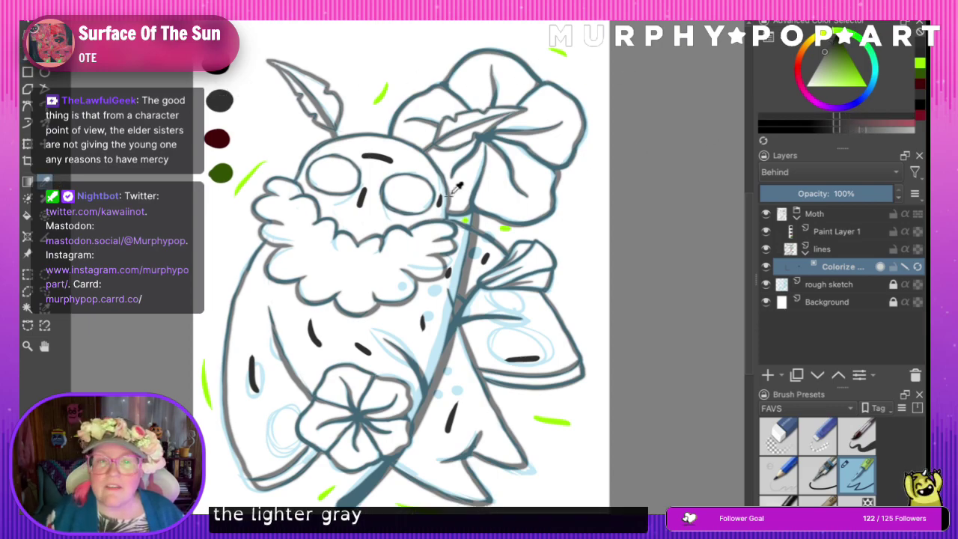
click(28, 58)
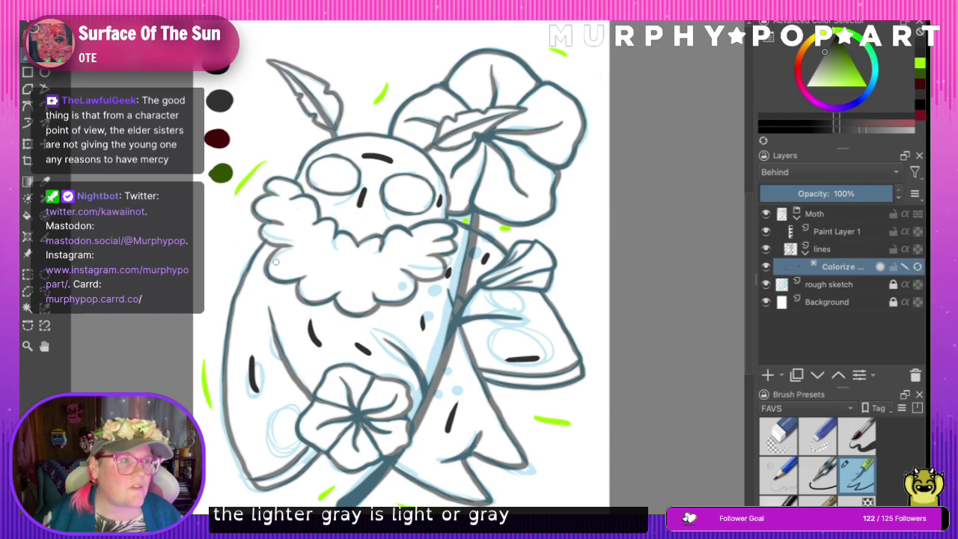
drag(291, 216, 297, 227)
mouse_move(316, 267)
mouse_down()
mouse_move(342, 277)
mouse_move(410, 257)
mouse_up()
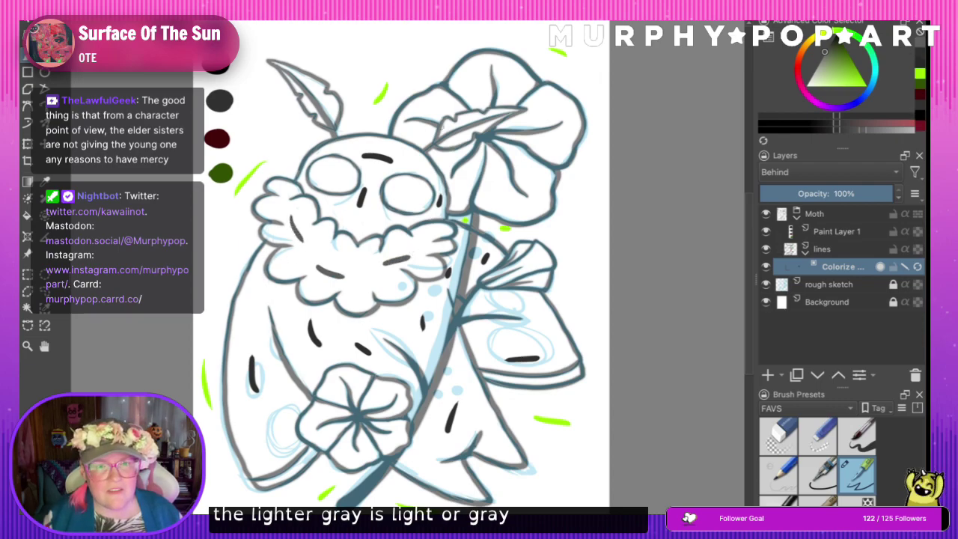
drag(312, 94, 323, 85)
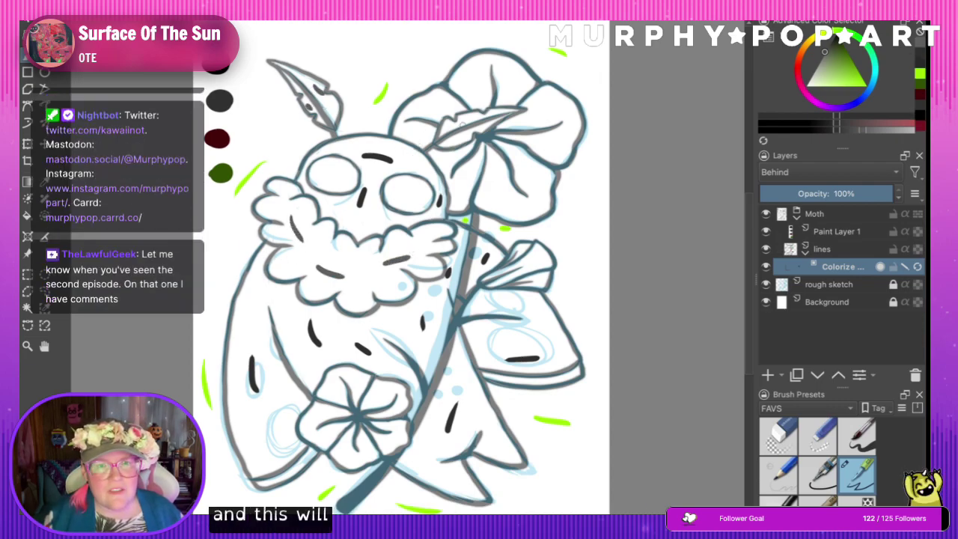
mouse_move(454, 127)
mouse_down()
mouse_move(466, 122)
mouse_move(469, 139)
mouse_up()
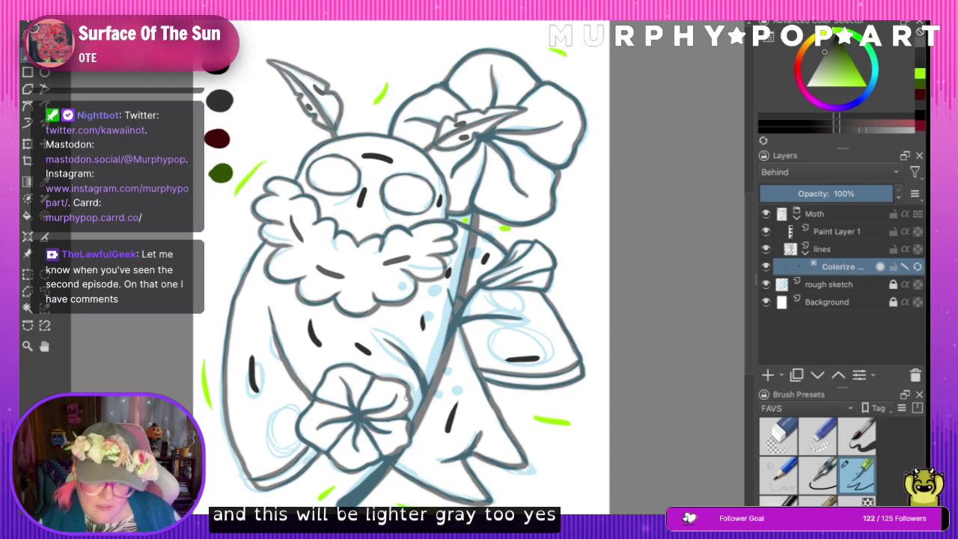
drag(500, 380, 546, 379)
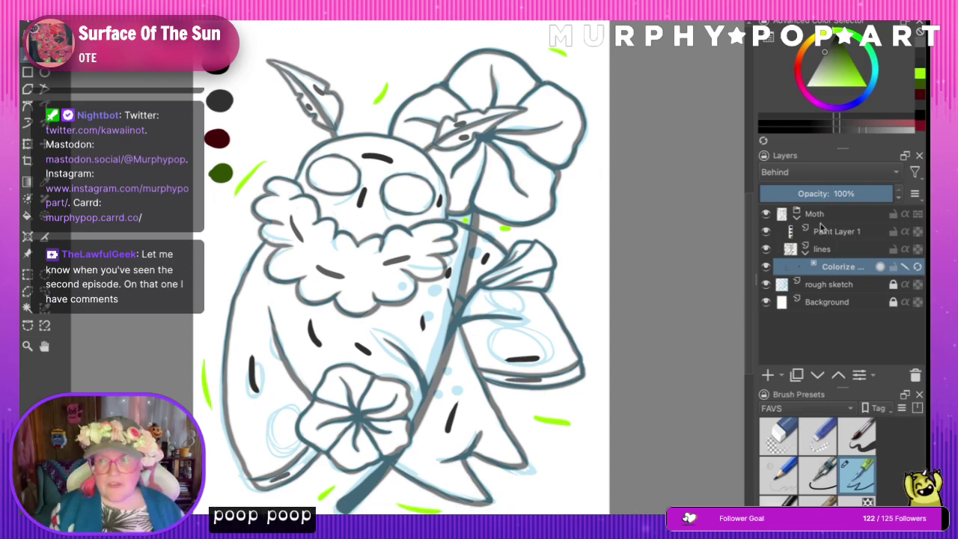
- Sample the dark red swatch, brighten it to a medium red and paint one key stroke in each eye
click(45, 185)
click(214, 138)
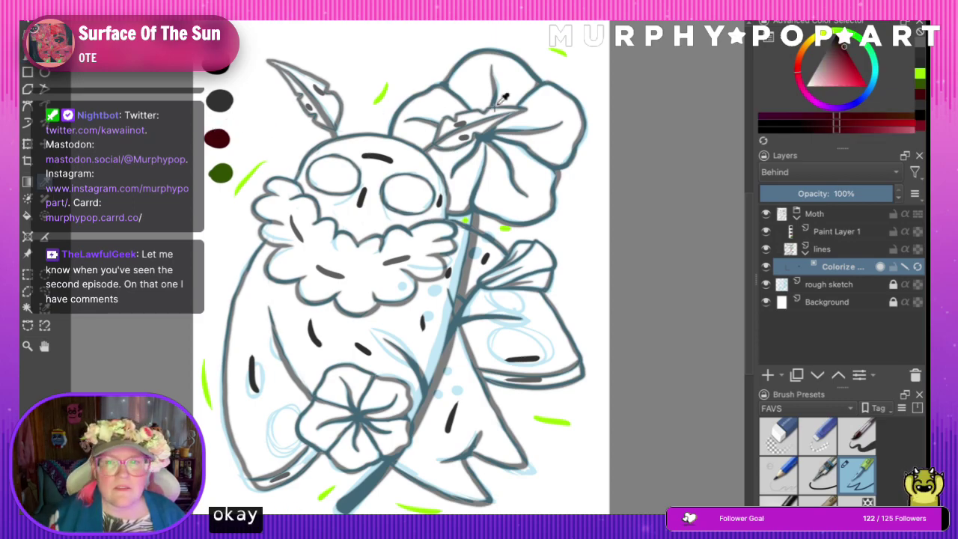
drag(845, 48, 847, 70)
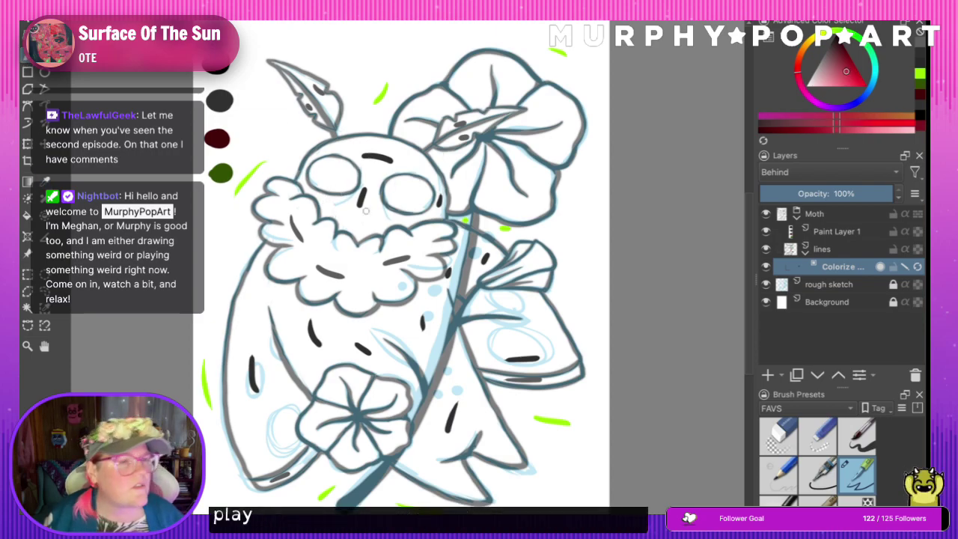
drag(324, 178, 343, 179)
drag(399, 190, 414, 192)
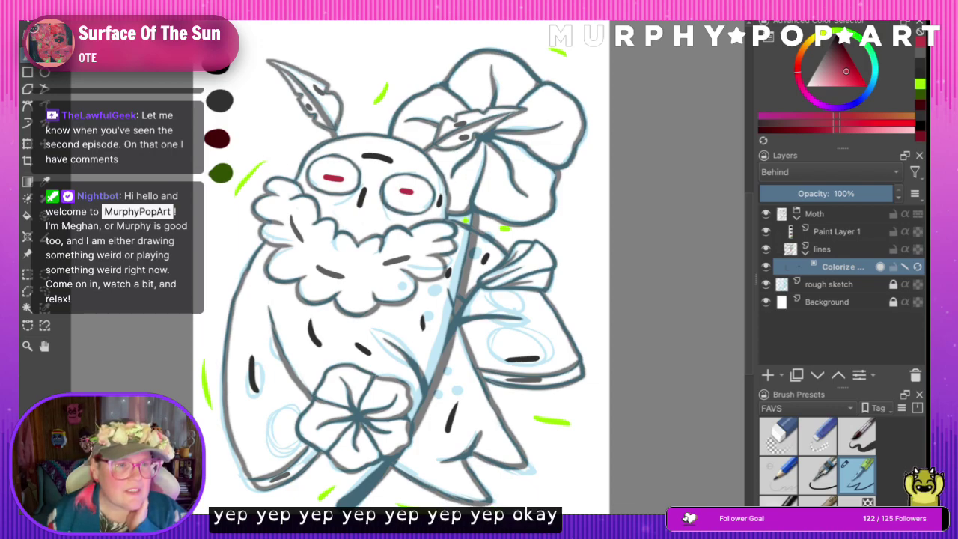
- Sample the dark green swatch, brighten it to light green and paint key strokes across the petals of the large upper flower
key(p)
click(223, 175)
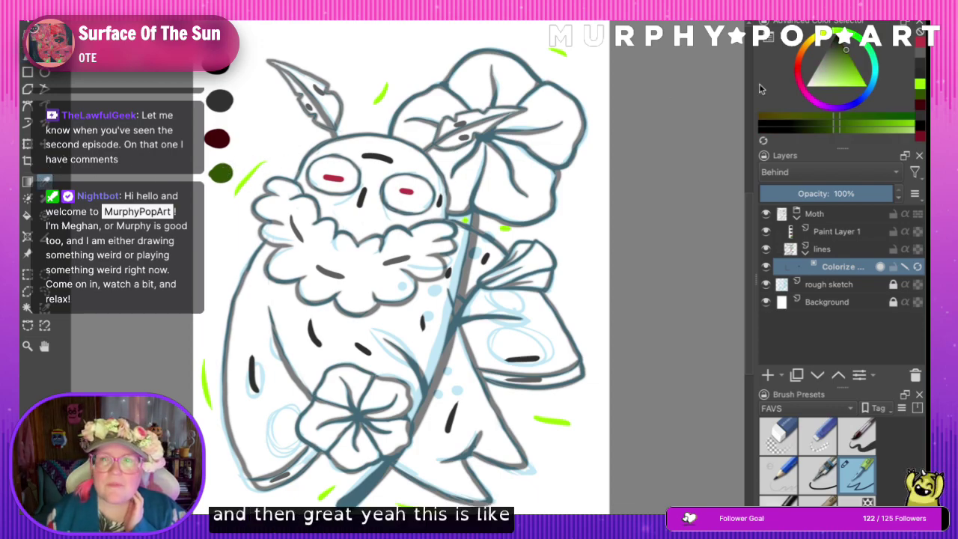
drag(845, 49, 846, 78)
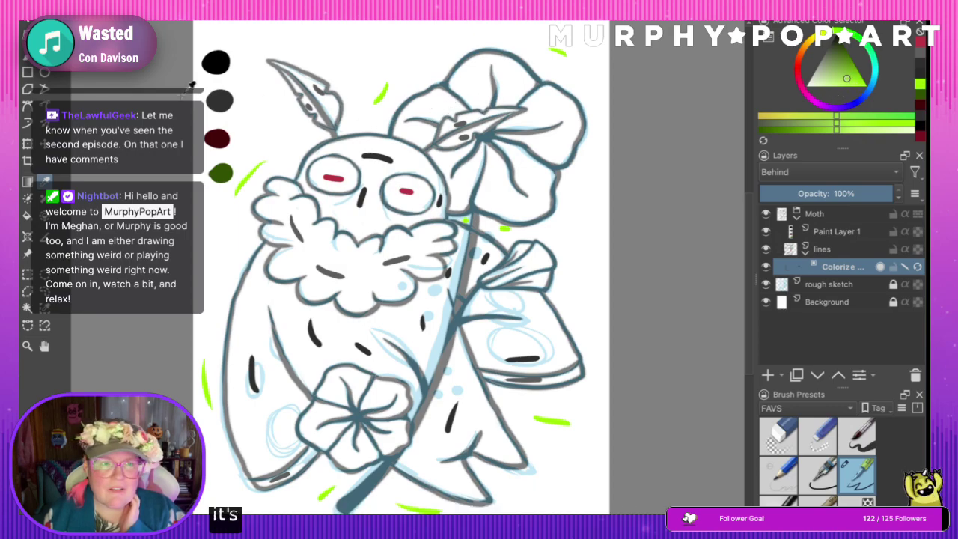
click(440, 104)
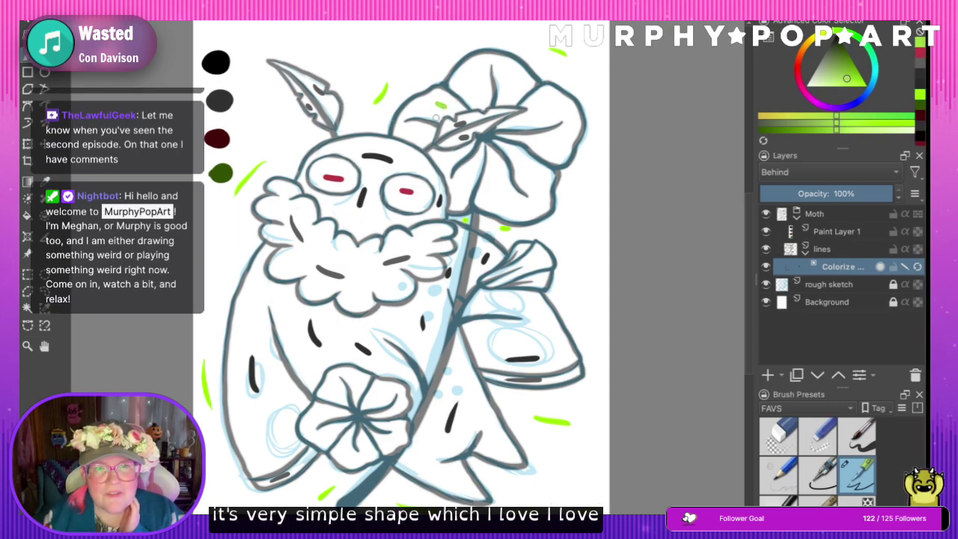
click(423, 129)
click(446, 160)
click(462, 180)
click(493, 192)
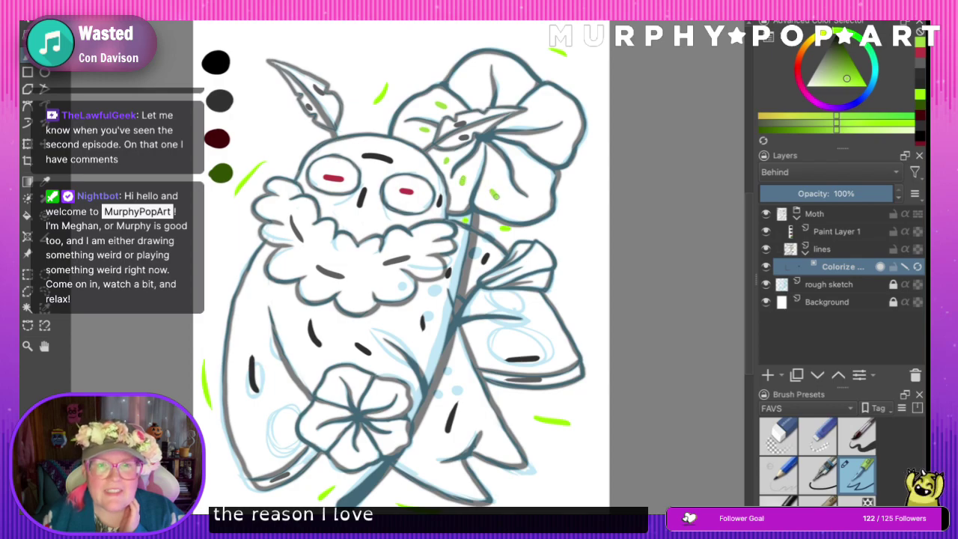
click(528, 176)
click(543, 147)
click(547, 112)
click(512, 81)
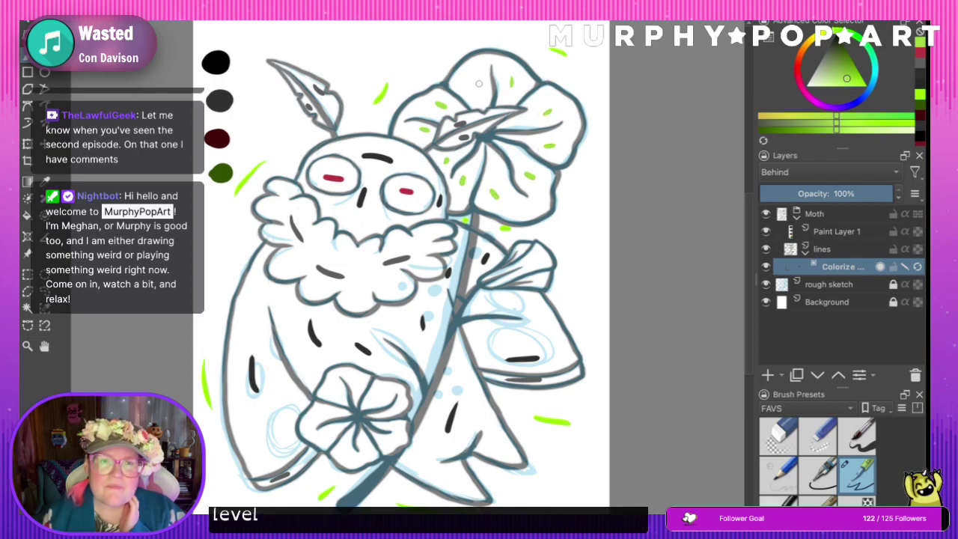
- Paint light green key strokes on the petals of the round flower in front of the moth's body
click(334, 391)
click(324, 414)
click(333, 434)
click(345, 454)
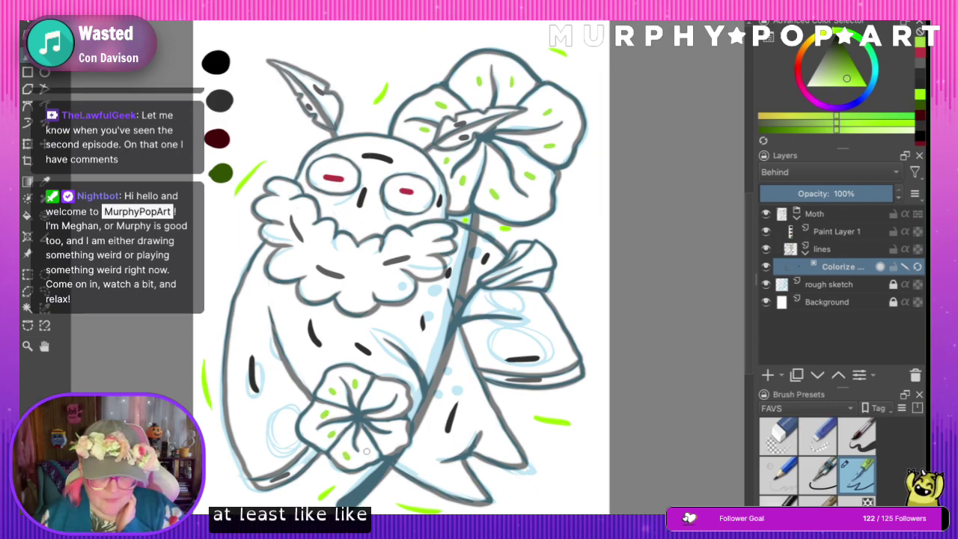
click(389, 444)
click(381, 388)
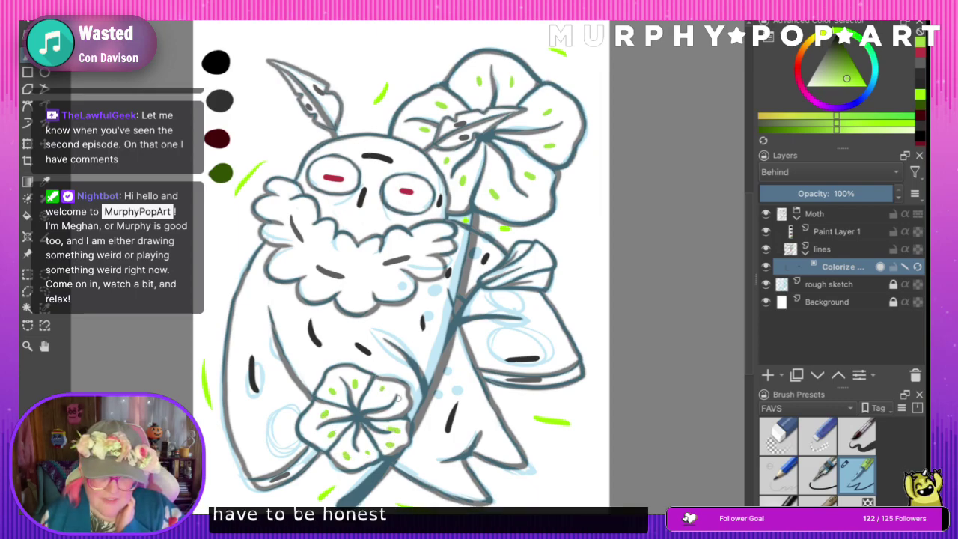
- Paint light green key strokes in the sections of the small side-facing flower, undoing and redoing the first ones
click(523, 250)
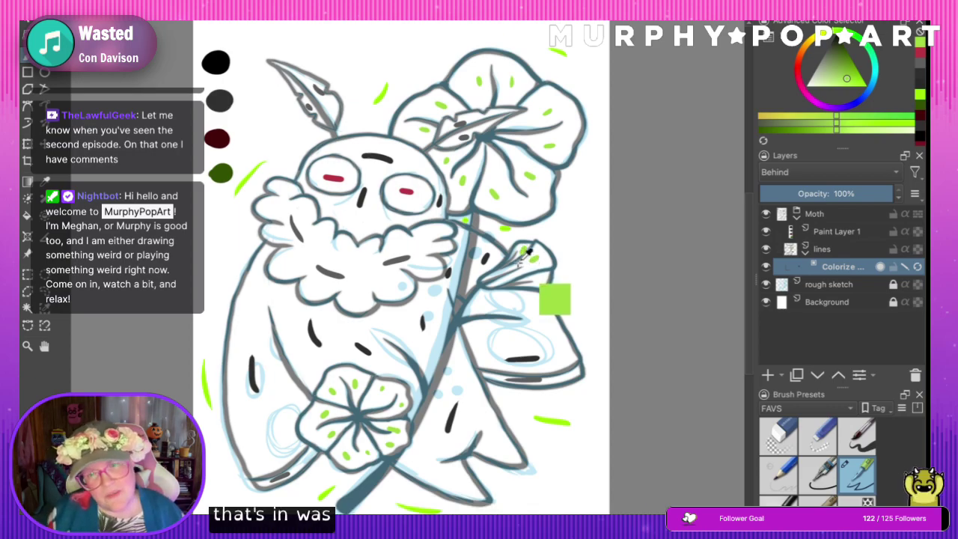
key(ctrl+z)
key(ctrl+z)
click(522, 250)
click(537, 258)
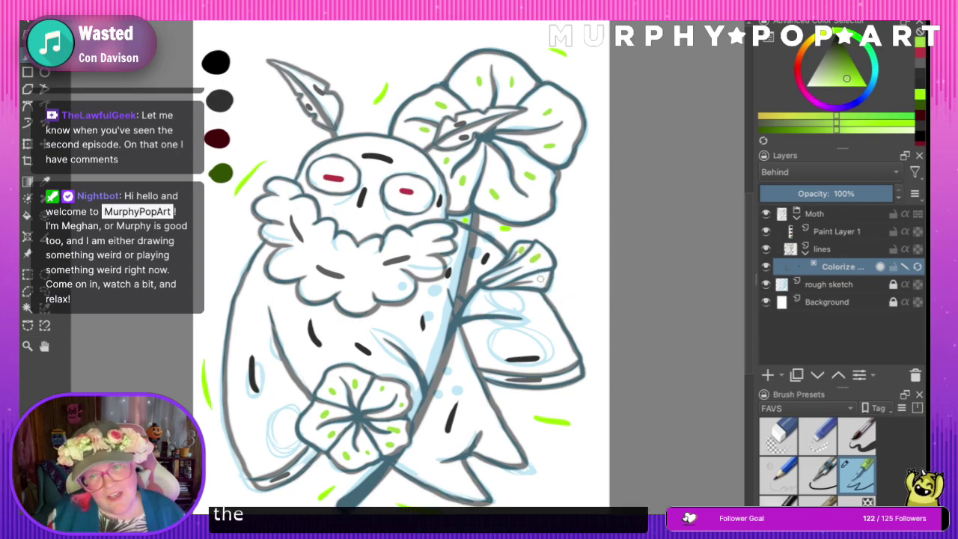
click(541, 281)
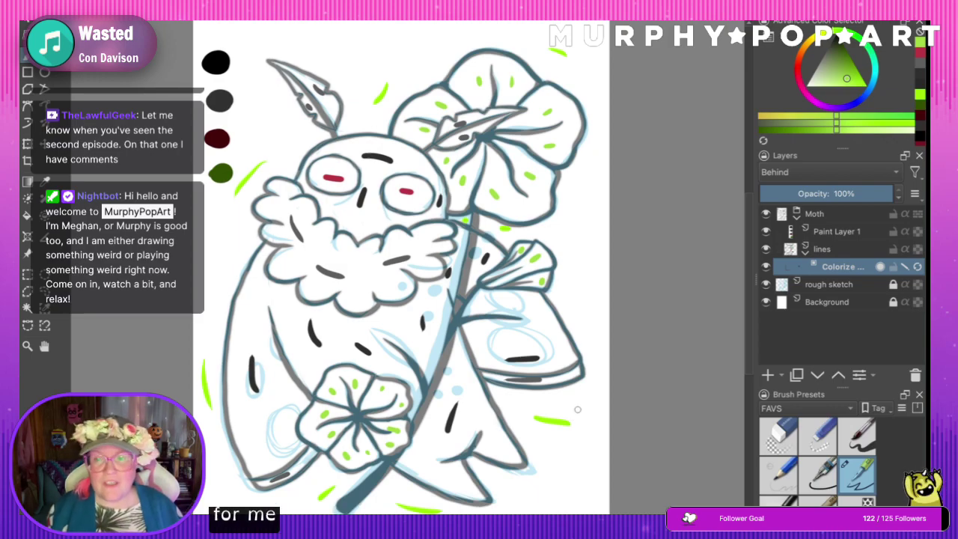
- Hide the rough sketch layer, update the colorize mask and turn off its key stroke display to show the flat colours
click(765, 285)
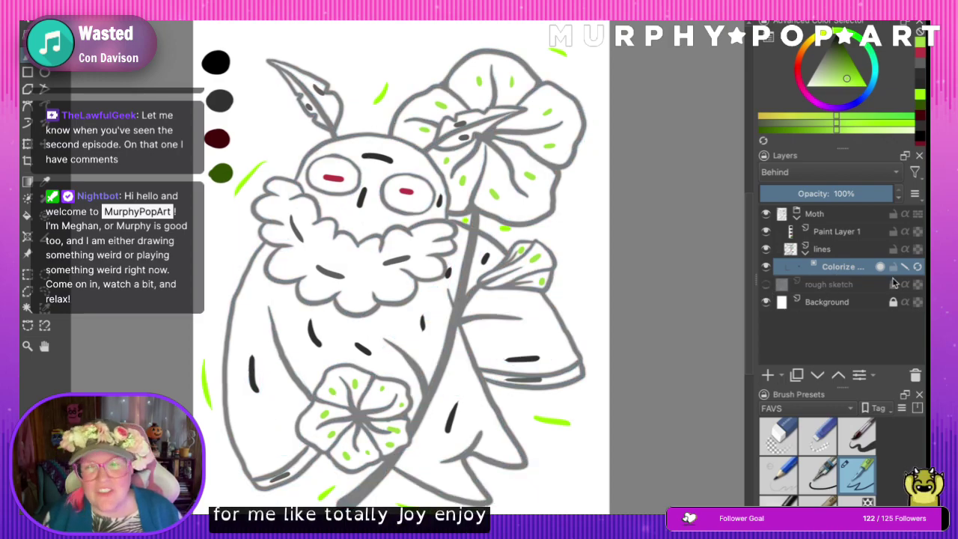
click(917, 270)
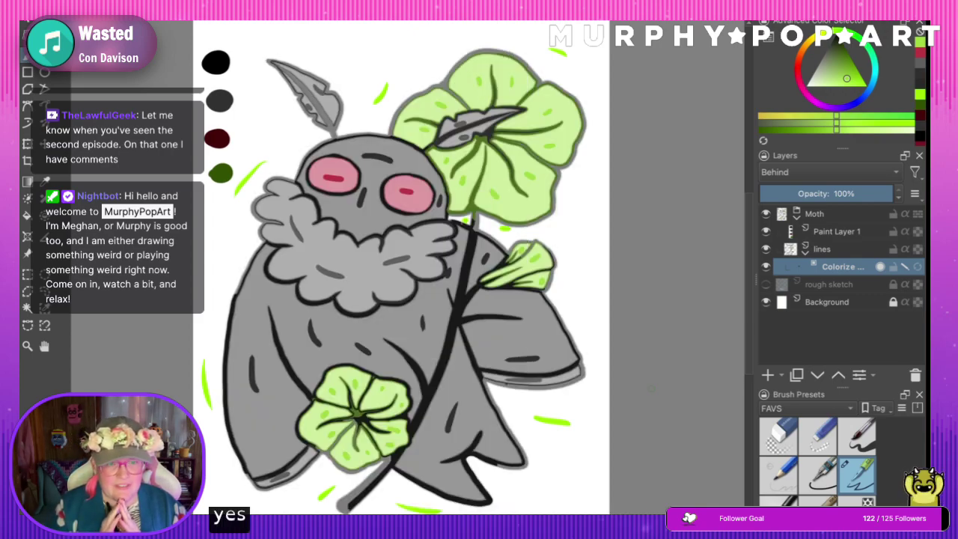
click(905, 266)
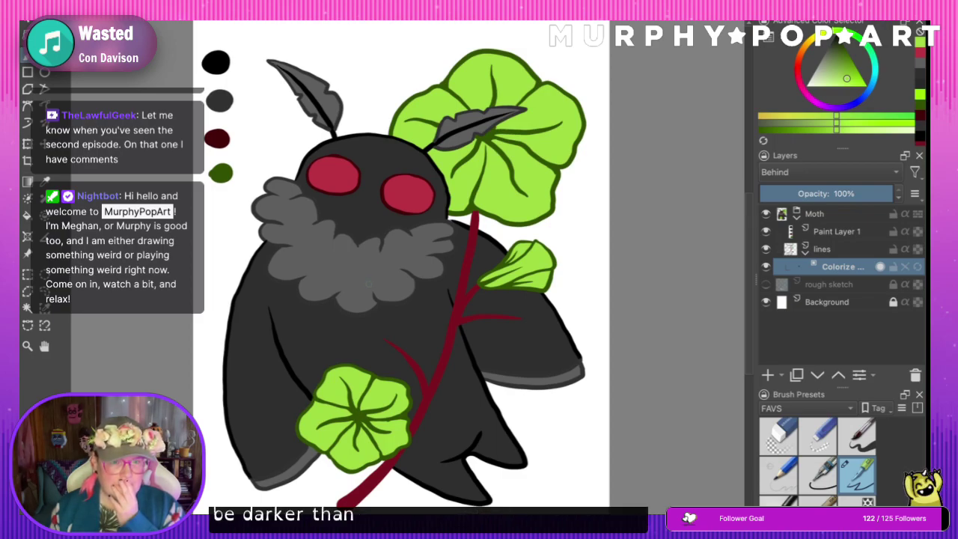
- Convert the colorize mask to a paint layer, rename it colors and select Paint Layer 1
click(837, 253)
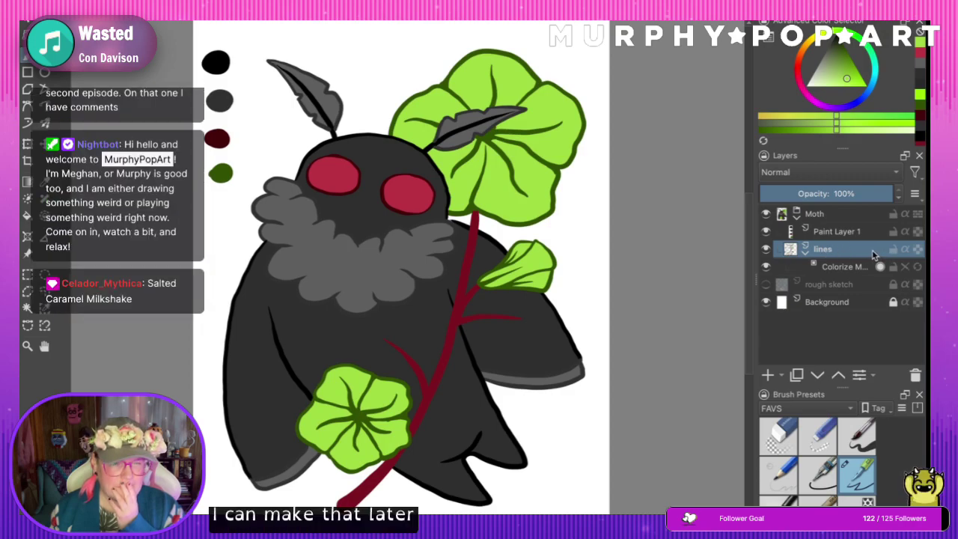
click(835, 266)
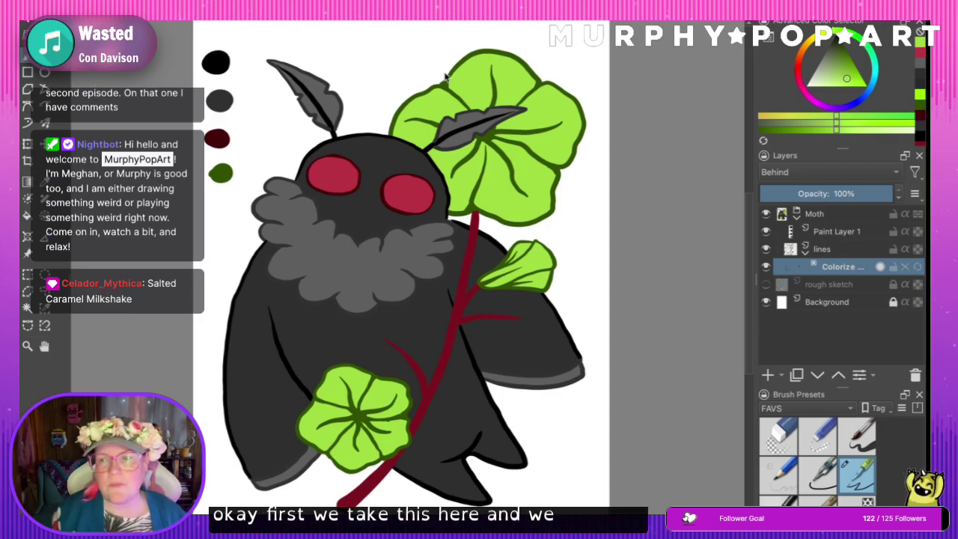
double_click(846, 266)
text(colors)
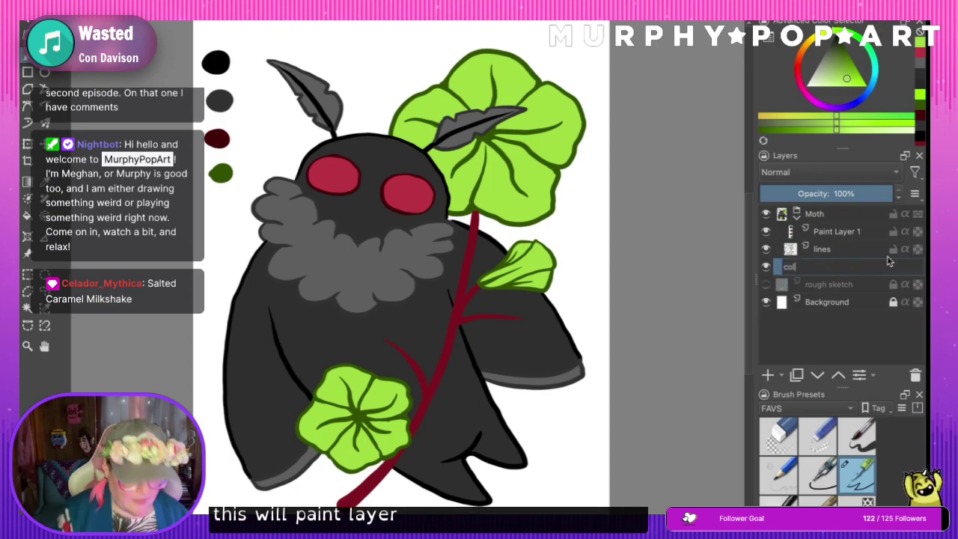
key(Return)
click(845, 232)
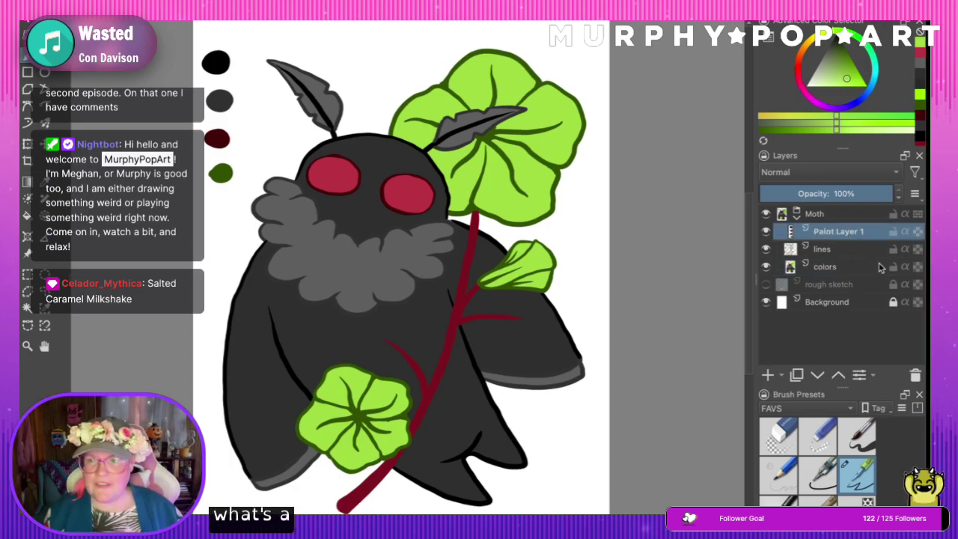
- Delete the topmost Paint Layer 1 and make the colors layer active
click(915, 374)
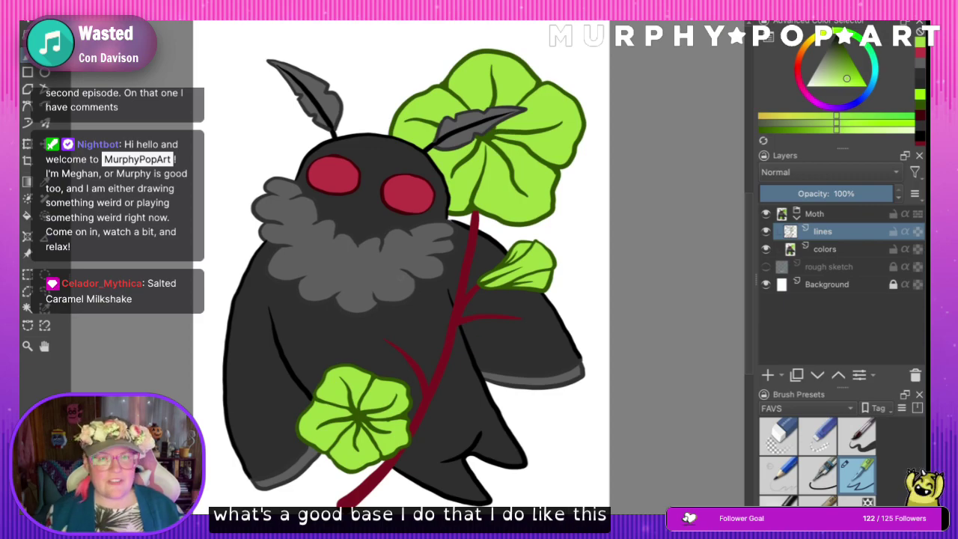
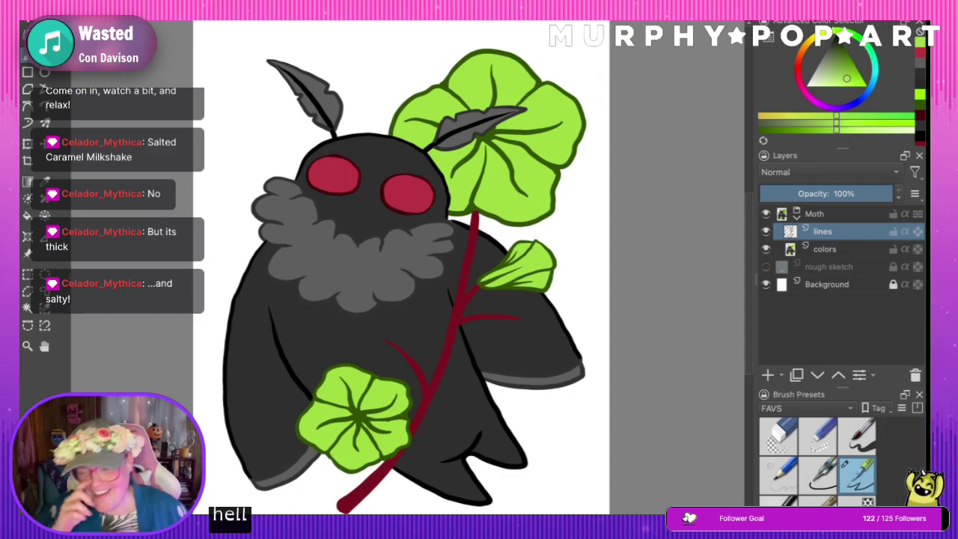
click(844, 251)
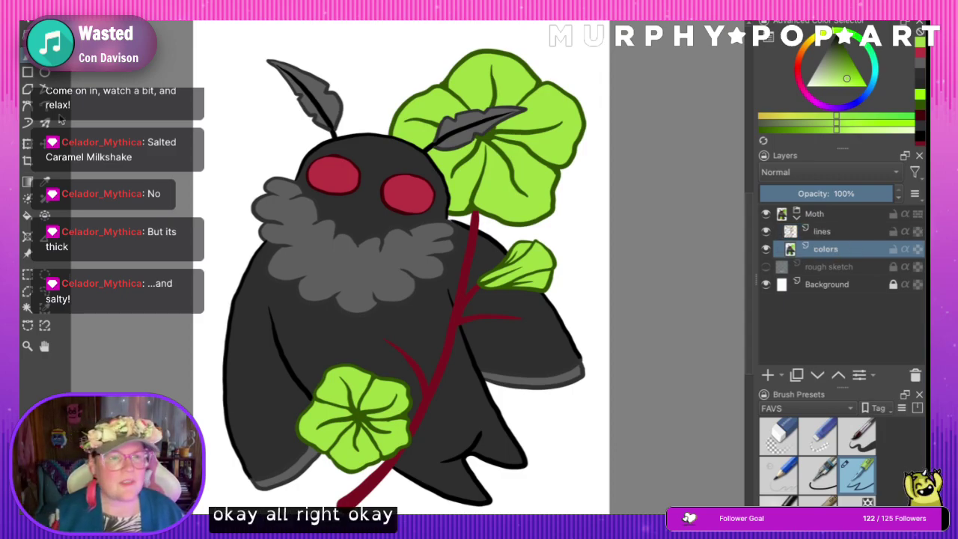
- Select the moth's grey fluffy collar area on the colors layer and add a new paint layer above it
click(27, 307)
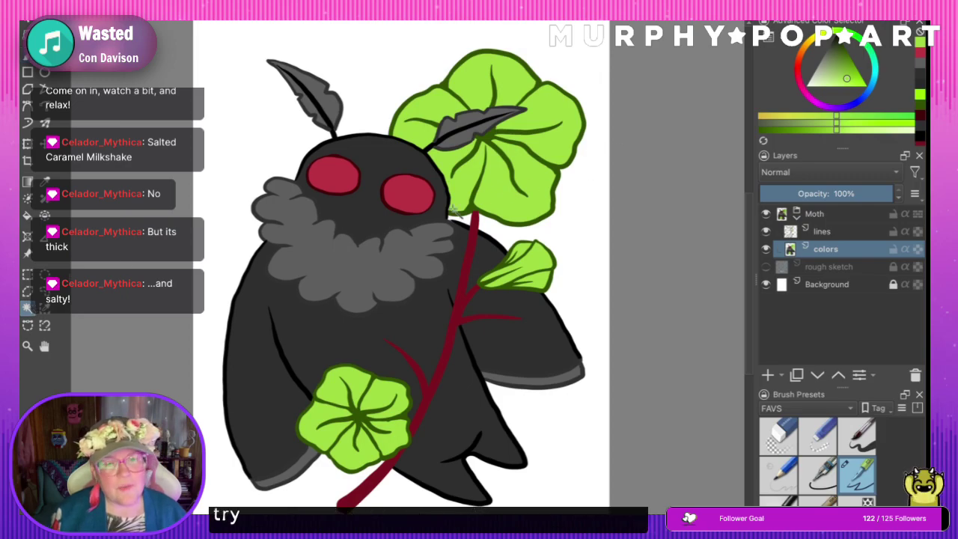
click(346, 272)
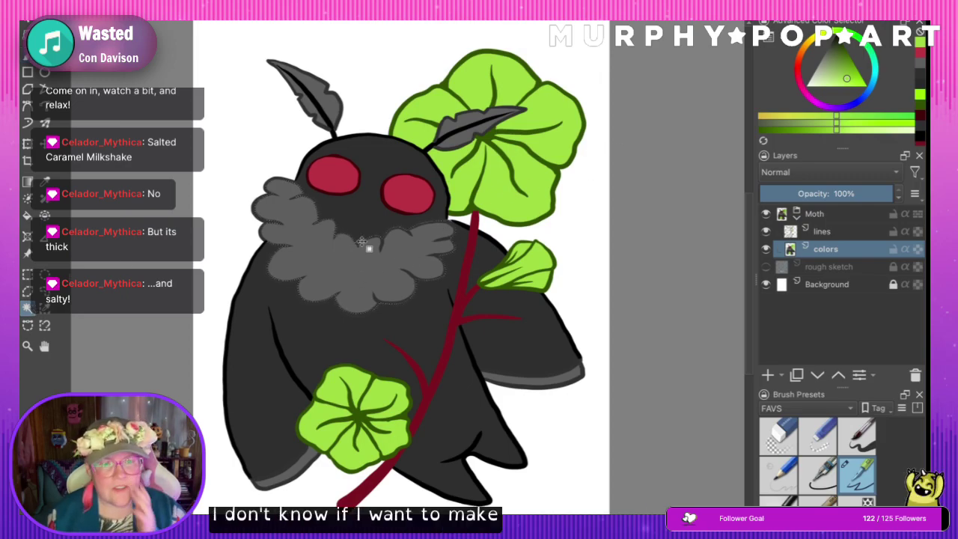
click(323, 105)
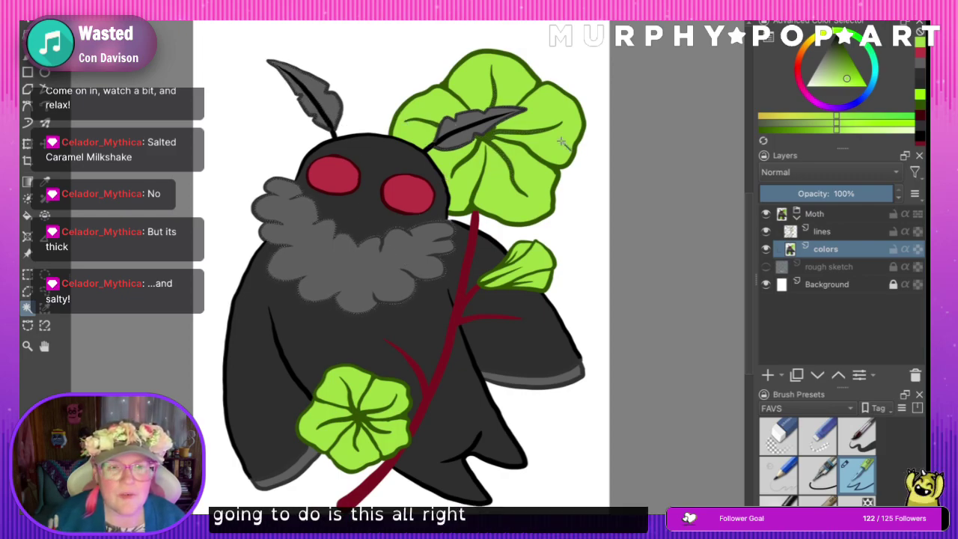
click(768, 376)
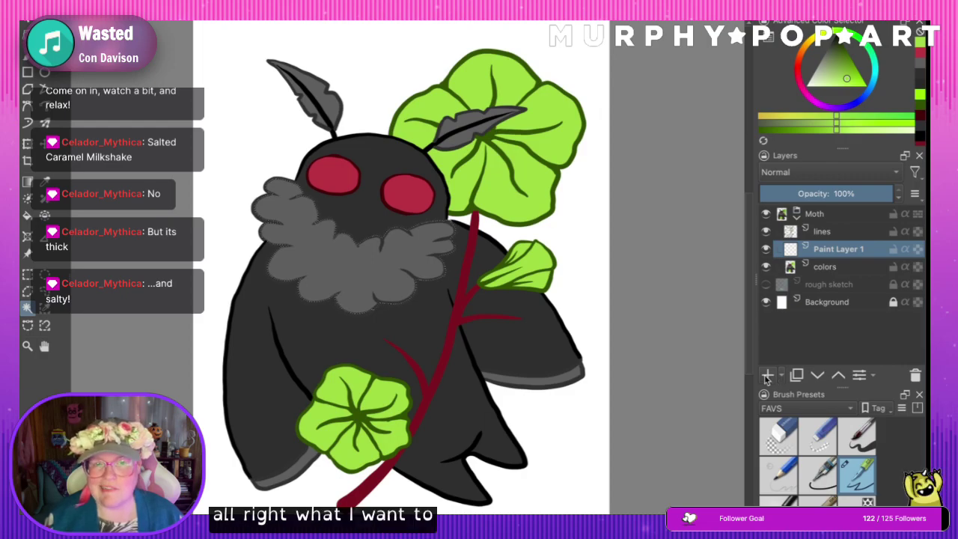
- Try filling the selected collar with a lighter grey on the new paint layer, and undo the fill and the selection
click(45, 181)
click(301, 233)
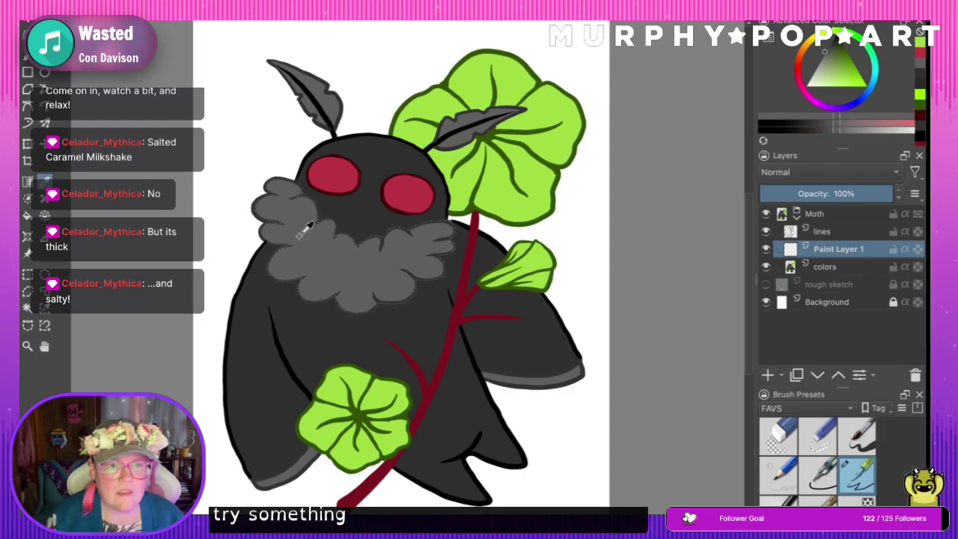
click(855, 129)
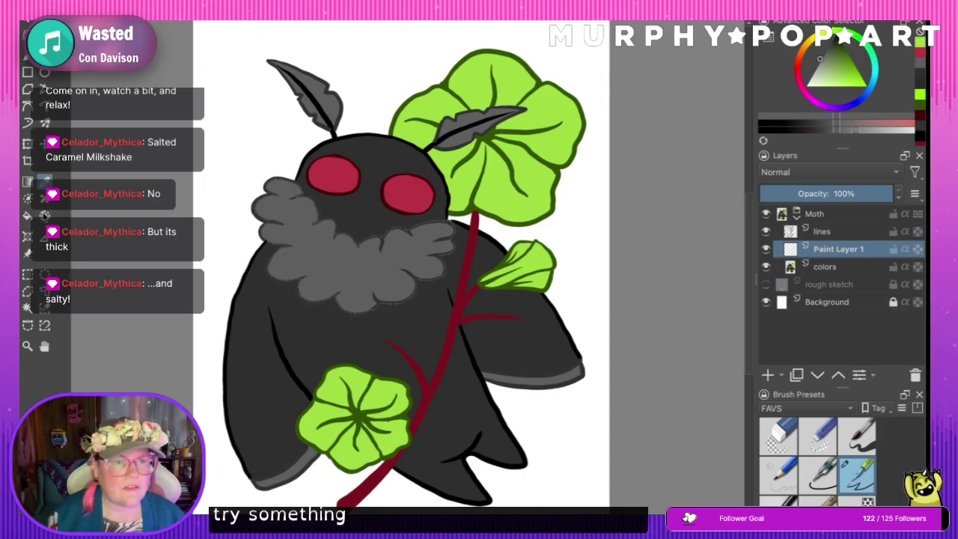
click(27, 216)
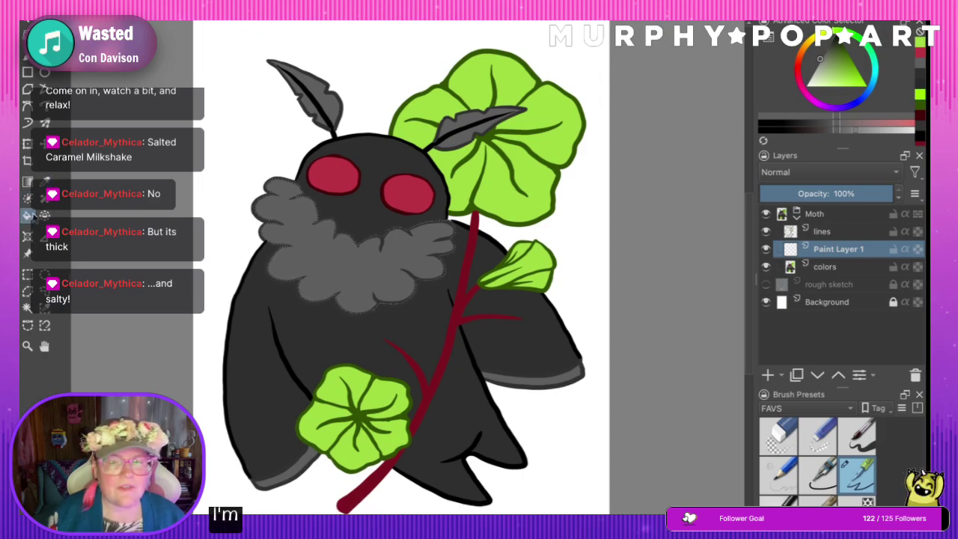
click(361, 270)
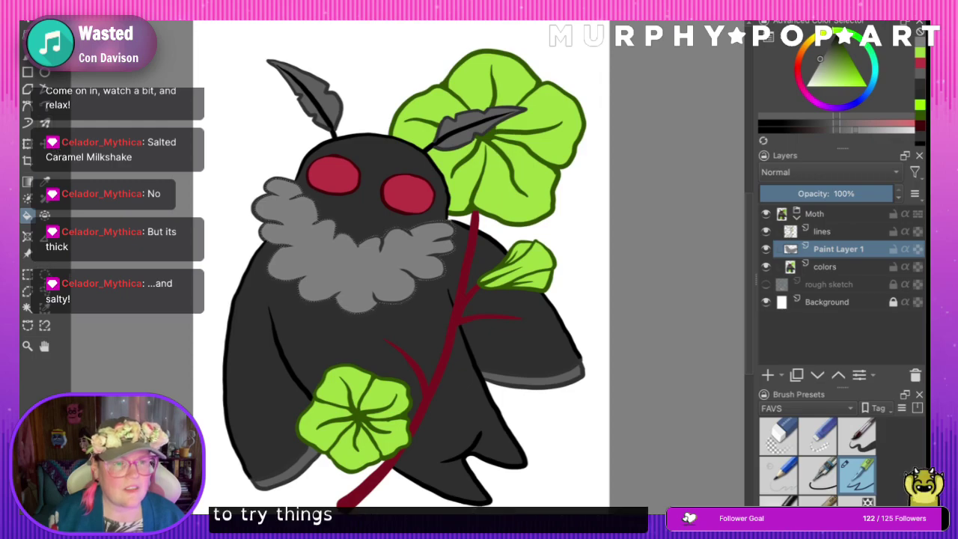
click(45, 291)
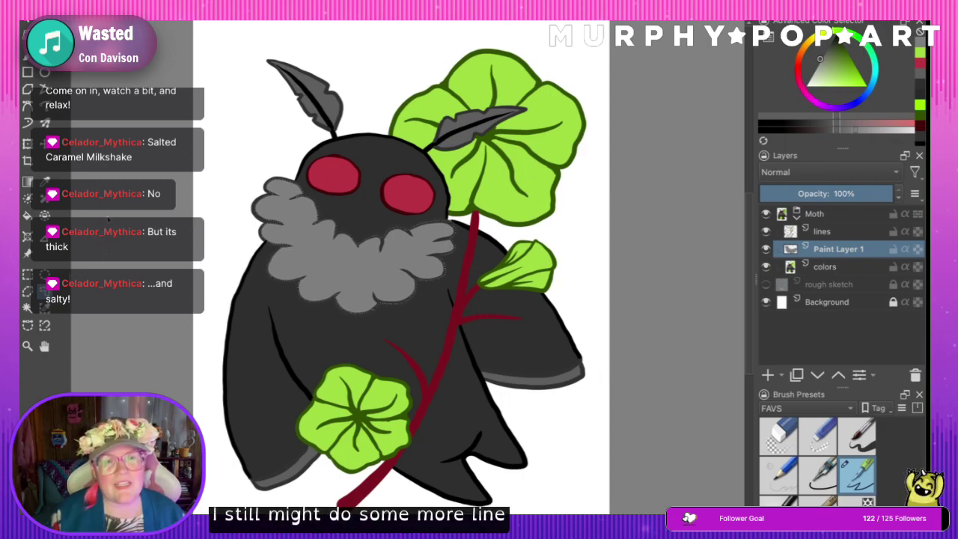
key(ctrl+z)
key(ctrl+z)
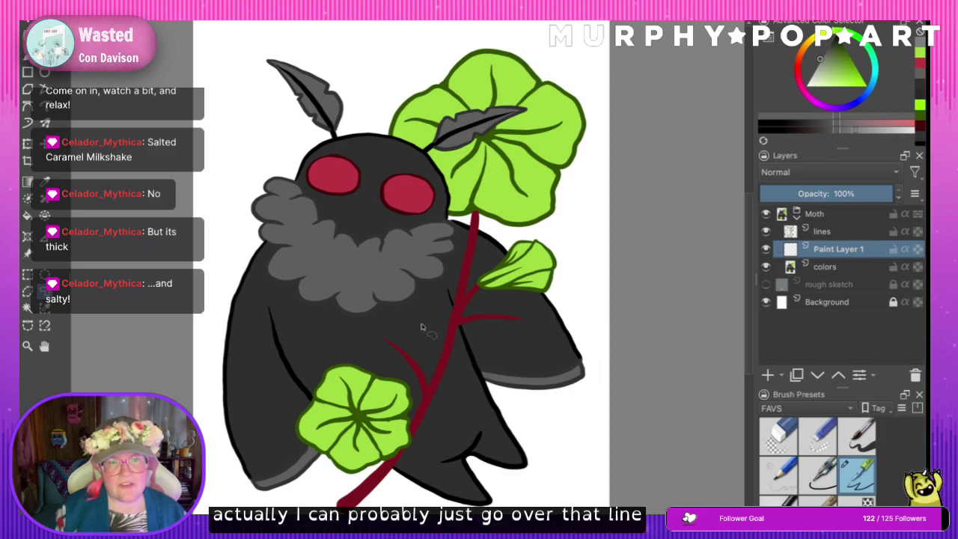
- On the lines layer, trace the upper edge of the fluffy collar in sampled black from the moth's cheek to below the eyes
click(827, 232)
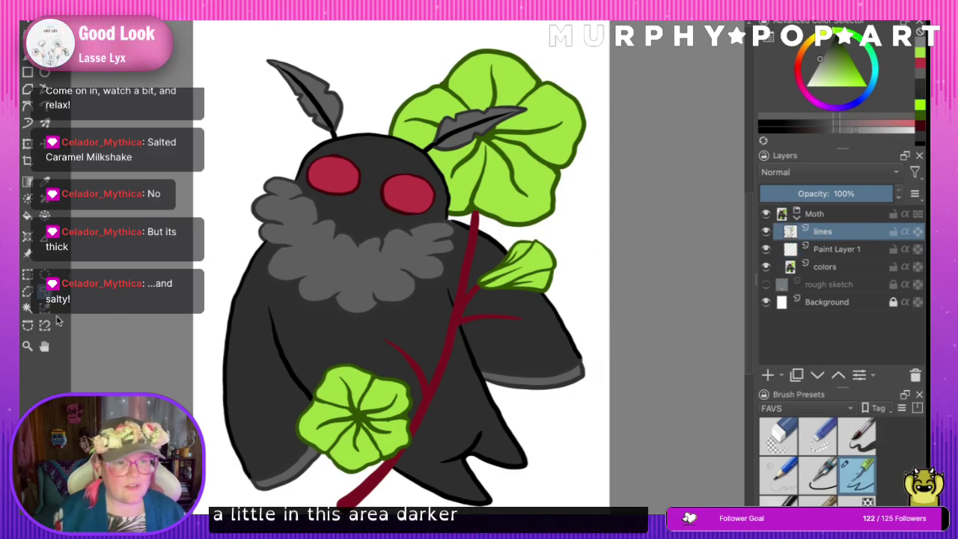
click(28, 347)
click(325, 213)
click(429, 314)
click(429, 299)
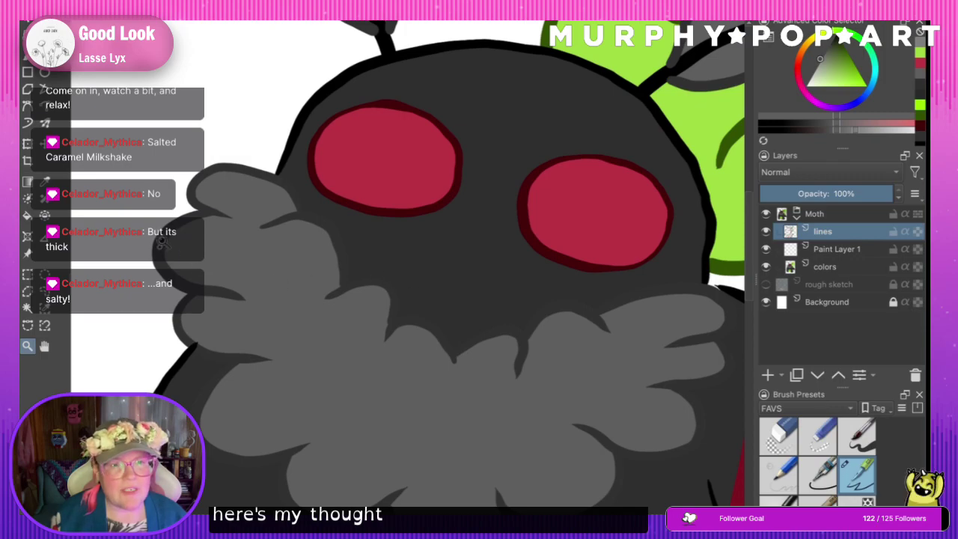
key(p)
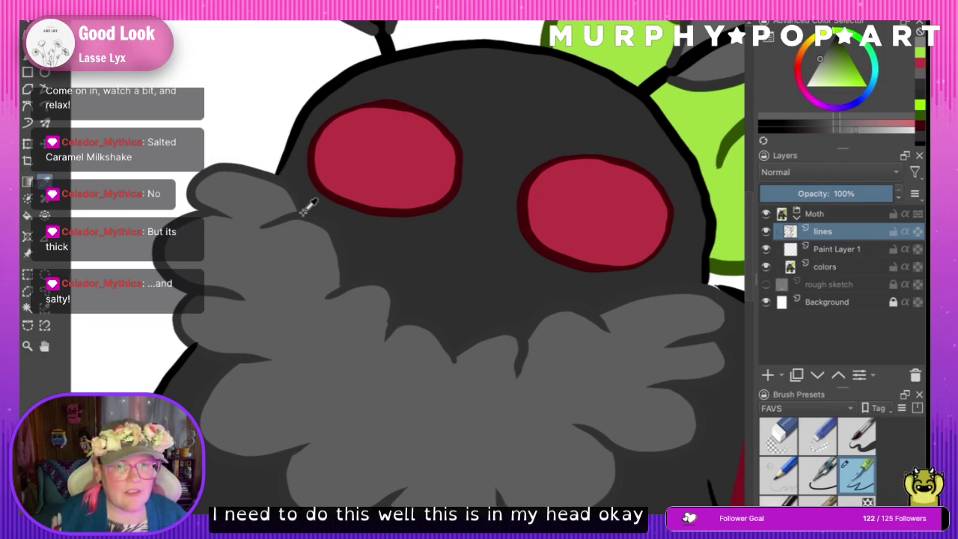
click(298, 147)
key(b)
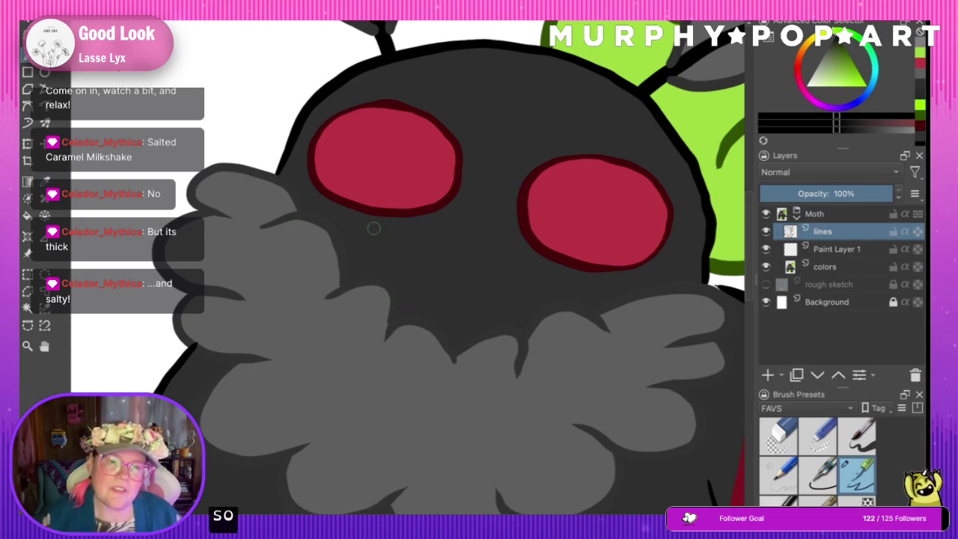
mouse_move(276, 178)
mouse_down()
mouse_move(301, 206)
mouse_move(269, 224)
mouse_move(301, 214)
mouse_move(334, 226)
mouse_move(346, 285)
mouse_move(374, 278)
mouse_move(330, 292)
mouse_move(373, 278)
mouse_move(396, 295)
mouse_move(387, 335)
mouse_move(423, 318)
mouse_move(454, 356)
mouse_move(486, 330)
mouse_move(524, 336)
mouse_move(527, 358)
mouse_up()
key(ctrl+z)
key(ctrl+z)
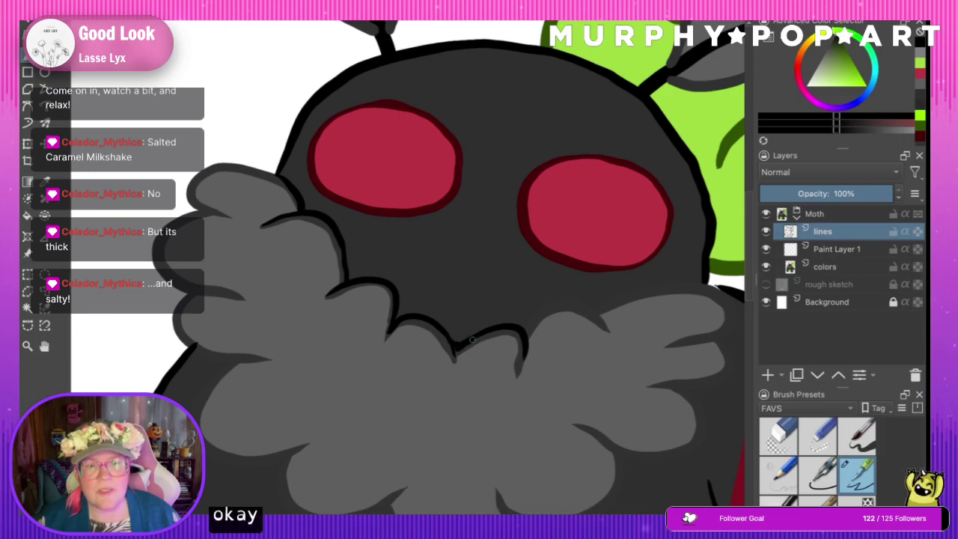
- Continue the black outline along the collar's upper edge to the shoulder behind the flower stem, redrawing strokes until they follow the tufts
mouse_move(456, 351)
mouse_down()
mouse_move(503, 328)
mouse_move(563, 326)
mouse_move(541, 315)
mouse_move(522, 335)
mouse_move(547, 305)
mouse_move(608, 318)
mouse_up()
key(ctrl+z)
key(ctrl+z)
mouse_move(521, 331)
mouse_down()
mouse_move(561, 302)
mouse_move(595, 309)
mouse_up()
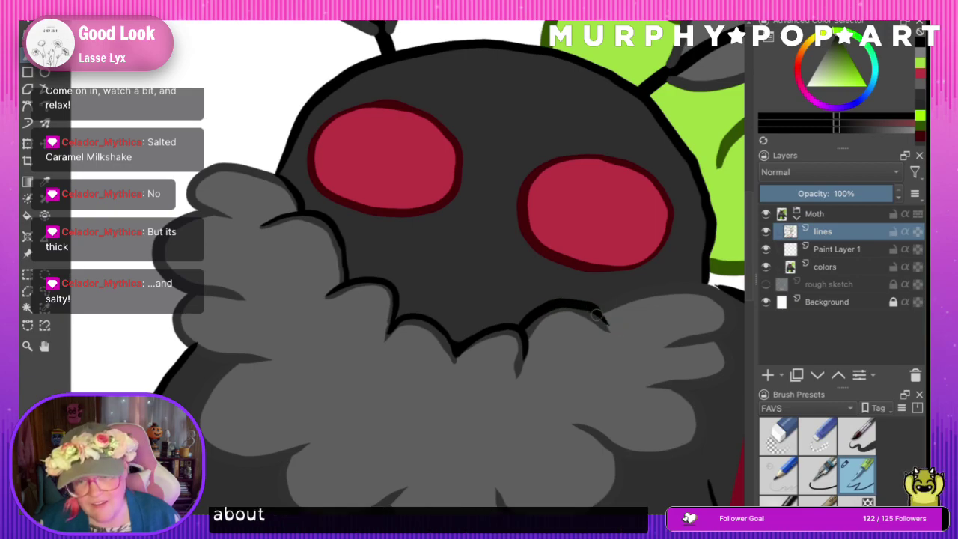
key(ctrl+z)
mouse_move(527, 320)
mouse_down()
mouse_move(559, 299)
mouse_move(590, 310)
mouse_up()
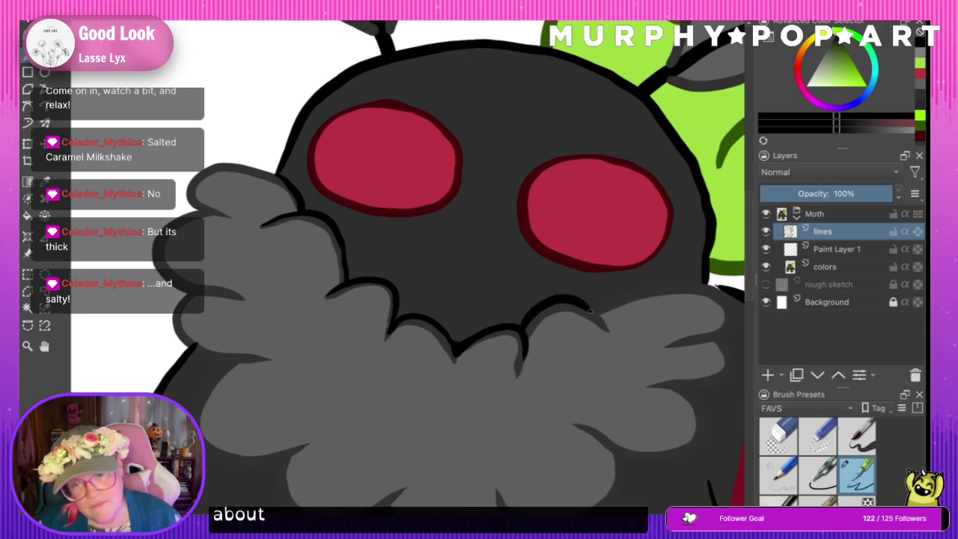
key(ctrl+z)
mouse_move(524, 327)
mouse_down()
mouse_move(554, 302)
mouse_move(589, 304)
mouse_move(611, 322)
mouse_up()
key(ctrl+z)
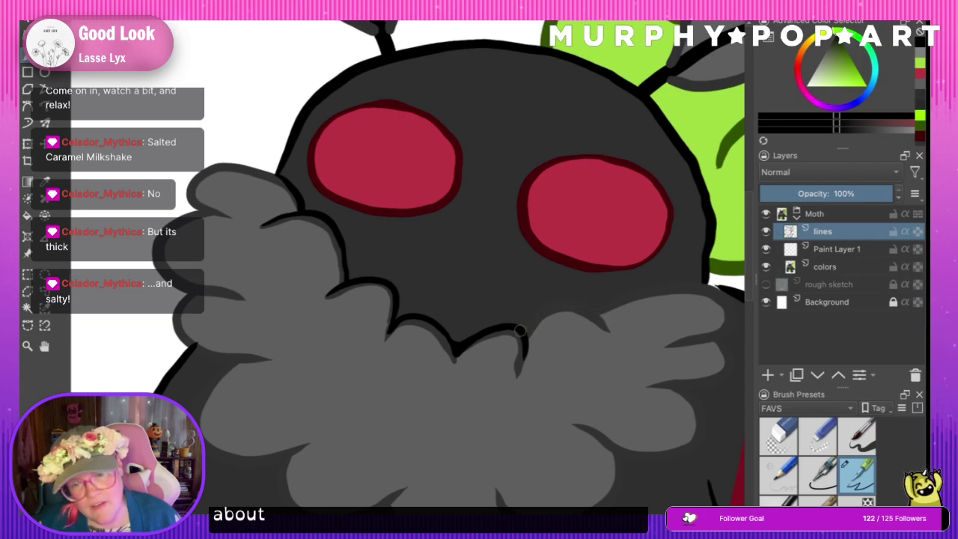
mouse_move(521, 331)
mouse_down()
mouse_move(546, 307)
mouse_move(582, 303)
mouse_move(603, 319)
mouse_move(602, 307)
mouse_move(660, 285)
mouse_move(717, 285)
mouse_up()
key(ctrl+z)
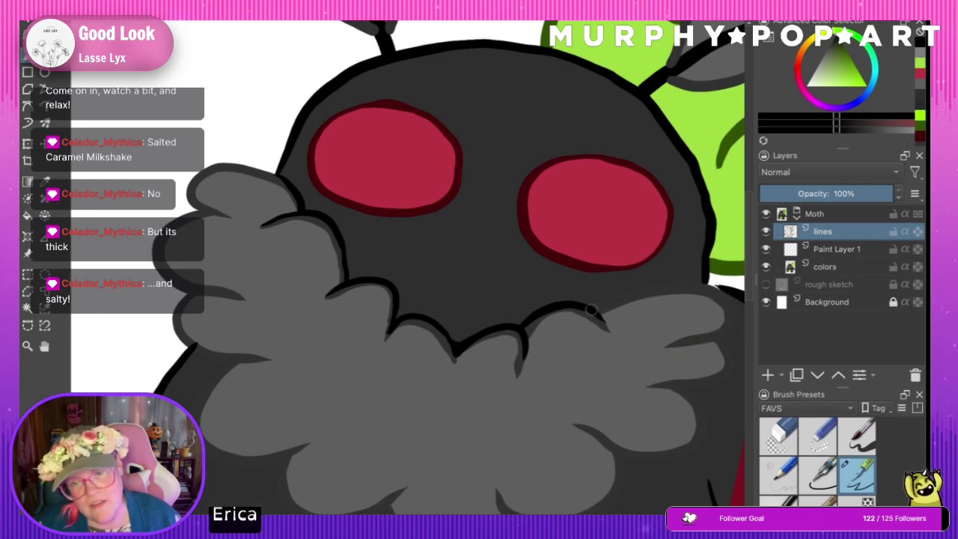
mouse_move(588, 313)
mouse_down()
mouse_move(689, 282)
mouse_move(727, 289)
mouse_up()
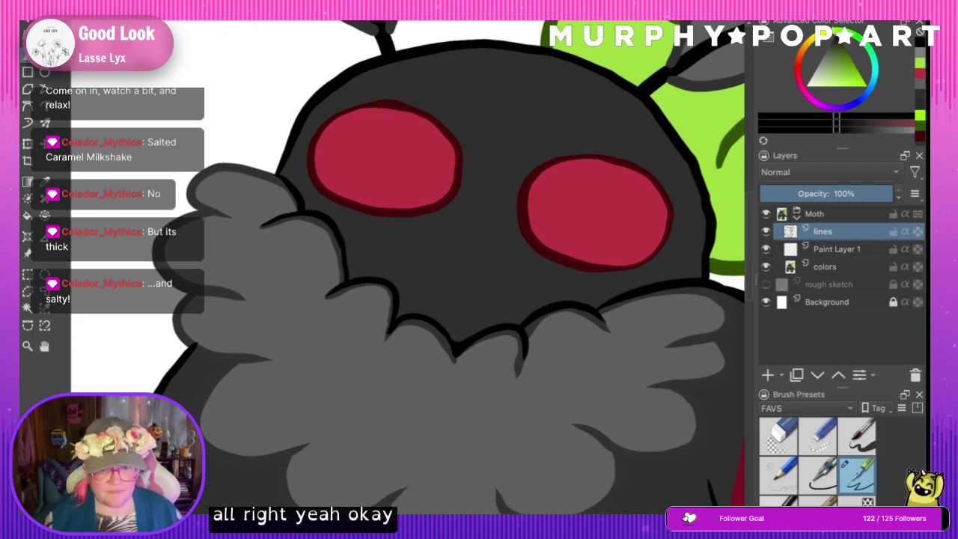
- Outline in black the lower edge of the collar tufts on the side away from the flower stem, redoing one stroke
drag(465, 520, 492, 520)
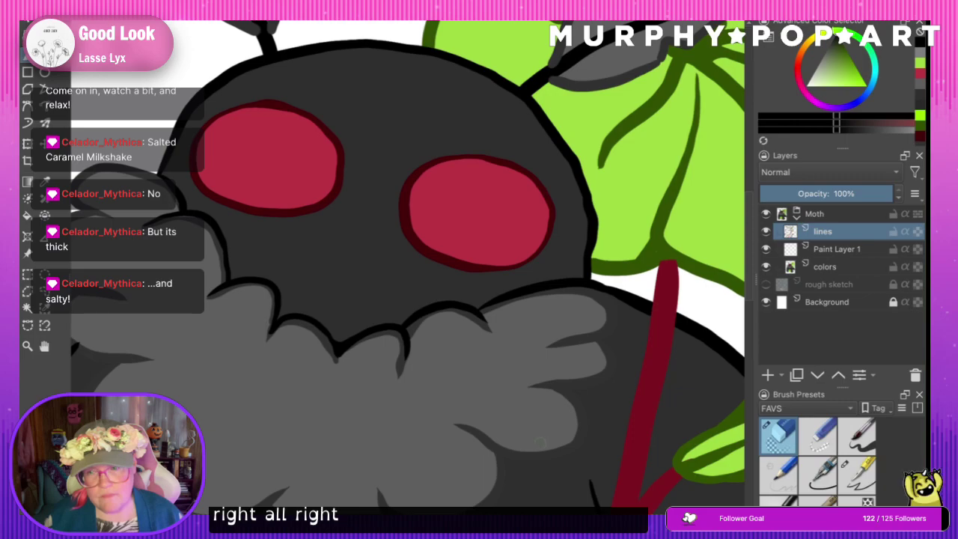
scroll(591, 336, down, 6)
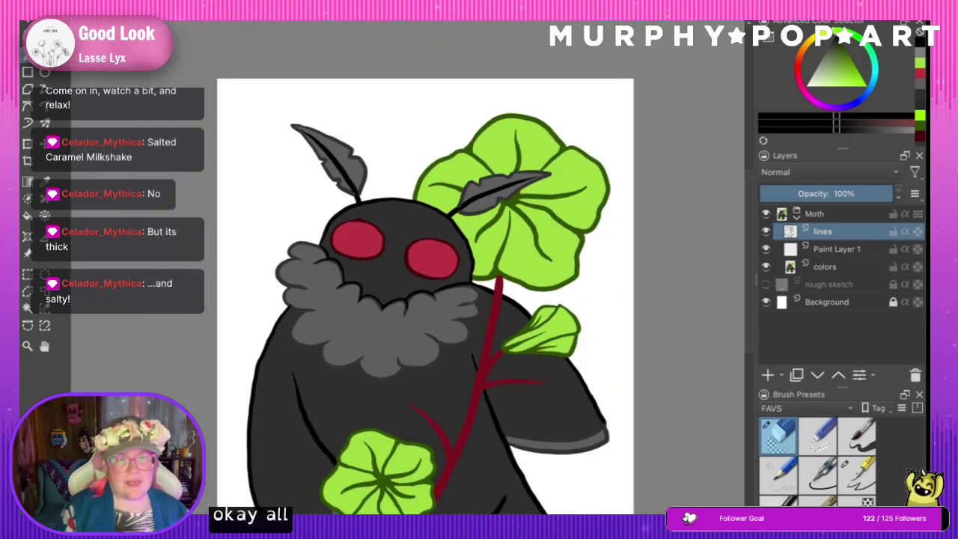
scroll(590, 337, up, 6)
click(45, 348)
drag(241, 393, 406, 341)
click(28, 56)
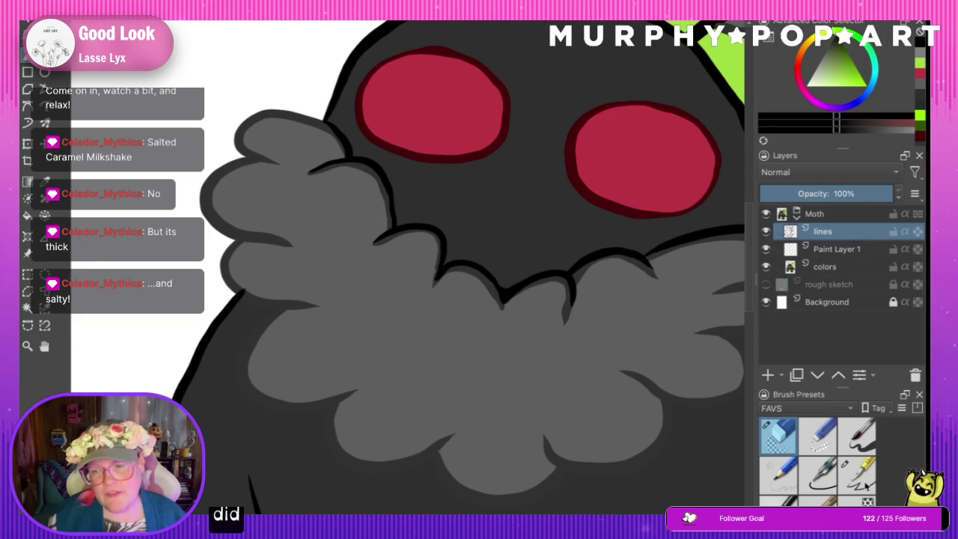
click(863, 481)
drag(250, 296, 281, 302)
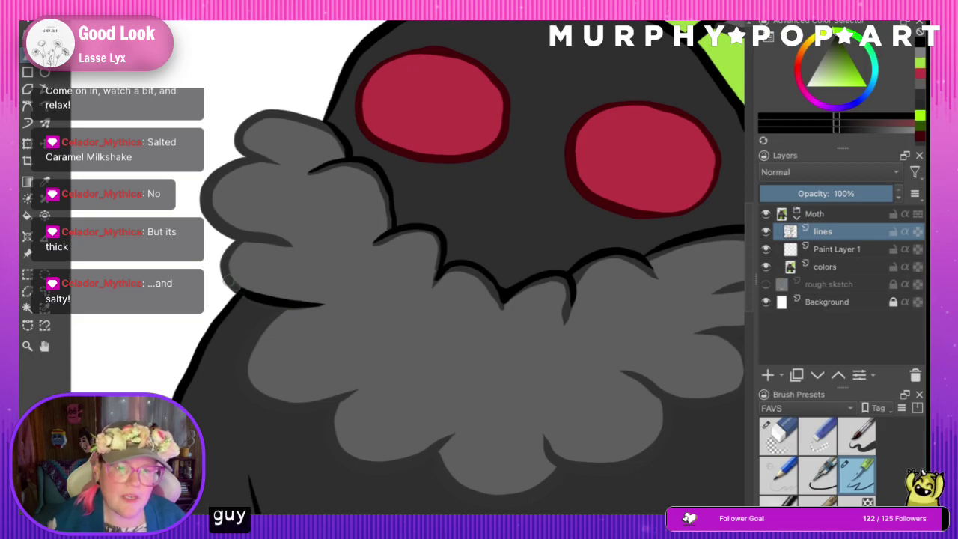
mouse_move(239, 290)
mouse_down()
mouse_move(272, 304)
mouse_move(239, 358)
mouse_move(235, 386)
mouse_up()
key(ctrl+z)
mouse_move(277, 308)
mouse_down()
mouse_move(241, 357)
mouse_move(244, 390)
mouse_move(287, 412)
mouse_move(342, 397)
mouse_move(321, 420)
mouse_move(334, 405)
mouse_move(326, 436)
mouse_move(335, 456)
mouse_move(377, 473)
mouse_move(438, 448)
mouse_up()
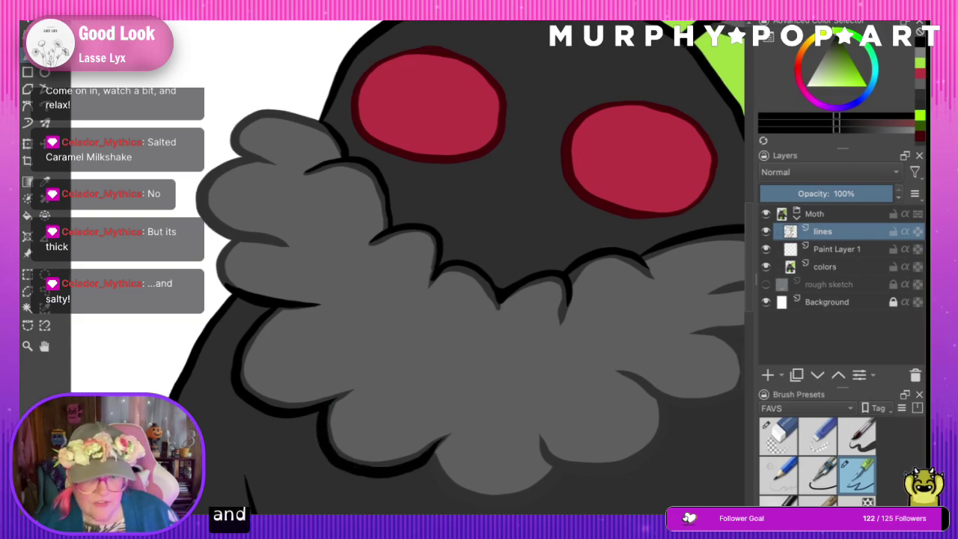
- Outline in black the collar's bottom tuft and the remaining tufts beside the flower stem up to the shoulder
scroll(408, 266, right, 3)
mouse_move(288, 473)
mouse_down()
mouse_move(337, 502)
mouse_move(395, 497)
mouse_move(414, 460)
mouse_move(397, 458)
mouse_move(427, 473)
mouse_move(455, 471)
mouse_move(513, 428)
mouse_up()
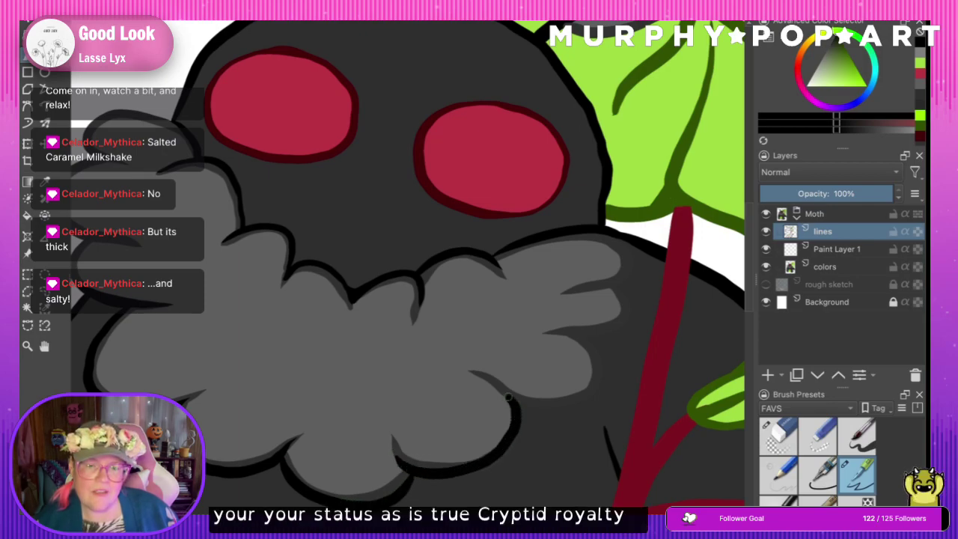
mouse_move(574, 333)
mouse_down()
mouse_move(602, 360)
mouse_move(604, 384)
mouse_move(587, 399)
mouse_move(515, 404)
mouse_up()
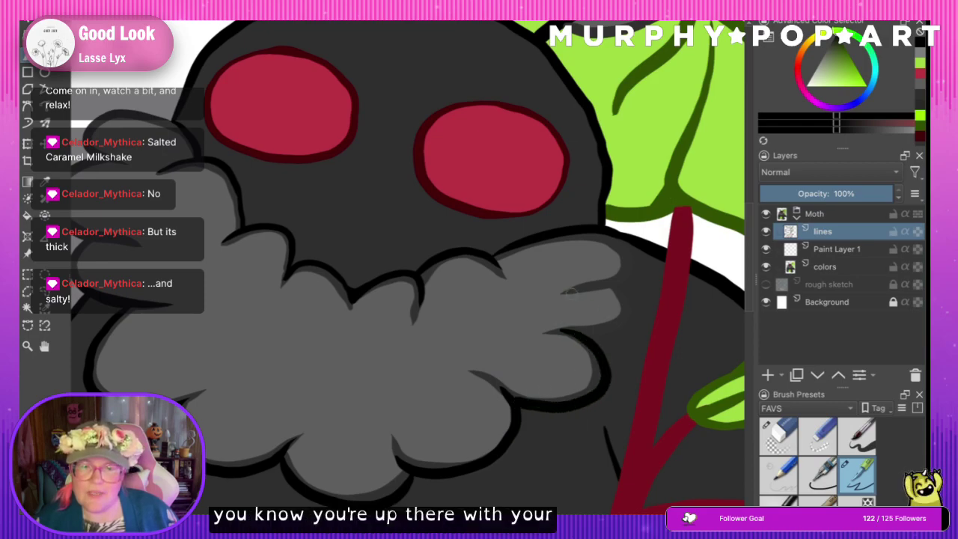
mouse_move(571, 292)
mouse_down()
mouse_move(623, 298)
mouse_move(616, 322)
mouse_move(564, 322)
mouse_move(610, 286)
mouse_move(627, 300)
mouse_move(616, 322)
mouse_move(575, 332)
mouse_up()
key(ctrl+z)
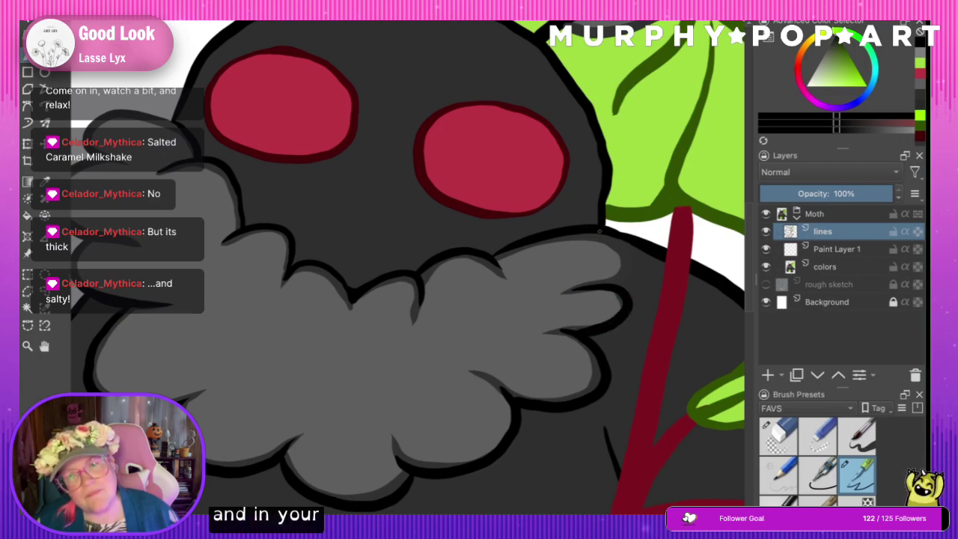
mouse_move(599, 232)
mouse_down()
mouse_move(633, 252)
mouse_move(609, 284)
mouse_up()
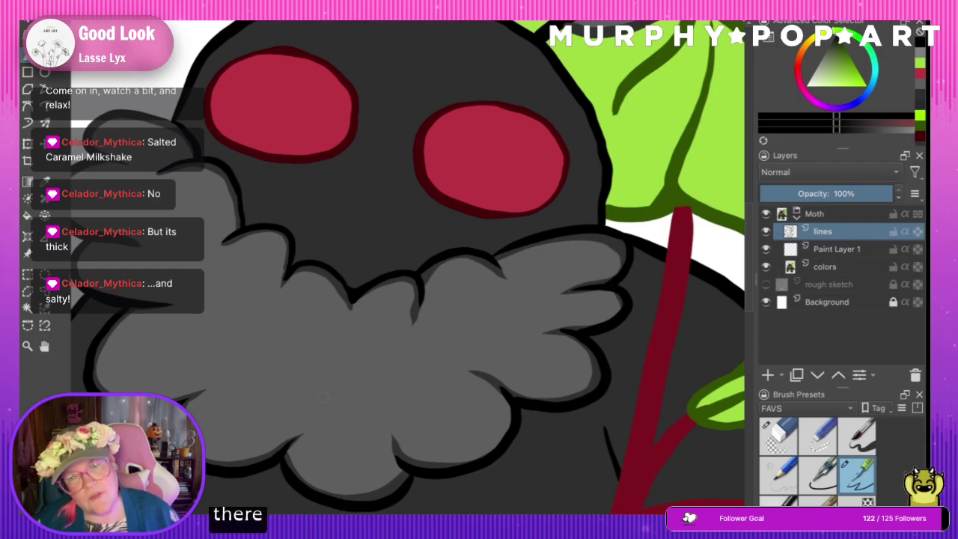
key(ctrl+minus)
key(ctrl+minus)
key(ctrl+minus)
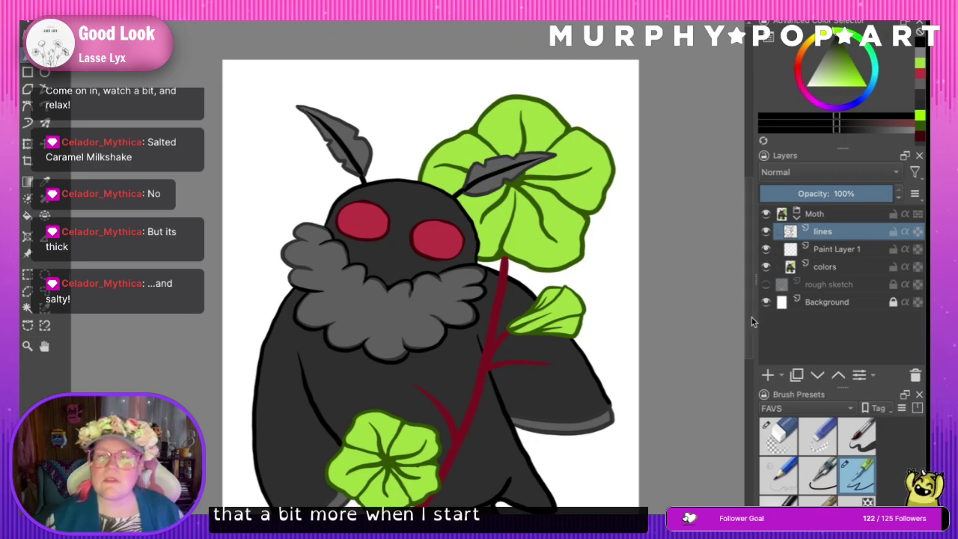
scroll(753, 321, down, 3)
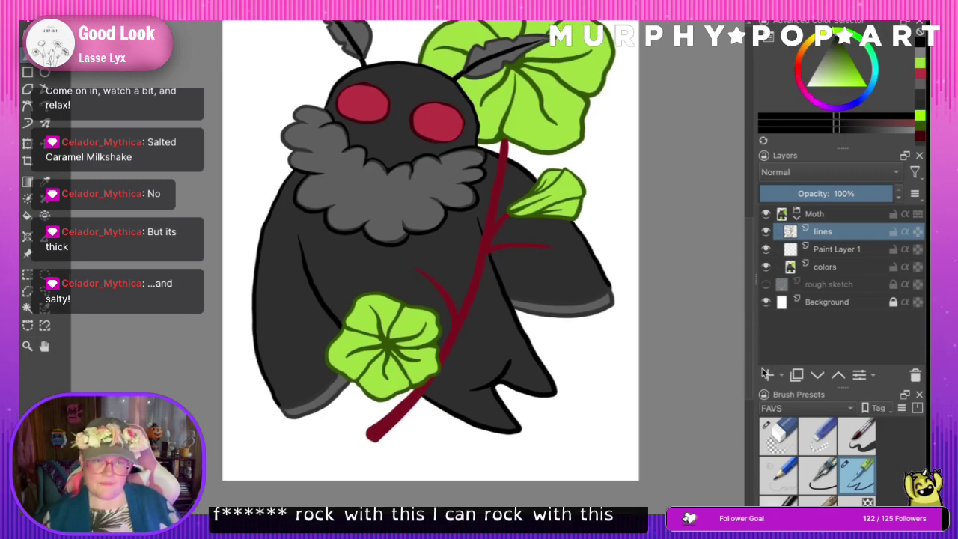
scroll(764, 373, up, 2)
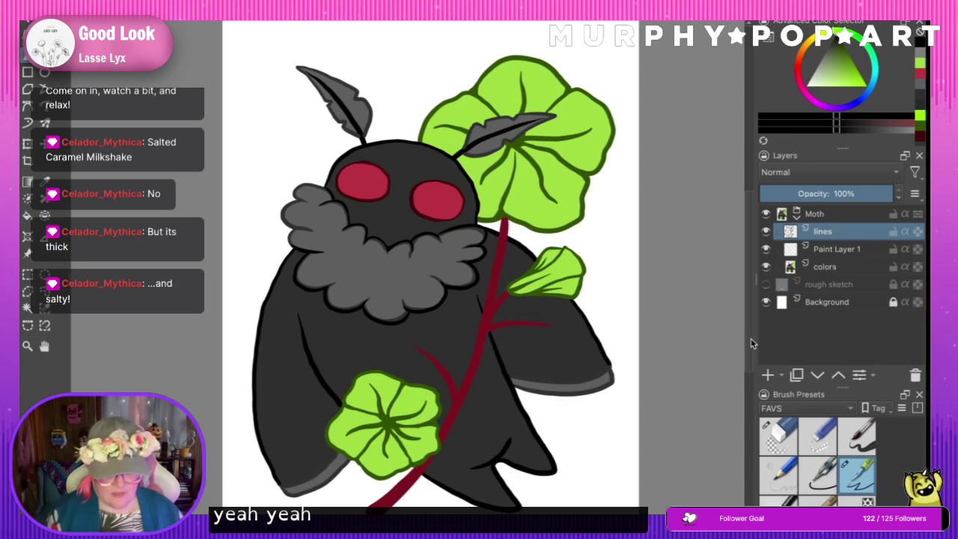
- On the lines layer, draw a black line along the inner edge of the grey hem on the wing beside the lower flower
key(ctrl+plus)
key(ctrl+plus)
scroll(749, 332, down, 6)
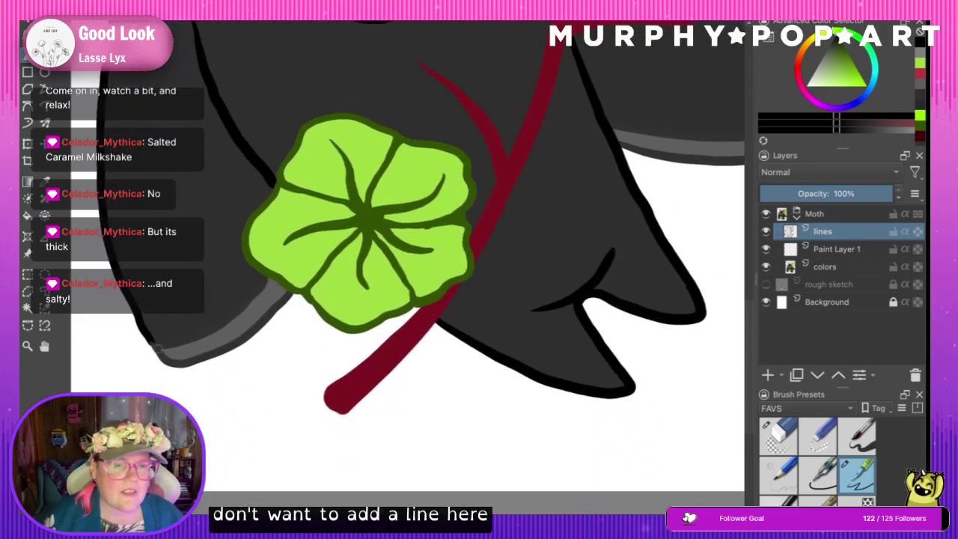
mouse_move(154, 345)
mouse_down()
mouse_move(203, 334)
mouse_move(241, 310)
mouse_up()
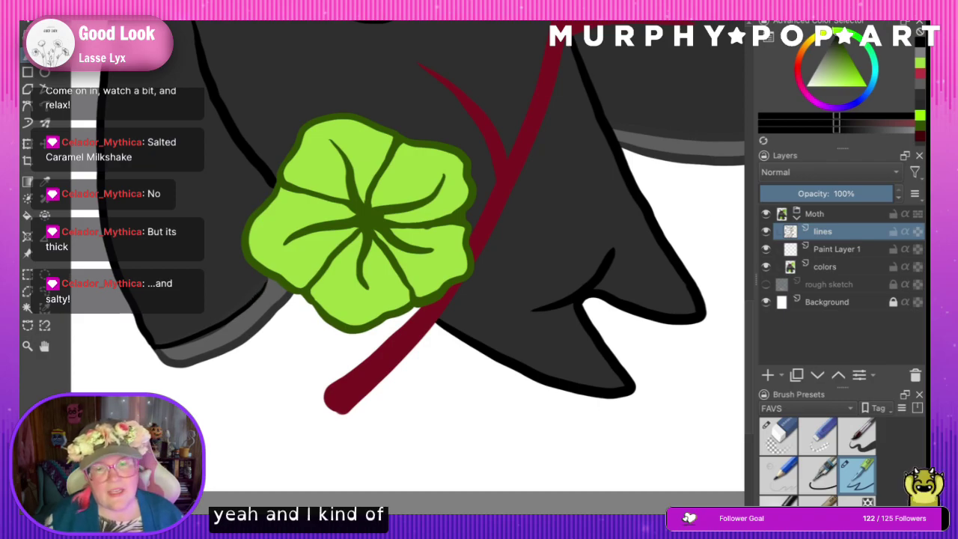
- Draw a black line along the inner edge of the other wing's grey hem and extend the black outline around both wings' outer hem corners
scroll(736, 251, right, 6)
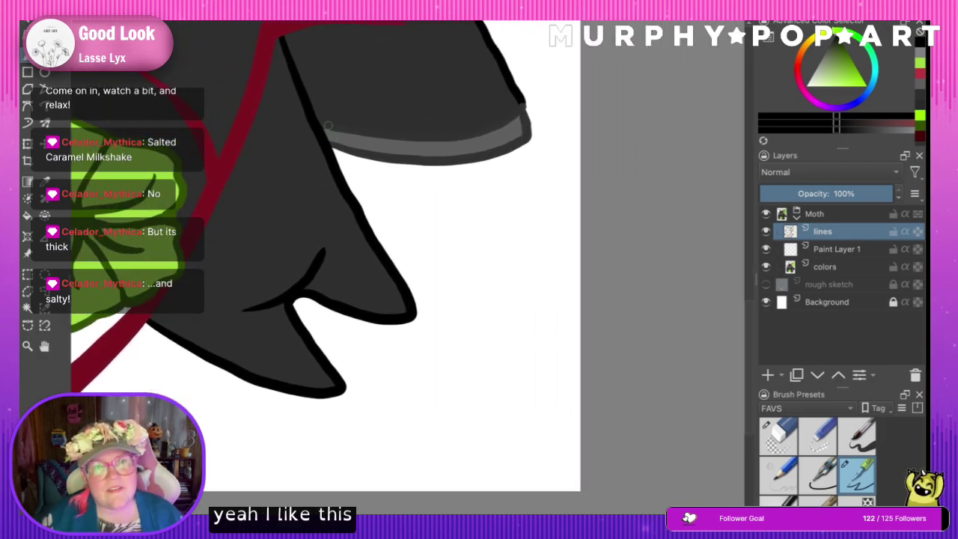
mouse_move(327, 126)
mouse_down()
mouse_move(438, 136)
mouse_move(498, 124)
mouse_move(524, 102)
mouse_up()
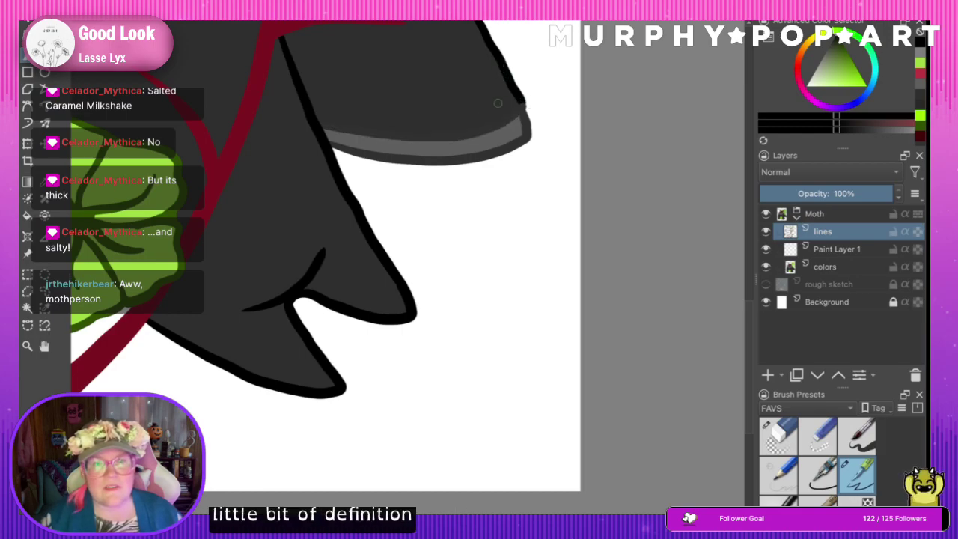
drag(325, 129, 461, 139)
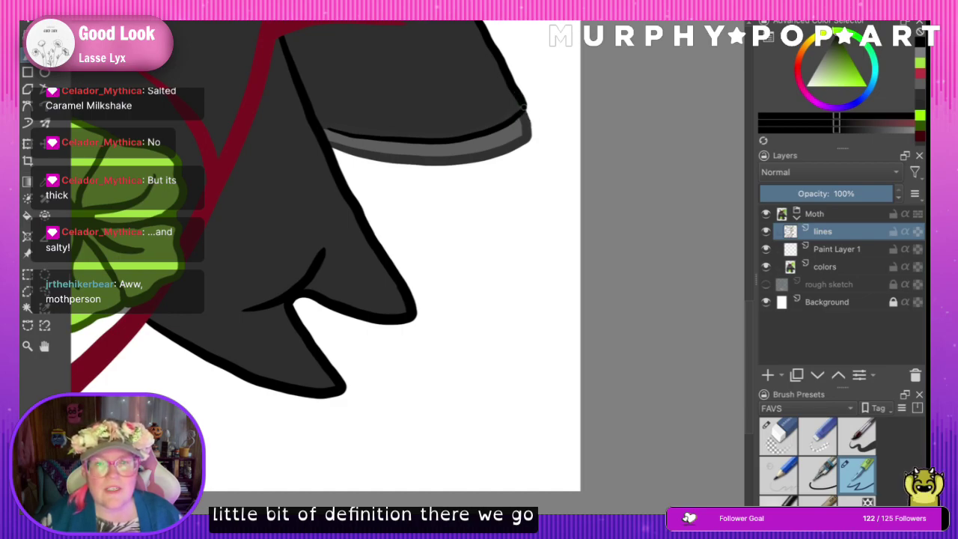
drag(522, 106, 529, 138)
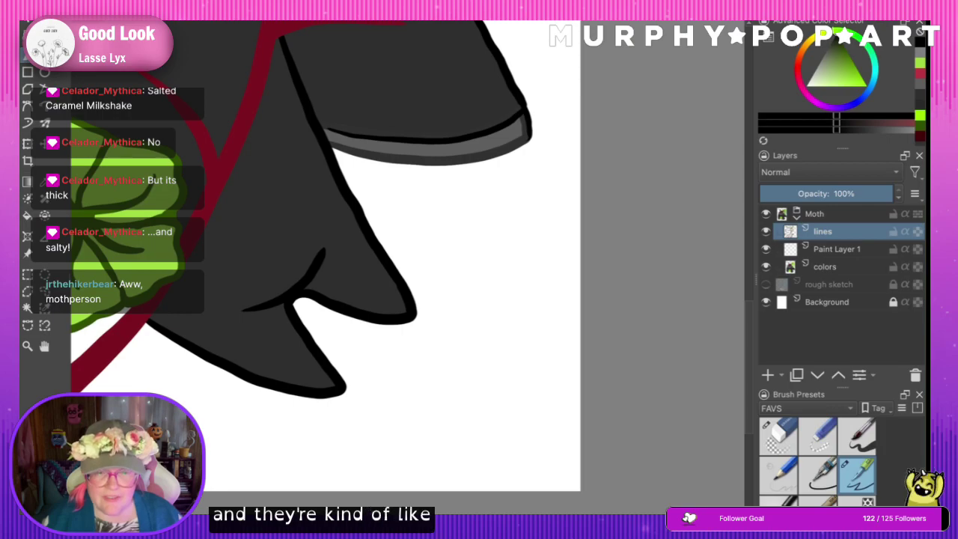
scroll(408, 256, left, 10)
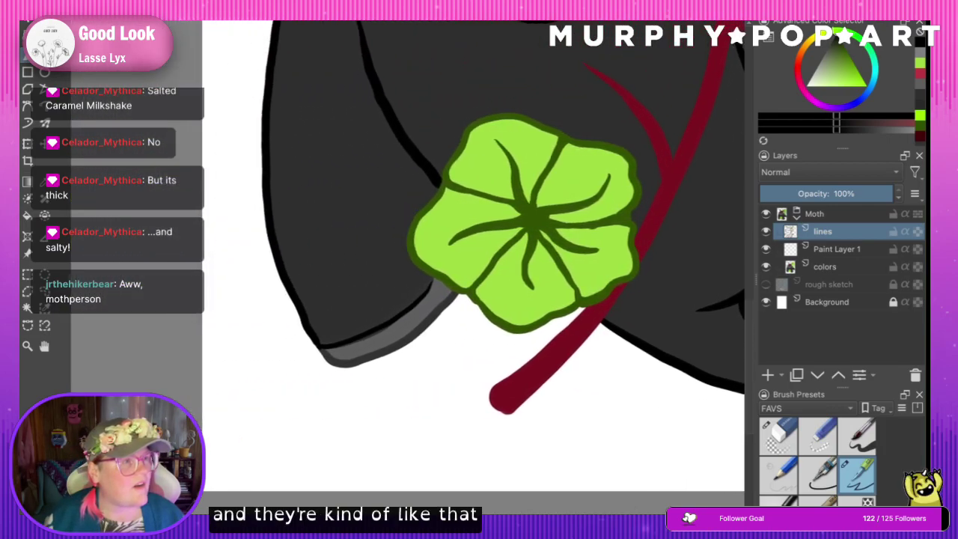
scroll(473, 256, left, 1)
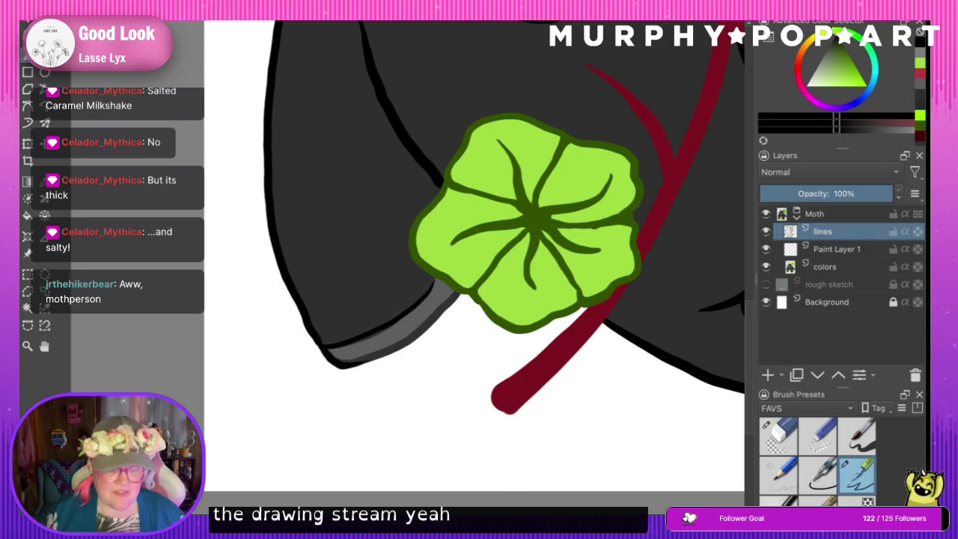
- Review the whole moth drawing with the outlined wing hems
scroll(410, 284, down, 3)
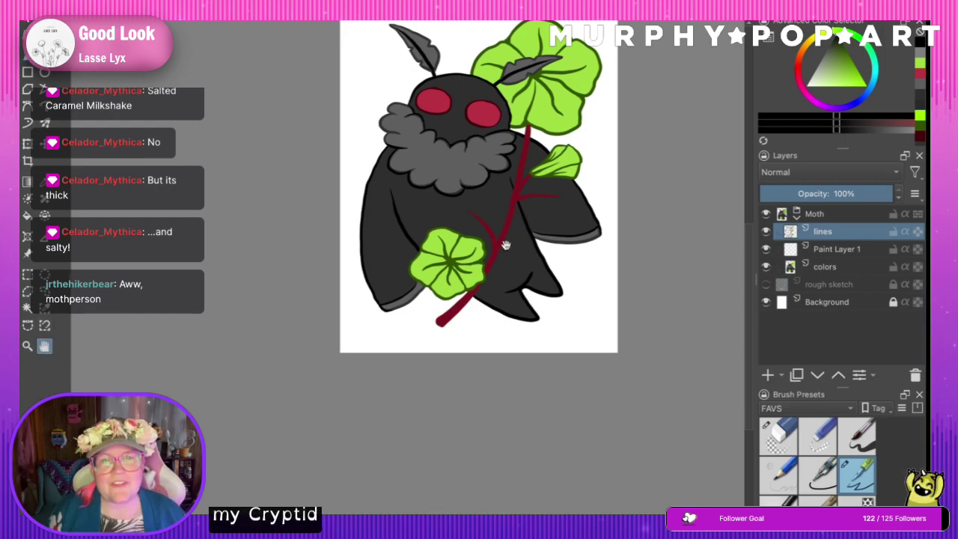
mouse_move(505, 244)
mouse_down()
mouse_move(423, 314)
mouse_move(420, 323)
mouse_move(442, 331)
mouse_up()
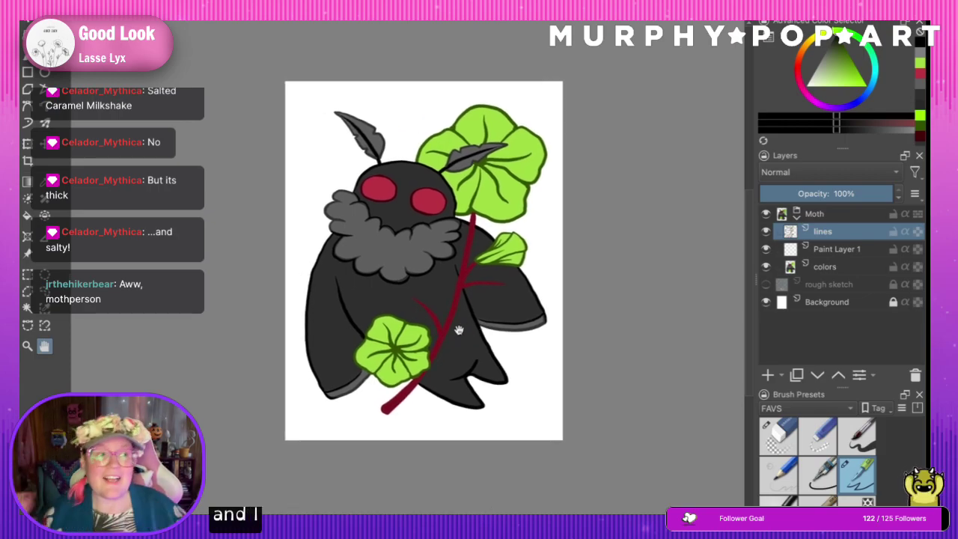
click(26, 346)
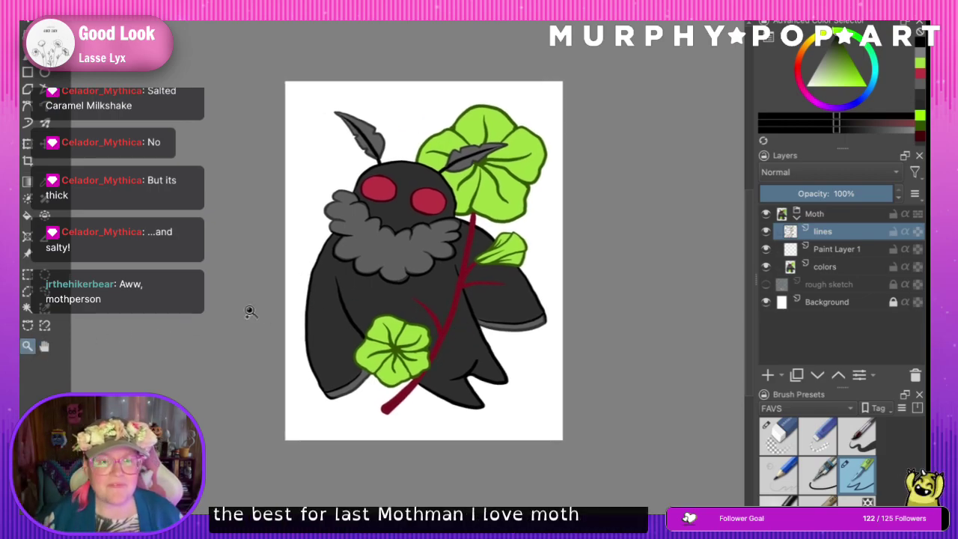
click(399, 269)
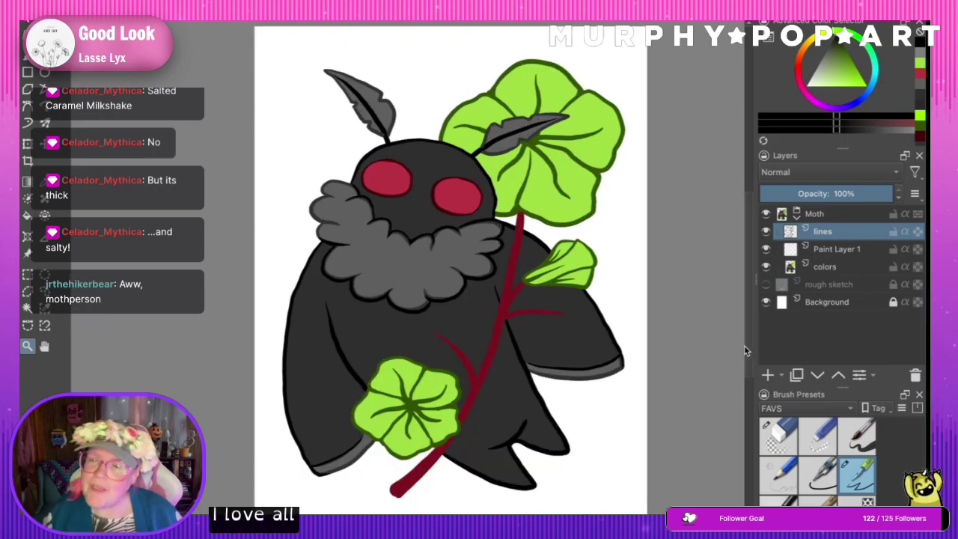
mouse_move(747, 346)
mouse_down()
mouse_move(751, 360)
mouse_move(757, 345)
mouse_up()
scroll(756, 350, up, 2)
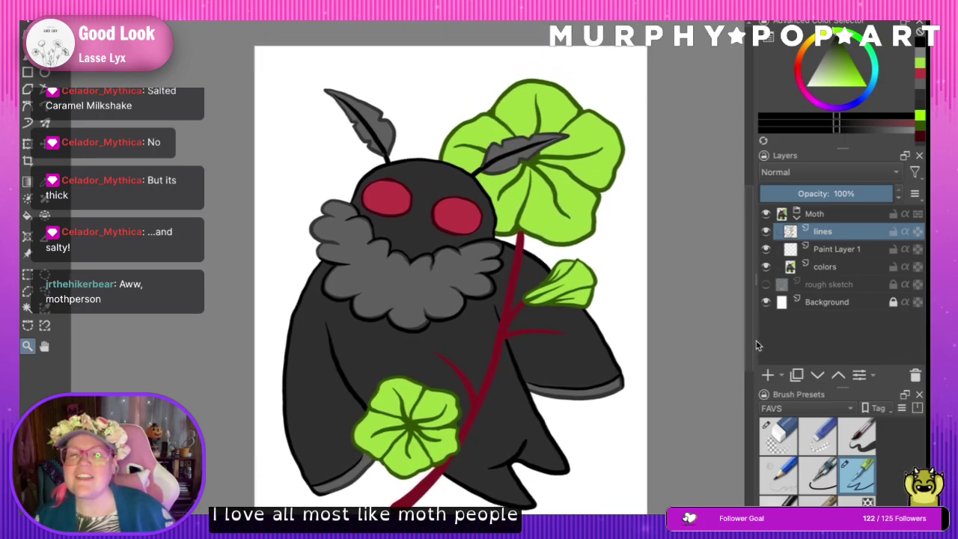
scroll(756, 350, down, 2)
- Sample the dark green outline colour and thicken the half-open flower's upper and lower edges, redrawing the upper stroke until it follows the petal
click(404, 299)
click(404, 299)
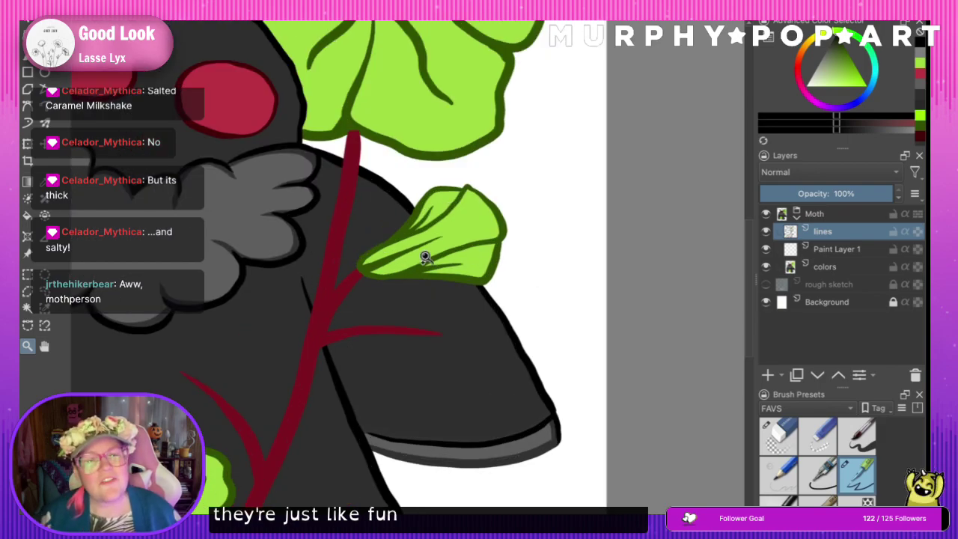
click(424, 252)
key(b)
ctrl+click(437, 195)
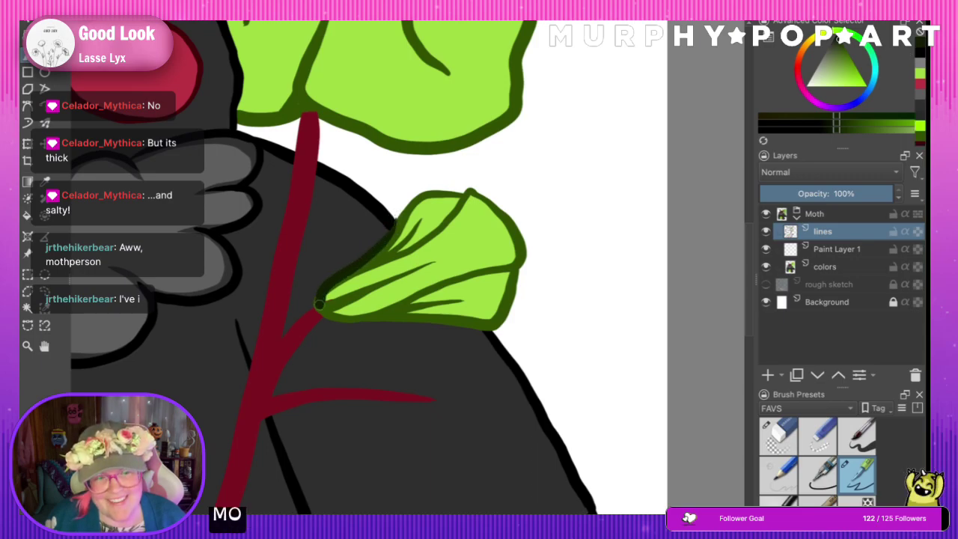
key(ctrl+z)
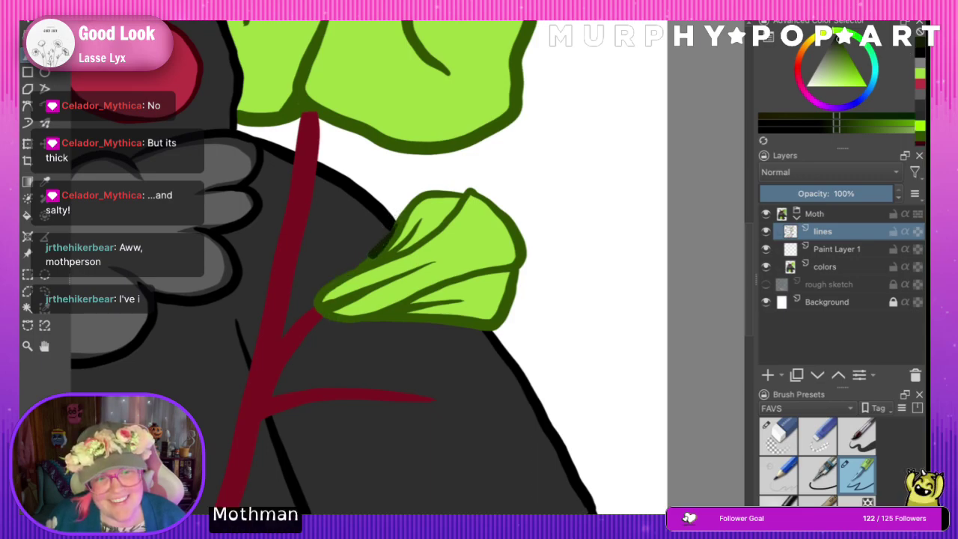
drag(373, 253, 393, 223)
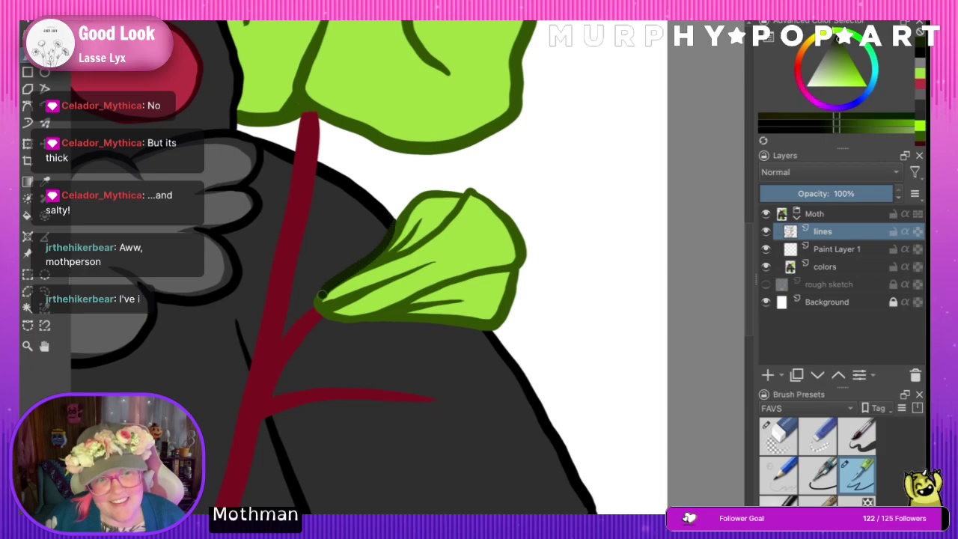
drag(320, 307, 396, 225)
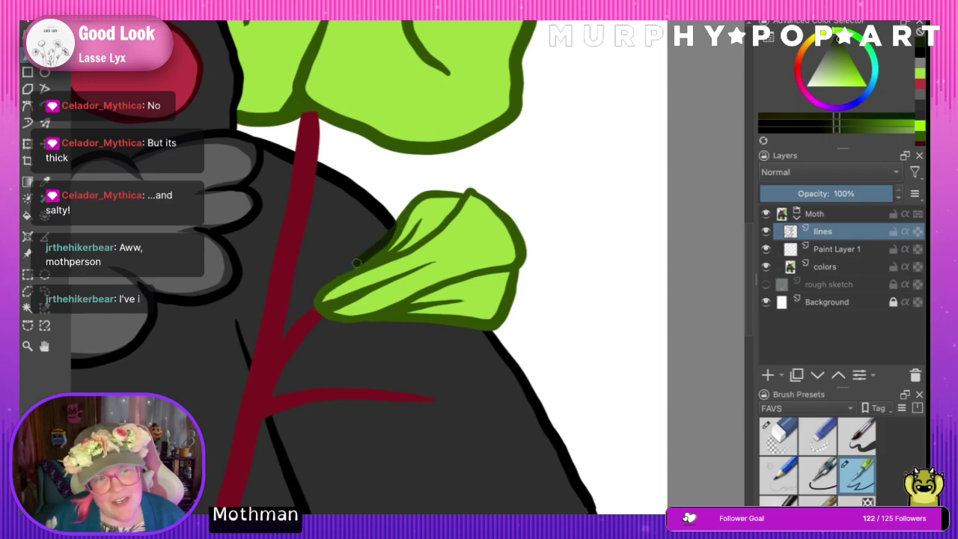
drag(316, 311, 494, 331)
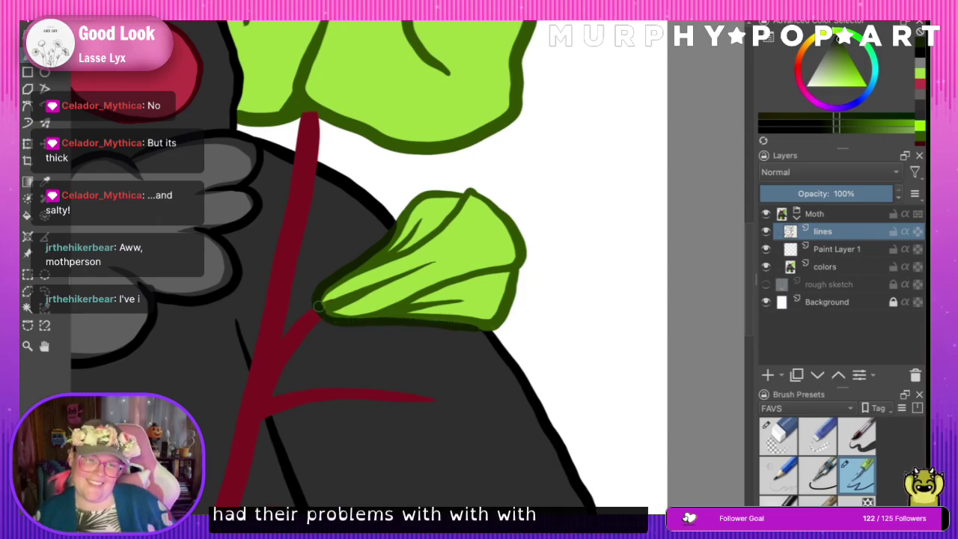
- Strengthen the dark green veins inside the half-open flower near its base, undoing and redrawing the fold line along the upper petal
drag(323, 309, 422, 284)
key(ctrl+z)
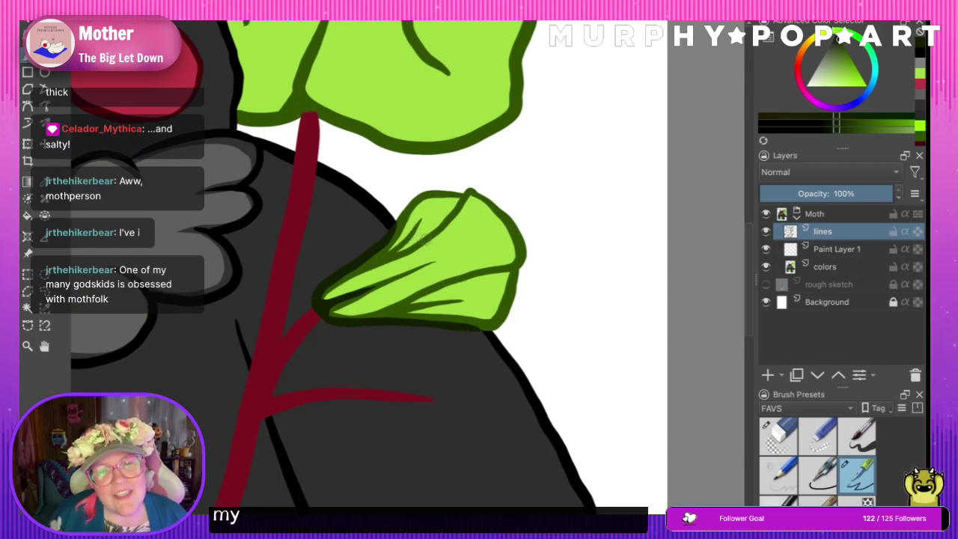
drag(429, 238, 381, 261)
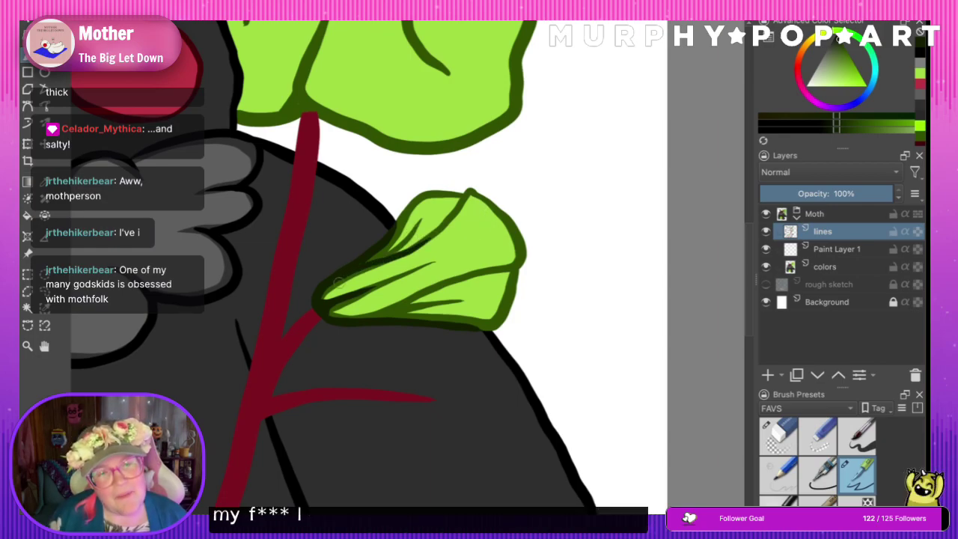
key(ctrl+z)
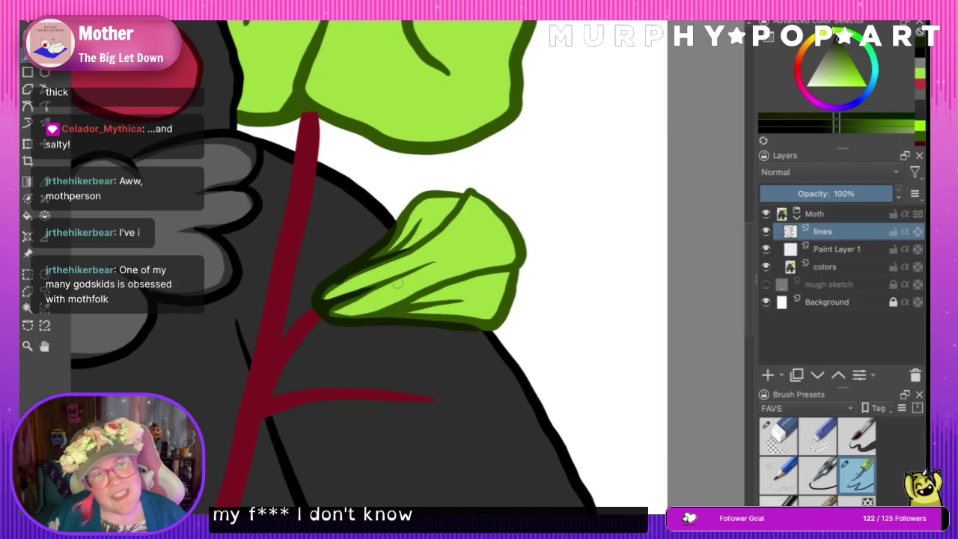
drag(401, 251, 339, 282)
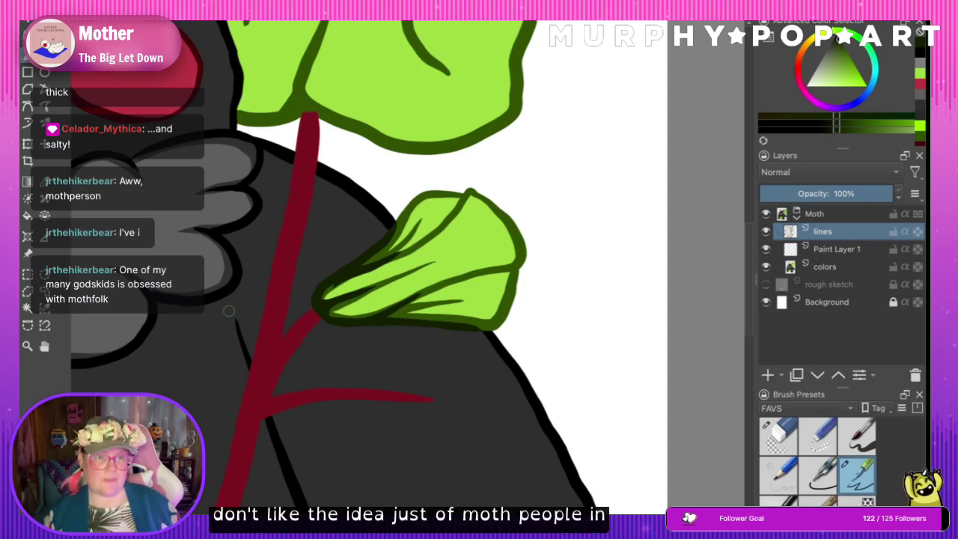
- Examine the overall line work and colours of the moth and flowers from a distance and close up
key(minus)
key(minus)
key(minus)
key(minus)
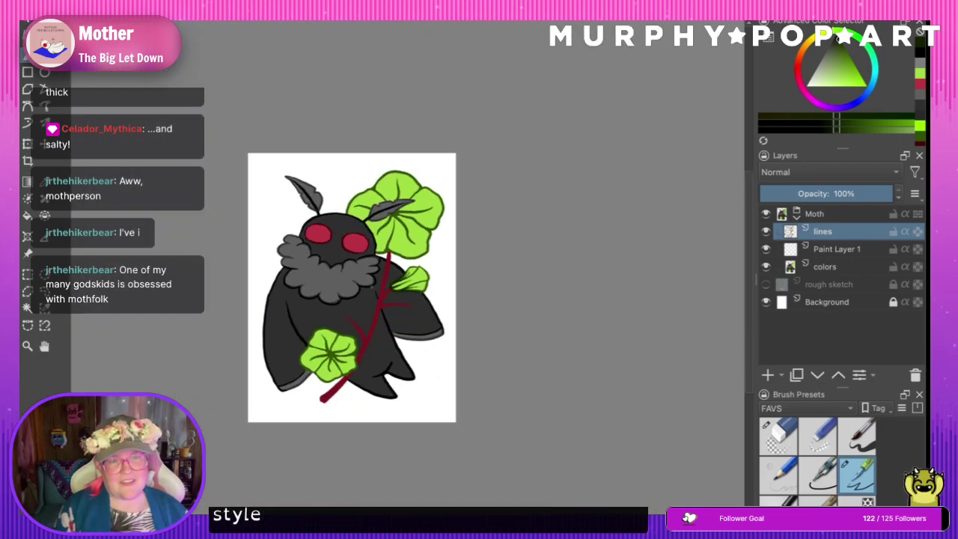
key(plus)
key(plus)
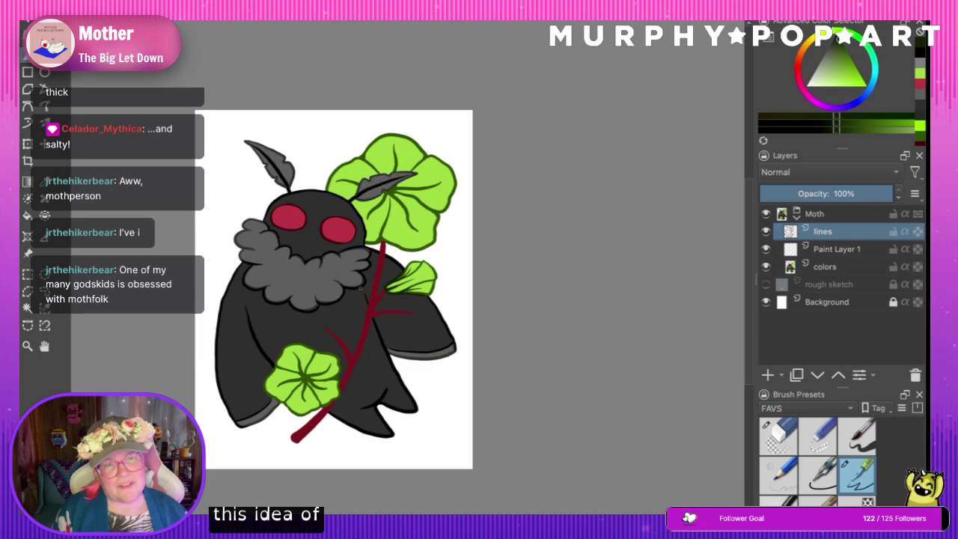
key(plus)
key(minus)
key(minus)
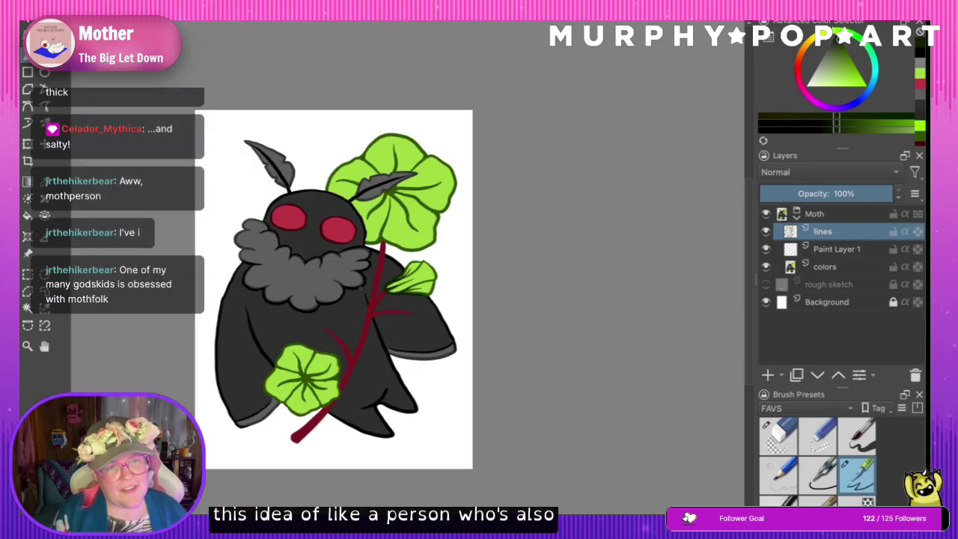
key(minus)
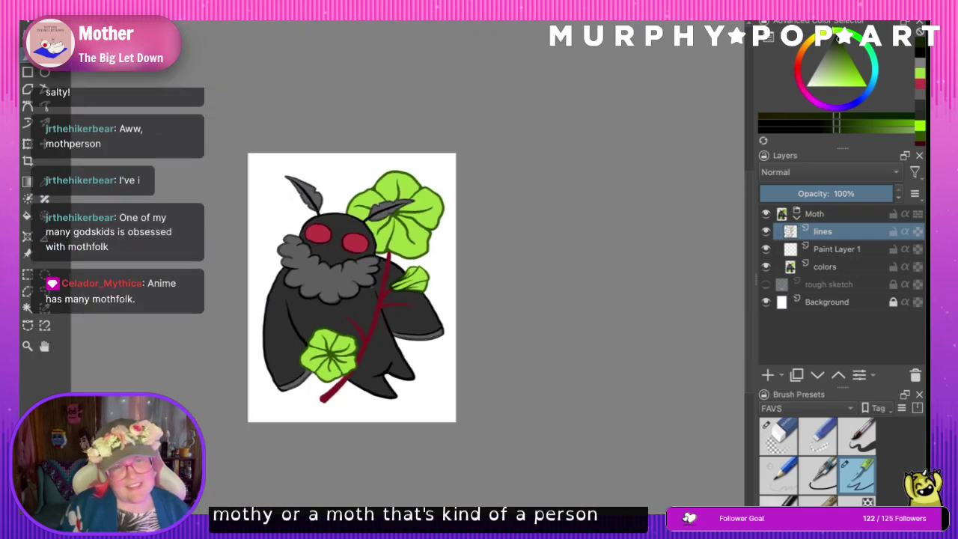
key(plus)
key(plus)
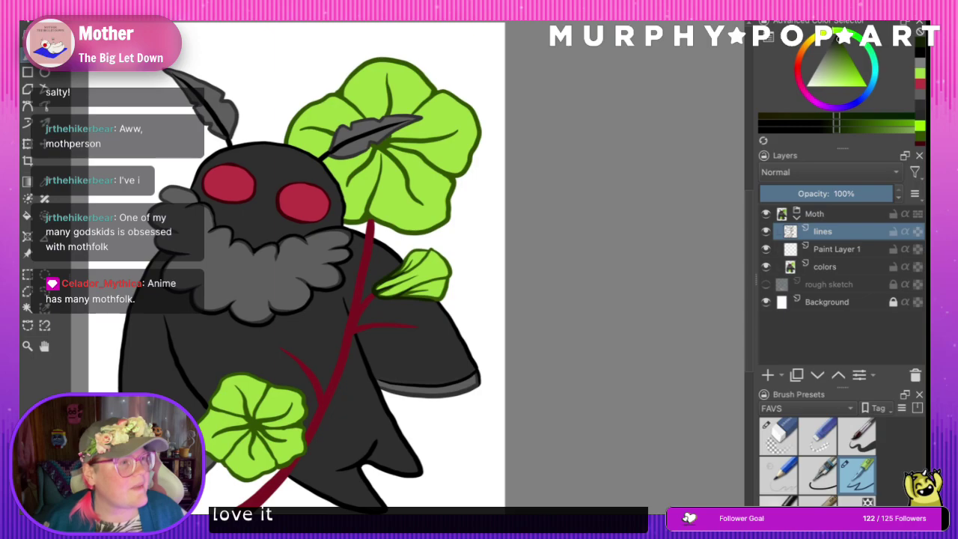
click(44, 346)
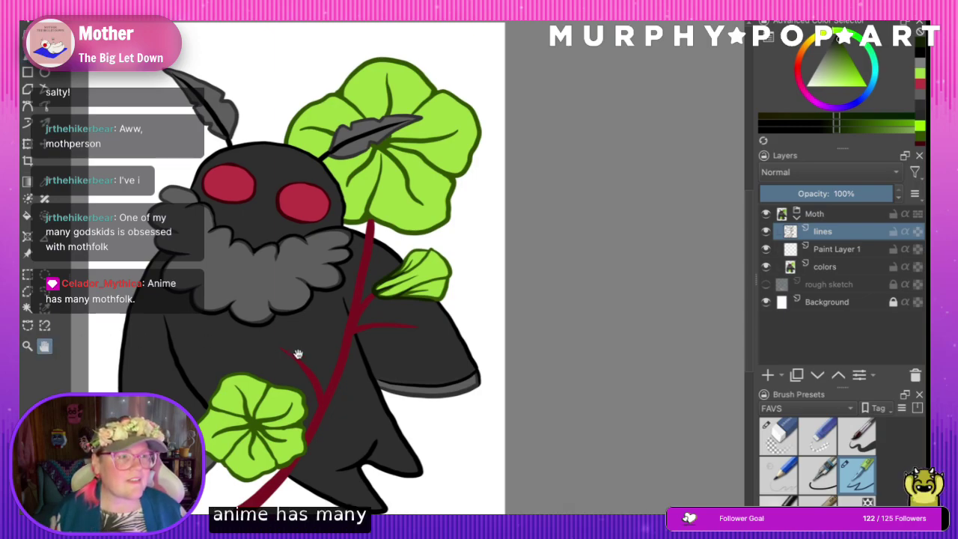
drag(277, 375, 400, 365)
key(ctrl+minus)
key(ctrl+minus)
key(ctrl+minus)
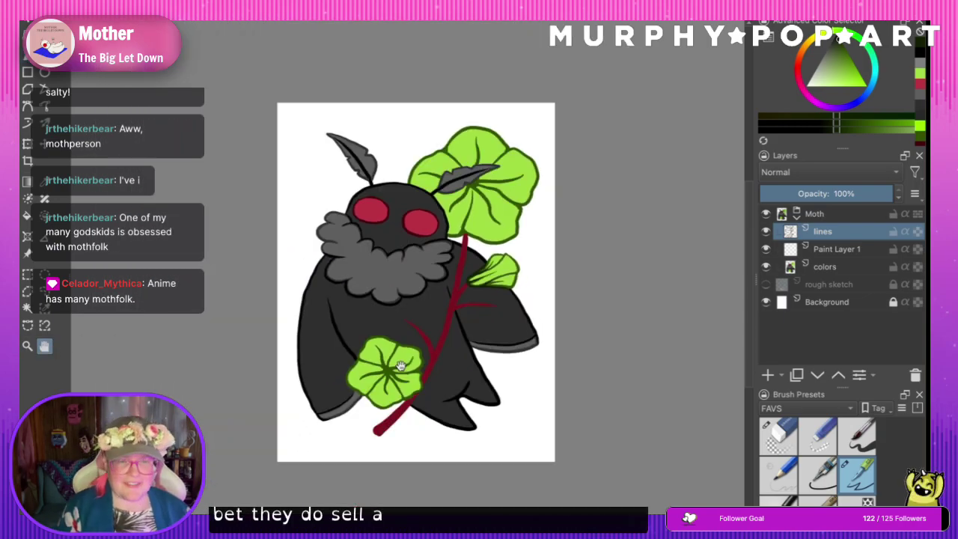
key(plus)
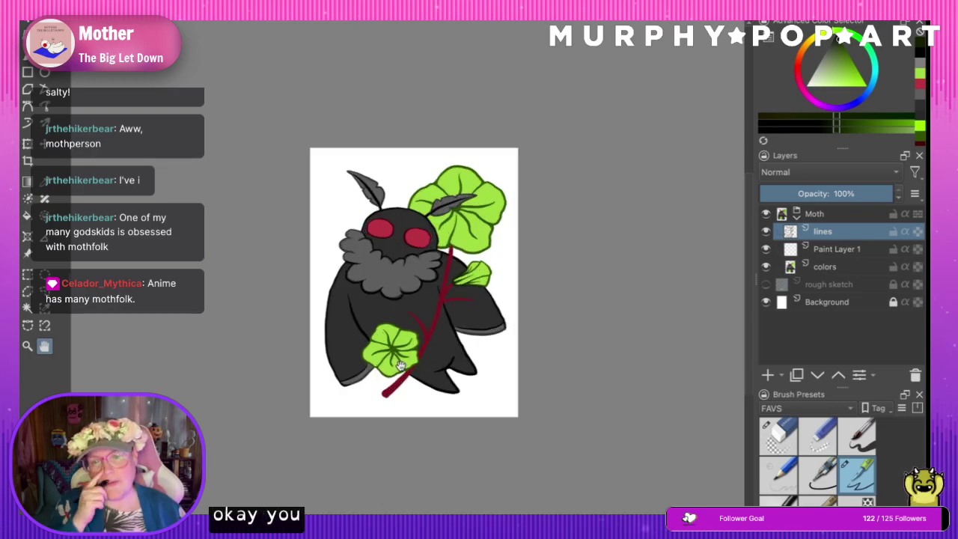
key(plus)
key(plus)
key(plus)
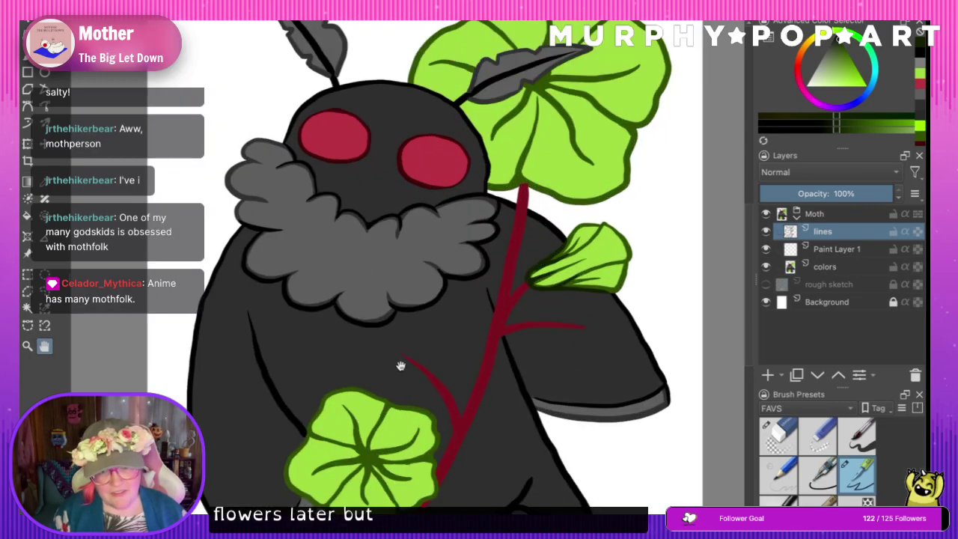
key(minus)
key(minus)
key(plus)
key(plus)
key(plus)
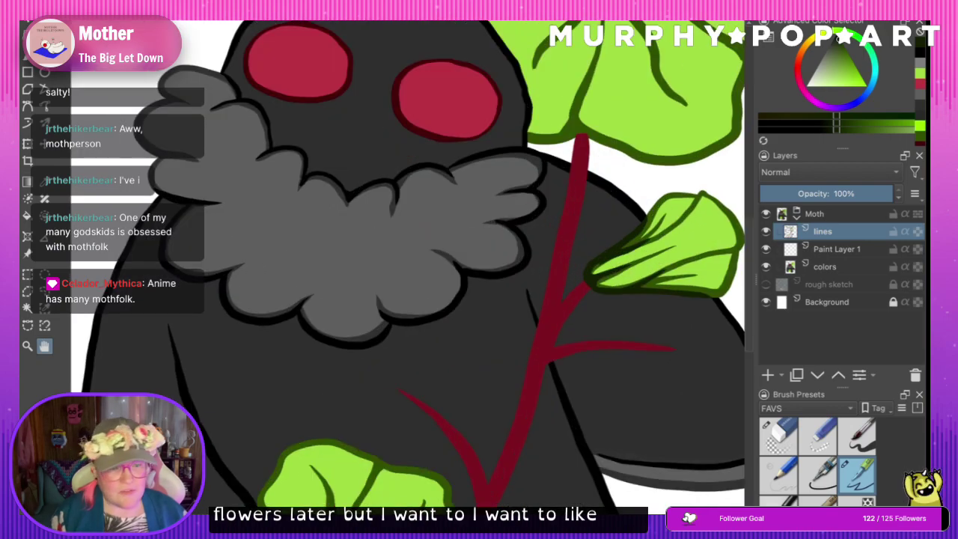
- Try to thicken the dark green outline along the lower open flower's upper-left petal, then undo the stroke
click(27, 347)
click(46, 347)
drag(336, 463, 349, 231)
click(32, 348)
click(316, 330)
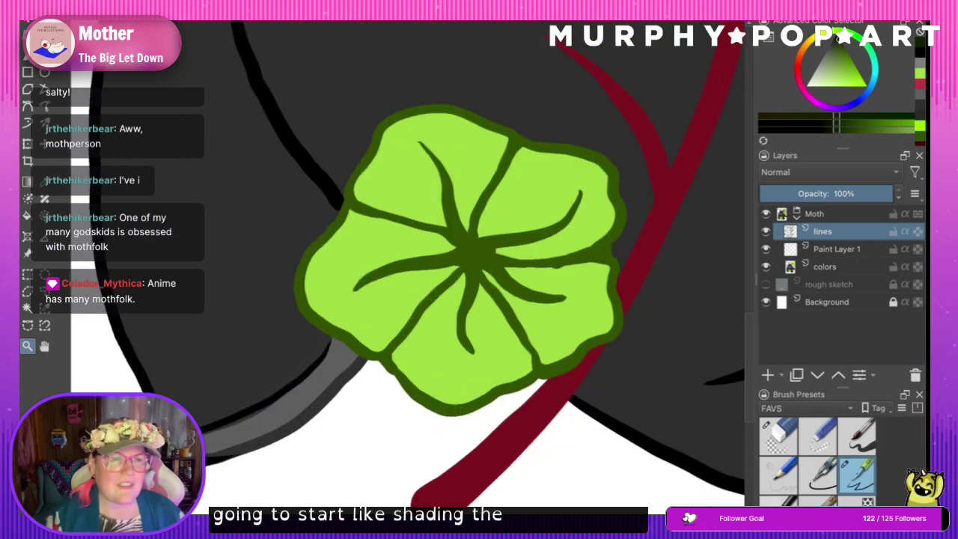
click(27, 56)
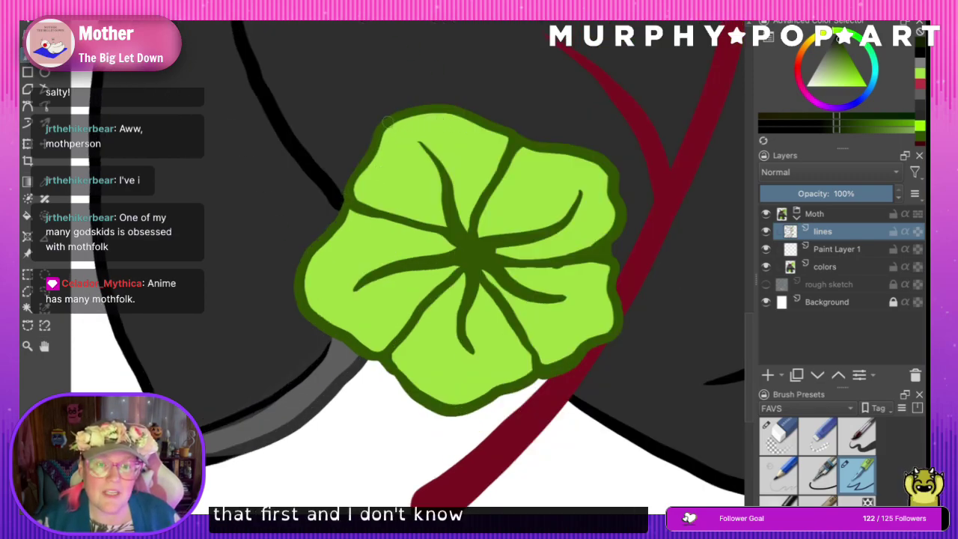
drag(390, 121, 358, 171)
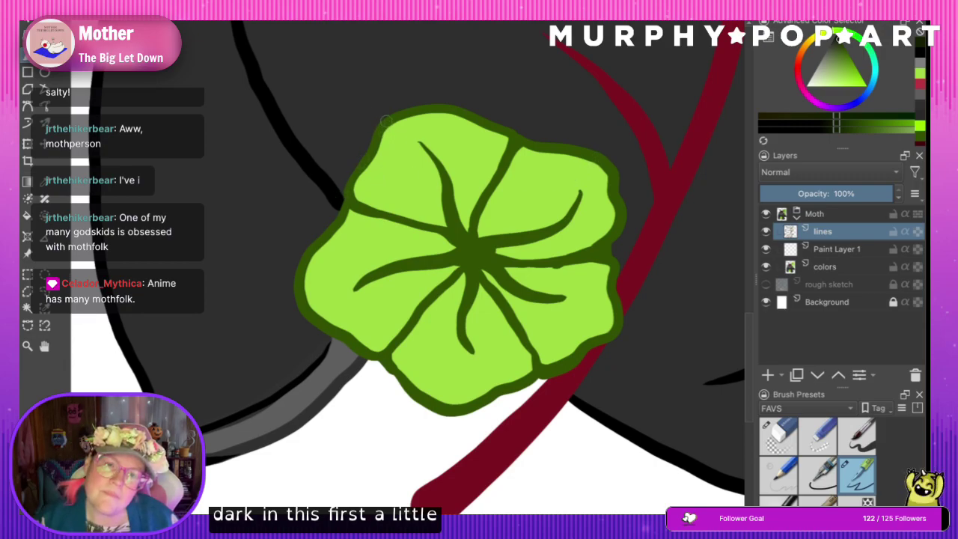
drag(374, 137, 345, 199)
key(ctrl+z)
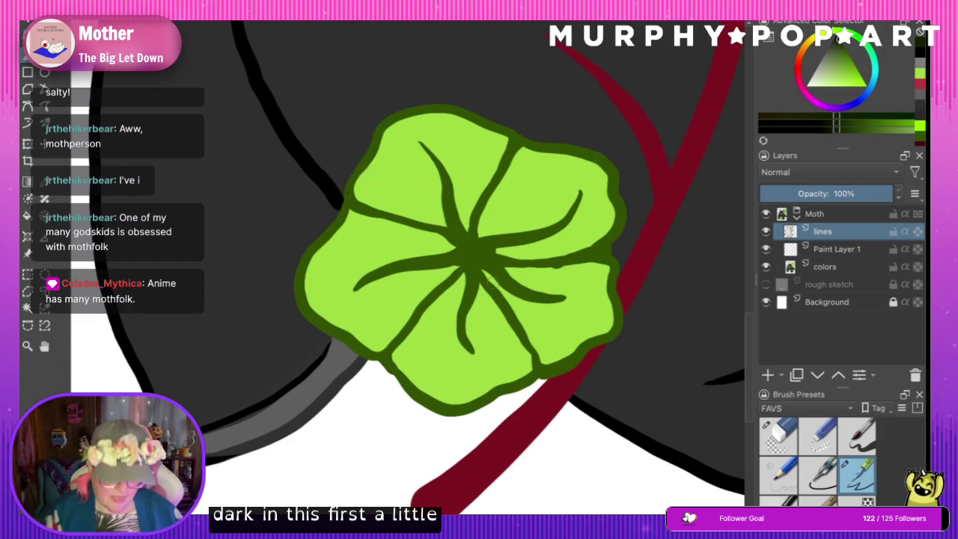
- Select the lower open flower's dark green outline and veins by colour on the lines layer
key(ctrl+minus)
key(ctrl+minus)
key(ctrl+minus)
key(ctrl+minus)
key(ctrl+plus)
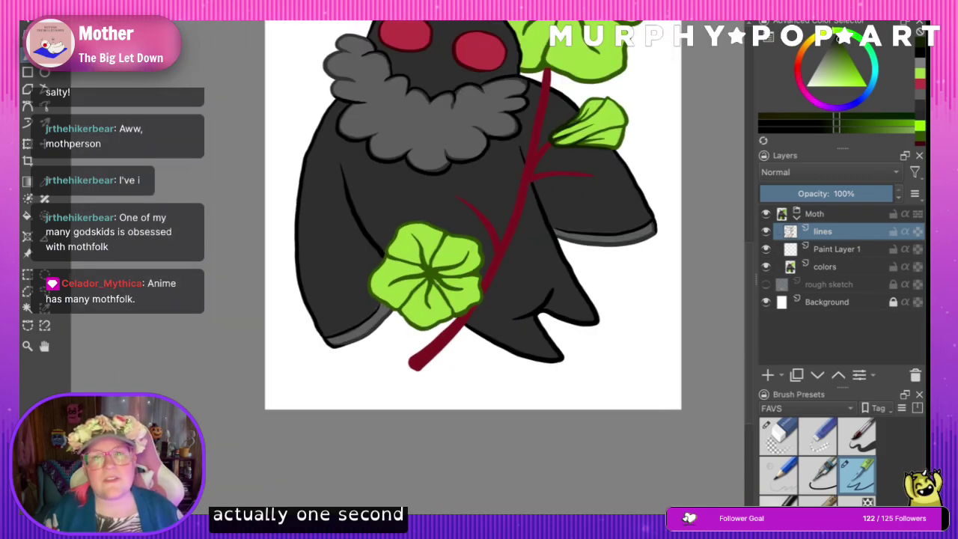
click(27, 308)
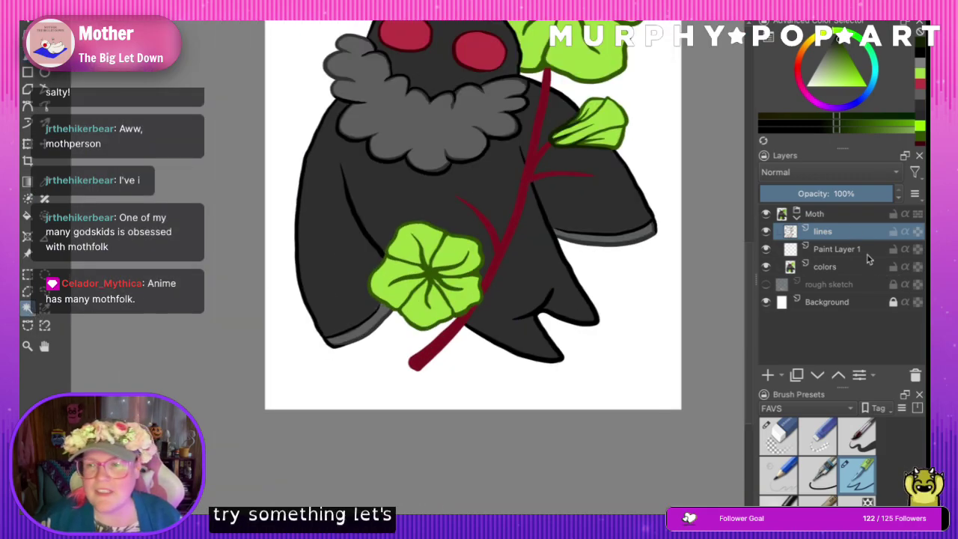
click(435, 283)
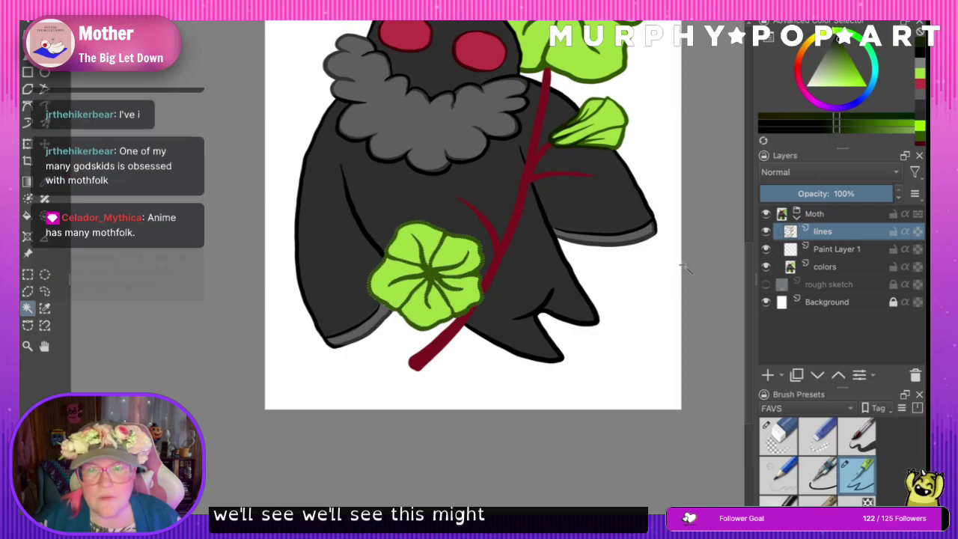
scroll(745, 303, up, 3)
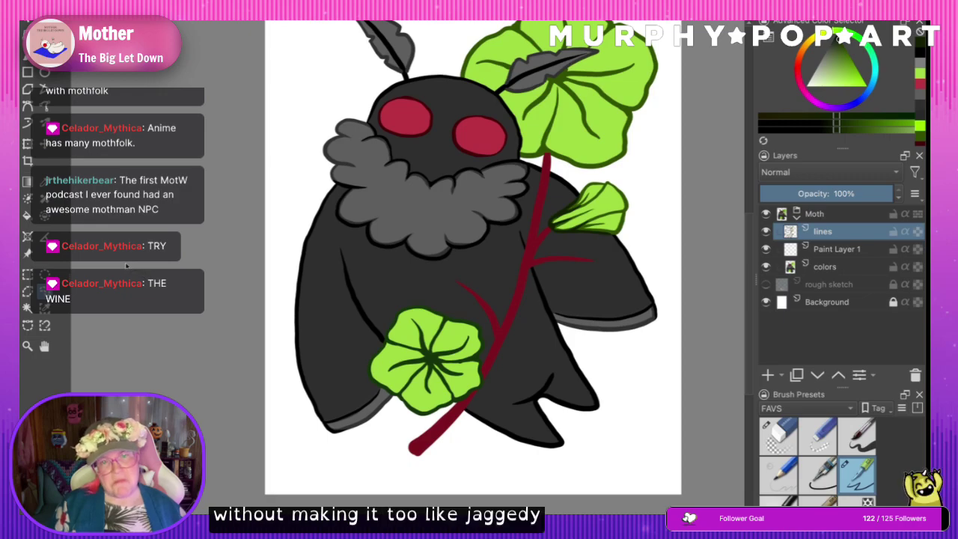
- Inspect the moth illustration's flower line art as a whole and up close, with the eraser brush preset active
key(ctrl+minus)
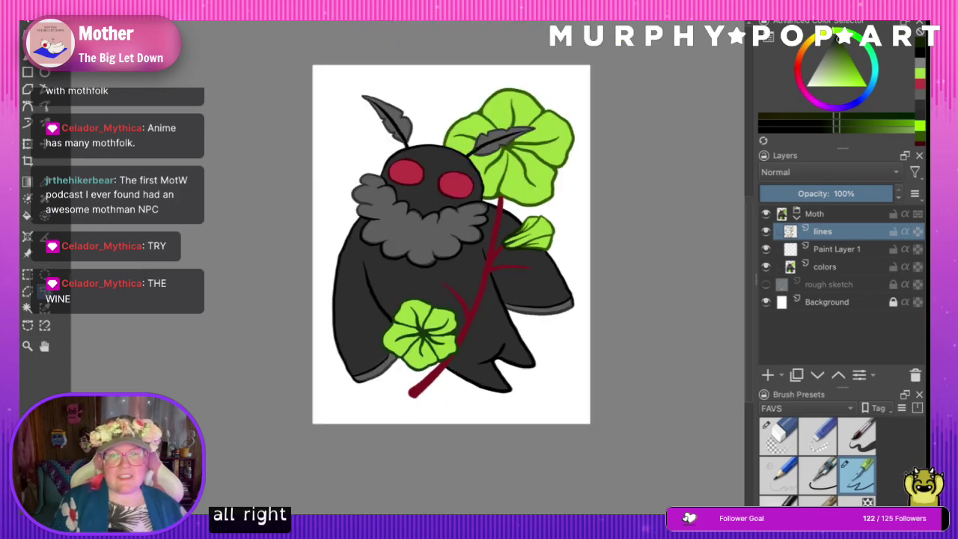
key(ctrl+plus)
key(ctrl+plus)
key(ctrl+plus)
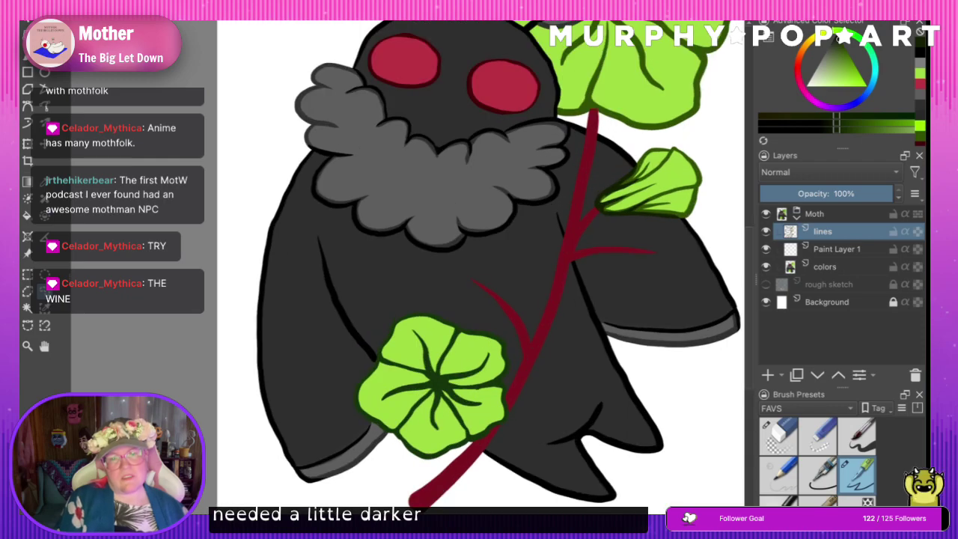
click(779, 437)
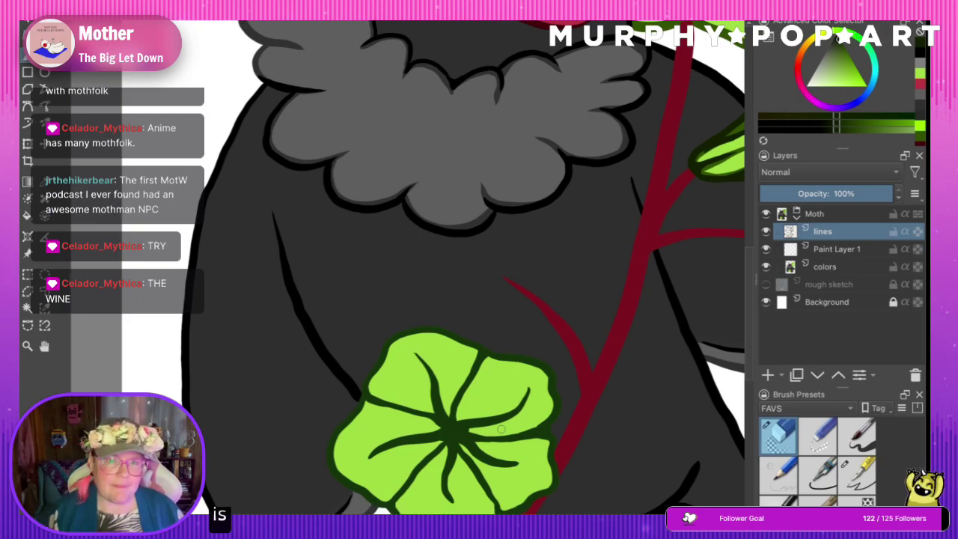
scroll(501, 429, down, 8)
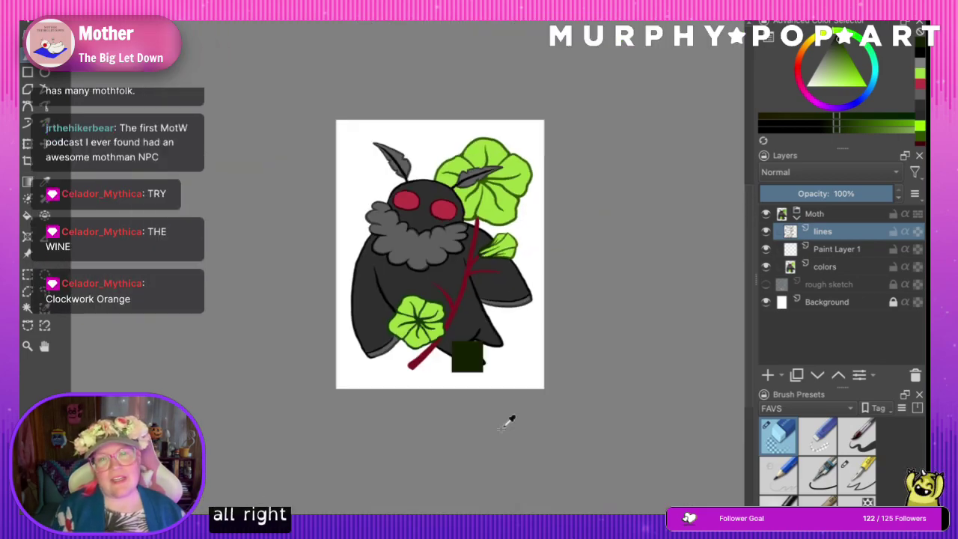
scroll(506, 417, up, 5)
- Hide and show Paint Layer 1 repeatedly to check what it contributes to the moth drawing
click(846, 267)
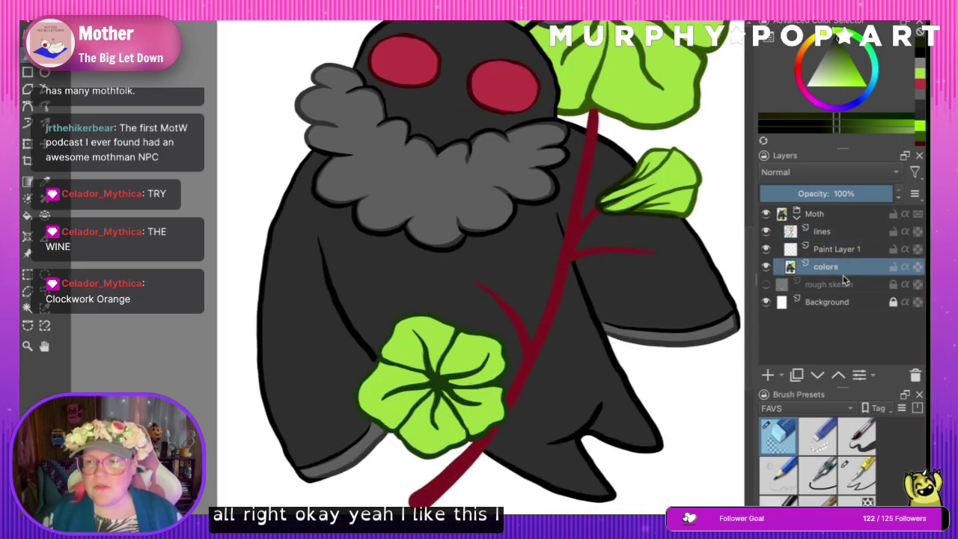
click(766, 249)
click(765, 250)
click(765, 250)
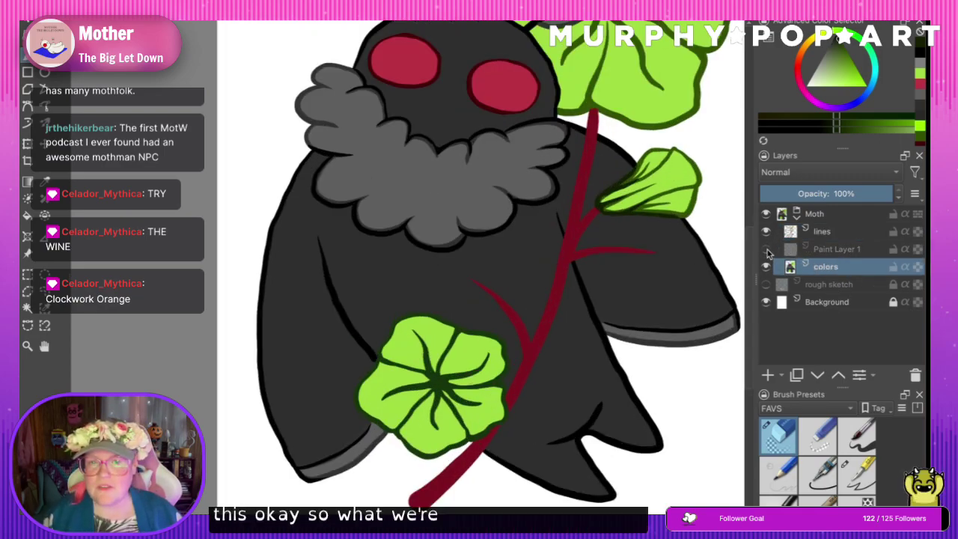
click(765, 250)
click(766, 250)
click(768, 249)
drag(751, 277, 750, 233)
click(767, 249)
click(824, 249)
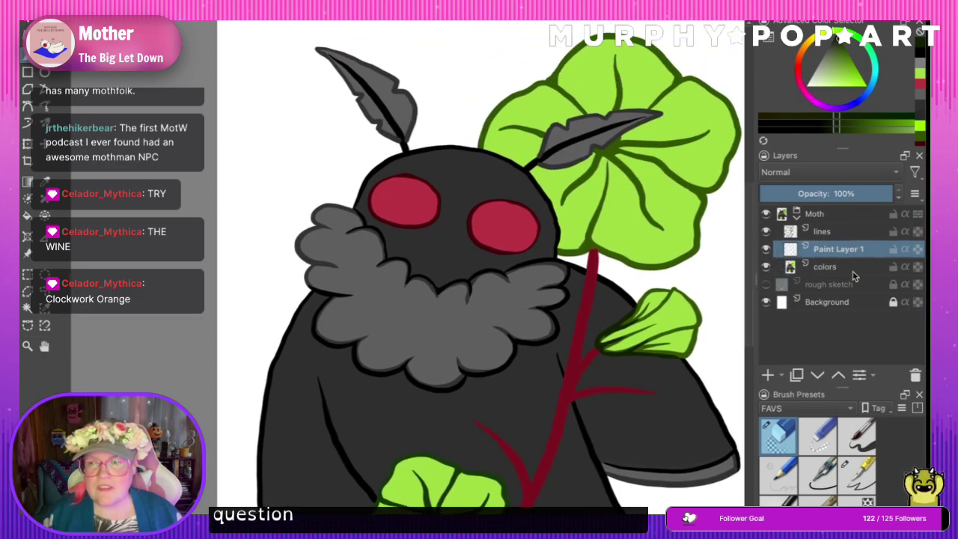
click(915, 375)
key(ctrl+z)
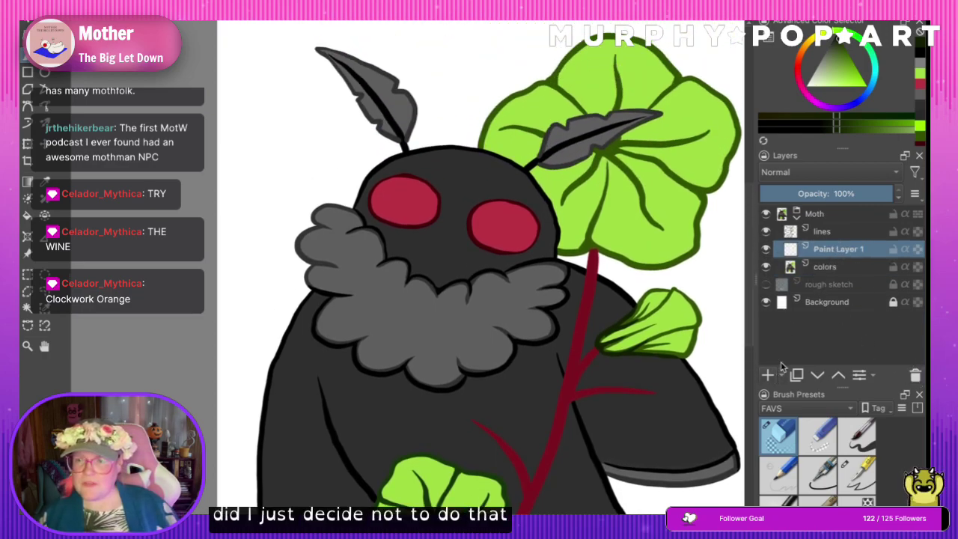
- Rename Paint Layer 1 as shading and turn on Inherit Alpha for it
double_click(823, 249)
text(shadi)
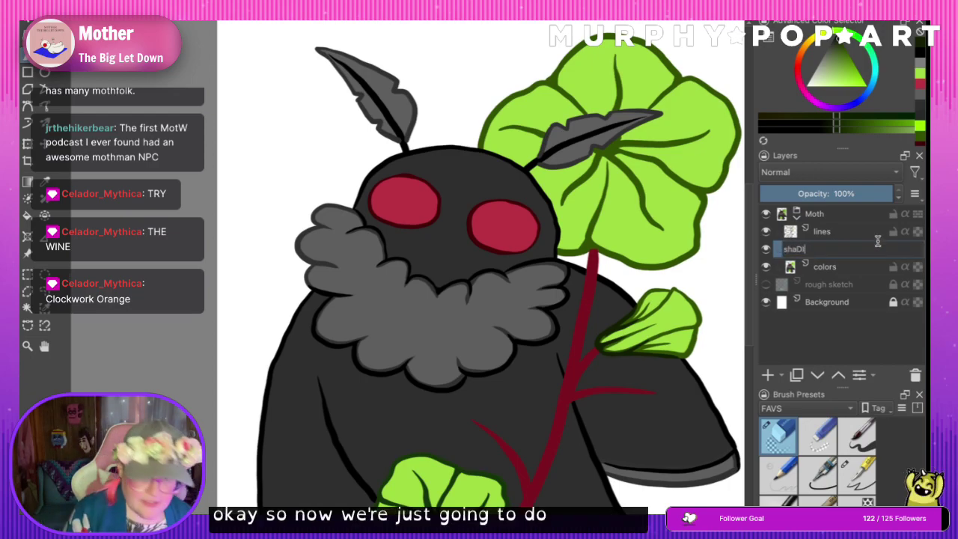
text(ng)
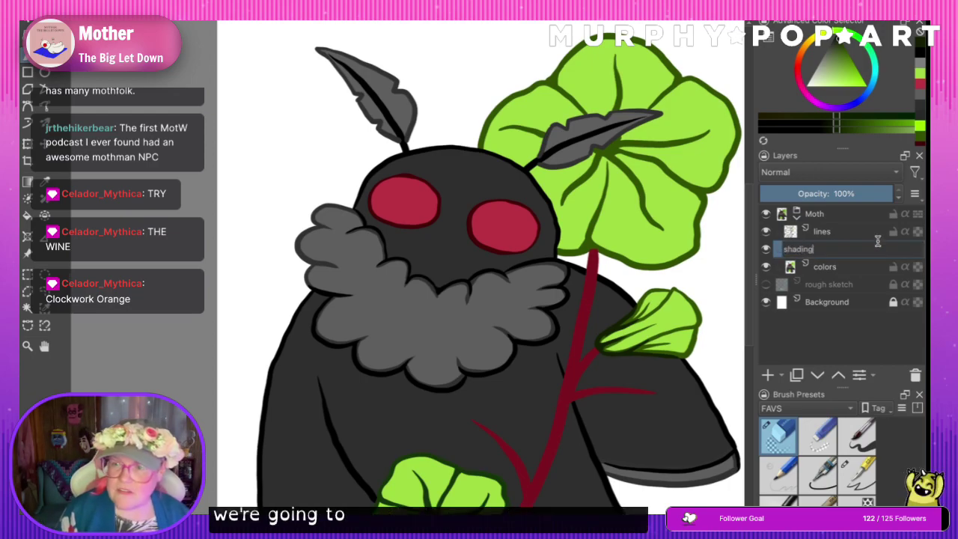
key(Return)
click(905, 249)
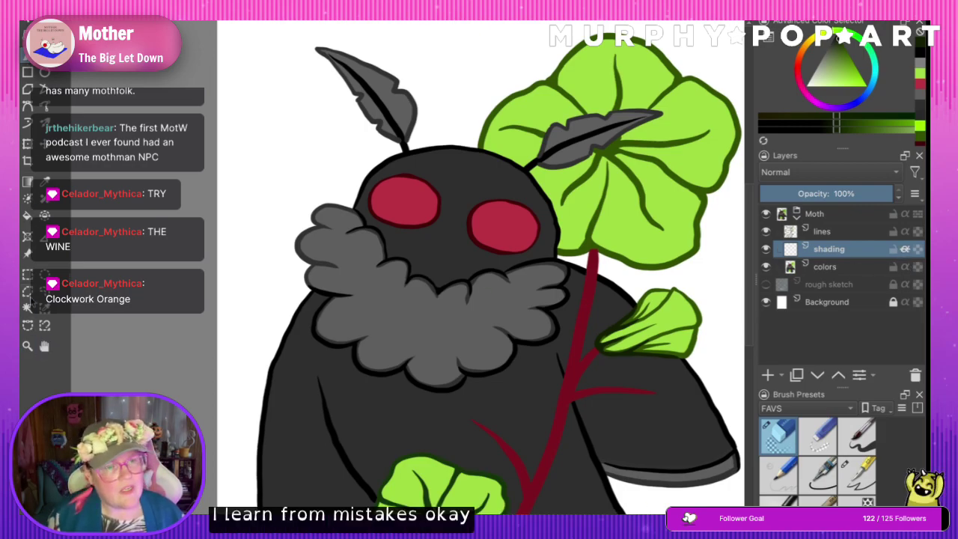
- Select the lower flower's green petals from the colors layer with the Contiguous Selection tool, and make the shading layer active
click(27, 307)
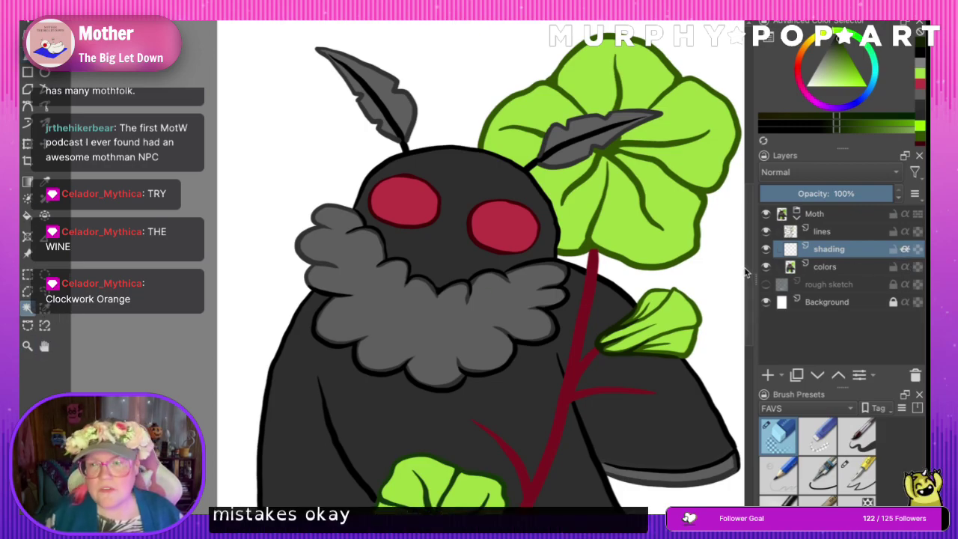
scroll(738, 270, down, 5)
click(831, 267)
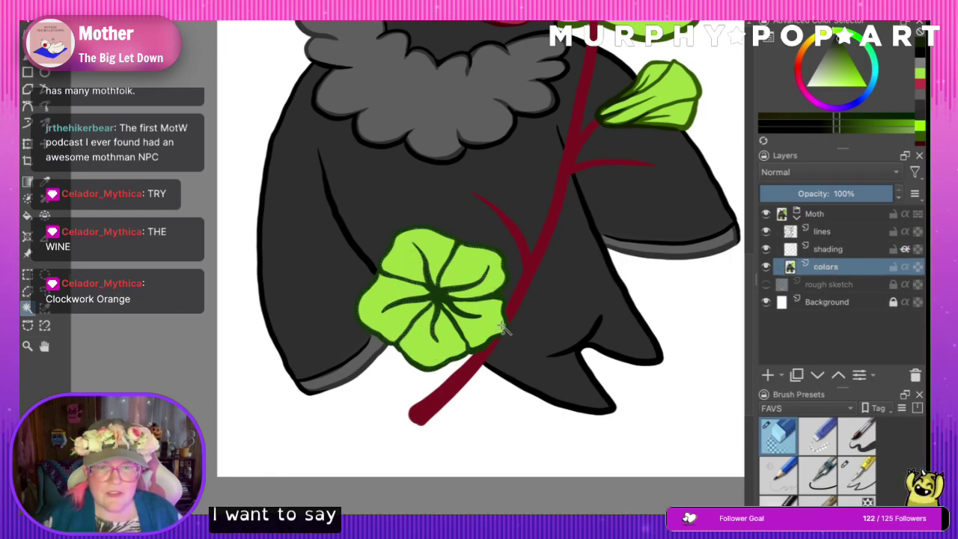
click(866, 253)
key(ctrl+space)
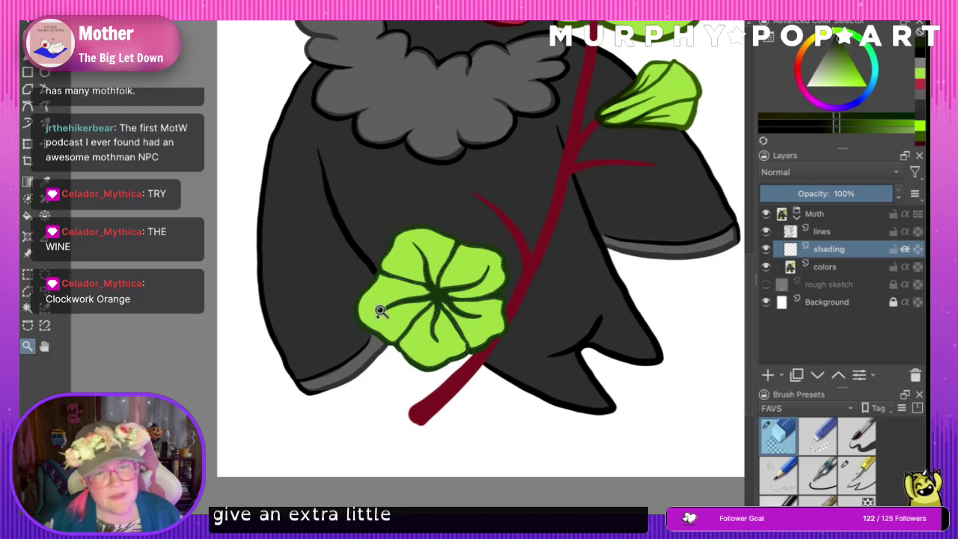
drag(448, 338, 468, 321)
click(363, 254)
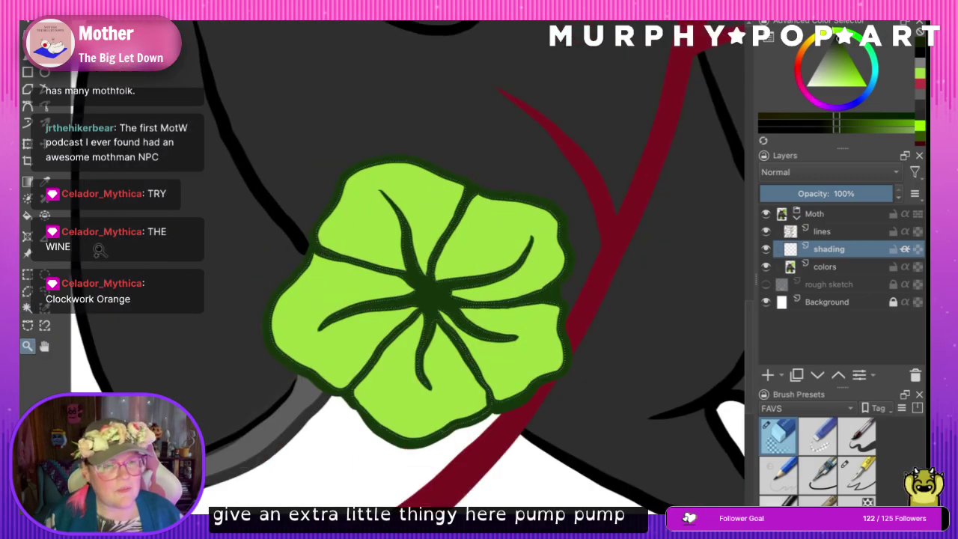
- Sample the flower's light green, darken it, and try a shading stroke on the petals of the shading layer
click(44, 182)
click(353, 207)
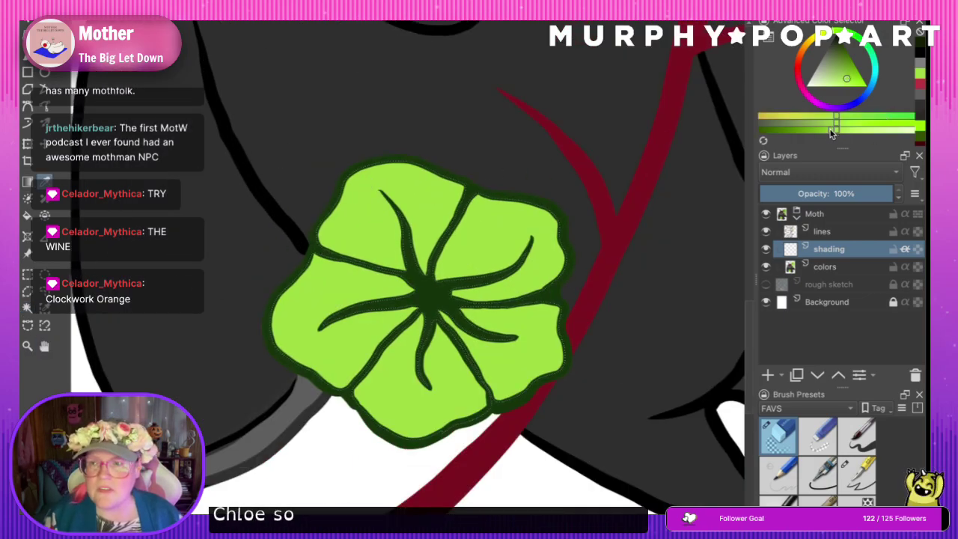
click(783, 133)
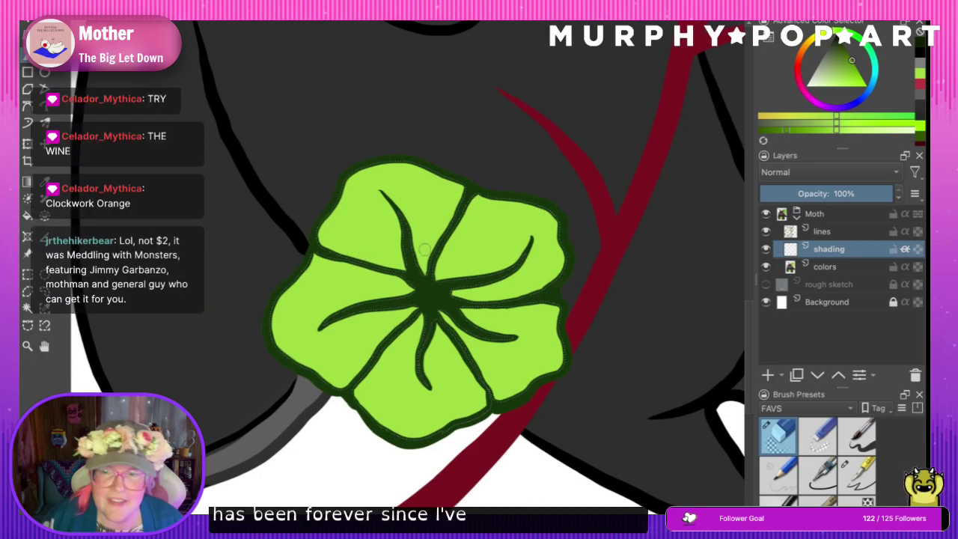
click(766, 250)
click(766, 250)
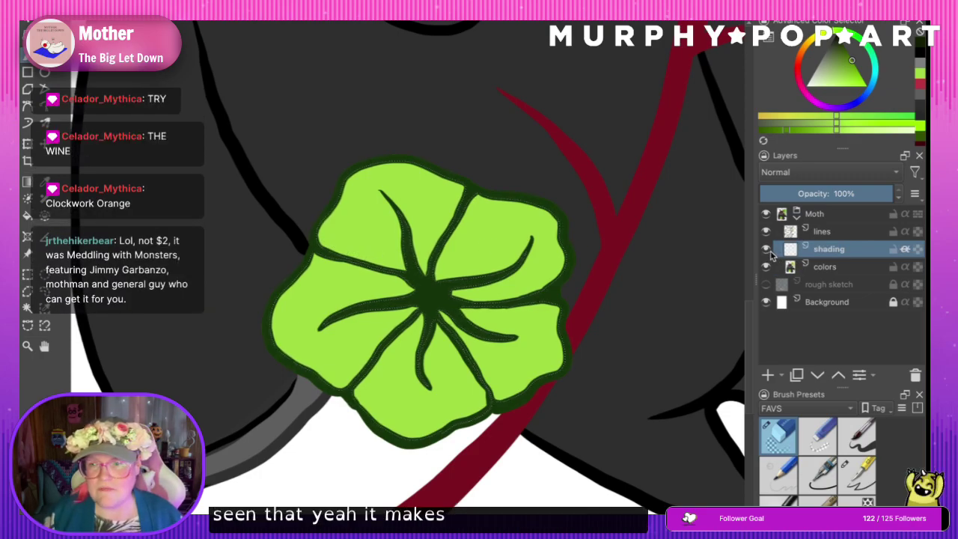
click(45, 182)
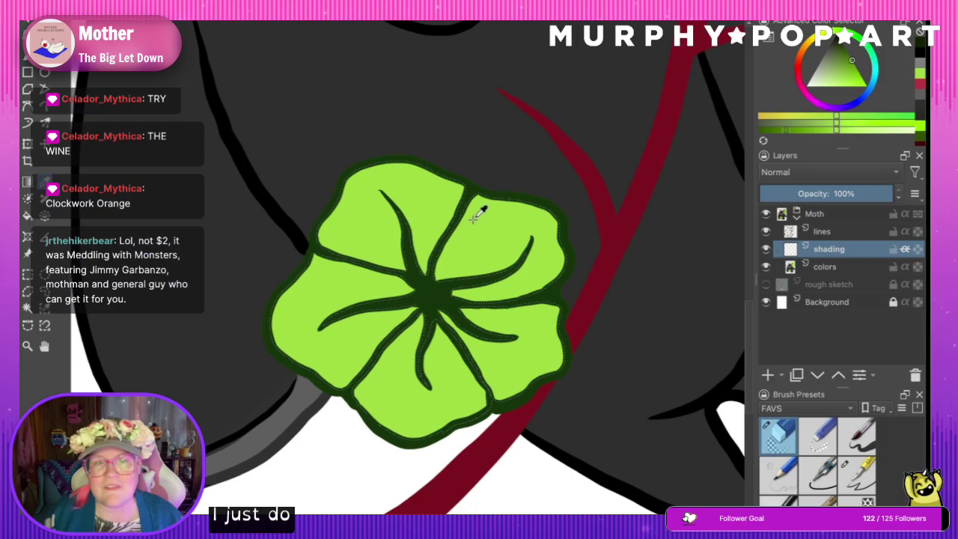
click(427, 206)
drag(831, 132, 795, 133)
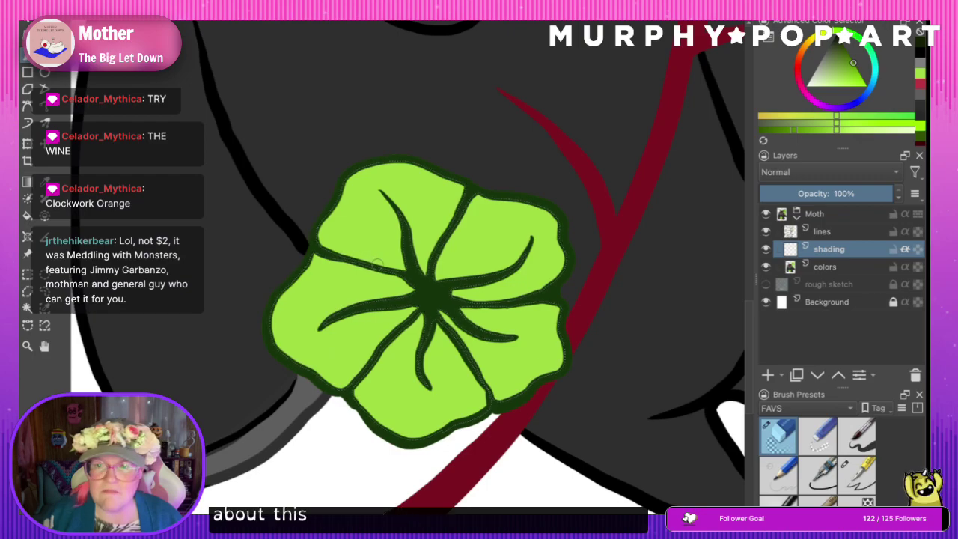
drag(378, 265, 441, 274)
- Switch from the eraser to the green-tipped pen brush preset and set its color to a darkened sample of the petal green
click(865, 487)
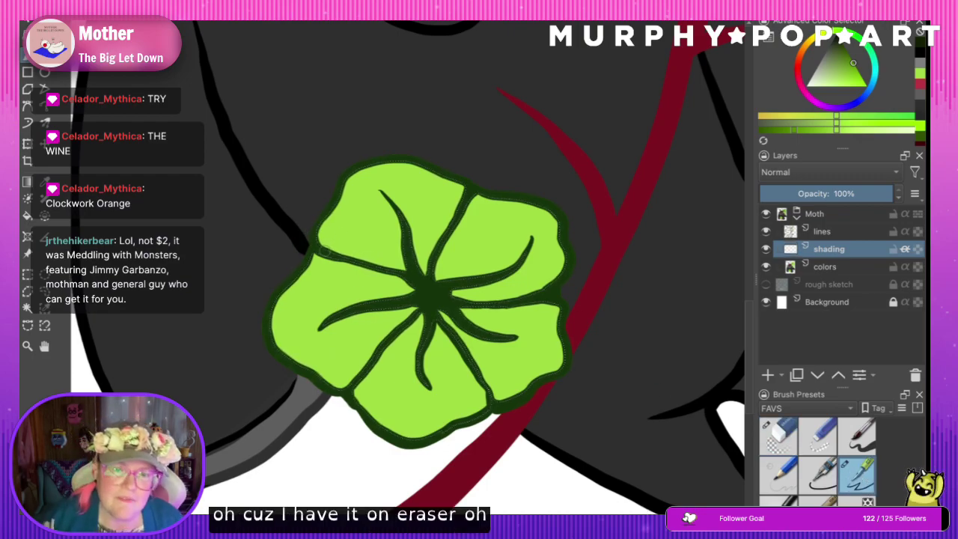
drag(343, 254, 385, 262)
key(ctrl+z)
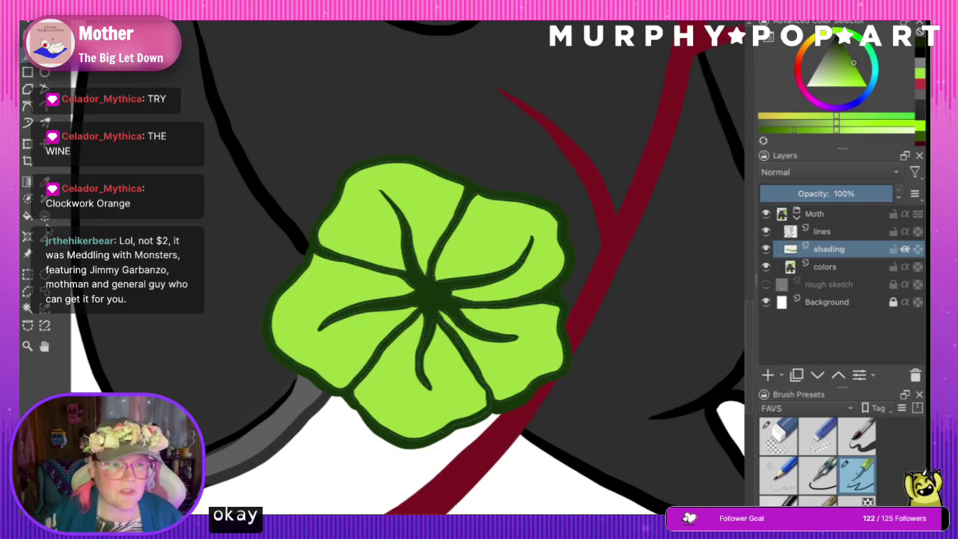
click(45, 183)
click(362, 208)
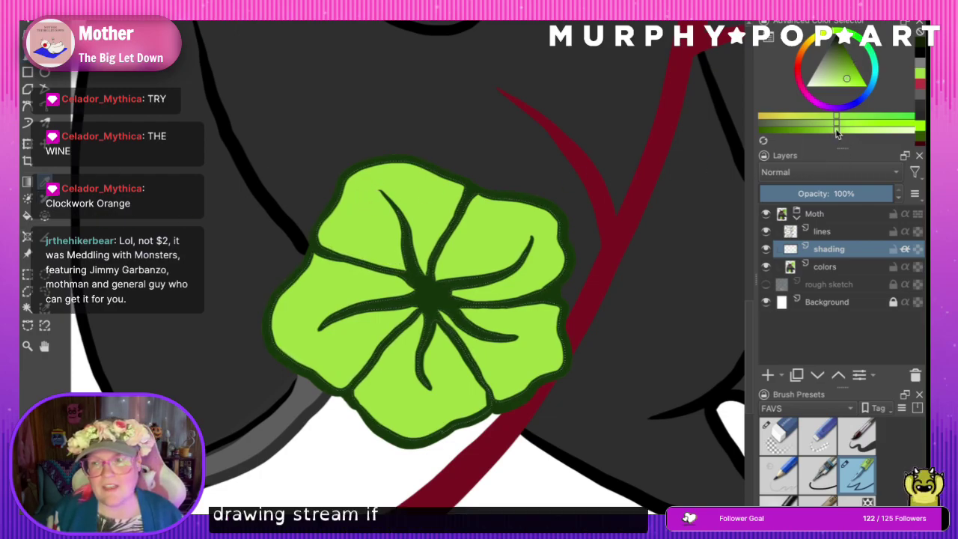
click(797, 135)
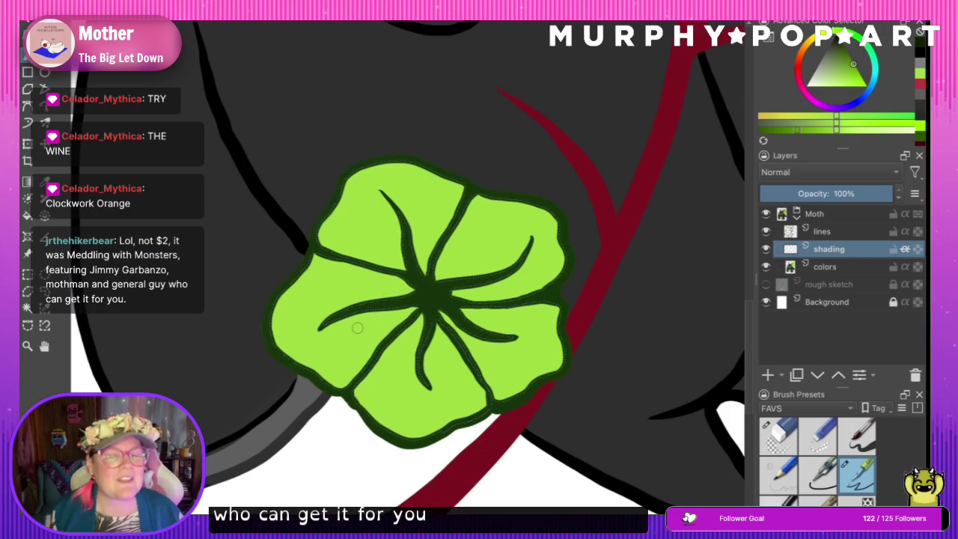
- Shade the lower flower's upper-left petal in dark green along its edges and central vein, adding short tapering streaks
drag(330, 254, 392, 258)
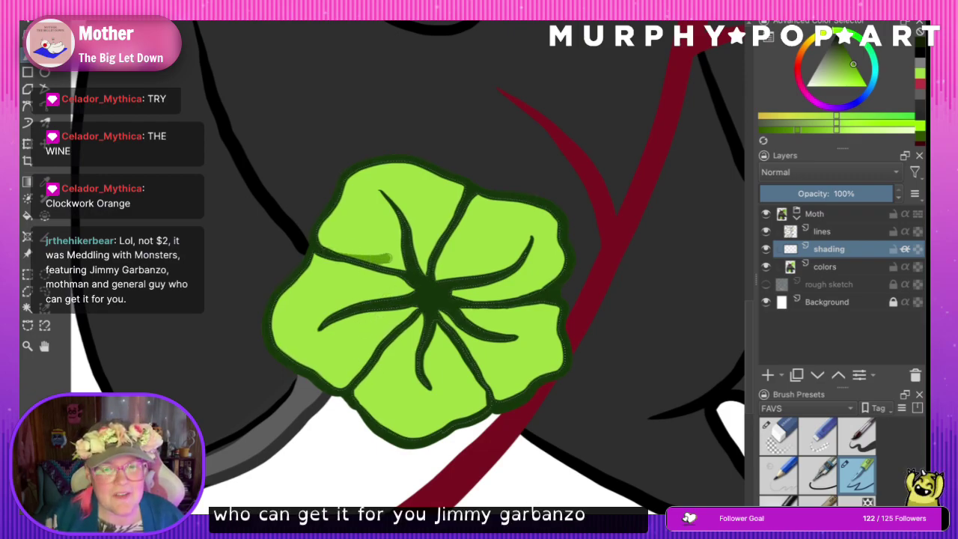
key(ctrl+z)
mouse_move(323, 250)
mouse_down()
mouse_move(383, 261)
mouse_move(402, 249)
mouse_up()
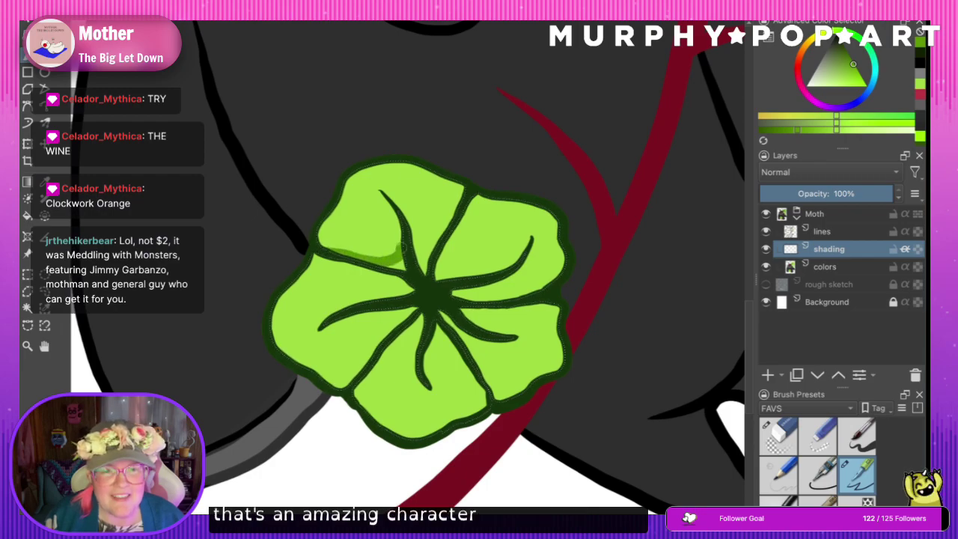
mouse_move(382, 189)
mouse_down()
mouse_move(404, 217)
mouse_move(406, 245)
mouse_up()
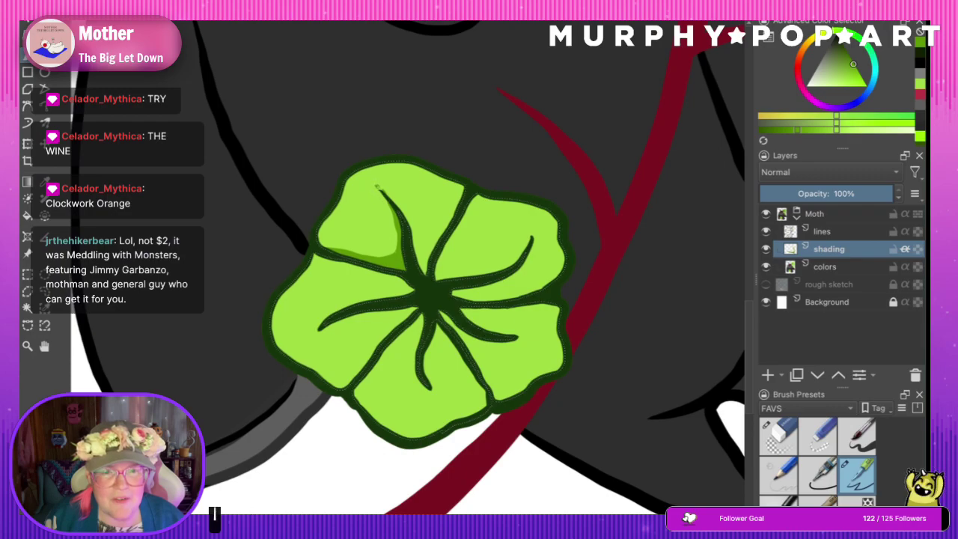
click(375, 188)
drag(409, 238, 423, 262)
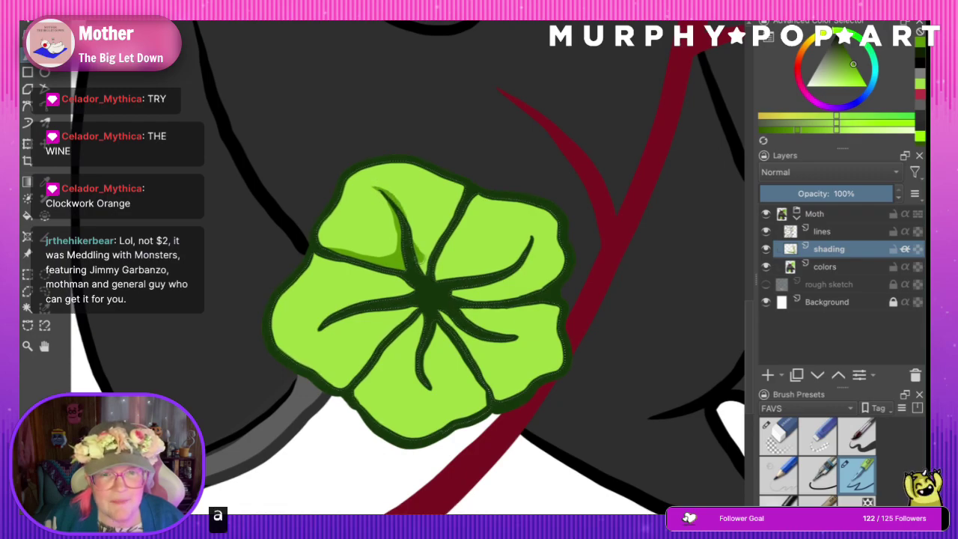
drag(455, 209, 425, 255)
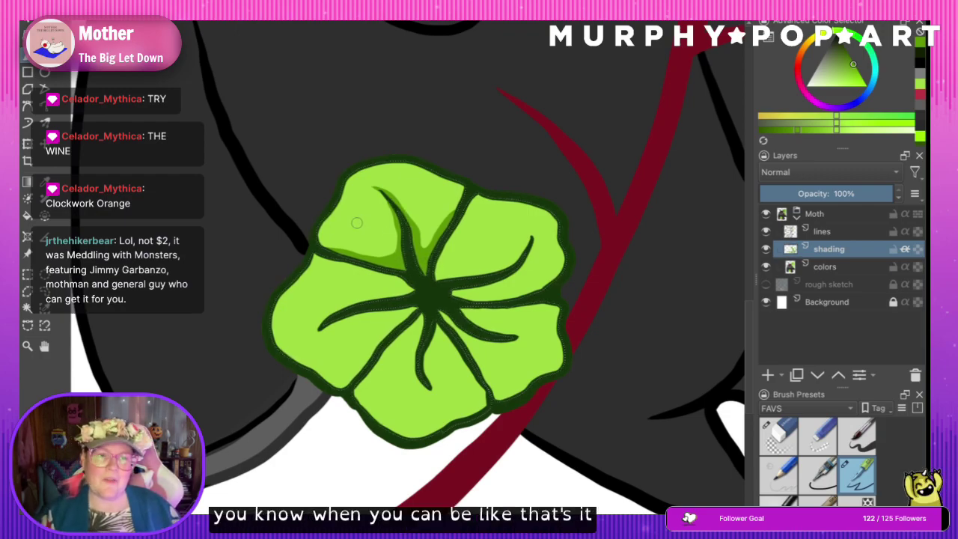
drag(357, 226, 393, 253)
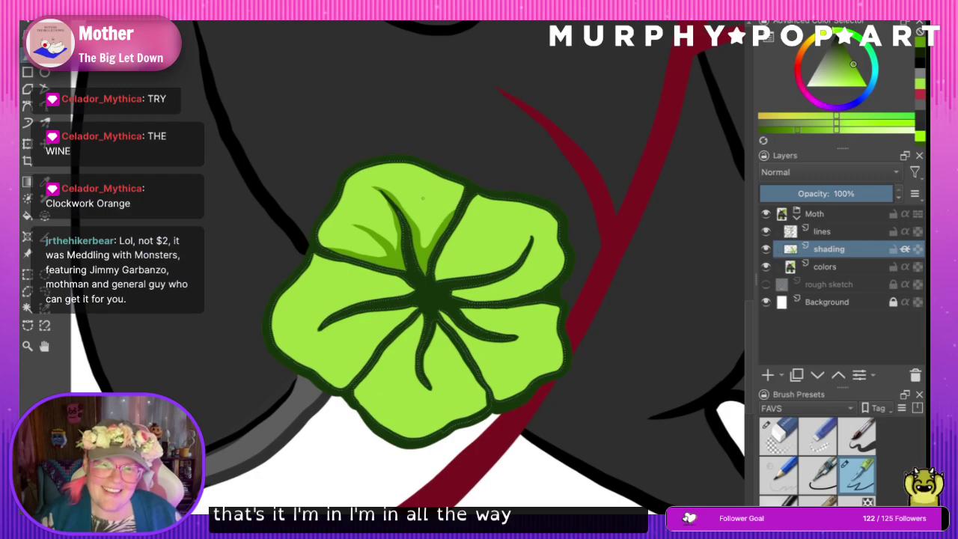
drag(424, 197, 432, 244)
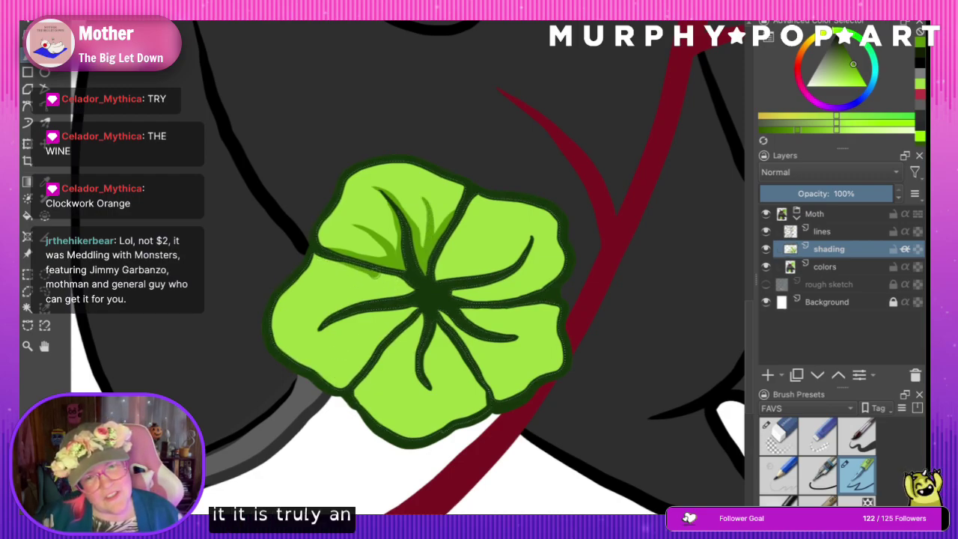
- Shade the lower flower's left petal in dark green around its vein and inner edges, adding tapering streaks and undoing stray strokes
mouse_move(388, 292)
mouse_down()
mouse_move(325, 321)
mouse_move(304, 347)
mouse_move(345, 313)
mouse_up()
key(ctrl+z)
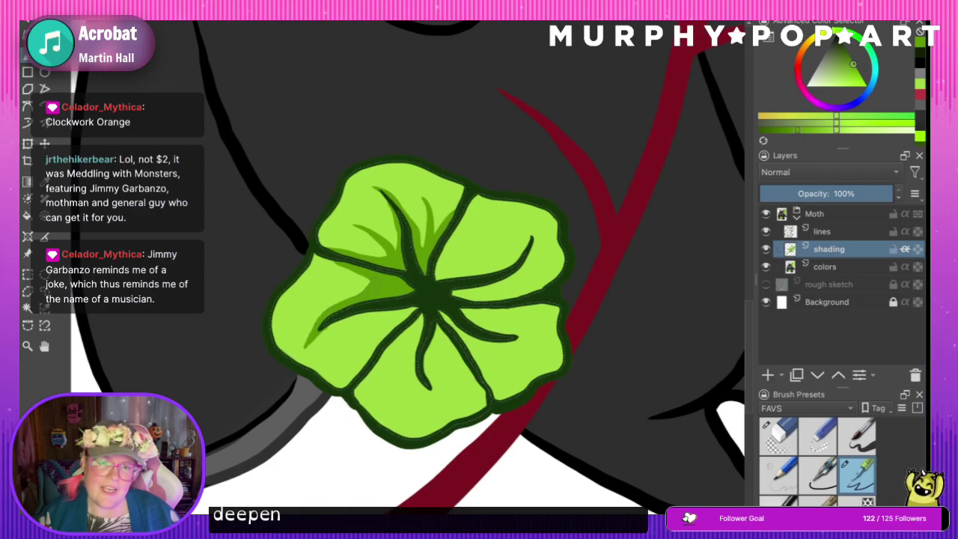
drag(350, 317, 385, 318)
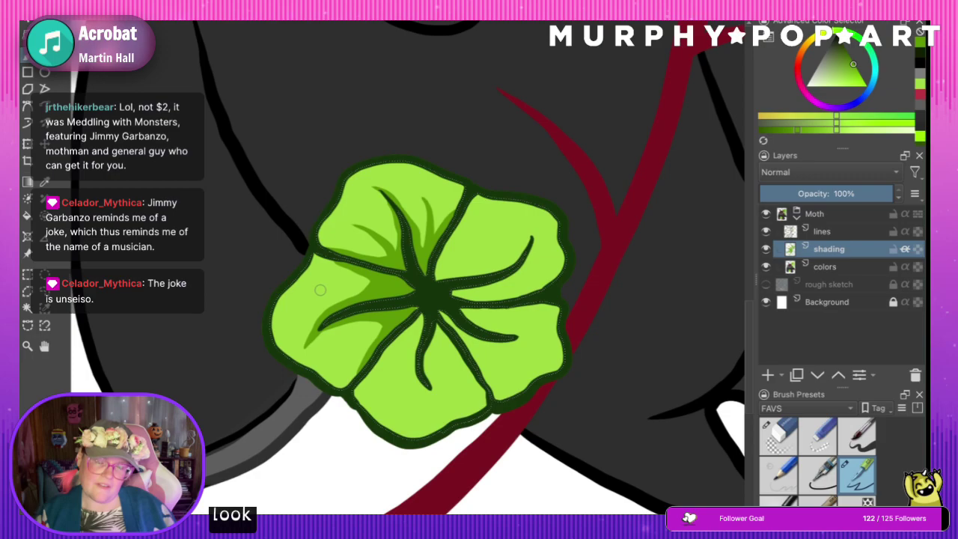
drag(318, 289, 369, 282)
key(ctrl+z)
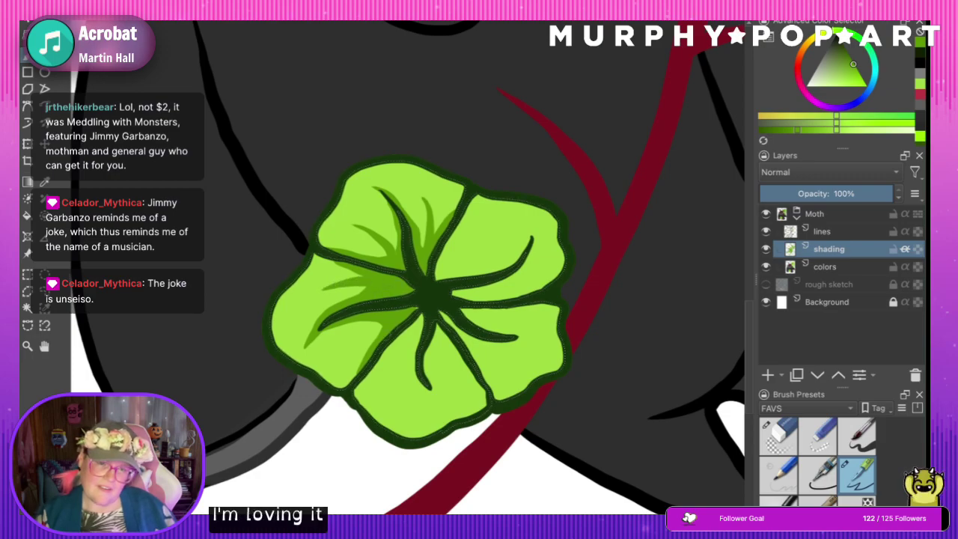
drag(346, 350, 378, 327)
key(ctrl+z)
key(ctrl+z)
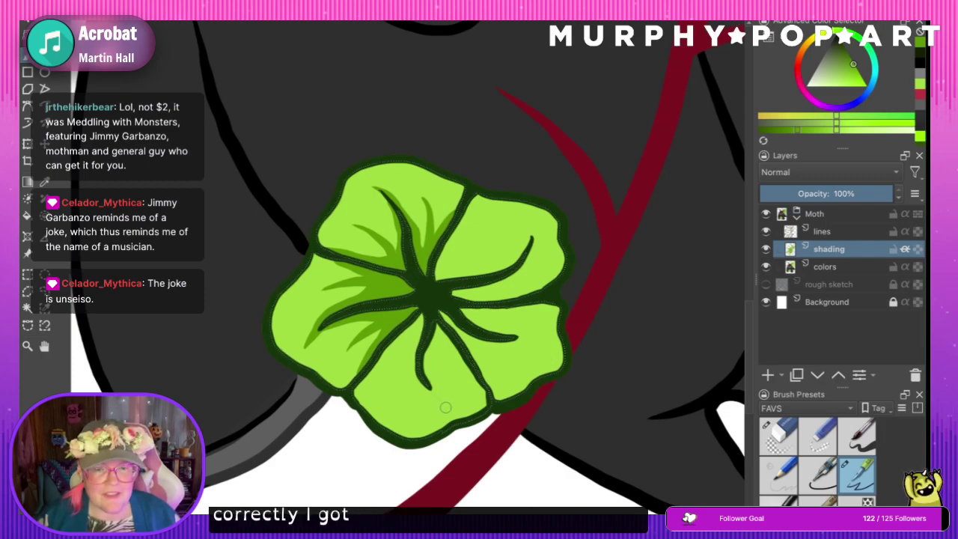
- Shade the lower flower's bottom petal in dark green around its vein and inner edges, adding tapering streaks and undoing a stray stroke
drag(441, 407, 417, 374)
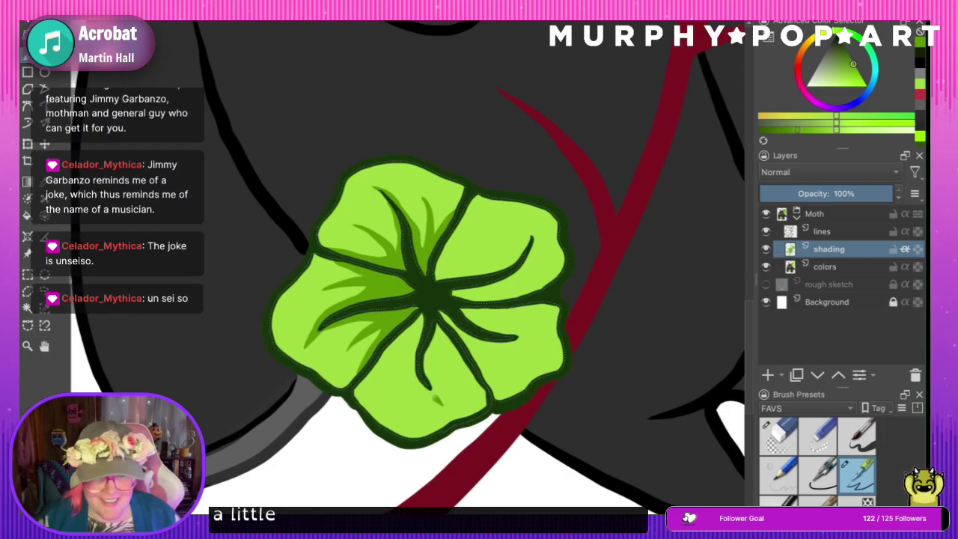
drag(371, 368, 416, 357)
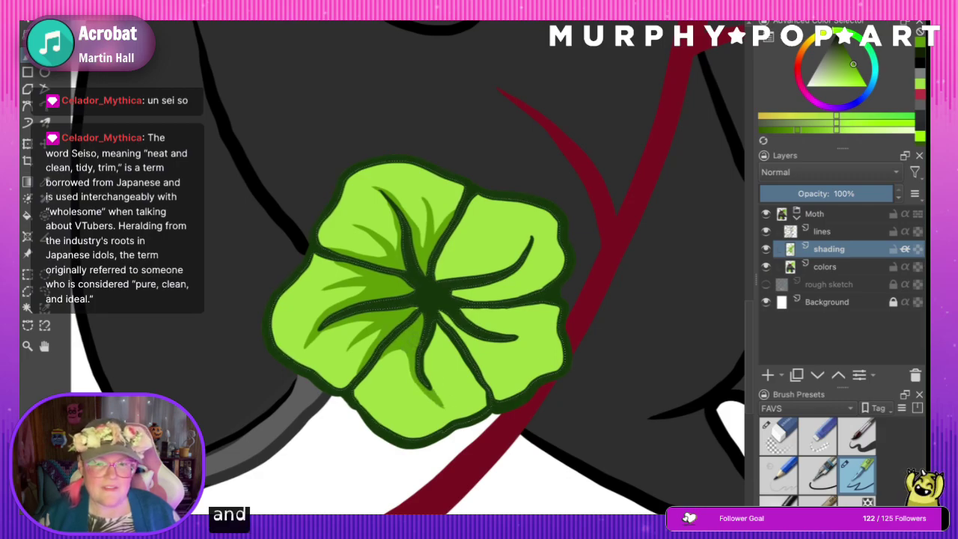
drag(395, 387, 403, 350)
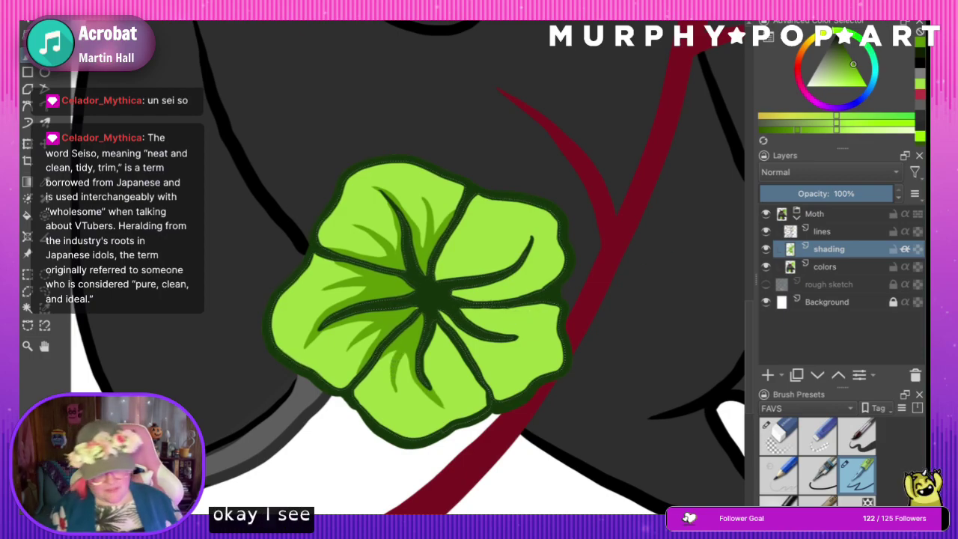
scroll(548, 303, down, 6)
scroll(410, 288, up, 8)
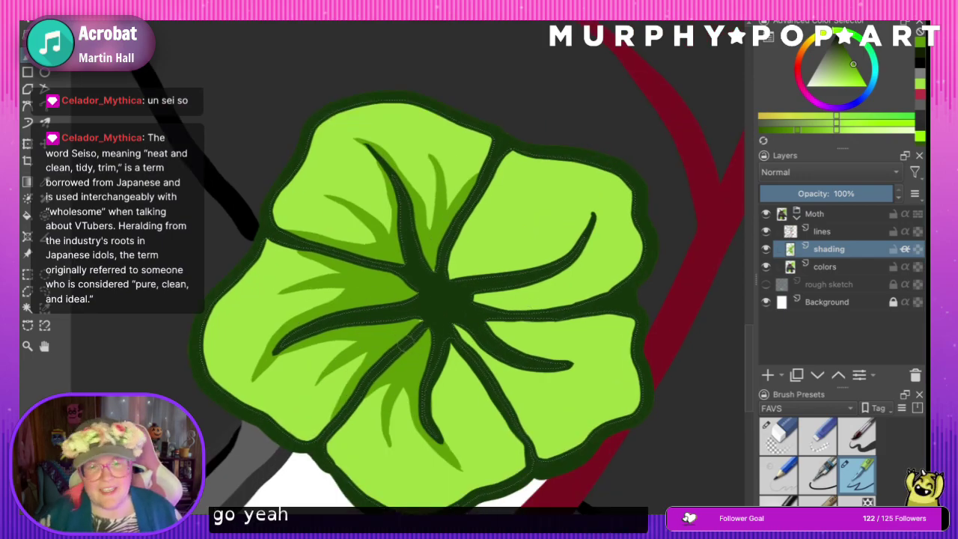
drag(469, 474, 471, 476)
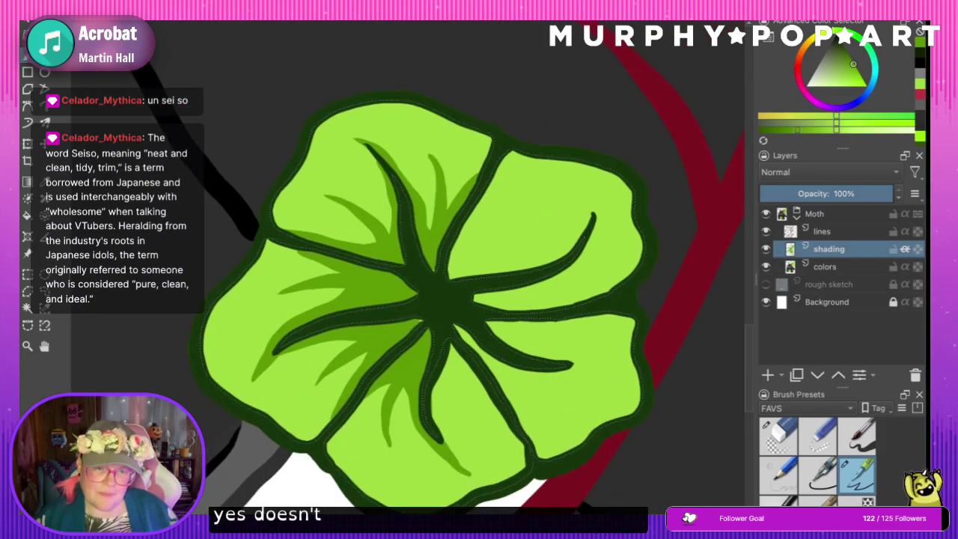
drag(438, 436, 475, 476)
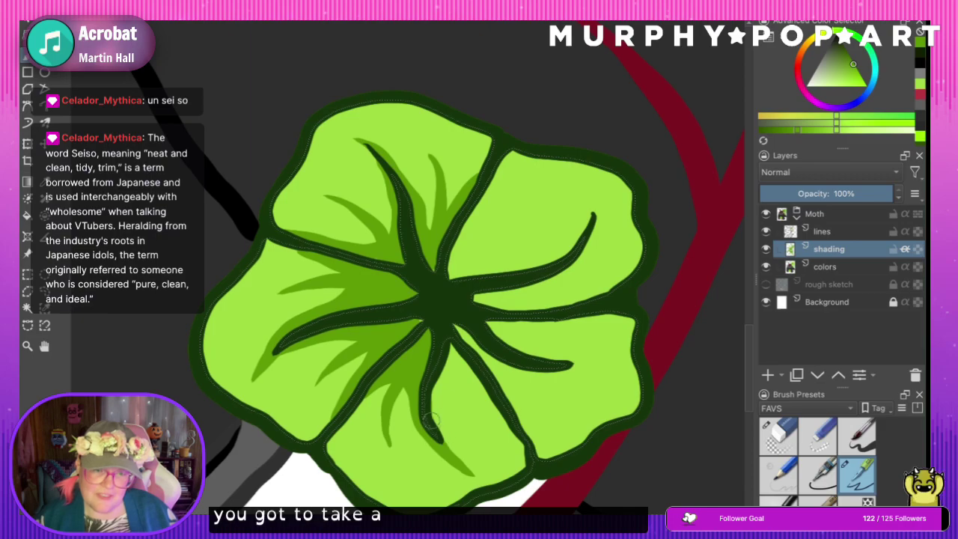
mouse_move(437, 411)
mouse_down()
mouse_move(470, 381)
mouse_move(496, 404)
mouse_up()
key(ctrl+z)
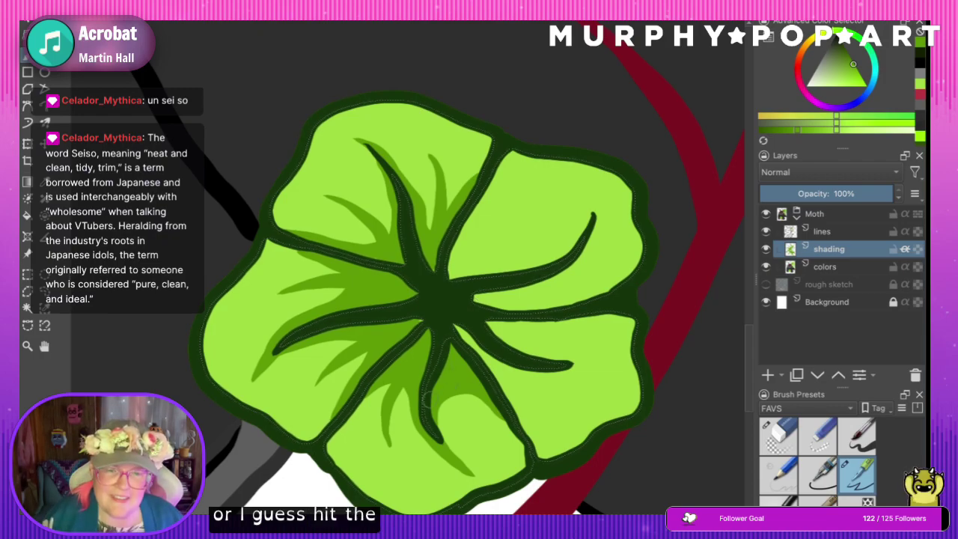
drag(437, 423, 451, 450)
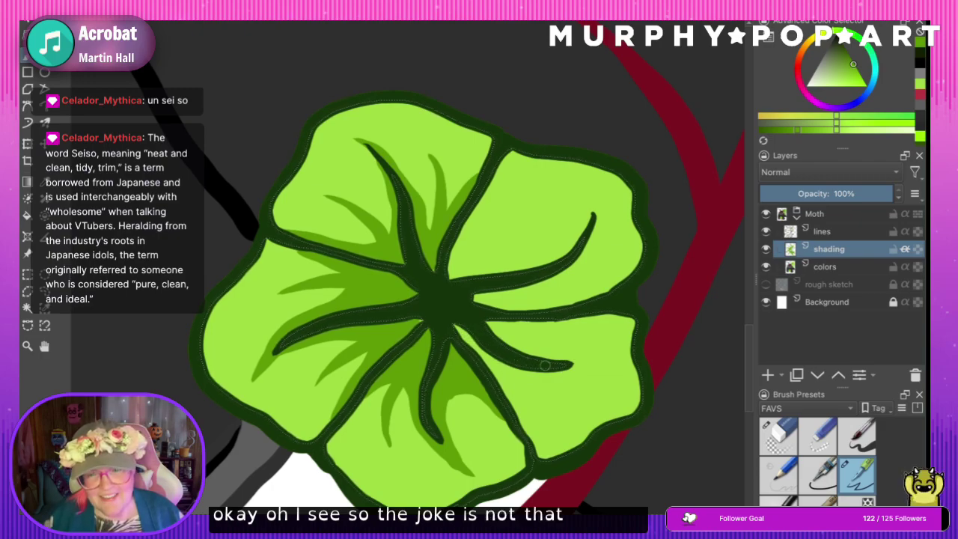
- Shade the lower-right petal in dark green along its vein and inner edges, adding a tapering streak beyond the vein's tip
mouse_move(560, 366)
mouse_down()
mouse_move(627, 356)
mouse_move(566, 367)
mouse_move(492, 380)
mouse_up()
key(ctrl+z)
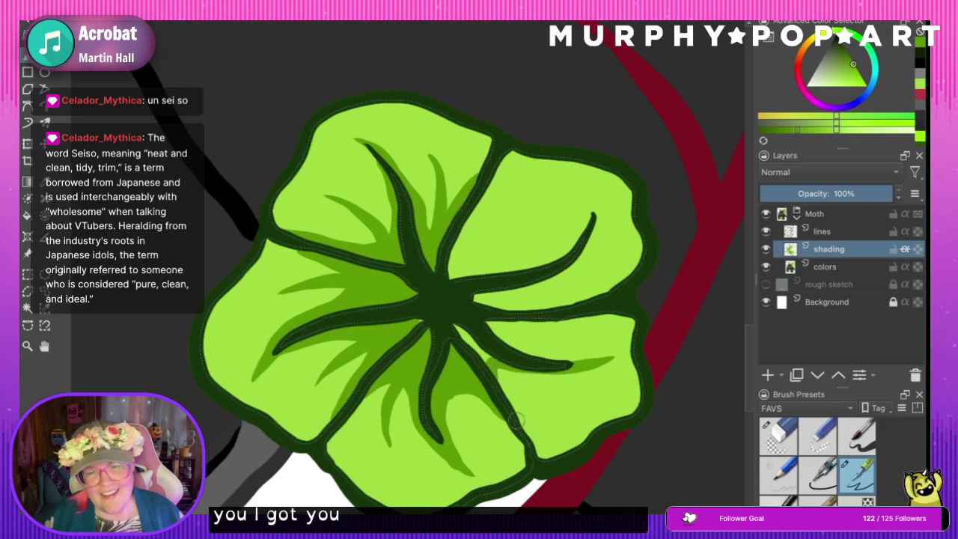
mouse_move(516, 421)
mouse_down()
mouse_move(495, 379)
mouse_move(449, 331)
mouse_up()
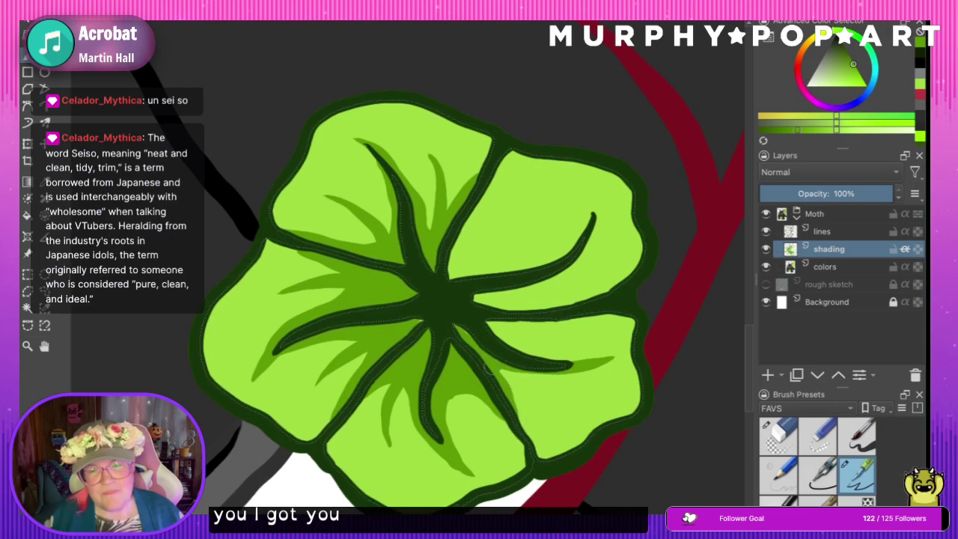
drag(491, 367, 548, 370)
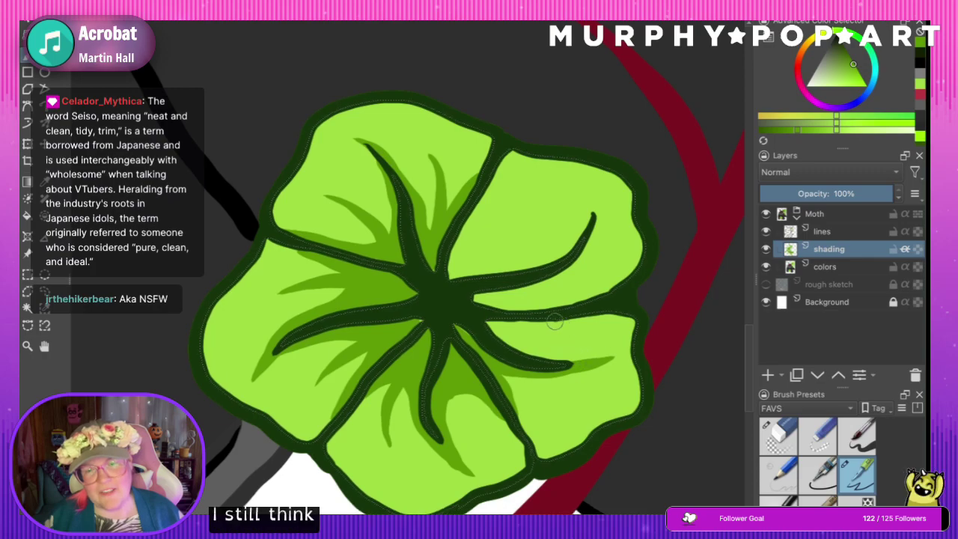
mouse_move(555, 322)
mouse_down()
mouse_move(511, 339)
mouse_move(557, 361)
mouse_move(600, 361)
mouse_up()
mouse_move(494, 327)
mouse_down()
mouse_move(493, 335)
mouse_move(515, 329)
mouse_up()
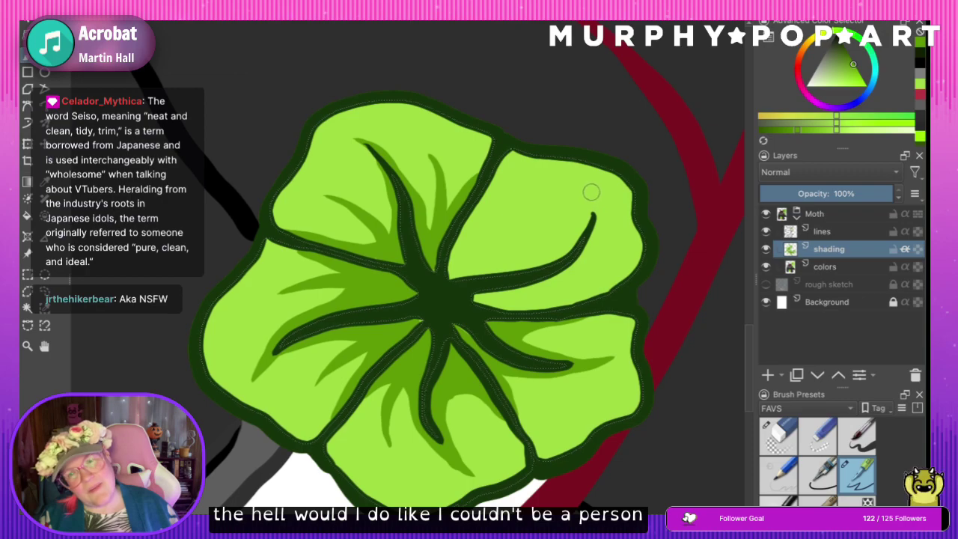
- Shade the upper-right petal above its vein in dark green, with a tapering streak toward the rim, redoing unsatisfactory strokes
mouse_move(591, 196)
mouse_down()
mouse_move(576, 239)
mouse_move(592, 201)
mouse_move(583, 236)
mouse_move(537, 268)
mouse_up()
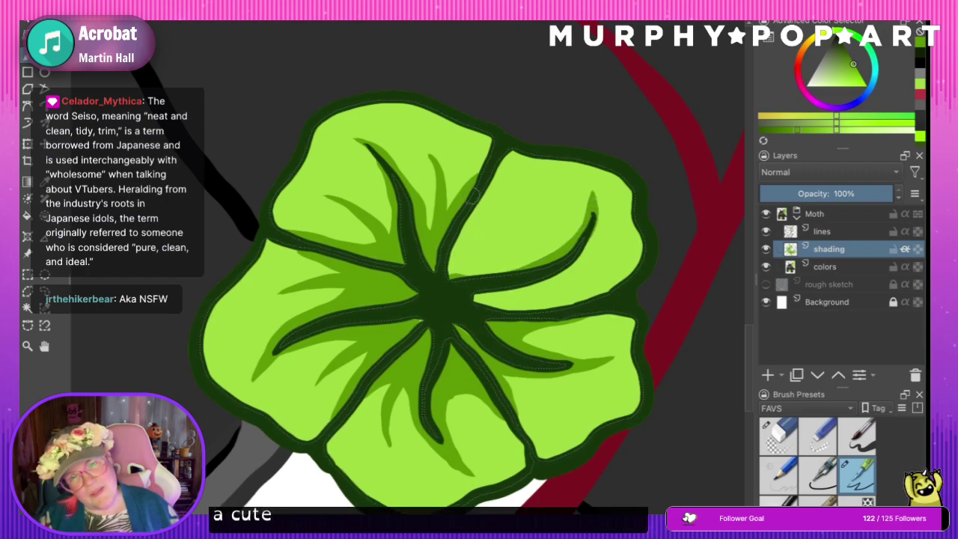
mouse_move(462, 218)
mouse_down()
mouse_move(467, 243)
mouse_move(513, 262)
mouse_up()
key(ctrl+z)
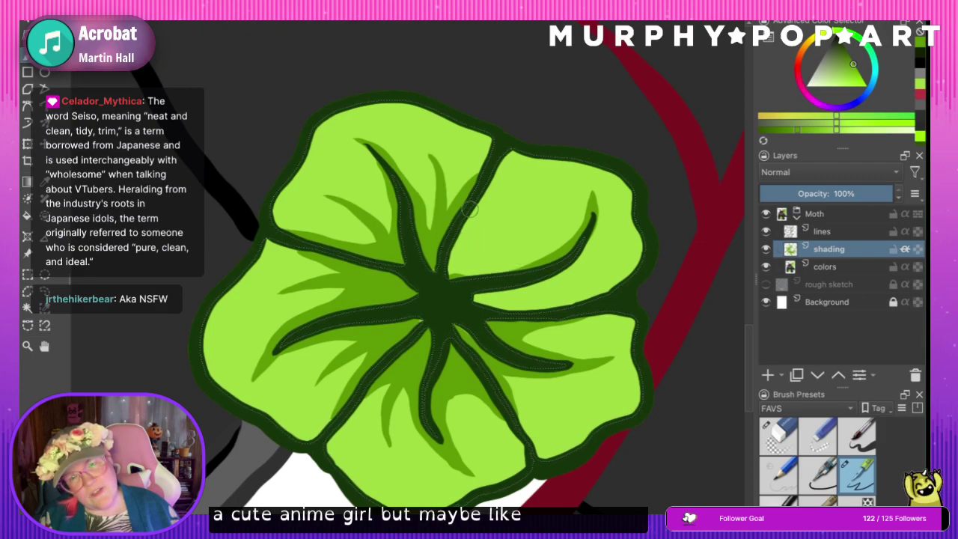
mouse_move(467, 211)
mouse_down()
mouse_move(462, 234)
mouse_move(483, 256)
mouse_move(542, 256)
mouse_move(458, 238)
mouse_move(492, 261)
mouse_move(569, 244)
mouse_up()
key(ctrl+z)
key(ctrl+z)
mouse_move(470, 248)
mouse_down()
mouse_move(443, 259)
mouse_move(487, 268)
mouse_up()
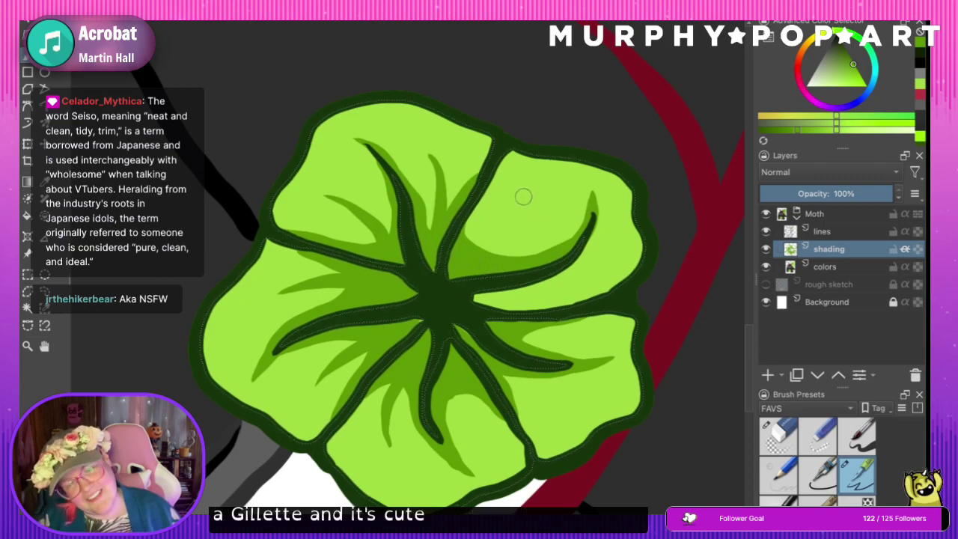
mouse_move(524, 196)
mouse_down()
mouse_move(512, 222)
mouse_move(440, 269)
mouse_up()
key(ctrl+z)
drag(525, 197, 505, 238)
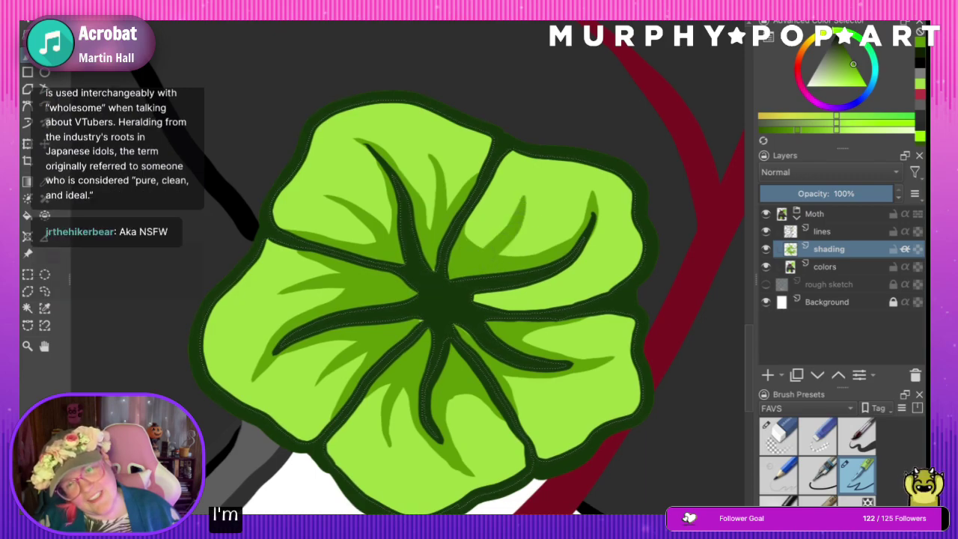
key(ctrl+z)
mouse_move(597, 215)
mouse_down()
mouse_move(585, 243)
mouse_move(523, 294)
mouse_move(464, 303)
mouse_up()
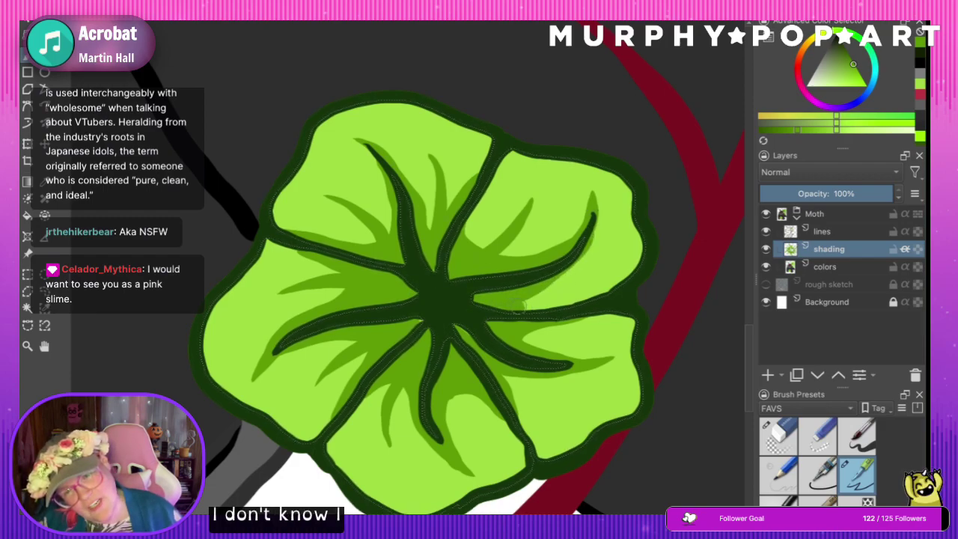
- Shade the upper-right petal below its vein in dark green with tapering streaks toward the outer rim, redoing unsatisfactory strokes
key(ctrl+z)
key(ctrl+z)
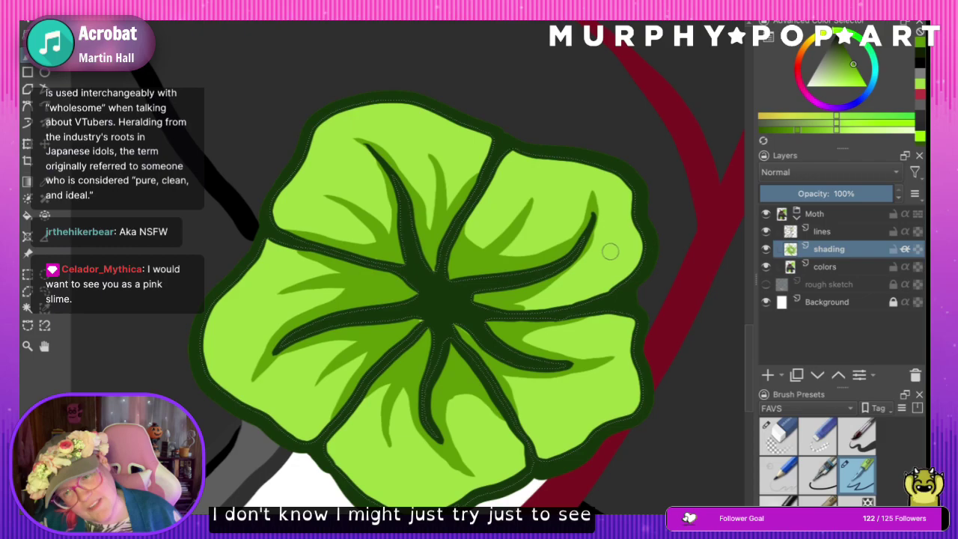
mouse_move(590, 229)
mouse_down()
mouse_move(565, 260)
mouse_move(490, 300)
mouse_up()
key(ctrl+z)
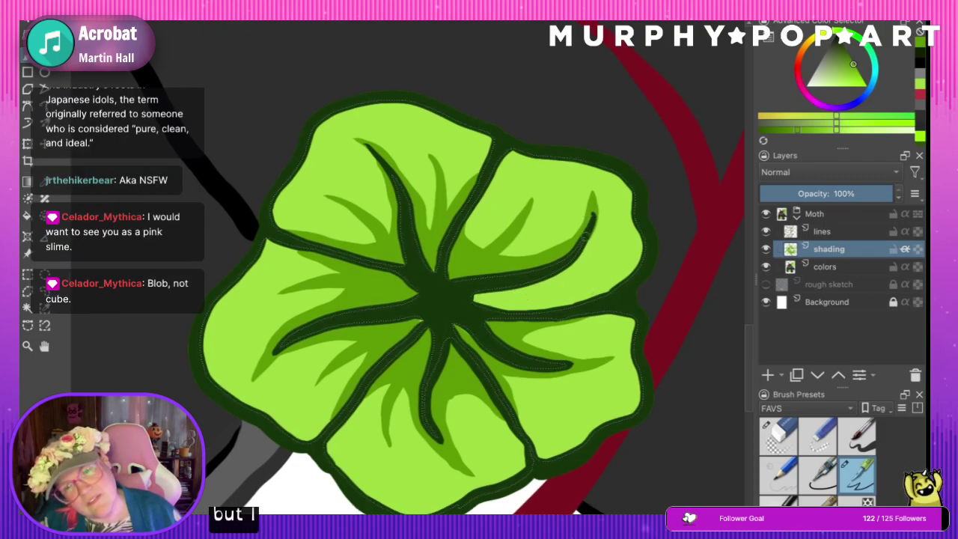
mouse_move(587, 234)
mouse_down()
mouse_move(536, 281)
mouse_move(479, 301)
mouse_up()
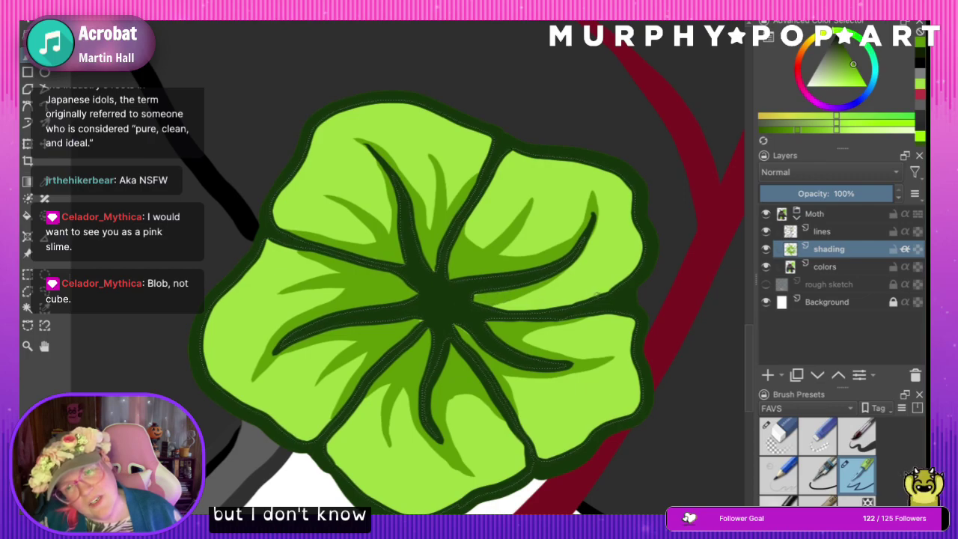
mouse_move(598, 297)
mouse_down()
mouse_move(460, 309)
mouse_move(488, 309)
mouse_move(467, 296)
mouse_move(530, 311)
mouse_move(592, 302)
mouse_up()
key(ctrl+z)
drag(612, 264, 522, 304)
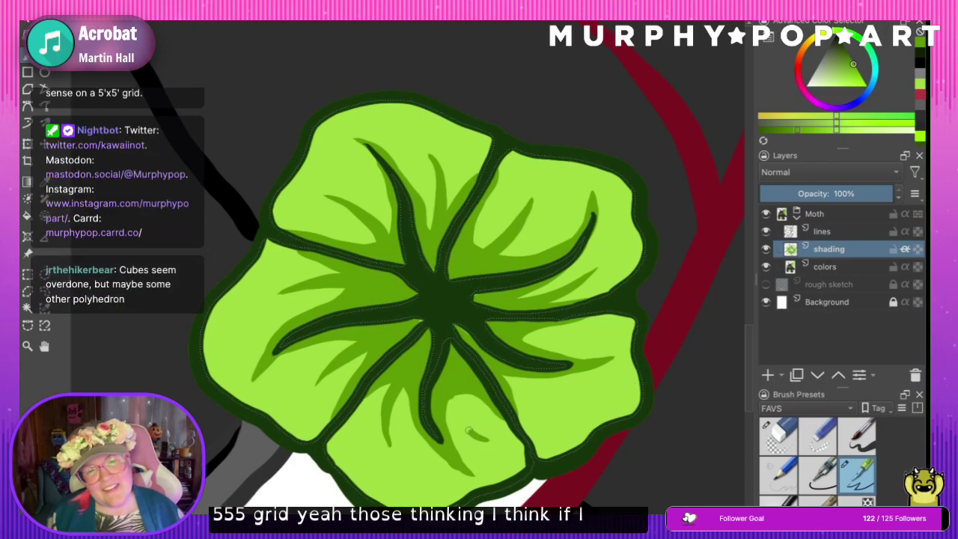
- Refine the bottom petal's shading between its vein and right edge with a short tapering streak, undoing unsatisfactory attempts
key(ctrl+z)
drag(454, 401, 487, 449)
key(ctrl+z)
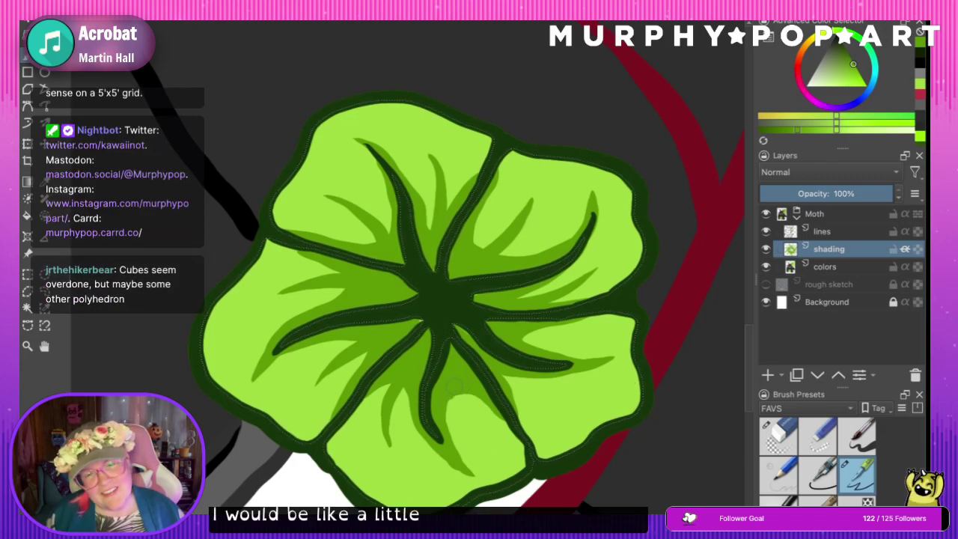
drag(454, 401, 494, 451)
key(ctrl+z)
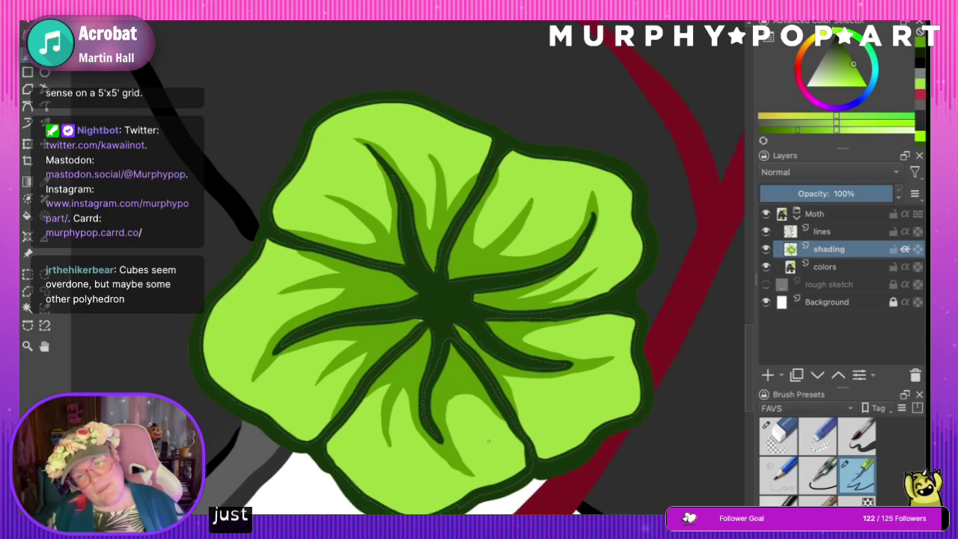
drag(454, 402, 485, 438)
key(ctrl+z)
drag(453, 401, 489, 454)
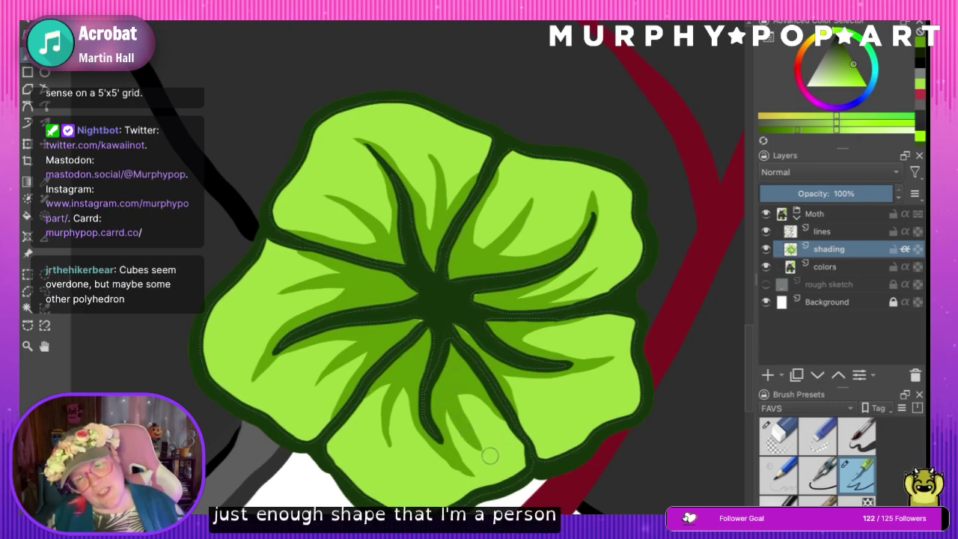
key(ctrl+z)
drag(455, 402, 491, 449)
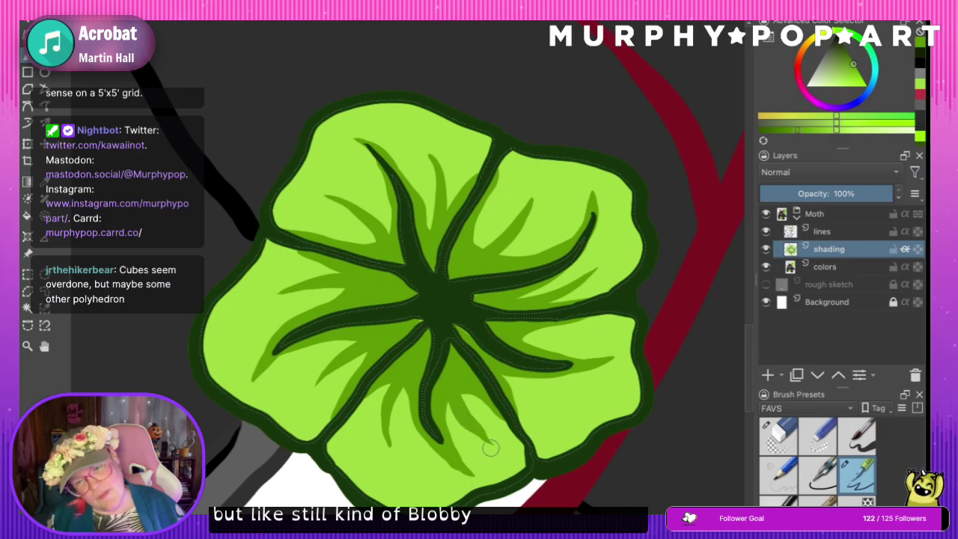
key(ctrl+z)
mouse_move(455, 400)
mouse_down()
mouse_move(491, 442)
mouse_move(453, 399)
mouse_up()
key(ctrl+z)
key(ctrl+z)
drag(486, 441, 454, 397)
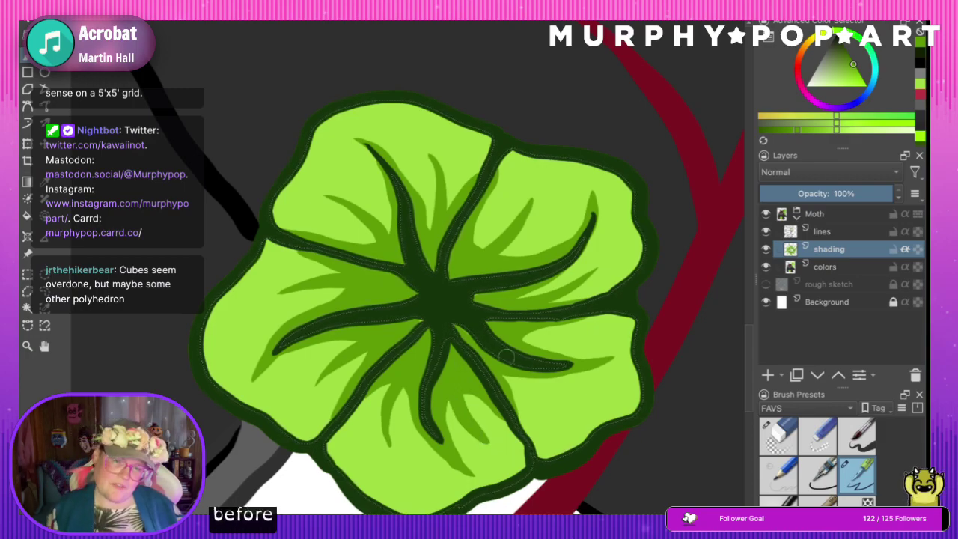
key(ctrl+z)
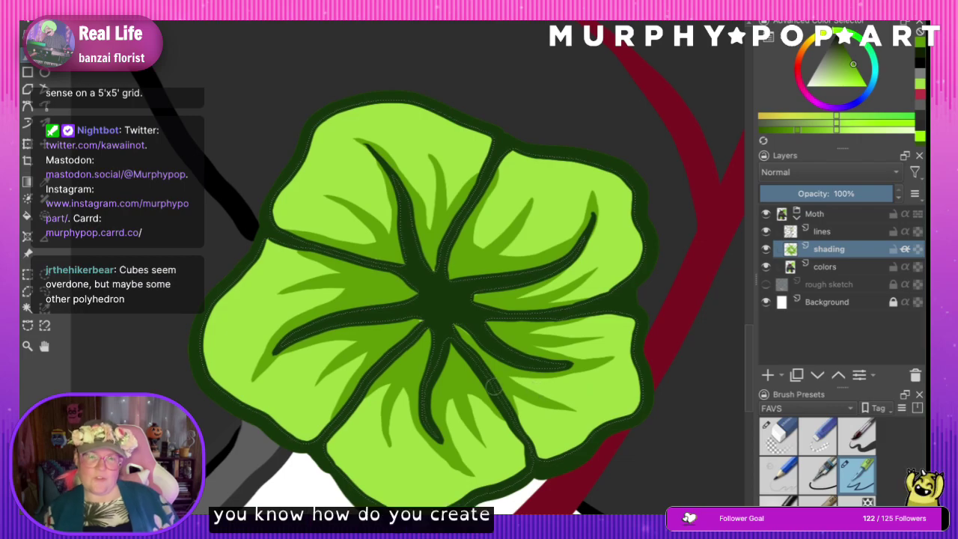
- Examine the lower flower's shading both within the whole mothman illustration and close up
key(minus)
key(minus)
key(ctrl+minus)
key(ctrl+minus)
key(ctrl+minus)
key(ctrl+minus)
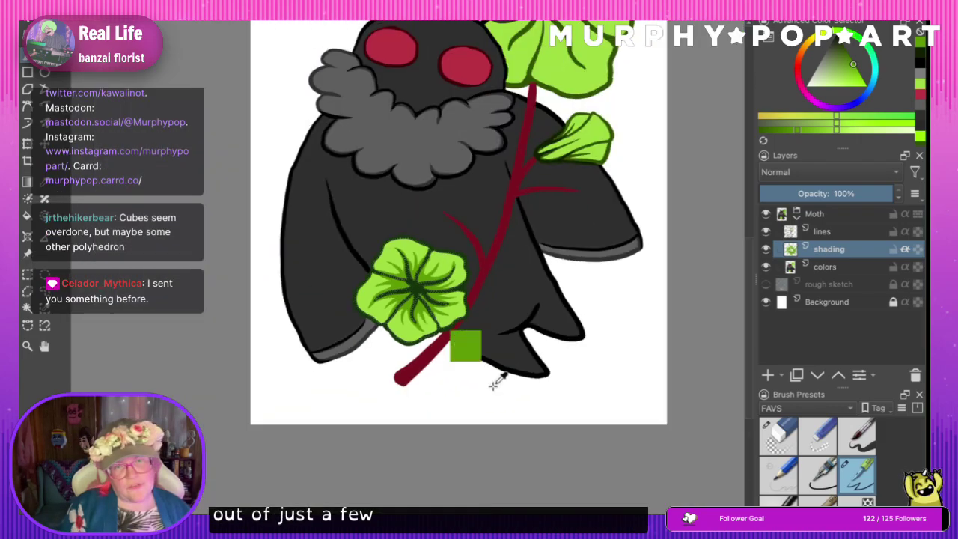
key(ctrl+plus)
key(ctrl+plus)
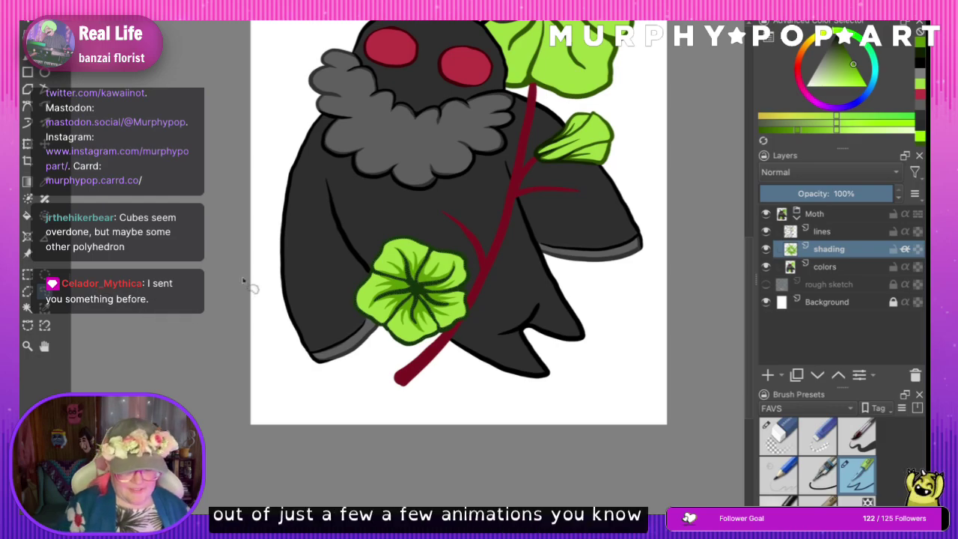
key(minus)
key(minus)
key(minus)
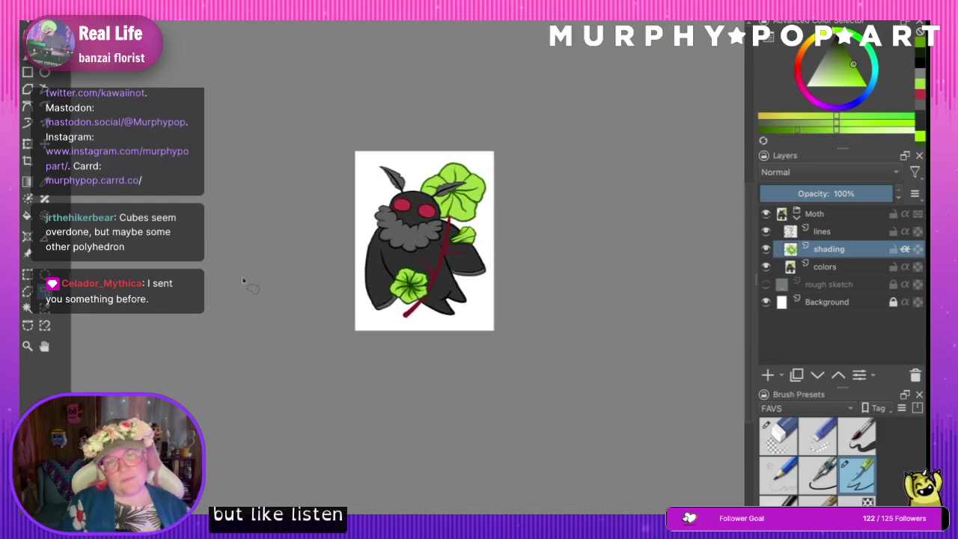
key(plus)
key(plus)
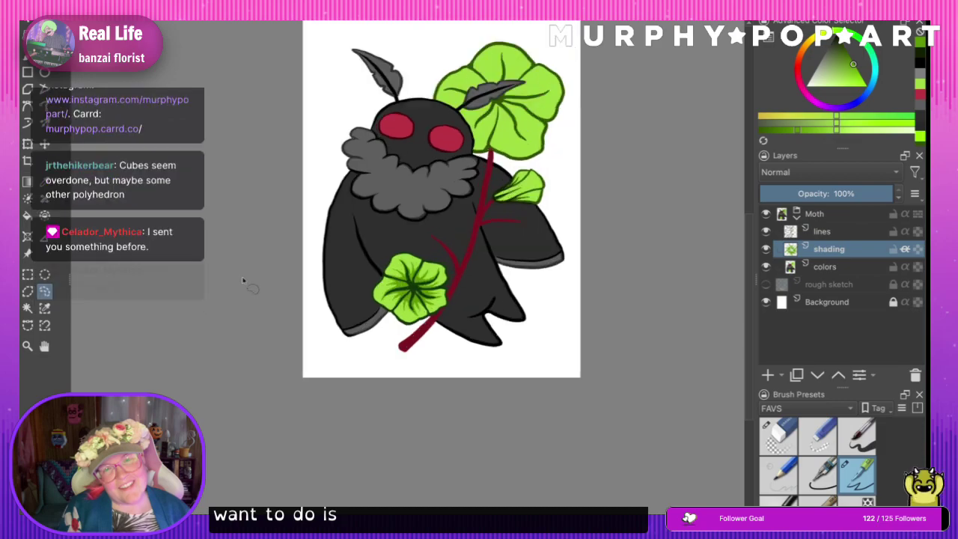
key(plus)
key(plus)
key(plus)
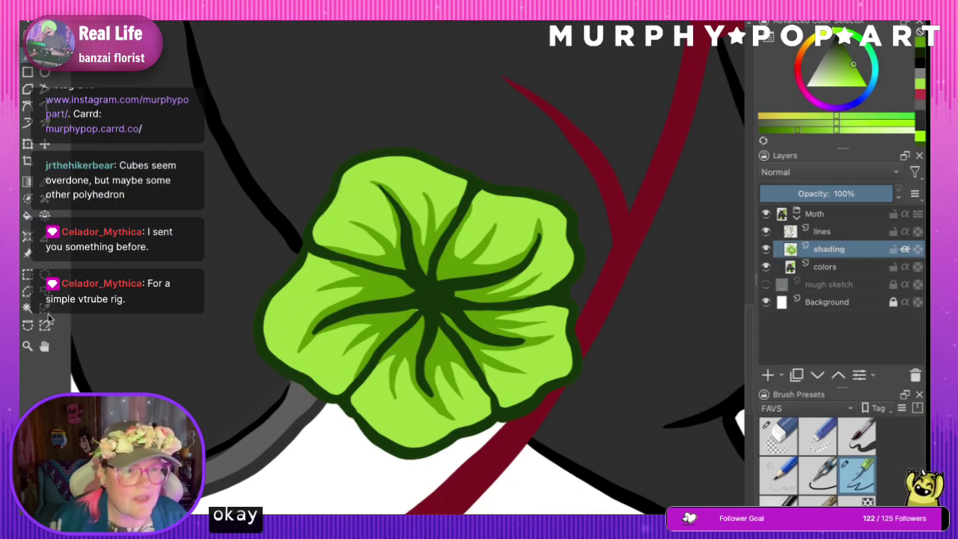
- Select the lower flower's petal area based on the colors layer, and return to the shading layer with the brush
key(Page_Down)
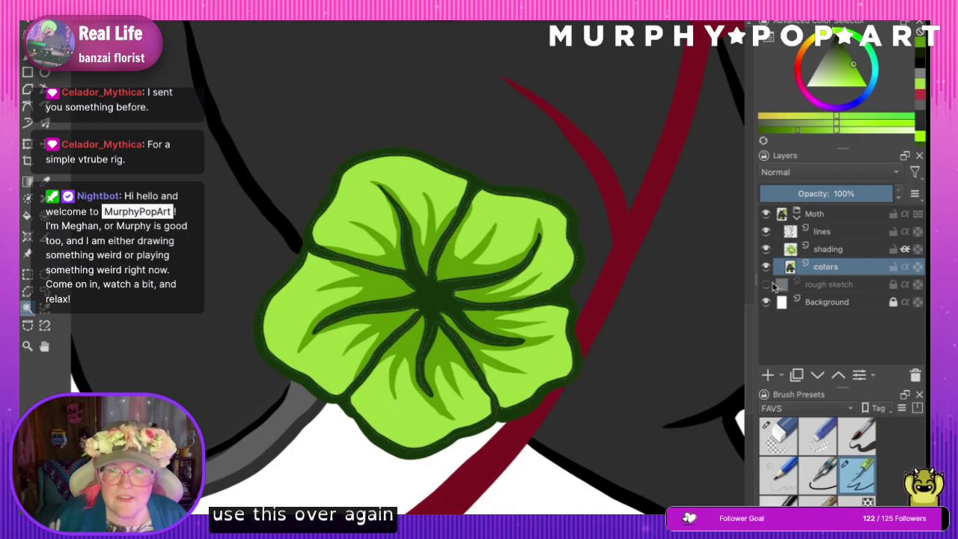
click(839, 250)
click(27, 56)
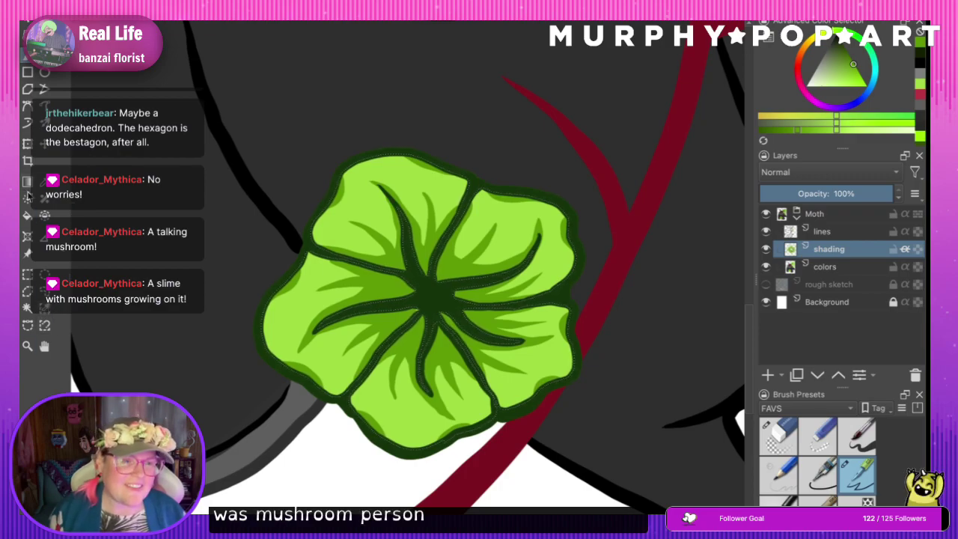
- Sample the green of the lower flower's petals and shift it to a brighter, more saturated lime for highlights
click(395, 175)
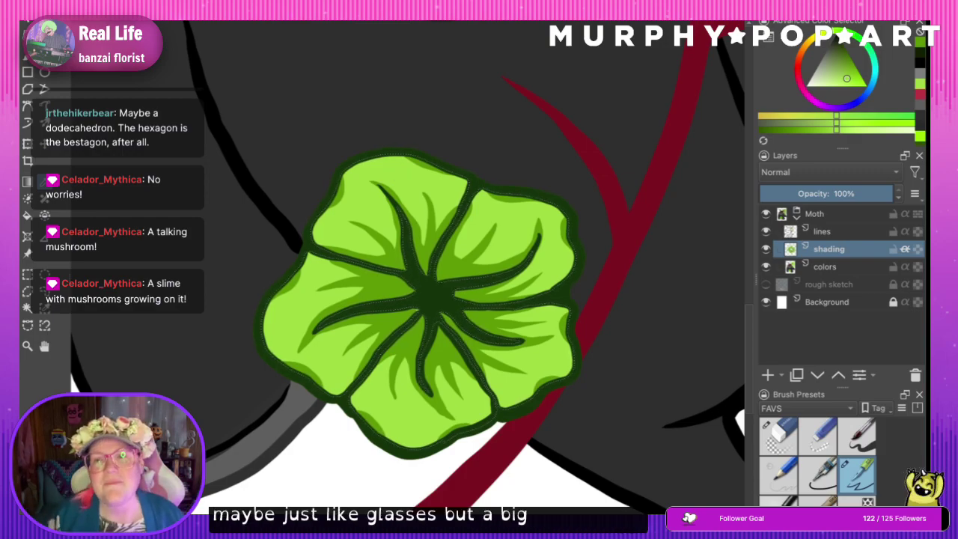
drag(847, 80, 857, 92)
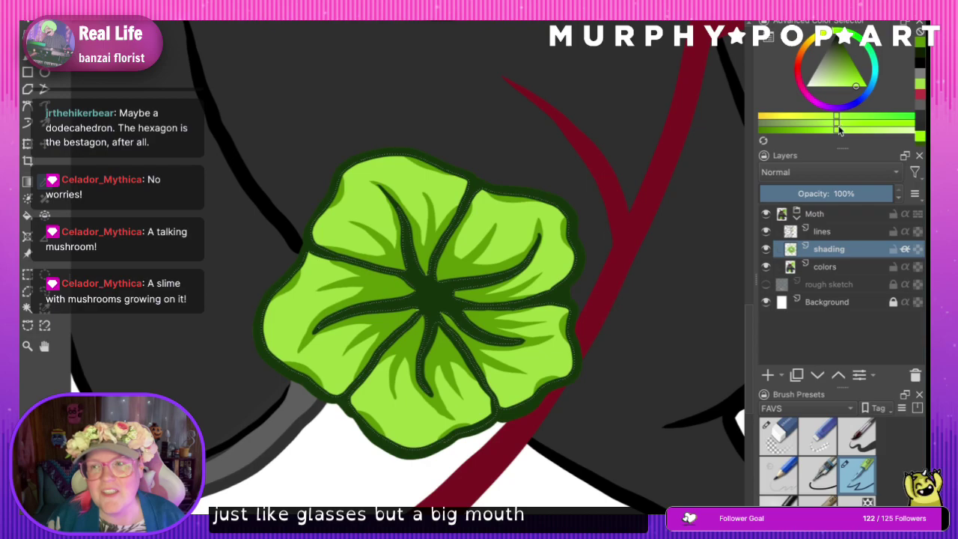
click(864, 85)
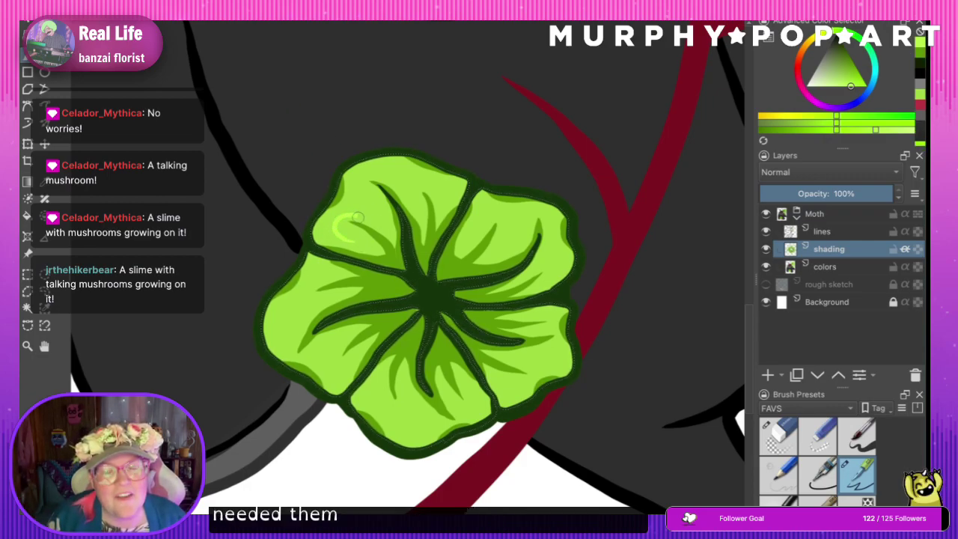
- Try a wavy lime highlight band across the lower flower's upper-left petal, then a short curved stroke, undoing both
key(ctrl+z)
mouse_move(341, 228)
mouse_down()
mouse_move(372, 211)
mouse_move(366, 182)
mouse_move(385, 170)
mouse_move(422, 184)
mouse_move(444, 209)
mouse_up()
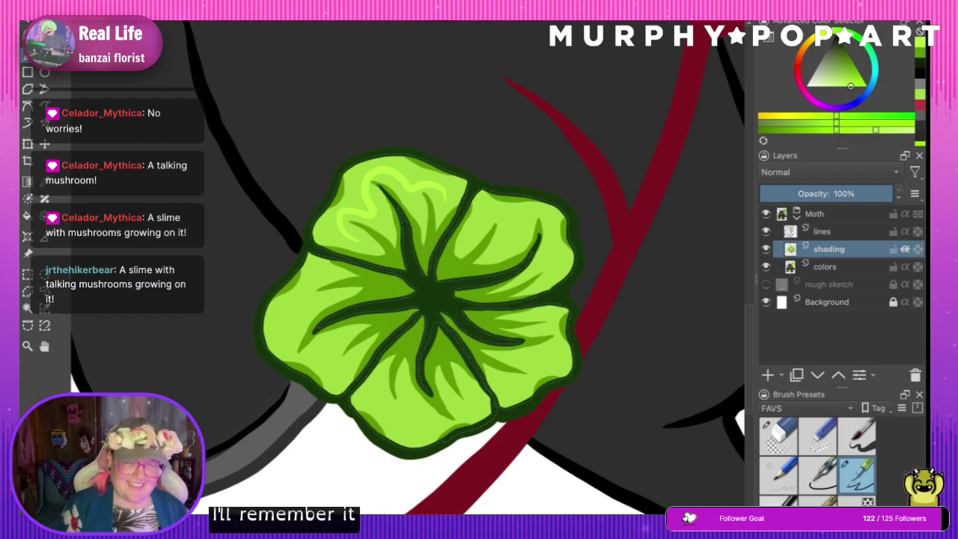
scroll(411, 285, down, 4)
scroll(410, 285, up, 2)
scroll(416, 292, up, 3)
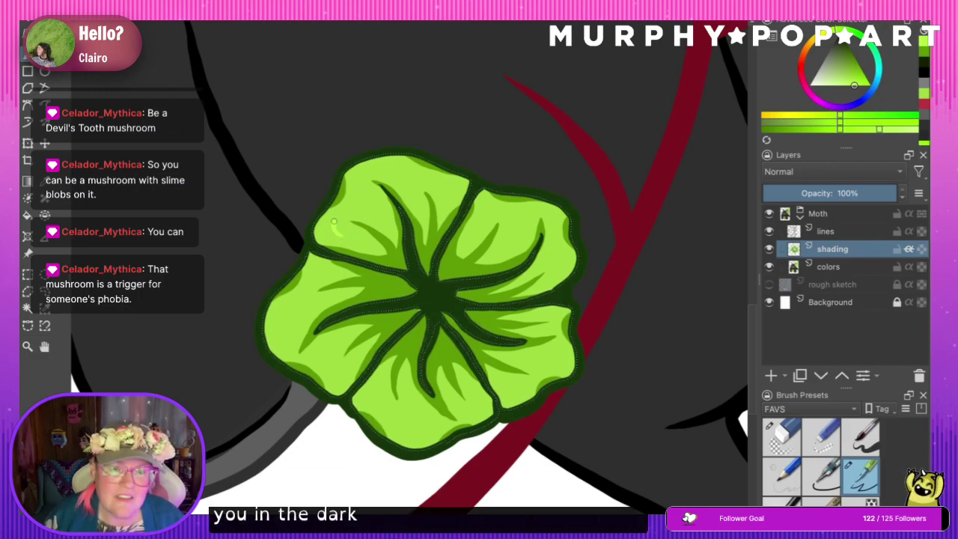
drag(334, 222, 354, 206)
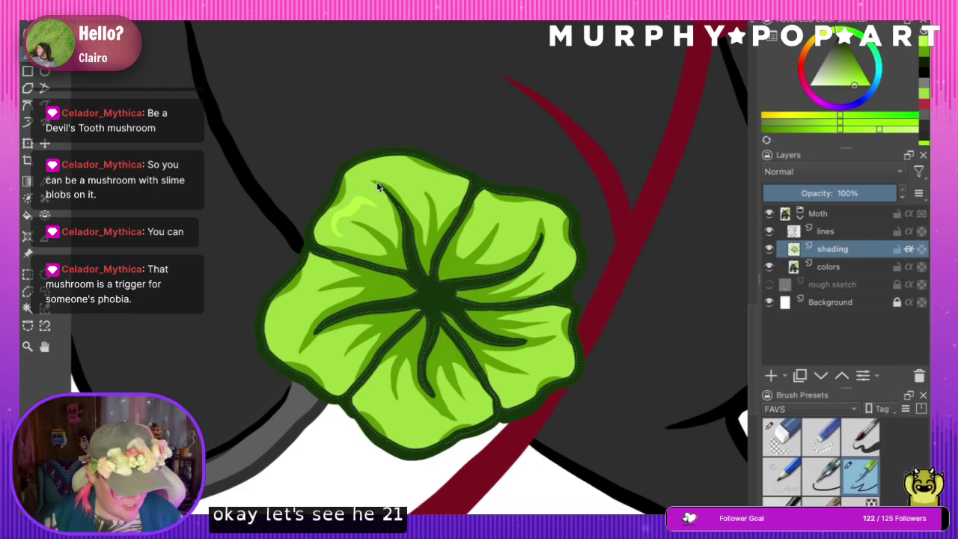
key(ctrl+z)
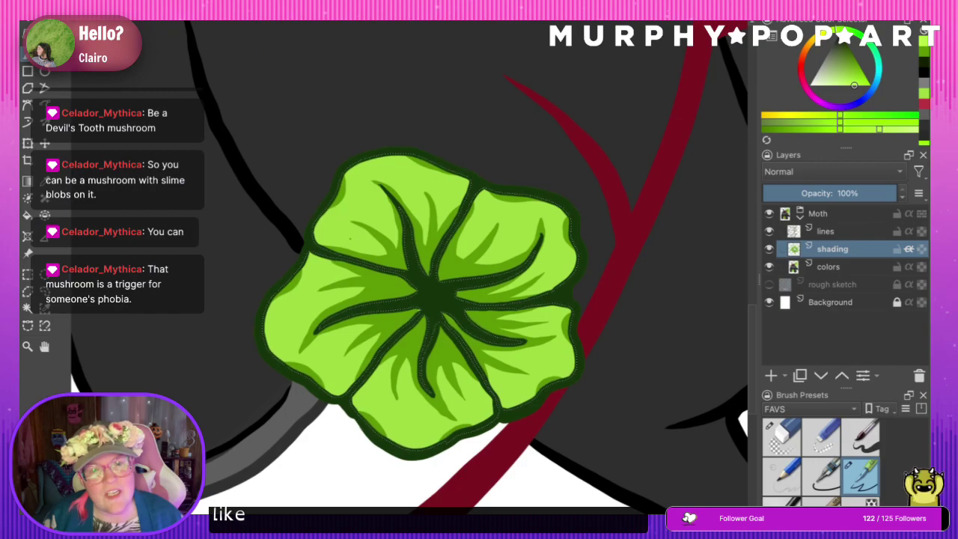
- Try a thicker wavy highlight around the tip of the upper-left petal's vein and undo it after judging it in the whole illustration
mouse_move(341, 236)
mouse_down()
mouse_move(347, 212)
mouse_move(369, 212)
mouse_move(374, 167)
mouse_move(411, 190)
mouse_move(435, 185)
mouse_move(452, 204)
mouse_up()
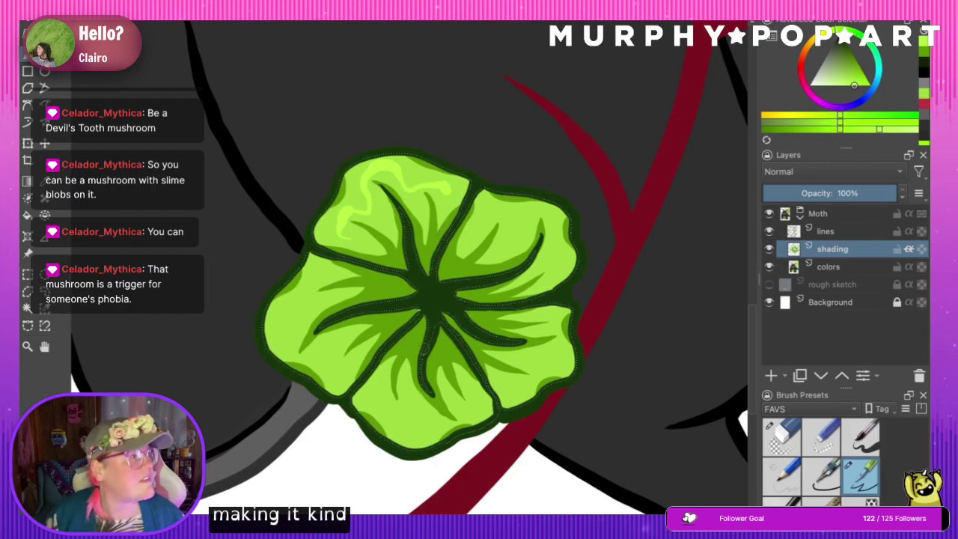
scroll(409, 279, down, 5)
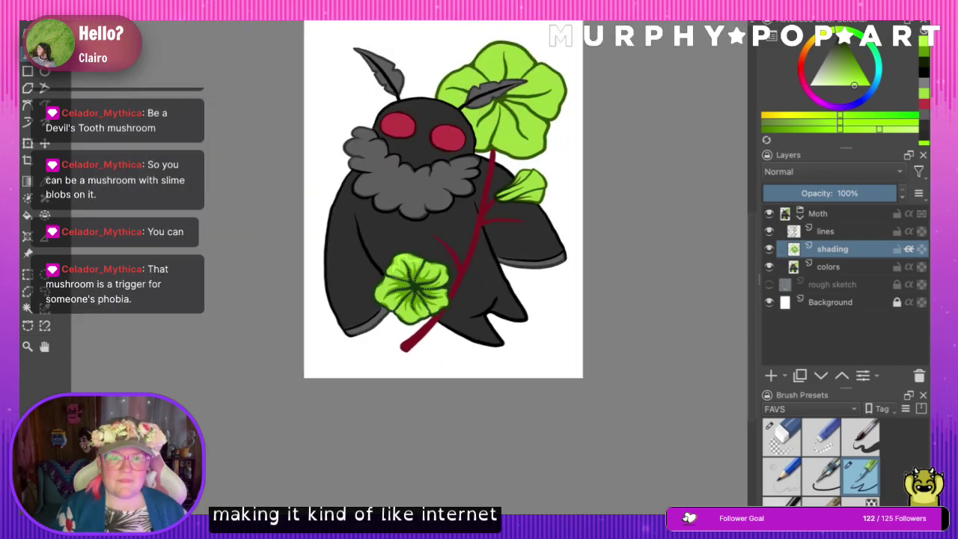
scroll(412, 288, up, 3)
scroll(412, 209, up, 2)
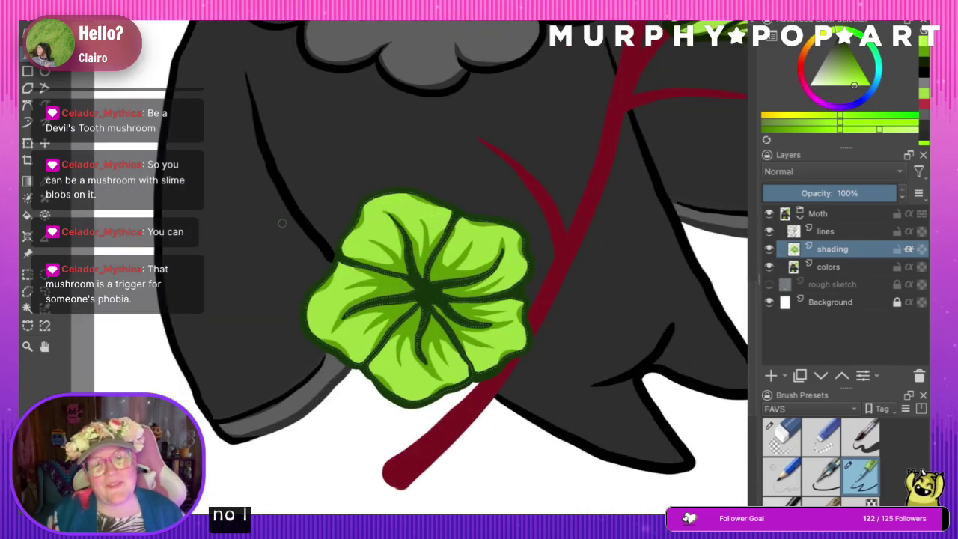
scroll(414, 178, up, 3)
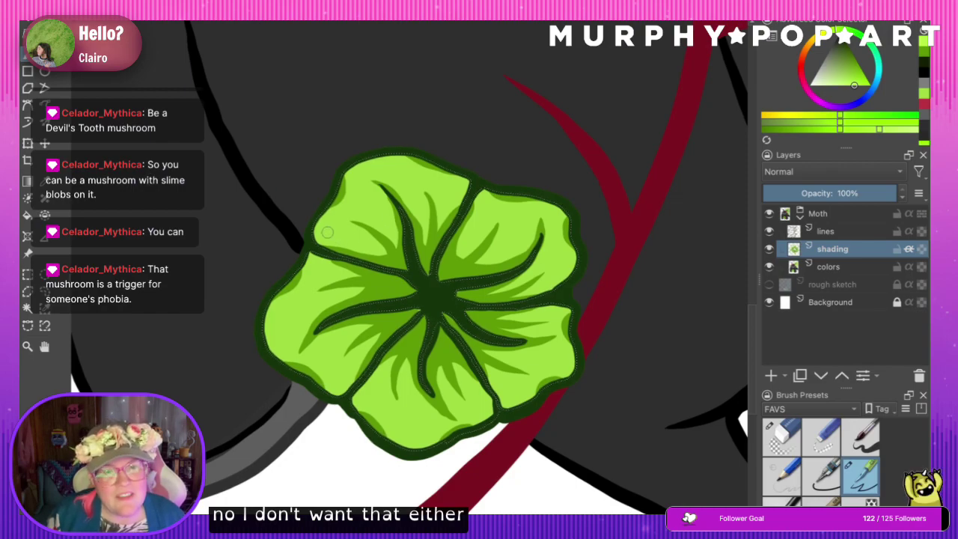
- Try separate short highlight streaks between the shading strokes of the upper-left petal, then undo them
drag(328, 233, 367, 240)
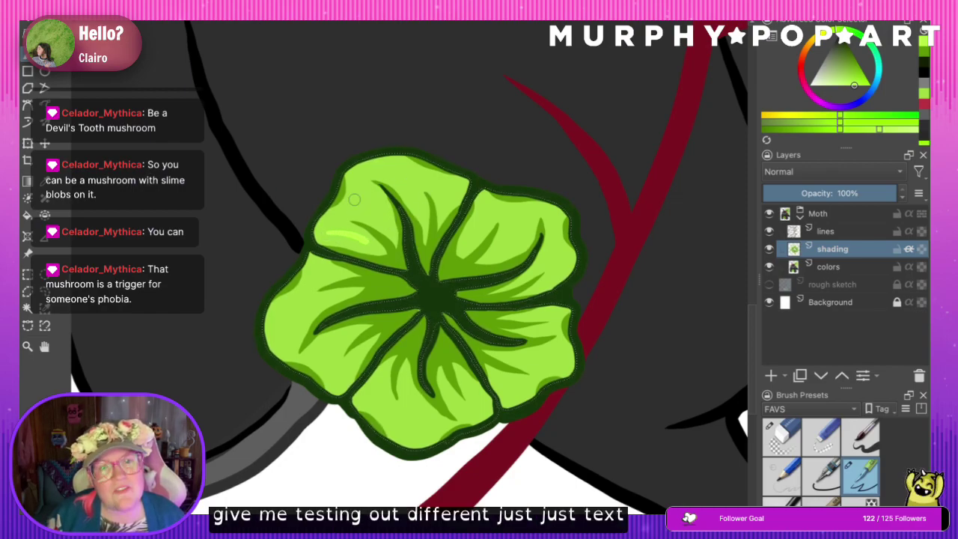
drag(352, 199, 372, 213)
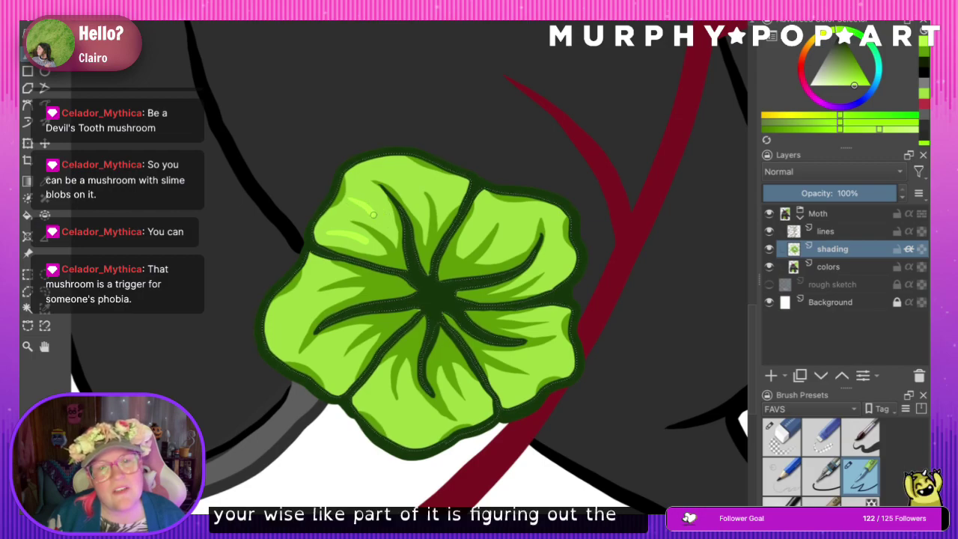
mouse_move(391, 175)
mouse_down()
mouse_move(419, 205)
mouse_move(447, 189)
mouse_up()
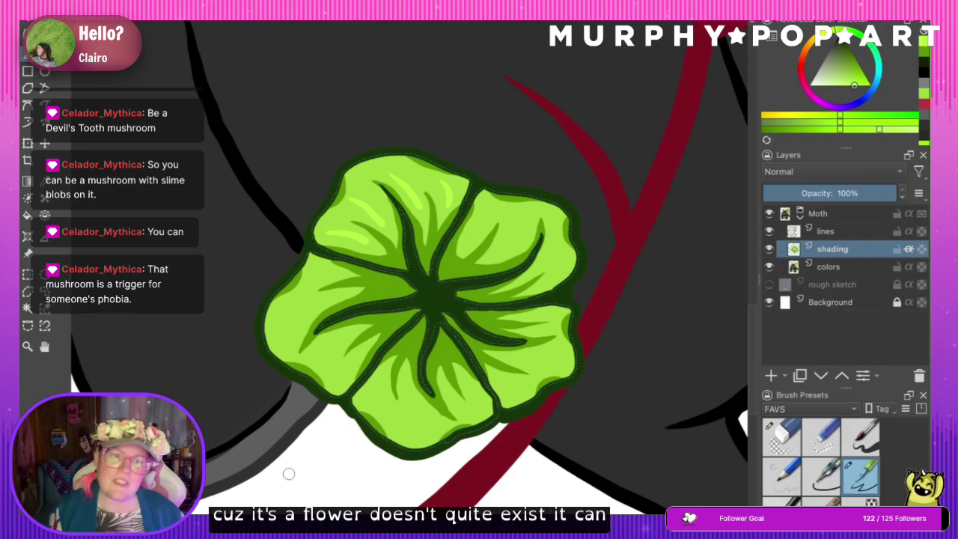
key(minus)
key(minus)
key(minus)
key(minus)
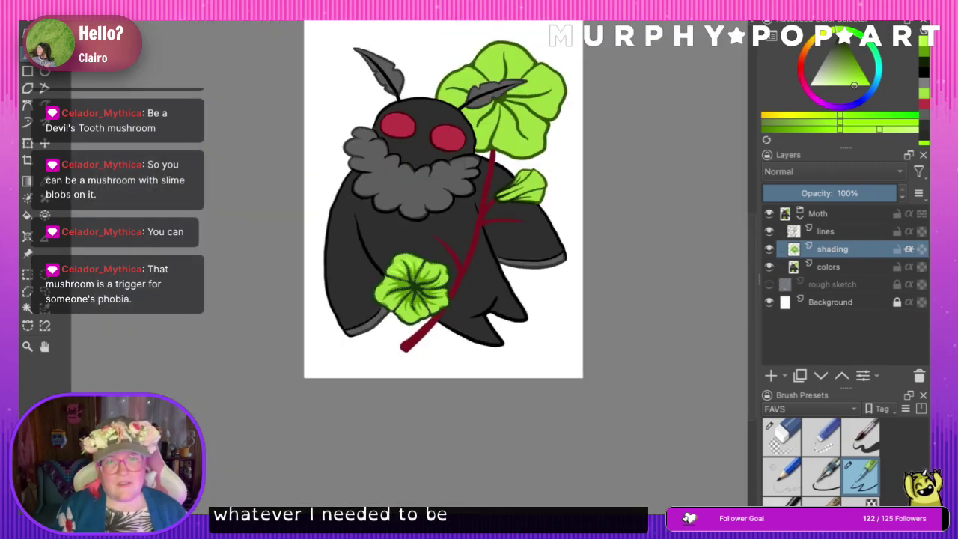
key(plus)
key(plus)
key(plus)
key(plus)
key(plus)
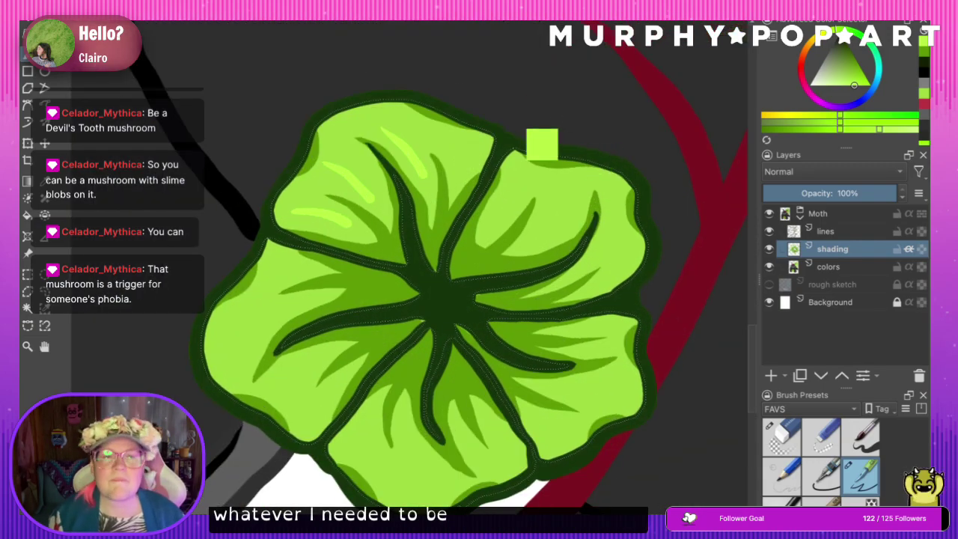
key(ctrl+z)
key(ctrl+z)
key(ctrl+z)
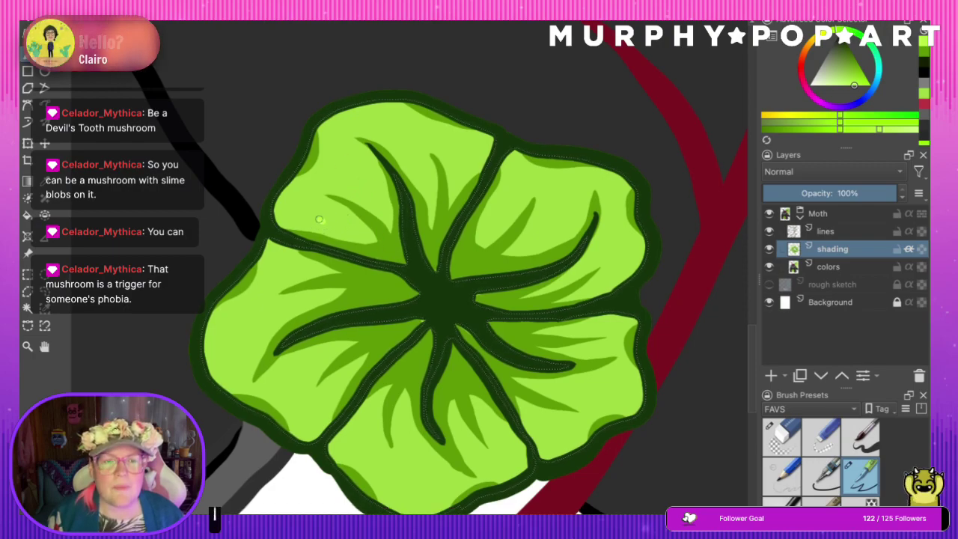
- Try one continuous wavy highlight across the upper-left petal on both sides of its vein, then undo it
mouse_move(321, 220)
mouse_down()
mouse_move(318, 182)
mouse_move(358, 174)
mouse_move(340, 132)
mouse_move(361, 122)
mouse_move(384, 127)
mouse_move(399, 144)
mouse_move(441, 136)
mouse_move(462, 156)
mouse_up()
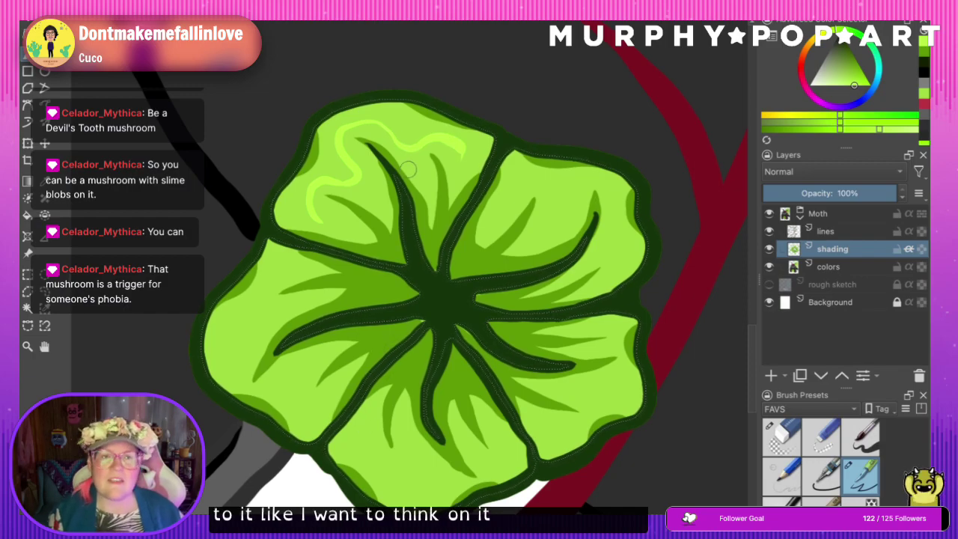
key(ctrl+minus)
key(ctrl+minus)
key(ctrl+minus)
key(ctrl+minus)
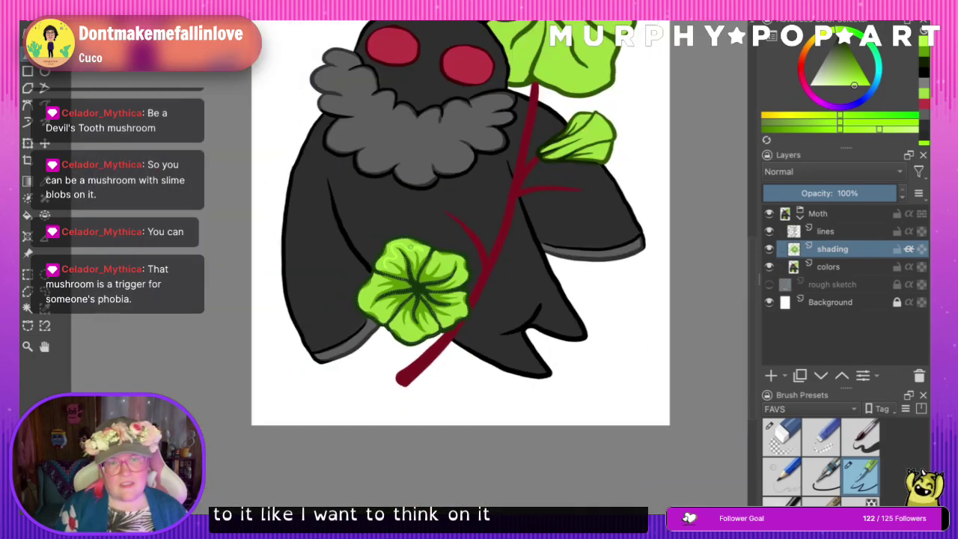
key(plus)
key(plus)
key(plus)
key(plus)
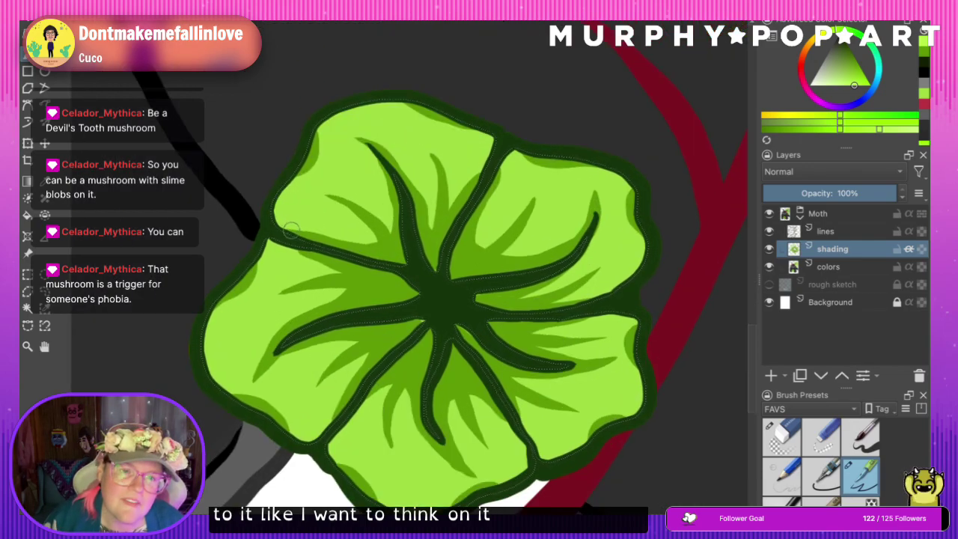
- Paint thin lime highlights along the outer rims of the lower flower's petals, in the gaps between the dark edge shading
drag(283, 216, 277, 190)
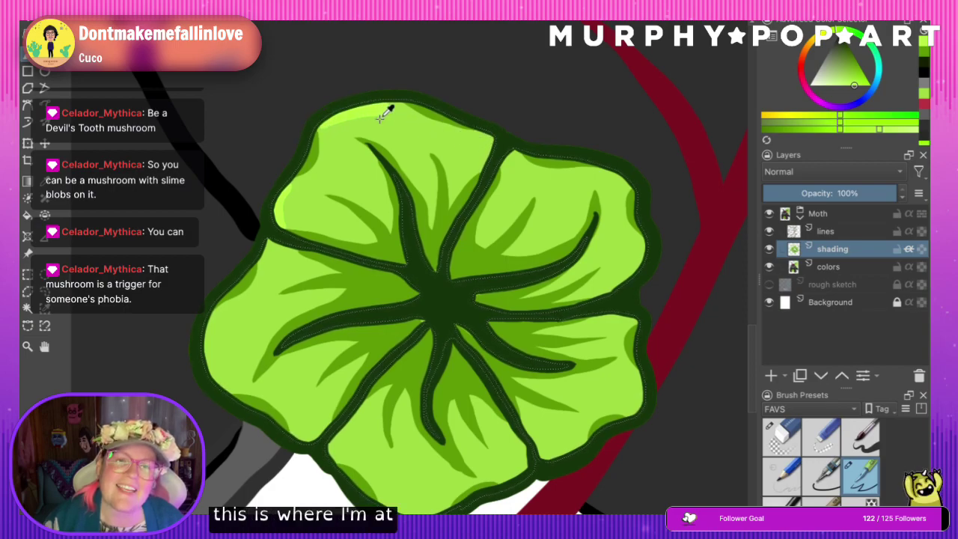
drag(321, 121, 388, 106)
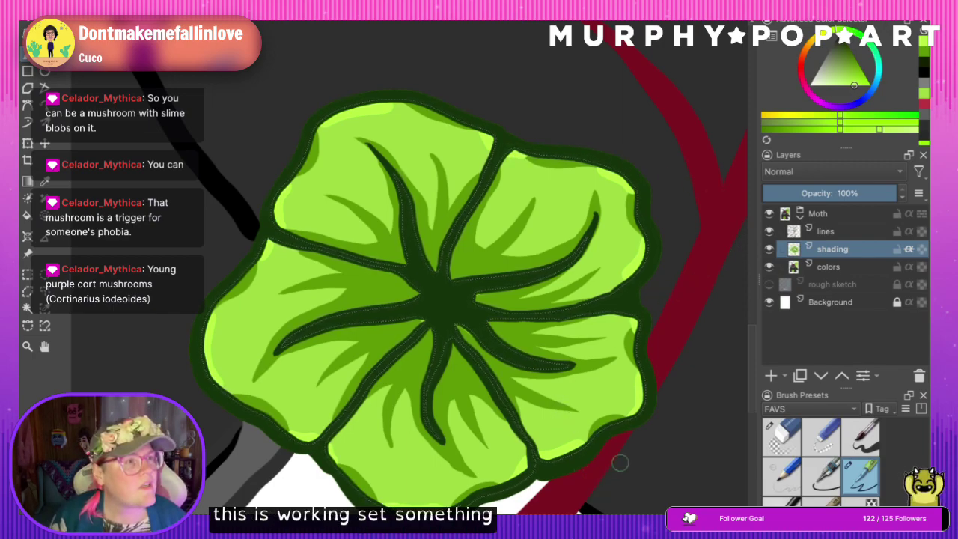
- Examine the lower flower's rim highlights within the whole mothman illustration and close up
key(ctrl+minus)
key(ctrl+minus)
key(ctrl+minus)
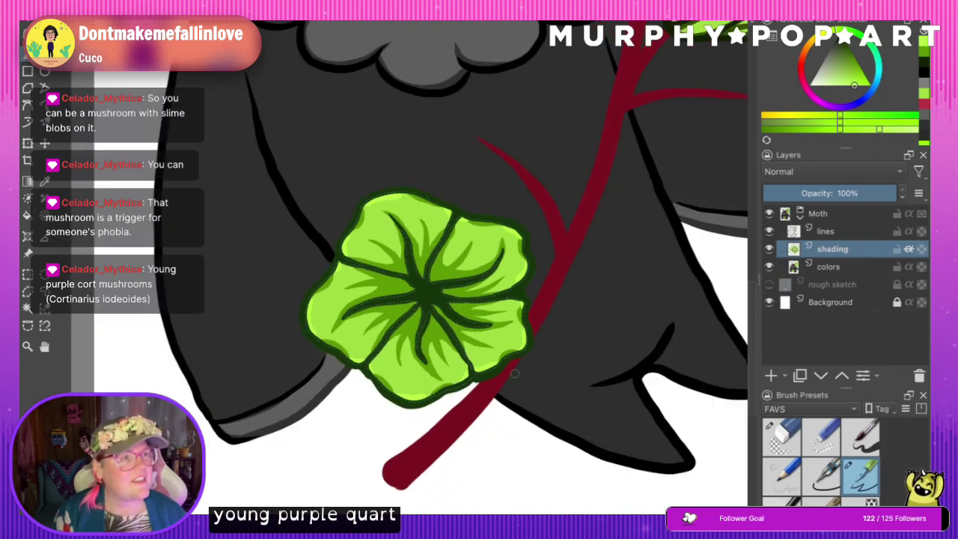
key(ctrl+minus)
key(ctrl+minus)
key(ctrl+minus)
key(ctrl+plus)
key(ctrl+plus)
key(ctrl+plus)
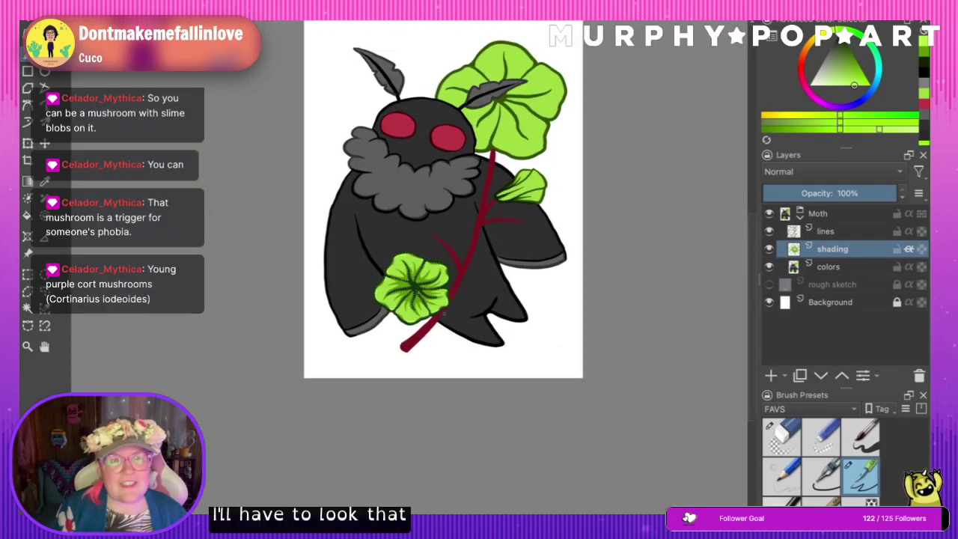
key(plus)
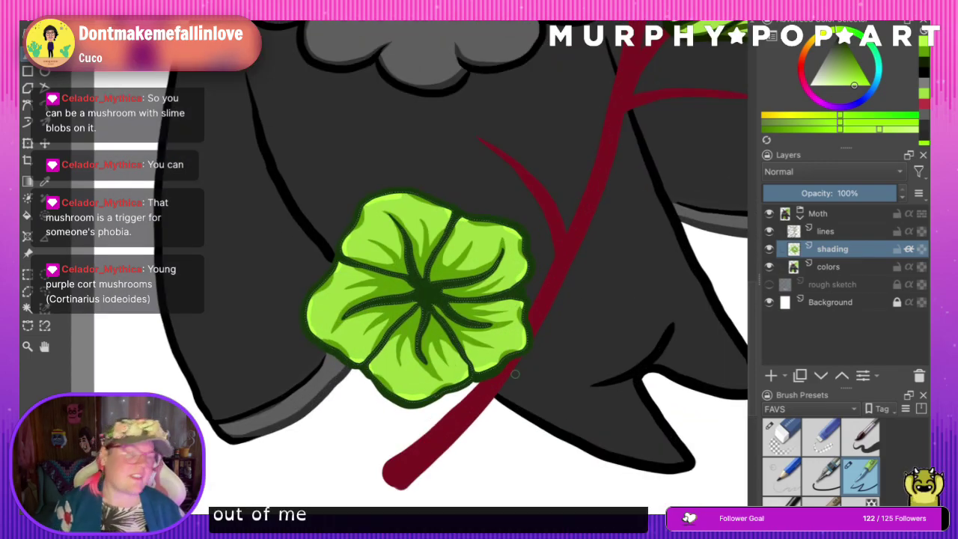
key(plus)
key(plus)
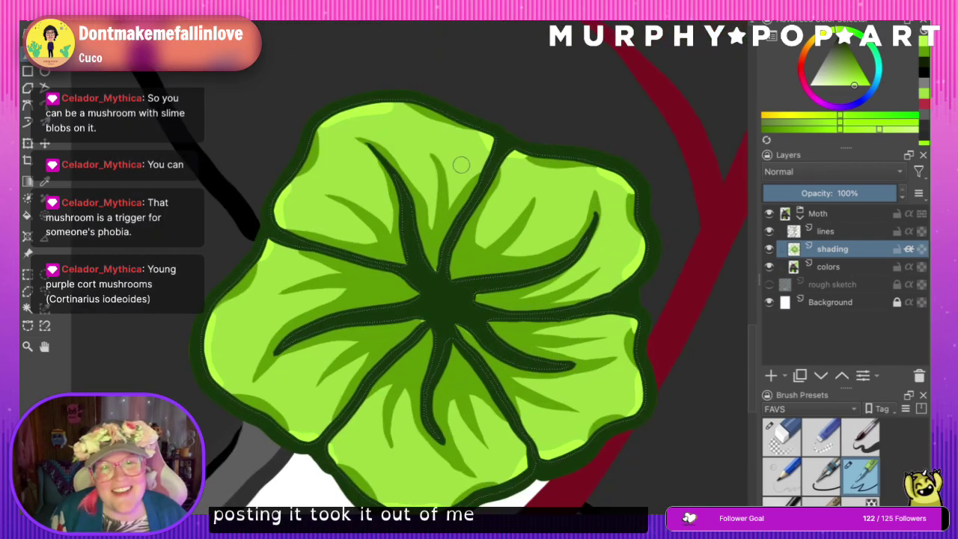
- Try adding a thin wavy highlight line inside the upper-left petal's rim highlight, redrawing it once and then undoing it
mouse_move(458, 159)
mouse_down()
mouse_move(427, 136)
mouse_move(378, 133)
mouse_move(341, 146)
mouse_up()
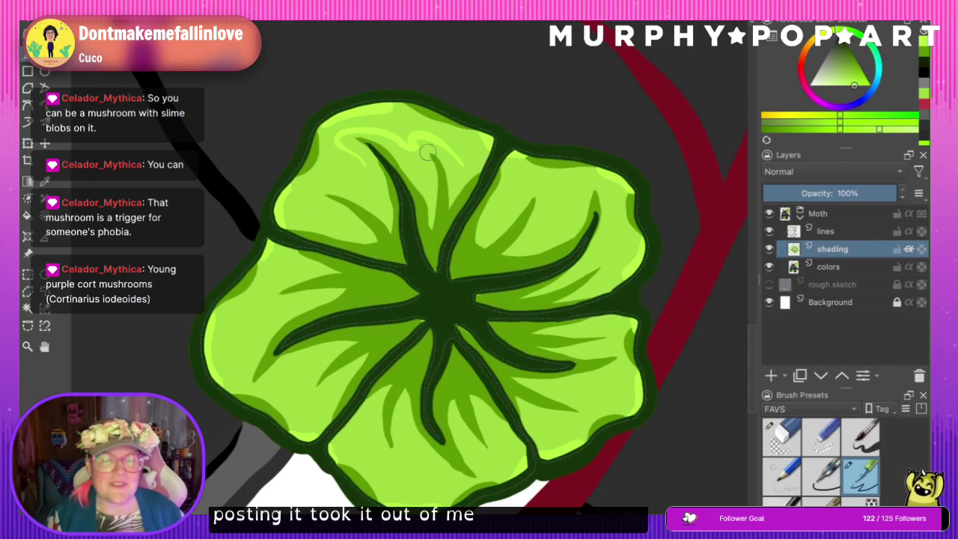
key(ctrl+z)
mouse_move(462, 165)
mouse_down()
mouse_move(427, 137)
mouse_move(407, 146)
mouse_move(341, 141)
mouse_up()
mouse_move(345, 175)
mouse_down()
mouse_move(314, 189)
mouse_move(319, 213)
mouse_up()
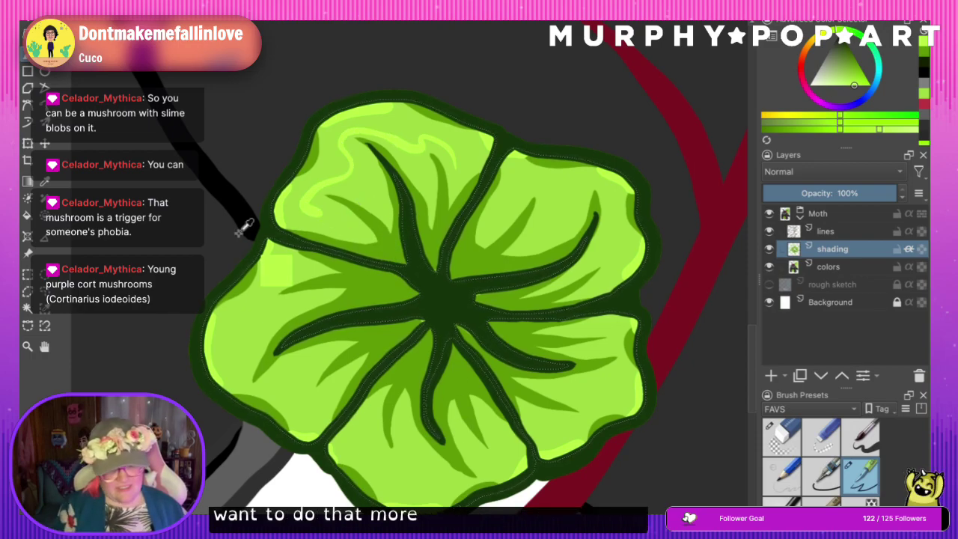
key(minus)
key(minus)
key(minus)
key(minus)
scroll(247, 226, up, 4)
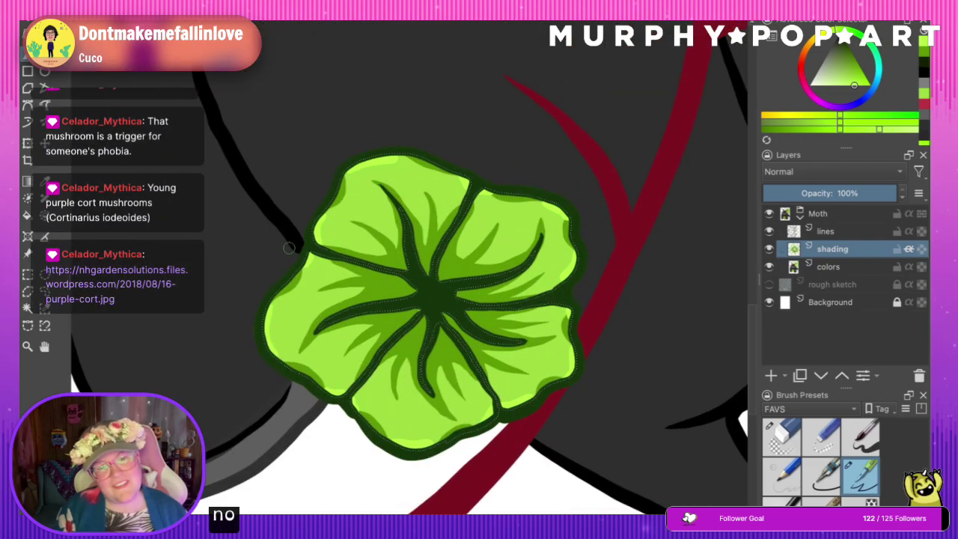
- Select the petal area of the large upper flower with the contiguous selection, keeping the shading layer active
scroll(246, 225, down, 4)
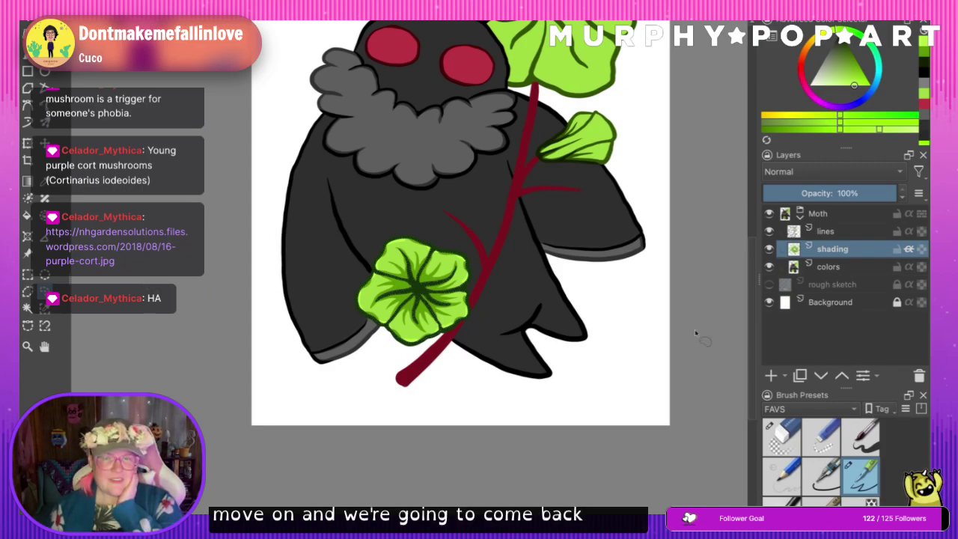
drag(752, 336, 753, 298)
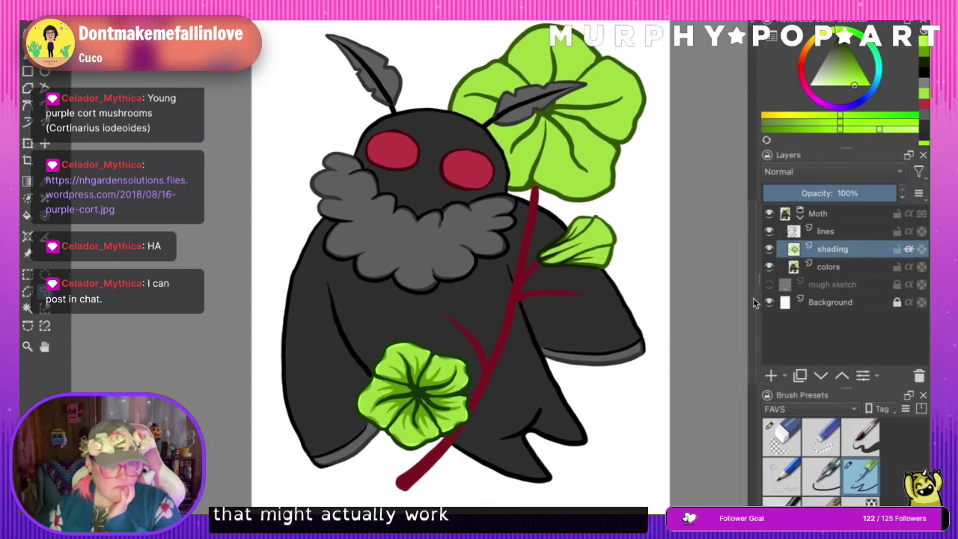
drag(754, 298, 753, 300)
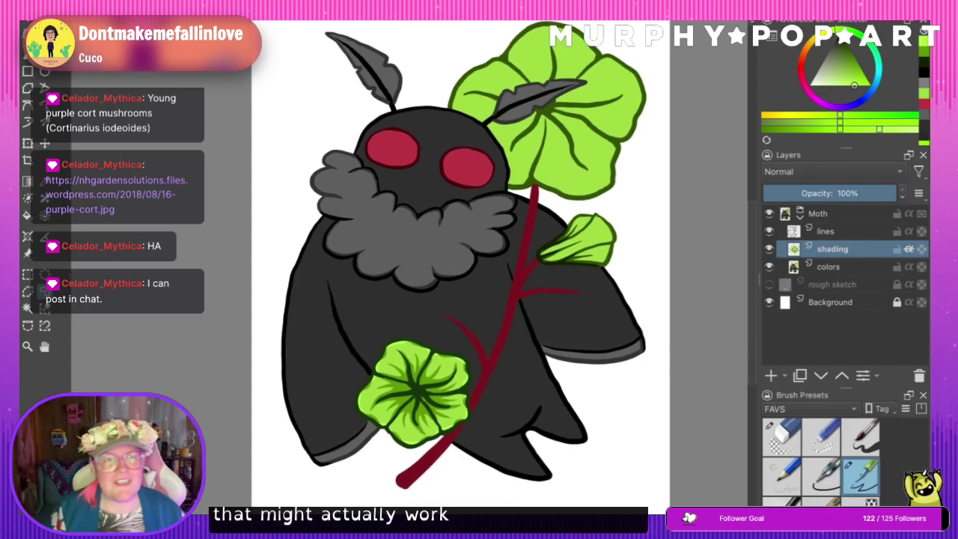
click(28, 307)
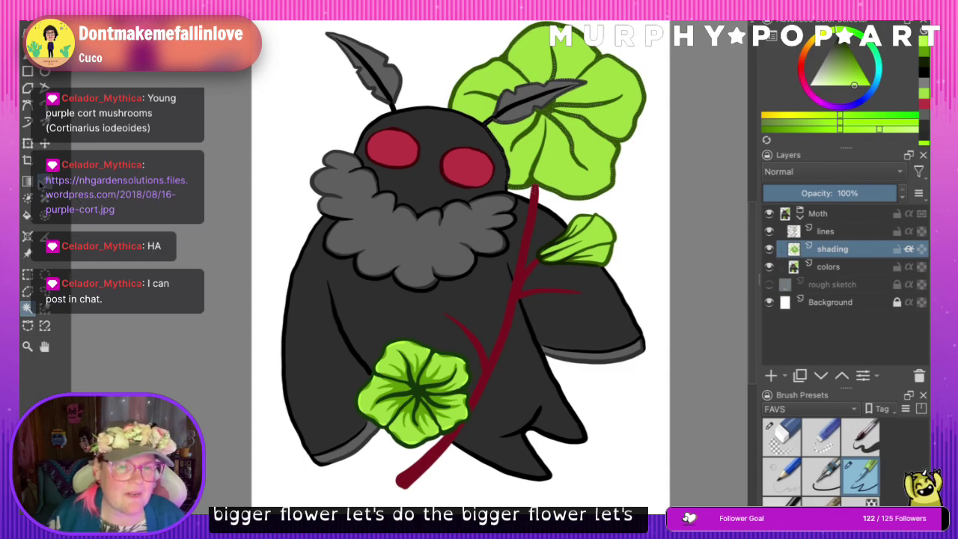
- Sample the dark green shading color from the lower flower for use on the large upper flower
ctrl+click(406, 376)
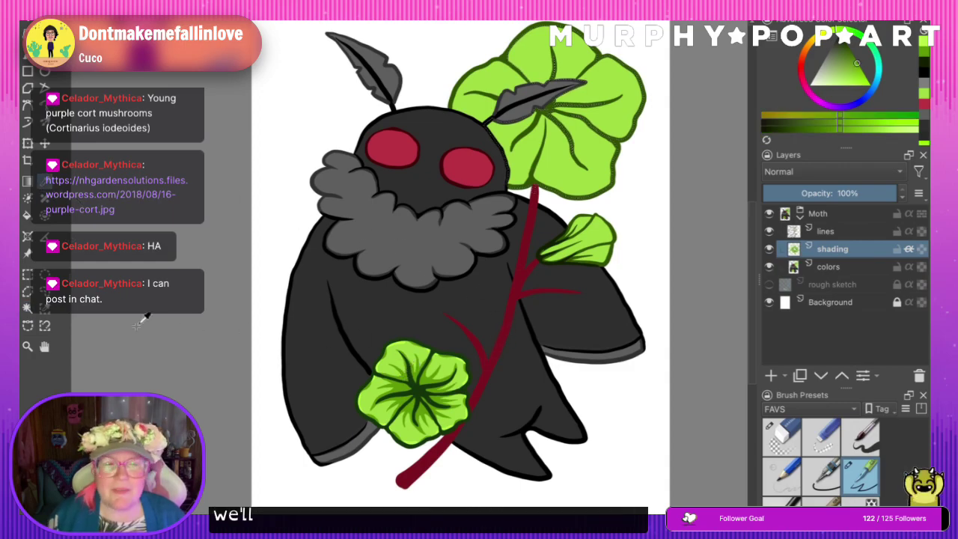
click(28, 347)
click(590, 84)
click(307, 381)
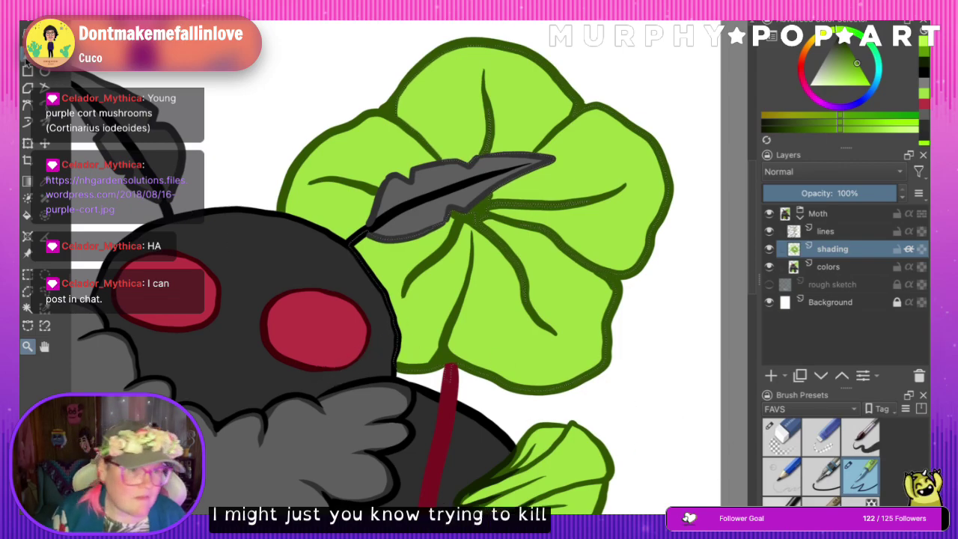
- Shade the base of the large upper flower's top petal dark green with the freehand brush, beside its center vein
click(27, 59)
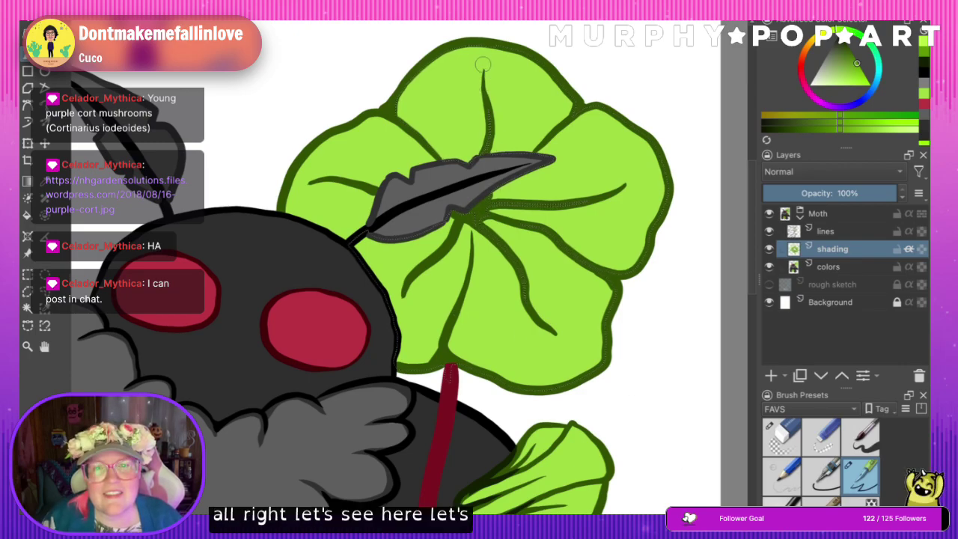
mouse_move(484, 70)
mouse_down()
mouse_move(492, 144)
mouse_move(474, 154)
mouse_move(447, 159)
mouse_move(404, 118)
mouse_up()
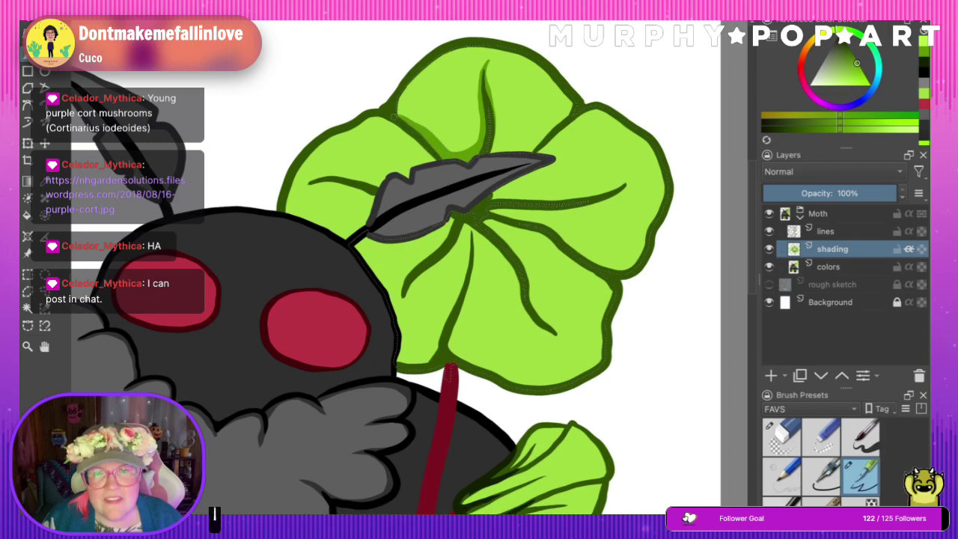
mouse_move(460, 146)
mouse_down()
mouse_move(481, 138)
mouse_move(393, 122)
mouse_move(461, 147)
mouse_up()
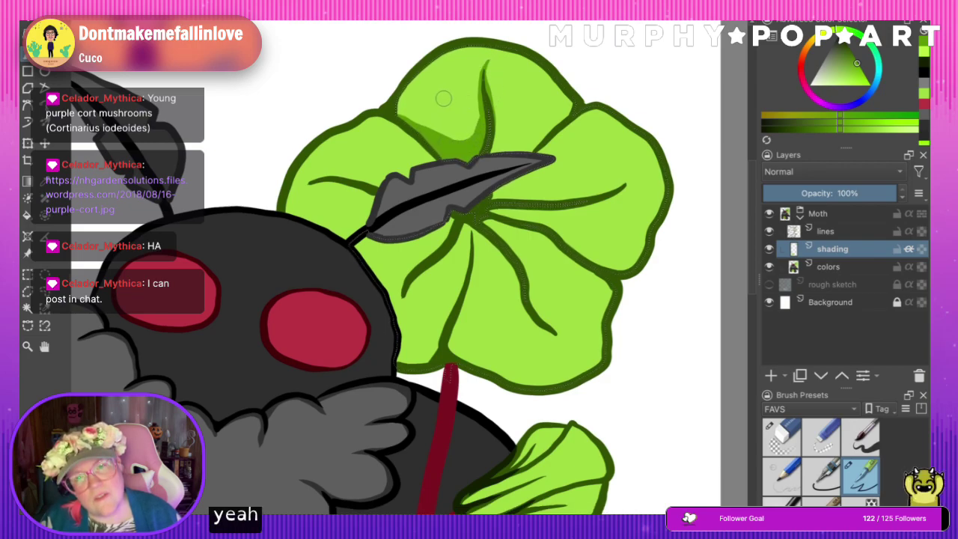
- Paint tapered dark green streaks on both sides of the top petal's center vein, redrawing the first streak until it fits
drag(451, 96, 465, 140)
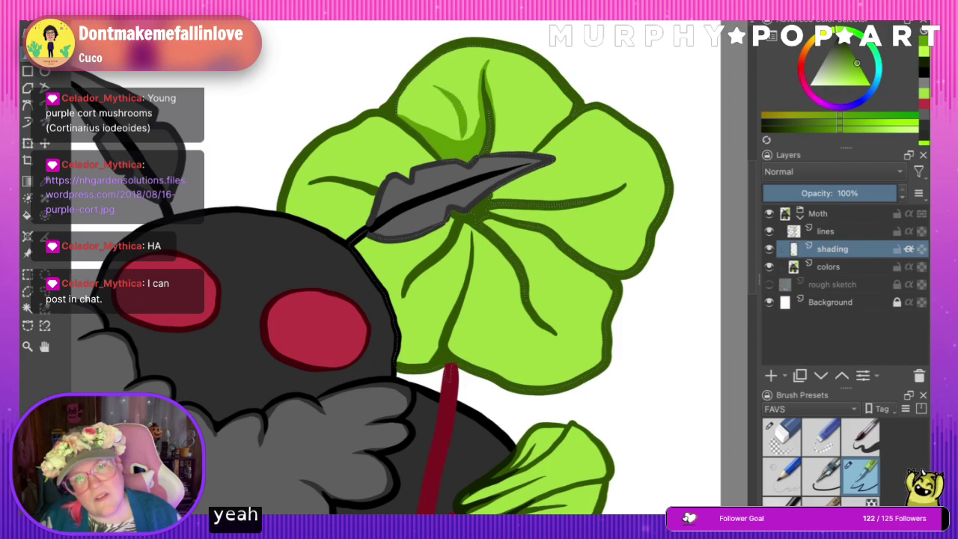
key(ctrl+z)
drag(447, 87, 467, 140)
key(ctrl+z)
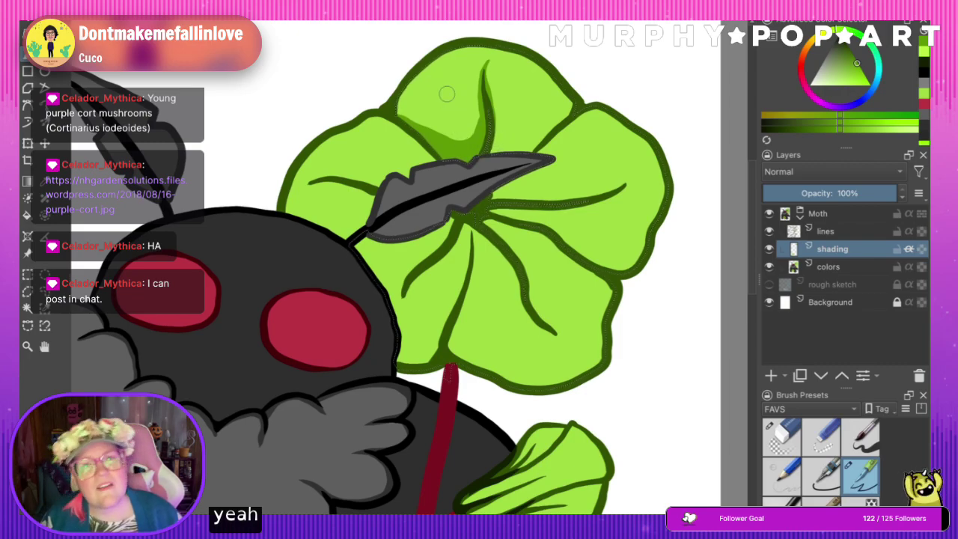
mouse_move(441, 86)
mouse_down()
mouse_move(450, 121)
mouse_move(483, 120)
mouse_move(512, 142)
mouse_move(566, 116)
mouse_up()
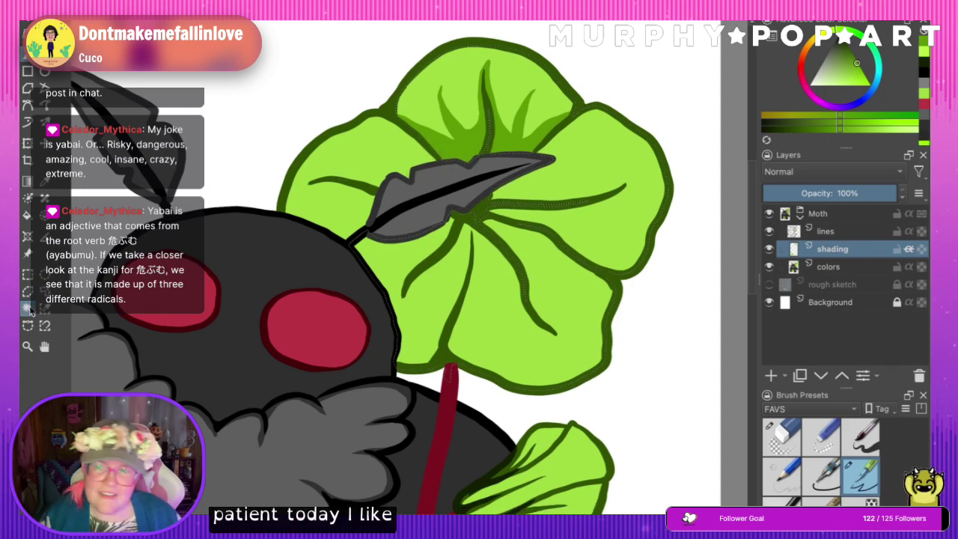
- Return to the shading layer and paint dark green shadows and streaks around the left petal's vein and along its lower edge
click(846, 266)
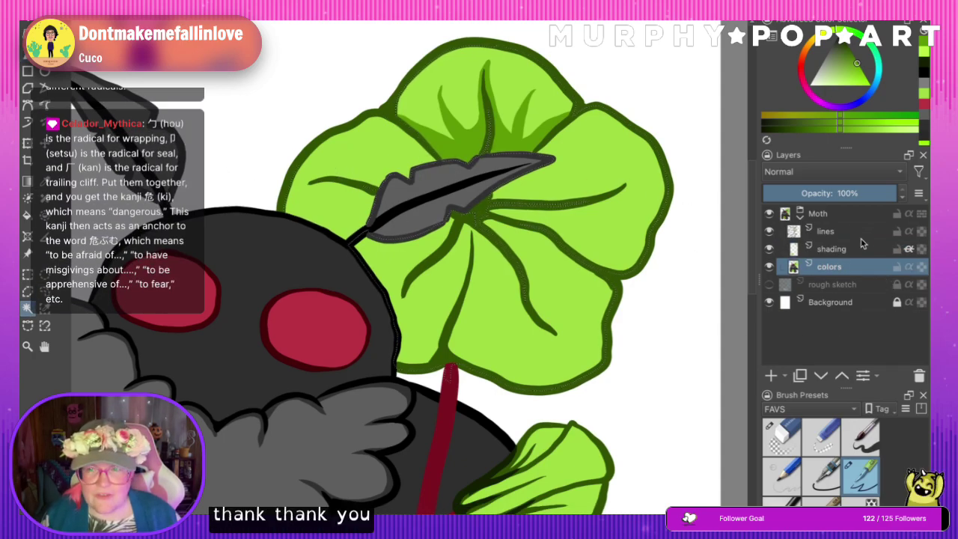
click(861, 248)
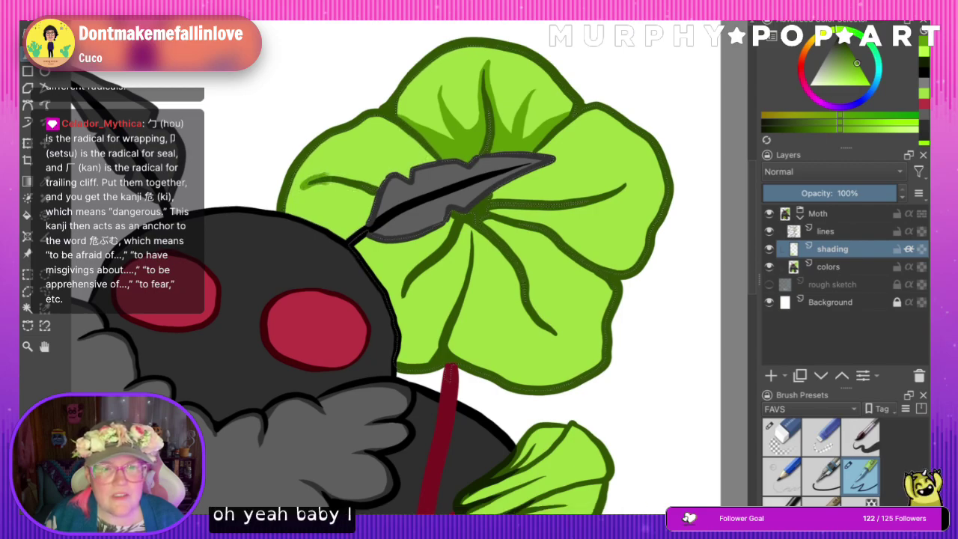
mouse_move(325, 178)
mouse_down()
mouse_move(368, 181)
mouse_move(440, 159)
mouse_up()
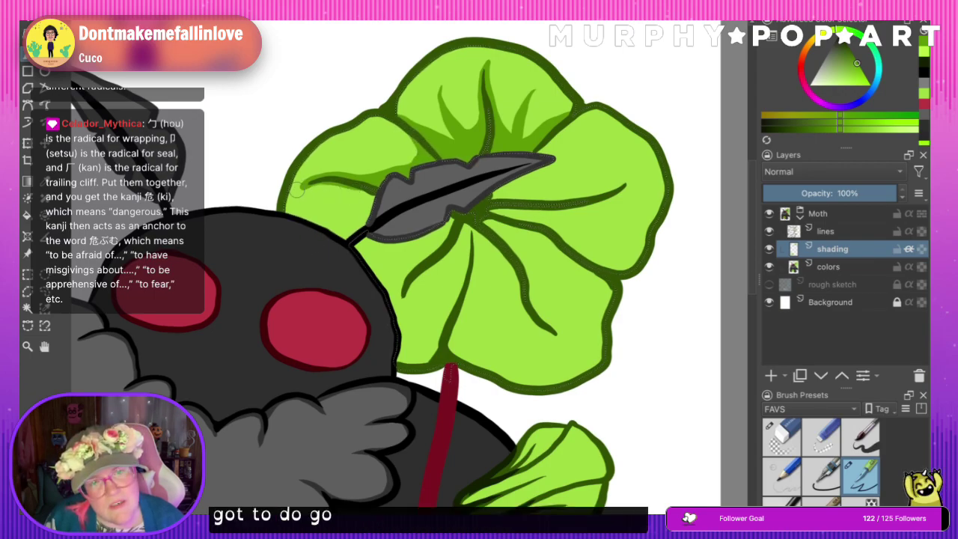
mouse_move(367, 196)
mouse_down()
mouse_move(363, 224)
mouse_move(287, 219)
mouse_up()
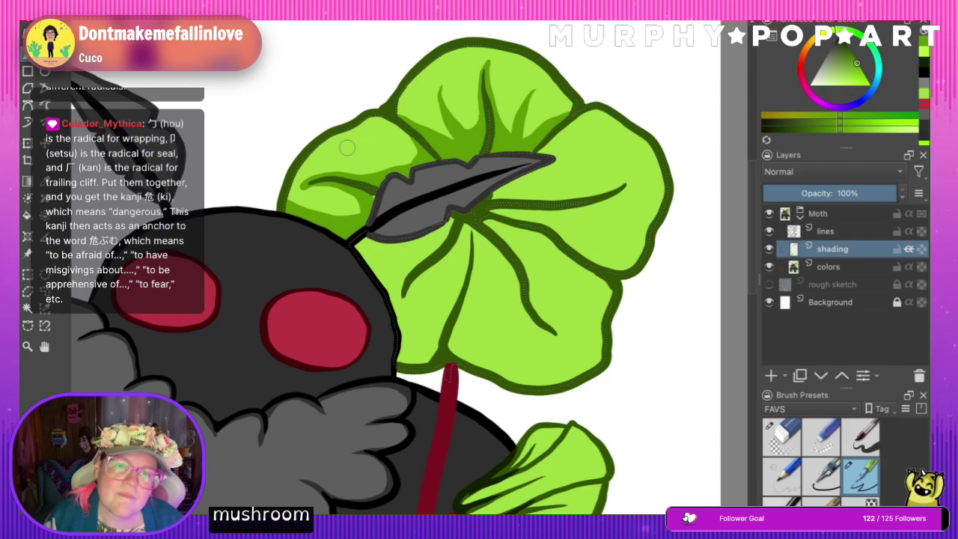
drag(357, 148, 406, 158)
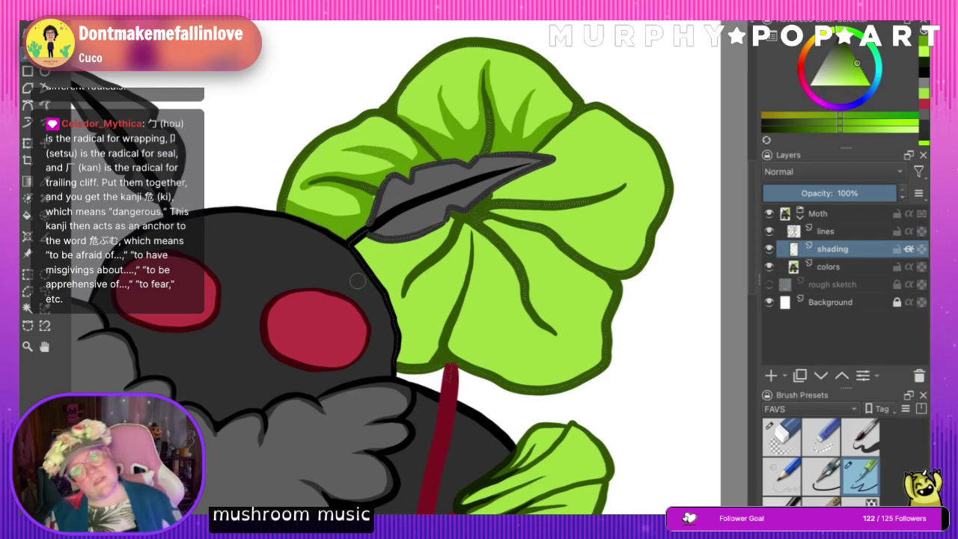
mouse_move(290, 189)
mouse_down()
mouse_move(303, 202)
mouse_move(353, 210)
mouse_up()
key(ctrl+z)
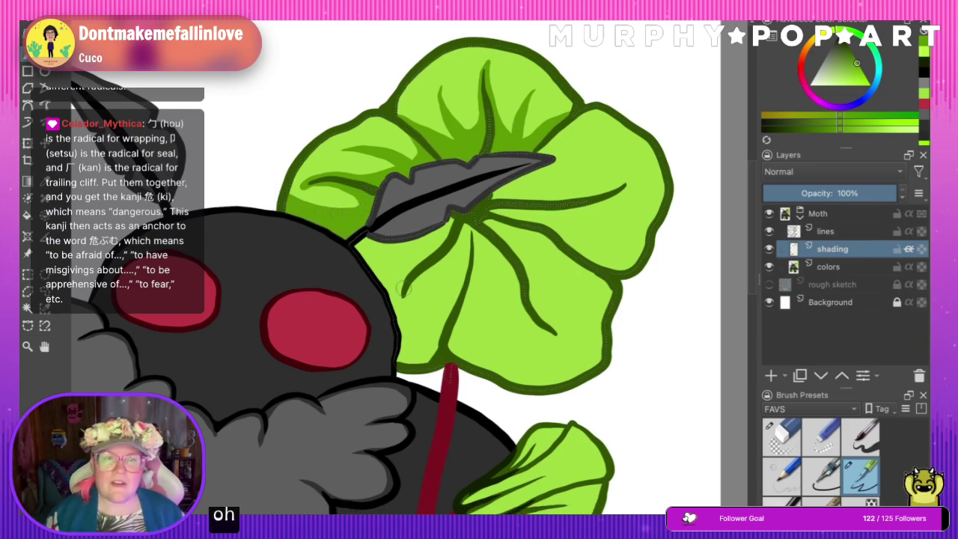
- Shade the lower-left petal dark green where it sits behind the mothman's head, with tapered shadows along its veins and base
mouse_move(351, 238)
mouse_down()
mouse_move(392, 268)
mouse_move(365, 255)
mouse_move(405, 307)
mouse_move(407, 339)
mouse_move(424, 354)
mouse_up()
key(ctrl+z)
key(ctrl+z)
mouse_move(354, 255)
mouse_down()
mouse_move(390, 285)
mouse_move(411, 339)
mouse_move(434, 359)
mouse_up()
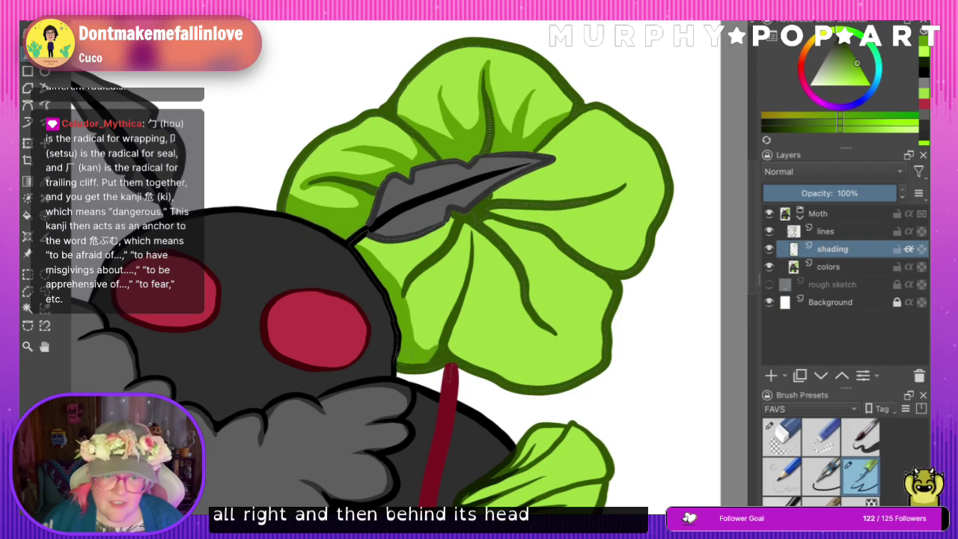
mouse_move(392, 279)
mouse_down()
mouse_move(410, 326)
mouse_move(432, 347)
mouse_up()
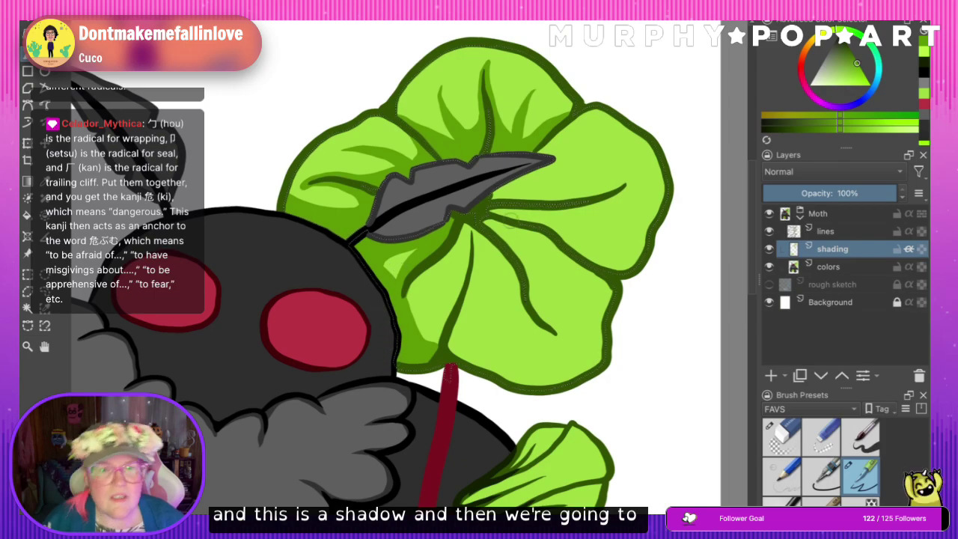
mouse_move(414, 281)
mouse_down()
mouse_move(463, 245)
mouse_move(470, 228)
mouse_up()
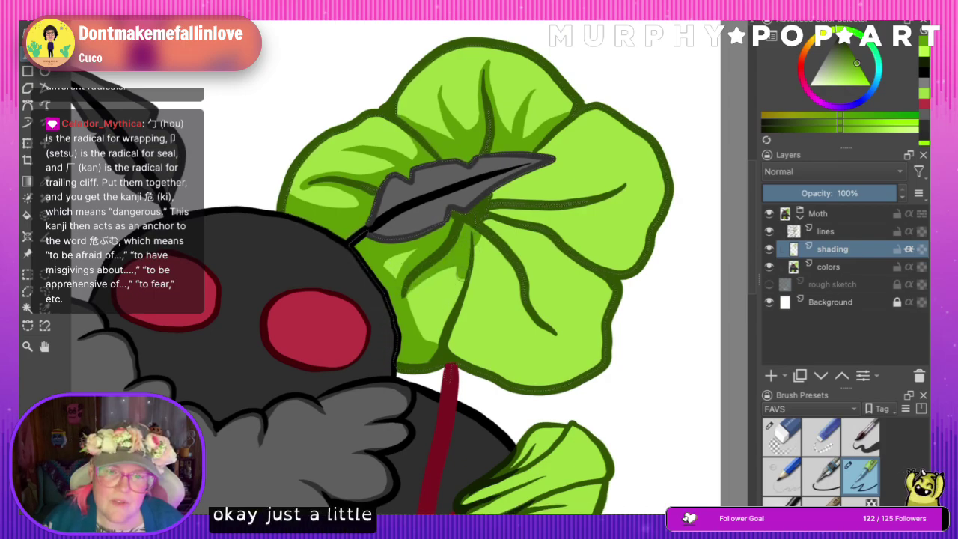
mouse_move(459, 278)
mouse_down()
mouse_move(434, 341)
mouse_move(431, 310)
mouse_up()
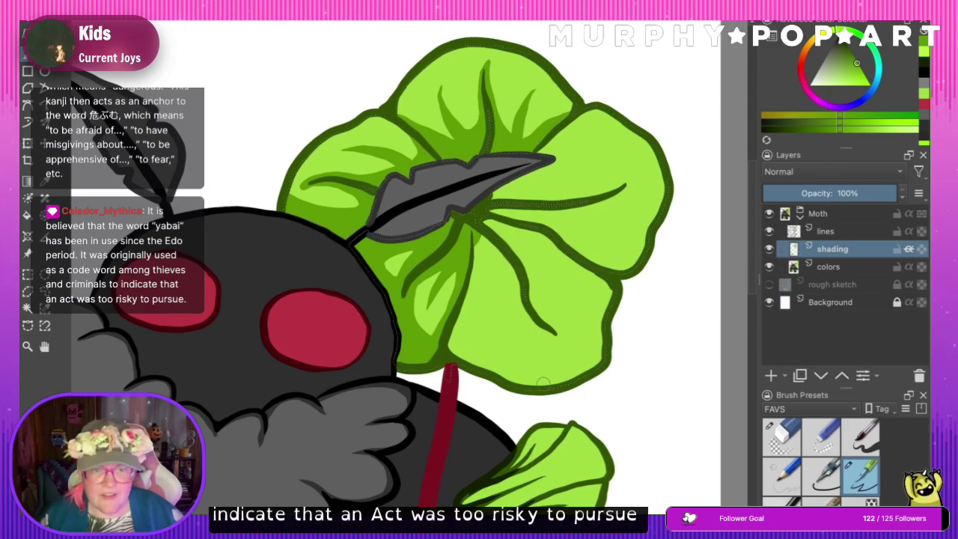
- Paint a dark green shadow along the center vein of the lower-right petal, redrawing the stroke as needed
drag(483, 240, 512, 283)
drag(527, 318, 552, 336)
key(ctrl+z)
key(ctrl+z)
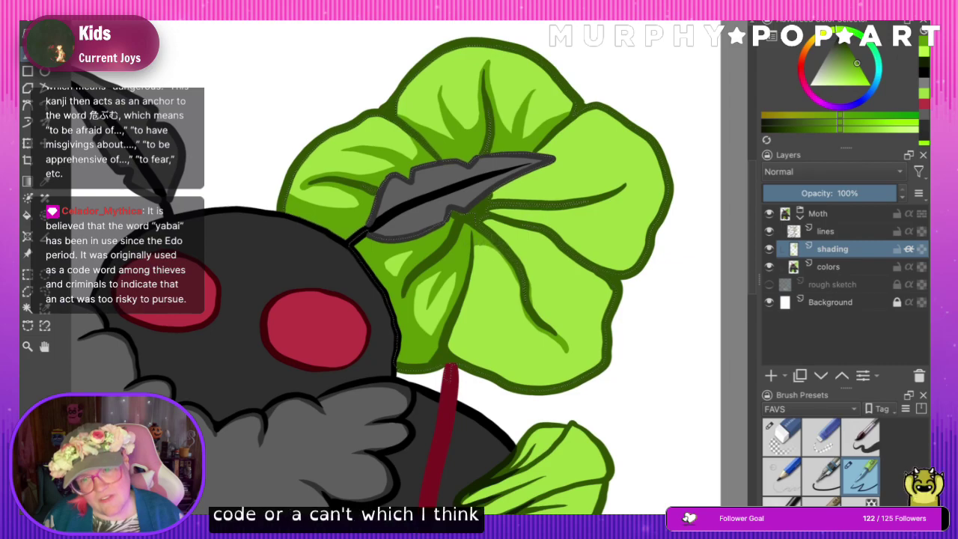
mouse_move(476, 246)
mouse_down()
mouse_move(498, 255)
mouse_move(527, 320)
mouse_move(563, 347)
mouse_up()
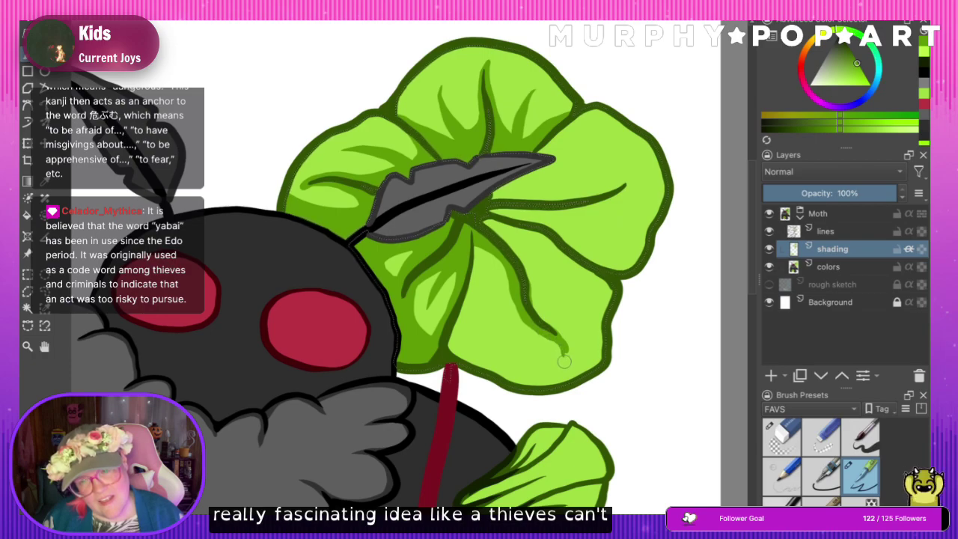
key(ctrl+z)
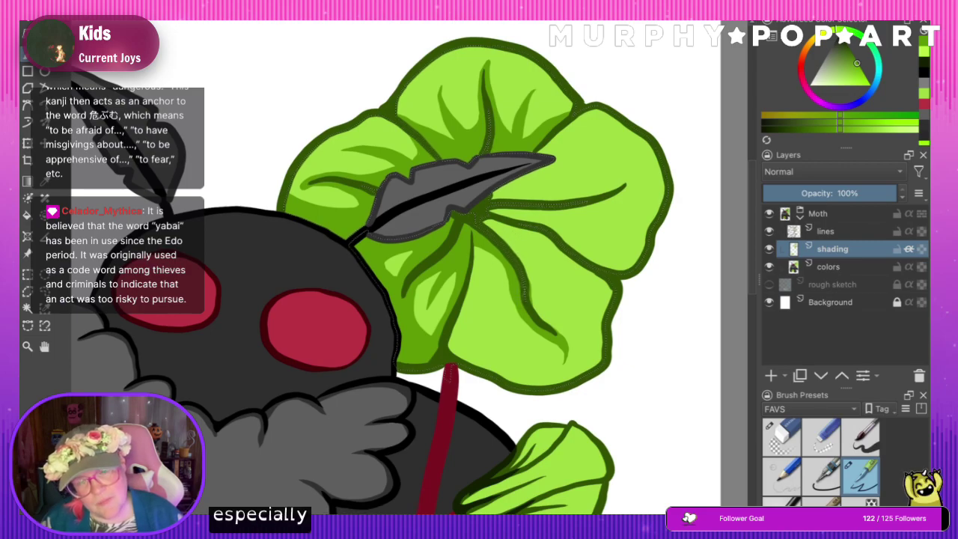
- Add dark green streaks between the lower-right petal's stem-side edge and its center vein, undoing strokes that miss
mouse_move(476, 247)
mouse_down()
mouse_move(453, 329)
mouse_move(457, 351)
mouse_move(483, 367)
mouse_up()
key(ctrl+z)
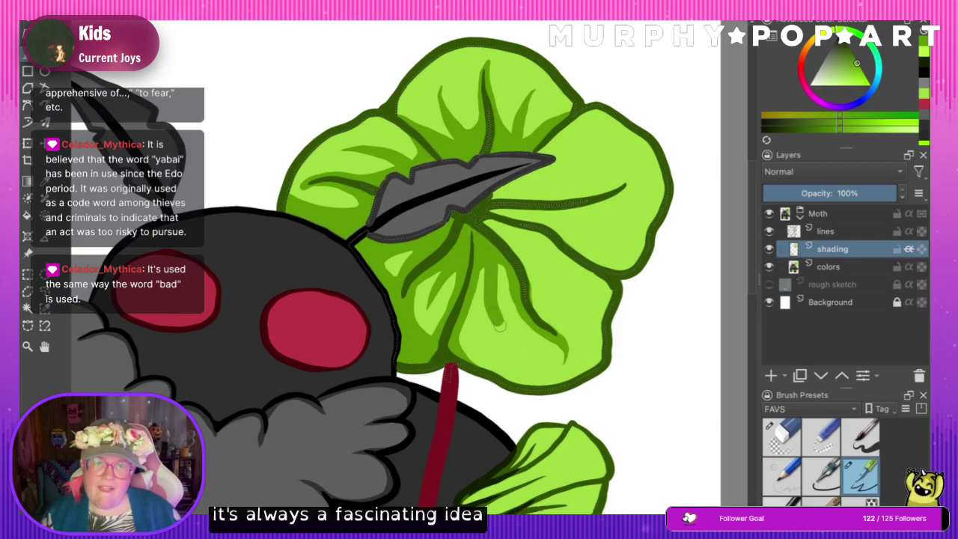
drag(492, 268, 497, 348)
key(ctrl+z)
mouse_move(490, 267)
mouse_down()
mouse_move(496, 327)
mouse_move(508, 352)
mouse_move(489, 300)
mouse_move(513, 354)
mouse_up()
key(ctrl+z)
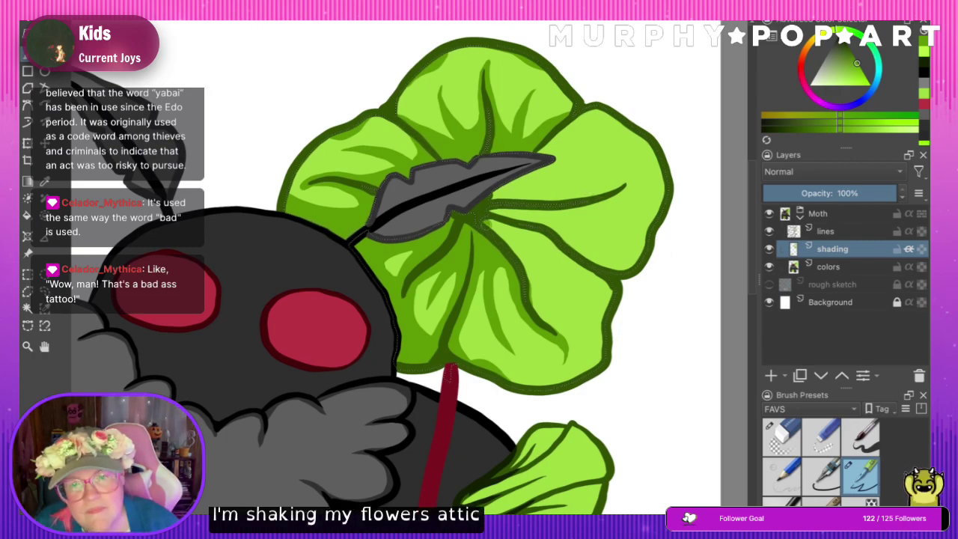
- Shade the outer side of the lower-right petal's center vein and the edge bordering the right petal in dark green
mouse_move(487, 224)
mouse_down()
mouse_move(516, 245)
mouse_move(528, 273)
mouse_up()
key(ctrl+z)
drag(488, 224, 556, 329)
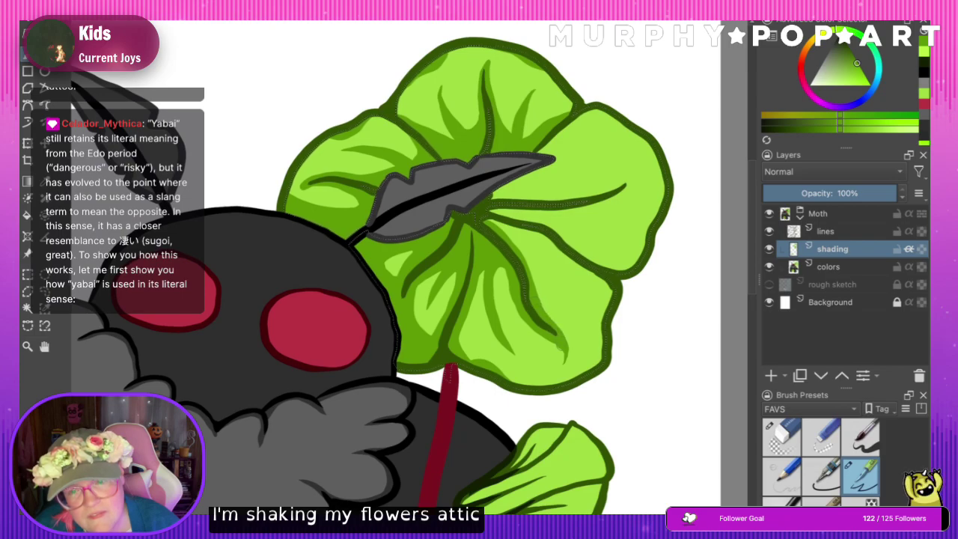
key(ctrl+z)
mouse_move(485, 220)
mouse_down()
mouse_move(516, 254)
mouse_move(540, 313)
mouse_up()
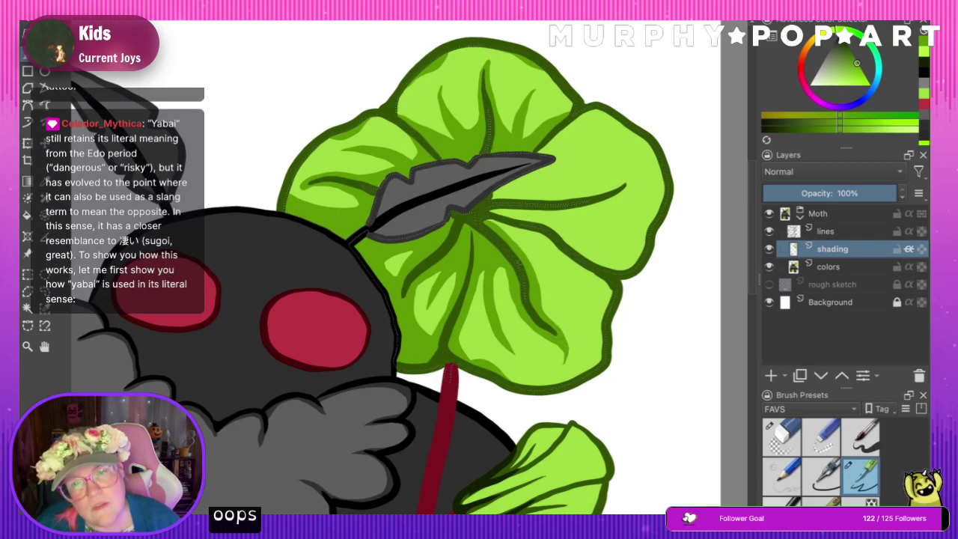
mouse_move(513, 241)
mouse_down()
mouse_move(529, 235)
mouse_move(565, 252)
mouse_up()
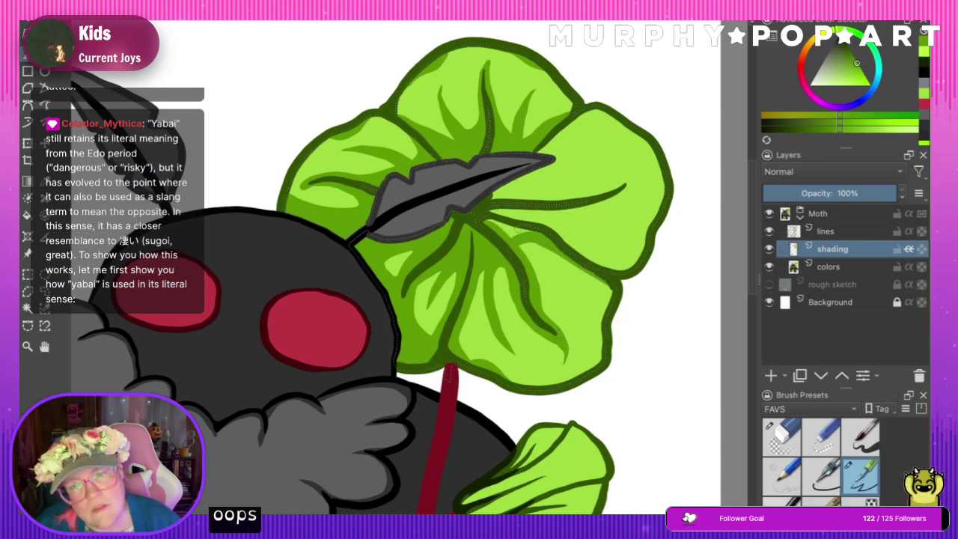
- Paint dark green shadows on the right petal at its base, along its outer rim and around its center vein
drag(522, 231, 500, 224)
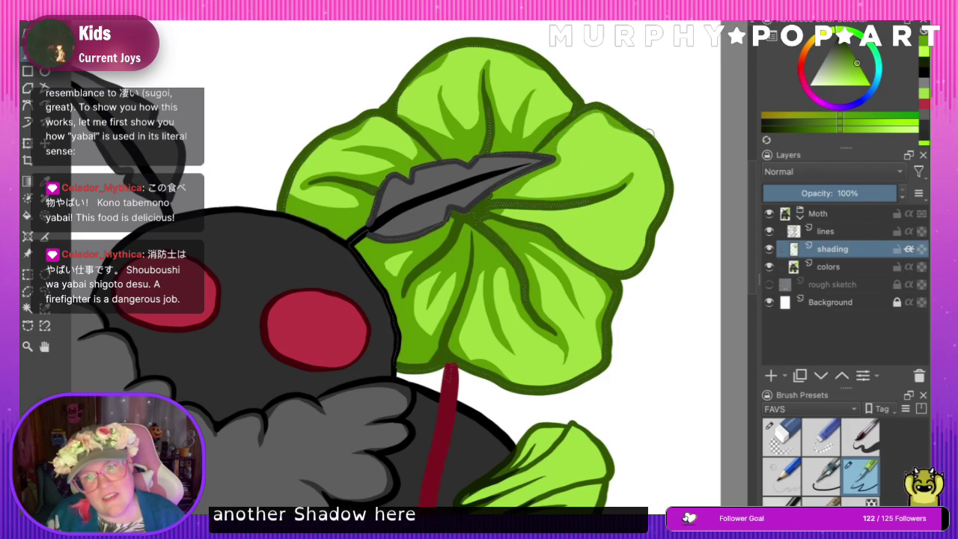
drag(662, 192, 640, 261)
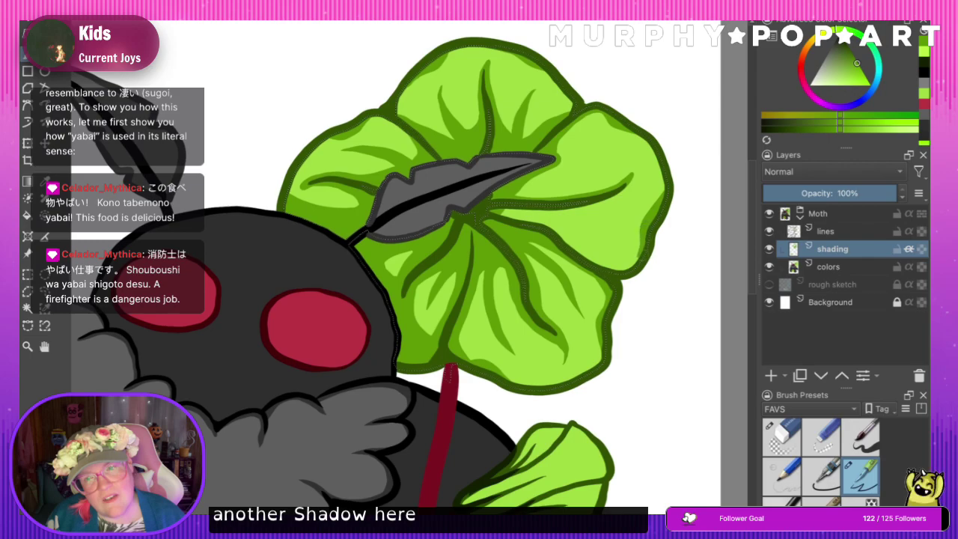
drag(612, 187, 577, 192)
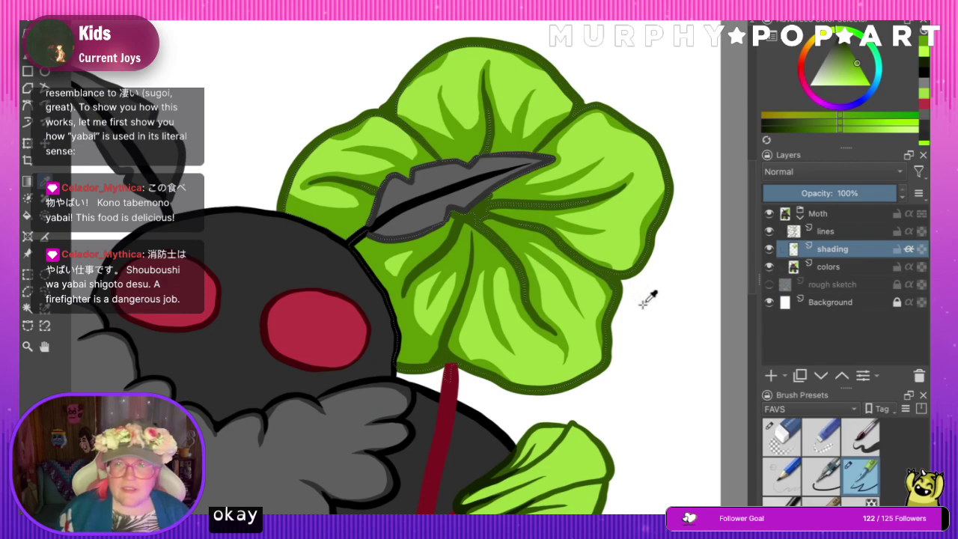
- Sample the bright lime highlight color from the lower flower's rim for use on the large upper flower
drag(753, 289, 757, 405)
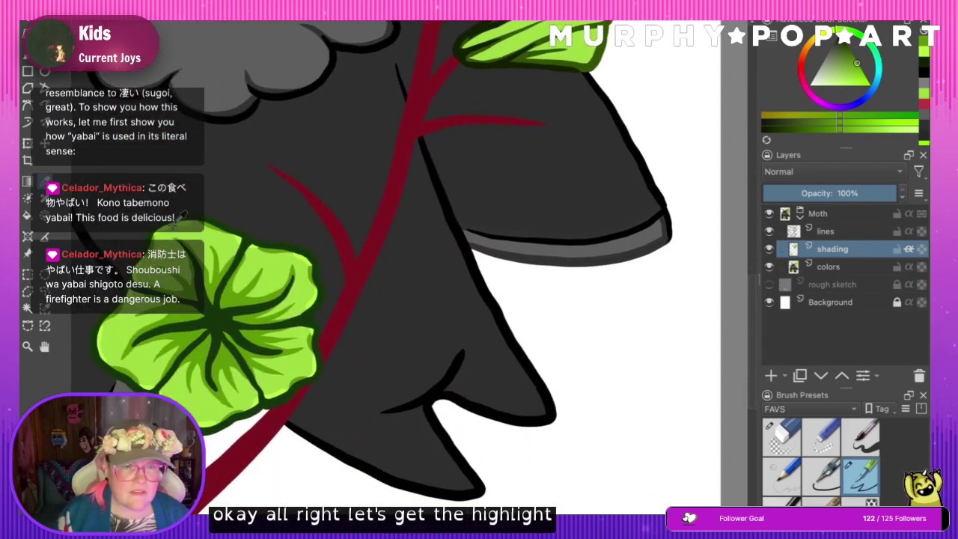
click(176, 225)
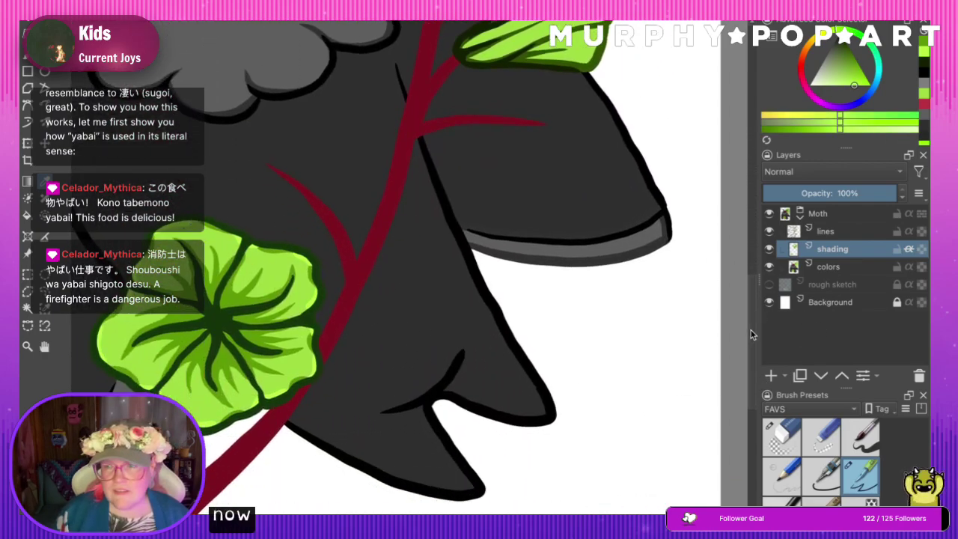
drag(751, 332, 751, 192)
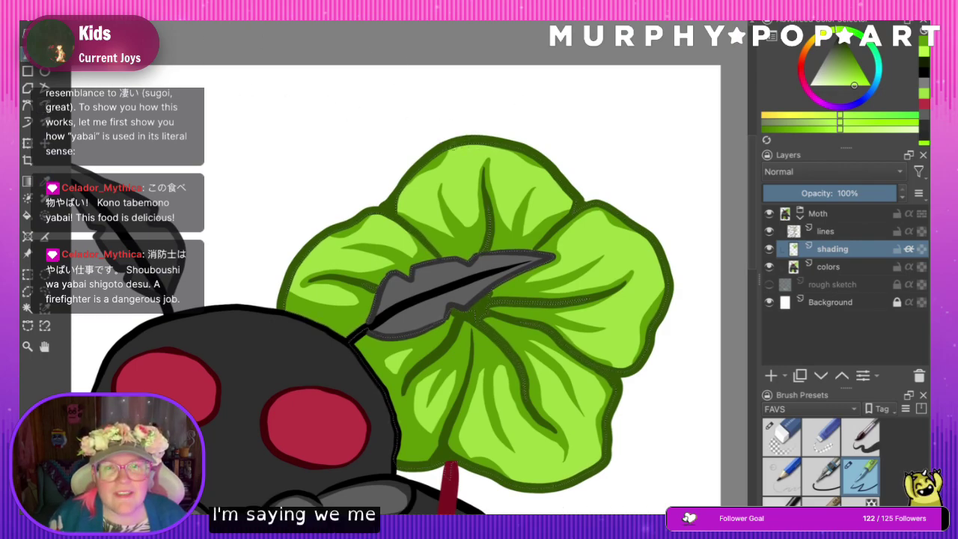
- Paint thin lime rim highlights along the outer edges of the upper flower's petals, undoing a stroke that misses
drag(454, 151, 488, 146)
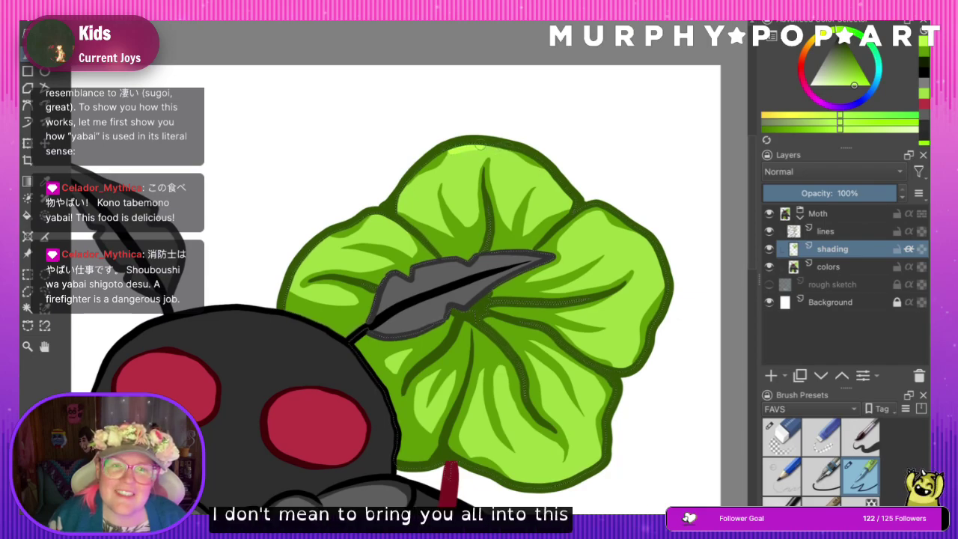
drag(409, 188, 401, 211)
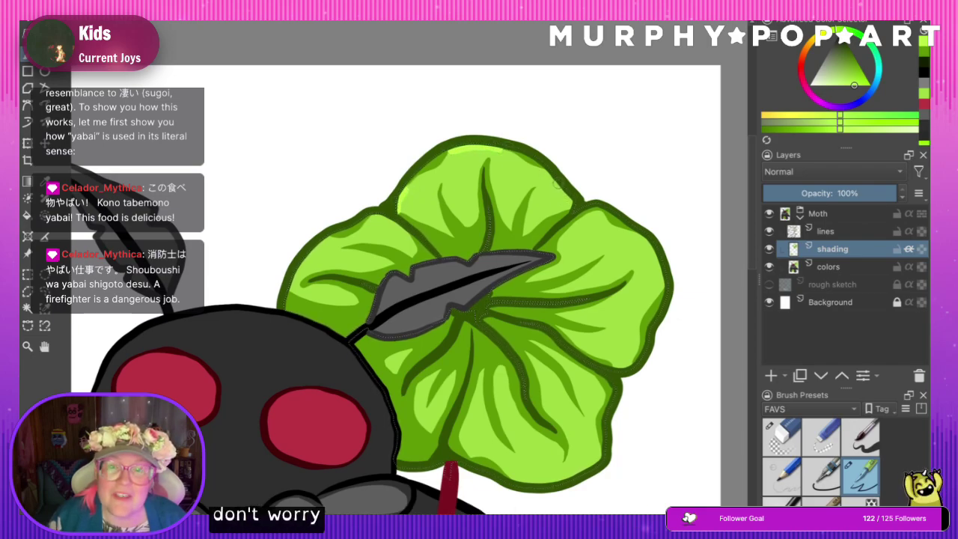
drag(563, 189, 574, 204)
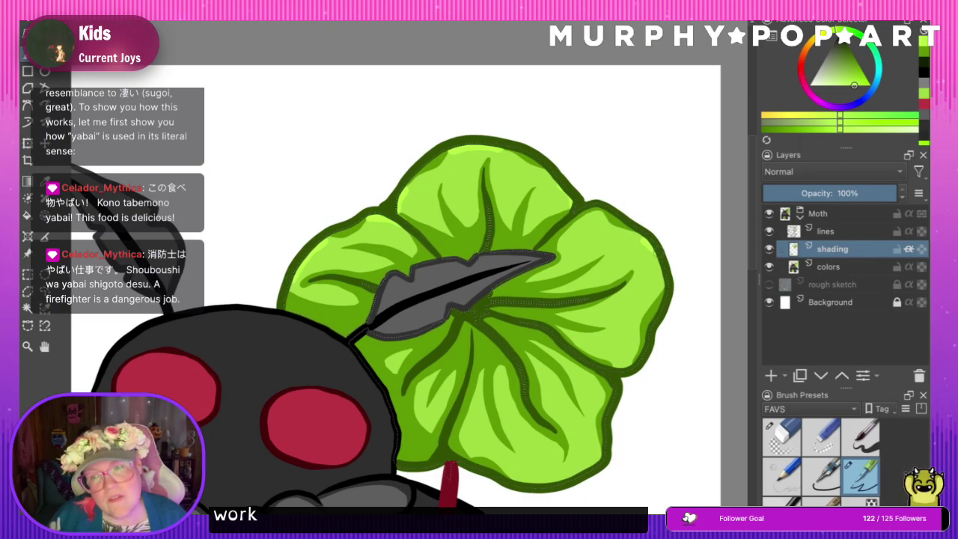
drag(647, 239, 659, 281)
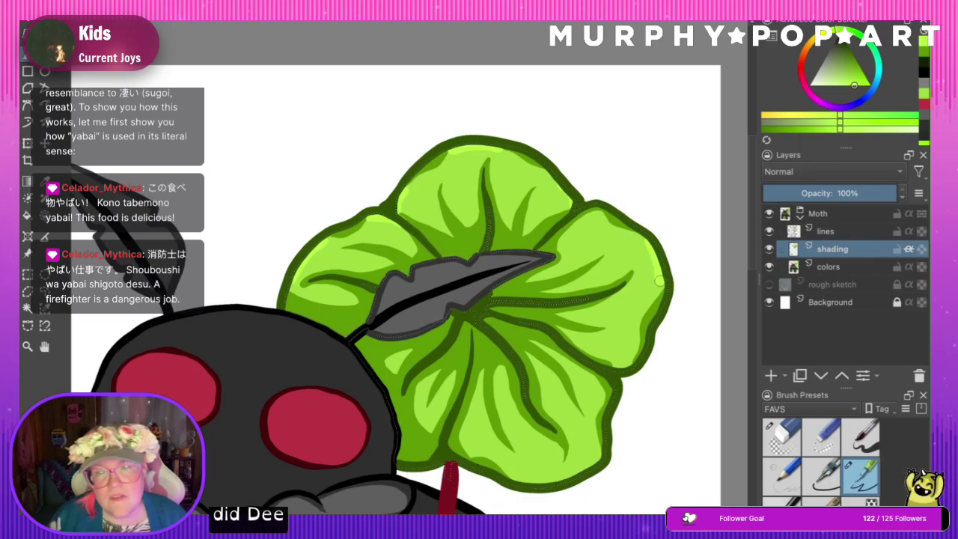
key(ctrl+z)
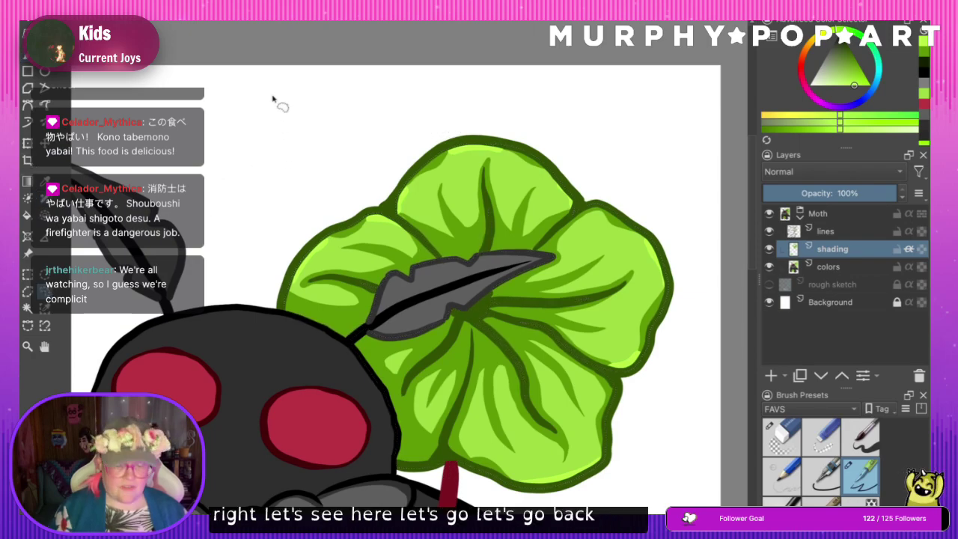
- Sample the dark green shading color from the upper flower's lower-left petal beside the moth's head
key(ctrl+minus)
key(ctrl+minus)
key(ctrl+minus)
key(ctrl+minus)
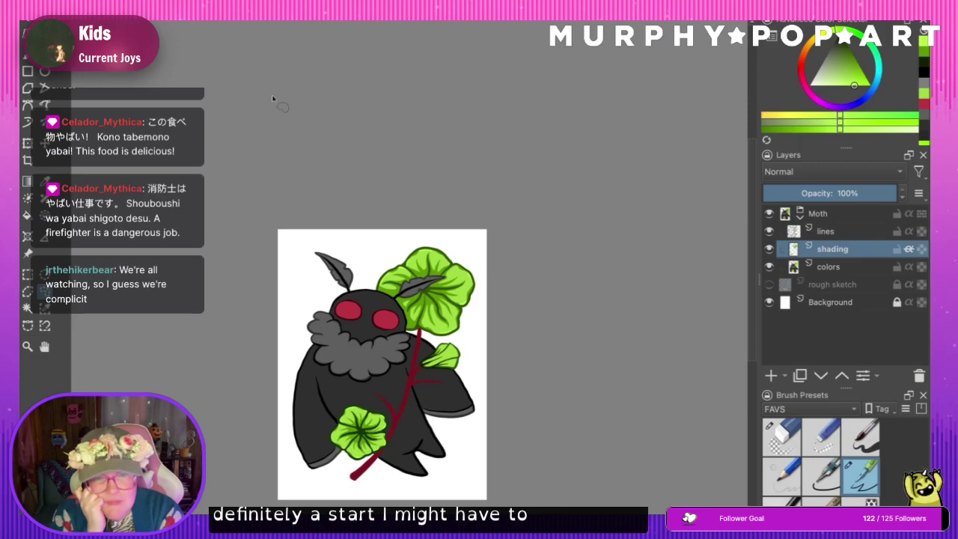
key(ctrl+plus)
key(ctrl+plus)
key(ctrl+plus)
key(ctrl+plus)
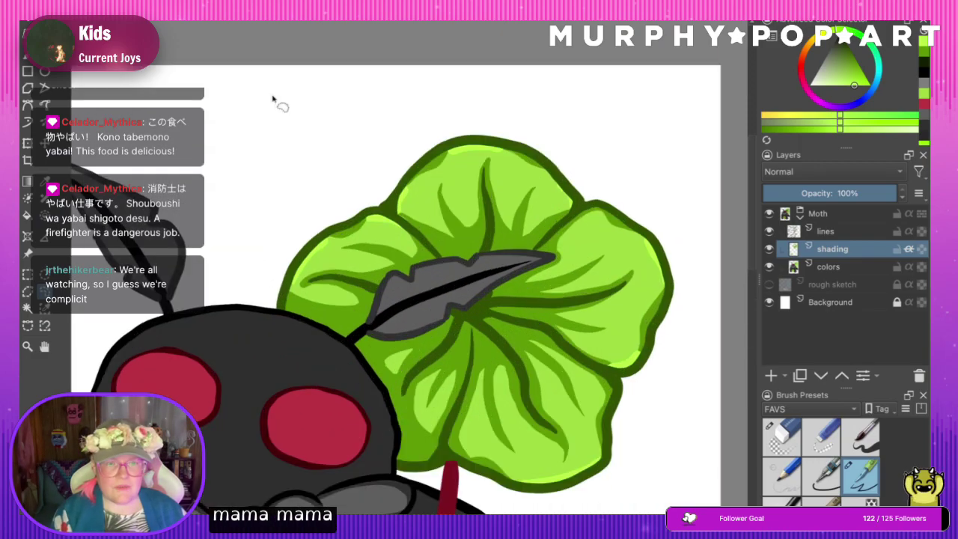
click(45, 182)
click(397, 350)
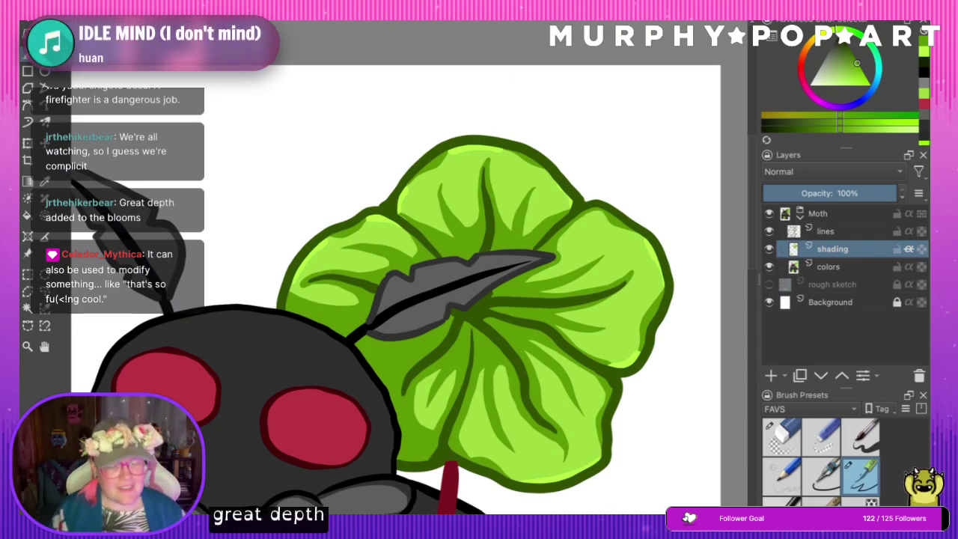
- Examine the whole mothman illustration to judge how the shaded flowers read at full-page view
key(ctrl+minus)
key(ctrl+minus)
key(ctrl+minus)
key(ctrl+minus)
key(ctrl+minus)
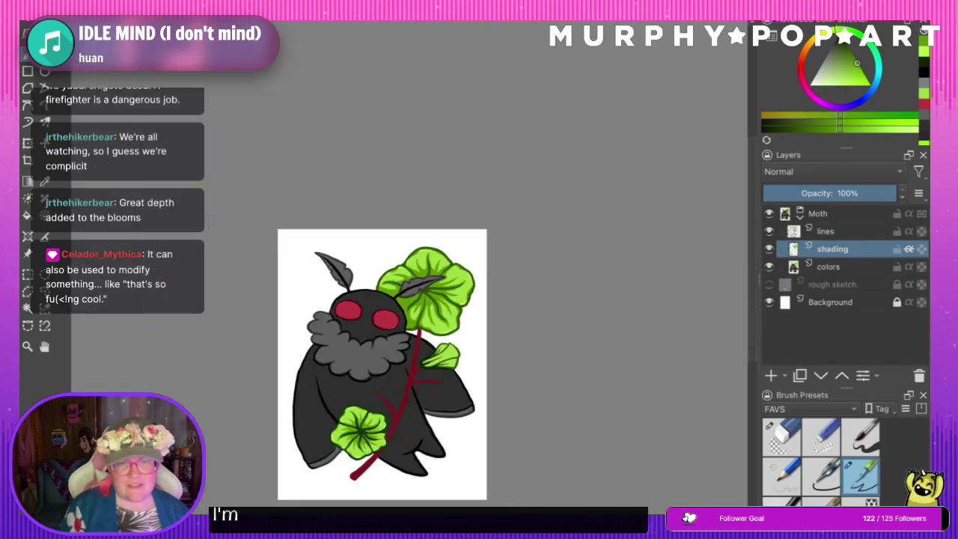
key(ctrl+plus)
key(ctrl+plus)
key(ctrl+plus)
key(ctrl+plus)
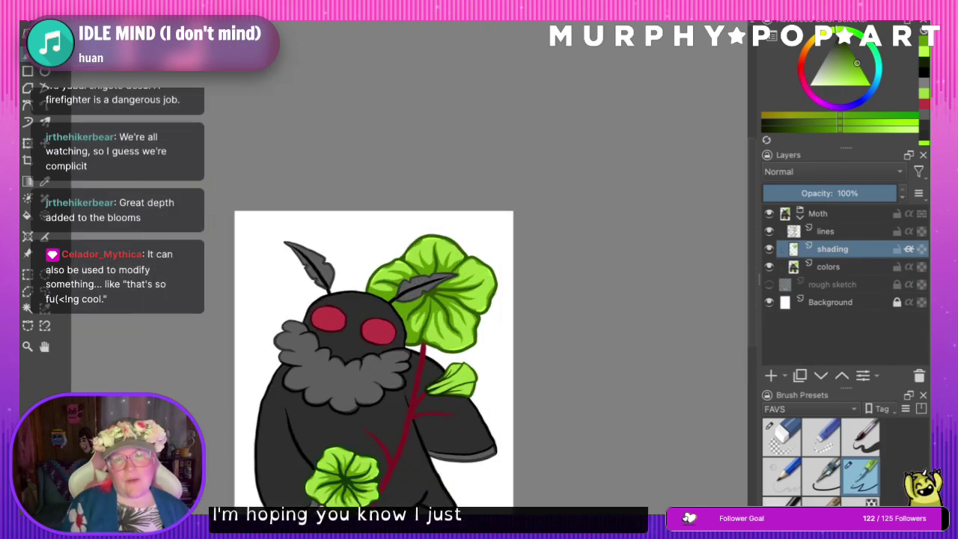
key(ctrl+minus)
key(ctrl+minus)
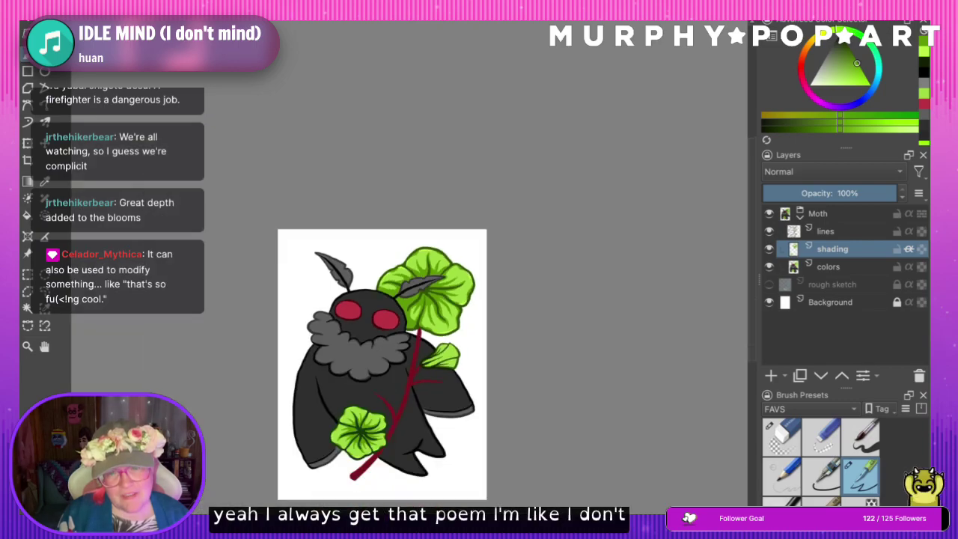
- Select the green areas of the small side bud from the colors layer, and make the shading layer active for brushing
scroll(420, 284, up, 5)
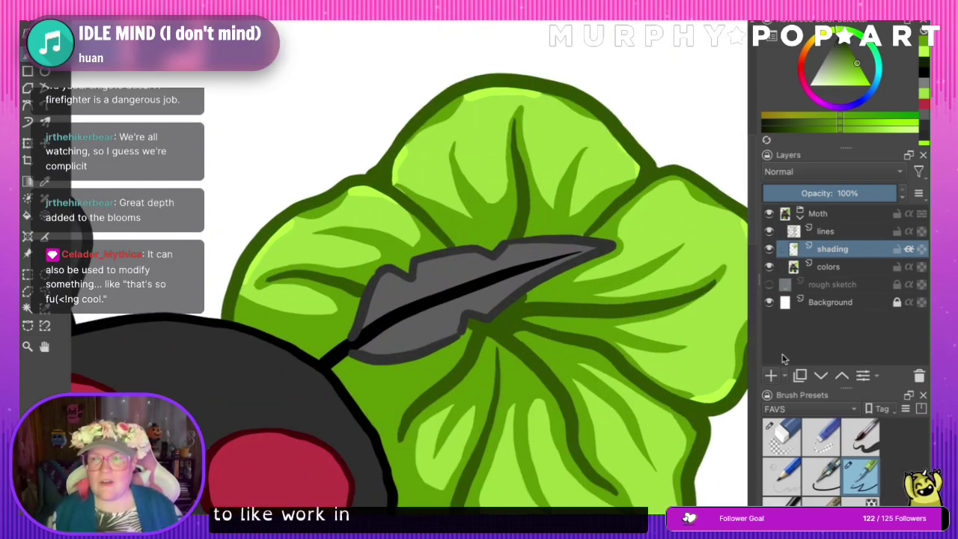
drag(754, 237, 774, 331)
scroll(742, 314, up, 1)
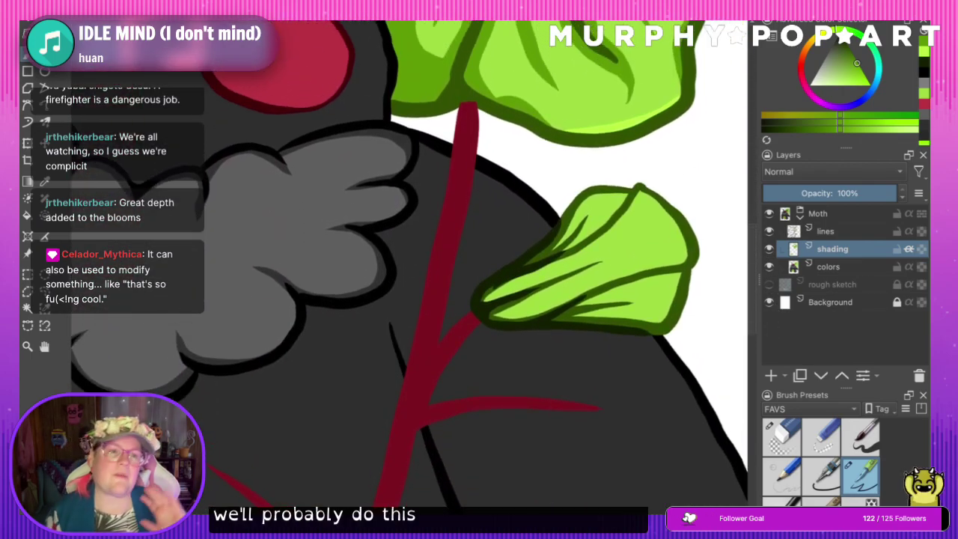
click(29, 308)
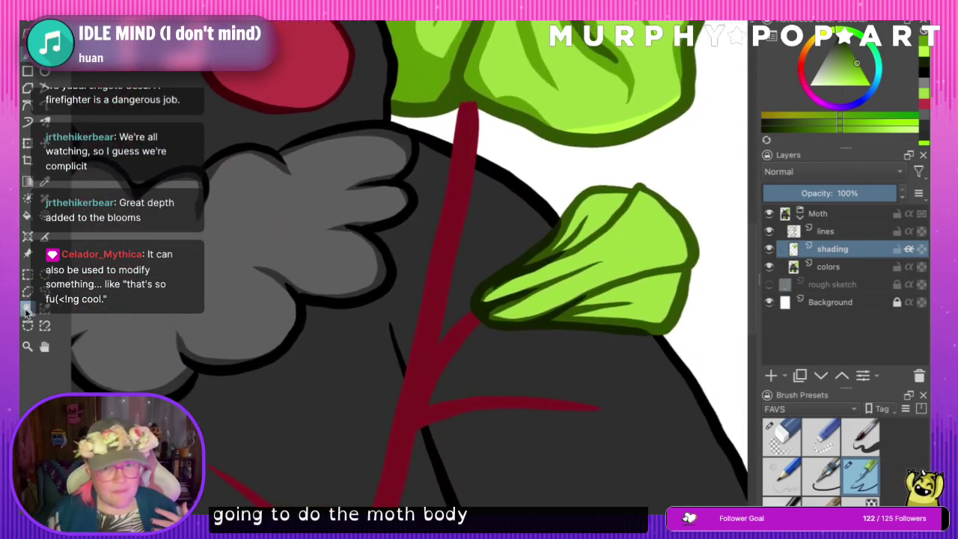
click(871, 270)
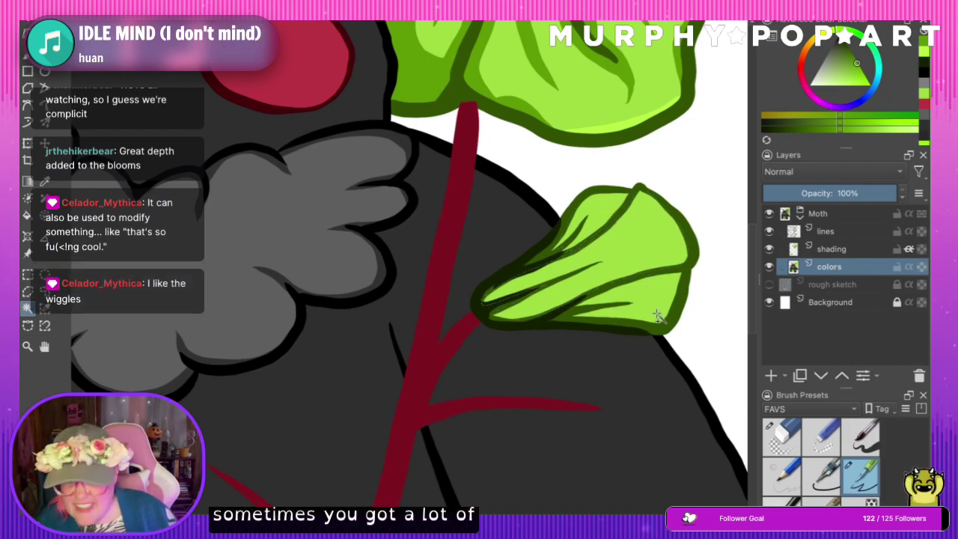
ctrl+click(852, 250)
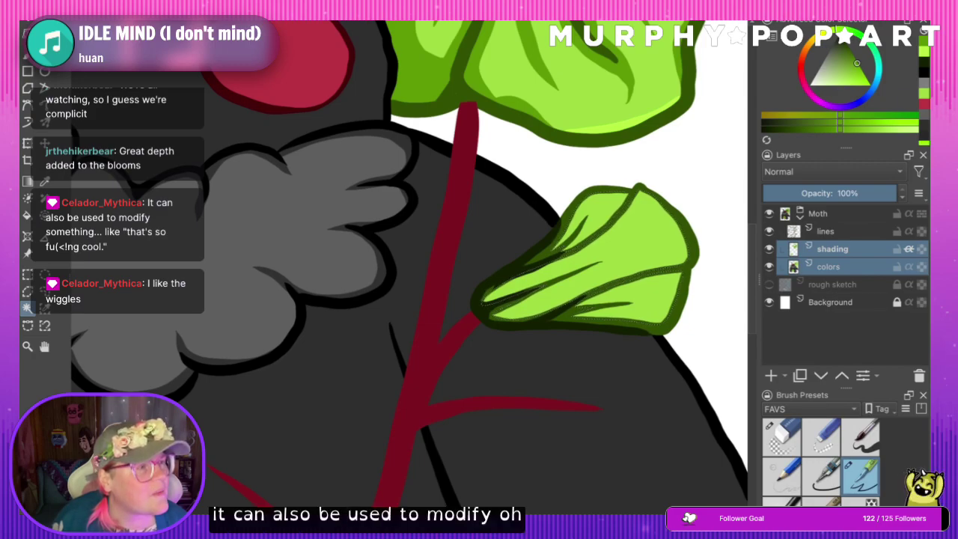
click(45, 181)
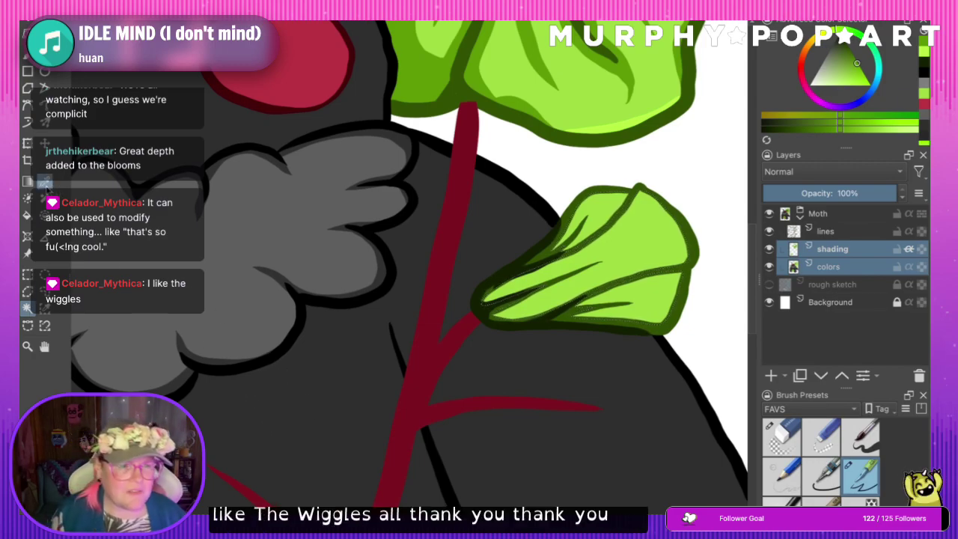
click(28, 55)
click(858, 255)
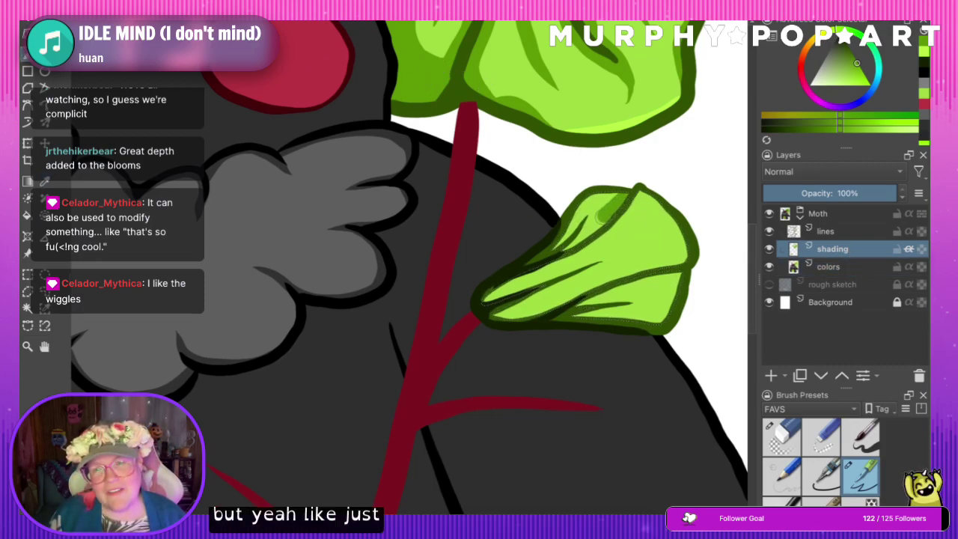
- Paint dark green shadows on the side bud's upper and lower petals, redoing the first stroke on the lower petal
mouse_move(582, 203)
mouse_down()
mouse_move(546, 251)
mouse_move(627, 195)
mouse_up()
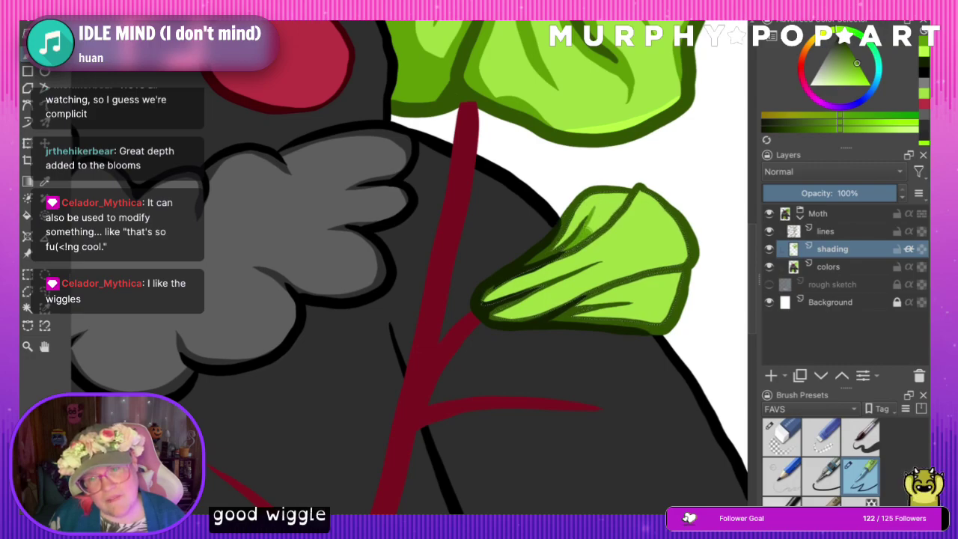
mouse_move(586, 232)
mouse_down()
mouse_move(625, 197)
mouse_move(579, 212)
mouse_move(543, 248)
mouse_up()
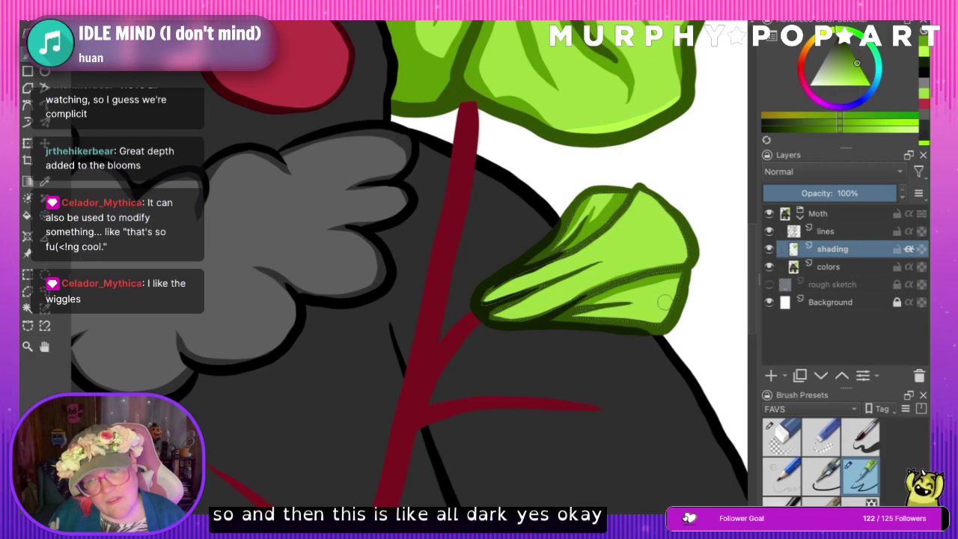
drag(658, 302, 579, 313)
key(ctrl+z)
drag(661, 305, 575, 314)
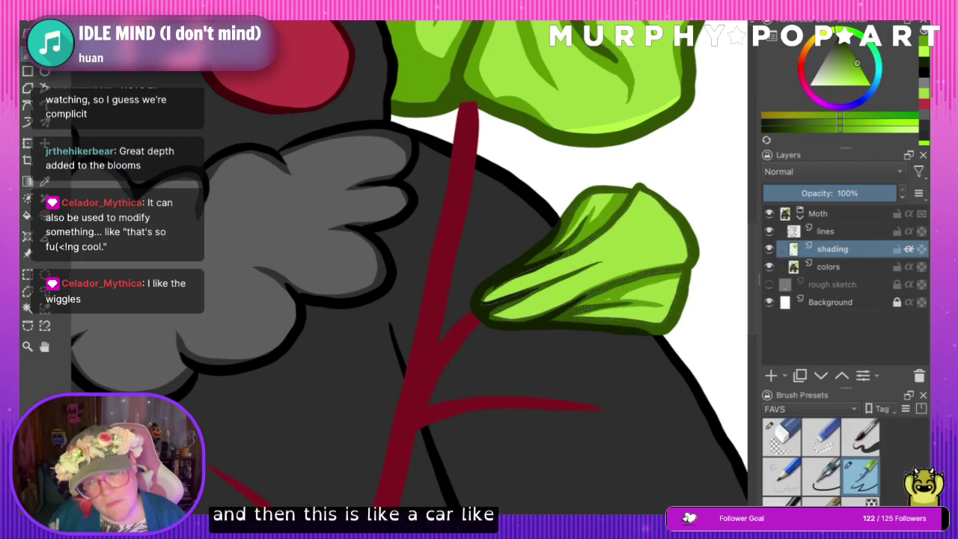
mouse_move(607, 310)
mouse_down()
mouse_move(677, 327)
mouse_move(567, 318)
mouse_up()
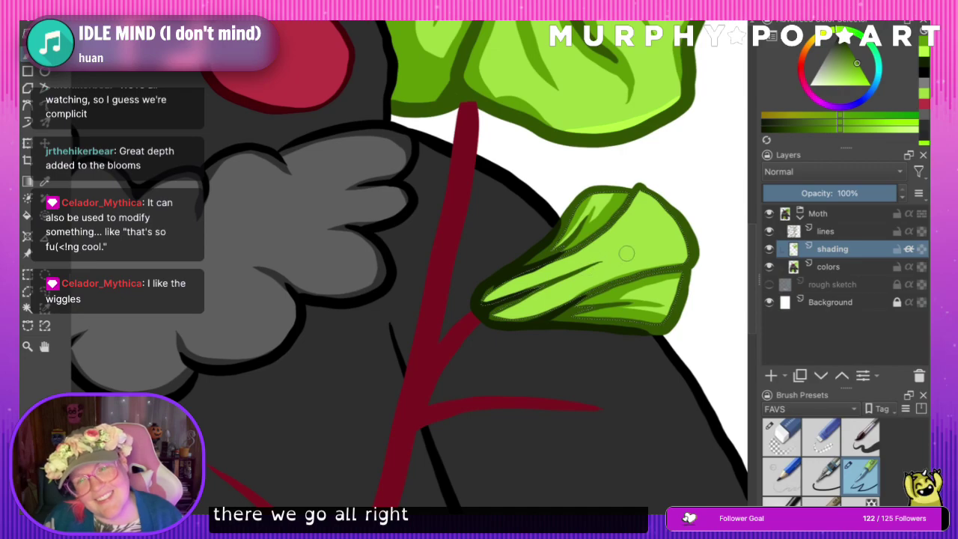
- Paint tapered dark green shadows along the side bud's middle petal and at its base
drag(651, 238, 598, 263)
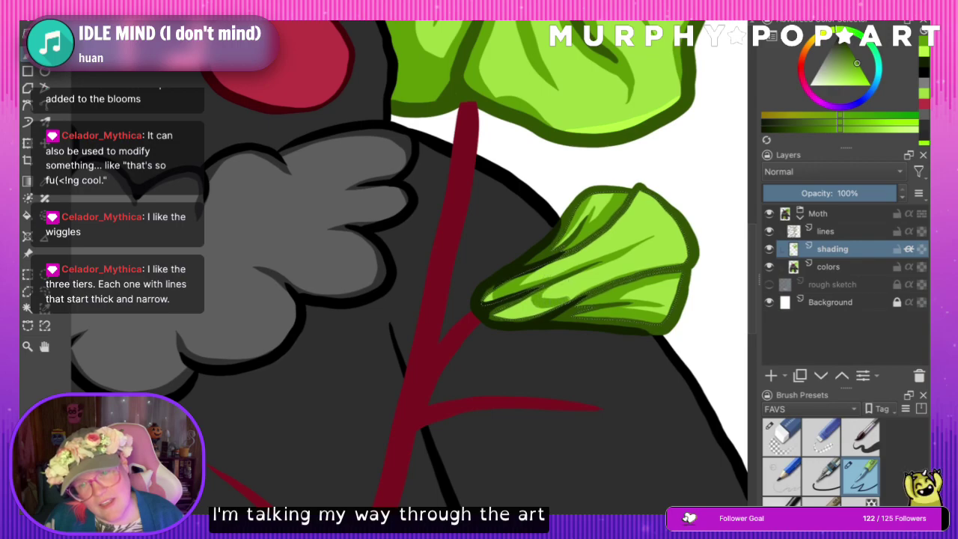
mouse_move(509, 302)
mouse_down()
mouse_move(528, 301)
mouse_move(514, 317)
mouse_move(498, 315)
mouse_up()
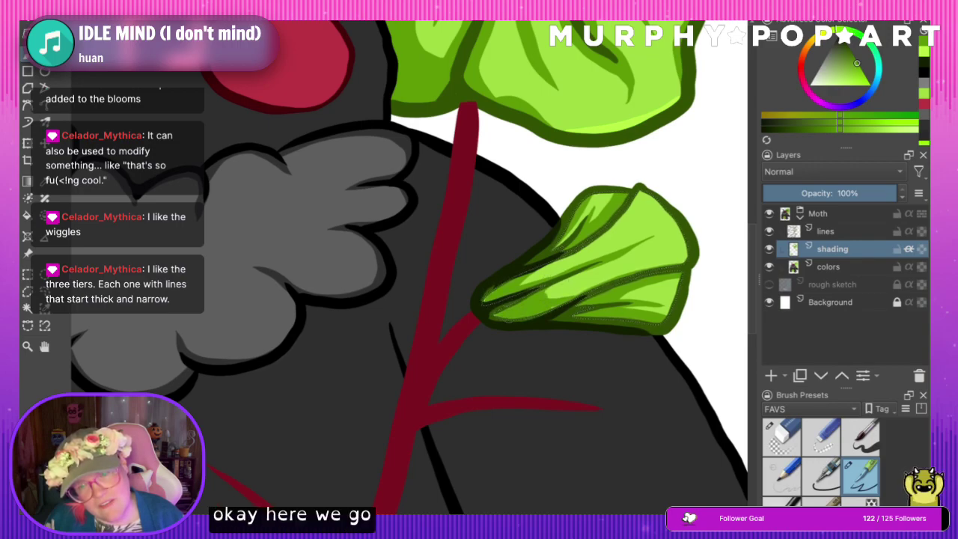
drag(660, 230, 550, 295)
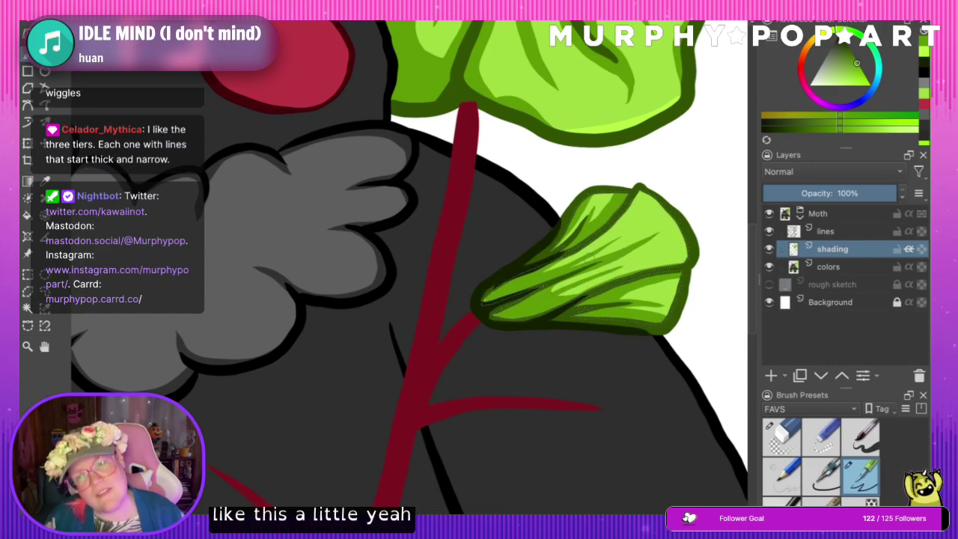
- Sample the lime highlight color from the upper flower's bottom rim for highlighting the side bud
key(ctrl+minus)
key(ctrl+minus)
key(ctrl+minus)
key(ctrl+minus)
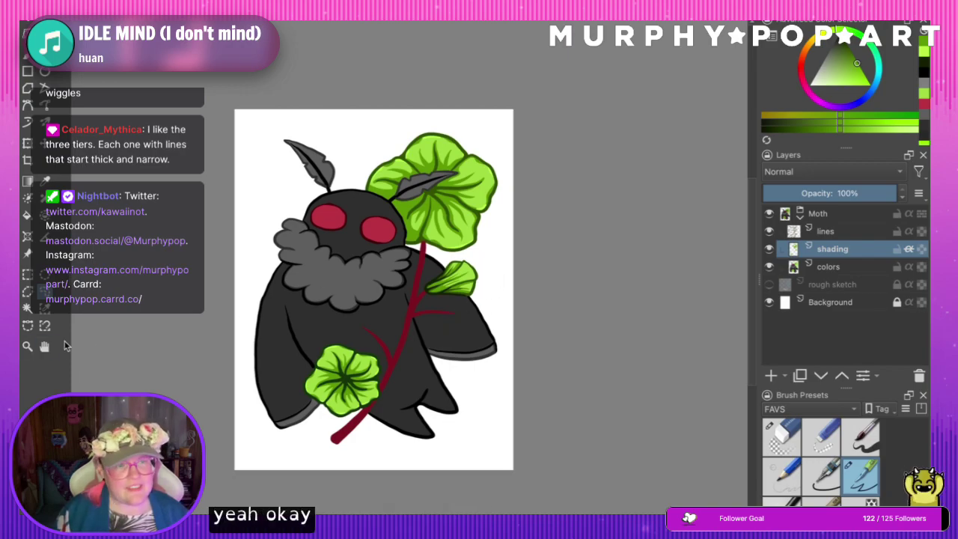
click(27, 345)
click(449, 277)
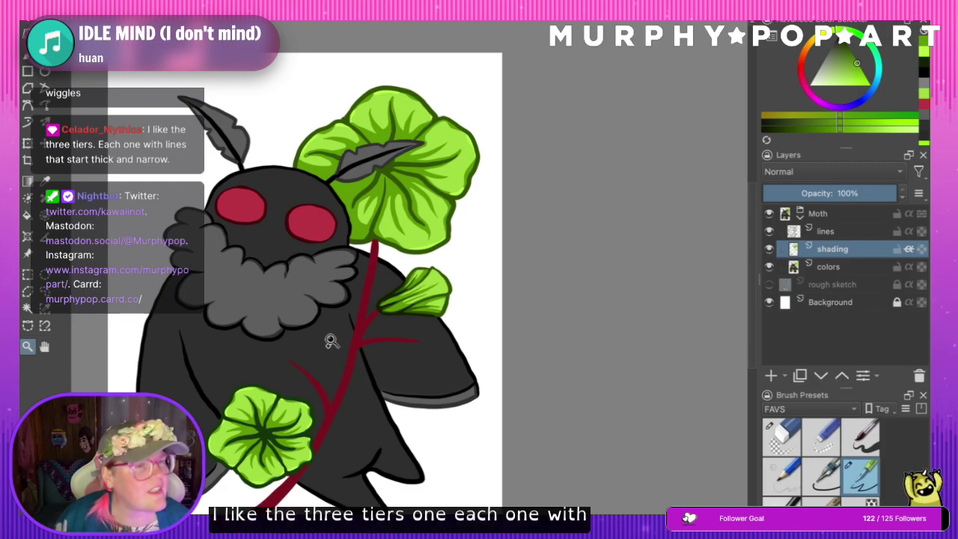
click(414, 309)
click(408, 285)
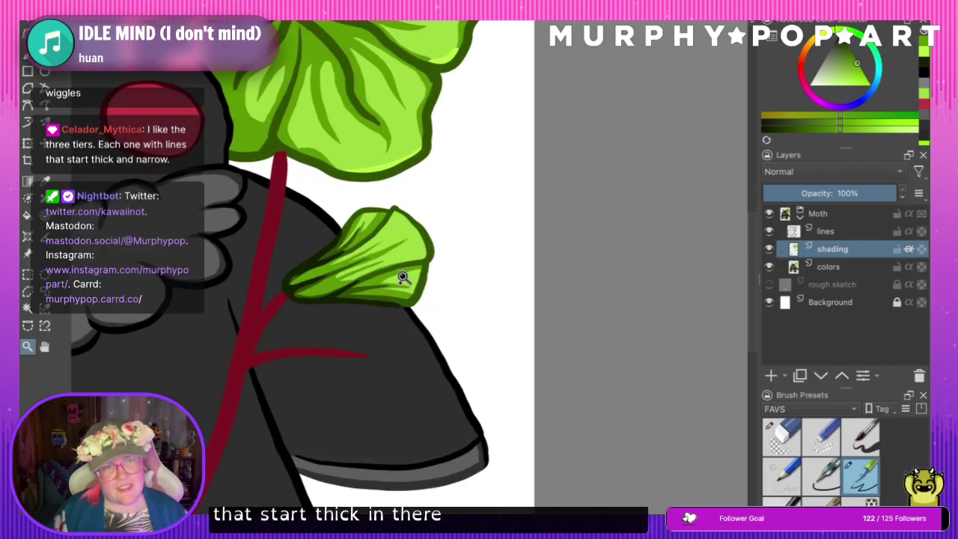
click(402, 273)
click(45, 179)
click(385, 123)
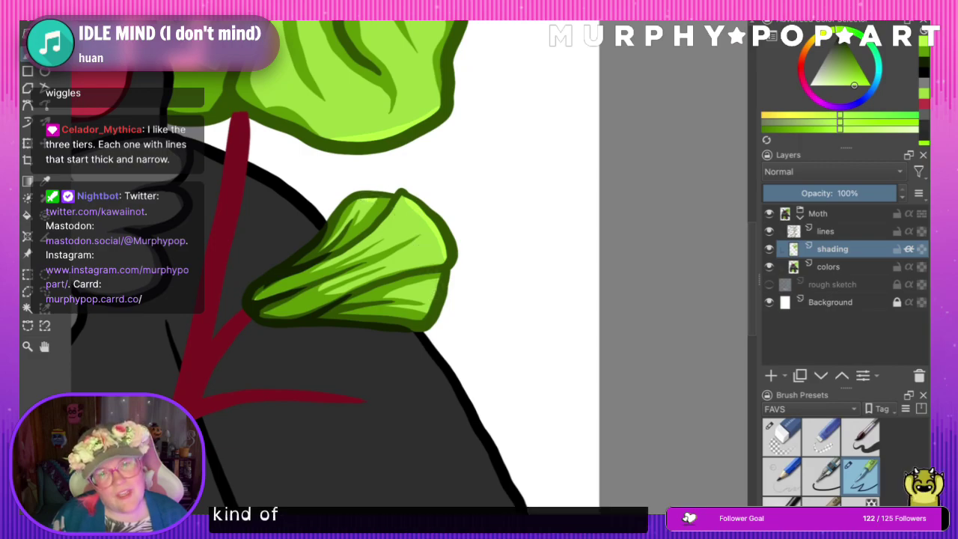
- Sample the dark green shading color from the upper flower's left petal near the antenna
scroll(410, 285, down, 4)
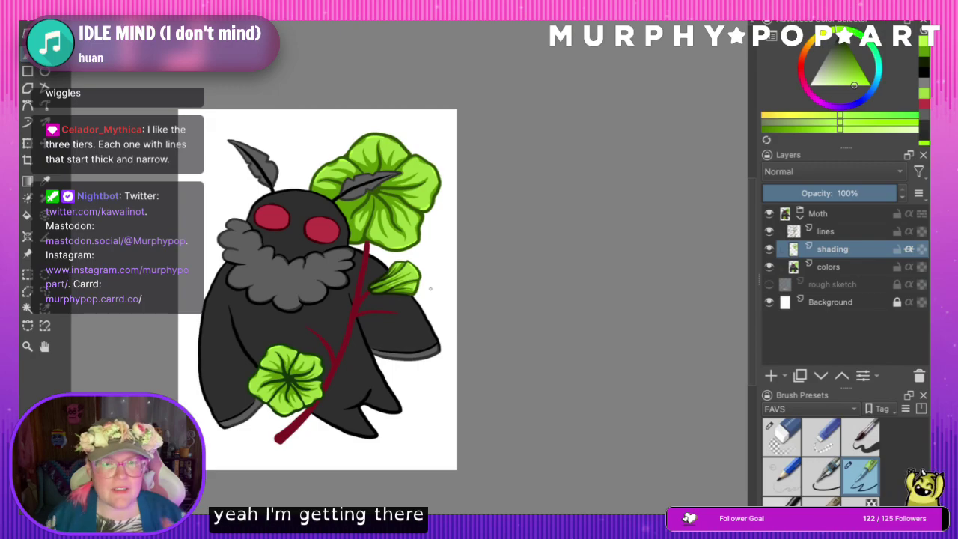
click(28, 346)
click(387, 225)
click(362, 262)
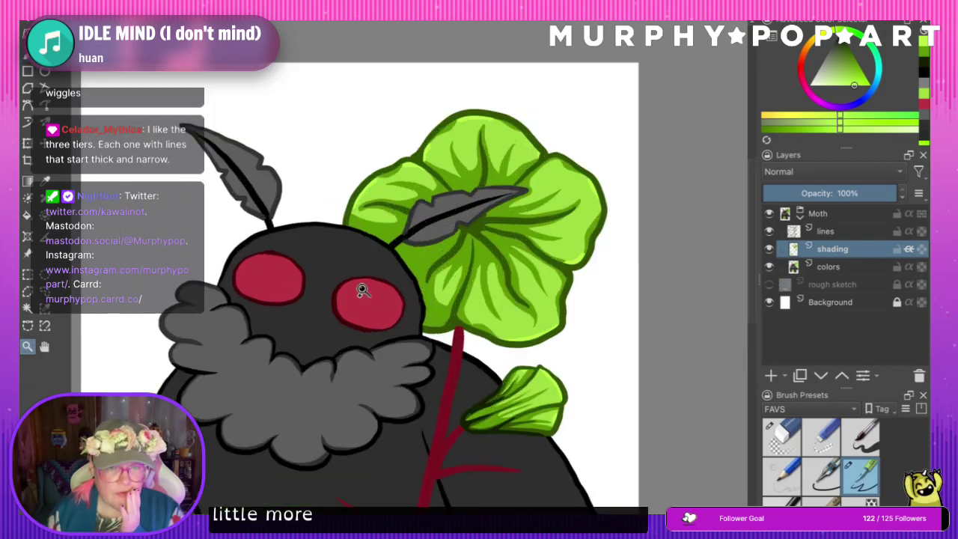
drag(443, 287, 385, 286)
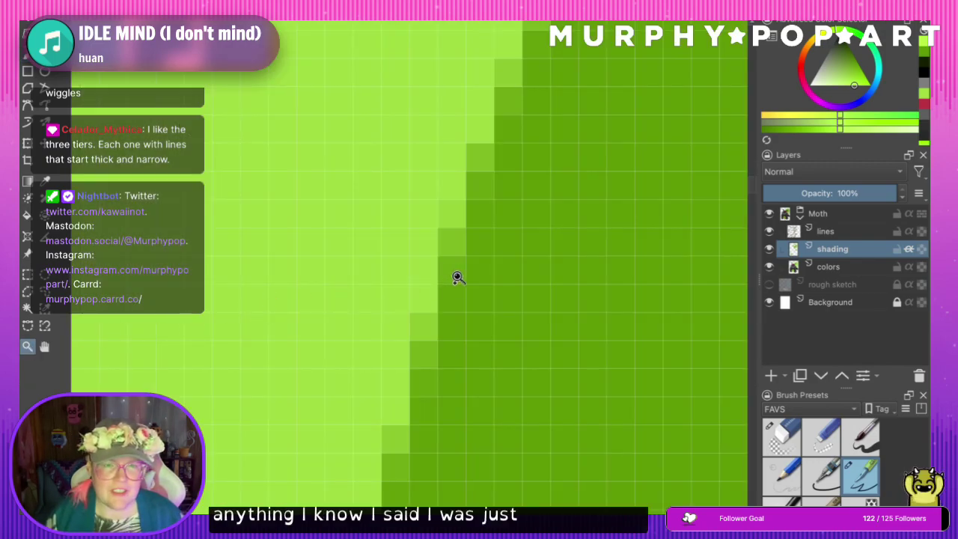
scroll(463, 281, down, 6)
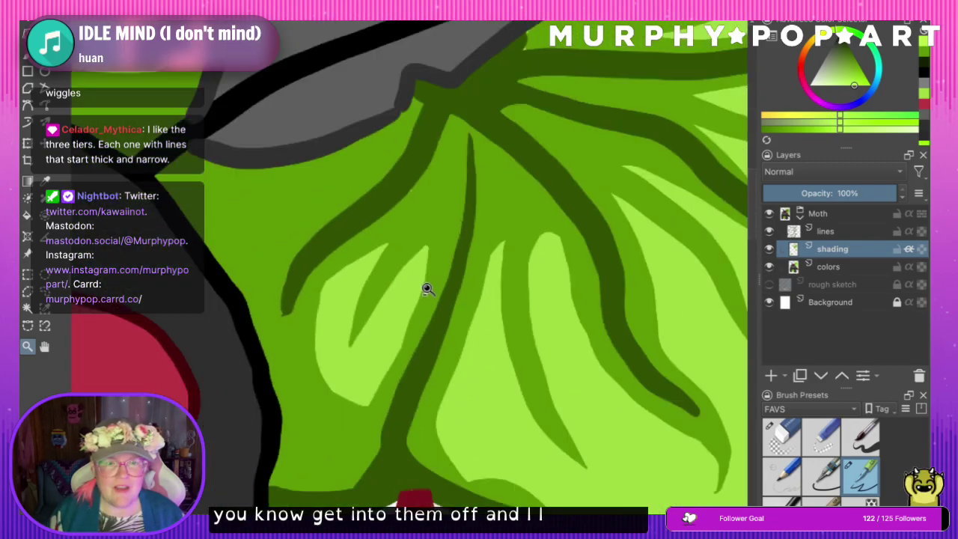
ctrl+click(422, 289)
ctrl+click(413, 290)
click(46, 181)
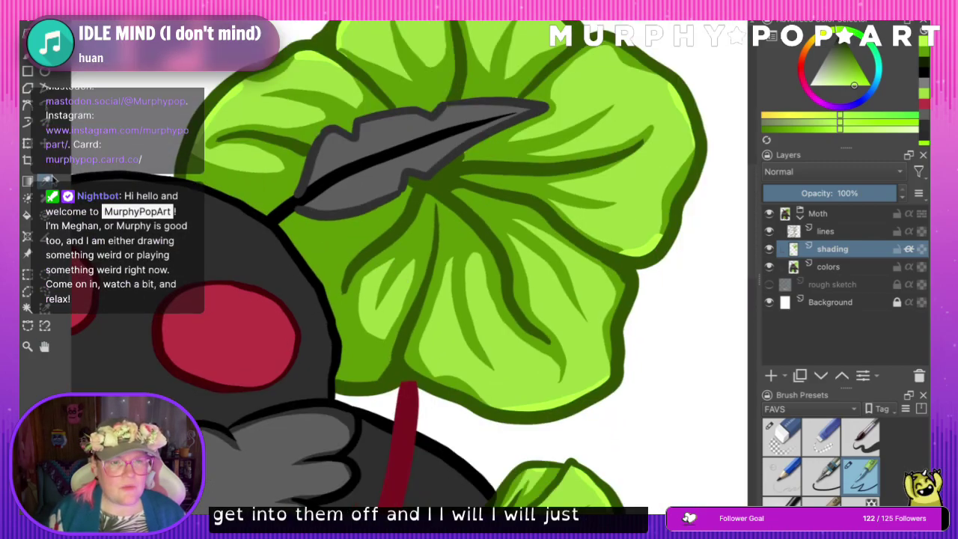
click(256, 188)
click(836, 130)
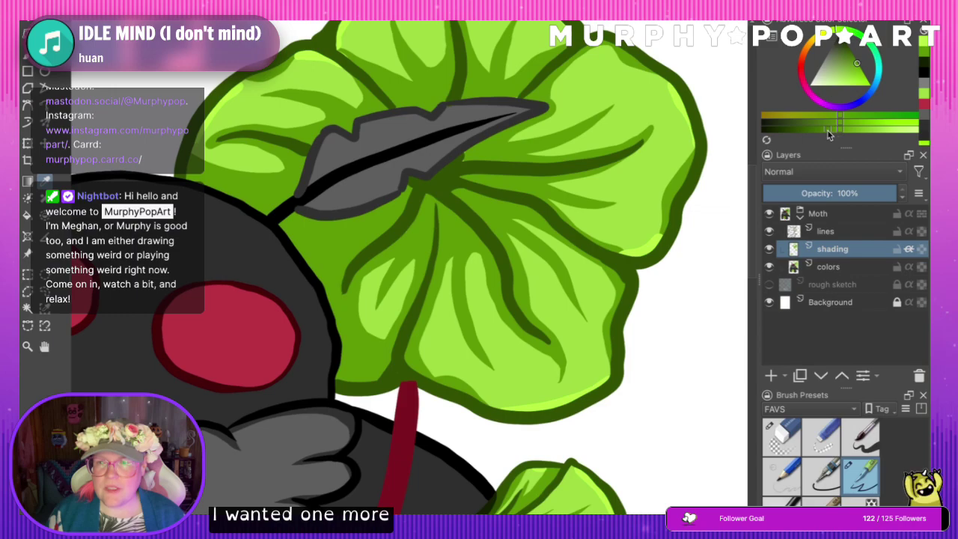
click(265, 194)
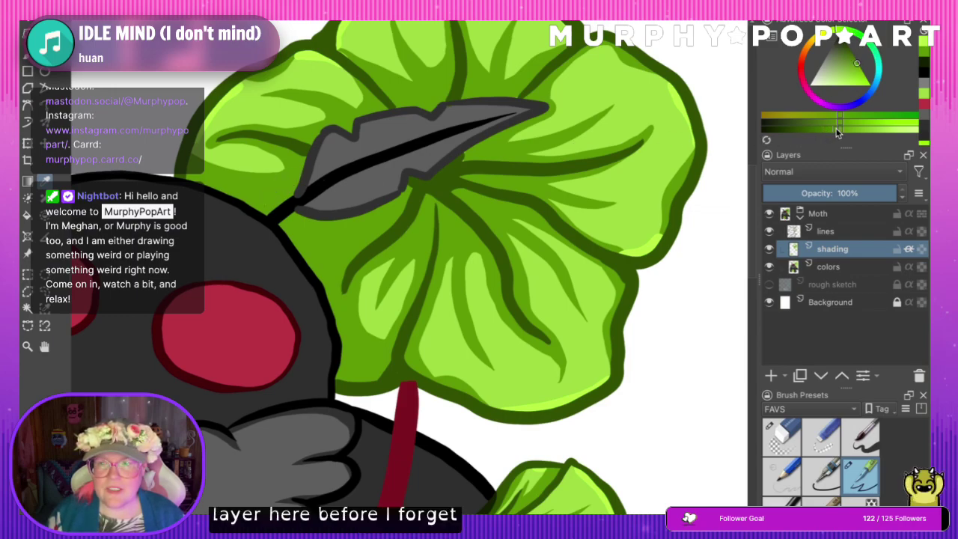
- Darken the sampled green and paint deeper shadows on the upper flower beside the moth's head and antenna
click(816, 133)
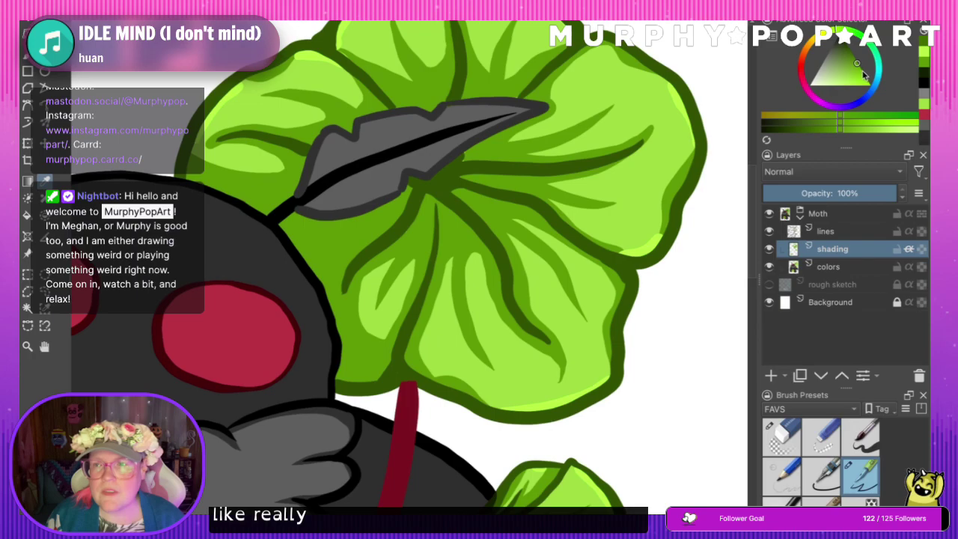
click(824, 131)
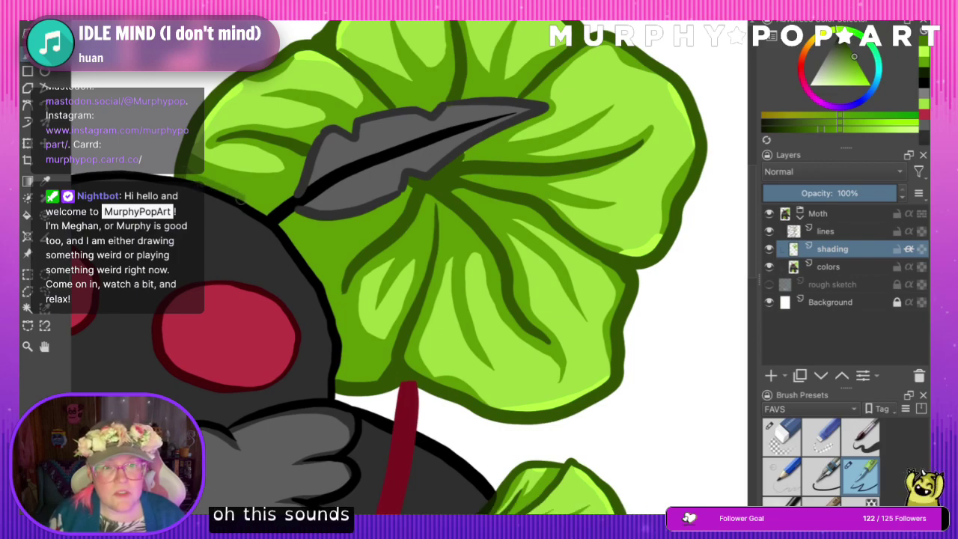
click(814, 130)
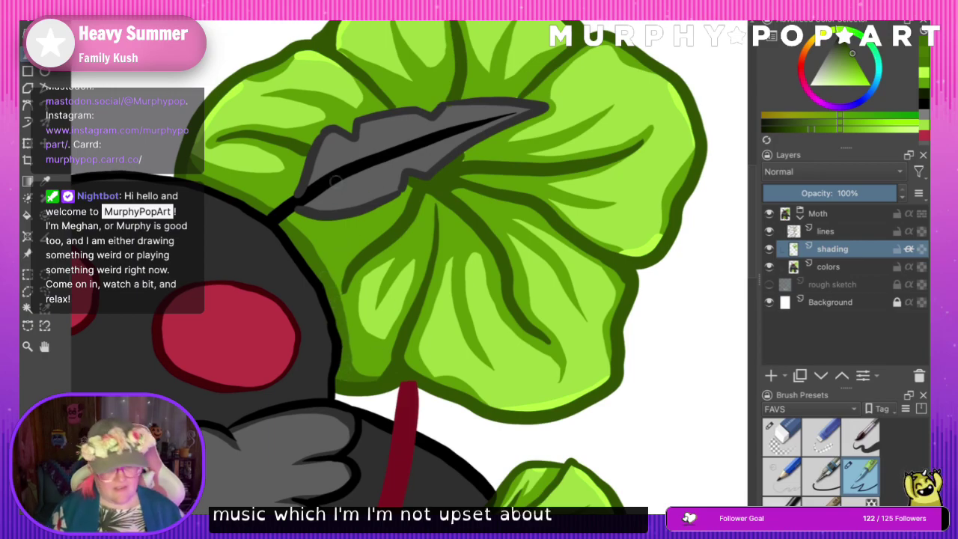
key(ctrl+minus)
key(ctrl+minus)
key(ctrl+minus)
key(ctrl+minus)
key(ctrl+minus)
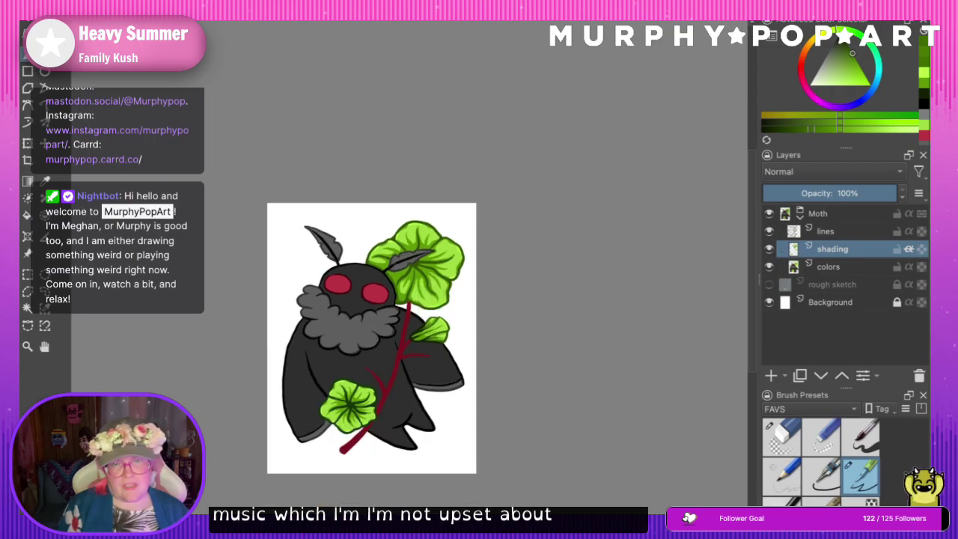
- Paint thin dark green shadows on the upper flower along the lower edge and tip of the overlapping antenna
key(plus)
key(plus)
key(plus)
key(plus)
key(plus)
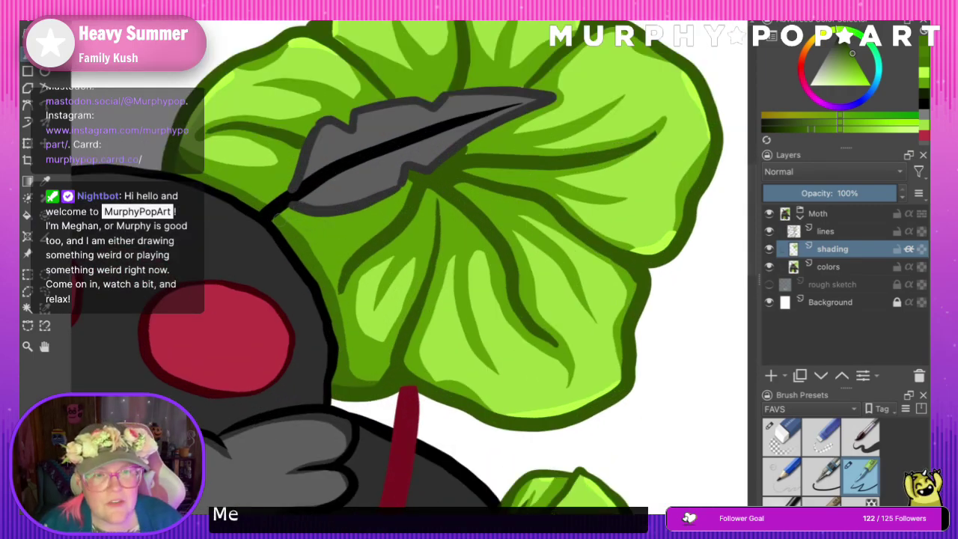
drag(292, 214, 374, 210)
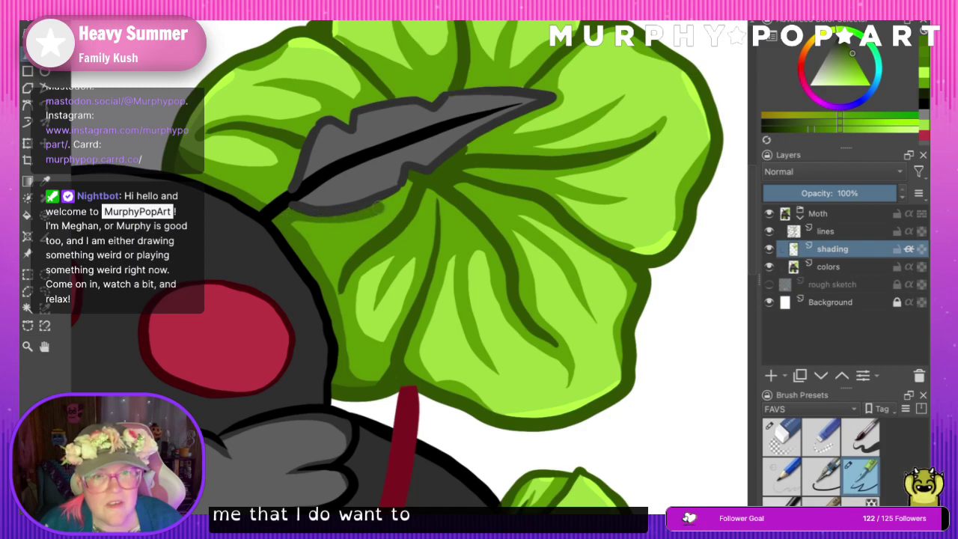
drag(550, 98, 465, 142)
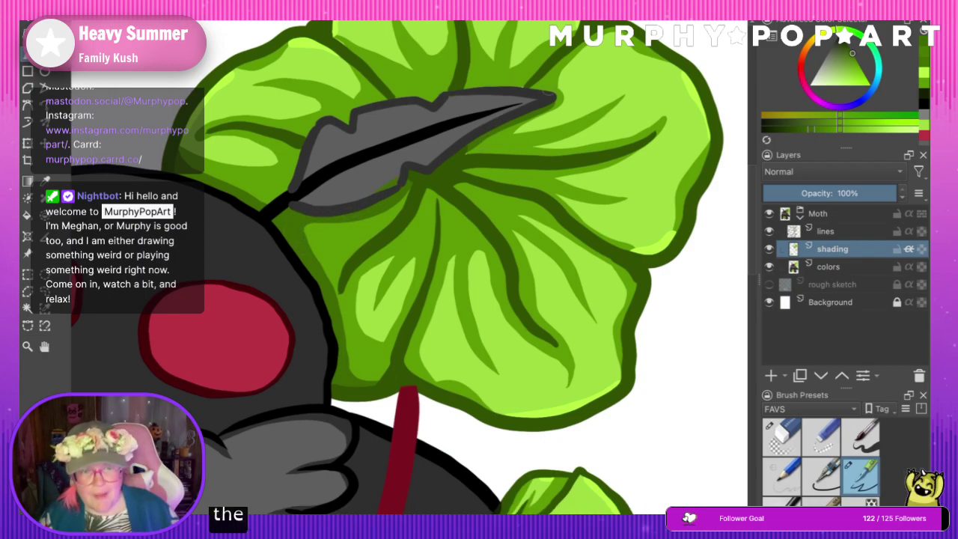
scroll(513, 89, down, 5)
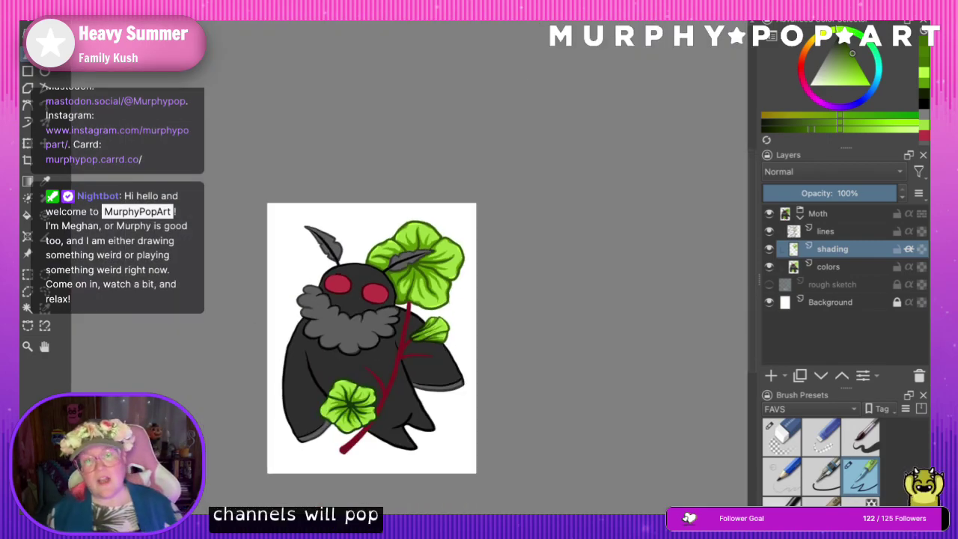
click(27, 346)
click(396, 336)
click(351, 314)
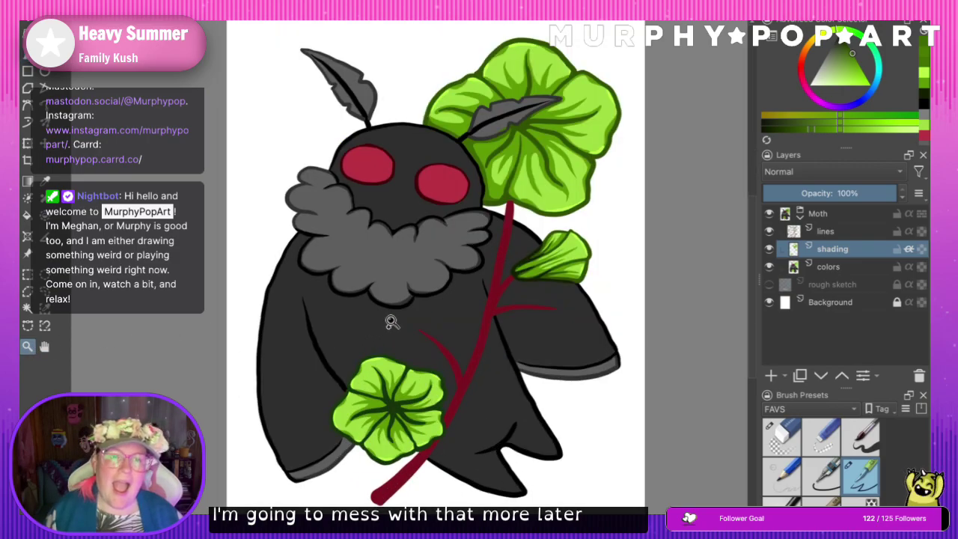
click(320, 246)
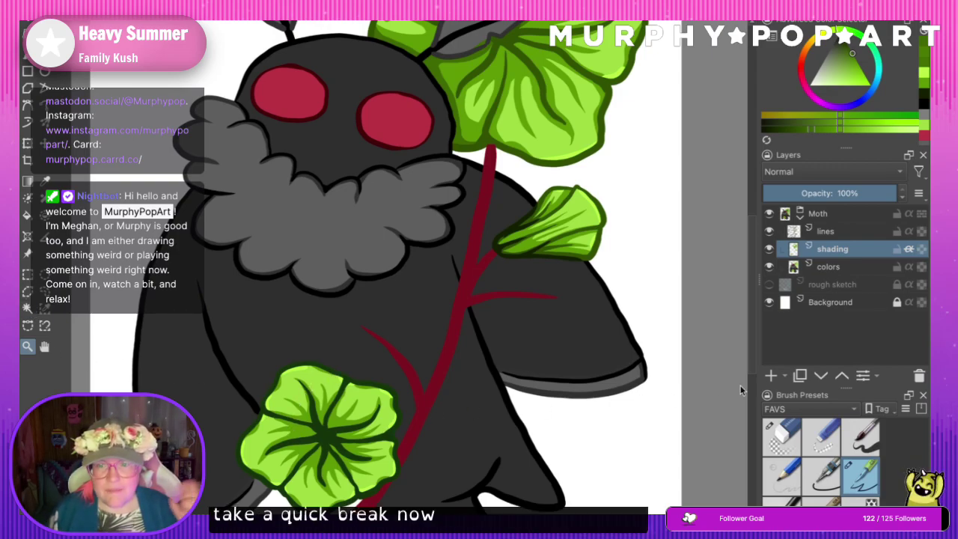
mouse_move(752, 353)
mouse_down()
mouse_move(760, 315)
mouse_move(763, 332)
mouse_up()
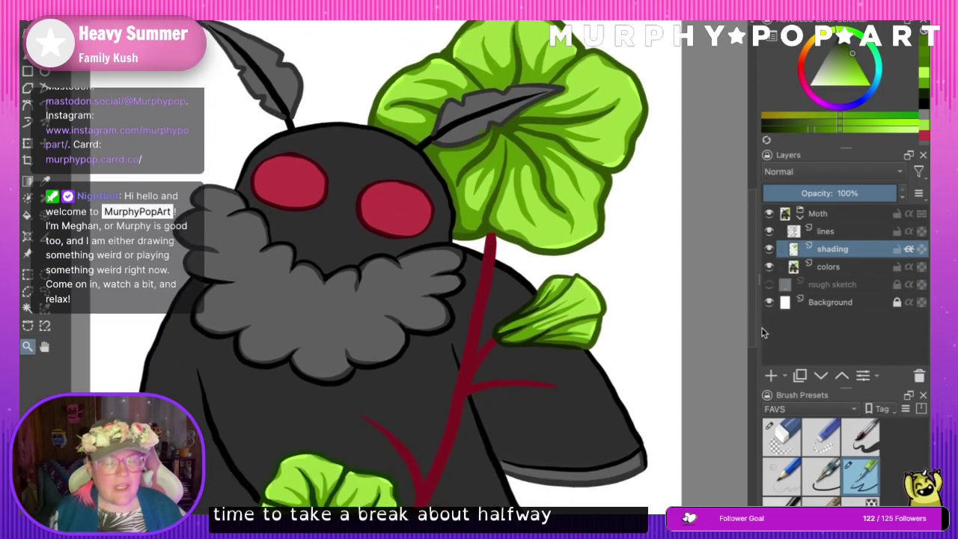
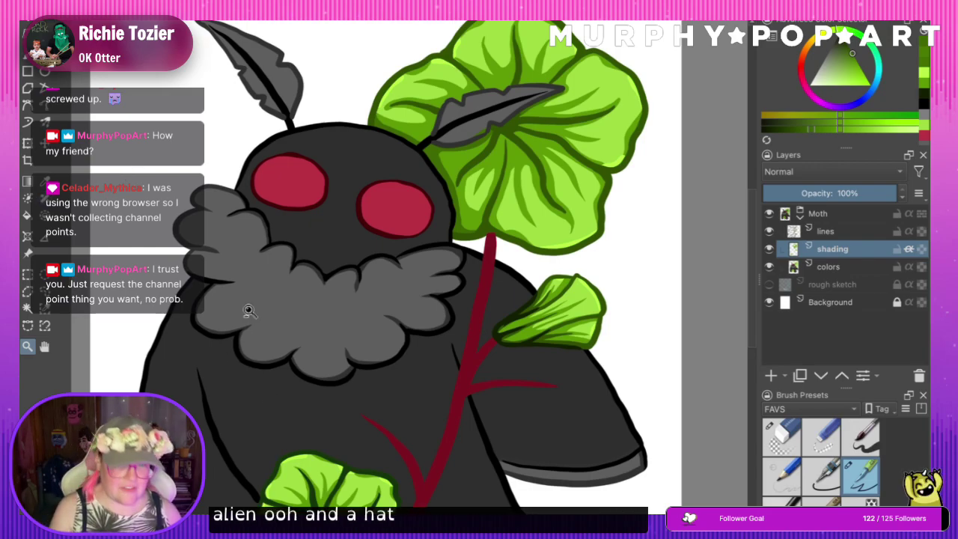
scroll(250, 311, down, 3)
scroll(249, 312, up, 2)
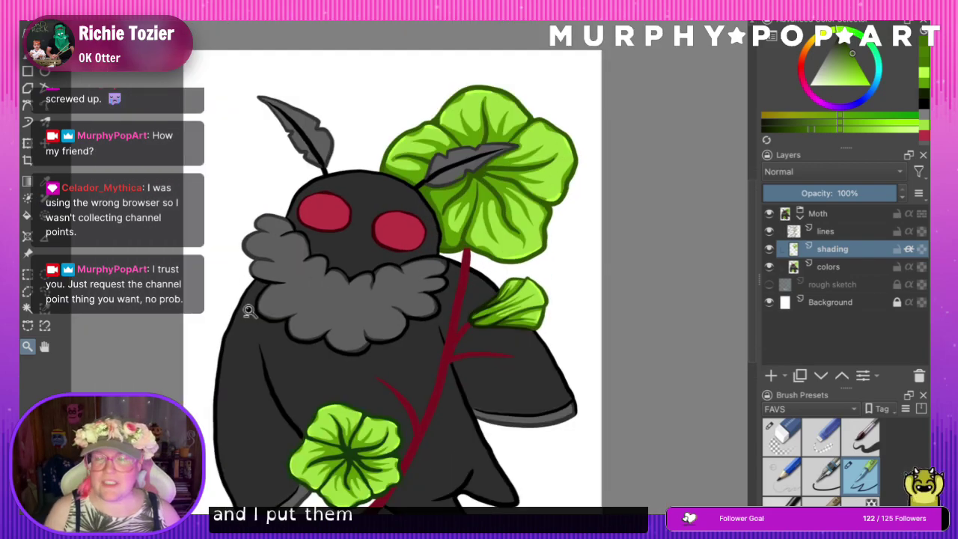
- Collapse the Moth group and add a paint layer above it named "alien"
click(800, 217)
click(833, 217)
click(771, 377)
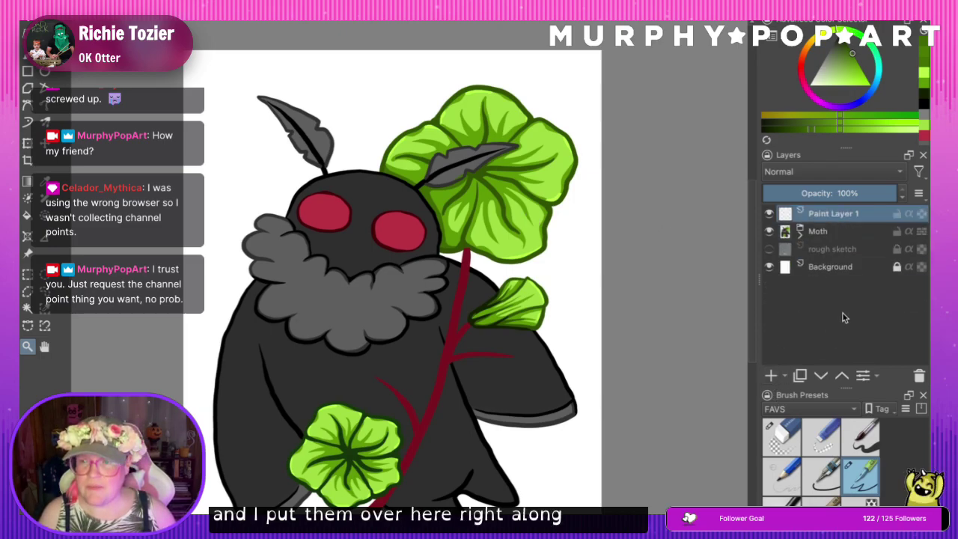
double_click(817, 213)
text(alien)
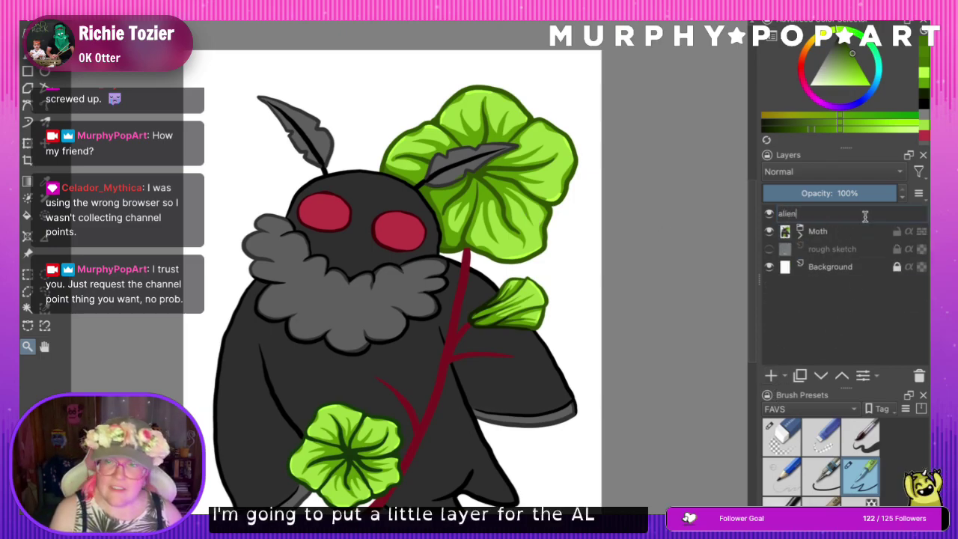
key(Return)
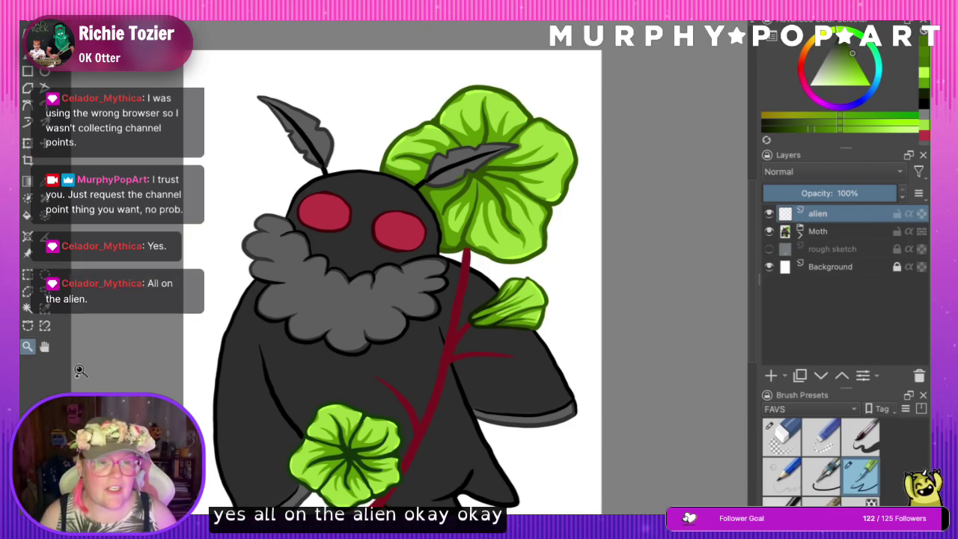
- Sample the dark green outline color from the upper flower's rim for drawing beside the moth's free-standing antenna
drag(238, 157, 315, 259)
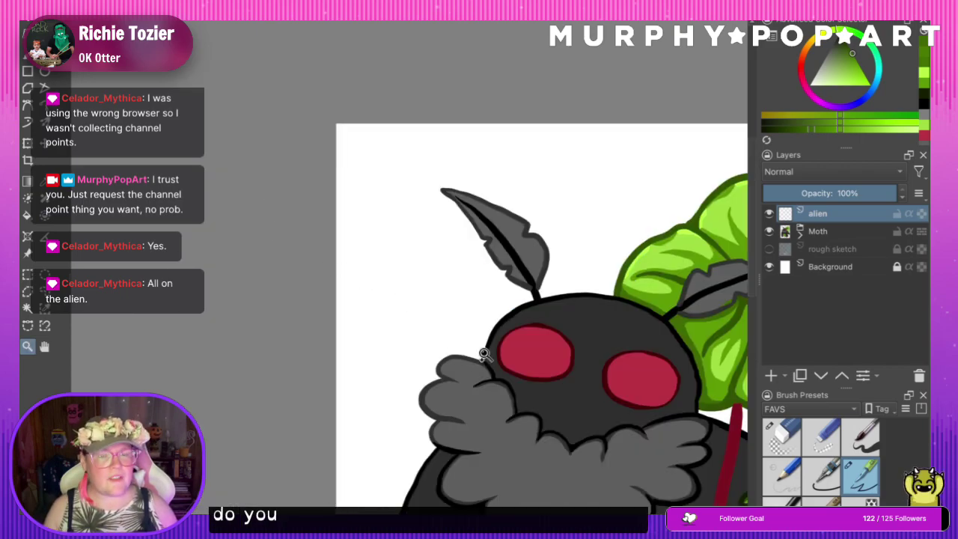
click(479, 348)
click(45, 346)
drag(385, 247, 425, 232)
drag(204, 353, 307, 267)
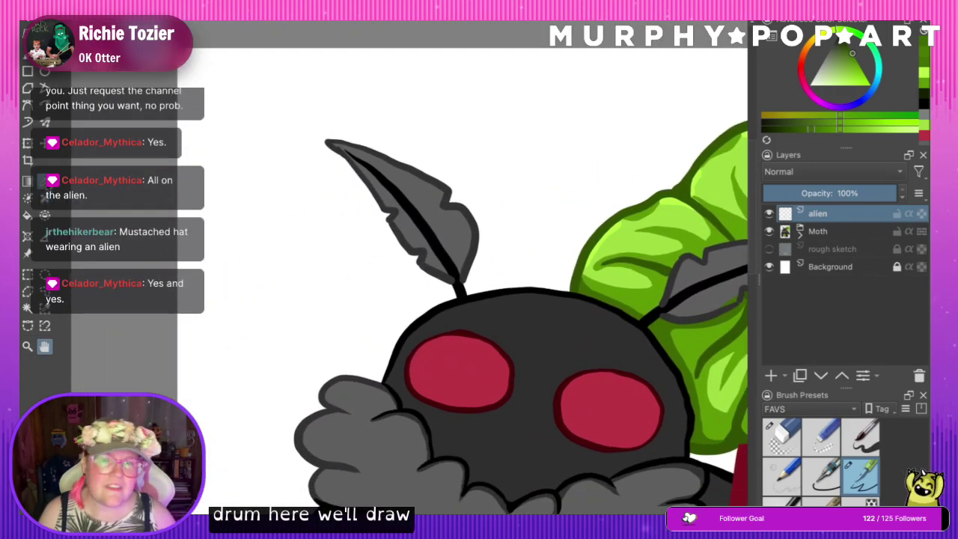
click(45, 182)
click(680, 188)
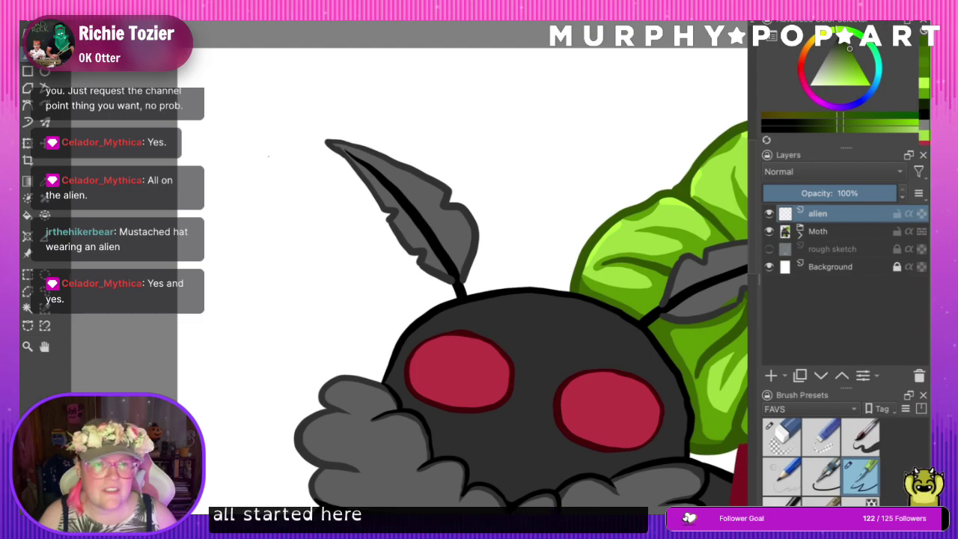
mouse_move(239, 174)
mouse_down()
mouse_move(238, 242)
mouse_move(259, 271)
mouse_move(281, 277)
mouse_move(306, 251)
mouse_up()
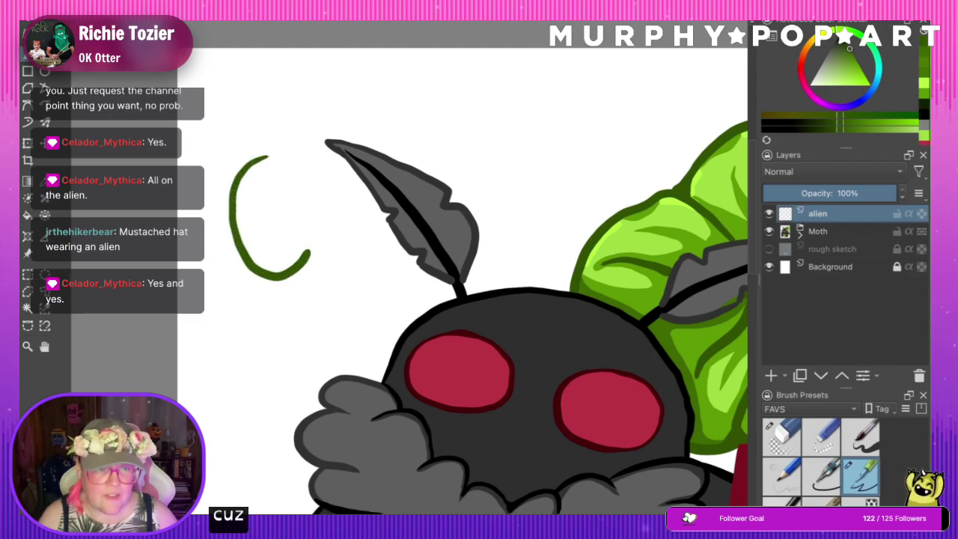
key(ctrl+z)
mouse_move(262, 160)
mouse_down()
mouse_move(222, 188)
mouse_move(223, 238)
mouse_move(237, 265)
mouse_move(255, 277)
mouse_move(277, 273)
mouse_move(308, 223)
mouse_up()
key(ctrl+z)
- Draw an egg-shaped alien head outline in dark green on the white area beside the moth's free-standing antenna
mouse_move(256, 159)
mouse_down()
mouse_move(215, 189)
mouse_move(209, 238)
mouse_move(224, 279)
mouse_move(243, 292)
mouse_move(260, 295)
mouse_move(302, 265)
mouse_move(318, 217)
mouse_move(303, 176)
mouse_up()
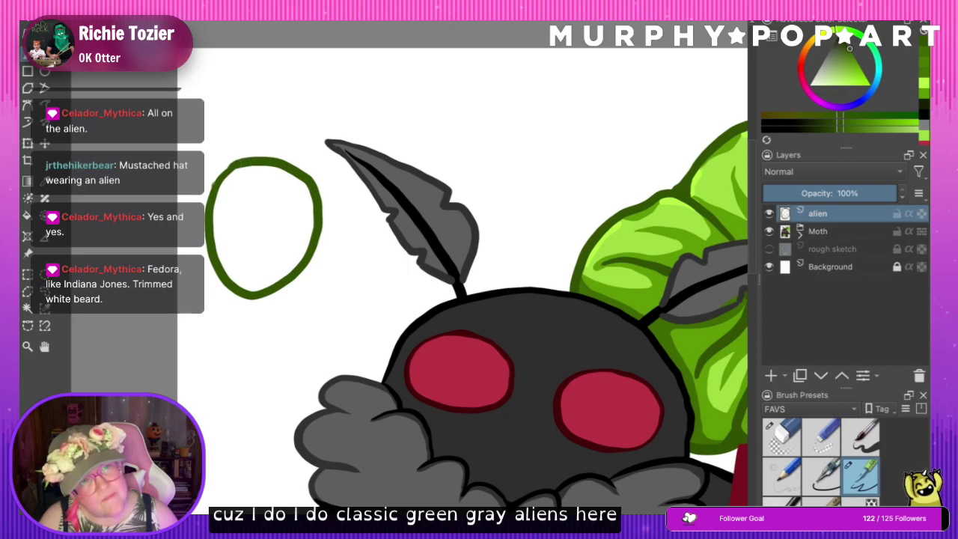
drag(228, 167, 263, 159)
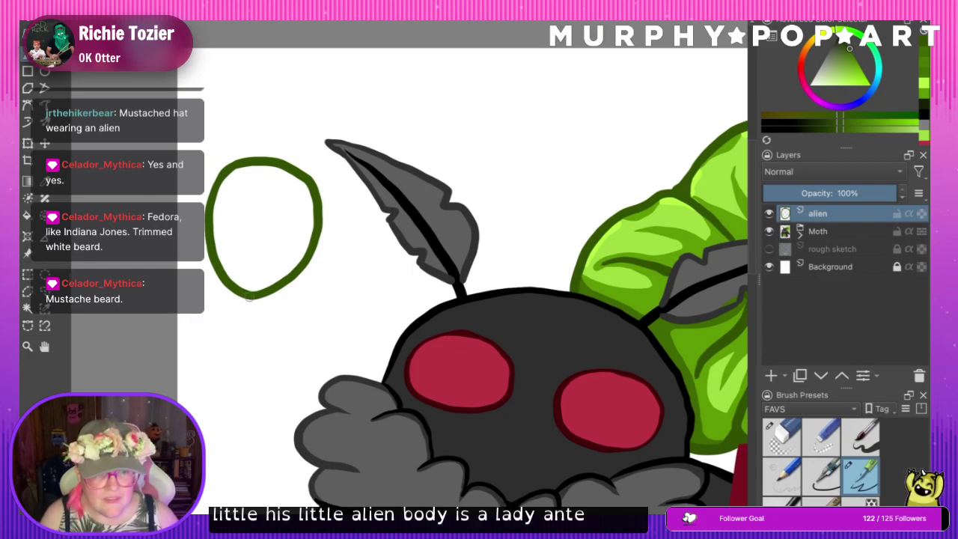
drag(245, 328, 256, 345)
key(ctrl+z)
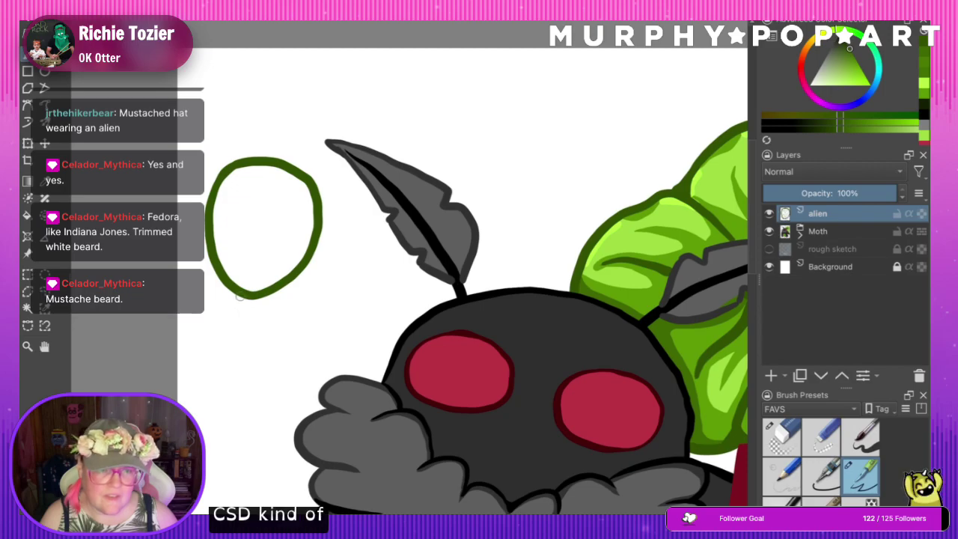
- Outline the alien's bean-shaped body below the head and add two short pointed legs
mouse_move(248, 299)
mouse_down()
mouse_move(244, 355)
mouse_move(282, 394)
mouse_up()
mouse_move(274, 294)
mouse_down()
mouse_move(312, 347)
mouse_move(314, 380)
mouse_move(276, 394)
mouse_up()
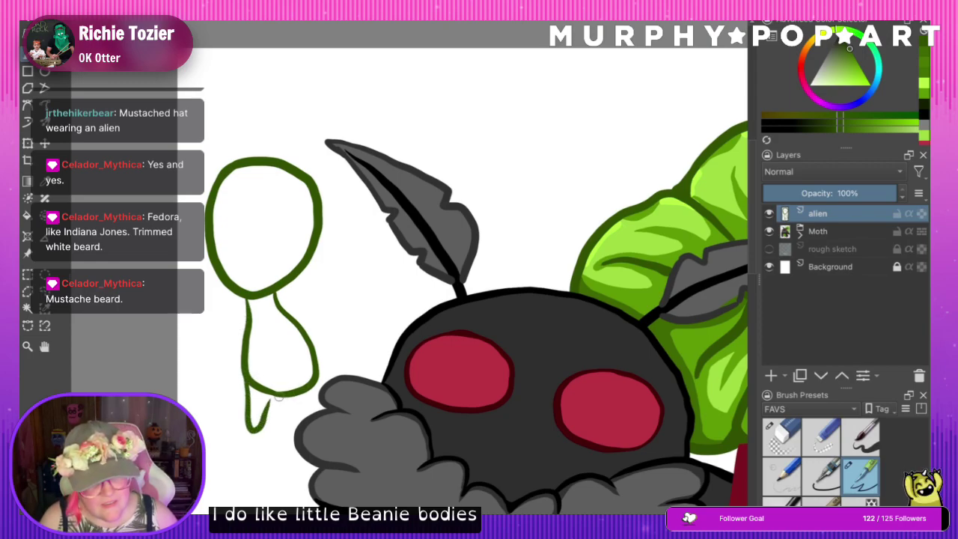
key(ctrl+z)
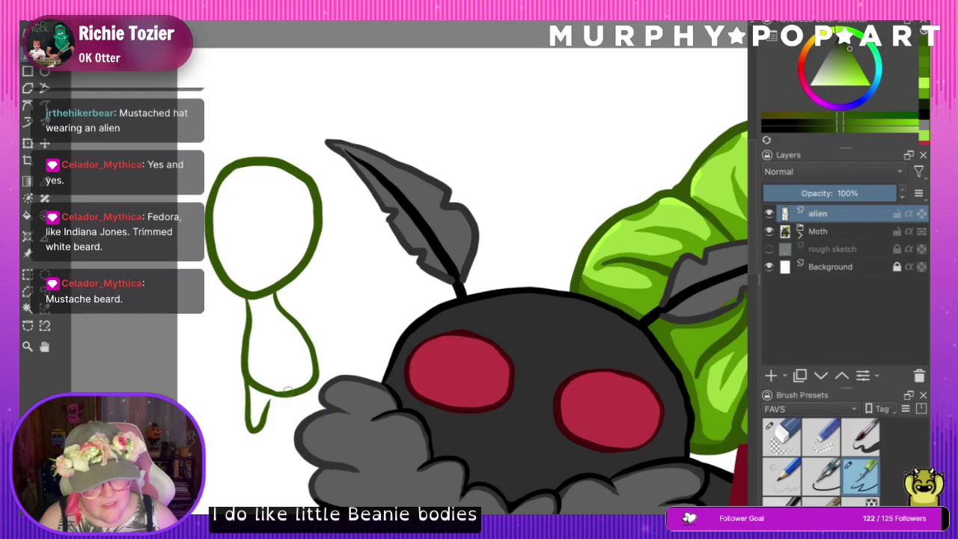
mouse_move(318, 416)
mouse_down()
mouse_move(316, 382)
mouse_move(312, 421)
mouse_move(320, 398)
mouse_up()
key(ctrl+z)
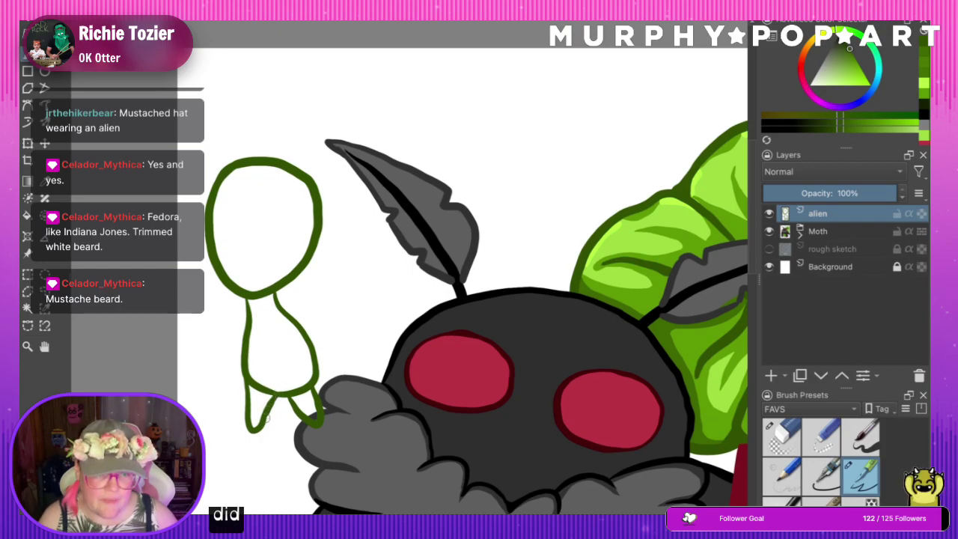
- Clean up the outline where the alien's torso meets its legs and draw a bent arm with the hand on the hip
click(795, 446)
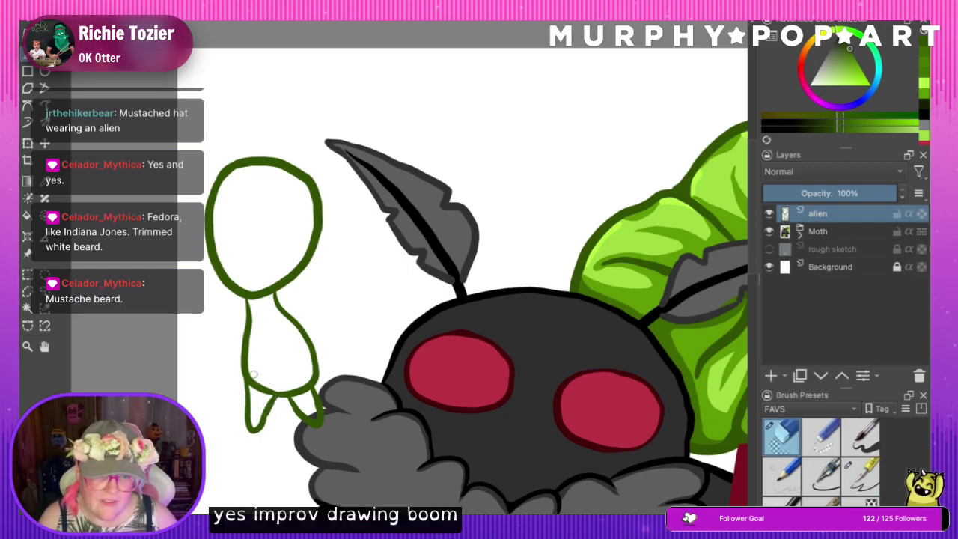
drag(254, 375, 257, 392)
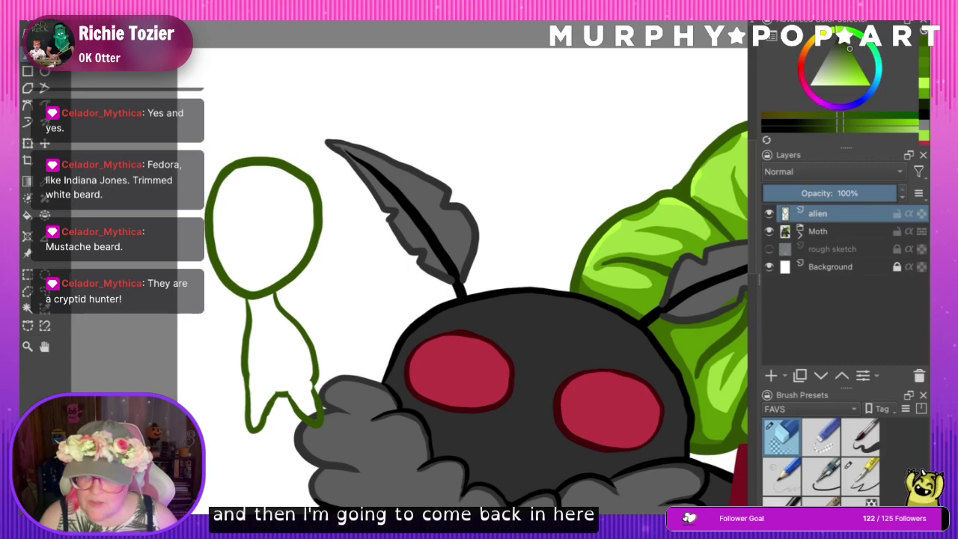
key(slash)
drag(262, 390, 298, 389)
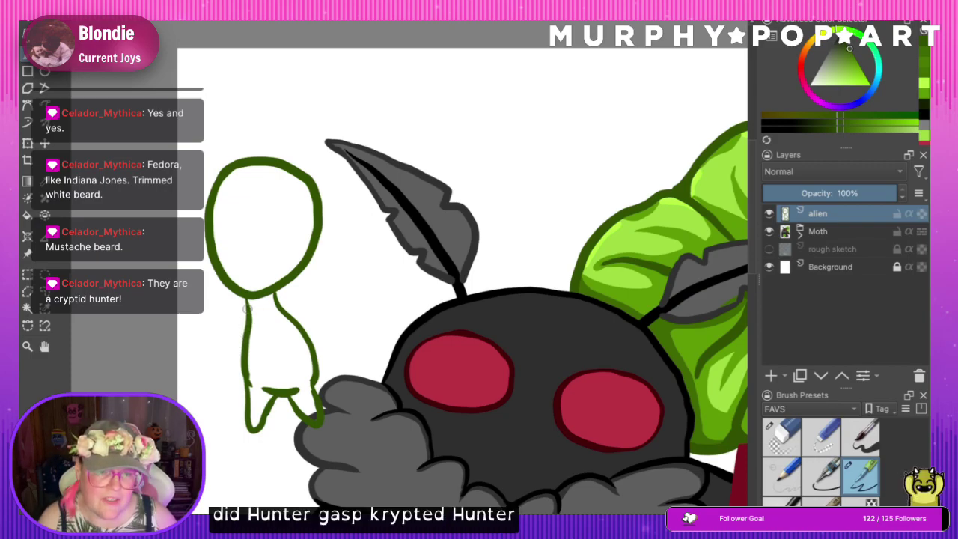
mouse_move(246, 307)
mouse_down()
mouse_move(229, 341)
mouse_move(241, 349)
mouse_up()
key(ctrl+z)
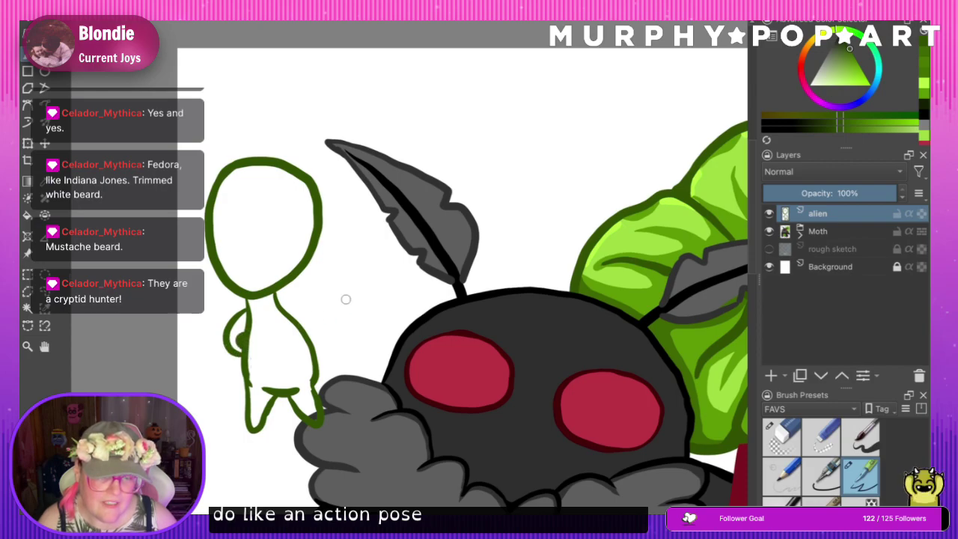
mouse_move(275, 302)
mouse_down()
mouse_move(283, 309)
mouse_move(319, 278)
mouse_up()
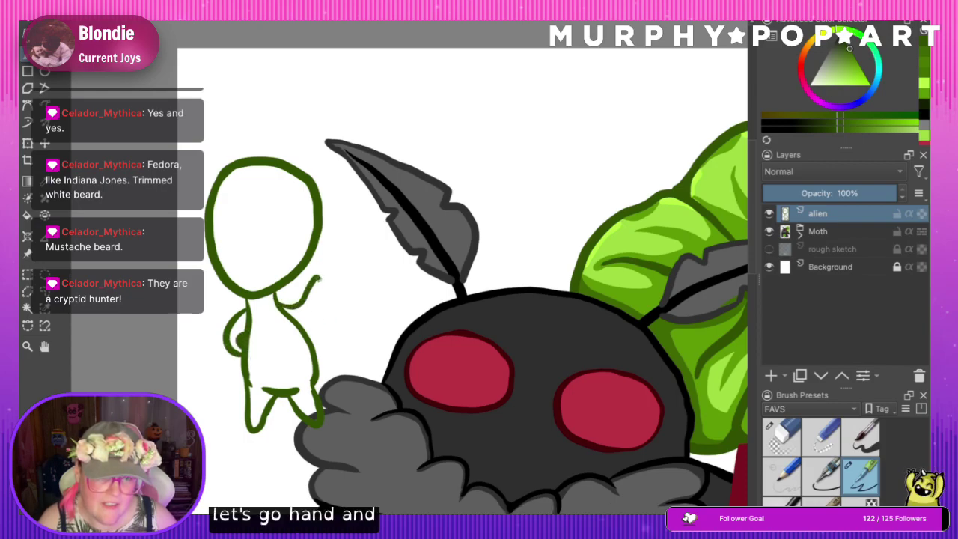
key(ctrl+z)
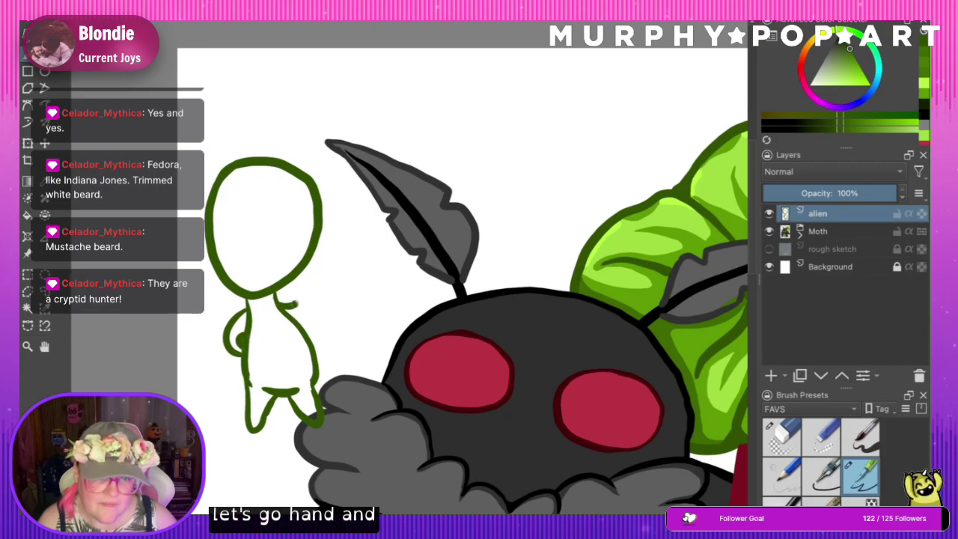
key(ctrl+z)
mouse_move(313, 287)
mouse_down()
mouse_move(305, 315)
mouse_move(288, 307)
mouse_move(311, 289)
mouse_move(294, 318)
mouse_up()
key(ctrl+z)
key(ctrl+z)
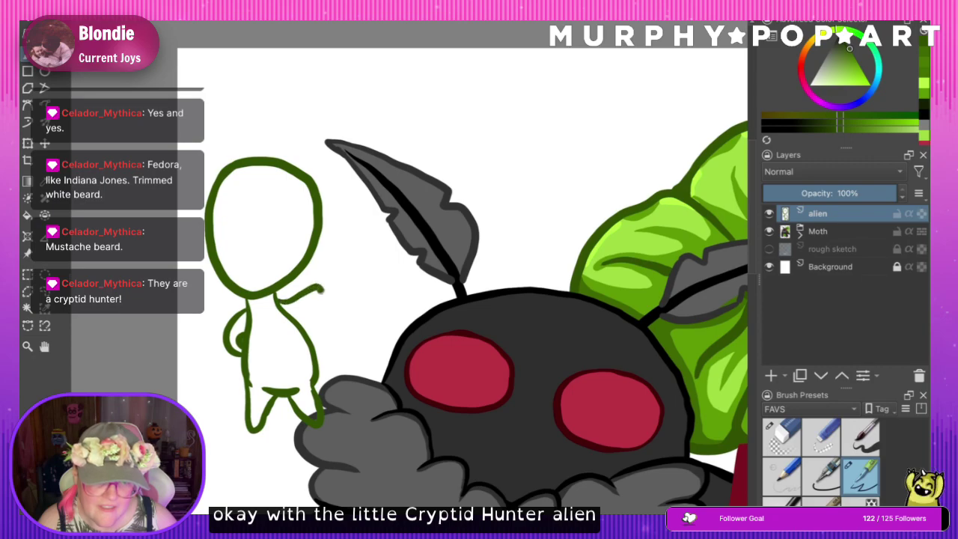
- Draw the alien's other arm curving outward and up from the shoulder toward the moth
drag(322, 288, 292, 317)
key(ctrl+z)
key(ctrl+z)
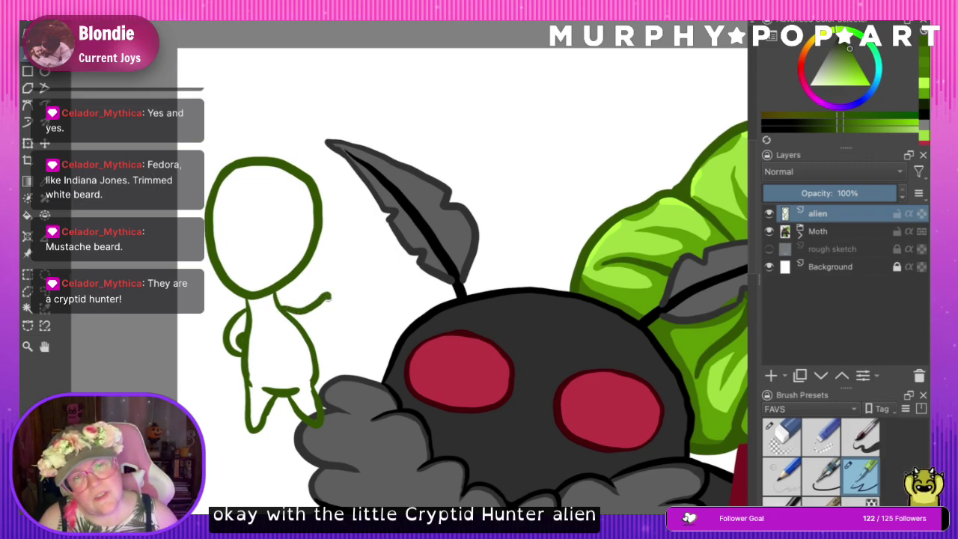
drag(328, 297, 298, 321)
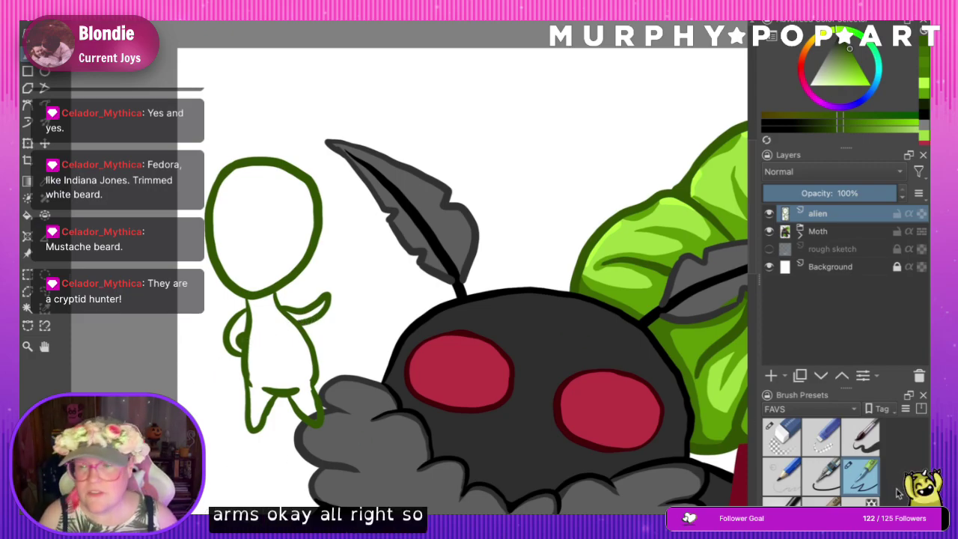
- Sample the lime green from the upper flower's petal as the alien's fill color and return to the brush
click(45, 182)
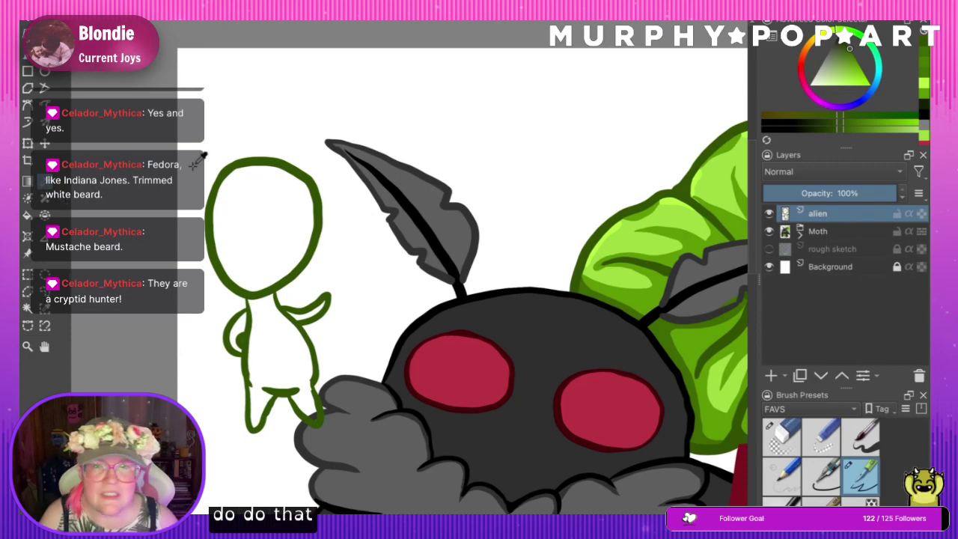
click(627, 241)
click(27, 54)
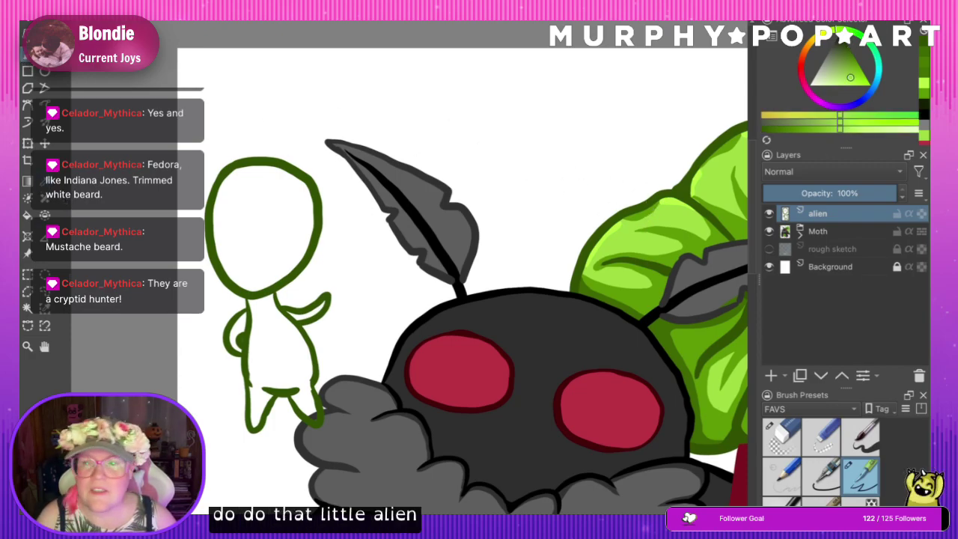
- Add a paint layer between the alien and Moth layers and paint the alien's head lime green on it
click(879, 230)
click(771, 376)
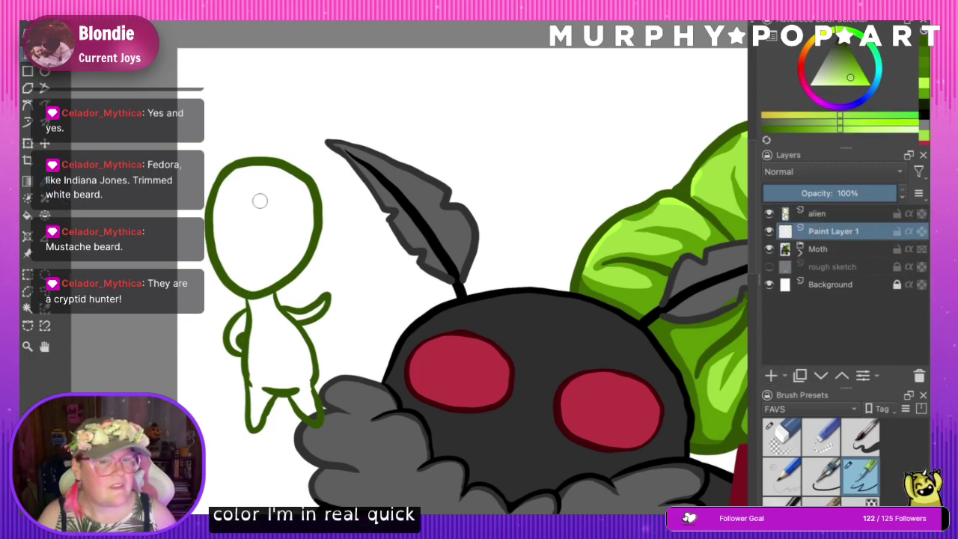
mouse_move(259, 199)
mouse_down()
mouse_move(258, 221)
mouse_move(242, 183)
mouse_move(226, 238)
mouse_move(271, 279)
mouse_move(296, 258)
mouse_move(295, 191)
mouse_move(238, 173)
mouse_move(225, 247)
mouse_move(251, 284)
mouse_move(298, 243)
mouse_move(283, 178)
mouse_move(303, 240)
mouse_move(270, 198)
mouse_move(237, 196)
mouse_up()
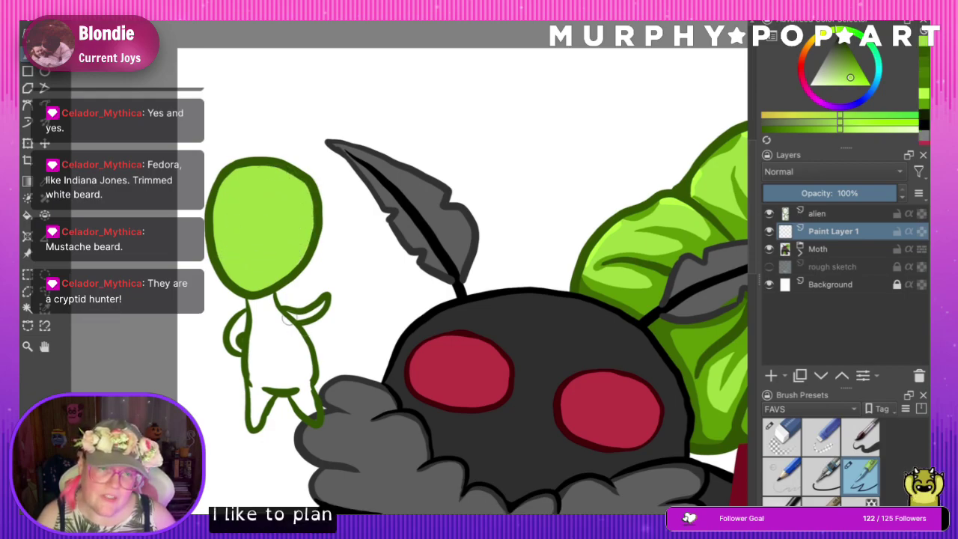
- Paint the alien's torso, legs and both arms lime green, and merge the alien outline layer down into the color layer
mouse_move(258, 298)
mouse_down()
mouse_move(257, 380)
mouse_move(304, 378)
mouse_move(293, 344)
mouse_move(261, 300)
mouse_move(268, 350)
mouse_move(284, 377)
mouse_move(257, 301)
mouse_move(265, 283)
mouse_move(307, 363)
mouse_move(266, 280)
mouse_move(271, 311)
mouse_move(293, 335)
mouse_move(272, 315)
mouse_move(306, 359)
mouse_move(301, 377)
mouse_move(279, 368)
mouse_move(255, 376)
mouse_move(256, 417)
mouse_move(264, 396)
mouse_move(252, 378)
mouse_move(305, 404)
mouse_move(307, 358)
mouse_up()
key(ctrl+z)
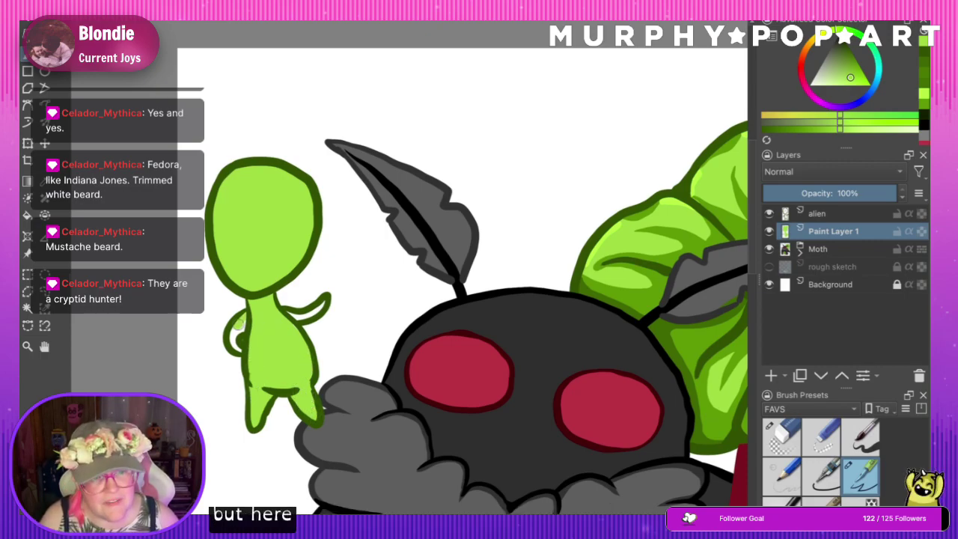
mouse_move(247, 329)
mouse_down()
mouse_move(241, 320)
mouse_move(316, 312)
mouse_up()
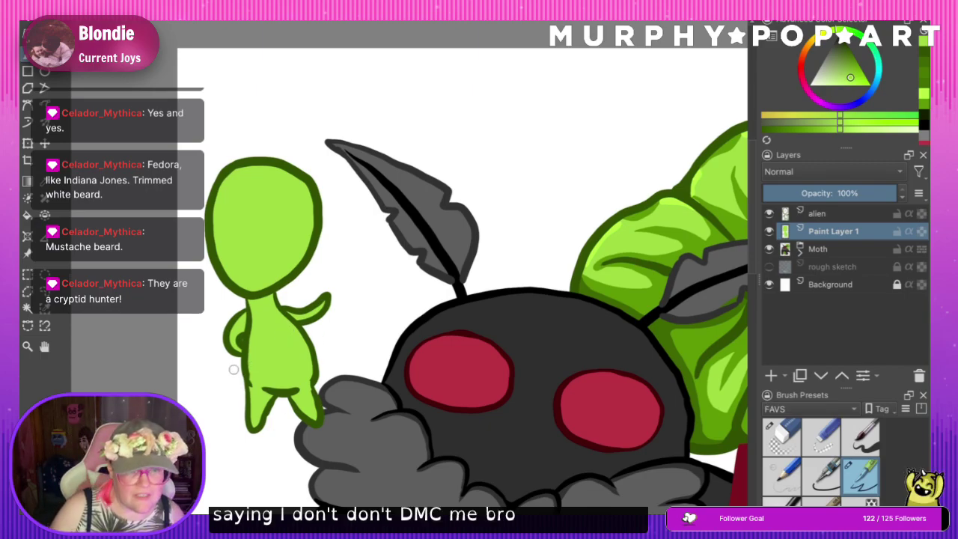
click(849, 216)
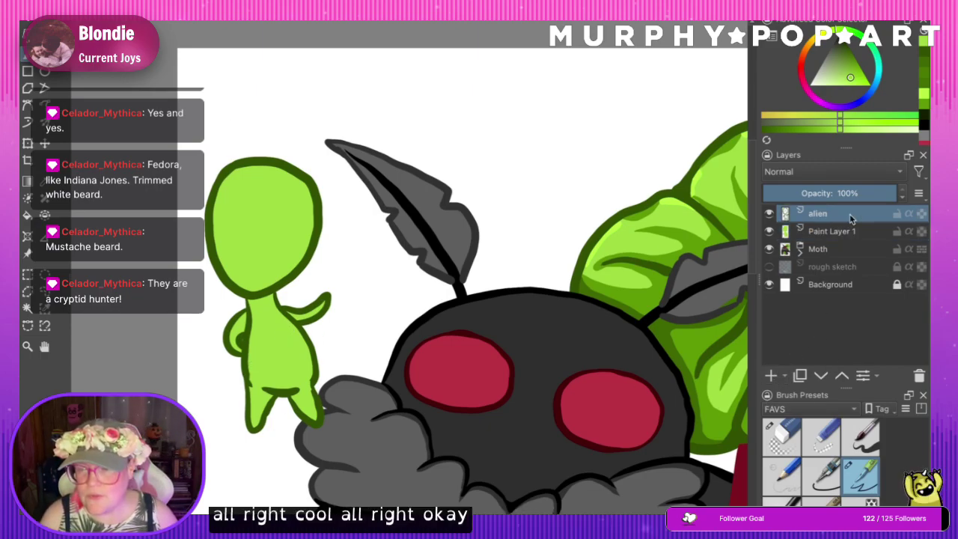
key(ctrl+e)
- Add a paint layer above the alien and draw the fedora's curved brim across the head in dark brown
click(770, 375)
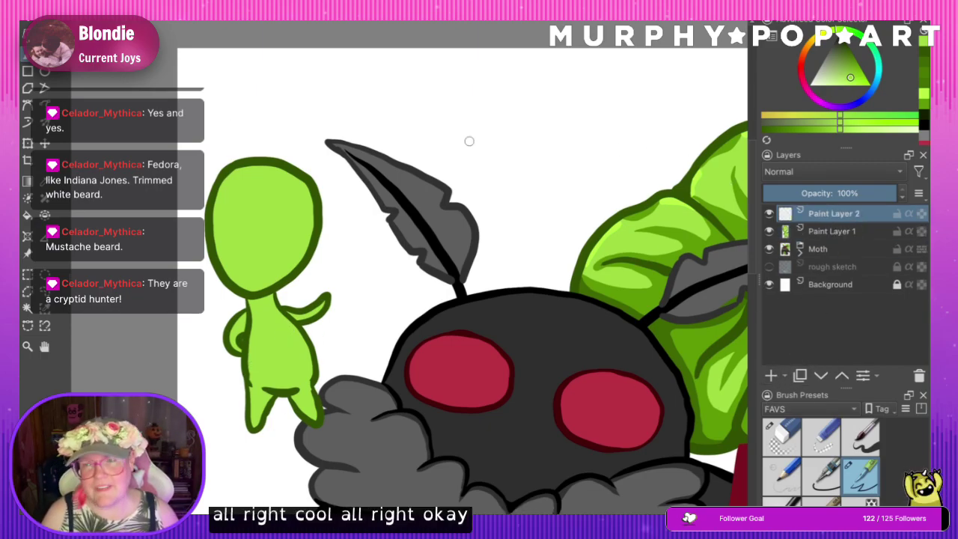
click(805, 51)
drag(858, 63, 854, 47)
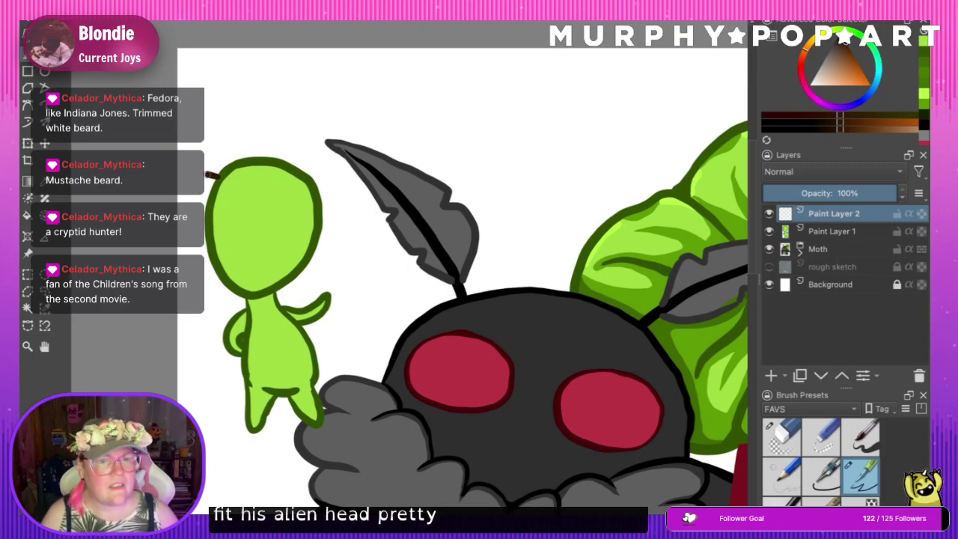
mouse_move(215, 174)
mouse_down()
mouse_move(192, 189)
mouse_move(209, 201)
mouse_move(242, 206)
mouse_move(320, 205)
mouse_up()
key(ctrl+z)
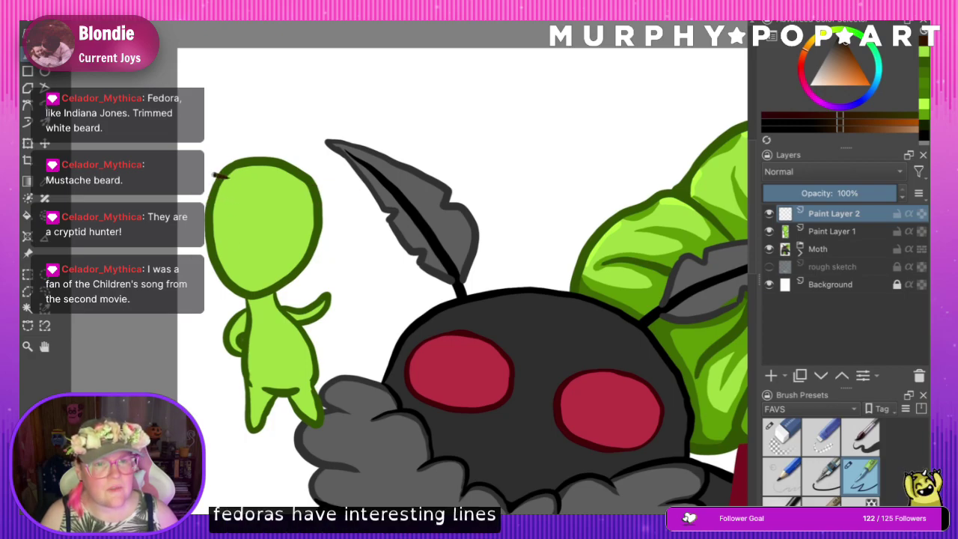
mouse_move(188, 178)
mouse_down()
mouse_move(249, 201)
mouse_move(329, 190)
mouse_move(320, 205)
mouse_up()
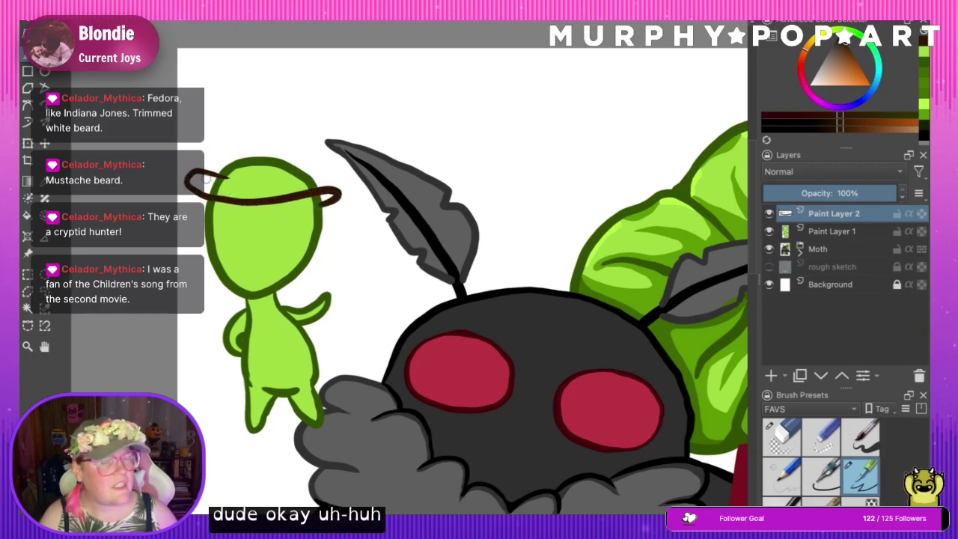
drag(199, 178, 301, 192)
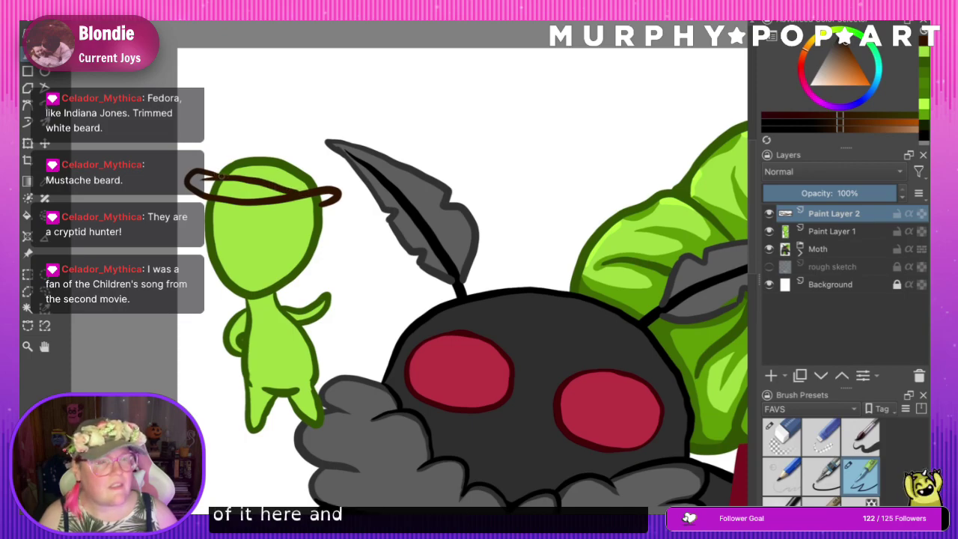
- Draw the fedora's peaked crown rising from the brim over the alien's head
mouse_move(222, 176)
mouse_down()
mouse_move(258, 126)
mouse_move(312, 149)
mouse_up()
key(ctrl+z)
key(ctrl+z)
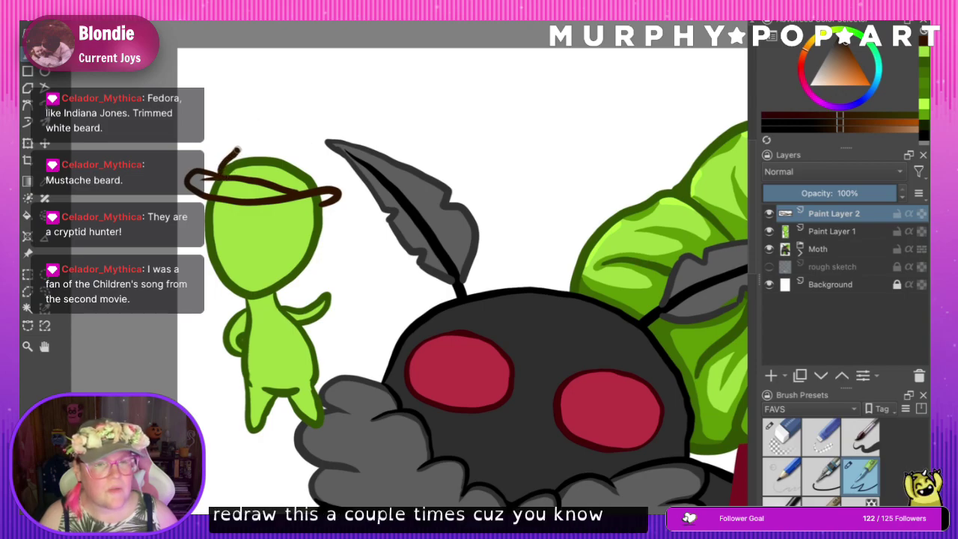
mouse_move(255, 133)
mouse_down()
mouse_move(307, 150)
mouse_move(322, 164)
mouse_move(320, 185)
mouse_up()
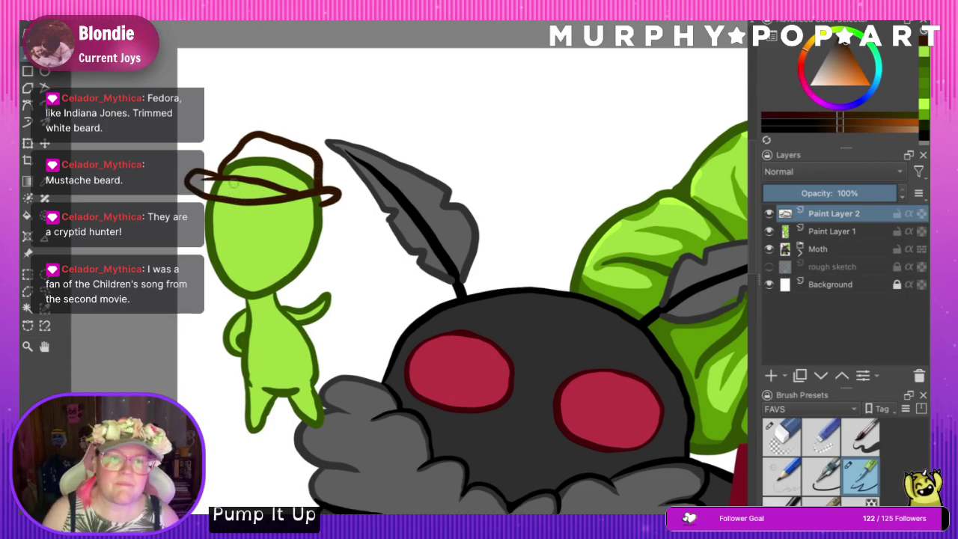
- Draw the curved upper edge of the hat band across the base of the fedora's crown
mouse_move(229, 158)
mouse_down()
mouse_move(310, 172)
mouse_move(249, 170)
mouse_move(307, 182)
mouse_up()
key(ctrl+z)
key(ctrl+z)
drag(231, 157, 314, 177)
key(ctrl+z)
drag(230, 158, 313, 180)
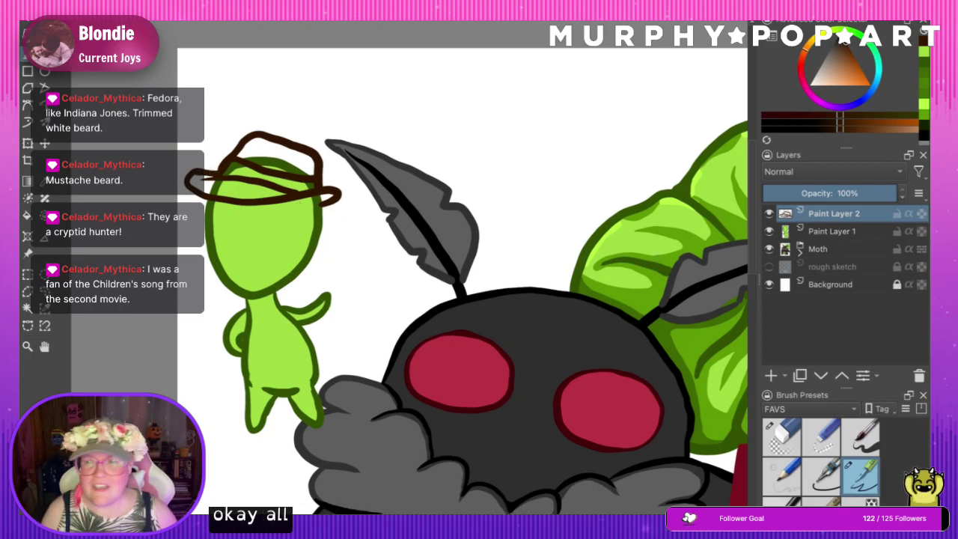
- Add a paint layer between the hat outline and the alien, and fill the fedora with medium brown
click(833, 232)
click(770, 376)
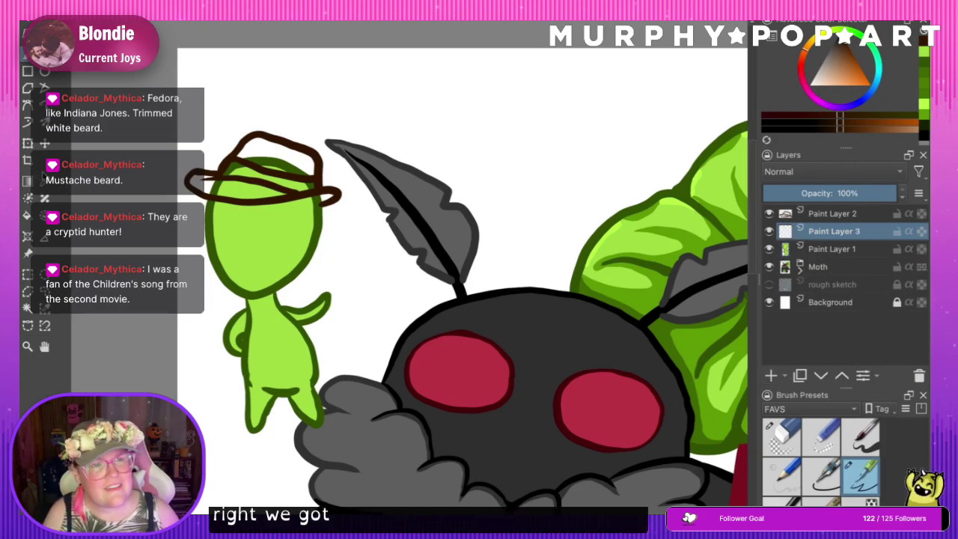
mouse_move(855, 58)
mouse_down()
mouse_move(859, 74)
mouse_move(843, 65)
mouse_up()
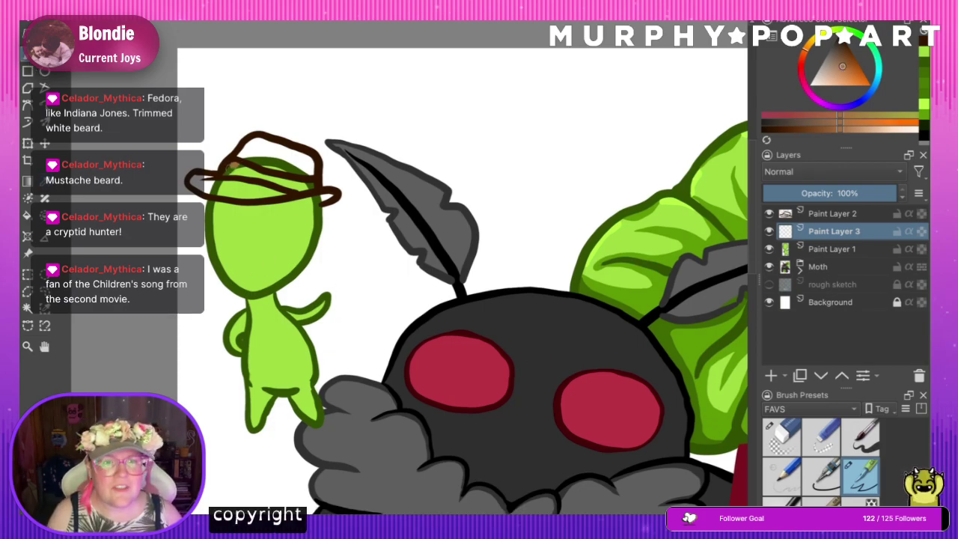
mouse_move(232, 166)
mouse_down()
mouse_move(204, 182)
mouse_move(243, 192)
mouse_move(261, 192)
mouse_move(260, 183)
mouse_move(269, 195)
mouse_move(310, 178)
mouse_move(302, 154)
mouse_move(257, 137)
mouse_move(249, 153)
mouse_move(267, 173)
mouse_move(306, 180)
mouse_move(243, 150)
mouse_up()
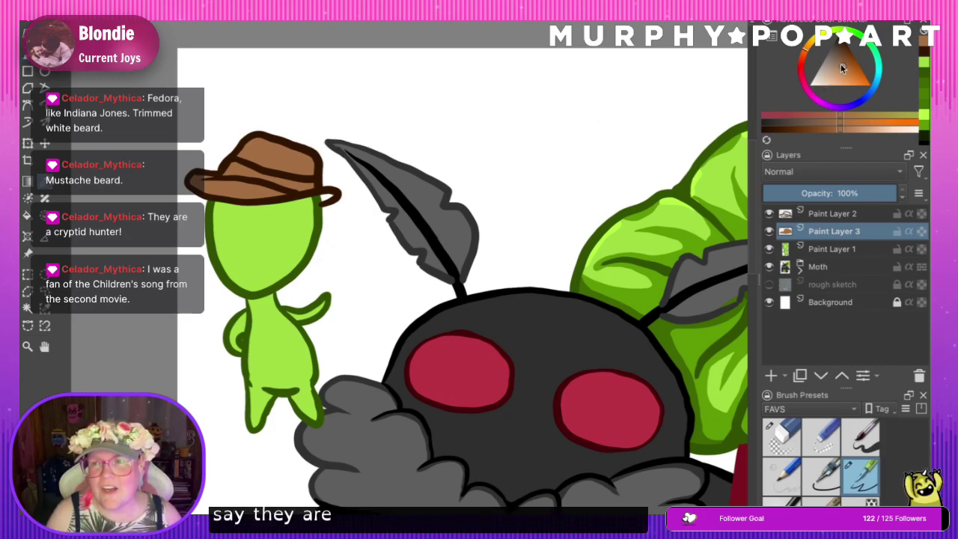
- Paint the hat band a darker brown and draw crease lines on the crown in the outline's dark brown
drag(840, 64, 849, 57)
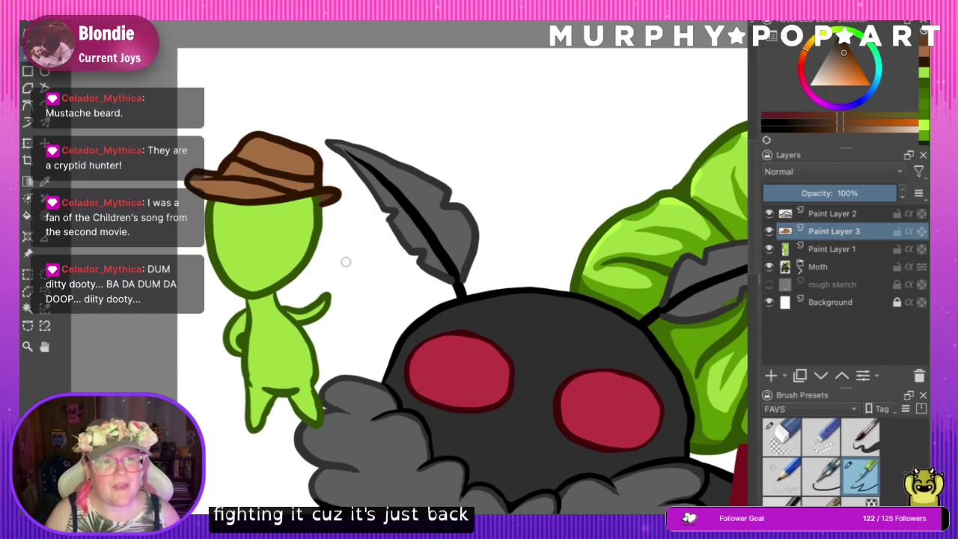
drag(232, 168, 301, 184)
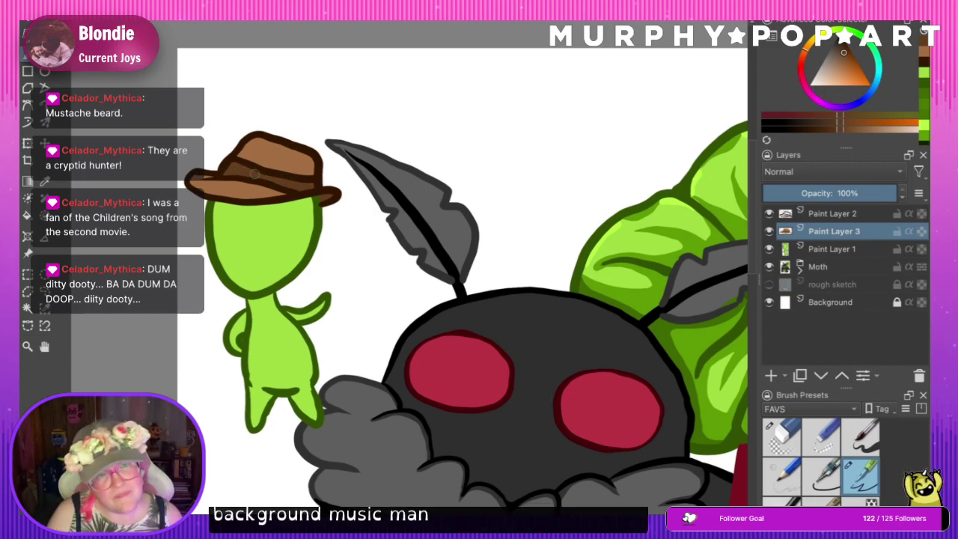
click(45, 181)
click(295, 145)
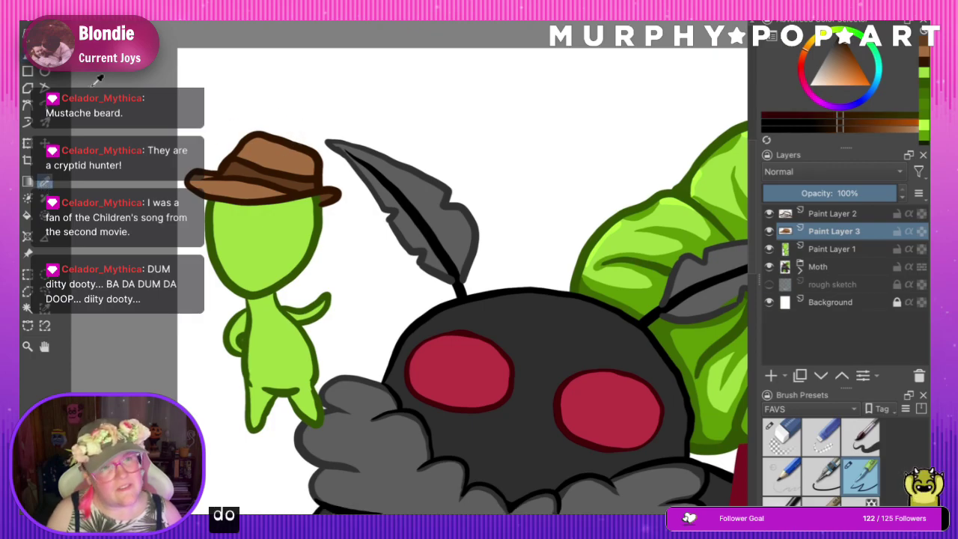
click(28, 55)
drag(266, 149, 289, 156)
key(ctrl+z)
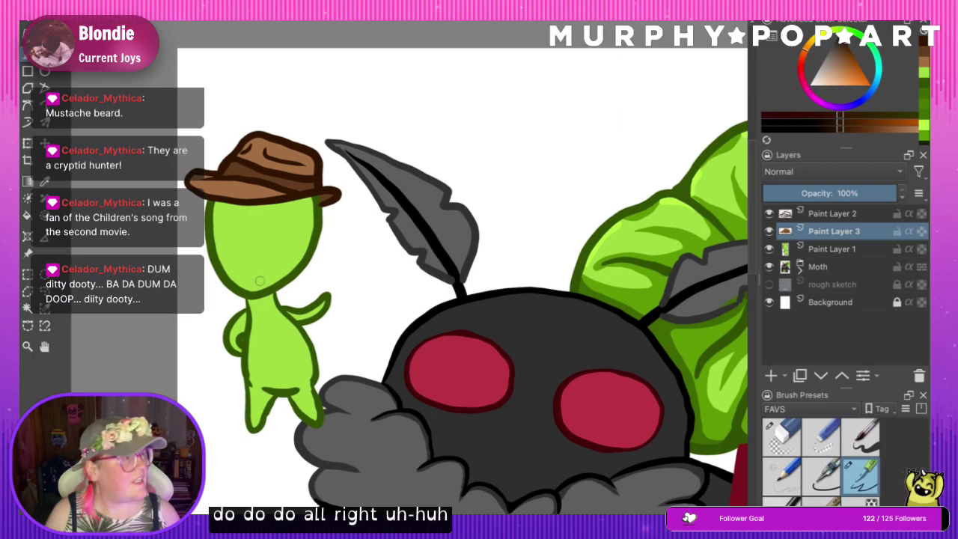
- Draw a dark brown whip at the alien's raised hand, with a short handle and a thickened, curling lash
drag(316, 283, 318, 292)
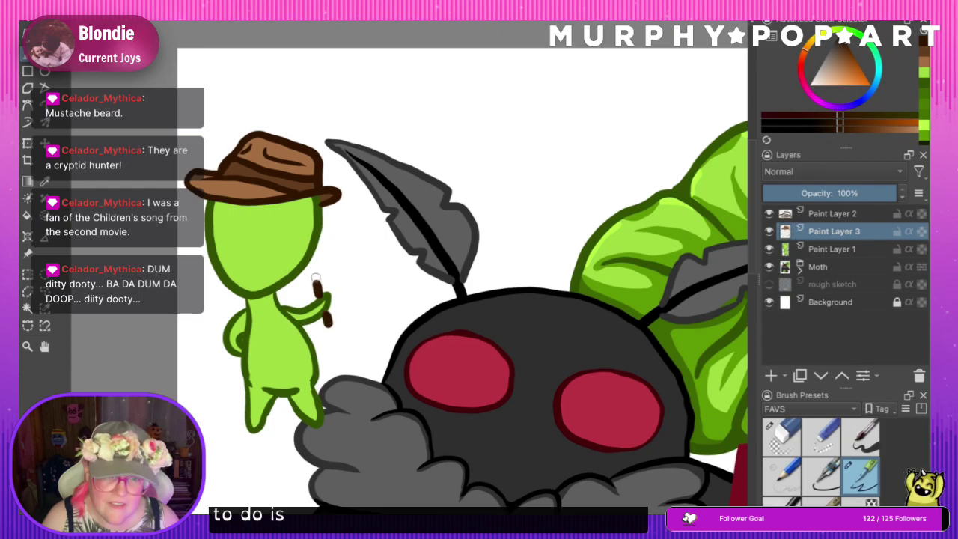
mouse_move(316, 279)
mouse_down()
mouse_move(365, 263)
mouse_move(386, 318)
mouse_move(352, 356)
mouse_up()
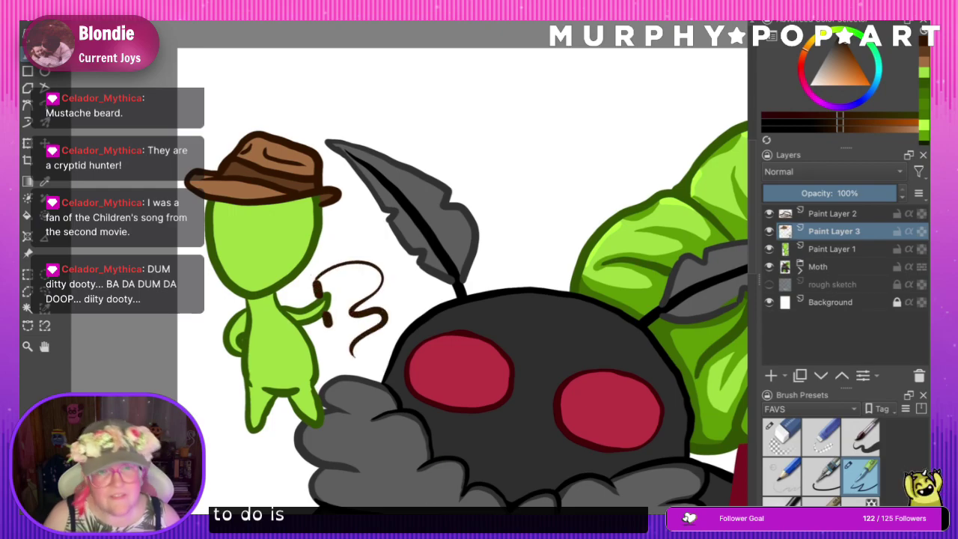
mouse_move(314, 282)
mouse_down()
mouse_move(335, 266)
mouse_move(377, 264)
mouse_up()
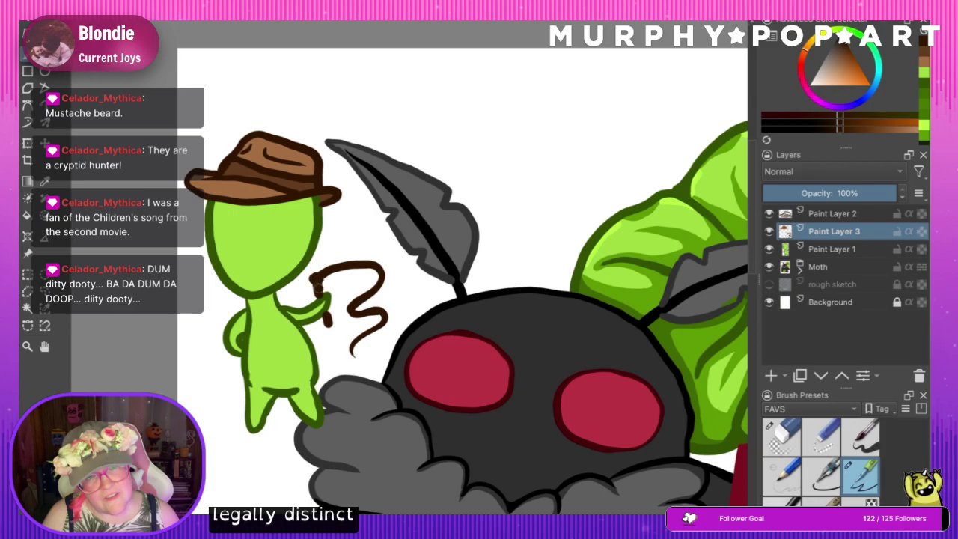
- Erase the part of the whip handle that crosses the alien's hand so the hand grips it
click(779, 437)
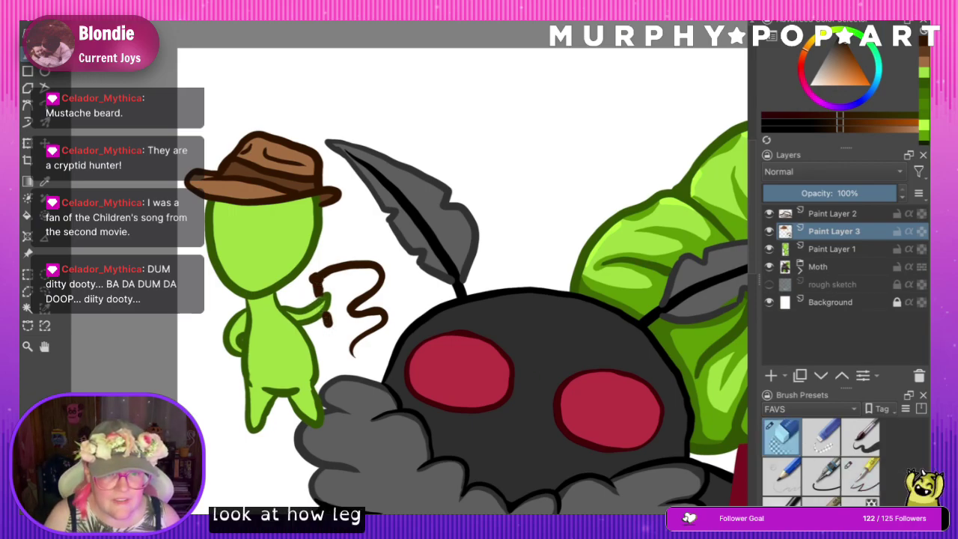
click(859, 479)
mouse_move(316, 292)
mouse_down()
mouse_move(327, 319)
mouse_move(321, 302)
mouse_up()
key(ctrl+z)
click(766, 438)
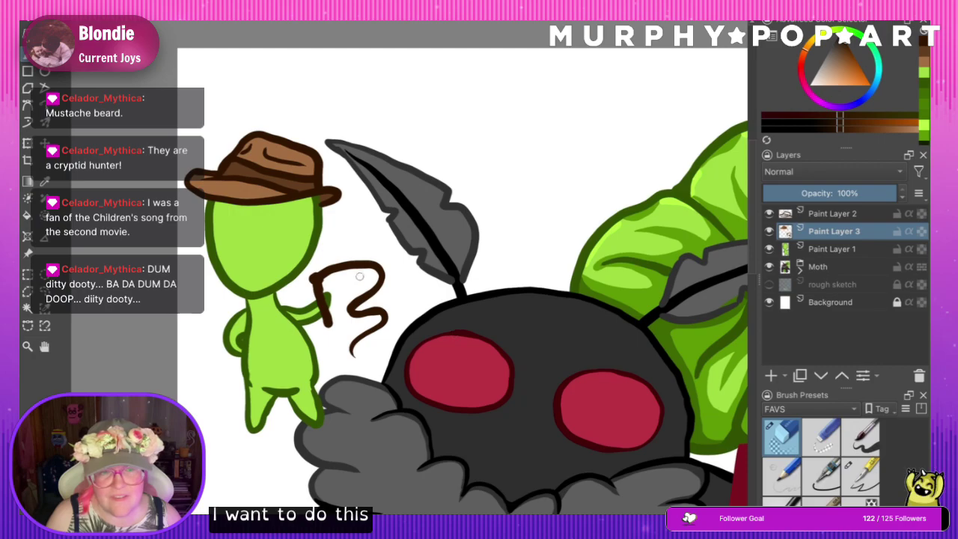
drag(325, 299, 319, 304)
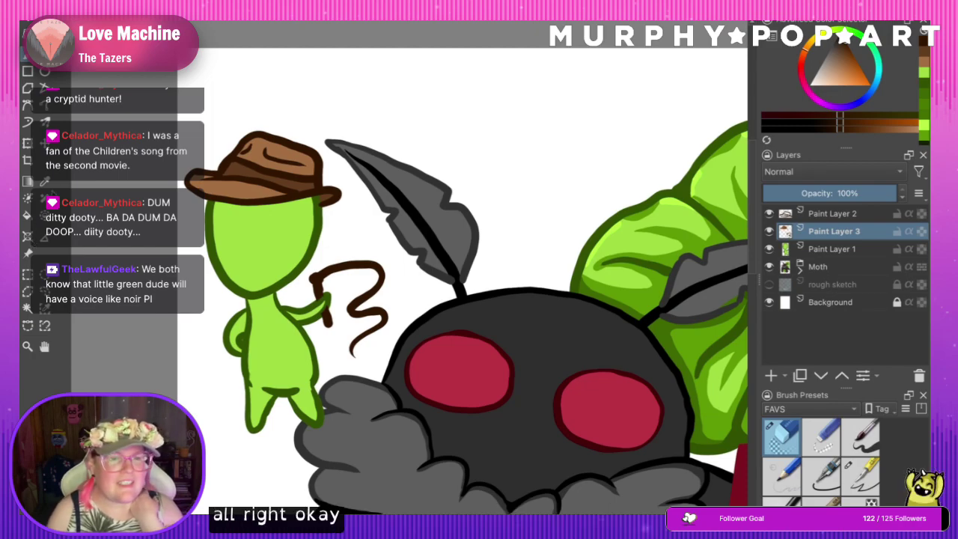
- On the hat outline layer, draw a dark brown strap across the alien's torso and a small satchel at the hip
click(45, 181)
click(28, 55)
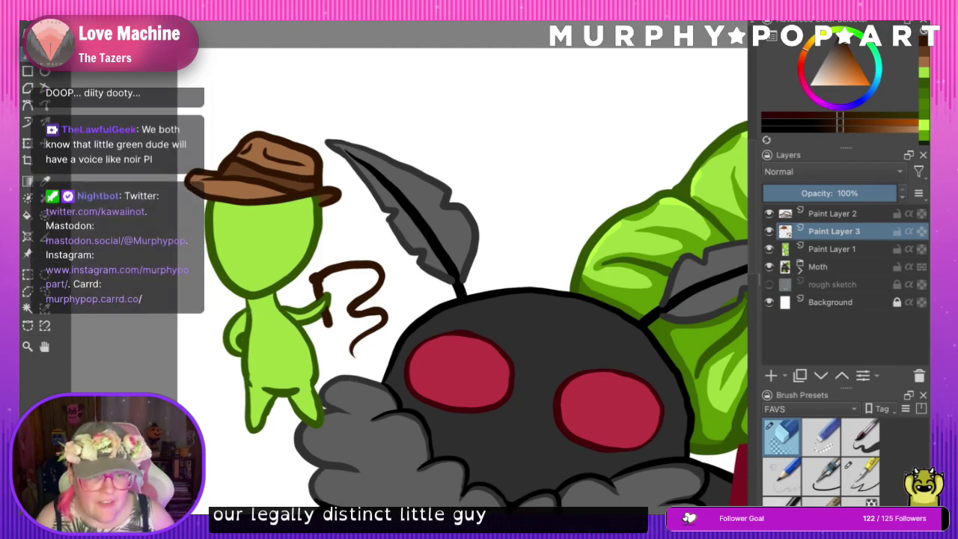
click(805, 216)
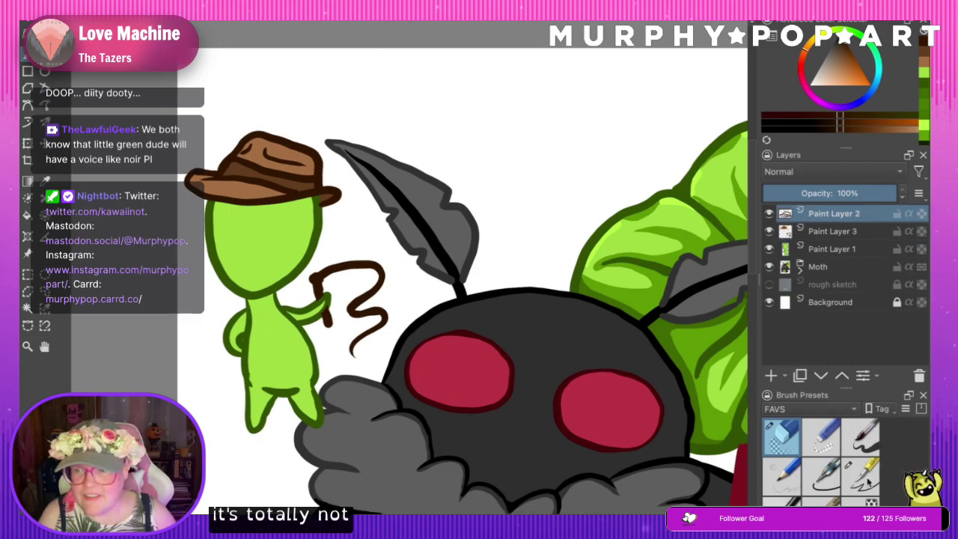
key(slash)
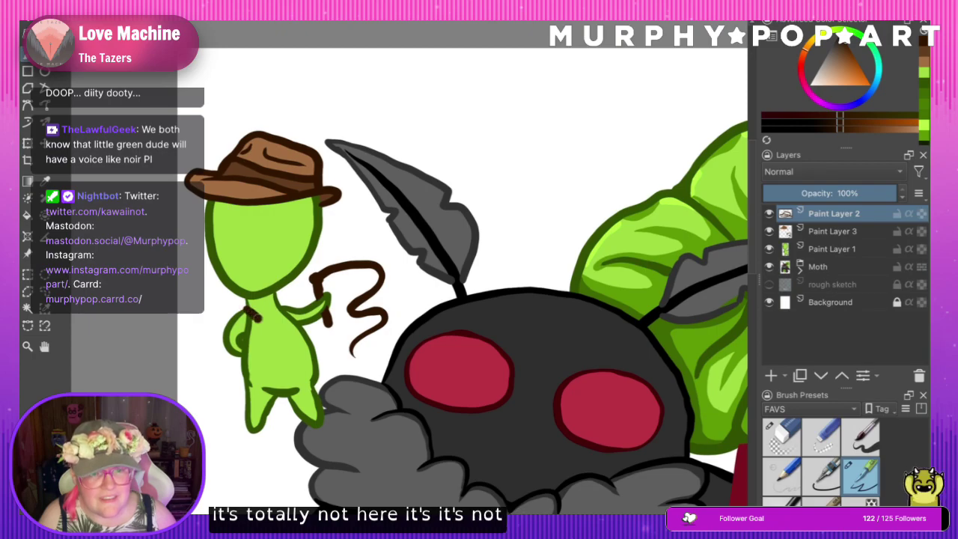
mouse_move(253, 316)
mouse_down()
mouse_move(308, 349)
mouse_move(311, 364)
mouse_move(327, 357)
mouse_move(306, 365)
mouse_move(327, 350)
mouse_move(302, 370)
mouse_up()
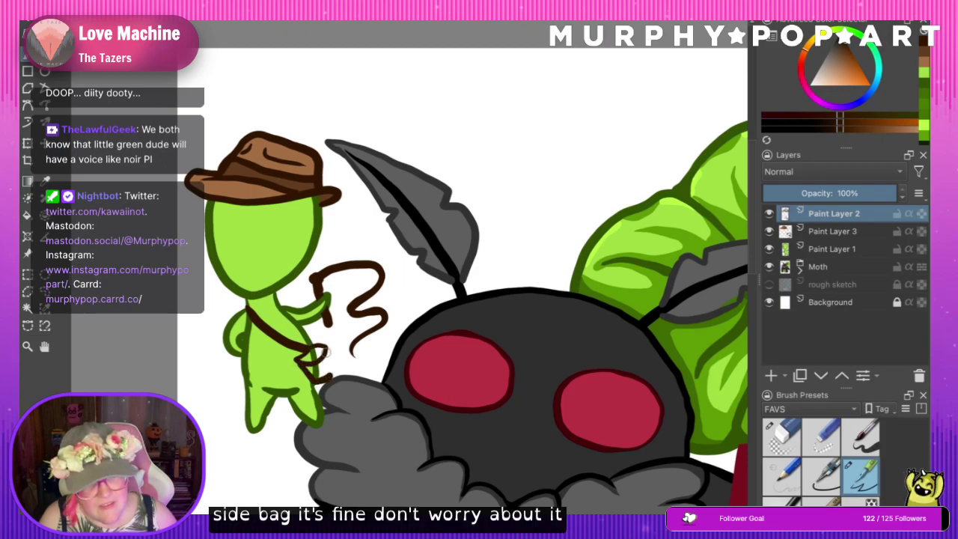
drag(326, 354, 333, 377)
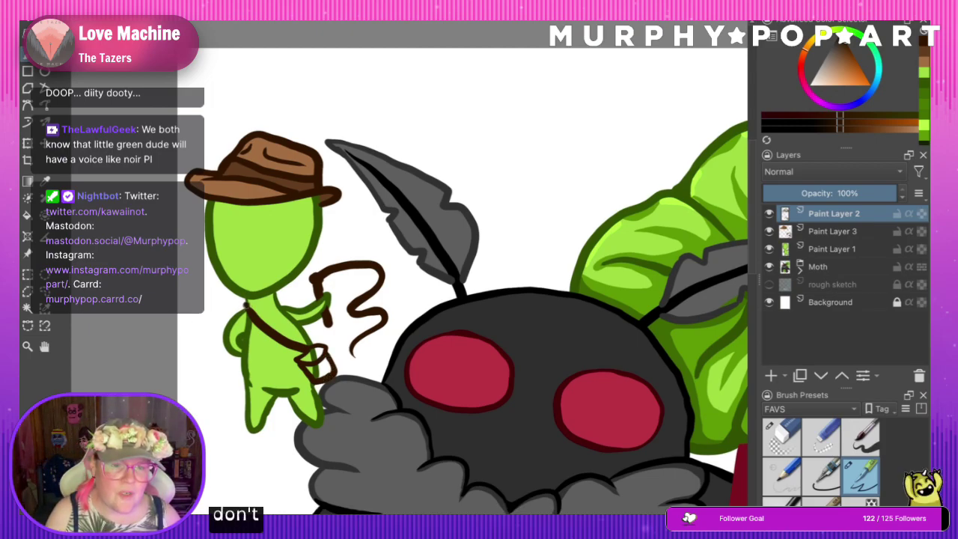
drag(248, 305, 264, 328)
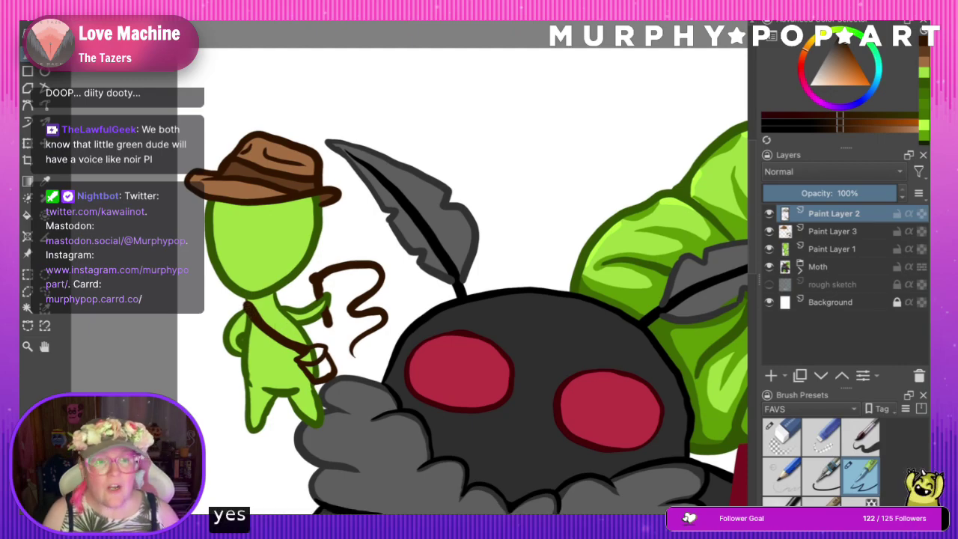
- Sample the hat's medium brown and paint the satchel with it on a new layer beneath the outline layer
click(45, 180)
click(257, 150)
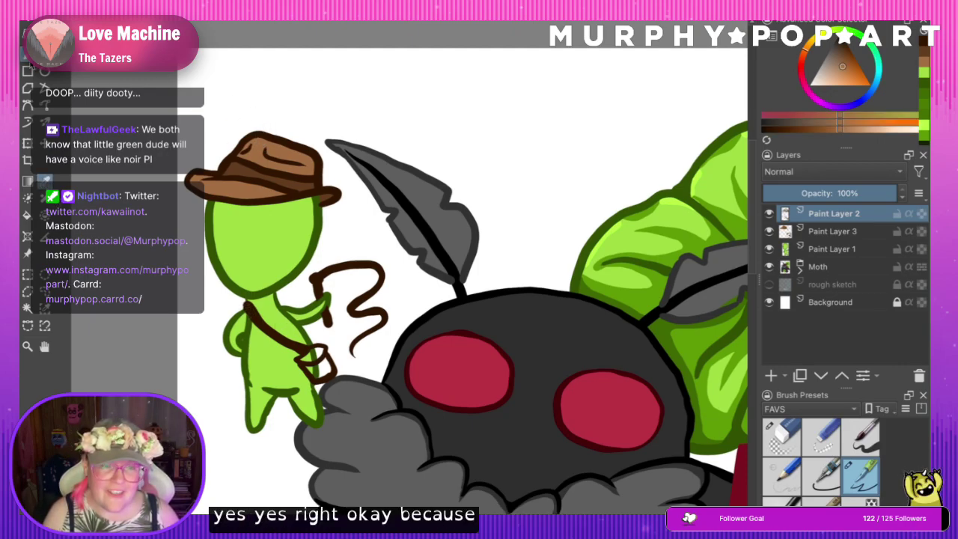
key(b)
click(771, 232)
click(770, 231)
click(813, 231)
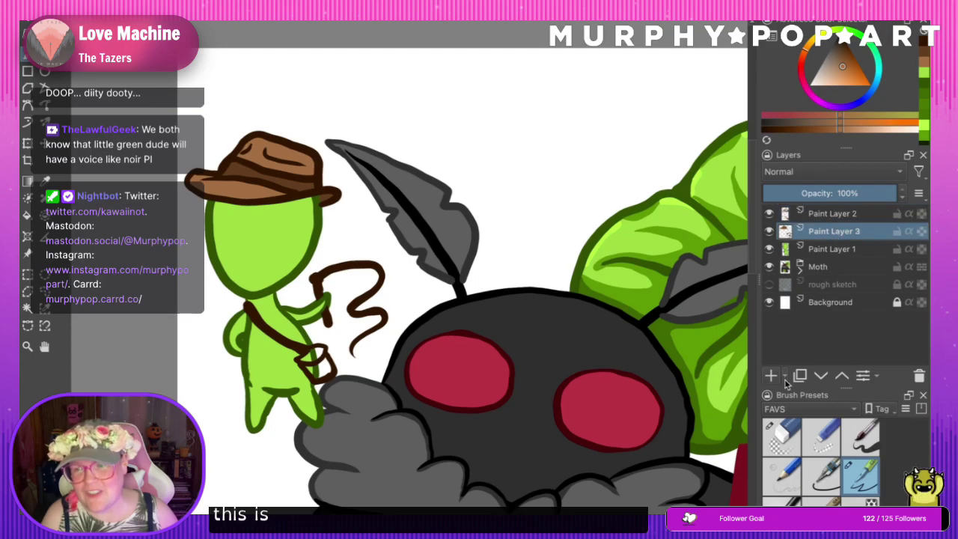
click(772, 376)
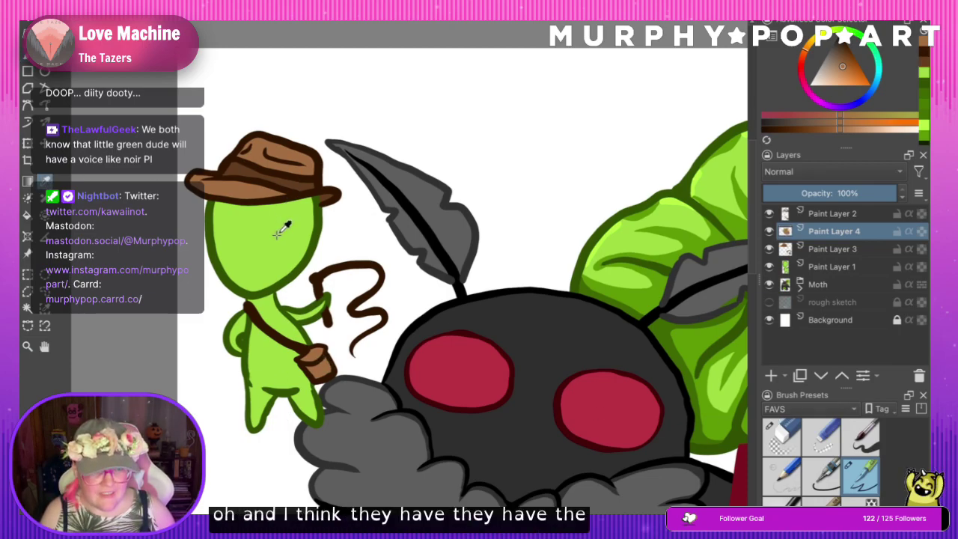
- On a new layer directly above the alien's body layer, paint two large solid black oval eyes on the face
key(d)
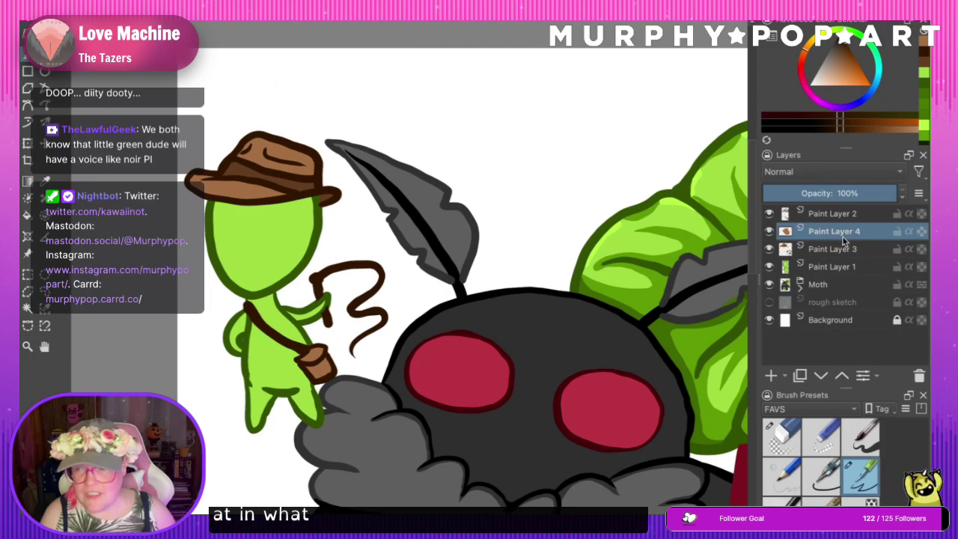
click(808, 215)
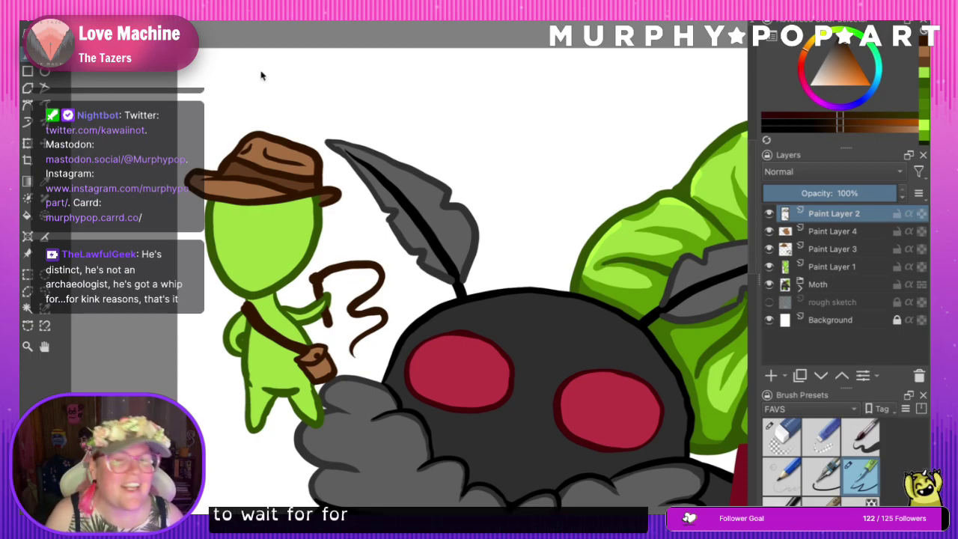
key(ctrl+minus)
key(ctrl+minus)
key(ctrl+minus)
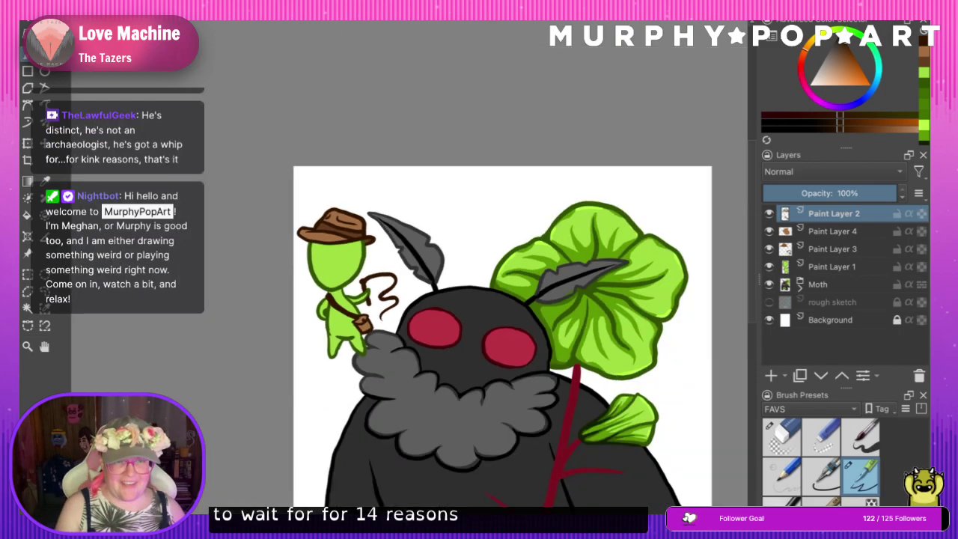
scroll(416, 303, up, 5)
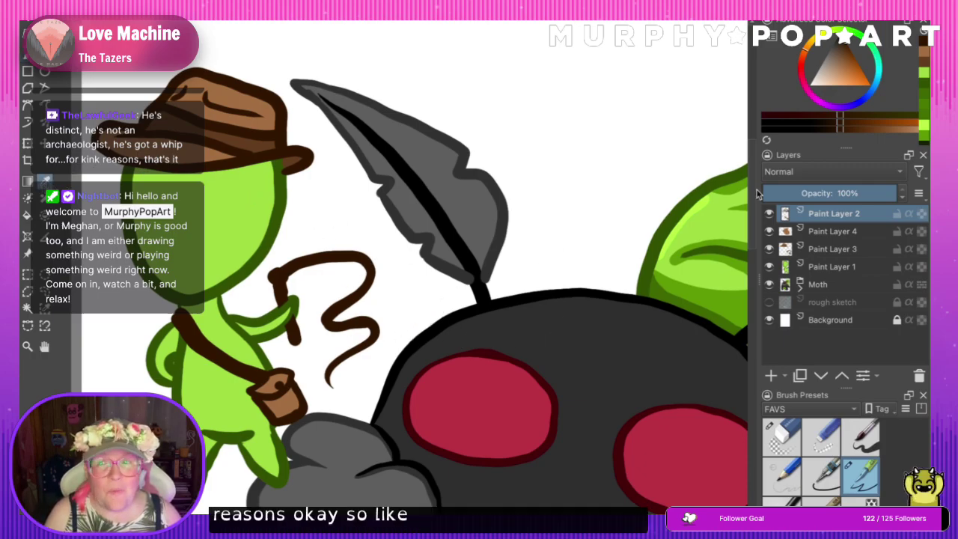
click(833, 266)
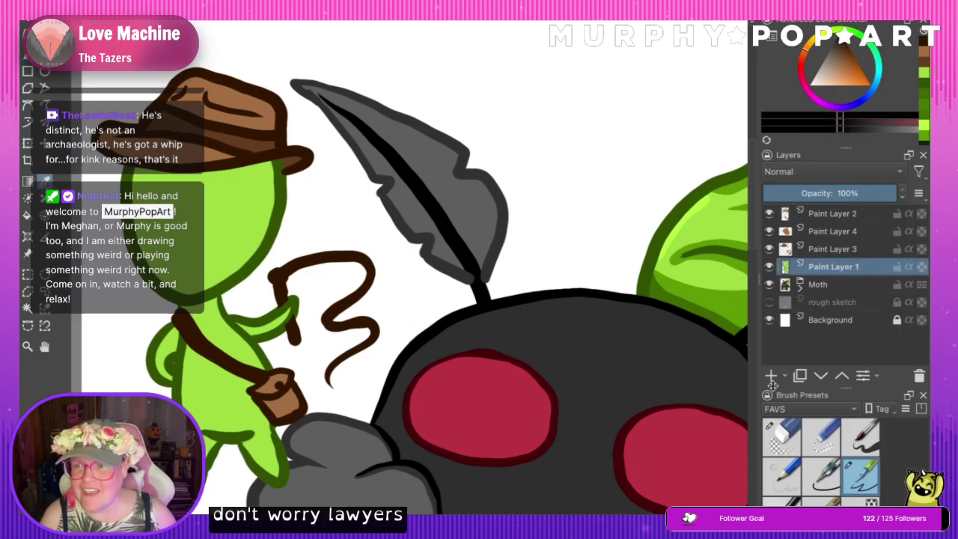
click(771, 375)
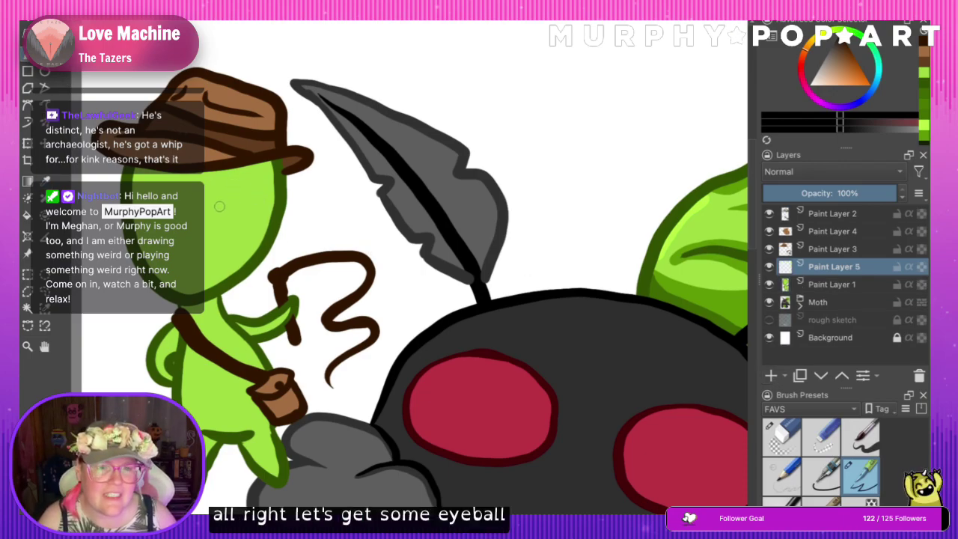
mouse_move(218, 184)
mouse_down()
mouse_move(199, 212)
mouse_move(201, 239)
mouse_move(238, 227)
mouse_move(253, 192)
mouse_move(236, 177)
mouse_move(205, 193)
mouse_move(225, 214)
mouse_up()
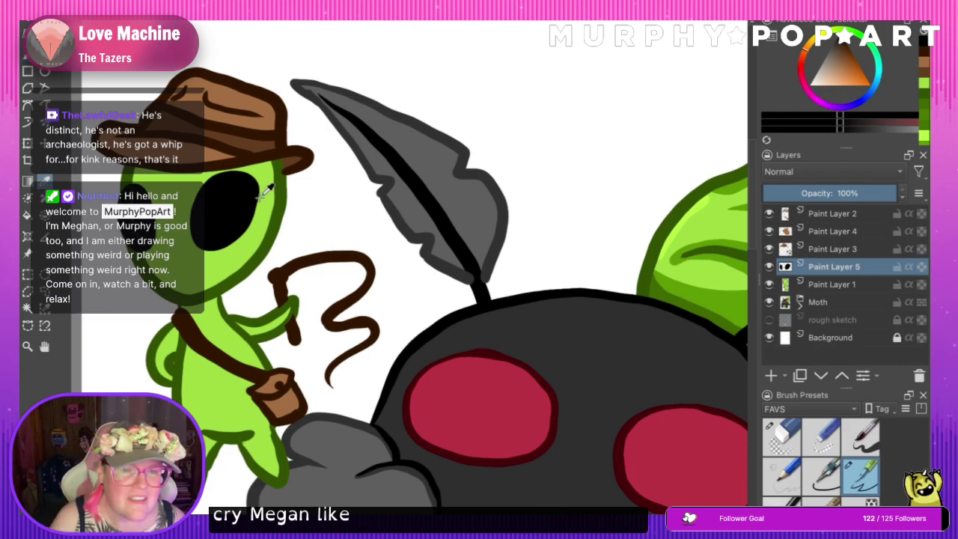
- Sample the dark green of the face outline and draw a thin, slightly curved mouth below the eyes with a smaller brush
ctrl+click(205, 295)
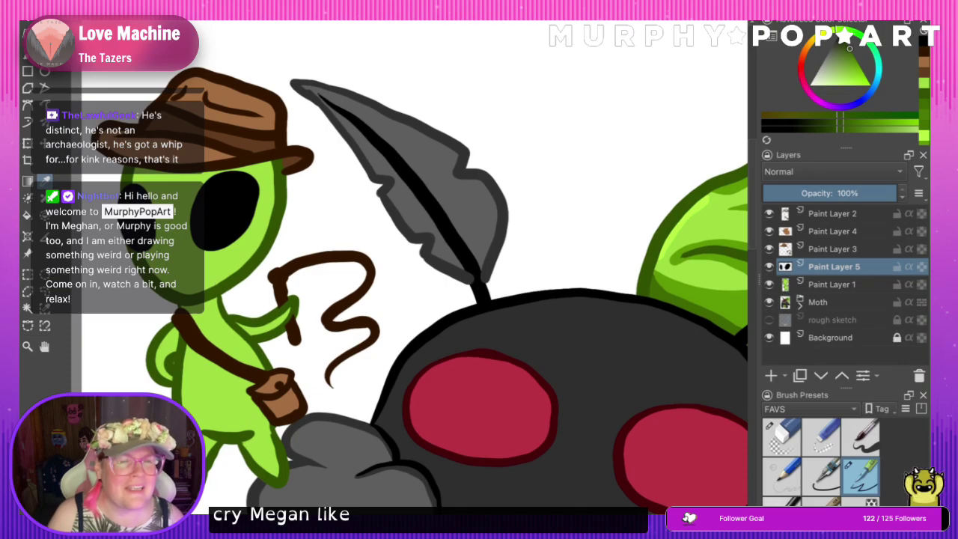
key(bracketleft)
key(bracketleft)
key(bracketleft)
key(bracketleft)
key(bracketleft)
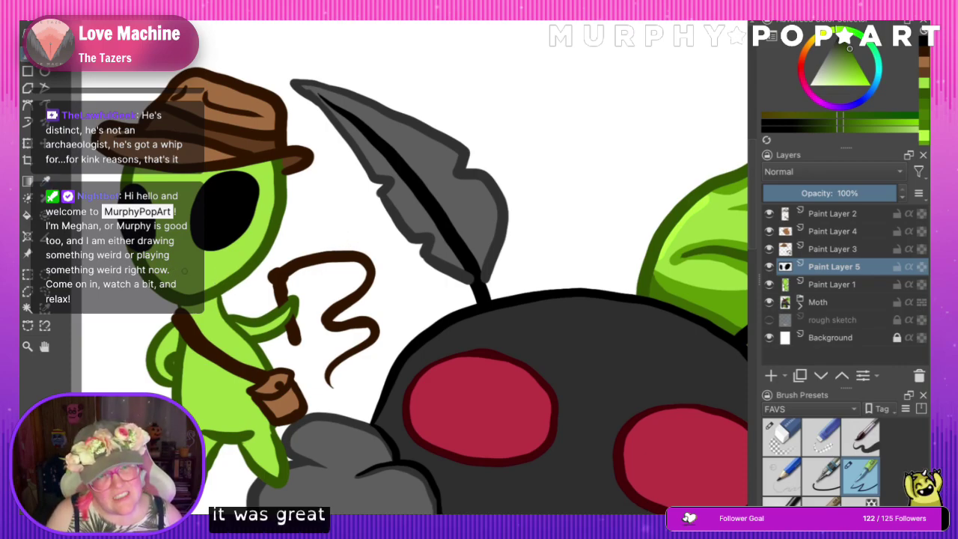
mouse_move(187, 271)
mouse_down()
mouse_move(246, 262)
mouse_move(183, 270)
mouse_move(222, 260)
mouse_up()
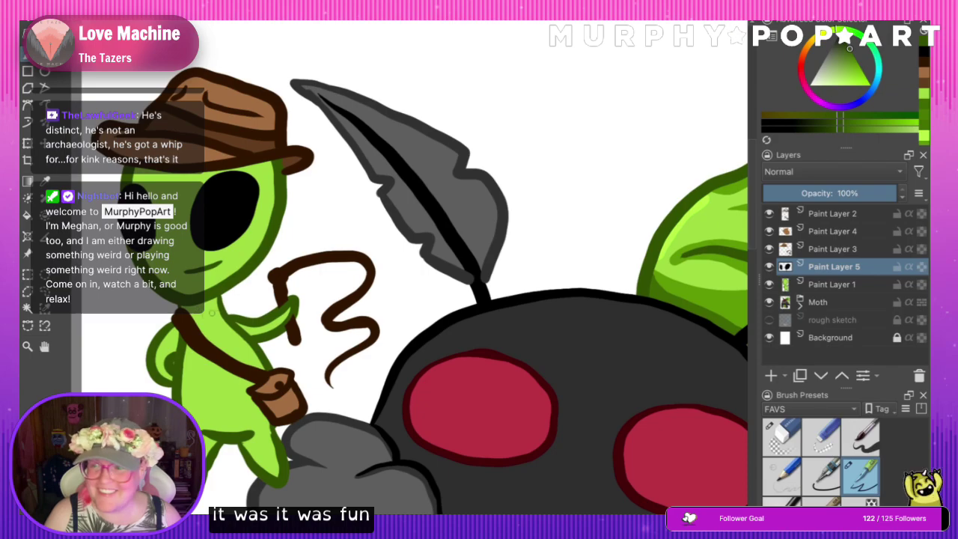
- Merge all the alien's paint layers down into a single layer above the Moth group
click(821, 284)
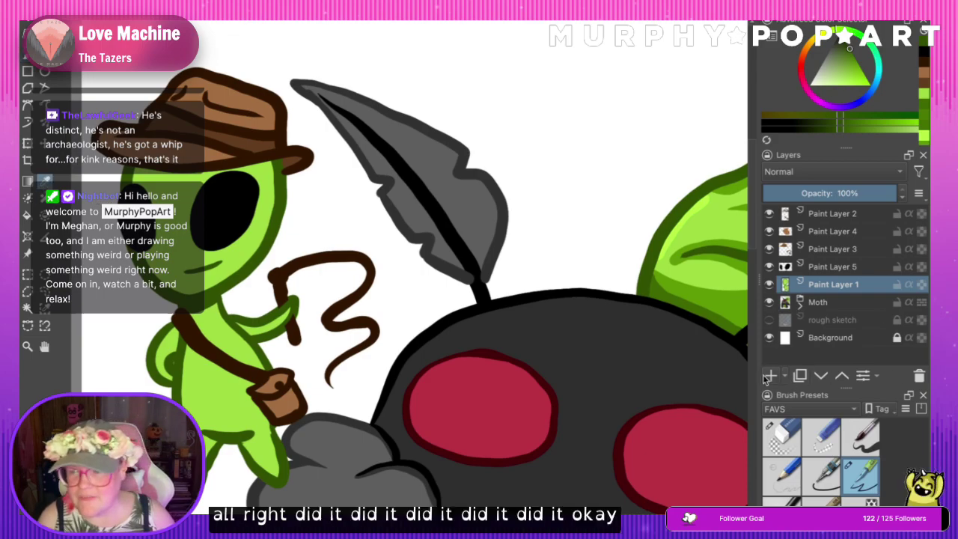
click(840, 215)
key(ctrl+e)
key(ctrl+e)
key(ctrl+e)
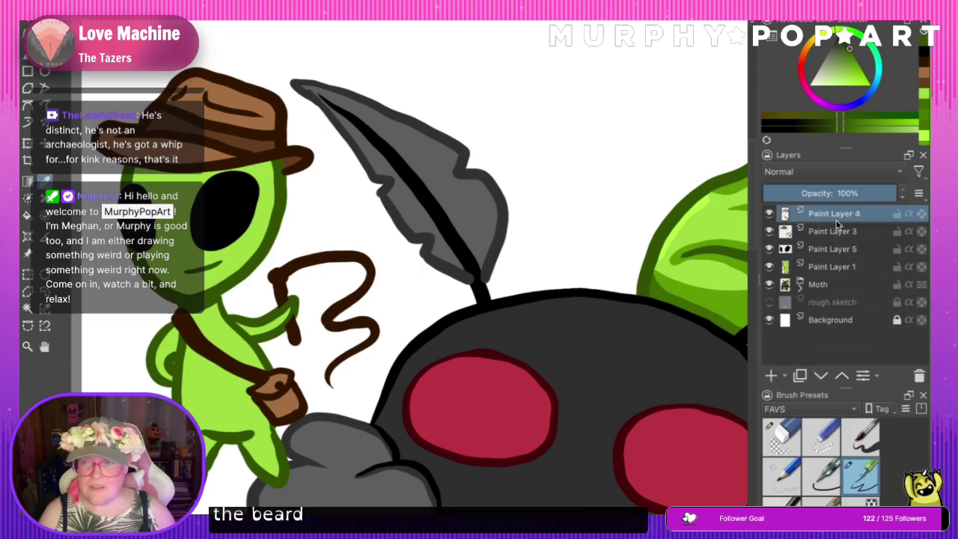
click(769, 214)
click(769, 214)
key(ctrl+e)
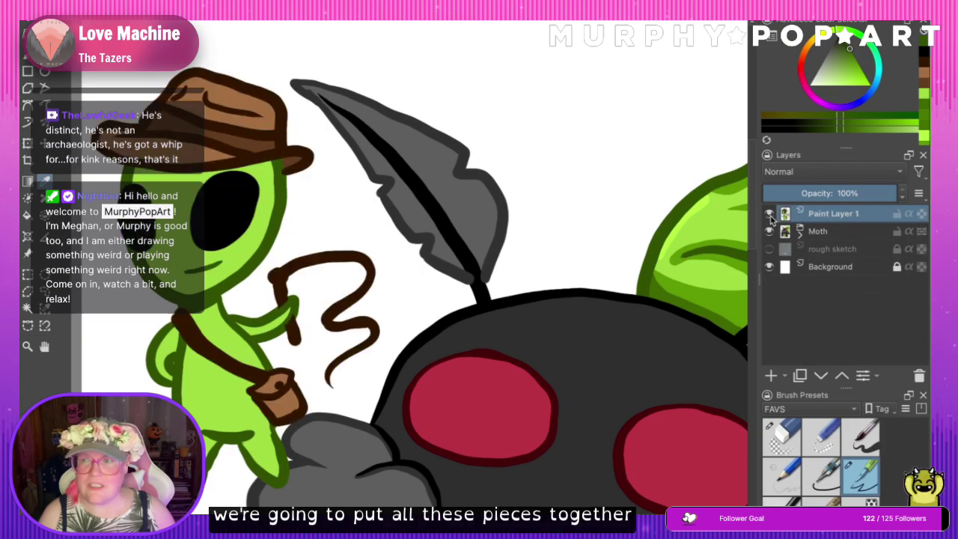
click(768, 214)
click(769, 214)
- Rename the merged character layer "alien"
double_click(821, 215)
text(alien)
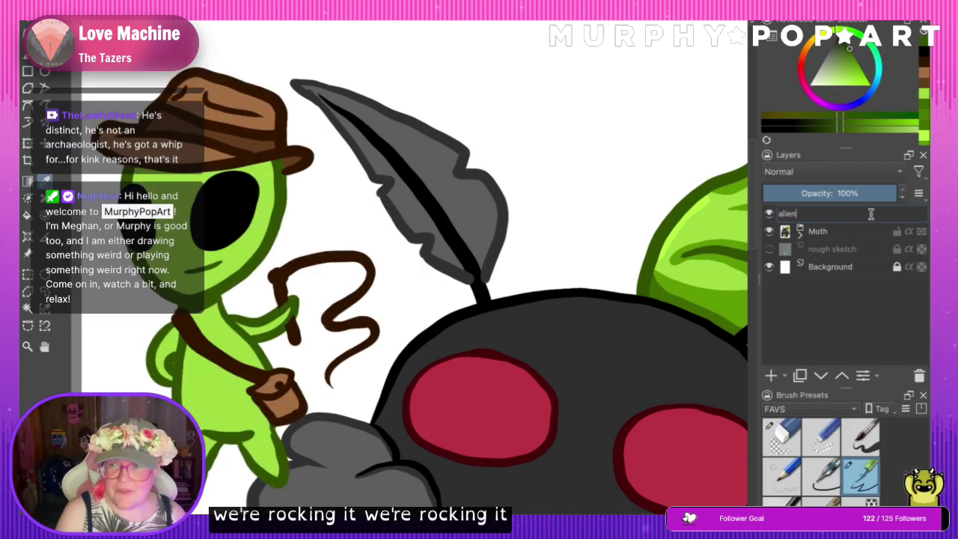
key(Return)
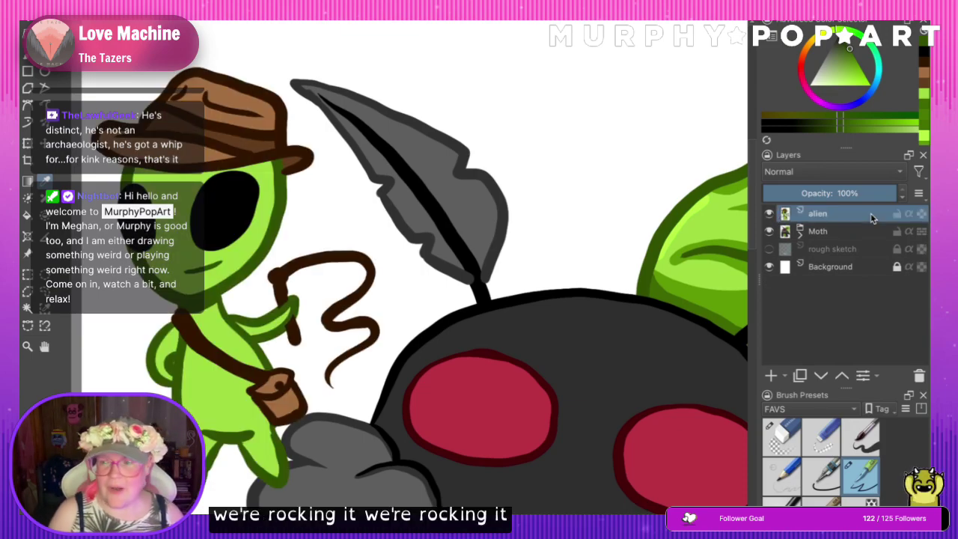
- Add a new layer above the alien layer and try freehand grey beard outlines around the mouth and jaw
click(771, 375)
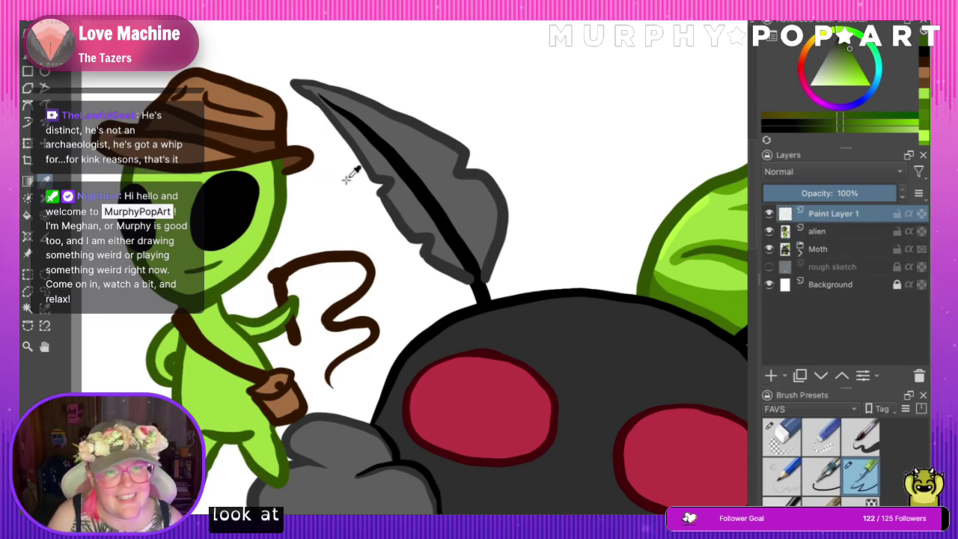
click(826, 54)
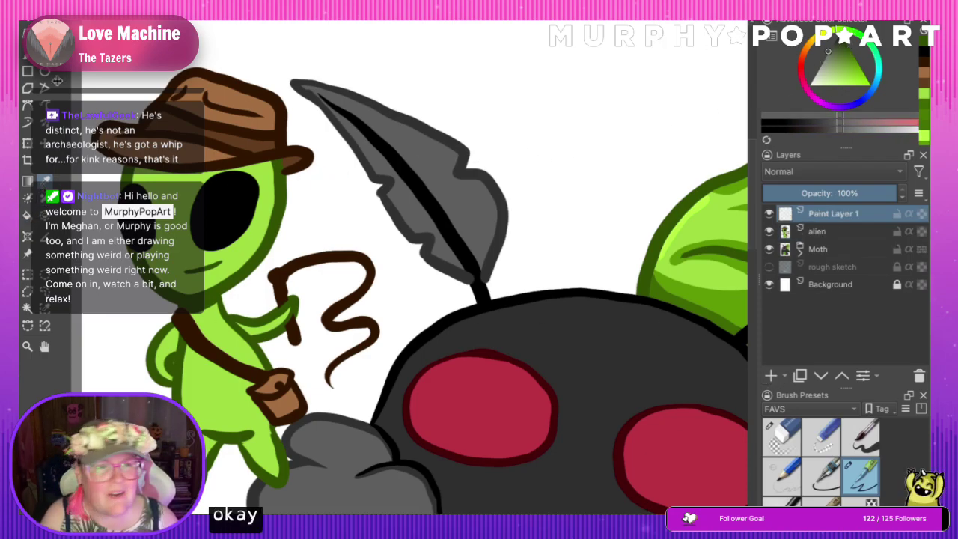
click(27, 56)
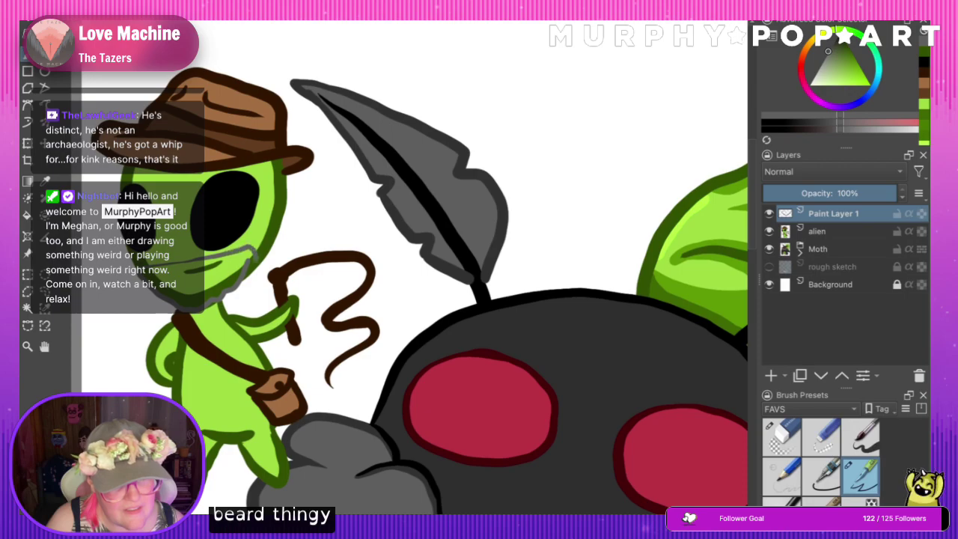
key(ctrl+z)
key(ctrl+z)
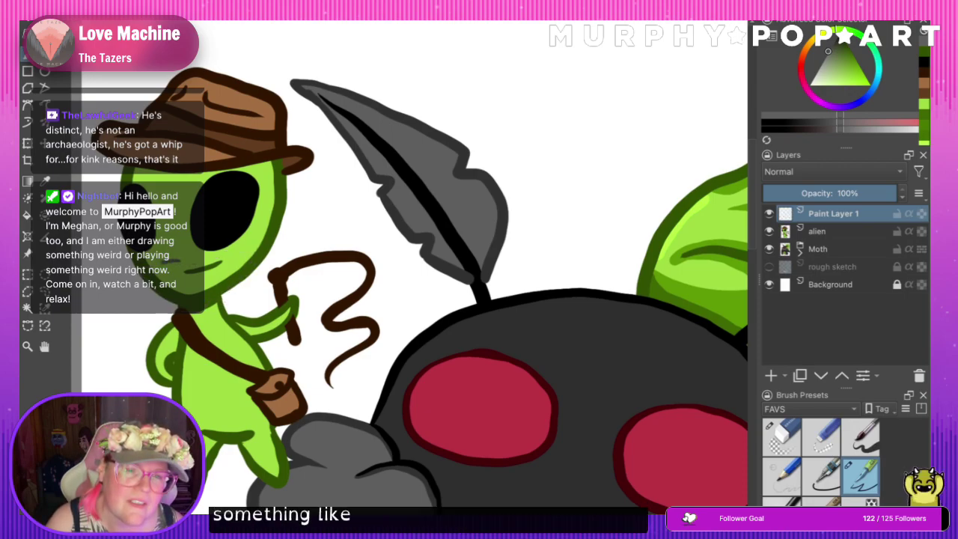
mouse_move(203, 259)
mouse_down()
mouse_move(243, 254)
mouse_move(234, 283)
mouse_move(214, 298)
mouse_up()
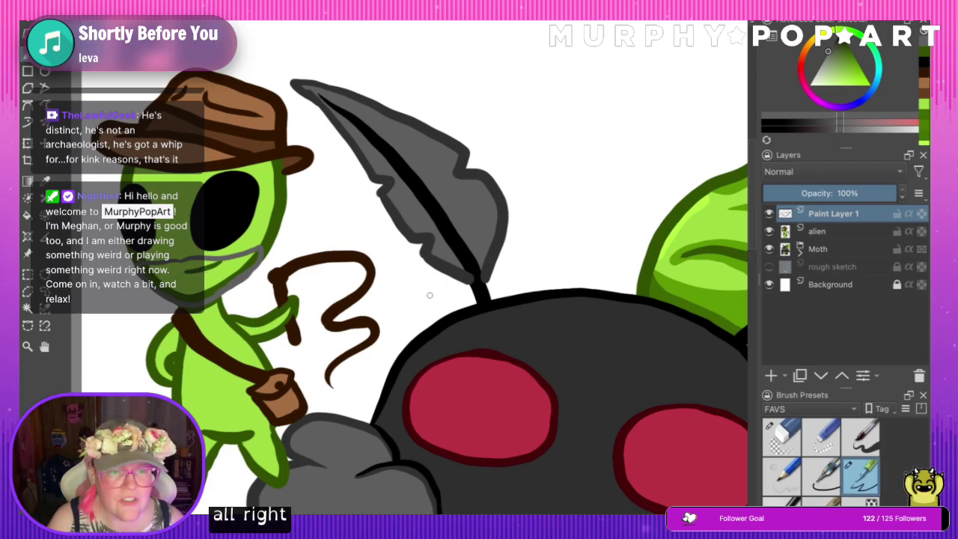
click(769, 231)
click(769, 231)
click(834, 232)
click(768, 232)
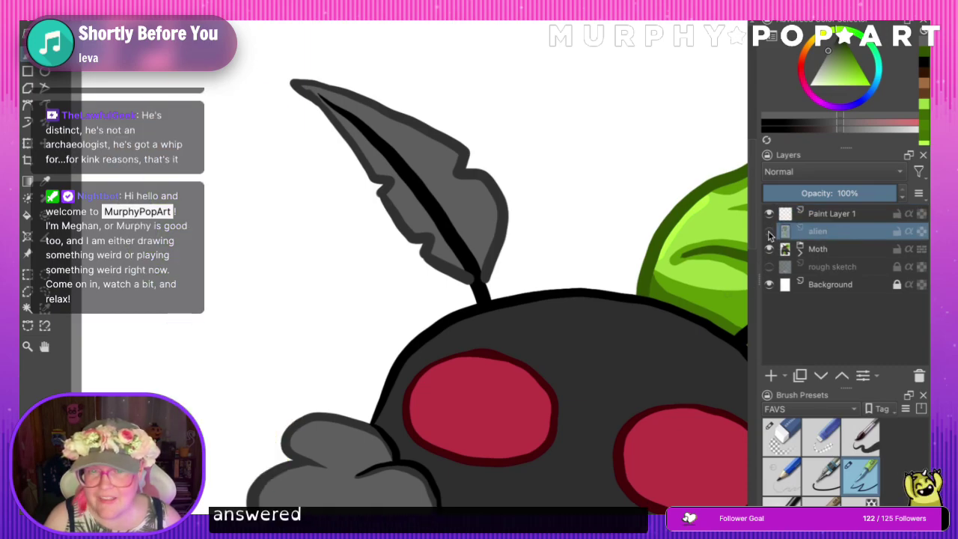
click(769, 231)
- Try to paint a white mustache and beard edge around the alien's mouth and jaw on the empty beard layer
click(801, 220)
click(814, 87)
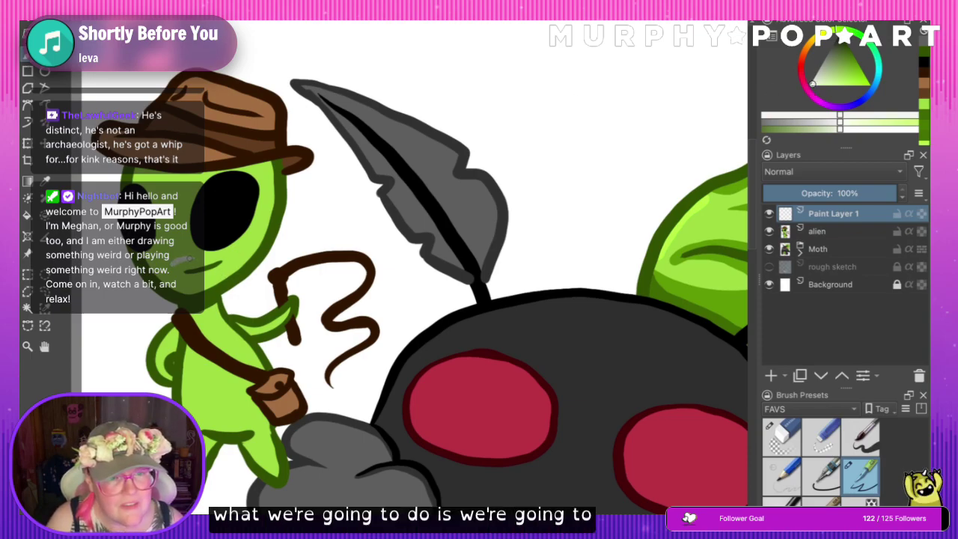
mouse_move(191, 259)
mouse_down()
mouse_move(181, 261)
mouse_move(225, 254)
mouse_move(181, 262)
mouse_up()
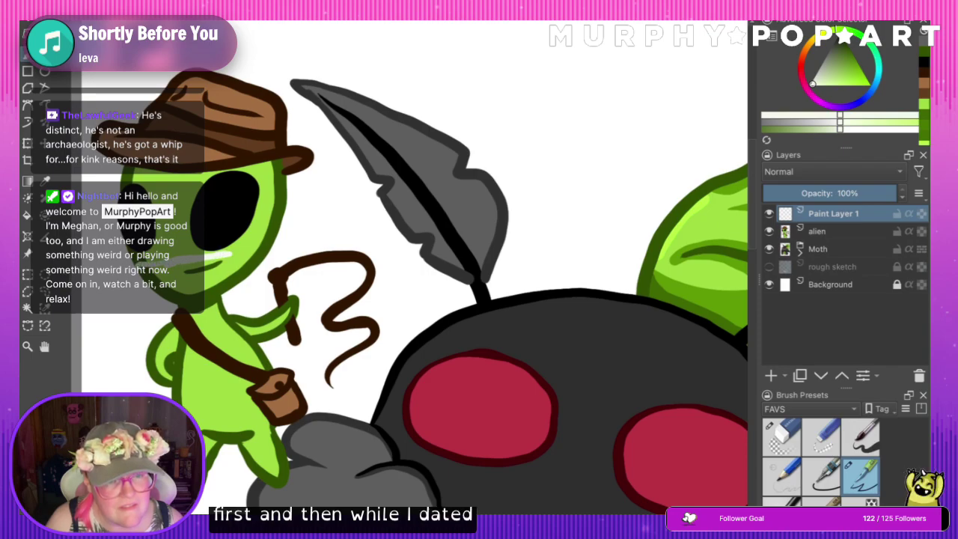
mouse_move(169, 298)
mouse_down()
mouse_move(226, 289)
mouse_move(247, 265)
mouse_up()
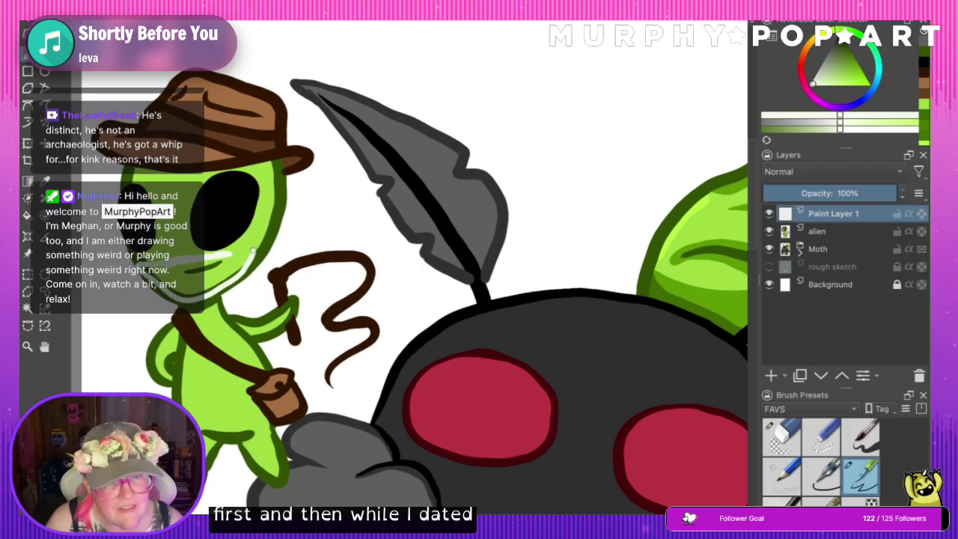
mouse_move(187, 264)
mouse_down()
mouse_move(170, 278)
mouse_move(223, 270)
mouse_move(232, 258)
mouse_up()
key(ctrl+z)
key(ctrl+z)
key(ctrl+z)
key(ctrl+z)
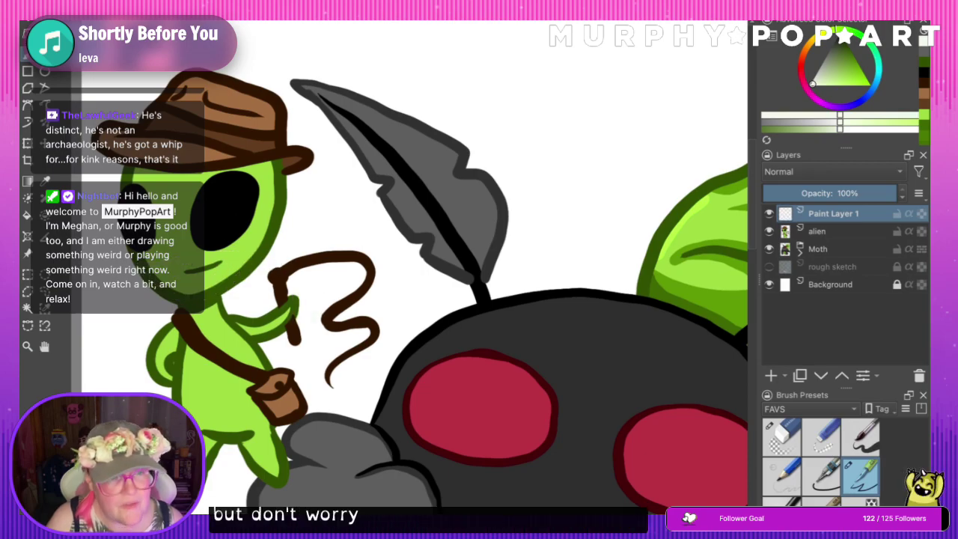
- Select the mouth line on the alien layer and paste a copy of it as a separate layer on top
click(28, 308)
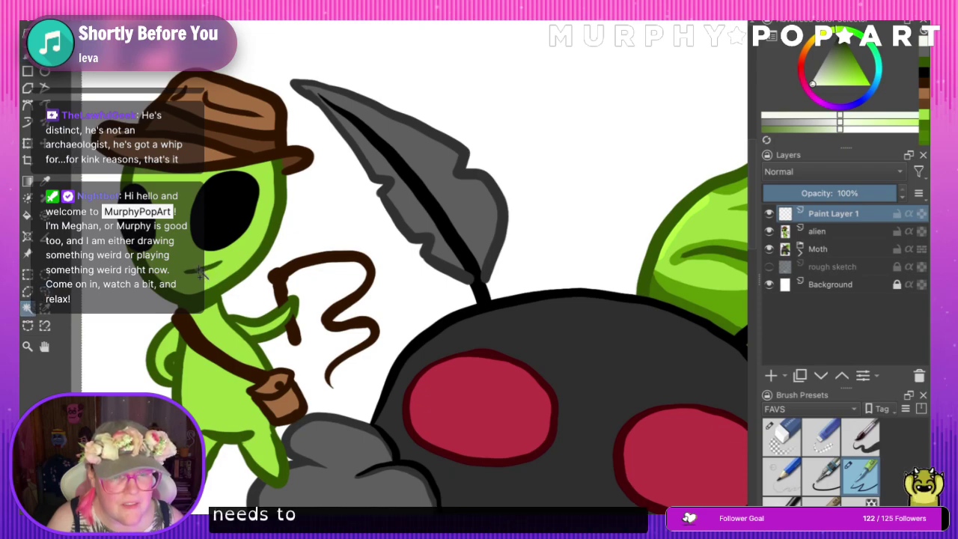
click(834, 231)
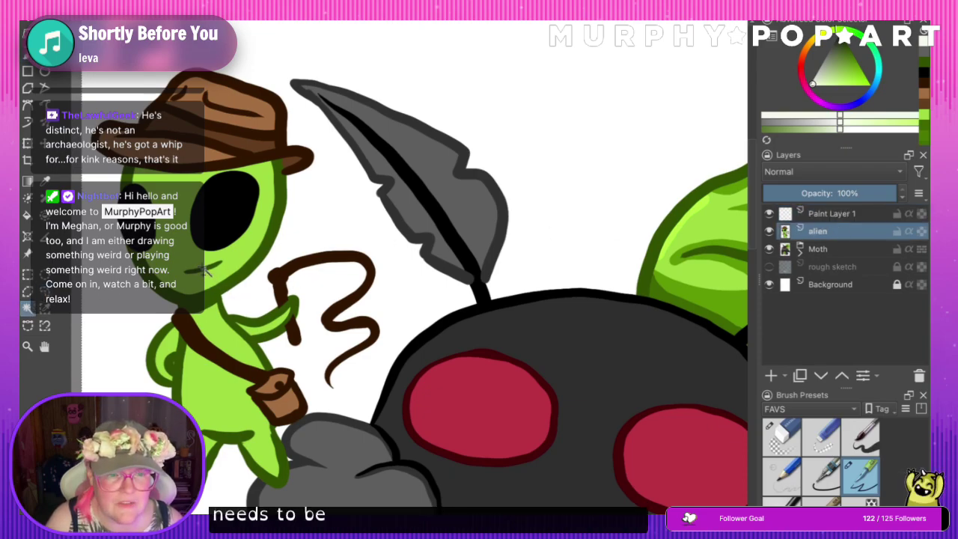
click(769, 231)
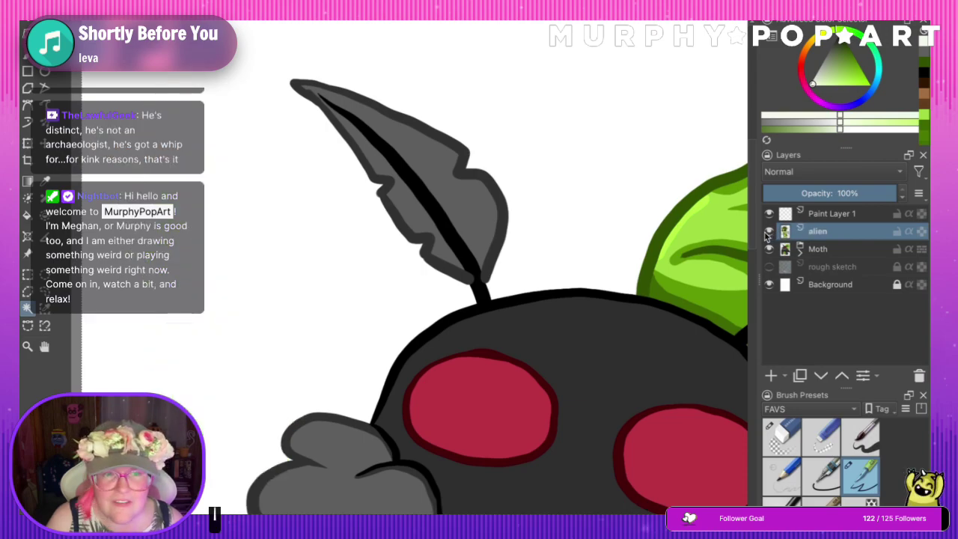
click(769, 232)
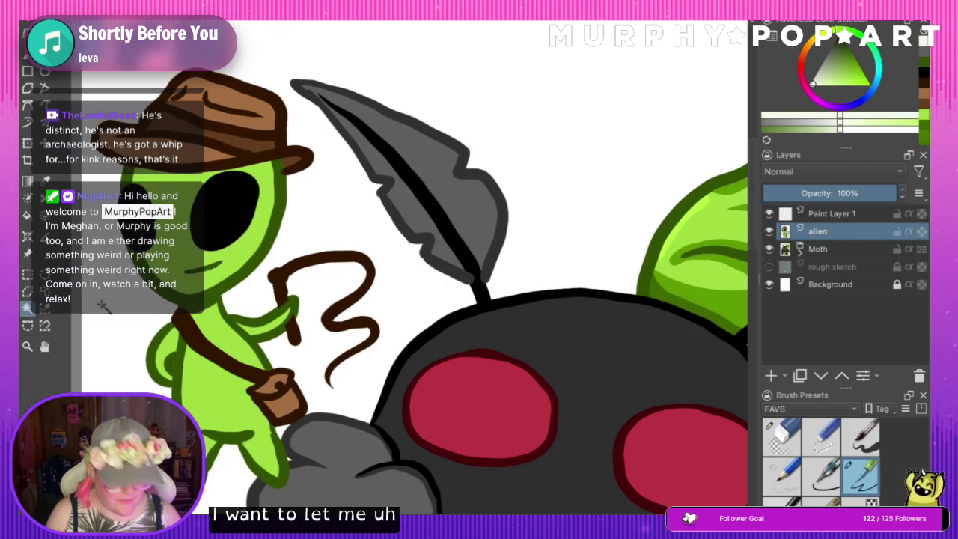
click(879, 217)
key(ctrl+v)
- On the beard layer beneath the copied mouth, draw a dark grey beard outline around the mouth and along the jaw
click(829, 232)
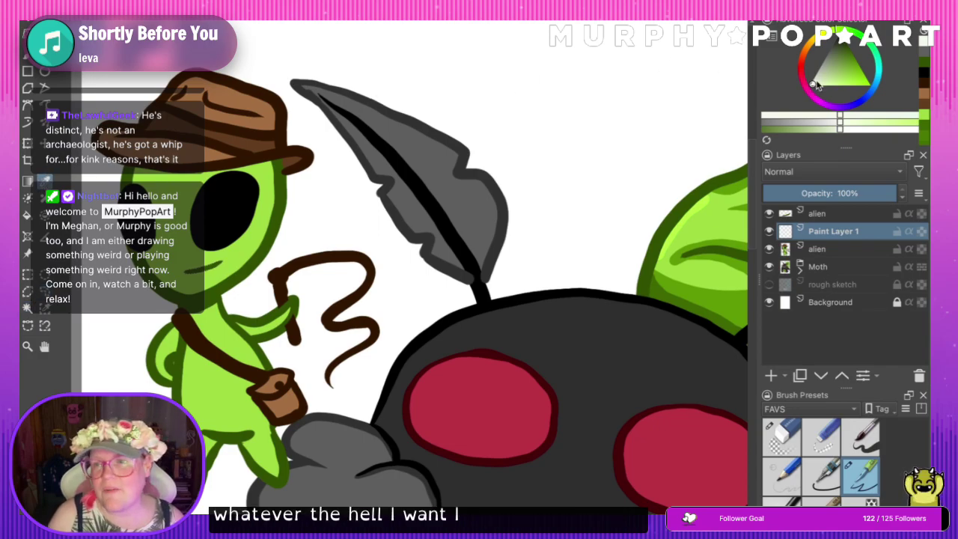
click(825, 50)
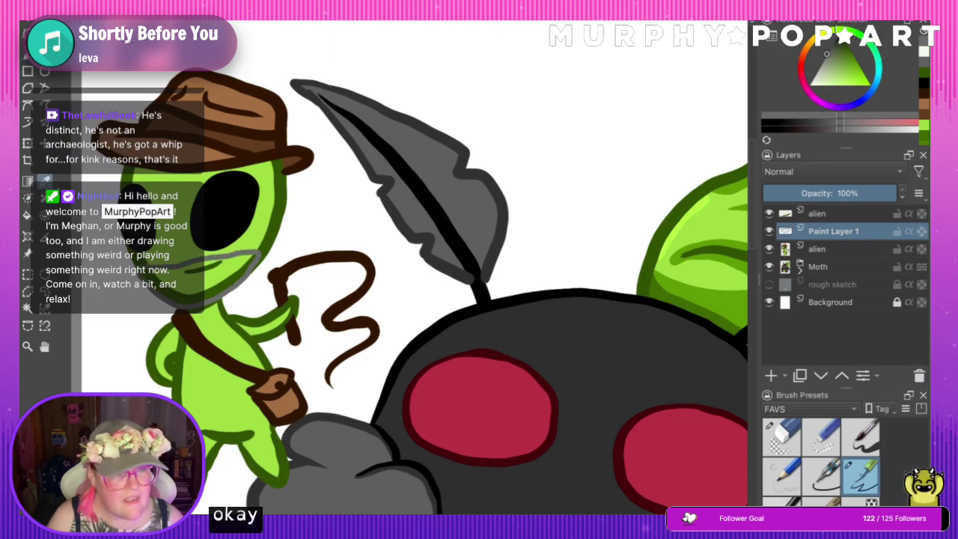
- Add a layer beneath the beard outline and try filling the beard with white
ctrl+click(97, 180)
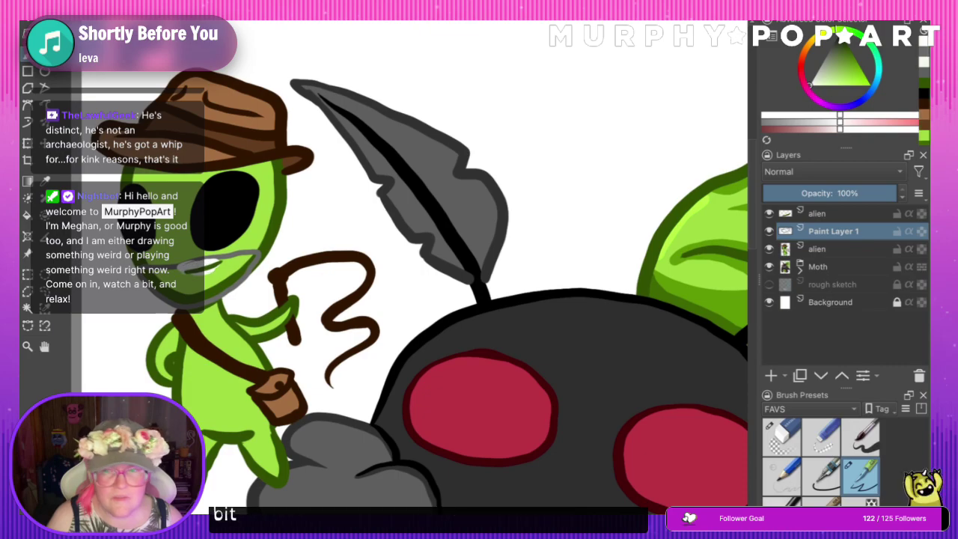
click(823, 249)
click(771, 375)
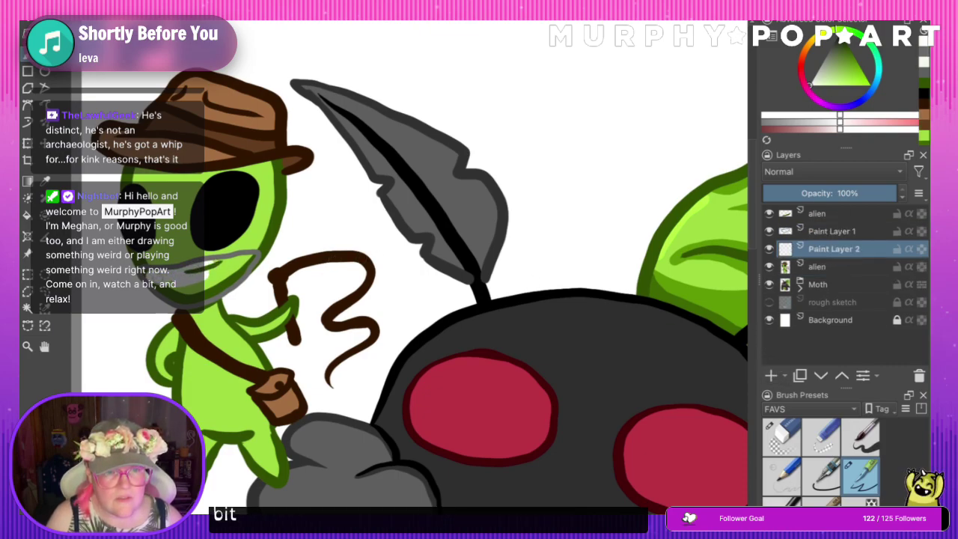
mouse_move(157, 281)
mouse_down()
mouse_move(199, 294)
mouse_move(226, 268)
mouse_move(206, 267)
mouse_move(196, 296)
mouse_up()
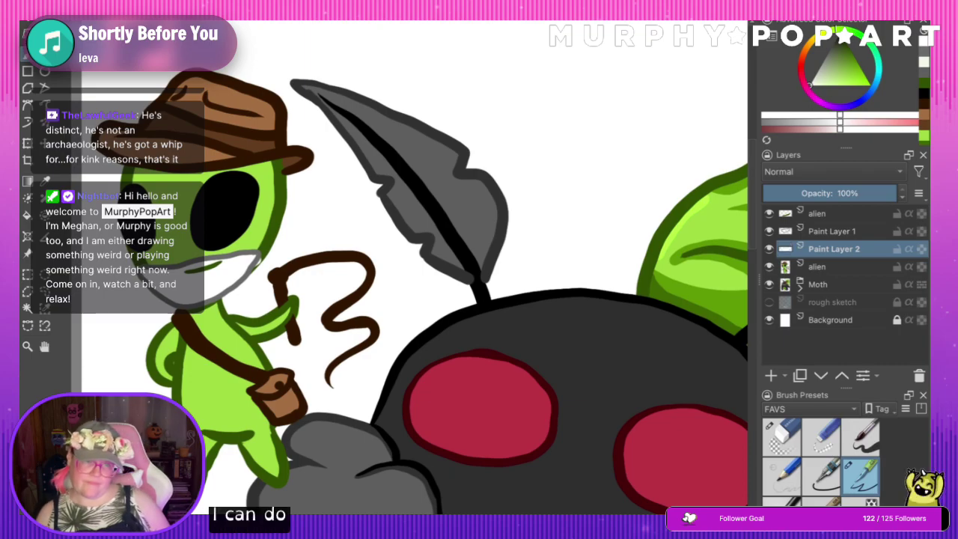
key(ctrl+z)
click(827, 215)
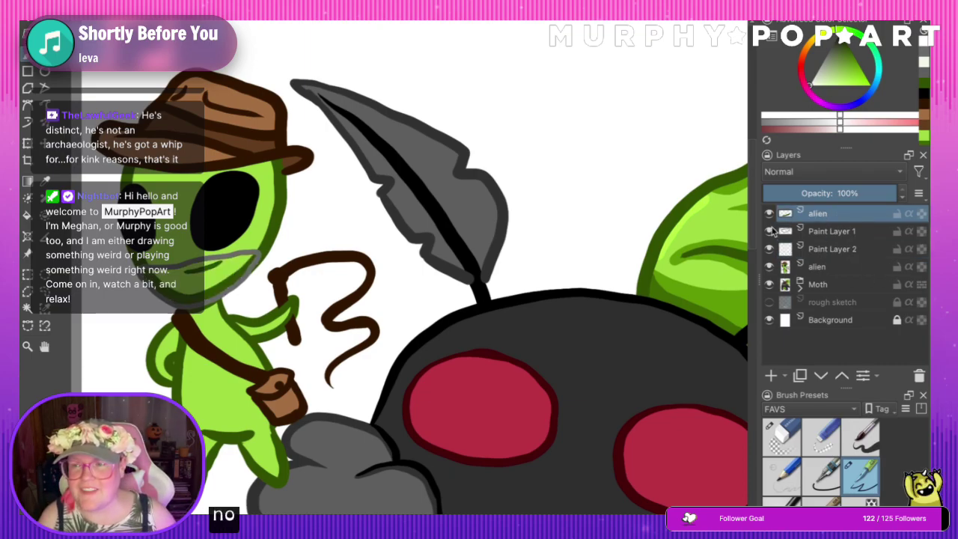
- Delete the grey beard outline layer, add a layer above the copied mouth and dot white stubble across the alien's jaw
click(826, 233)
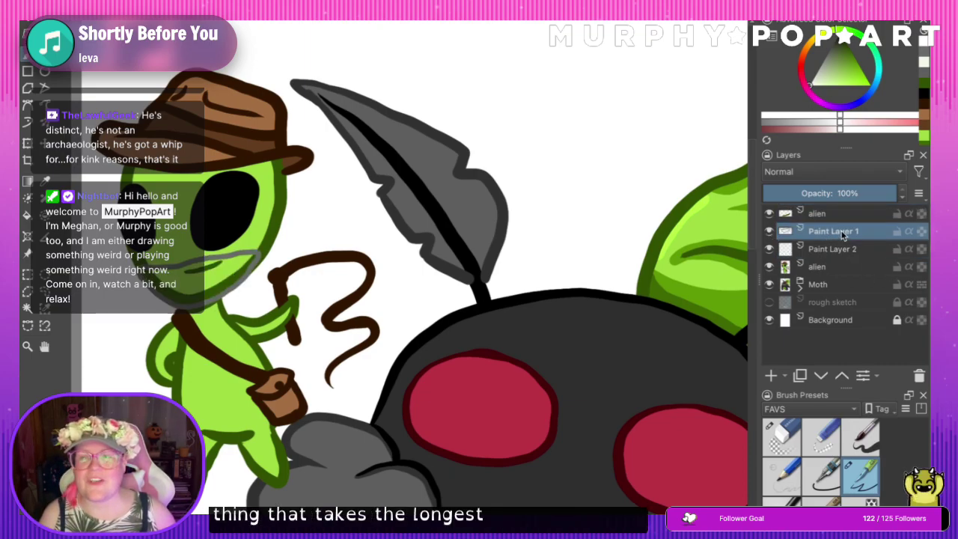
click(919, 375)
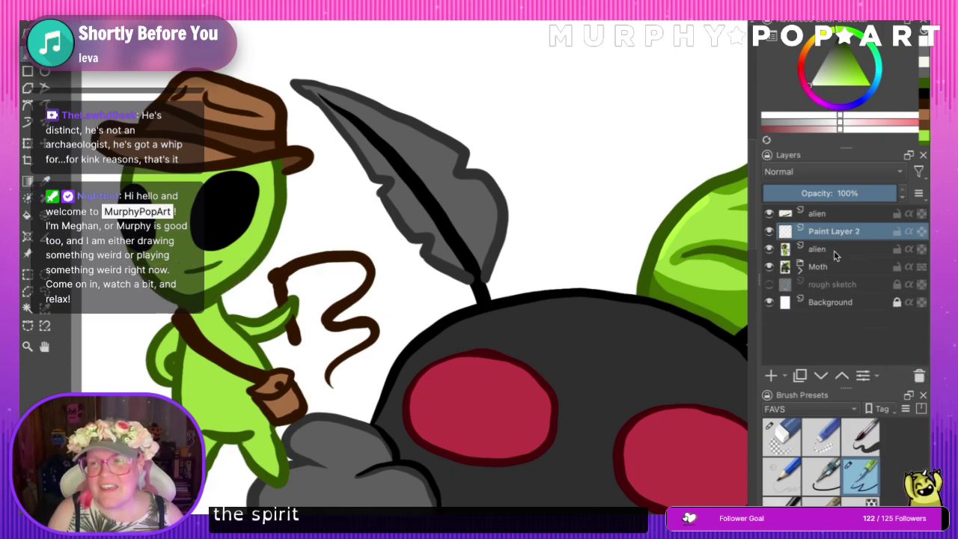
click(858, 217)
click(771, 375)
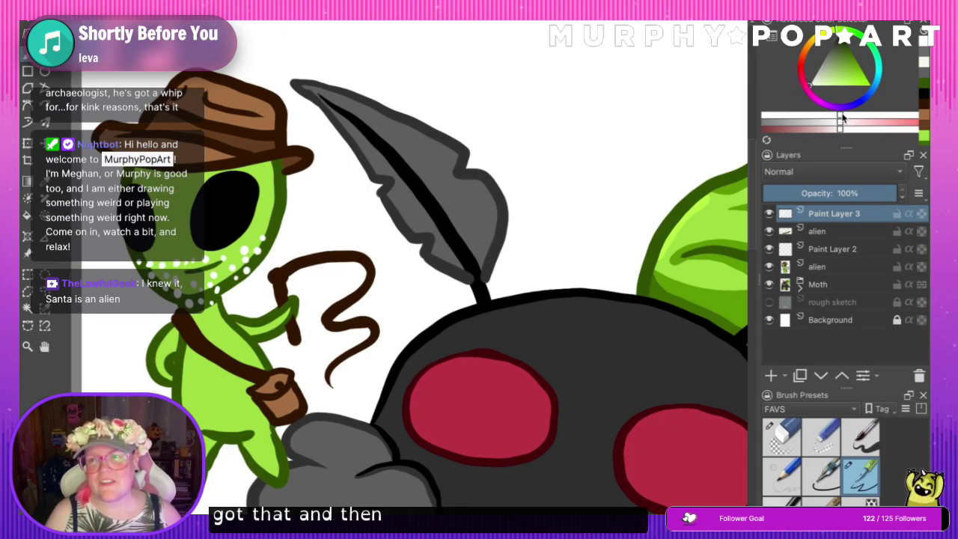
- Fill out the stubble on the same layer with more dots in several greys and white
click(802, 123)
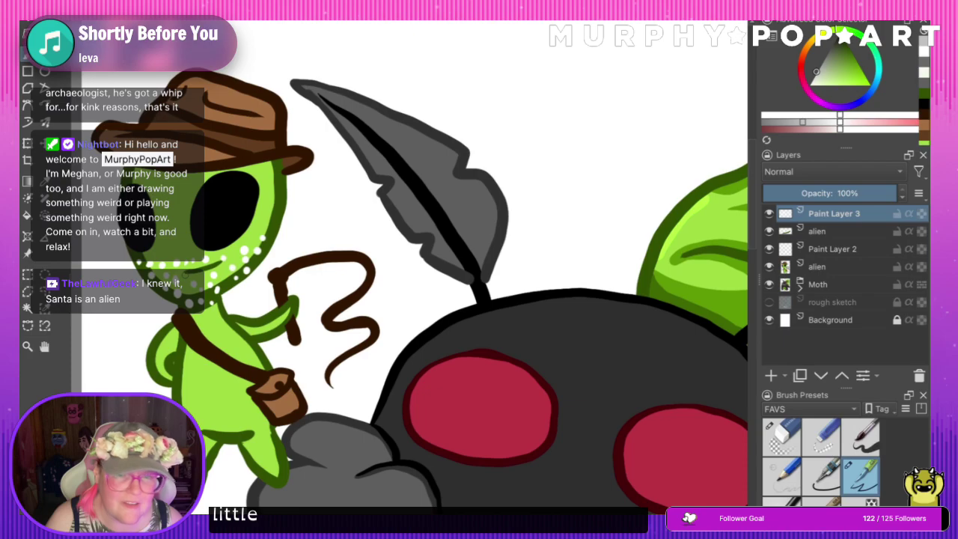
drag(817, 71, 826, 57)
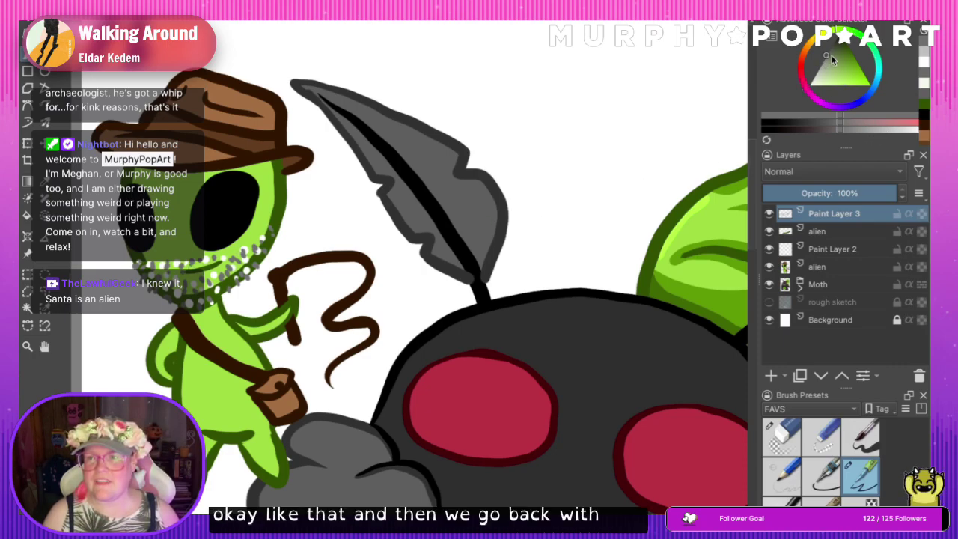
drag(833, 60, 800, 100)
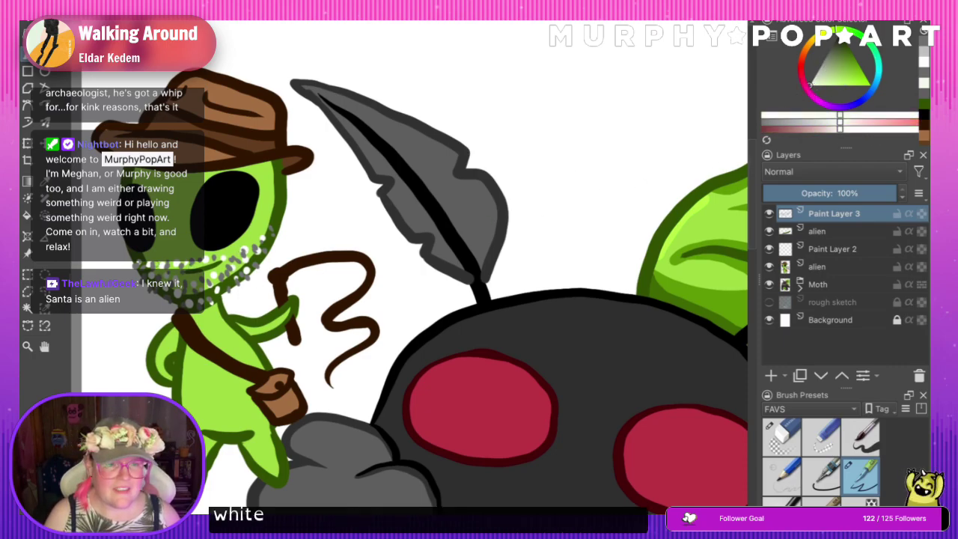
click(779, 122)
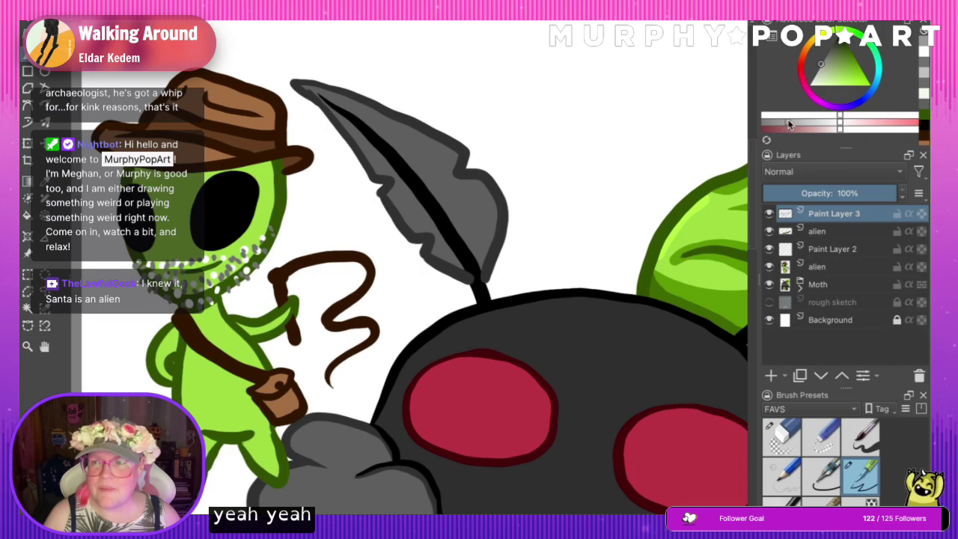
click(816, 122)
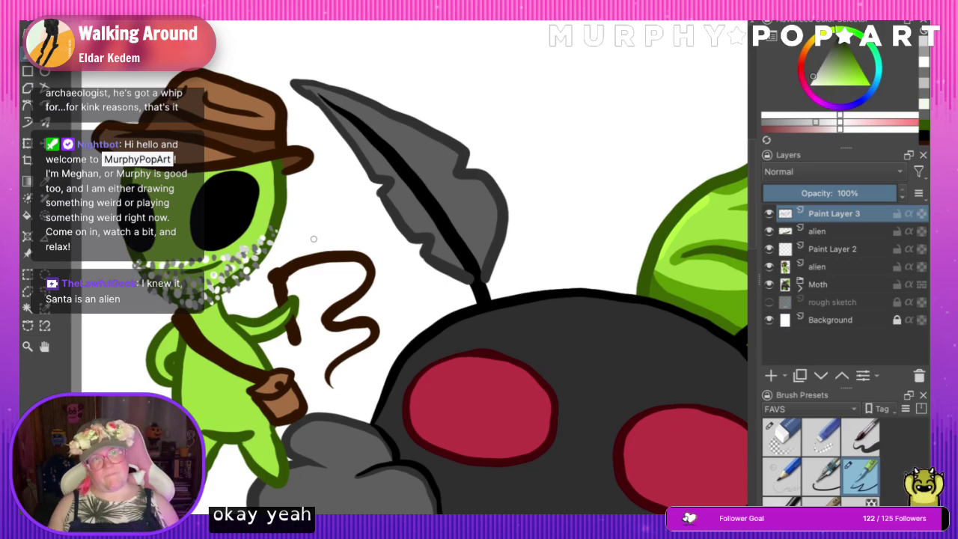
- Outline the speckled beard in dark grey with a bumpy edge running along the jaw and up the cheek
key(ctrl+minus)
key(ctrl+minus)
key(ctrl+minus)
key(ctrl+minus)
key(ctrl+plus)
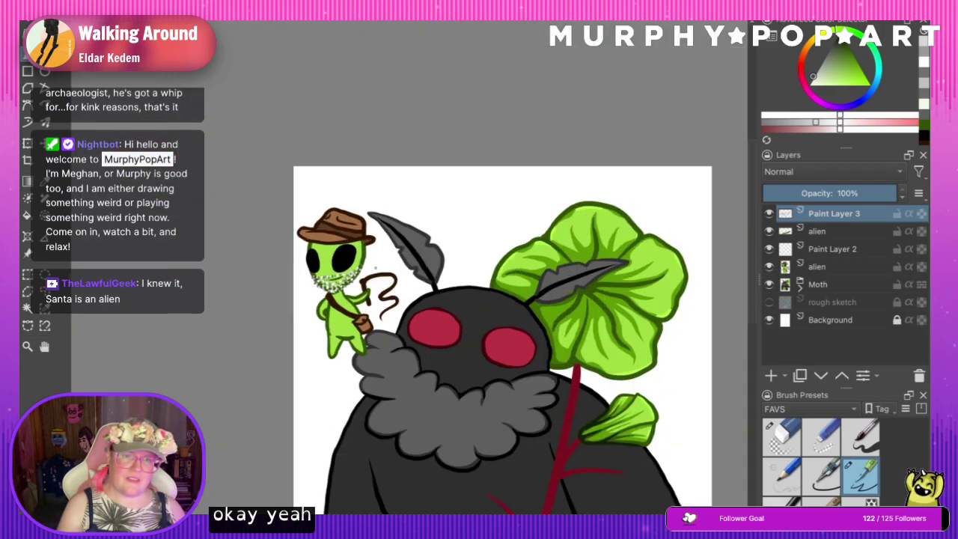
scroll(375, 268, up, 5)
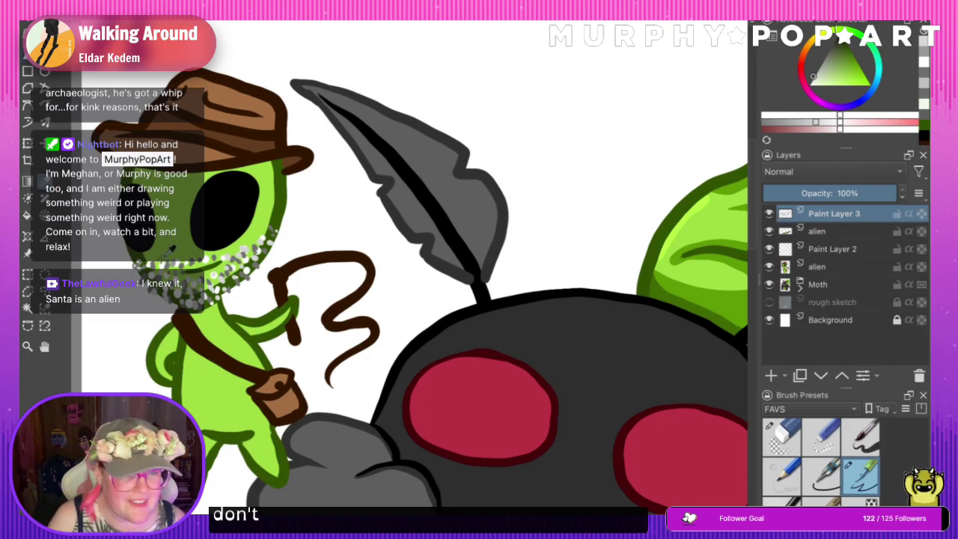
click(149, 276)
click(27, 54)
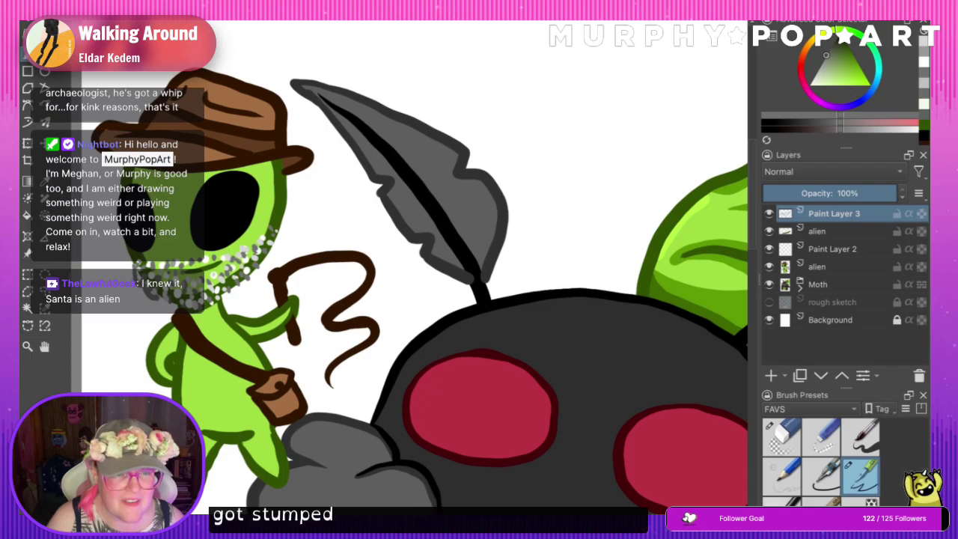
mouse_move(215, 303)
mouse_down()
mouse_move(262, 268)
mouse_move(281, 233)
mouse_up()
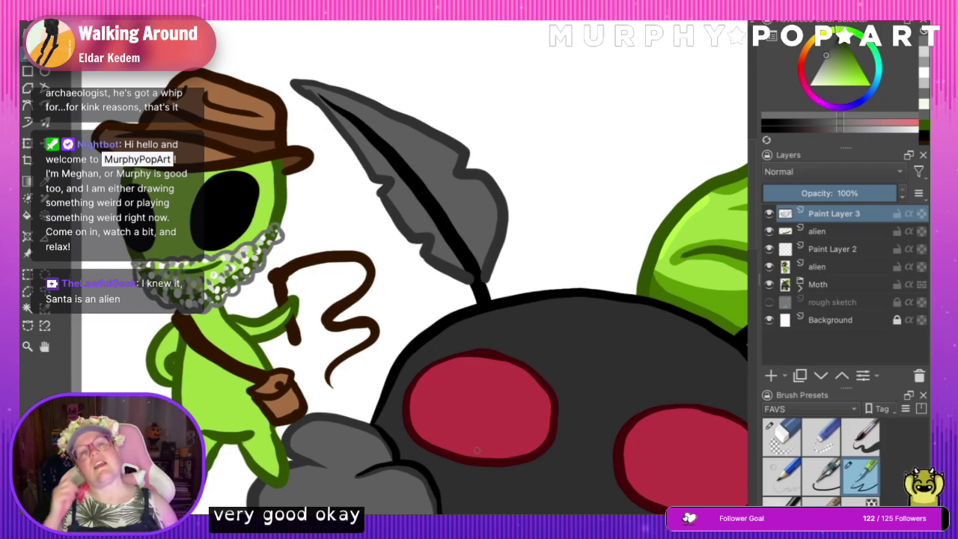
- On Paint Layer 2 beneath the dots, paint a pale grey-green base sampled from the beard across its whole area
click(833, 253)
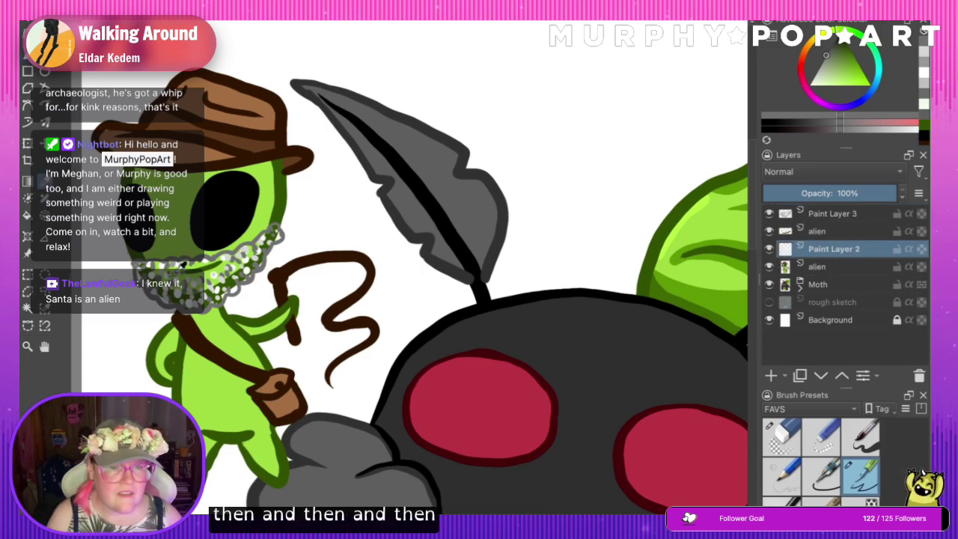
click(182, 272)
click(184, 272)
click(195, 276)
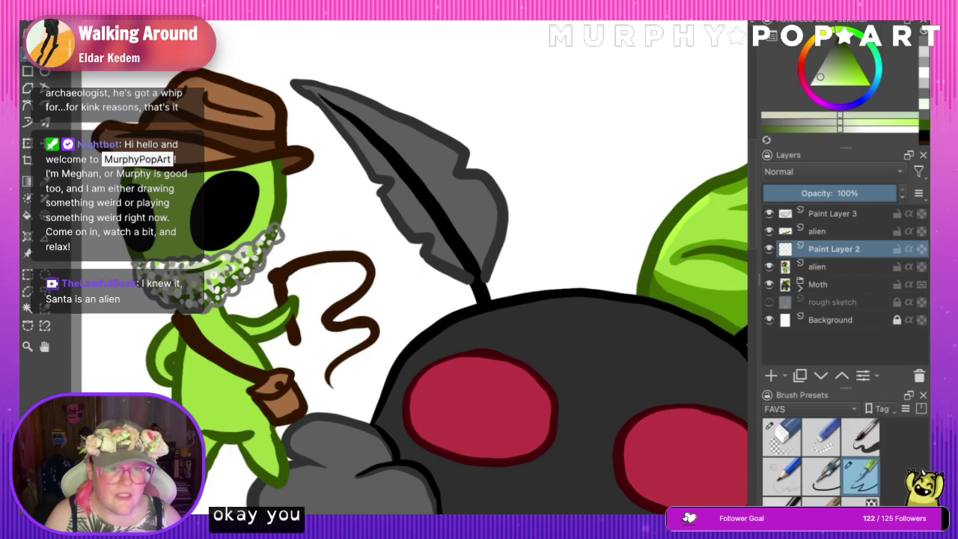
mouse_move(161, 293)
mouse_down()
mouse_move(218, 288)
mouse_move(273, 238)
mouse_move(235, 288)
mouse_up()
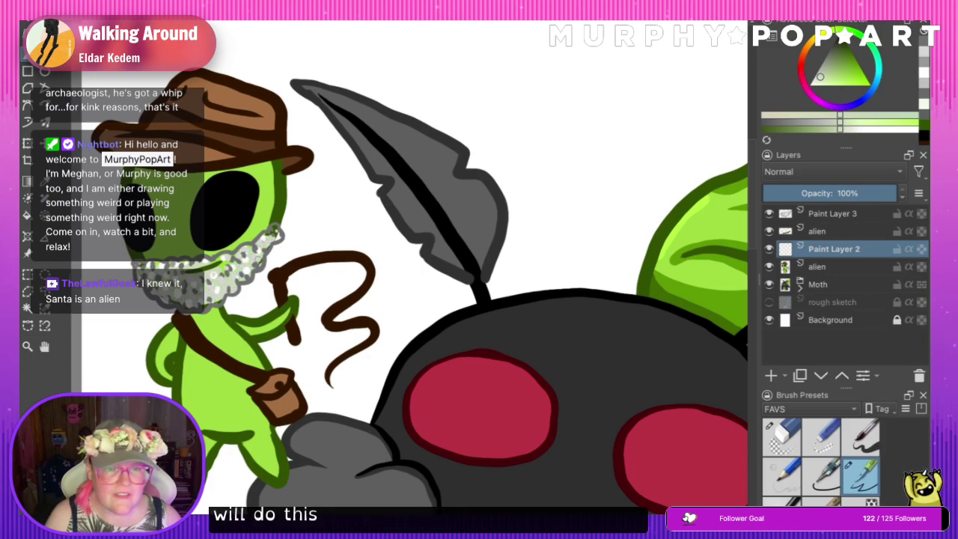
mouse_move(276, 230)
mouse_down()
mouse_move(262, 248)
mouse_move(216, 260)
mouse_up()
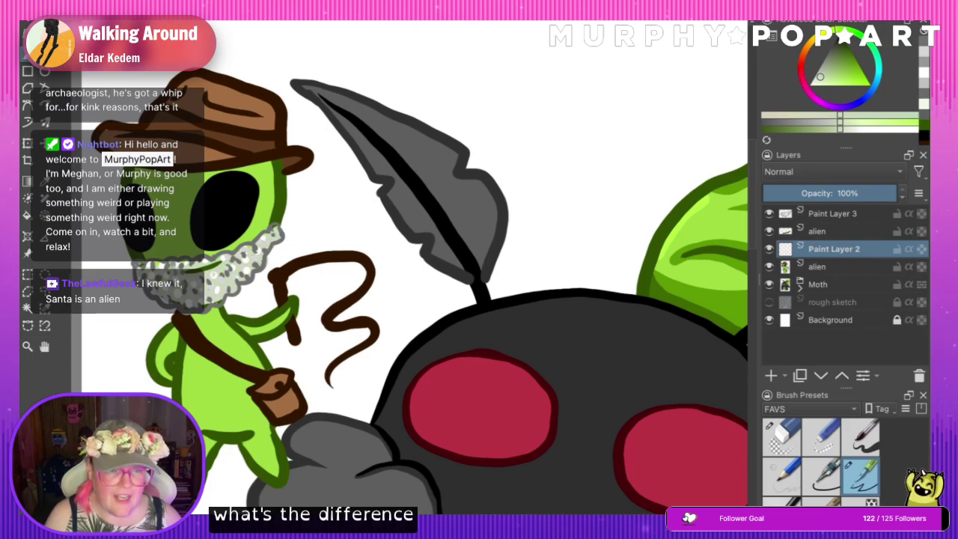
click(188, 302)
click(204, 307)
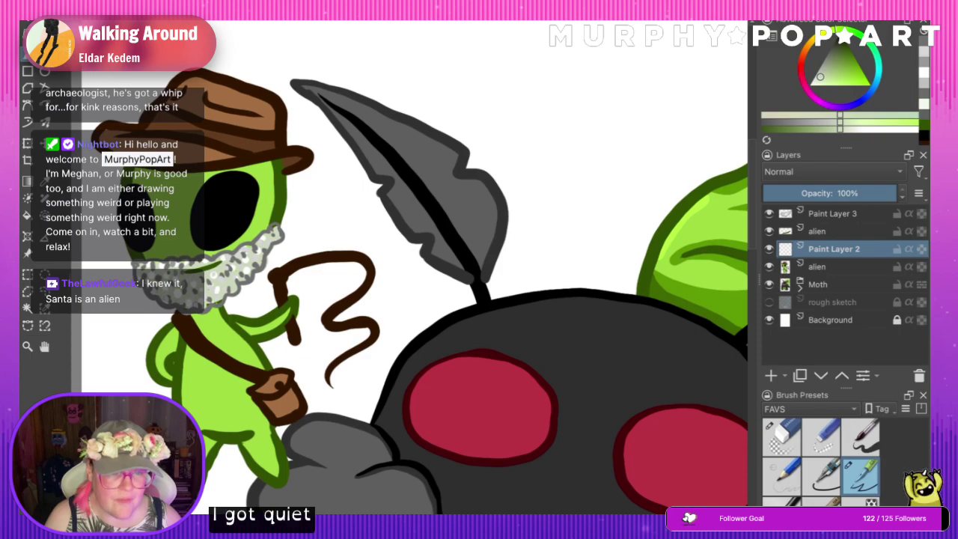
click(220, 301)
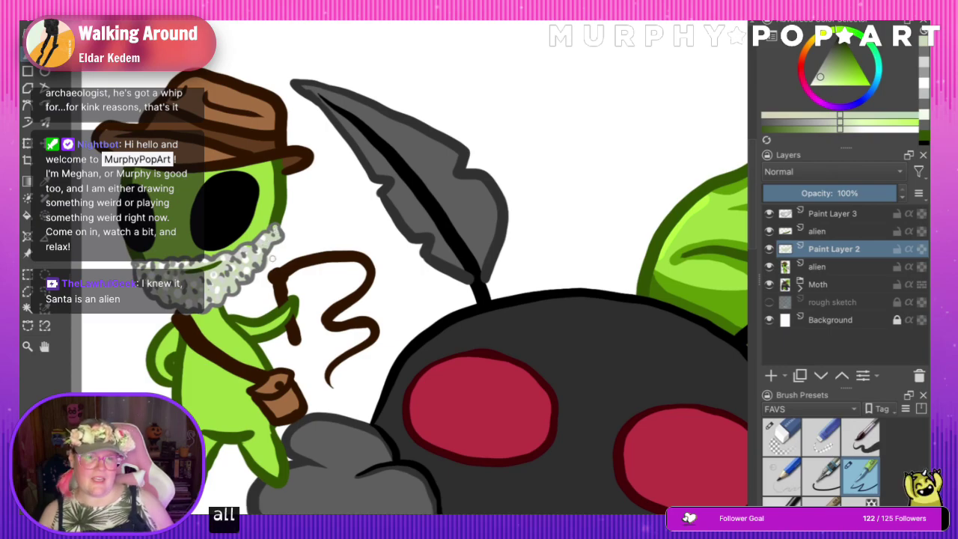
- Paint white highlights in the alien's eyes on its base layer, and darken the copied mouth line with black sampled from the eye
click(100, 181)
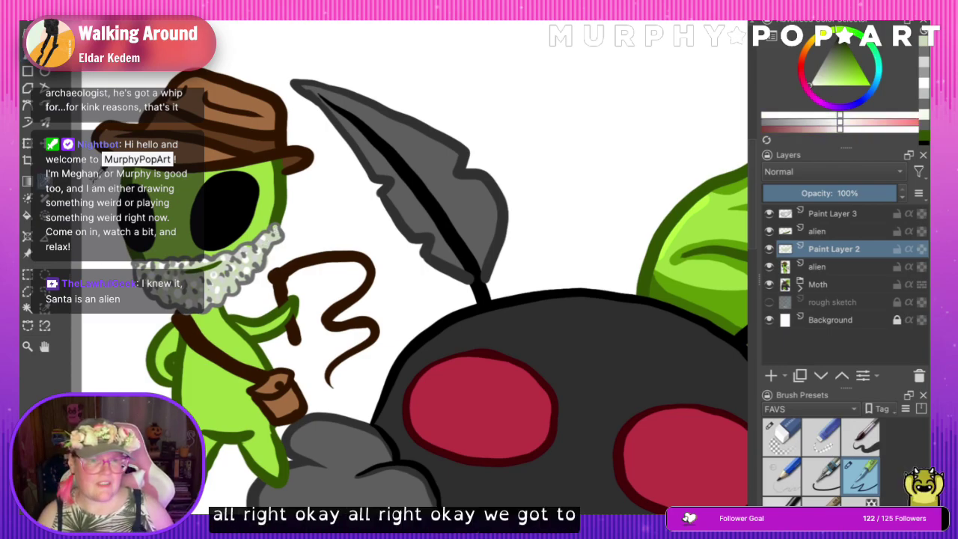
click(823, 267)
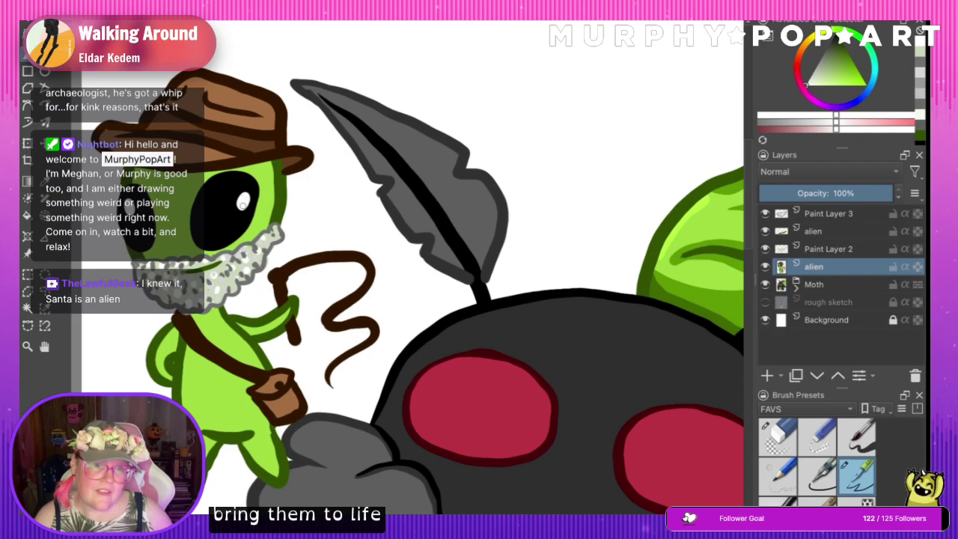
click(45, 182)
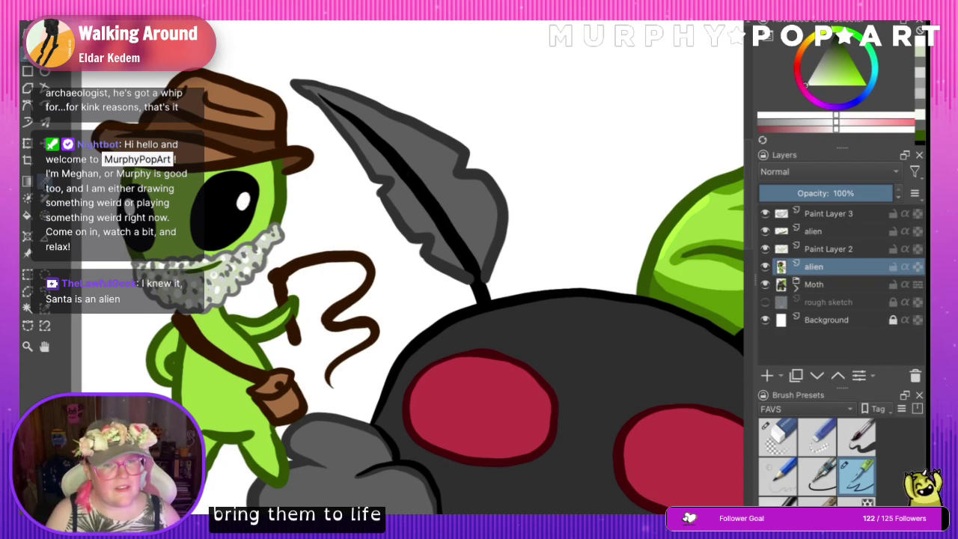
click(215, 213)
click(27, 54)
click(895, 233)
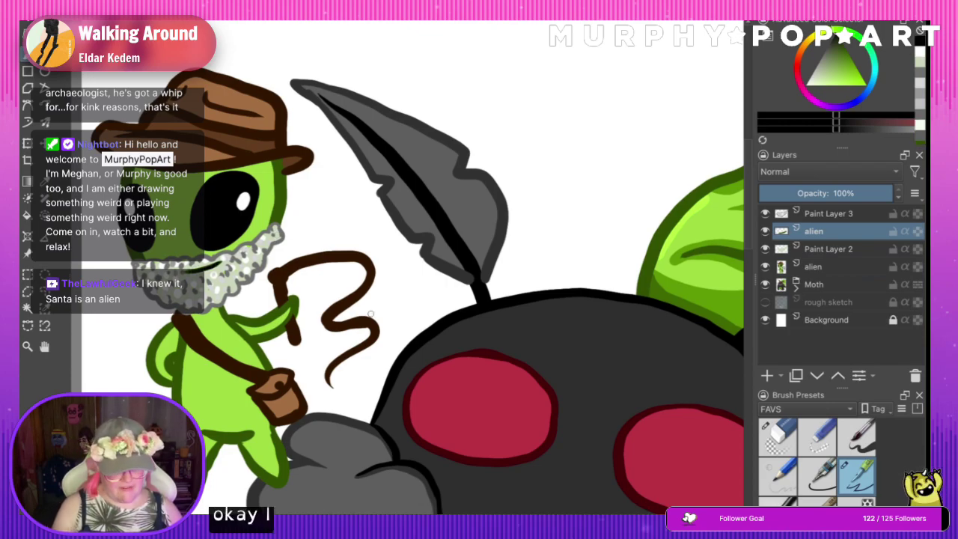
- On the alien's base layer, shade the skin around the eyes with a darker version of the sampled body green
scroll(371, 314, down, 2)
scroll(405, 287, down, 2)
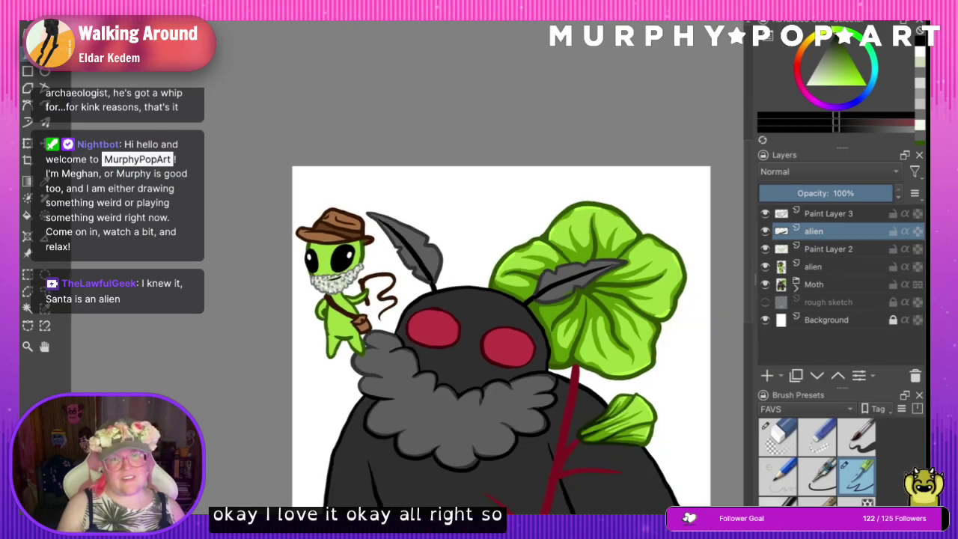
scroll(405, 287, up, 4)
scroll(371, 312, down, 5)
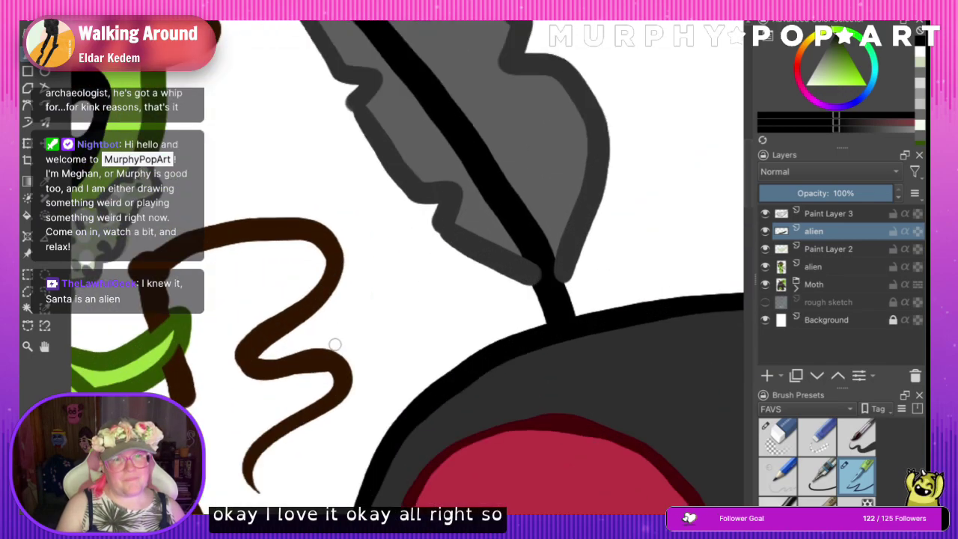
scroll(411, 282, down, 1)
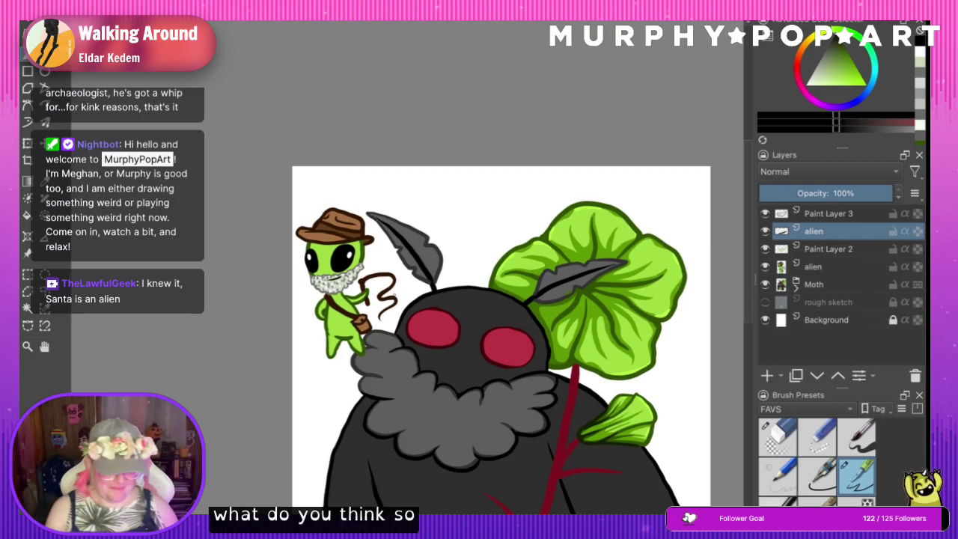
scroll(390, 296, up, 2)
click(816, 267)
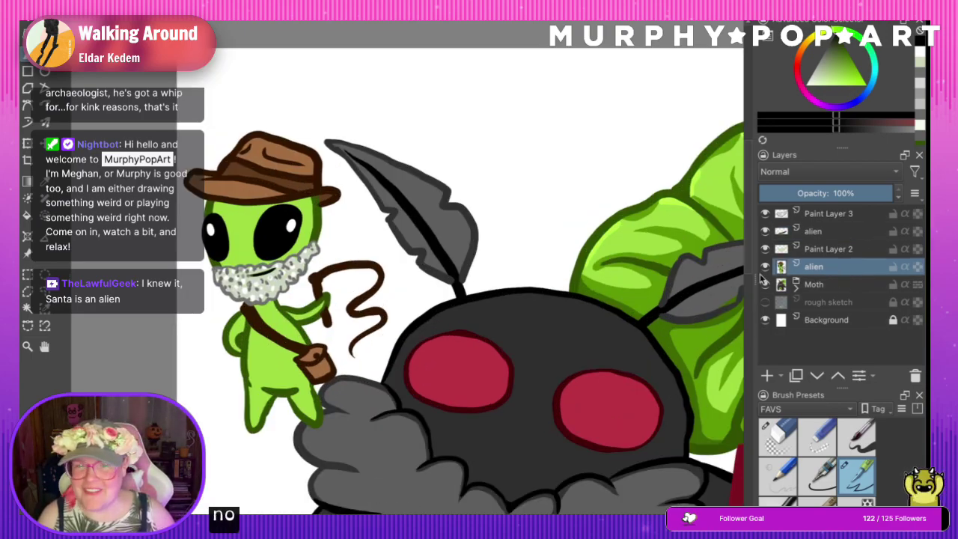
click(260, 270)
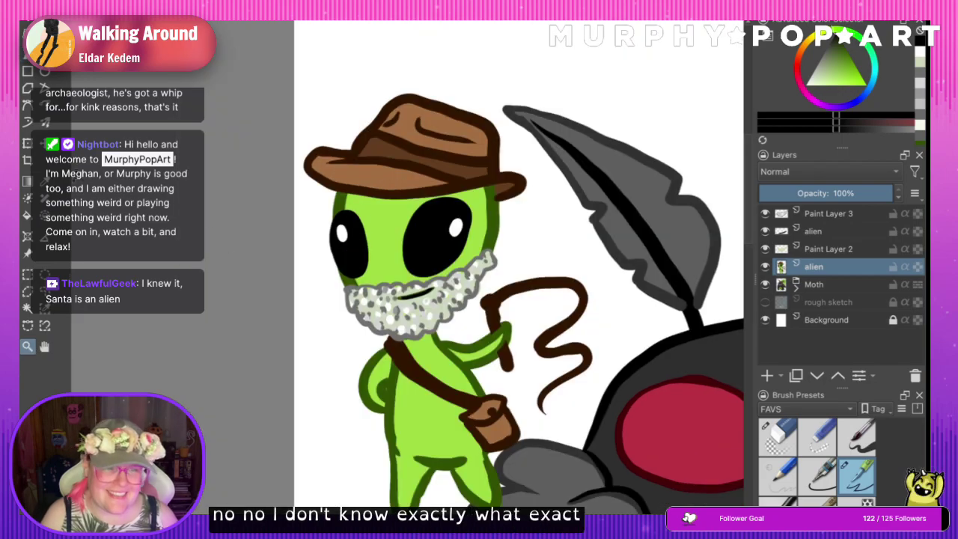
click(45, 182)
click(376, 224)
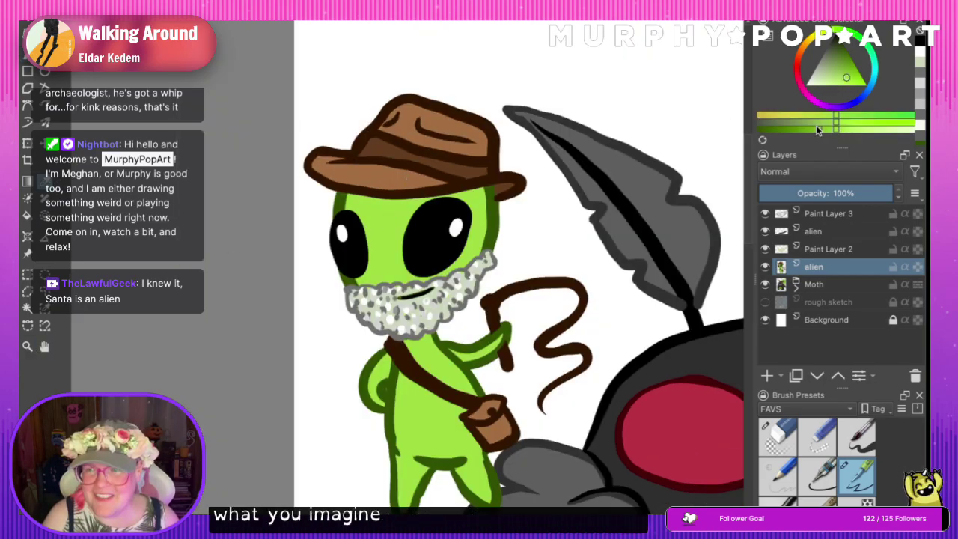
drag(818, 129, 790, 131)
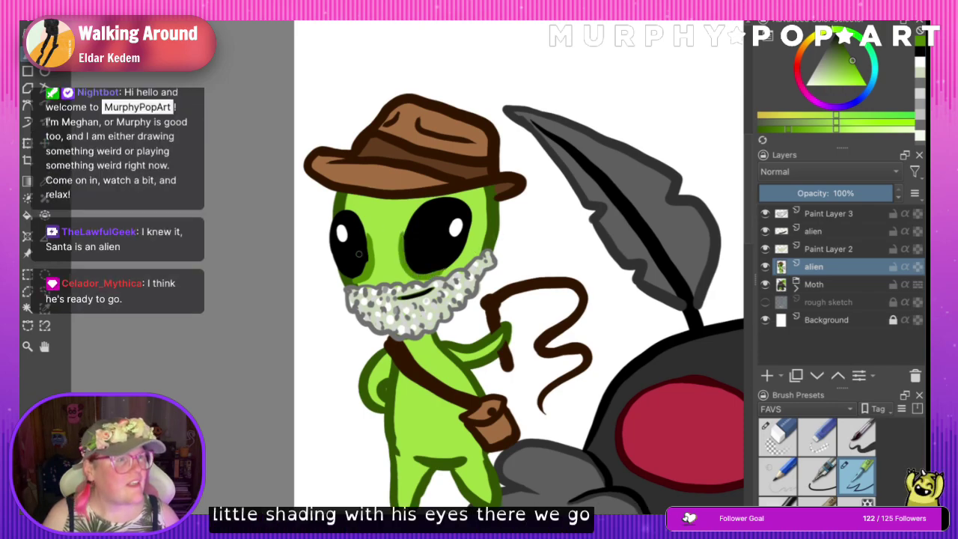
- Merge Paint Layer 3 and the copied mouth layer down into Paint Layer 2
key(ctrl+minus)
key(ctrl+minus)
key(ctrl+minus)
key(ctrl+minus)
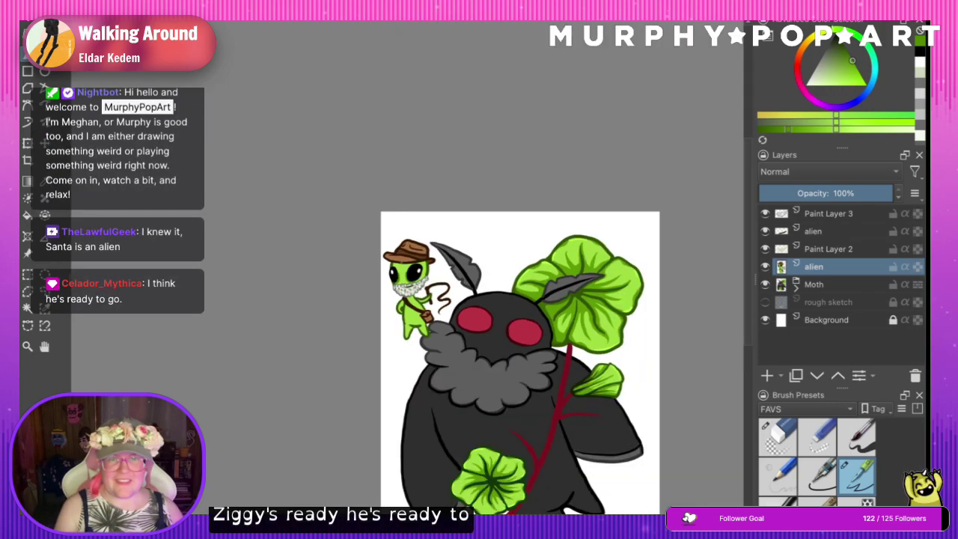
click(824, 218)
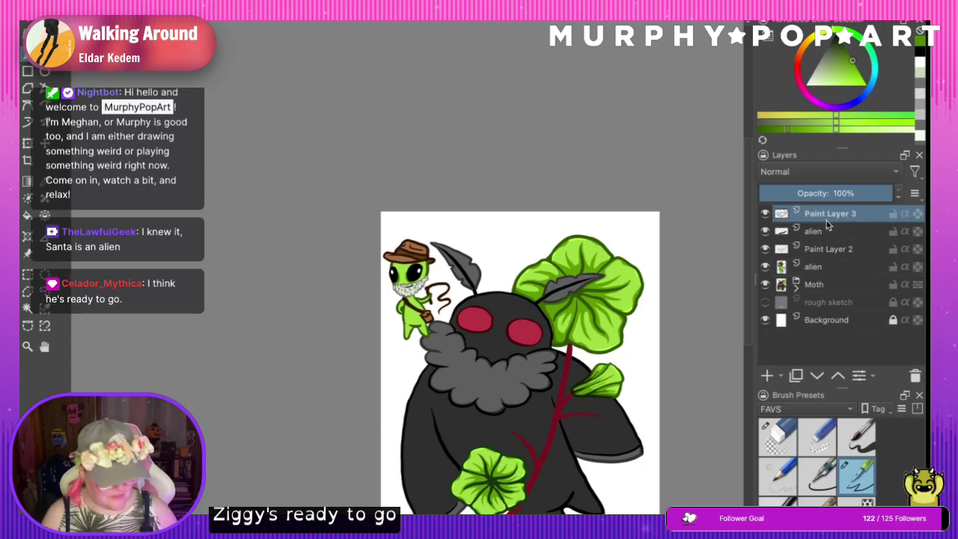
key(ctrl+e)
key(ctrl+e)
- Toggle the merged beard layer off and on to compare the alien with and without it, and merge it into the alien layer
click(766, 215)
click(765, 215)
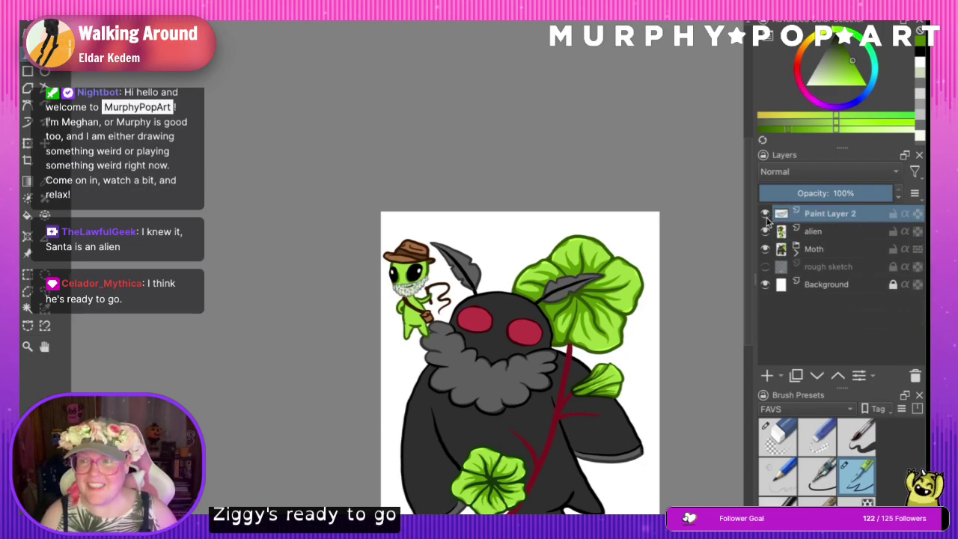
click(765, 215)
click(765, 215)
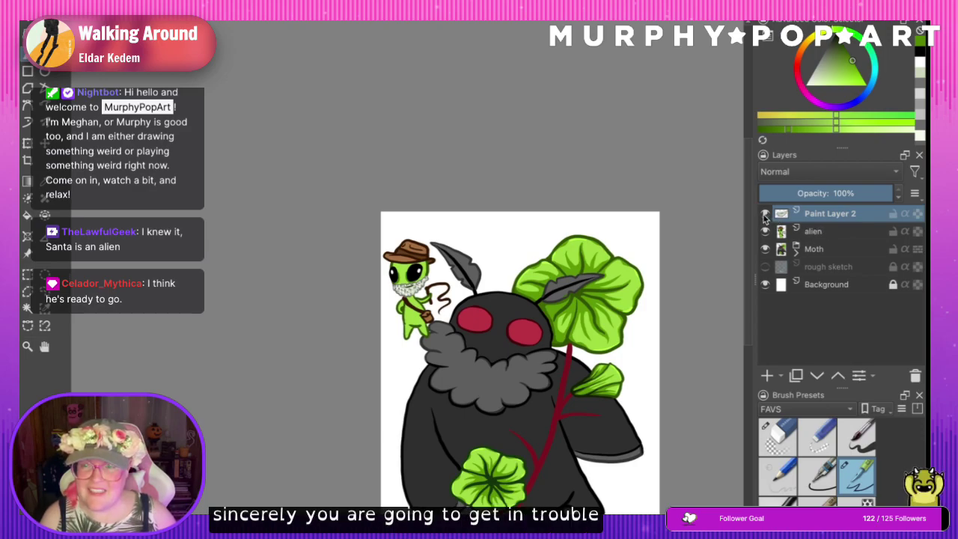
click(765, 215)
click(765, 215)
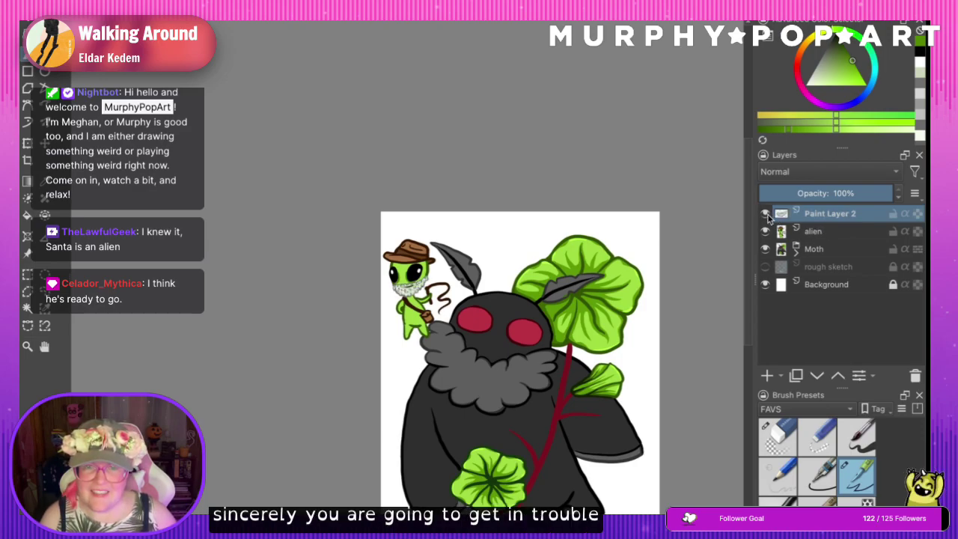
key(ctrl+e)
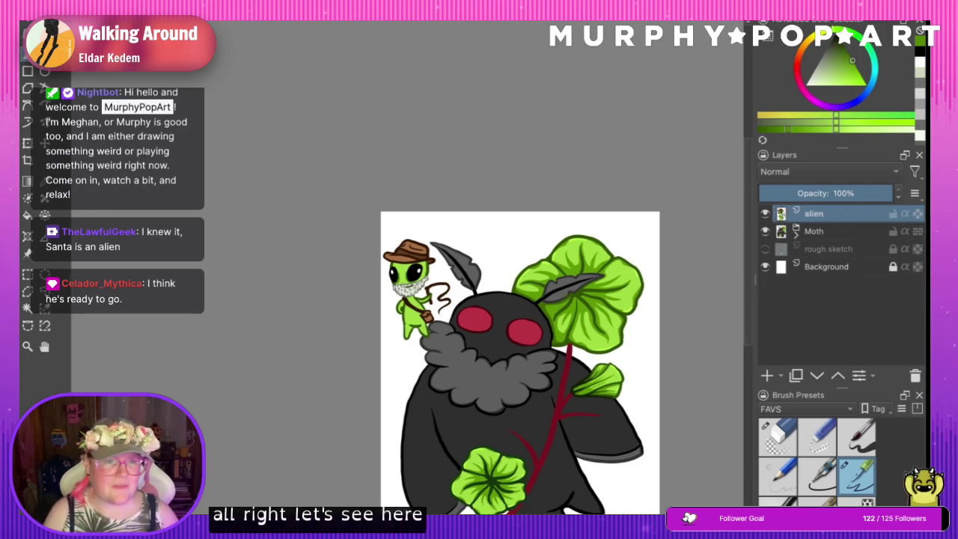
- Move the alien from beside the moth's antenna to the canvas's lower-right corner, standing below the tip of the moth's wing
key(ctrl+t)
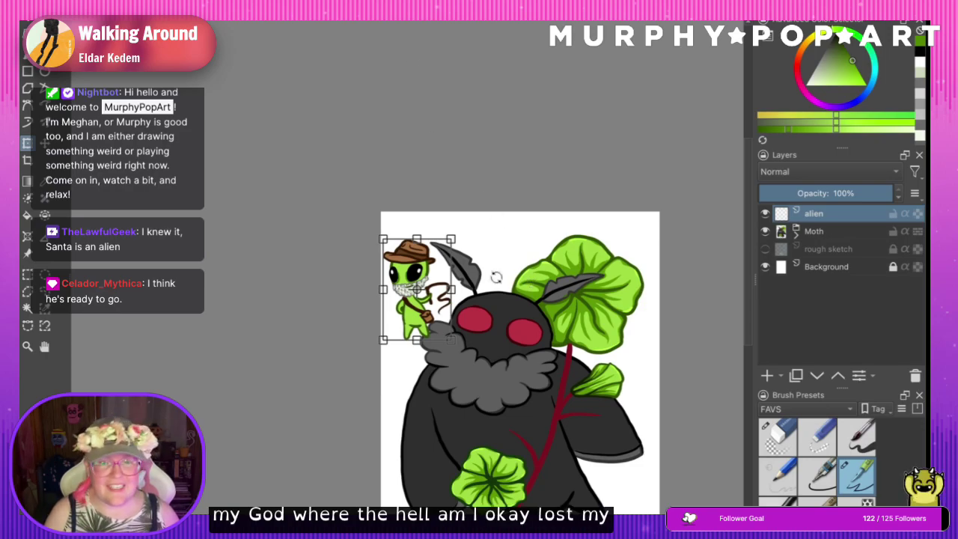
drag(420, 292, 607, 454)
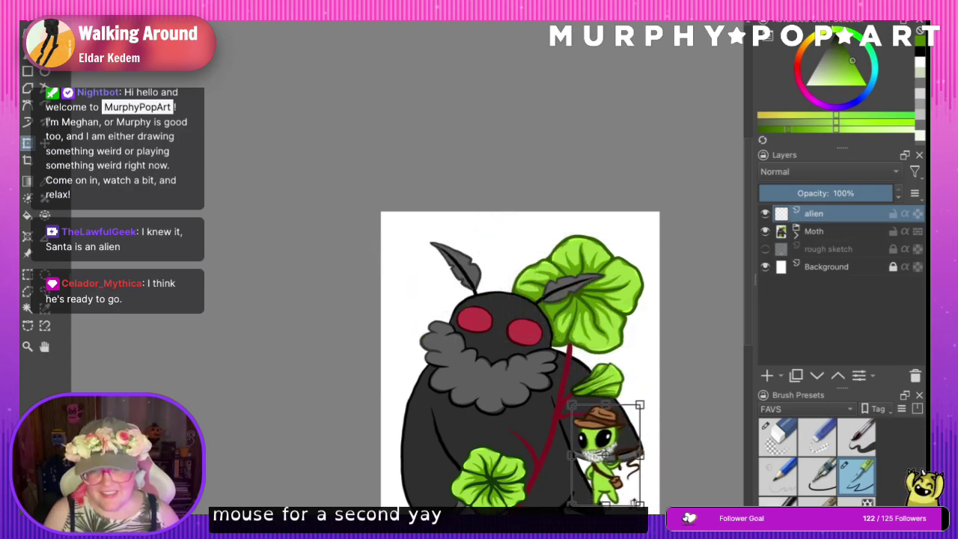
scroll(753, 295, down, 3)
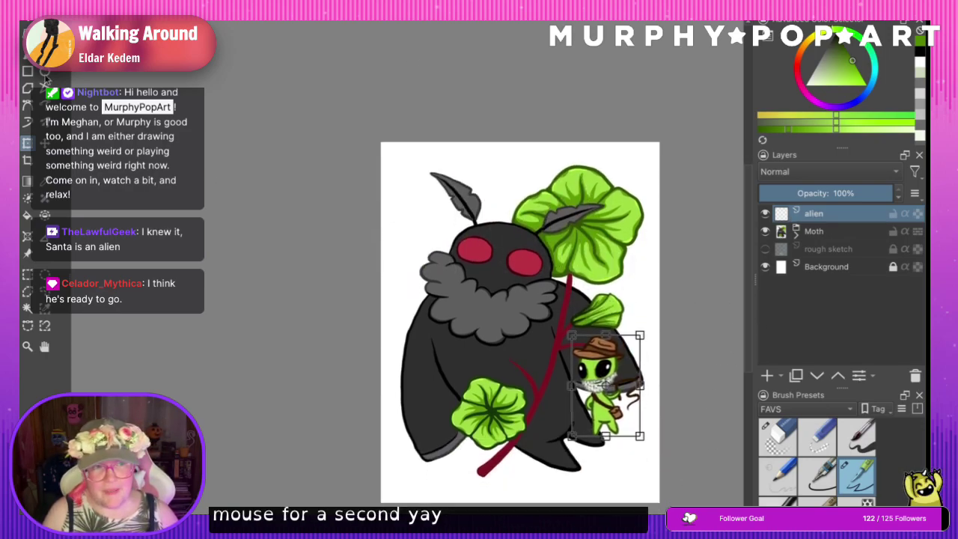
key(Return)
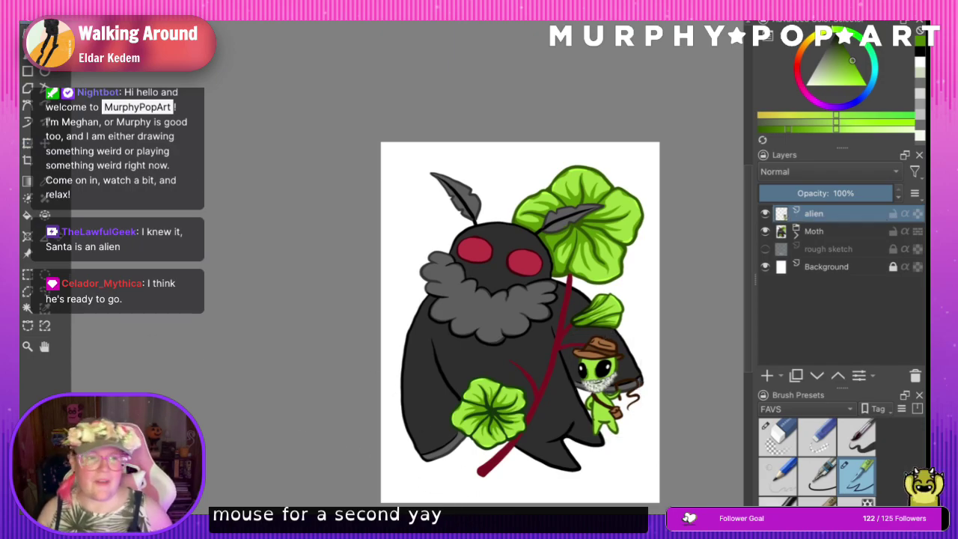
key(ctrl+t)
drag(610, 393, 638, 467)
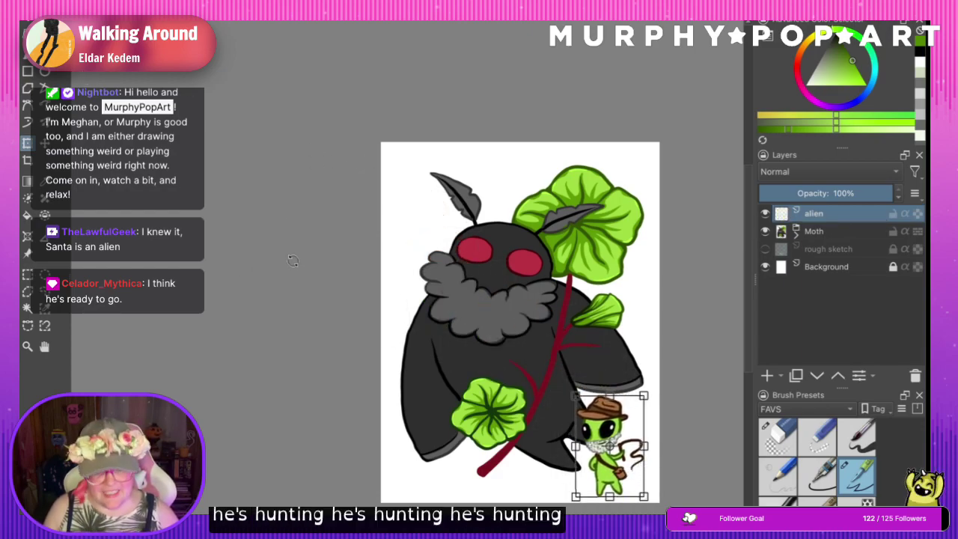
key(Return)
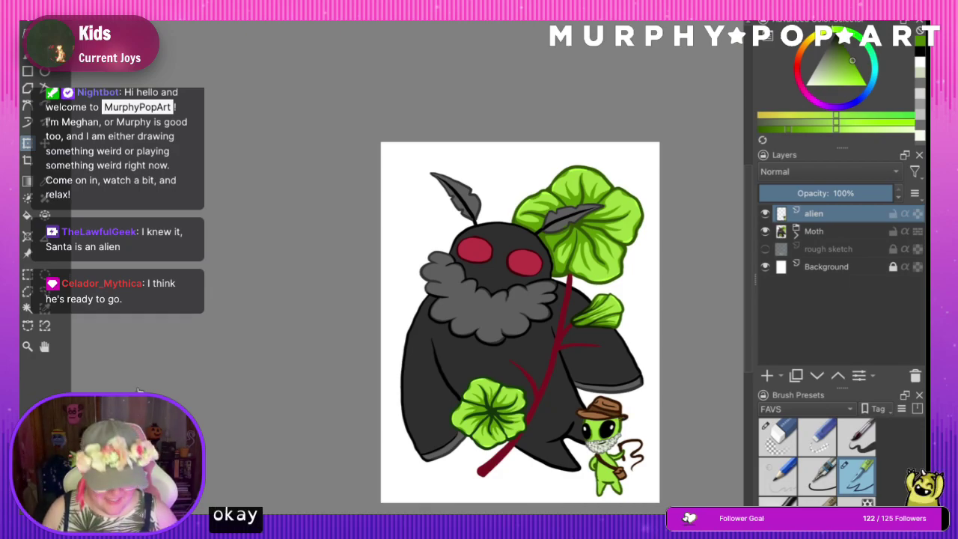
key(ctrl+plus)
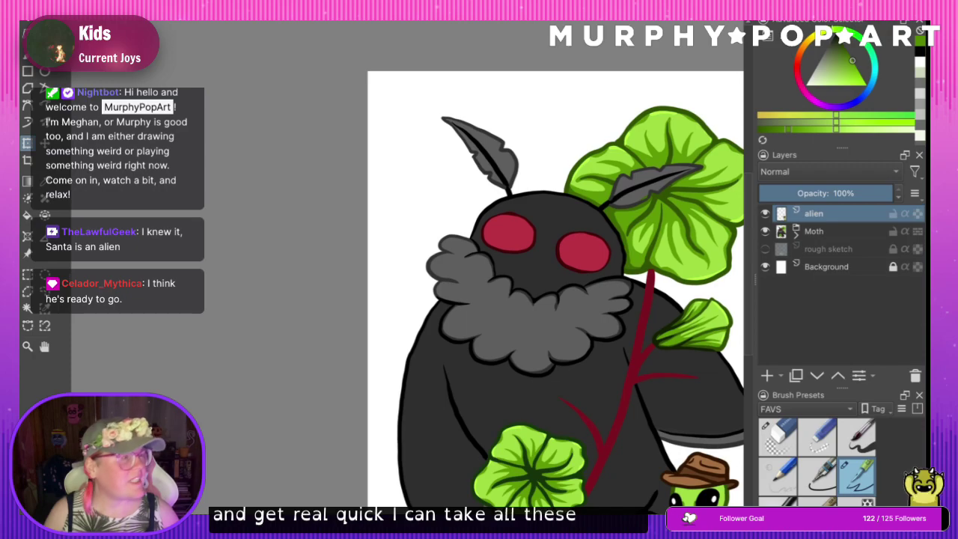
- Examine the small alien character with the brown hat up close, and the whole drawing
click(45, 347)
drag(610, 435, 388, 331)
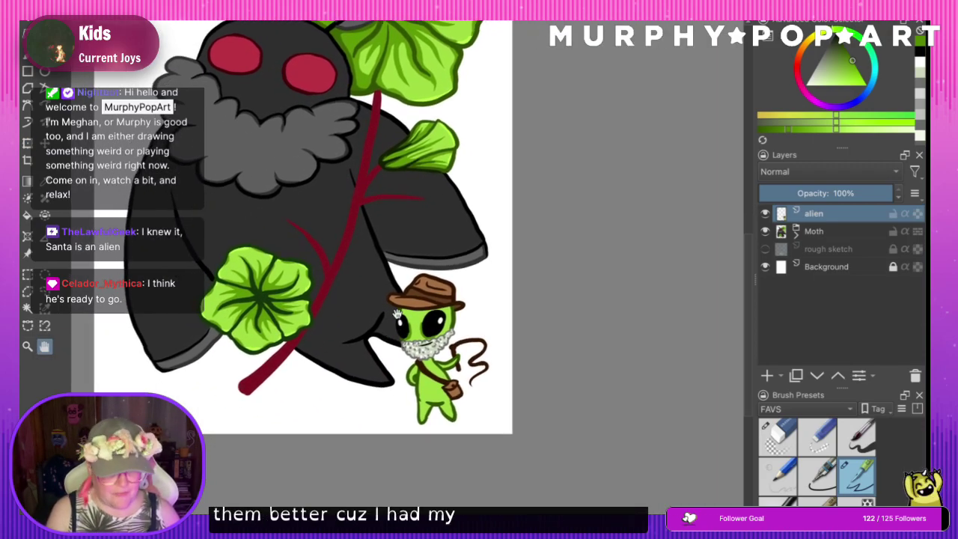
click(27, 346)
click(494, 392)
click(334, 283)
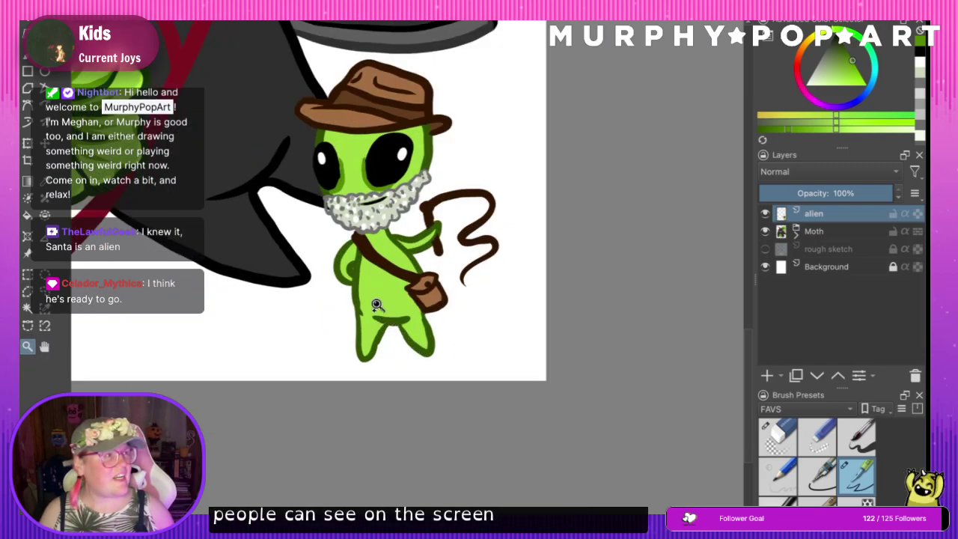
click(376, 220)
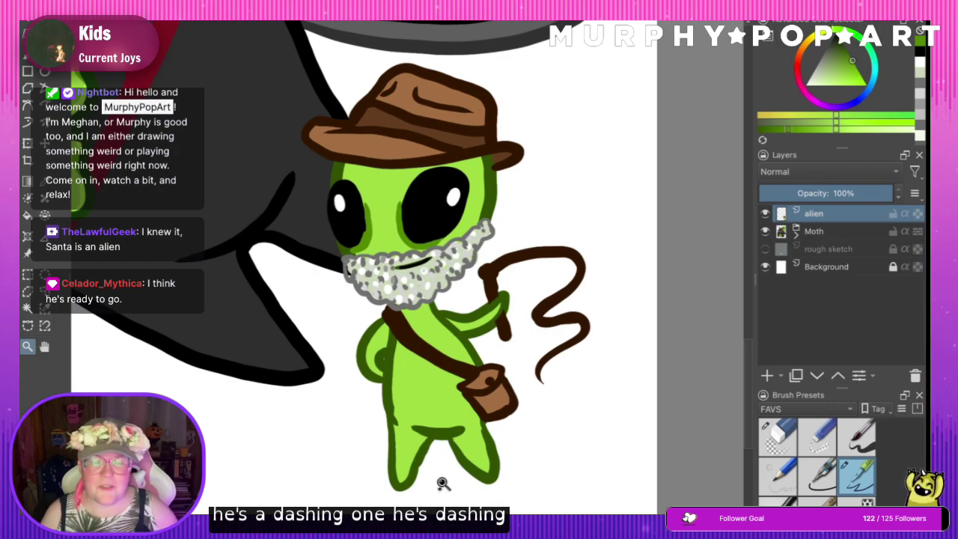
ctrl+click(284, 281)
ctrl+click(341, 233)
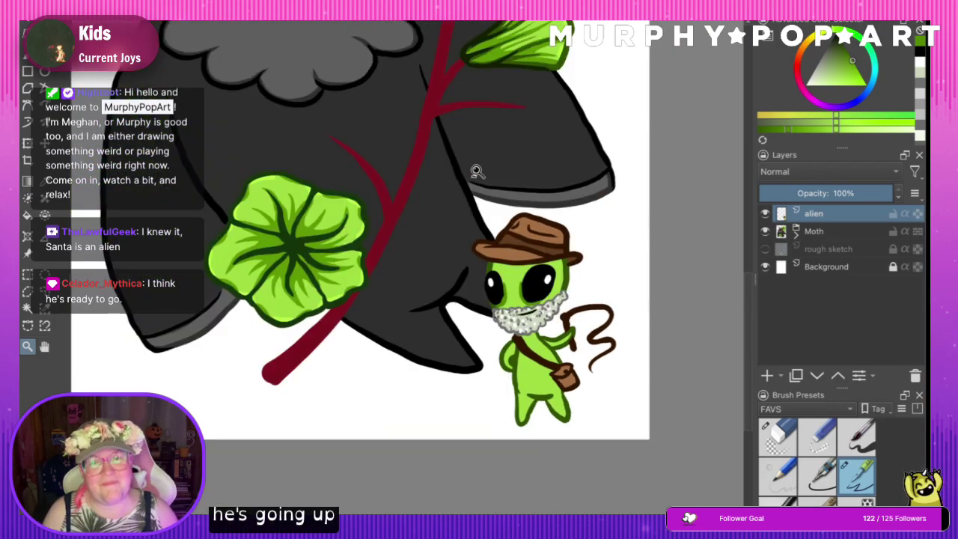
scroll(477, 172, down, 3)
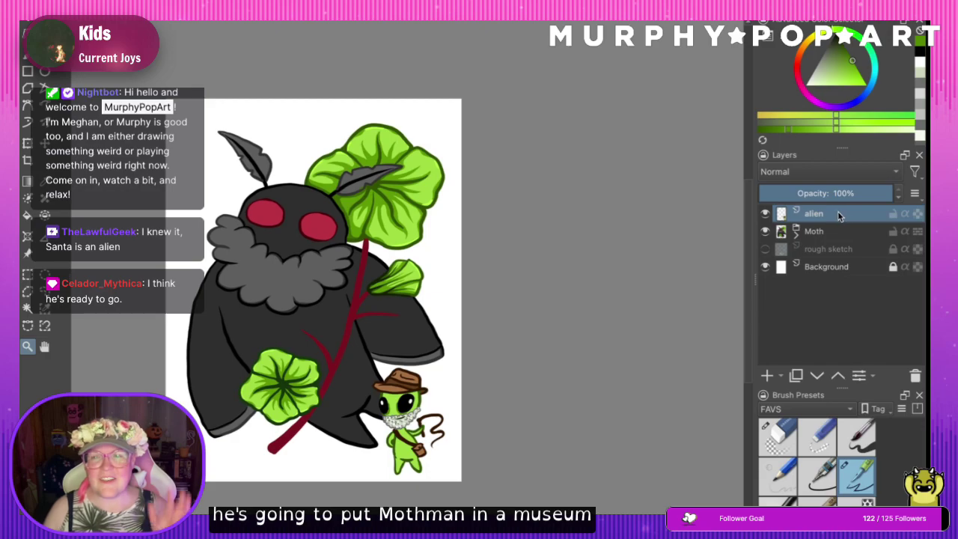
- Hide the alien layer and select the moth's dark body area by colour on the colors layer of the Moth group
click(765, 215)
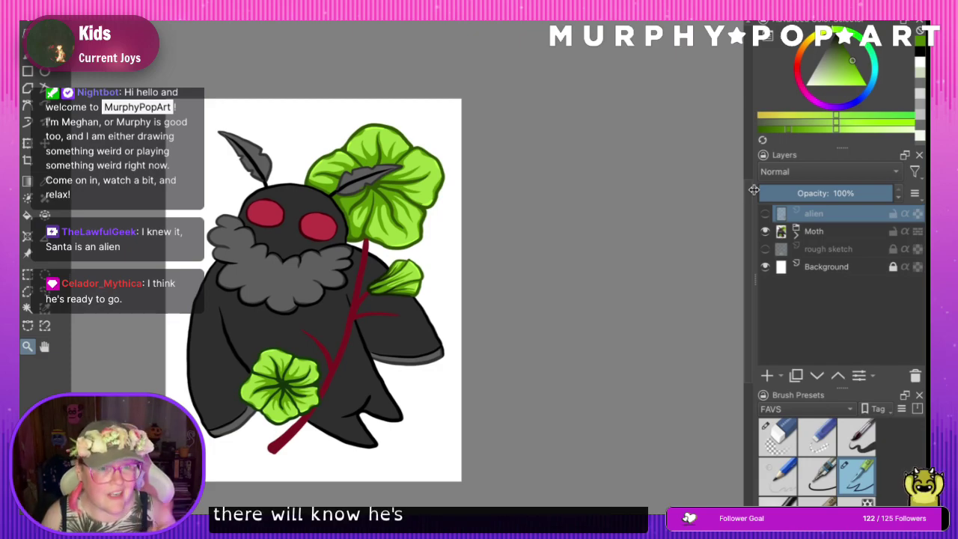
click(44, 346)
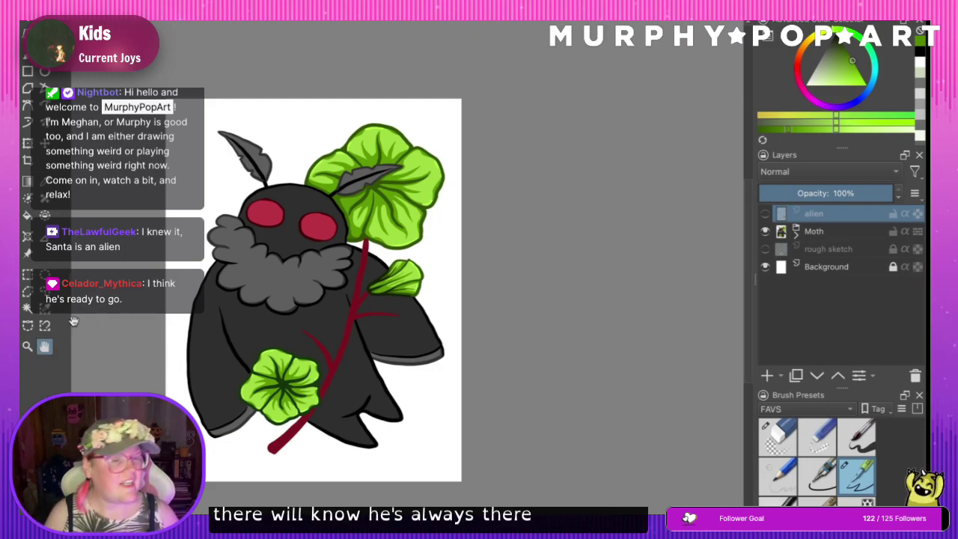
click(27, 347)
click(235, 337)
click(573, 249)
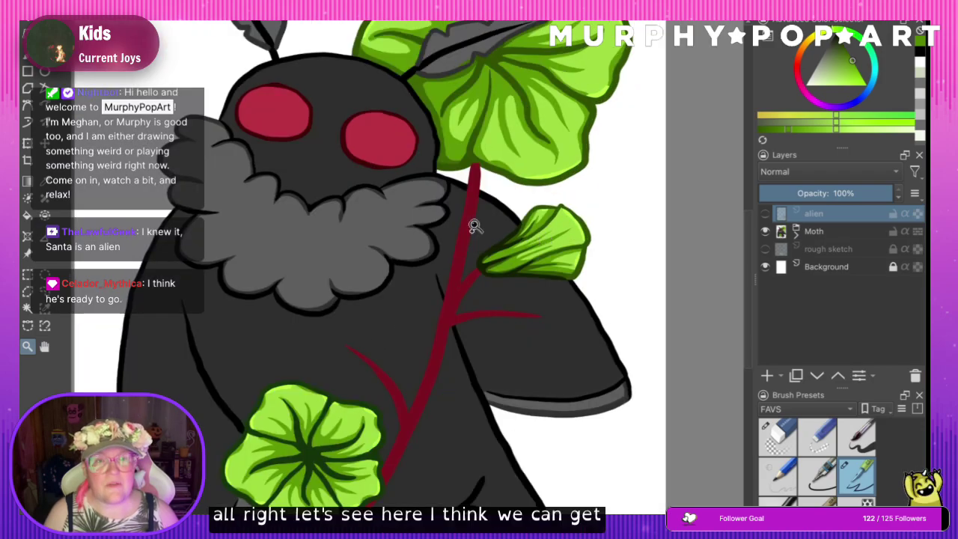
click(27, 309)
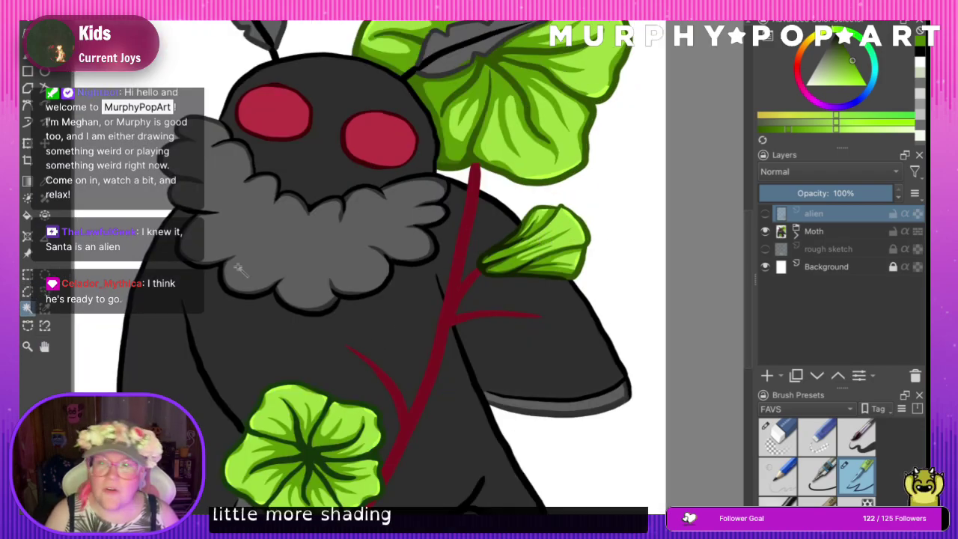
click(827, 233)
click(796, 231)
click(816, 267)
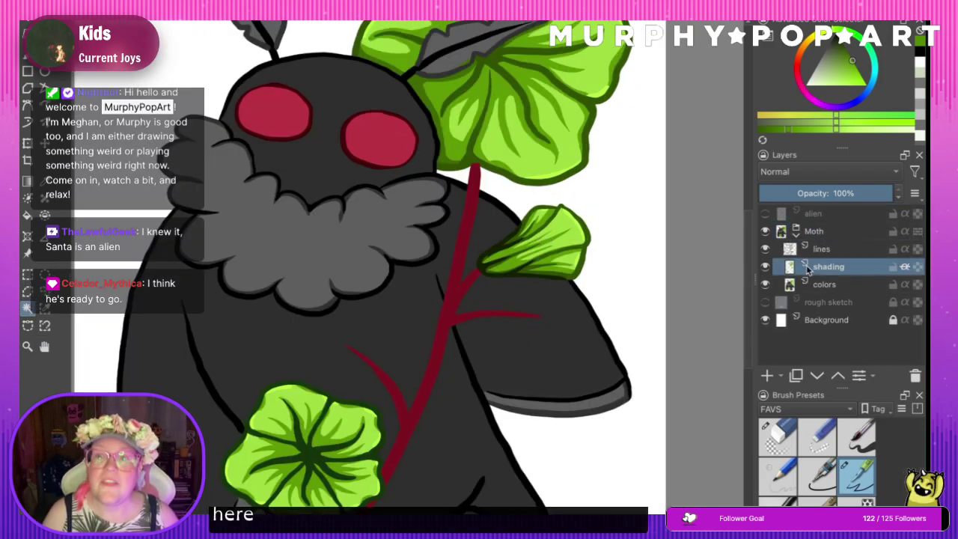
click(827, 287)
click(554, 311)
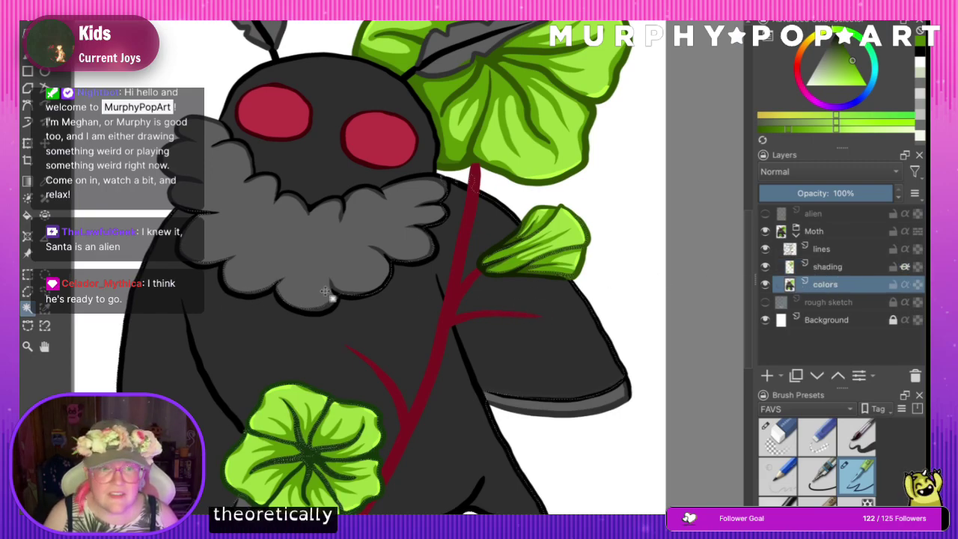
- Sample the dark grey of the moth's body and shift it to a darker shade for brush shading
click(45, 182)
click(497, 220)
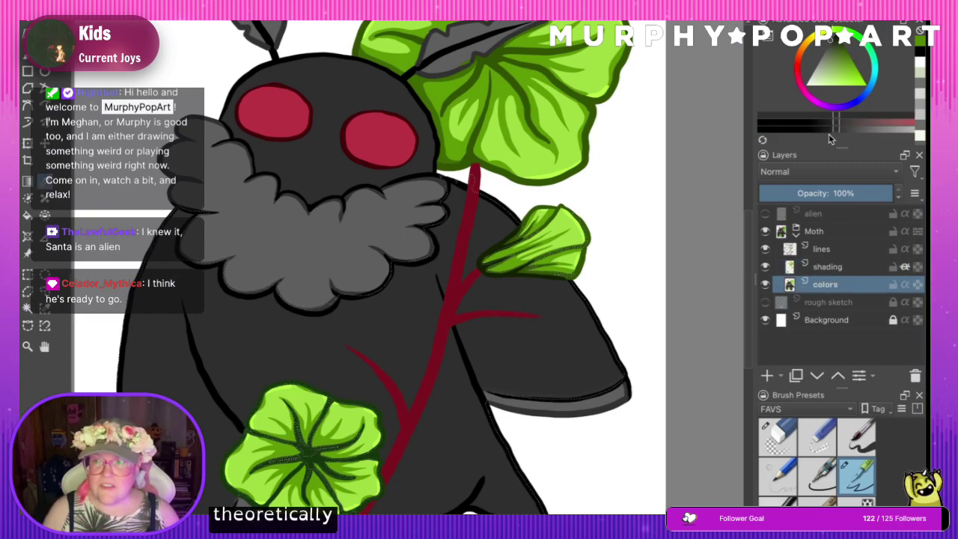
drag(833, 130, 825, 130)
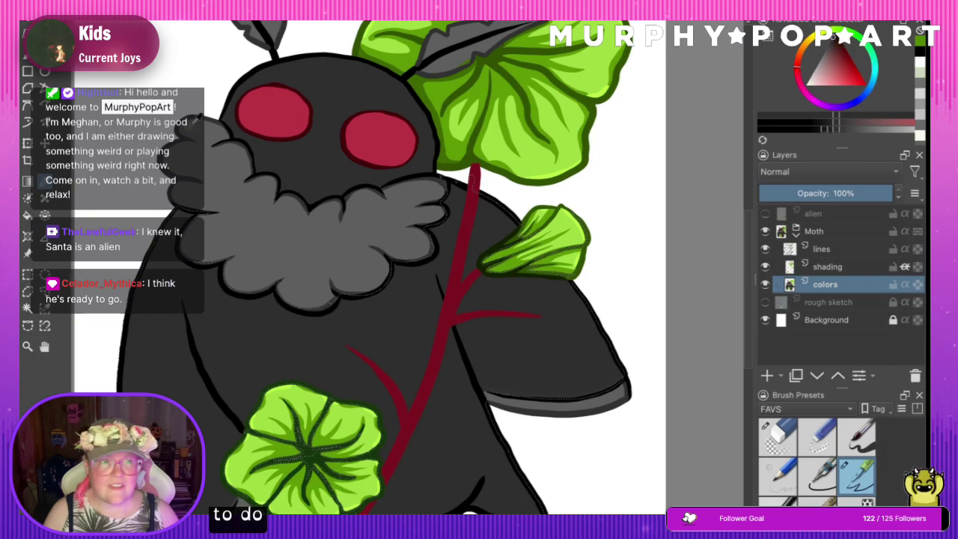
click(26, 57)
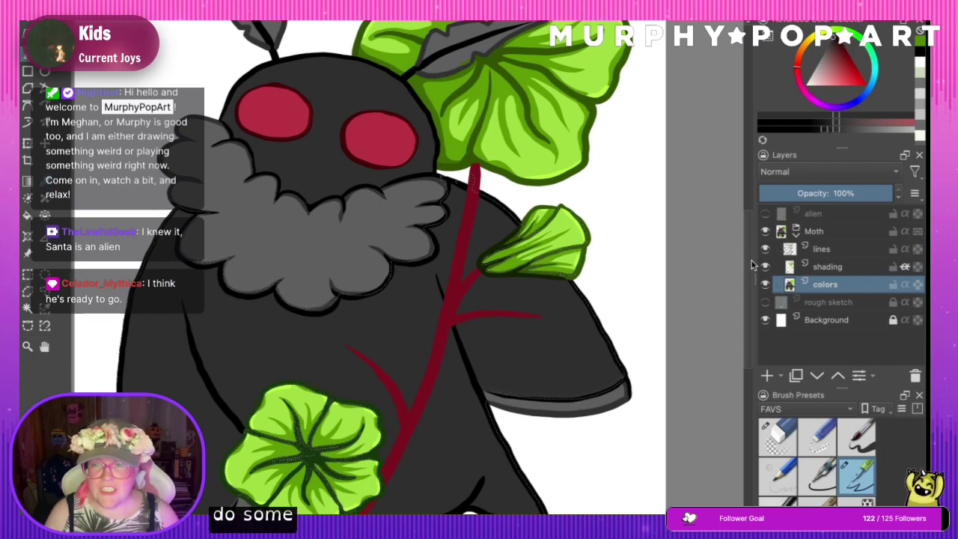
- Include the moth's head in the selection and paint dark shading around both eyes and the lower face on the shading layer
drag(750, 260, 759, 278)
scroll(760, 282, up, 3)
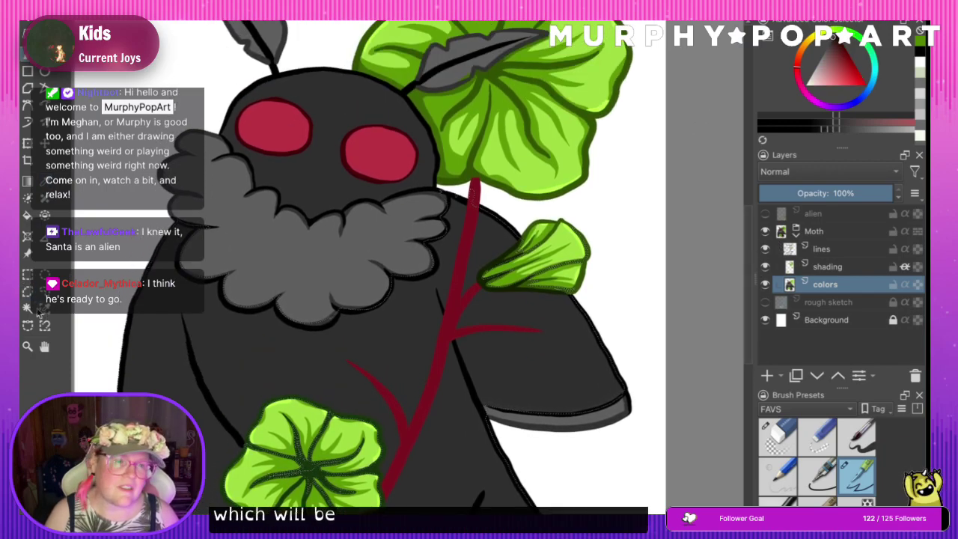
click(29, 308)
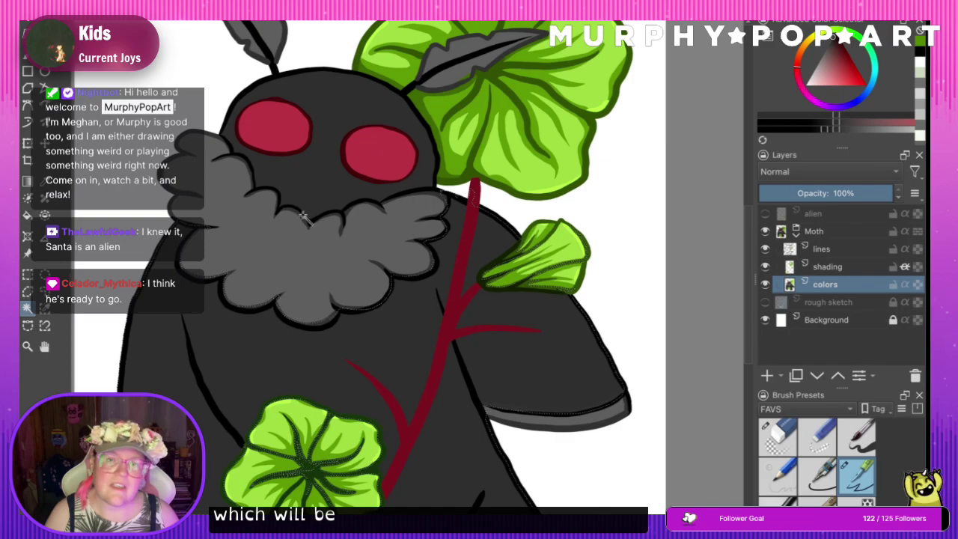
click(851, 269)
key(b)
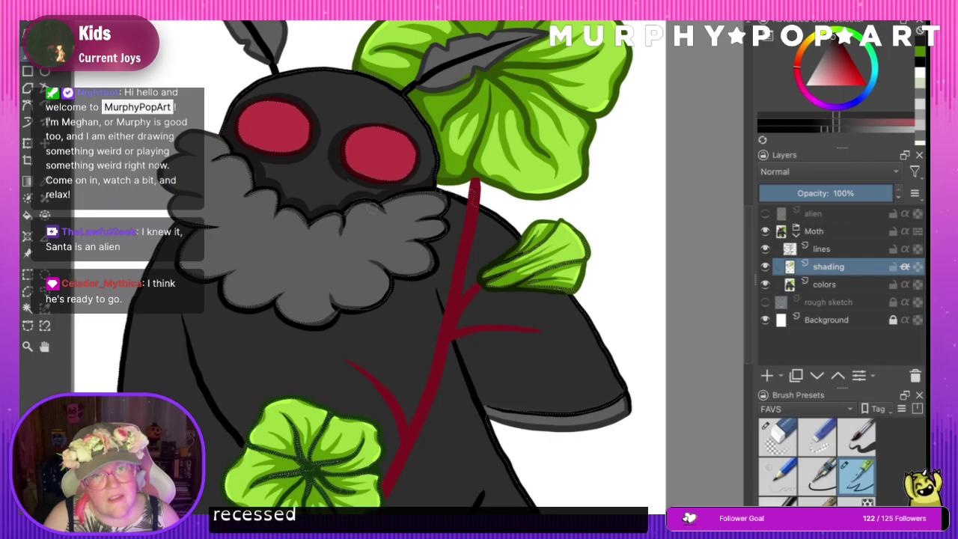
drag(356, 160, 362, 124)
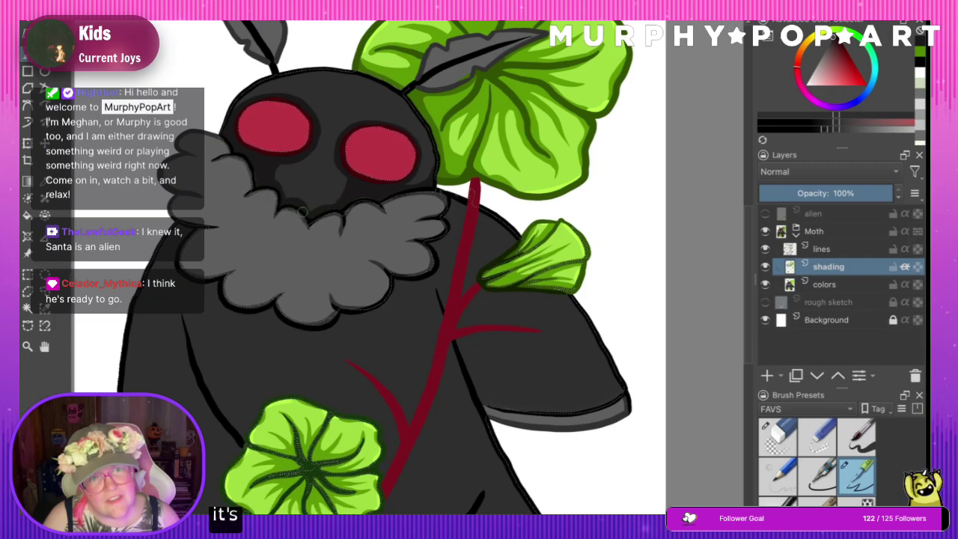
- Paint dark shading along the top and right edge of the moth's head, undoing a stray stroke
mouse_move(248, 94)
mouse_down()
mouse_move(310, 71)
mouse_move(367, 78)
mouse_up()
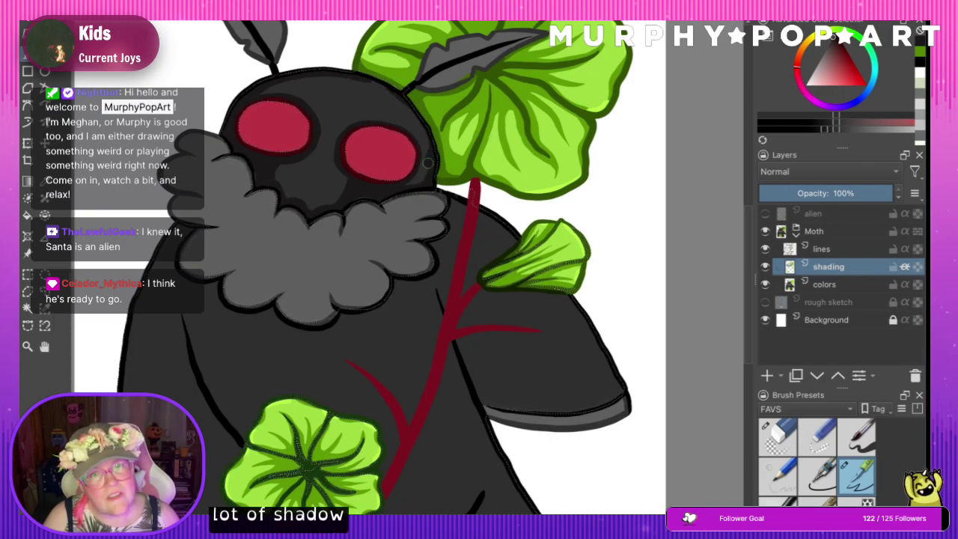
mouse_move(429, 135)
mouse_down()
mouse_move(356, 73)
mouse_move(284, 78)
mouse_move(248, 96)
mouse_move(349, 75)
mouse_move(402, 95)
mouse_up()
key(ctrl+z)
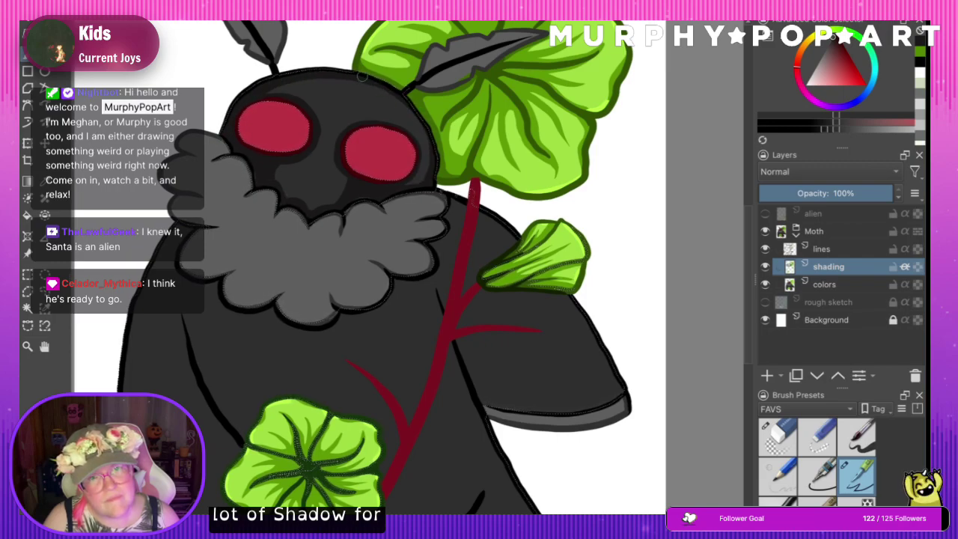
drag(431, 142, 414, 183)
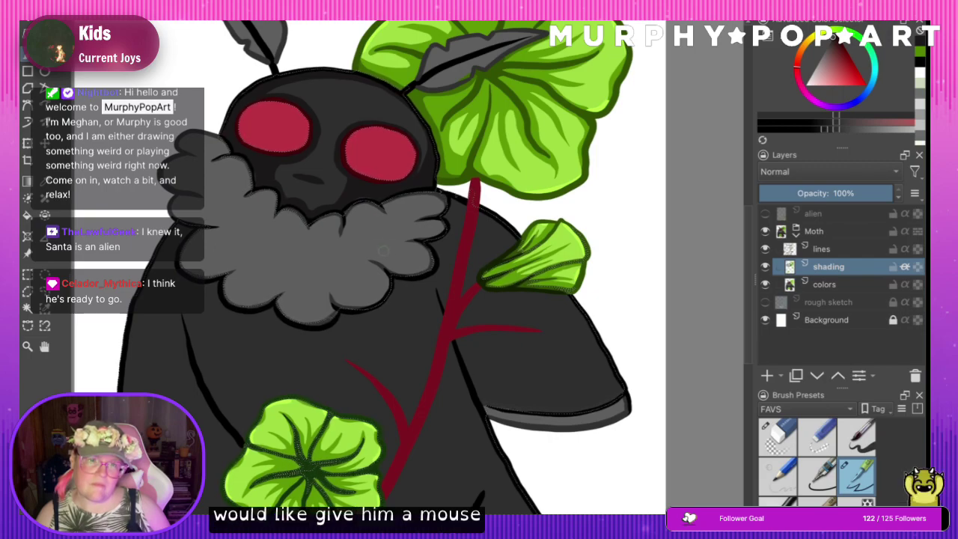
- Paint dark shading on the moth's body beneath the fluffy collar and along the left wing line to the lower leaf
scroll(334, 232, down, 5)
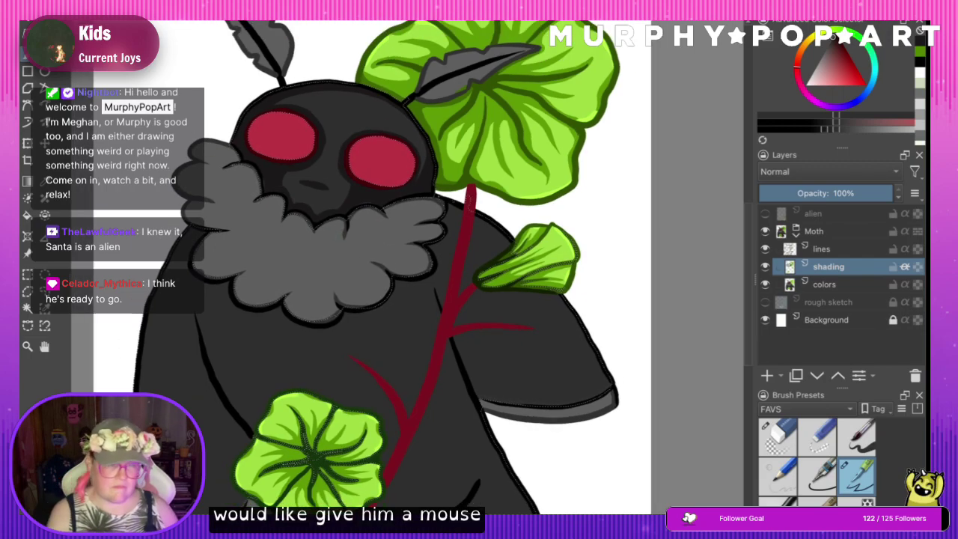
scroll(422, 292, up, 6)
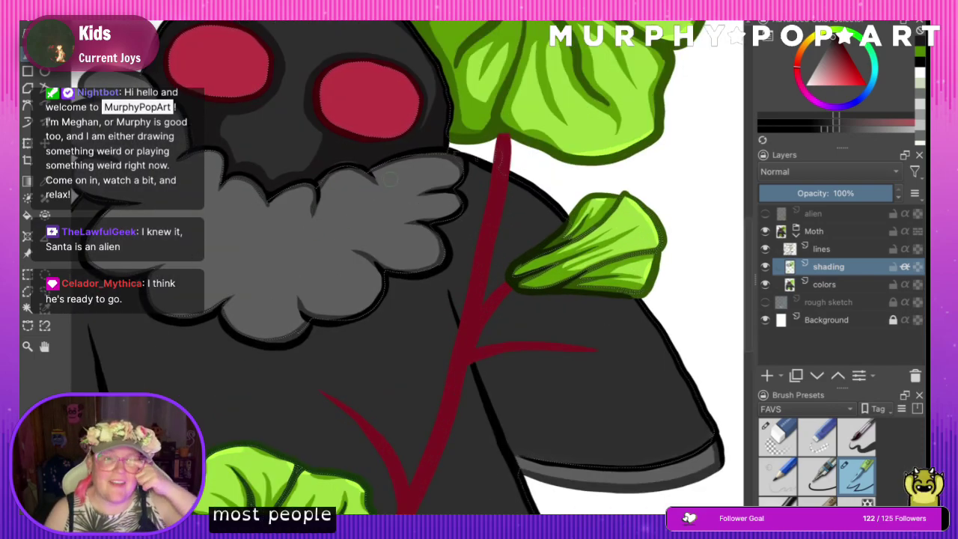
scroll(746, 246, up, 3)
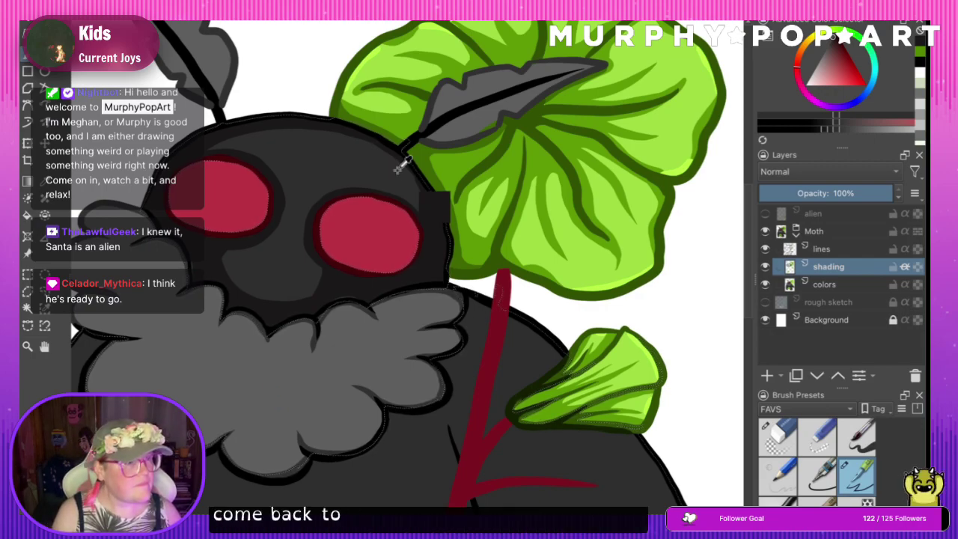
scroll(402, 166, down, 3)
click(44, 344)
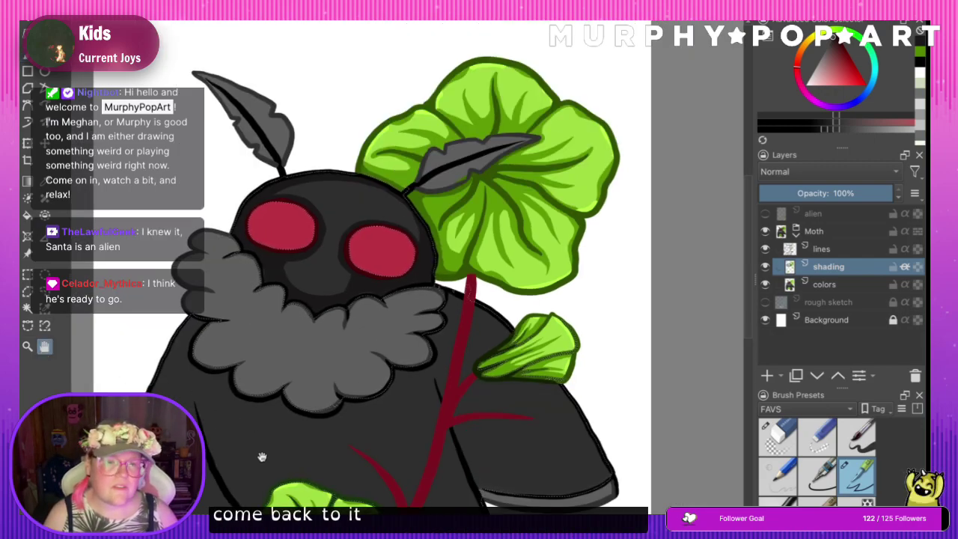
drag(163, 393, 156, 195)
click(28, 53)
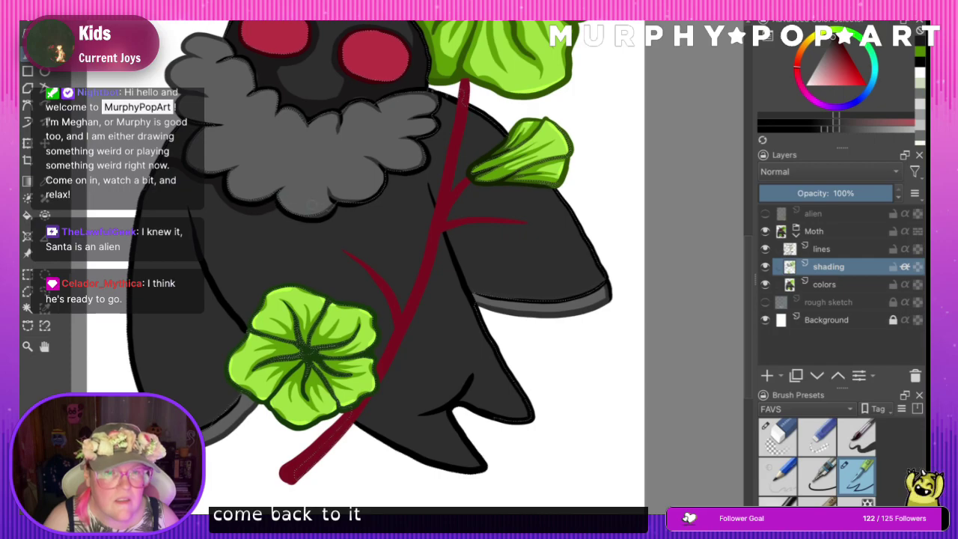
mouse_move(257, 213)
mouse_down()
mouse_move(313, 221)
mouse_move(347, 203)
mouse_move(371, 204)
mouse_move(342, 208)
mouse_move(378, 202)
mouse_move(395, 173)
mouse_move(359, 206)
mouse_move(426, 171)
mouse_move(423, 140)
mouse_move(431, 148)
mouse_move(423, 149)
mouse_move(440, 122)
mouse_move(464, 108)
mouse_move(439, 114)
mouse_up()
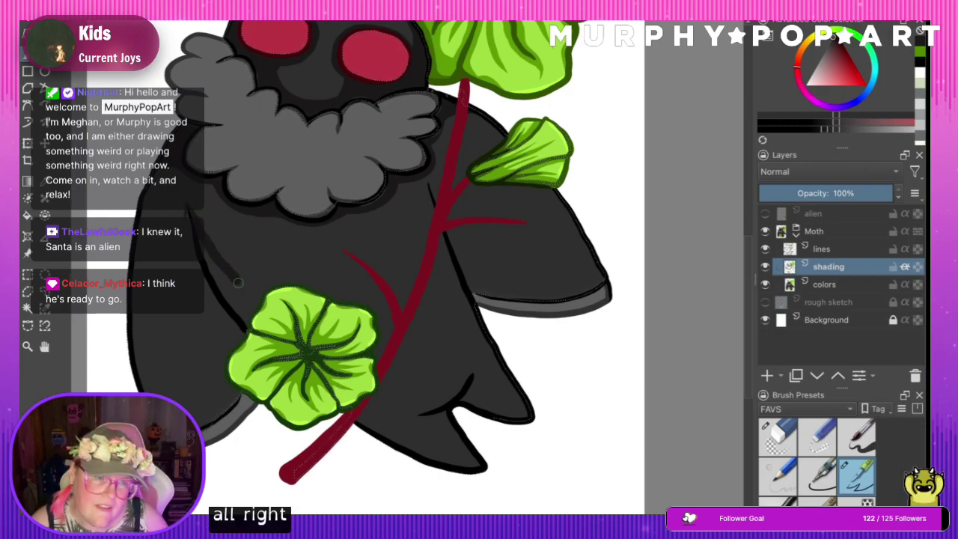
mouse_move(191, 219)
mouse_down()
mouse_move(217, 271)
mouse_move(252, 308)
mouse_up()
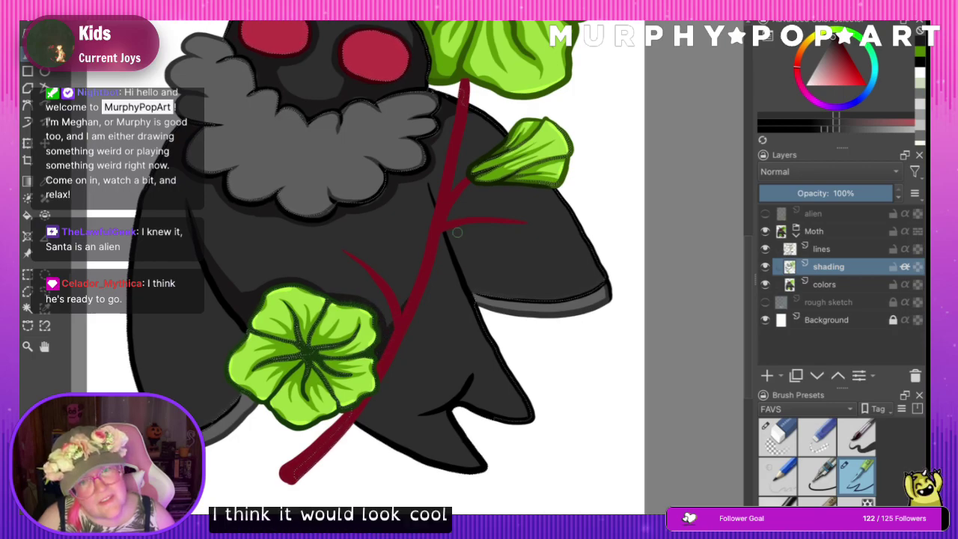
drag(436, 214, 406, 304)
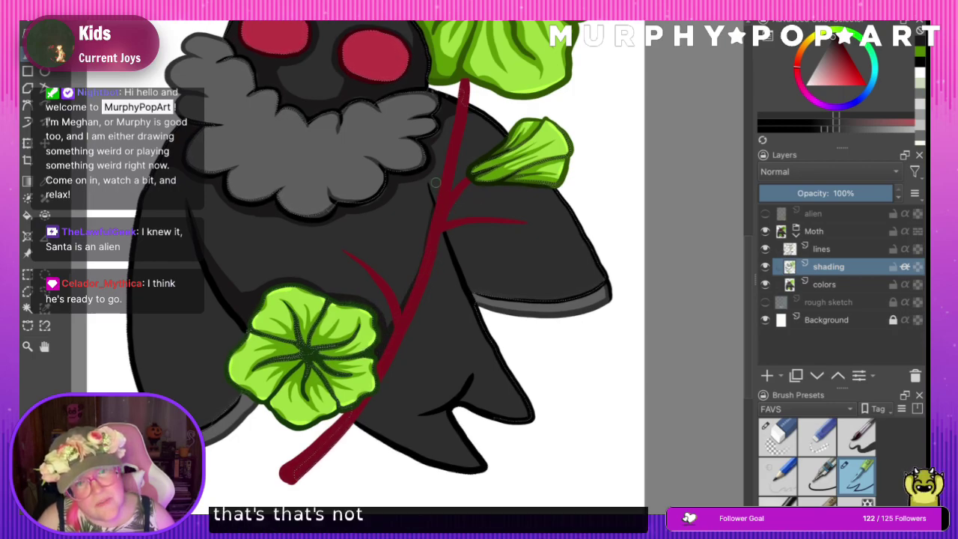
mouse_move(436, 183)
mouse_down()
mouse_move(429, 241)
mouse_move(404, 300)
mouse_up()
key(ctrl+z)
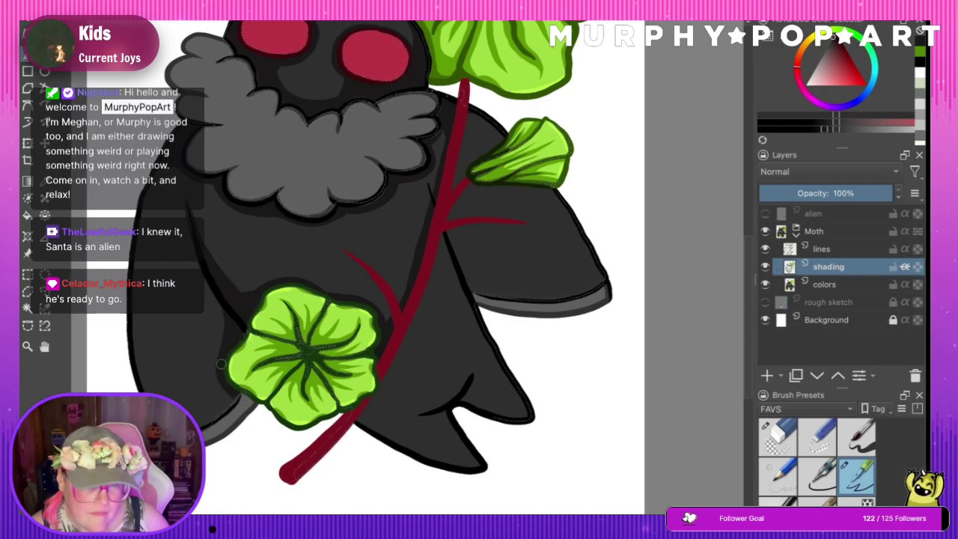
- Shade the moth's left wing beside the lower leaf, and the right wing and body along the red stem and its branch
mouse_move(221, 364)
mouse_down()
mouse_move(225, 402)
mouse_move(204, 425)
mouse_up()
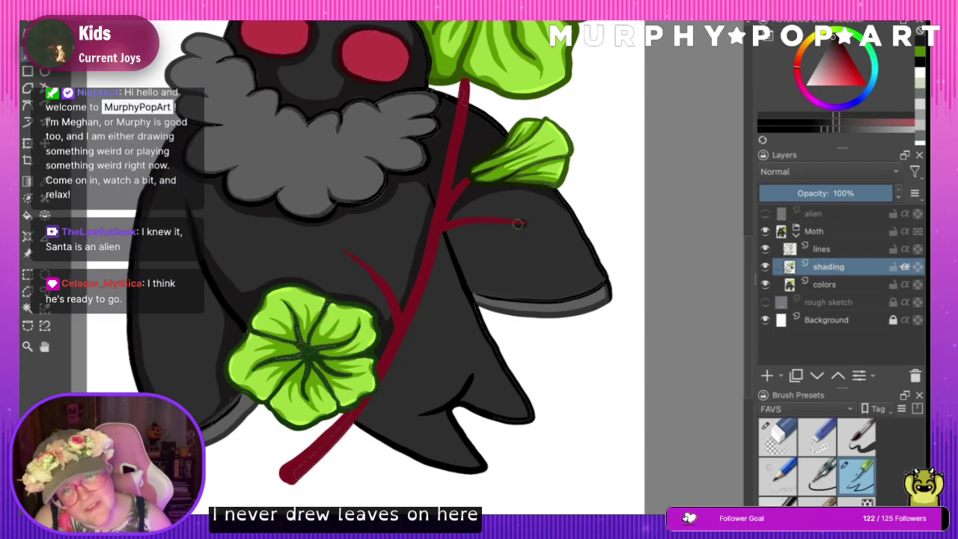
mouse_move(518, 224)
mouse_down()
mouse_move(445, 234)
mouse_move(379, 401)
mouse_up()
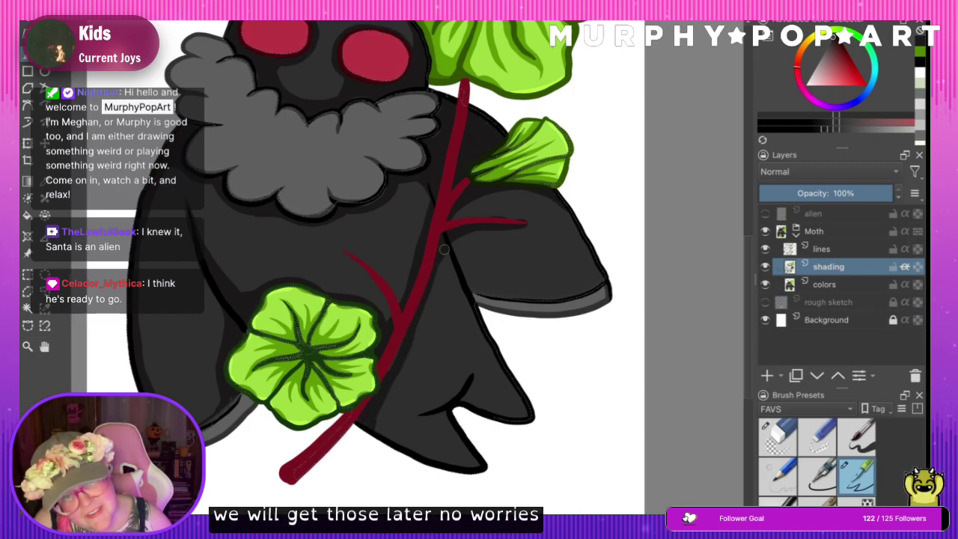
mouse_move(506, 222)
mouse_down()
mouse_move(536, 221)
mouse_move(447, 224)
mouse_up()
key(ctrl+z)
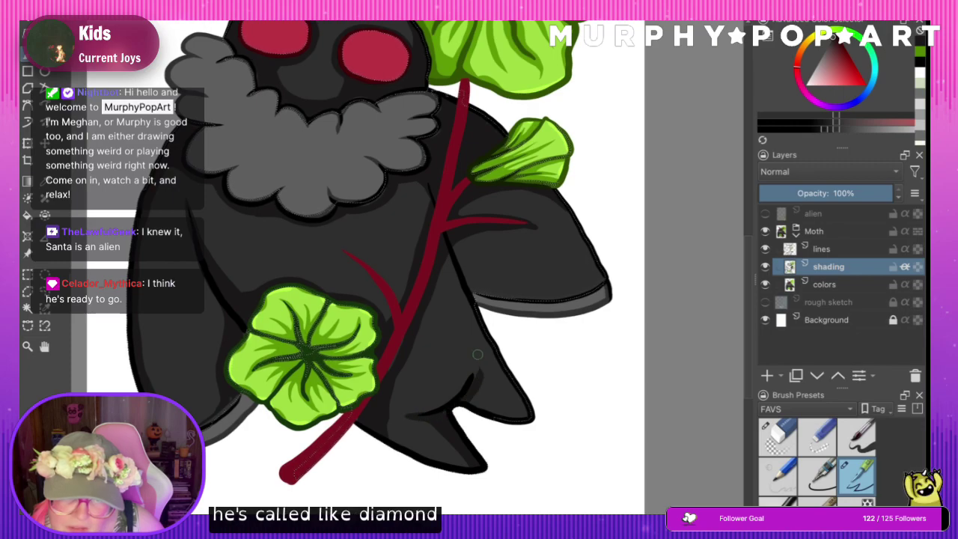
- Paint dark shading around the fold and points at the bottom of the moth's body
drag(442, 409, 413, 413)
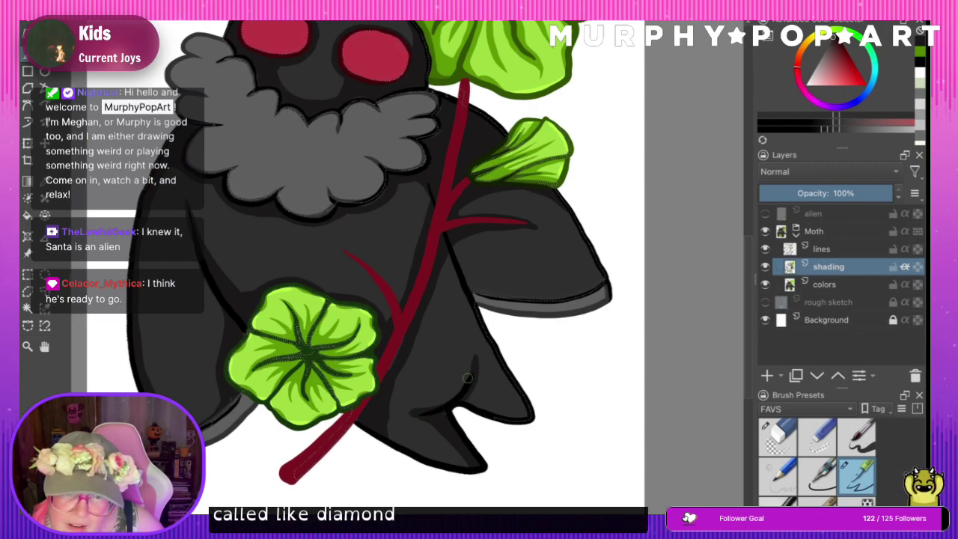
drag(466, 379, 550, 427)
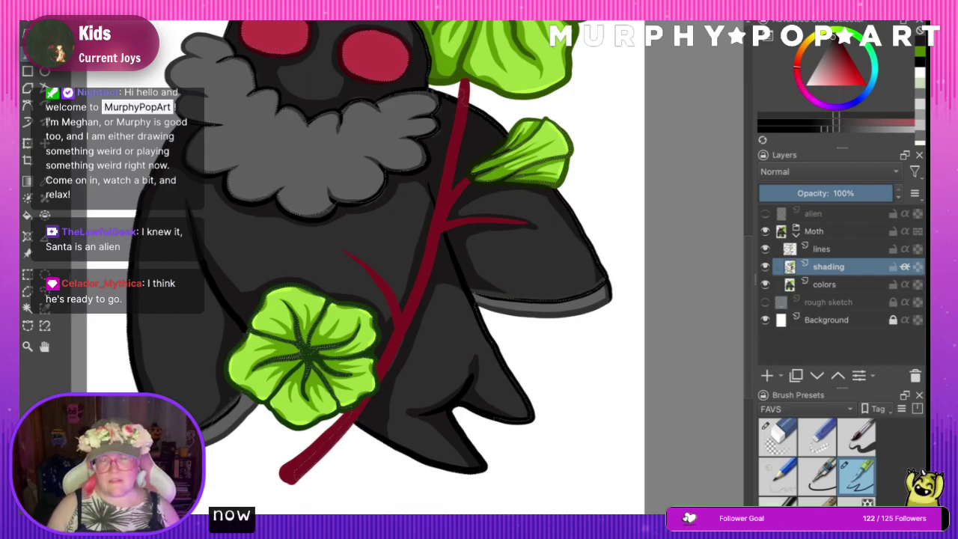
- Paint small dark flecks over the moth's left wing and the body beneath the fluffy collar
mouse_move(750, 367)
mouse_down()
mouse_move(752, 333)
mouse_move(743, 362)
mouse_up()
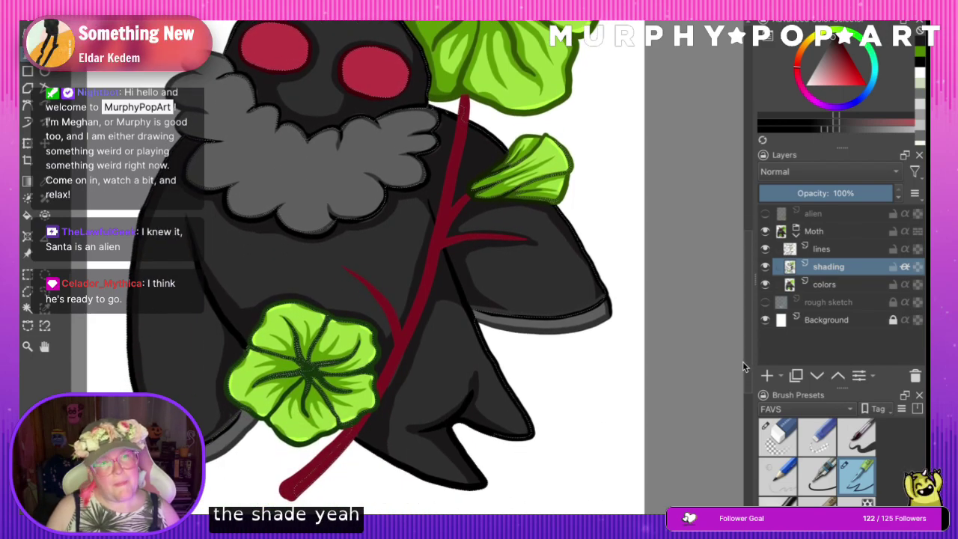
scroll(742, 361, down, 1)
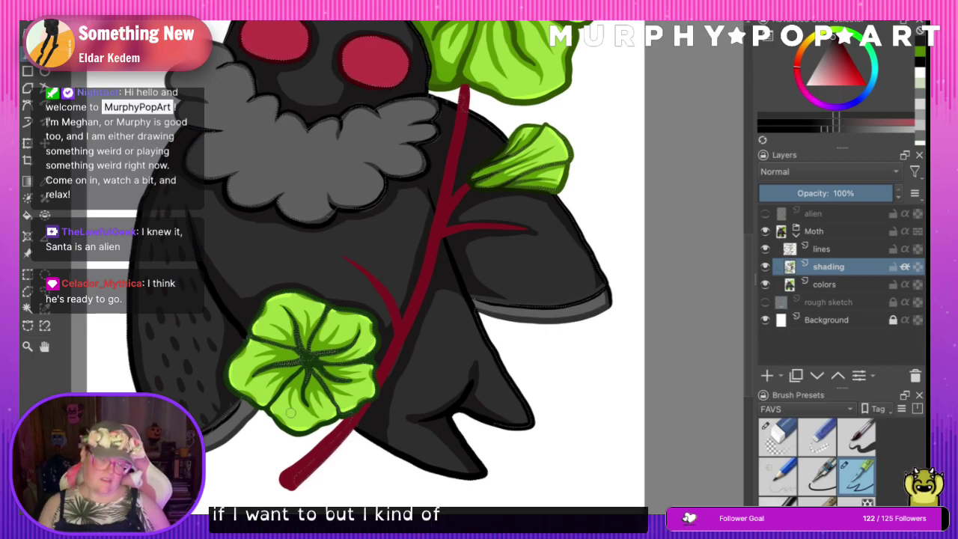
key(2)
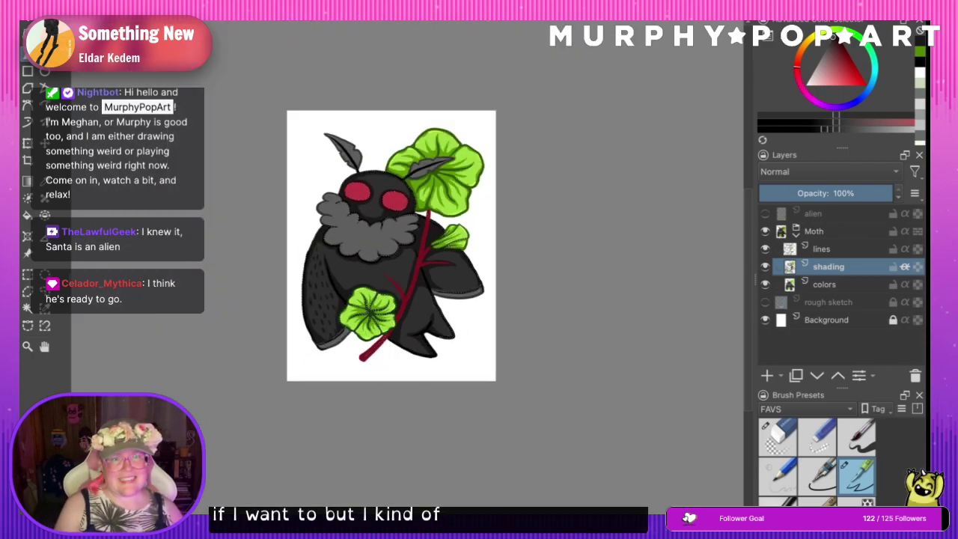
scroll(300, 402, up, 5)
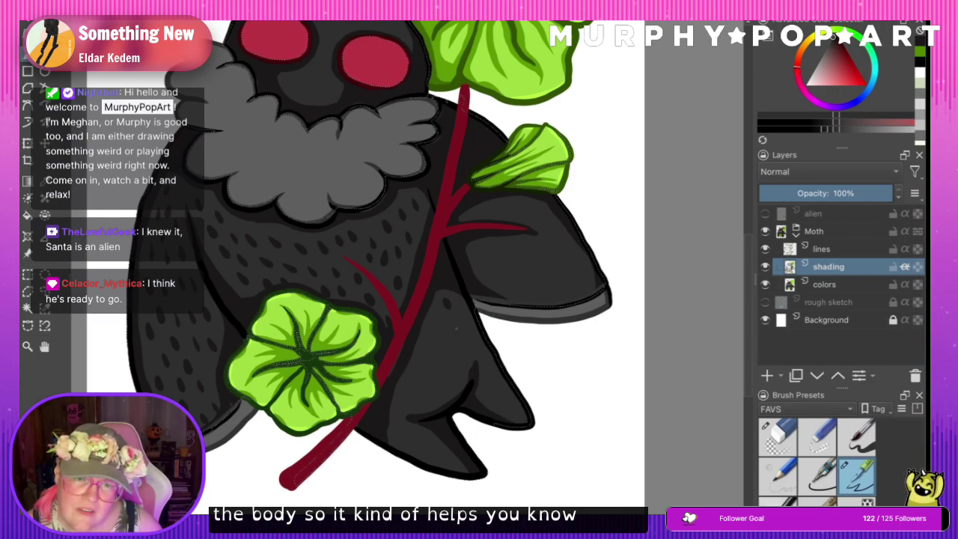
- Paint small dark flecks over the lower body beside the red stem, the bottom points and the right wing
drag(443, 314, 420, 364)
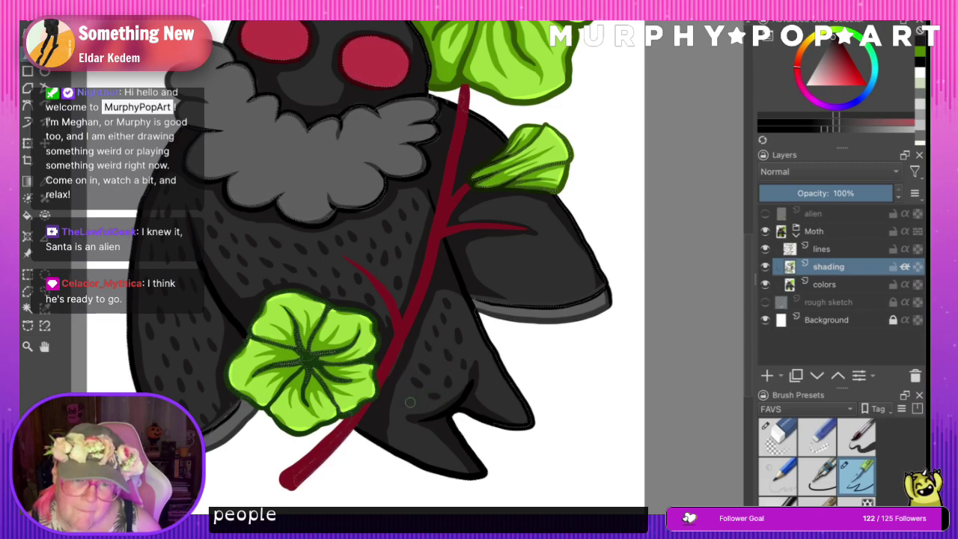
drag(402, 421, 409, 437)
drag(411, 440, 421, 437)
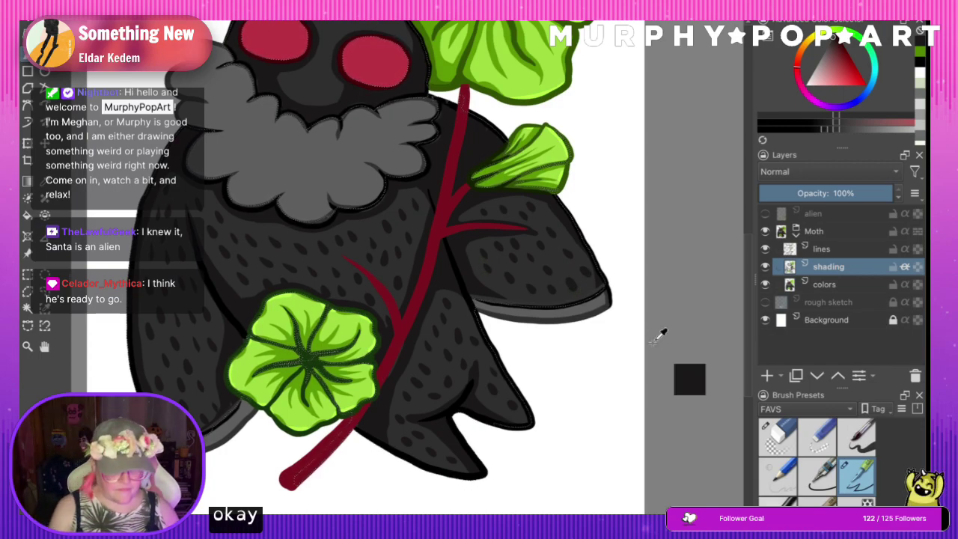
key(ctrl+minus)
key(ctrl+minus)
key(ctrl+minus)
key(ctrl+plus)
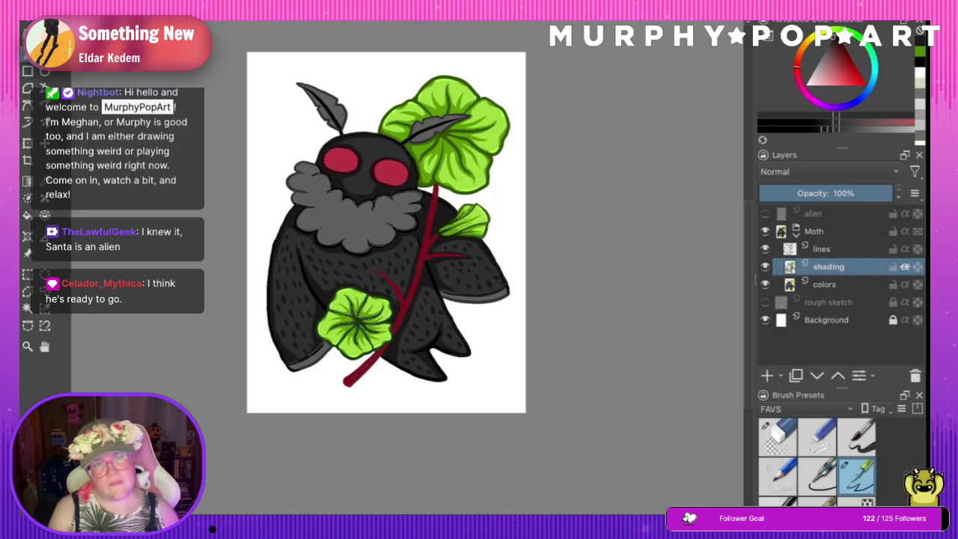
- Paint small dark flecks down the middle of the moth's face between the red eyes
key(ctrl+plus)
key(ctrl+plus)
key(ctrl+plus)
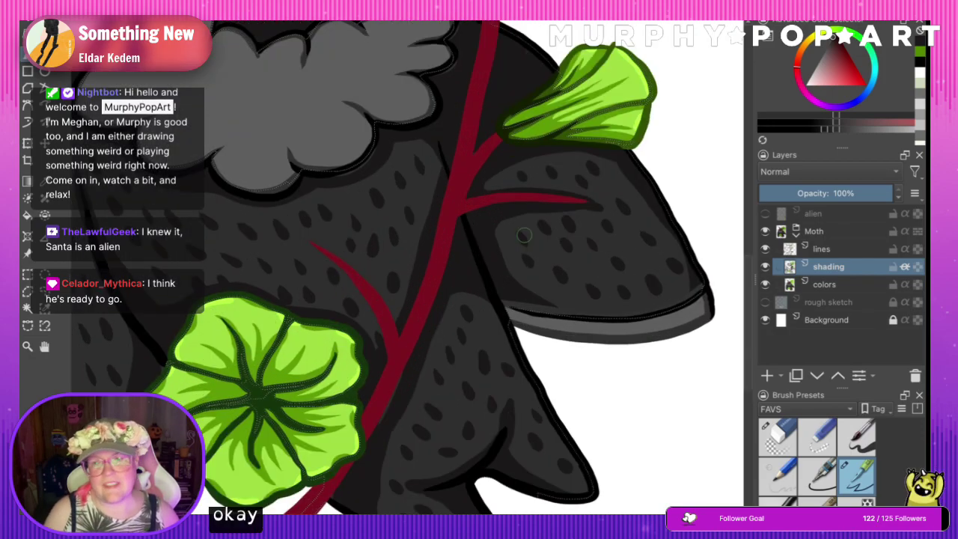
scroll(524, 236, up, 10)
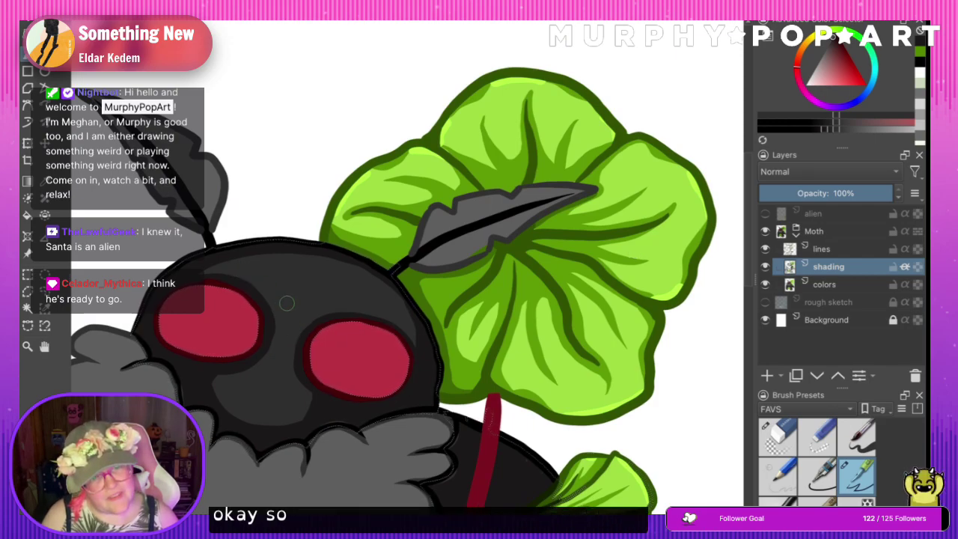
drag(302, 306, 301, 313)
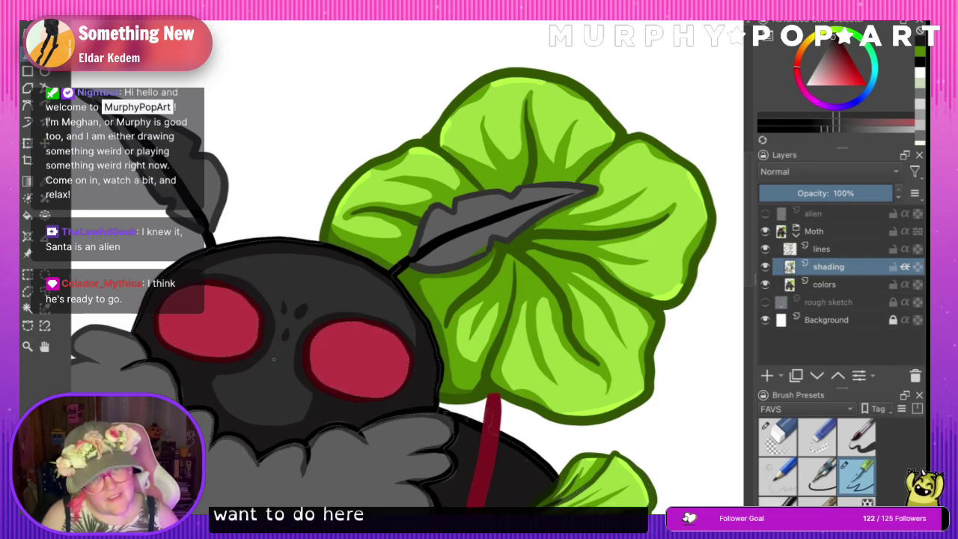
click(271, 365)
click(250, 381)
click(273, 372)
click(281, 378)
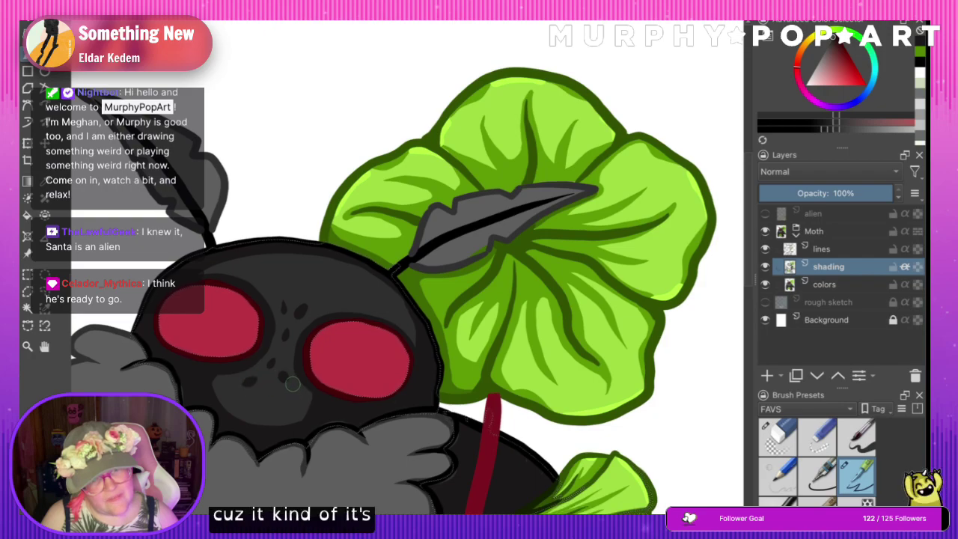
- Fill the lighter muzzle patch and the forehead above the eyes with small dark flecks
click(300, 400)
click(225, 384)
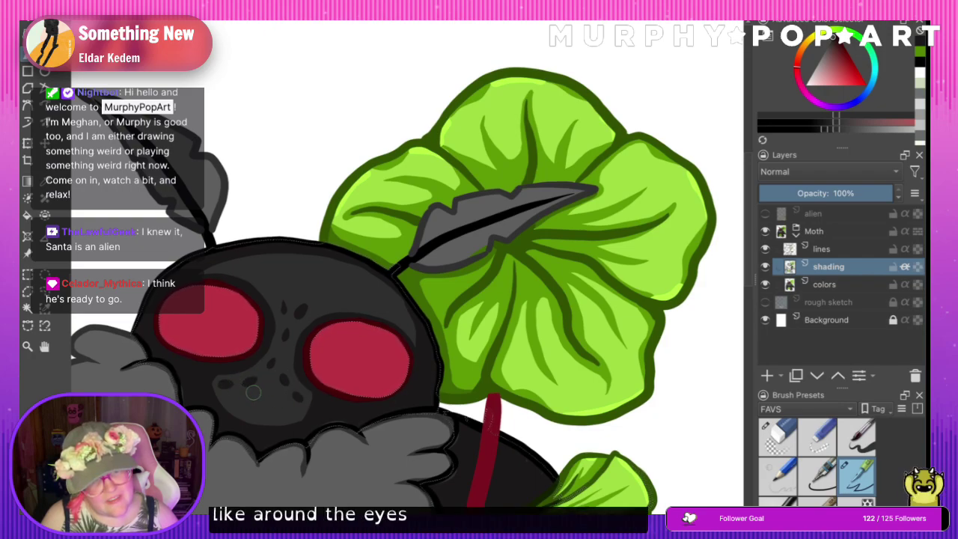
click(261, 394)
click(278, 395)
click(245, 405)
click(283, 416)
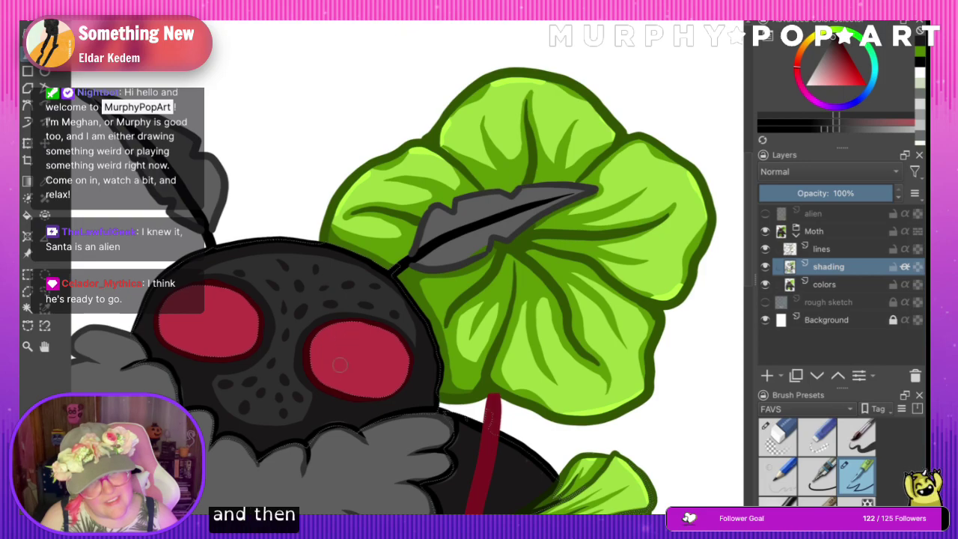
key(ctrl)
key(ctrl+minus)
key(ctrl+minus)
key(ctrl+minus)
key(ctrl+minus)
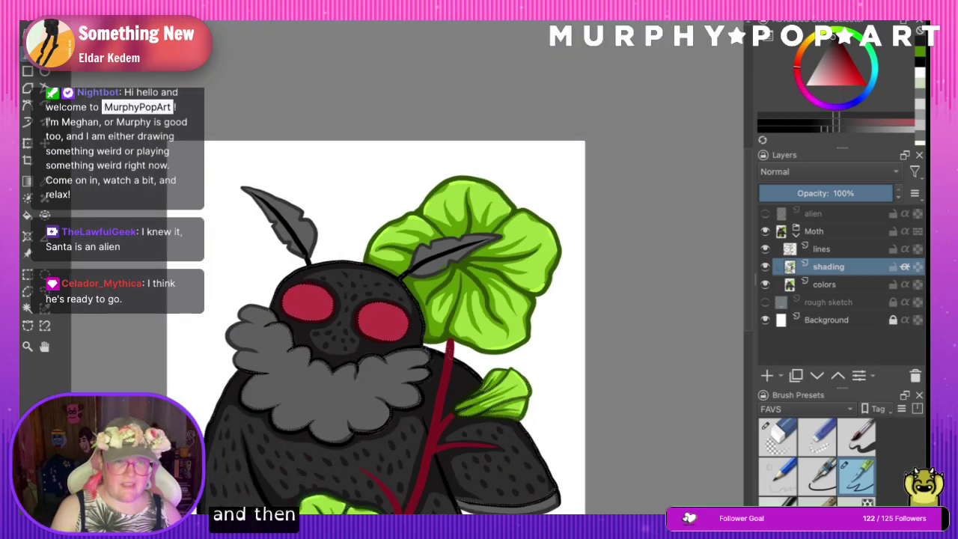
key(ctrl+plus)
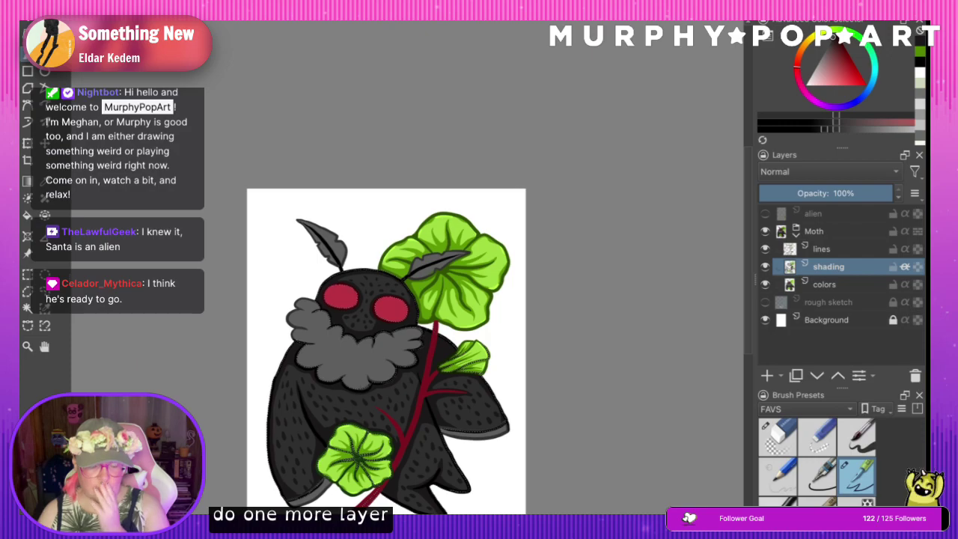
- Sample a color from the artwork and add a new paint layer directly above the shading layer
key(ctrl+plus)
key(ctrl+plus)
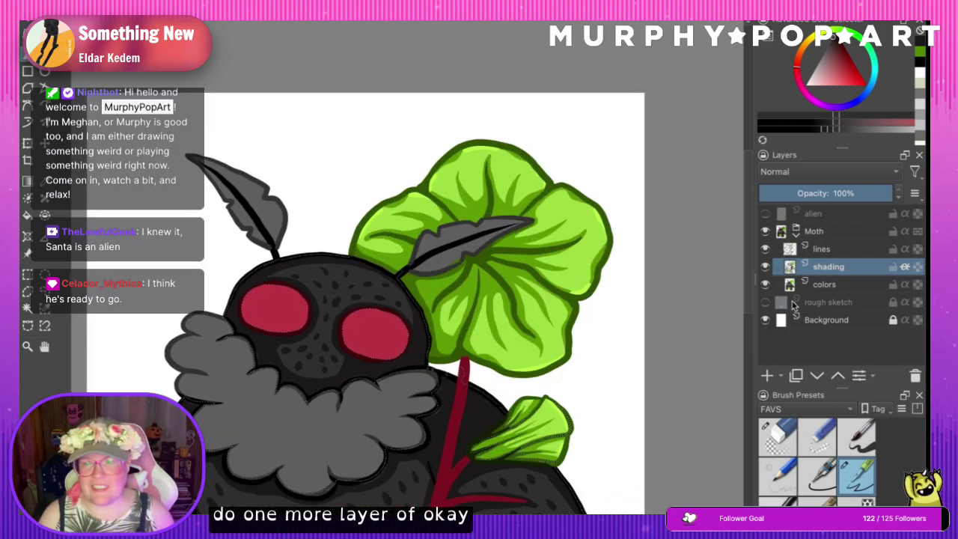
drag(750, 308, 752, 390)
click(44, 182)
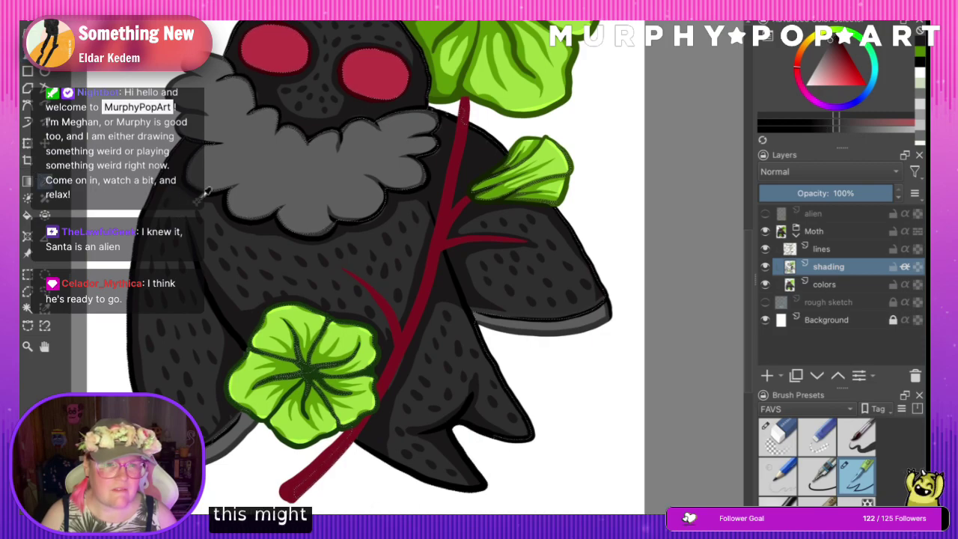
click(766, 377)
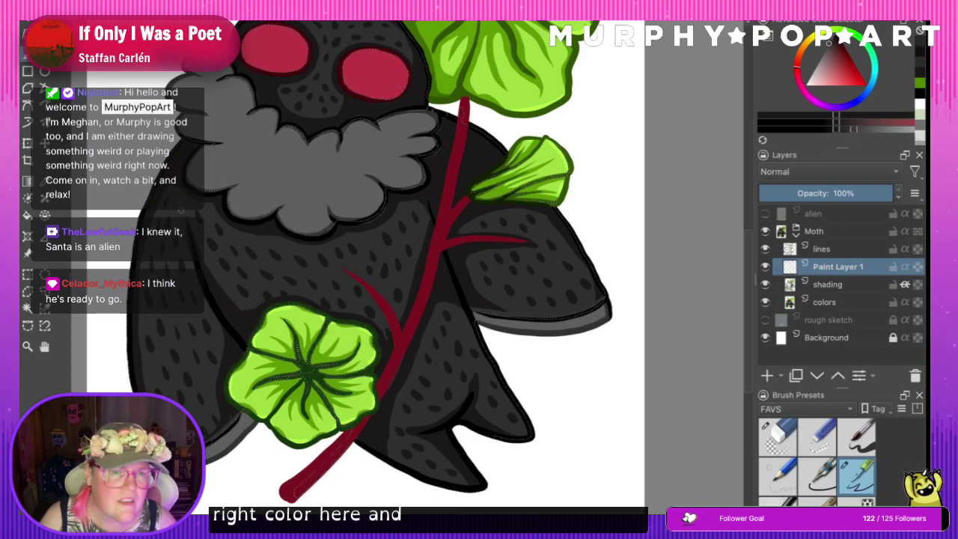
- Paint lighter grey flecks on the left wing and lower the new layer's opacity to 43%
drag(181, 210, 174, 326)
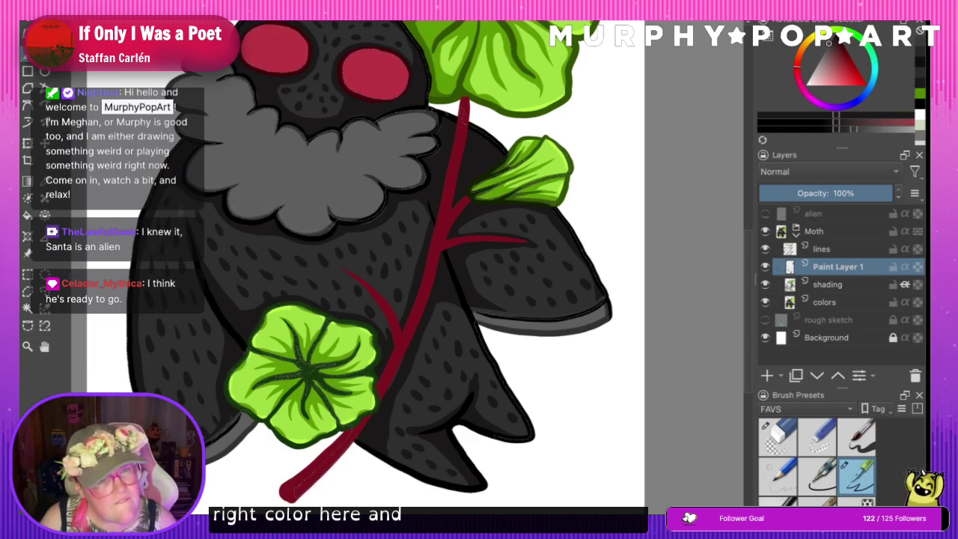
drag(856, 130, 872, 128)
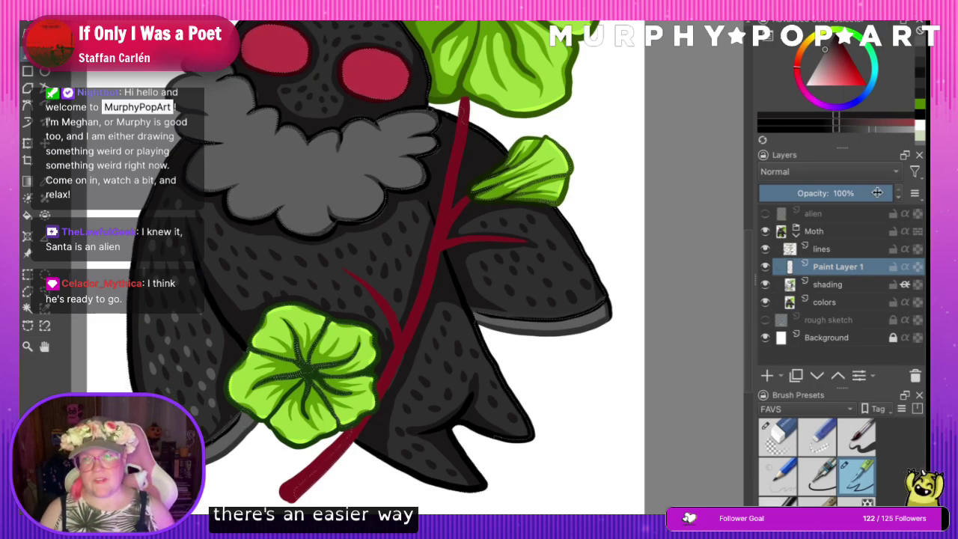
mouse_move(878, 193)
mouse_down()
mouse_move(810, 192)
mouse_move(819, 192)
mouse_up()
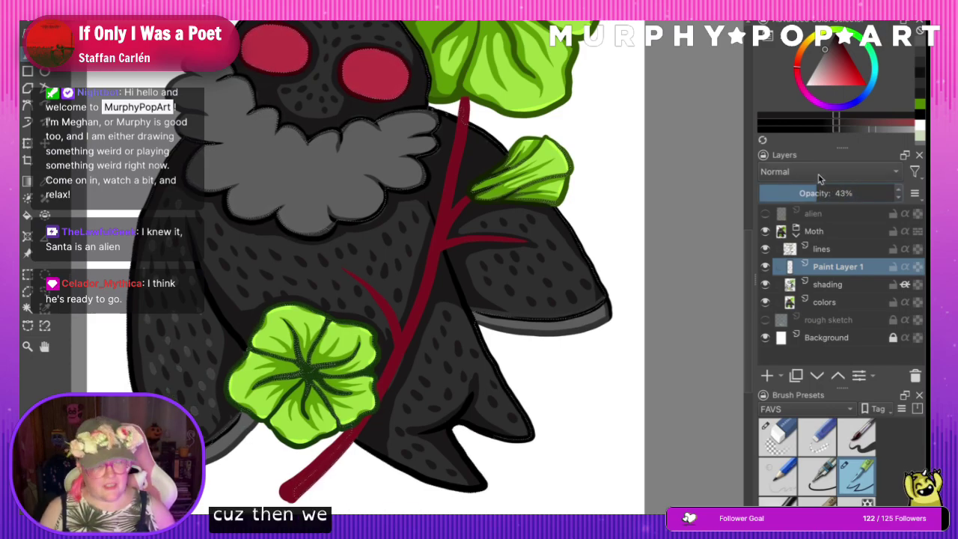
- Add lighter grey flecks among the dark ones across the body, bottom points and right wing
key(ctrl+minus)
key(ctrl+minus)
key(plus)
key(plus)
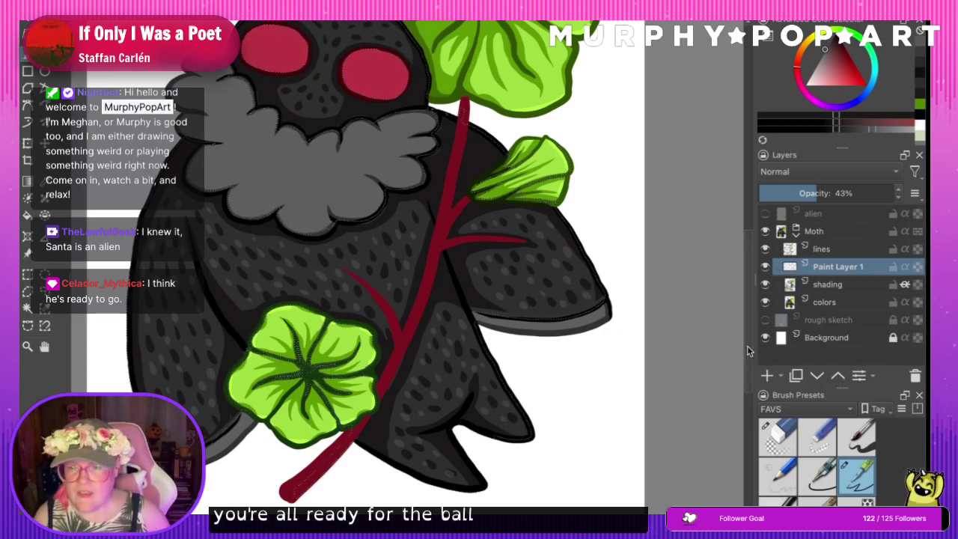
- Add lighter grey flecks to the moth's forehead, face and muzzle
drag(753, 332, 738, 290)
scroll(739, 294, up, 1)
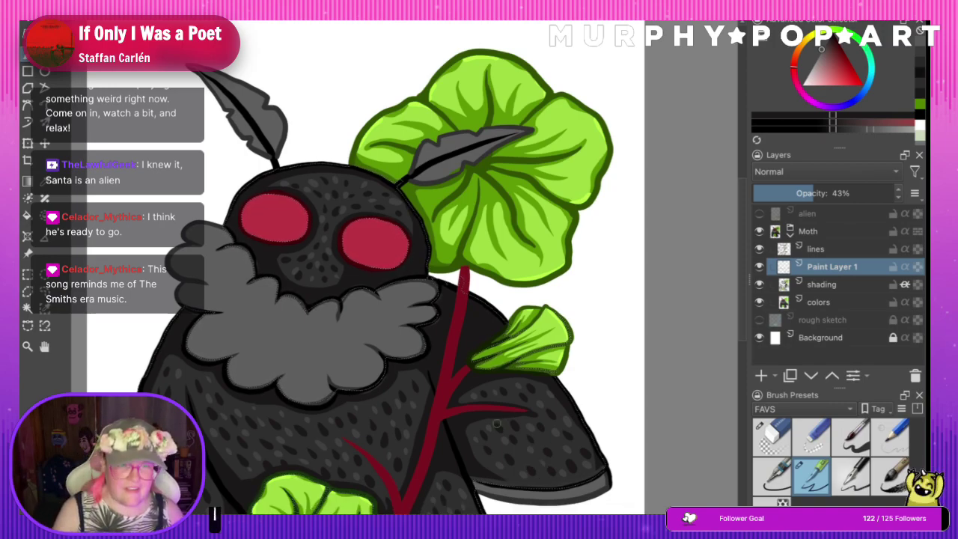
key(minus)
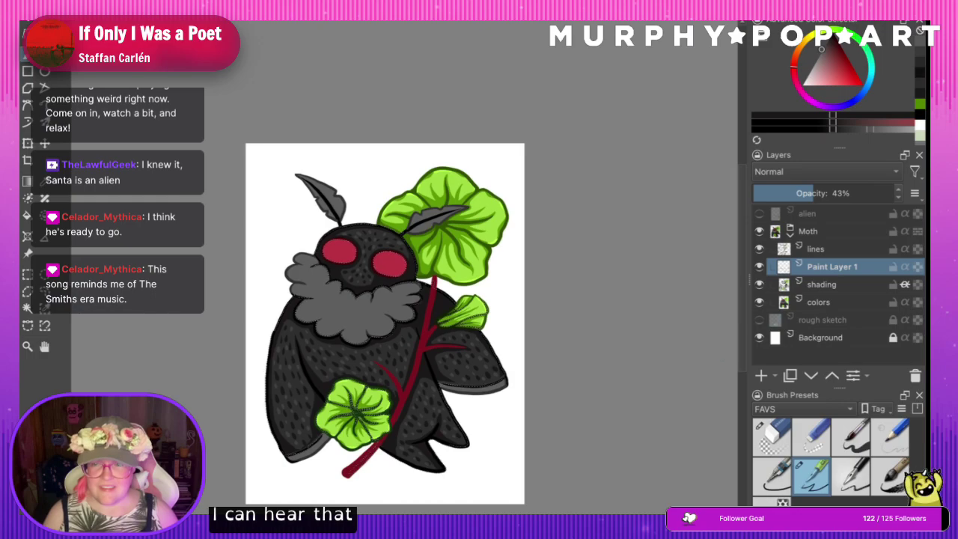
scroll(733, 367, down, 2)
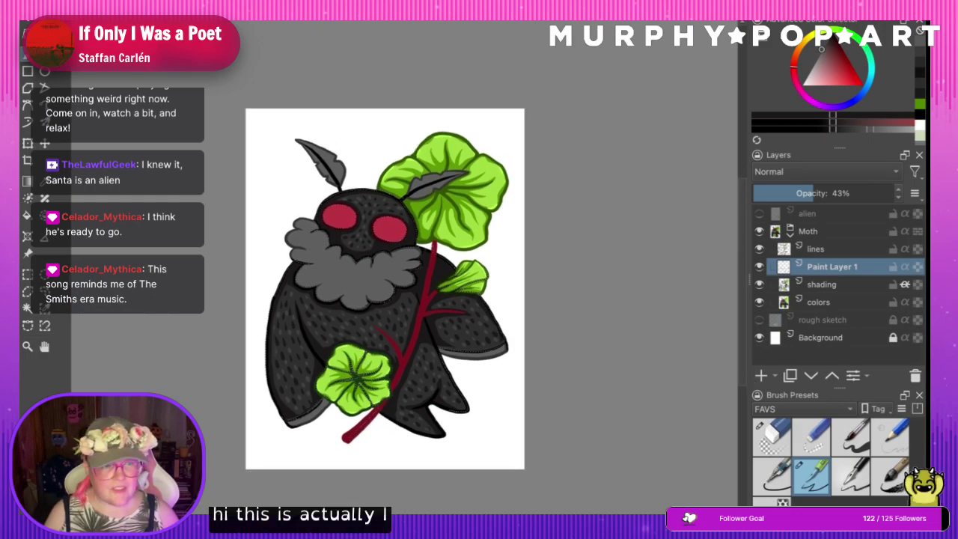
- Select the grey area of the fluffy collar from the colors layer
click(28, 346)
click(408, 259)
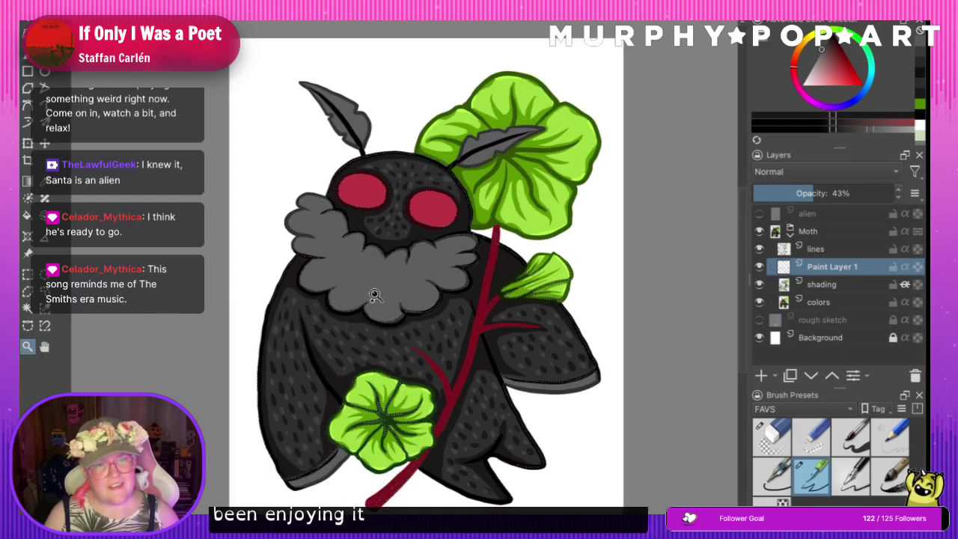
click(405, 249)
click(343, 301)
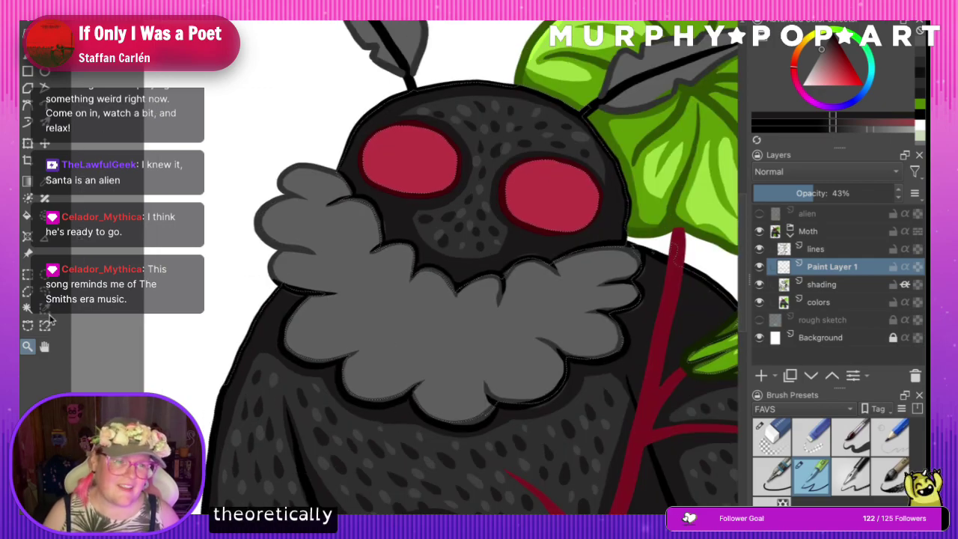
click(31, 308)
scroll(563, 286, right, 3)
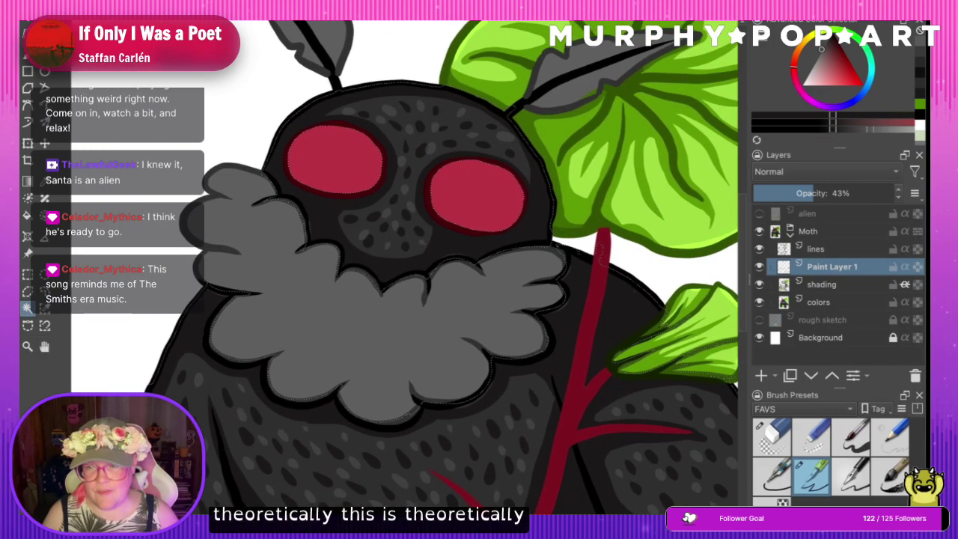
click(834, 284)
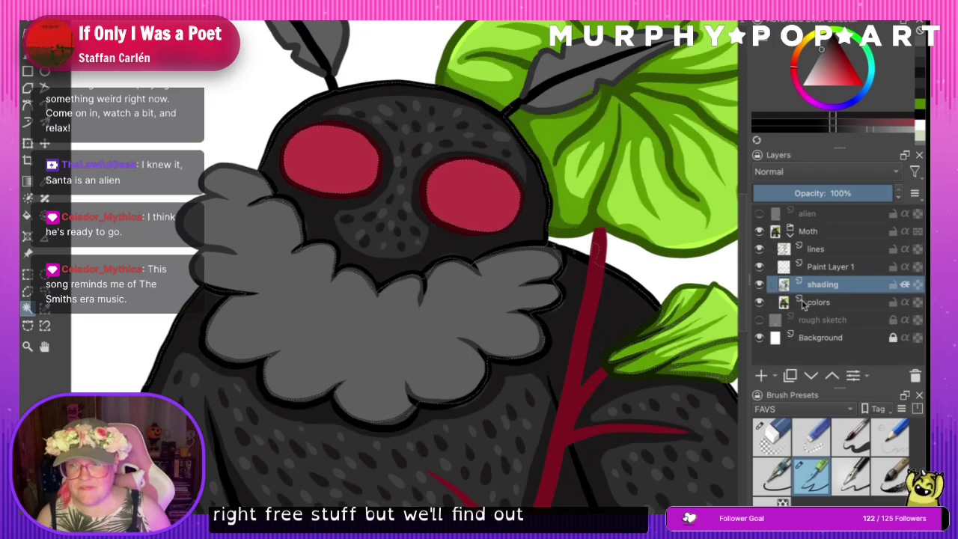
click(824, 302)
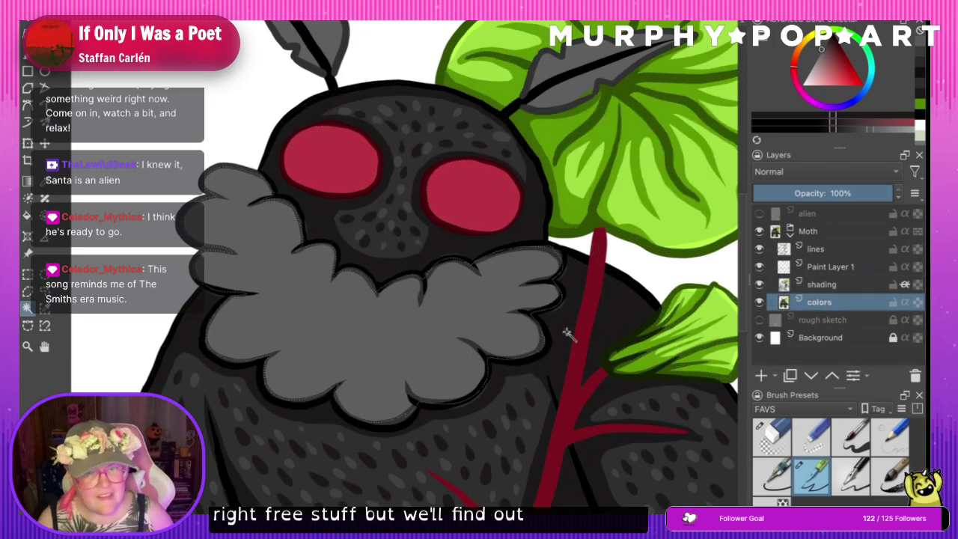
- Shade the lobes of the fluffy collar with a darker grey on the shading layer, following their scalloped edges
click(810, 285)
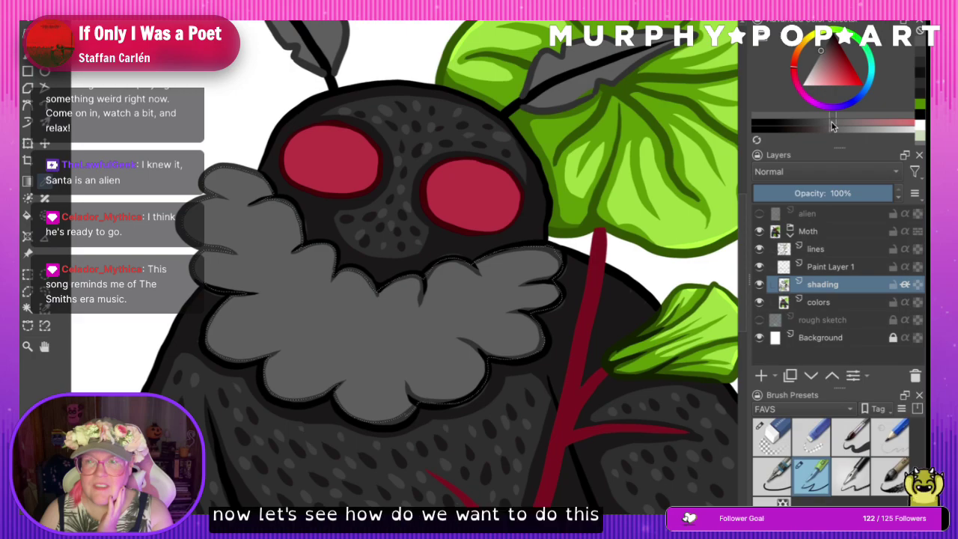
drag(827, 123, 819, 122)
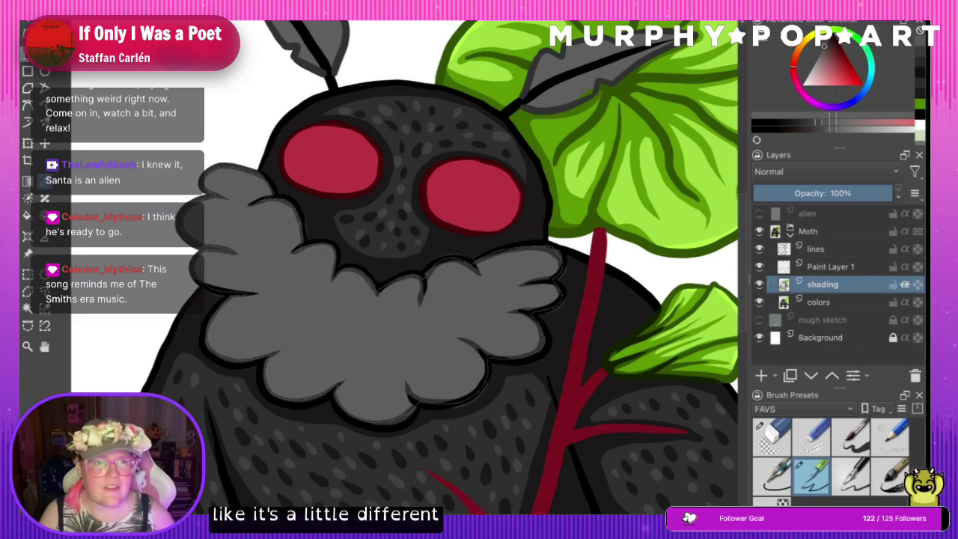
click(26, 54)
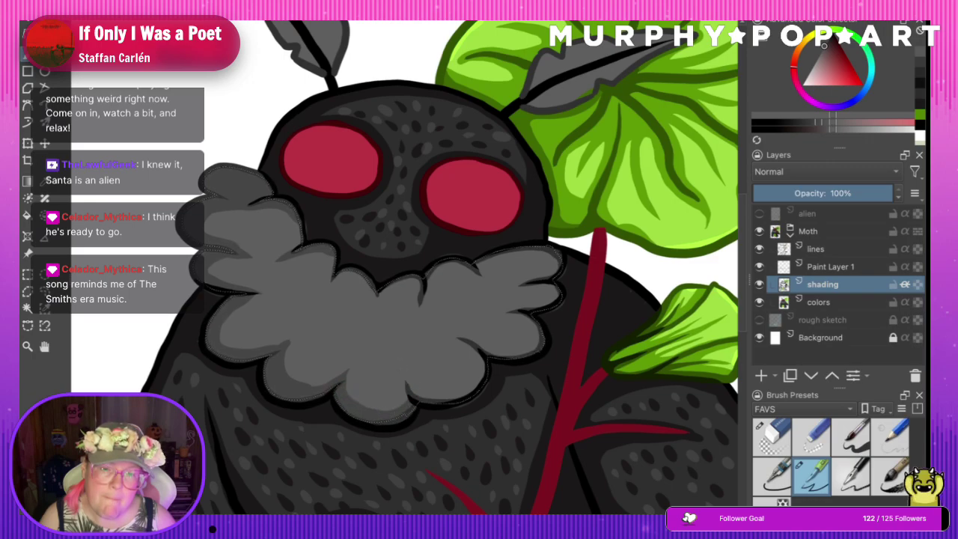
mouse_move(403, 372)
mouse_down()
mouse_move(429, 400)
mouse_move(468, 390)
mouse_move(478, 365)
mouse_move(460, 340)
mouse_up()
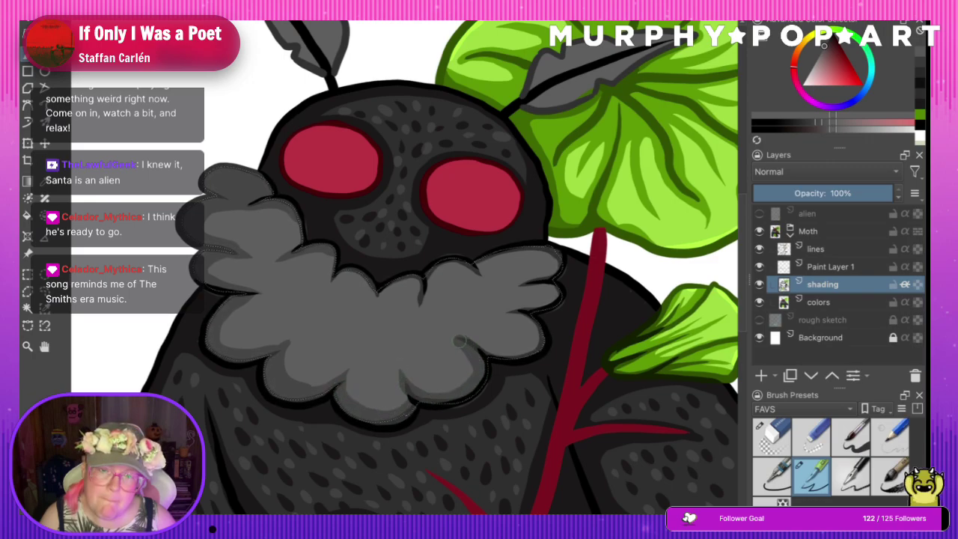
drag(398, 359, 422, 405)
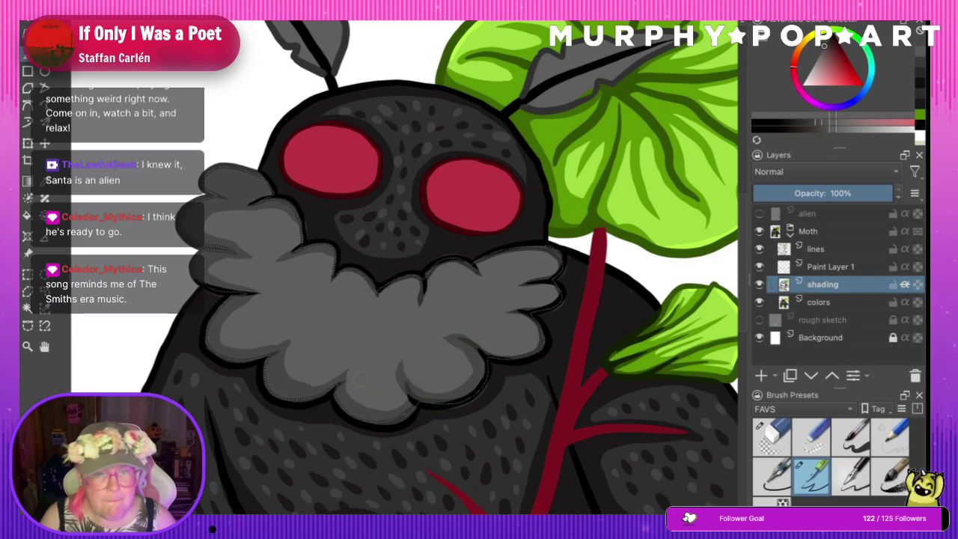
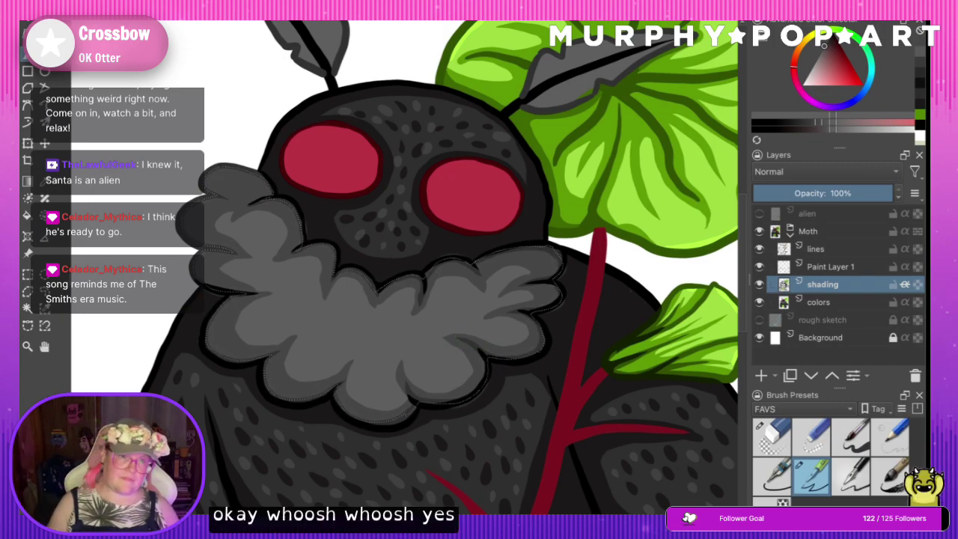
- Paint small dark grey curls across the inside of the collar to give it a fluffy texture
key(minus)
key(minus)
key(minus)
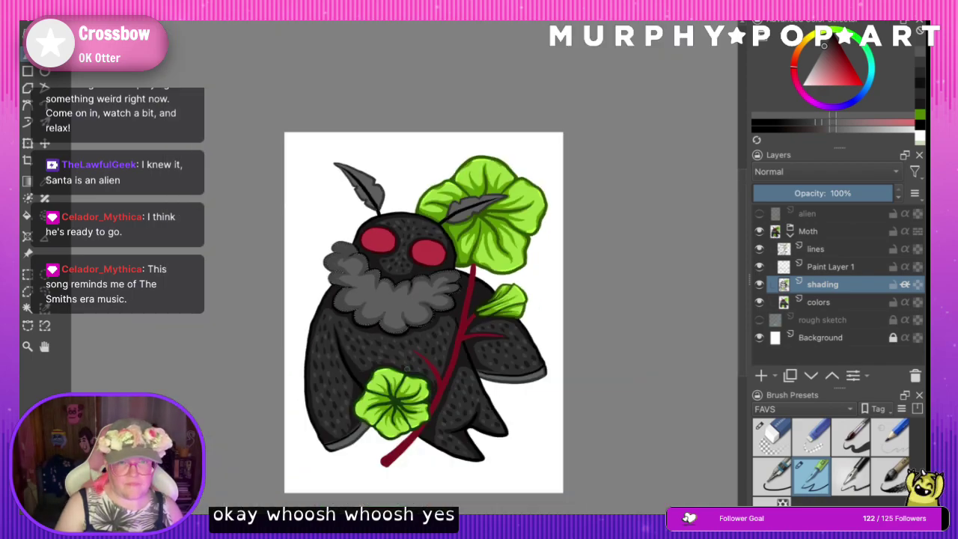
key(plus)
key(plus)
key(plus)
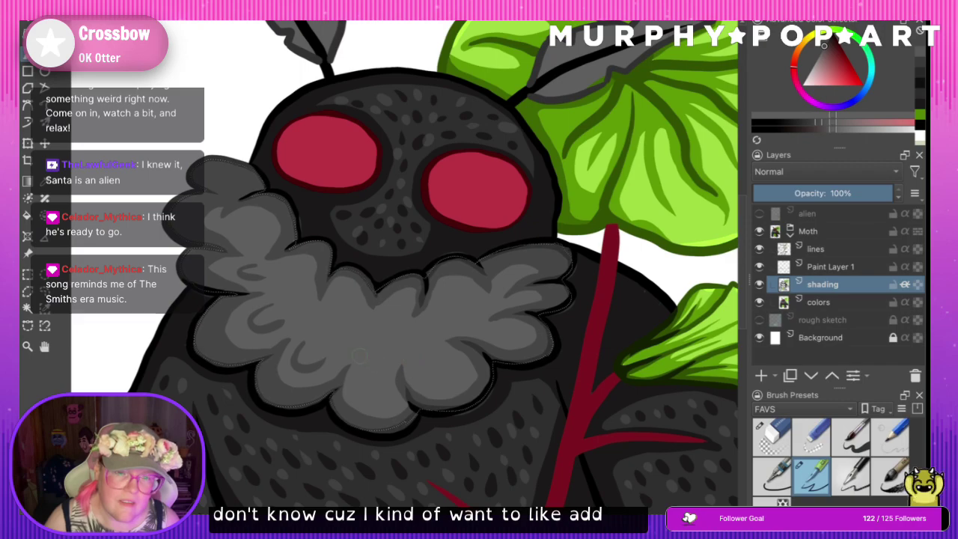
mouse_move(358, 365)
mouse_down()
mouse_move(416, 368)
mouse_move(426, 354)
mouse_up()
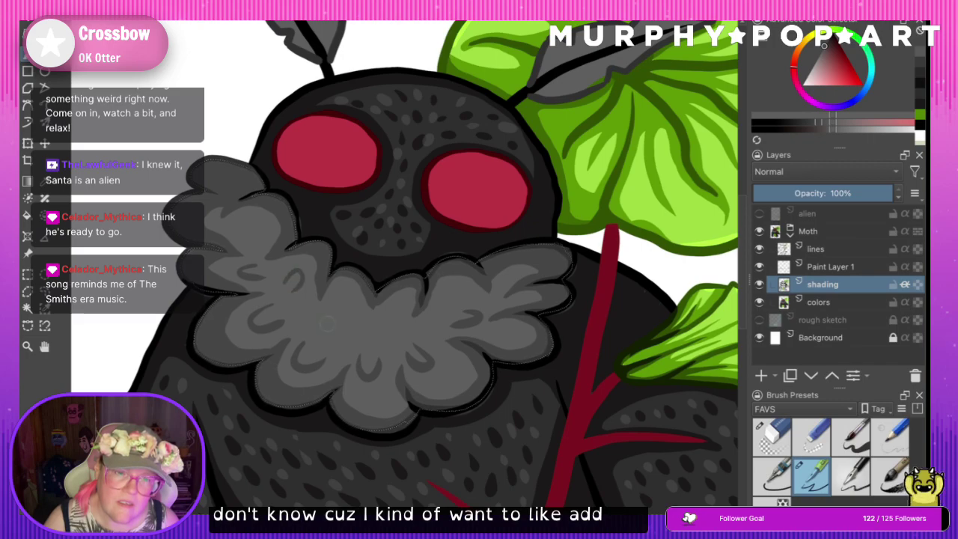
drag(385, 331, 392, 338)
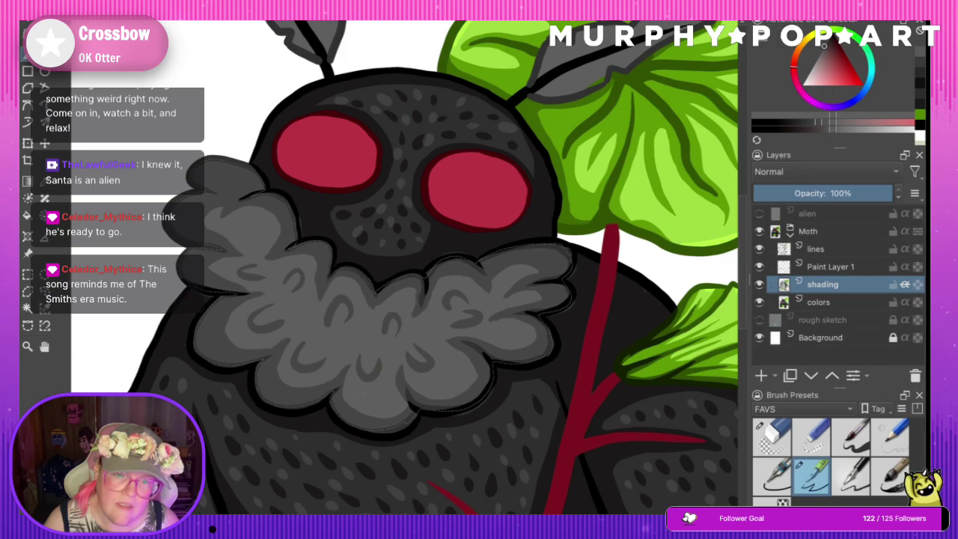
drag(362, 396, 381, 396)
drag(433, 383, 450, 368)
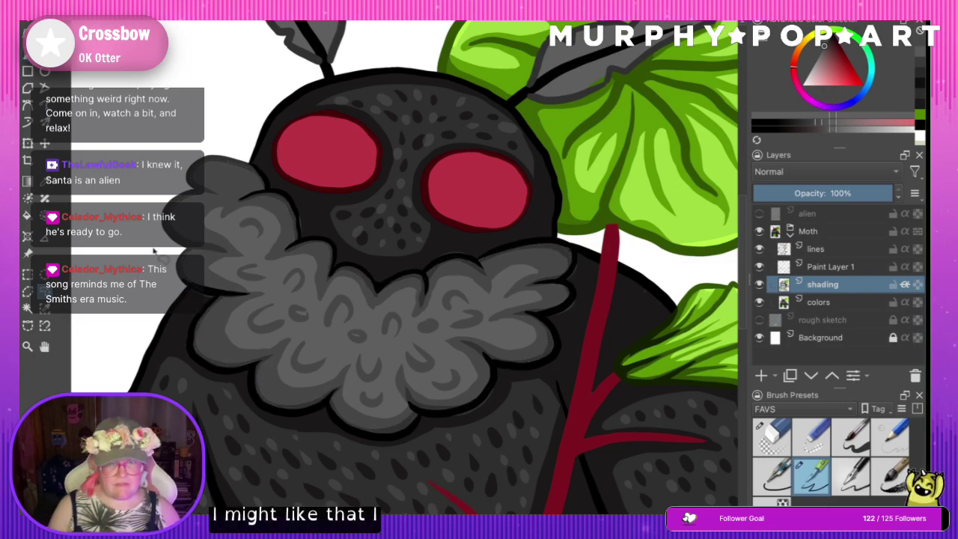
- Examine the shaded collar against the whole illustration and up close
key(ctrl+minus)
key(ctrl+minus)
key(ctrl+minus)
key(ctrl+minus)
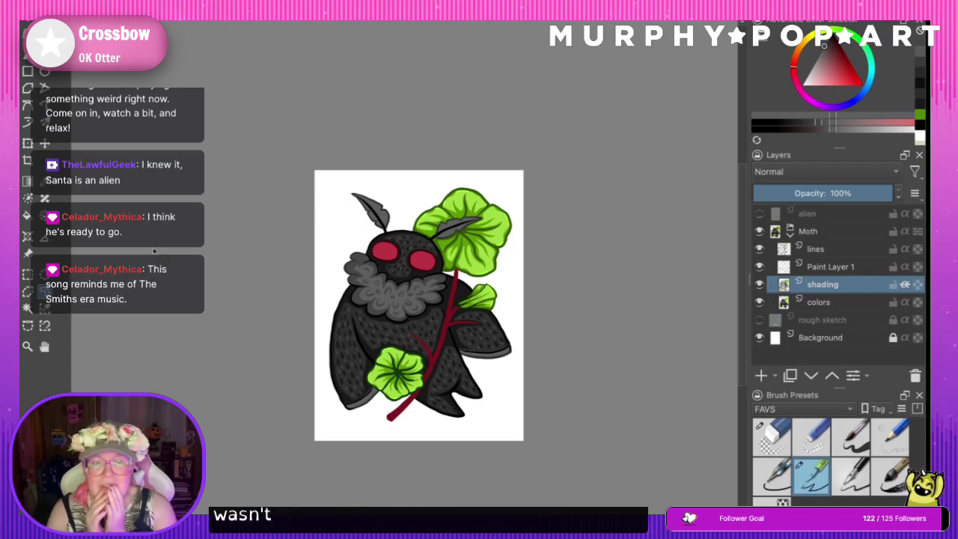
key(ctrl+plus)
key(ctrl+plus)
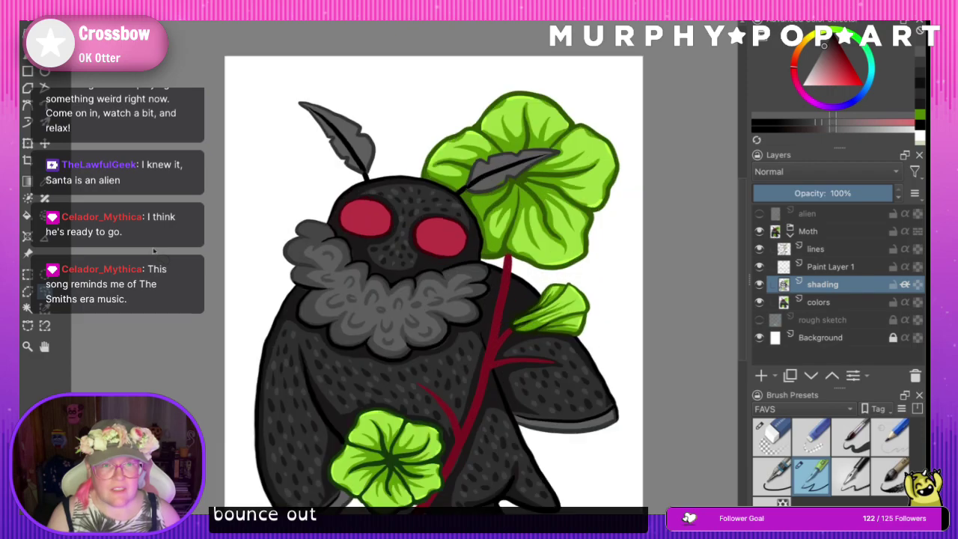
key(ctrl+plus)
key(ctrl+plus)
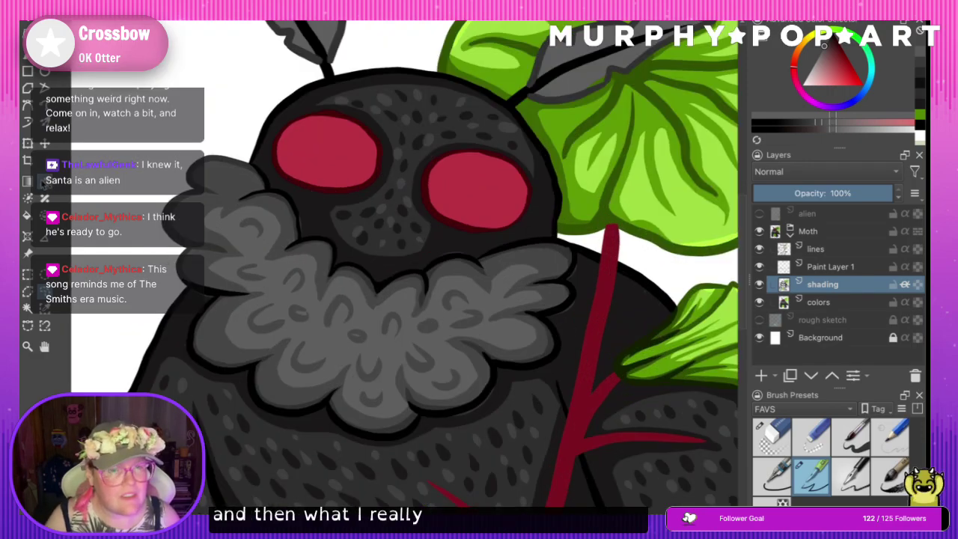
- Choose a lighter grey and add highlight dots and short curved strokes to the curls on the collar's left half
click(855, 130)
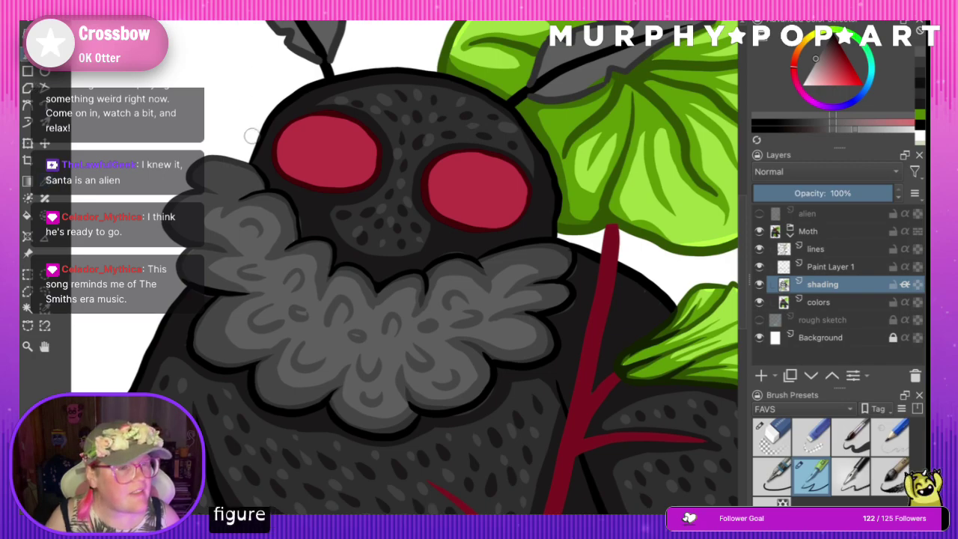
drag(293, 284, 297, 277)
click(261, 319)
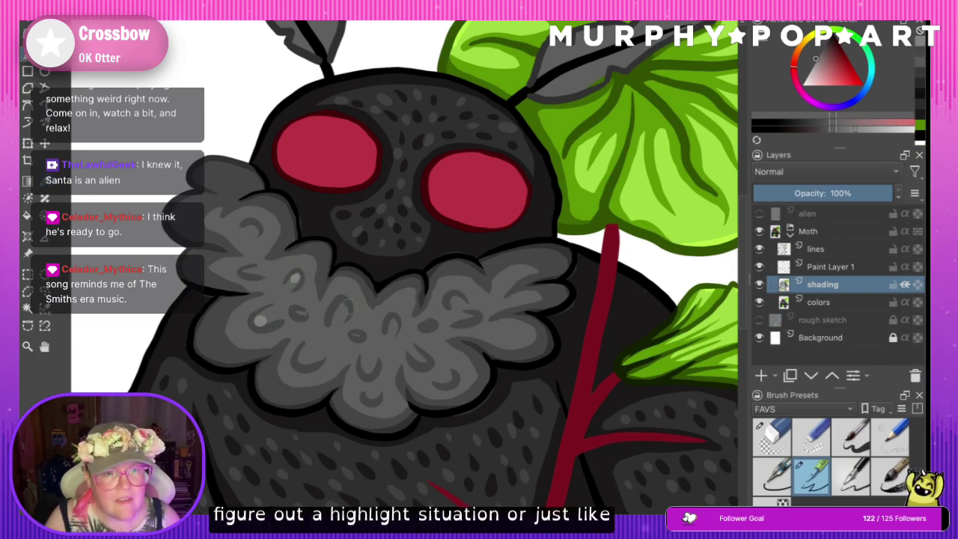
click(344, 309)
mouse_move(250, 208)
mouse_down()
mouse_move(272, 211)
mouse_move(281, 233)
mouse_up()
drag(212, 269, 231, 279)
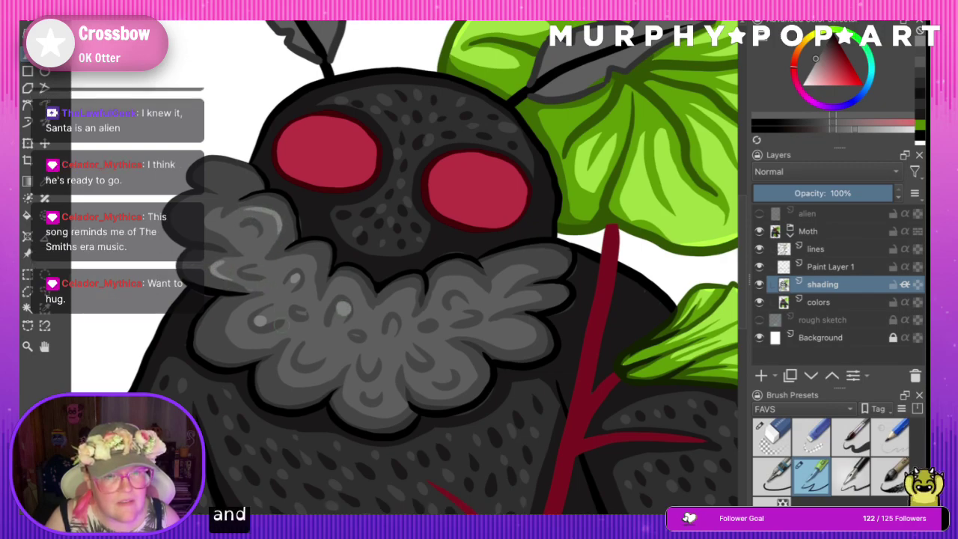
mouse_move(239, 313)
mouse_down()
mouse_move(228, 324)
mouse_move(253, 345)
mouse_up()
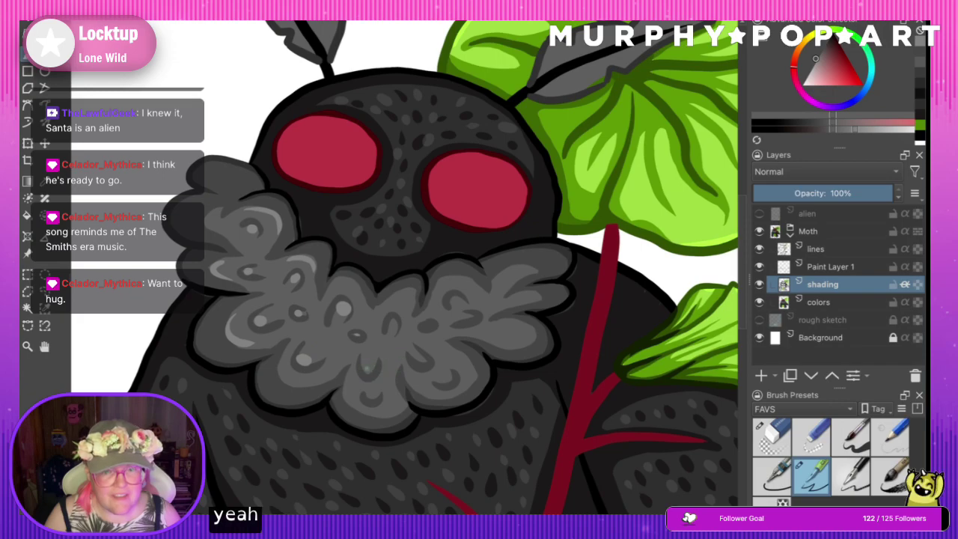
- Add light grey highlight dots inside the curls along the collar's lower middle and right half
drag(367, 366, 374, 396)
drag(393, 321, 394, 323)
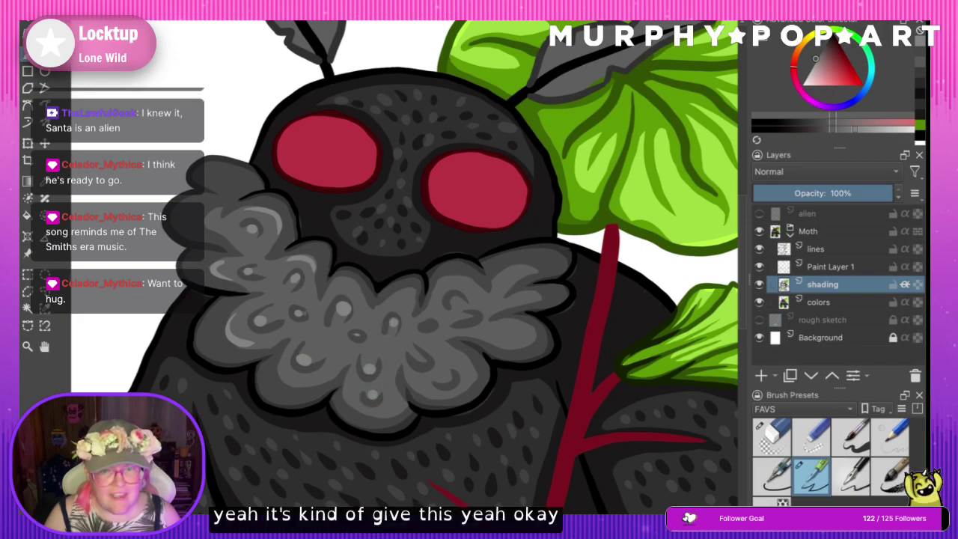
drag(421, 356, 421, 358)
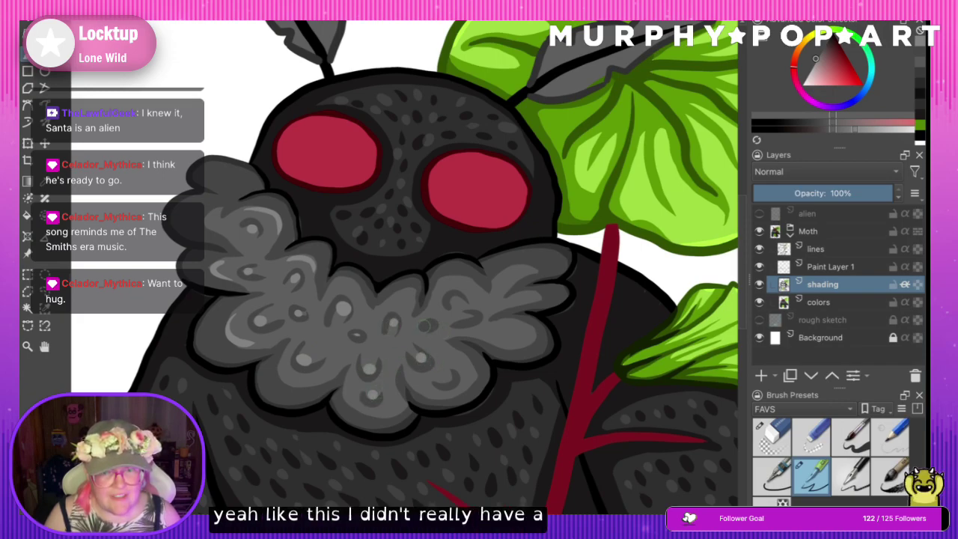
drag(428, 327, 433, 324)
drag(445, 380, 449, 377)
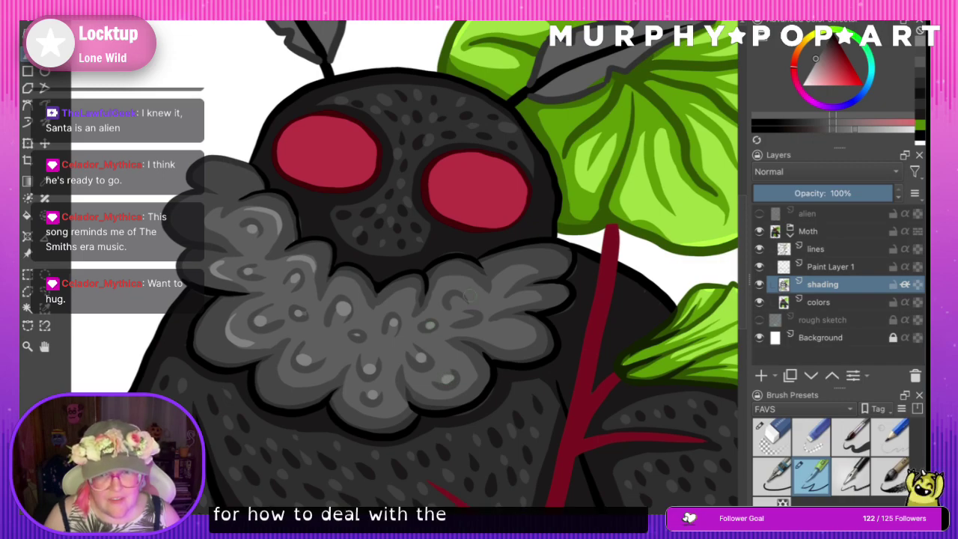
click(456, 298)
click(468, 314)
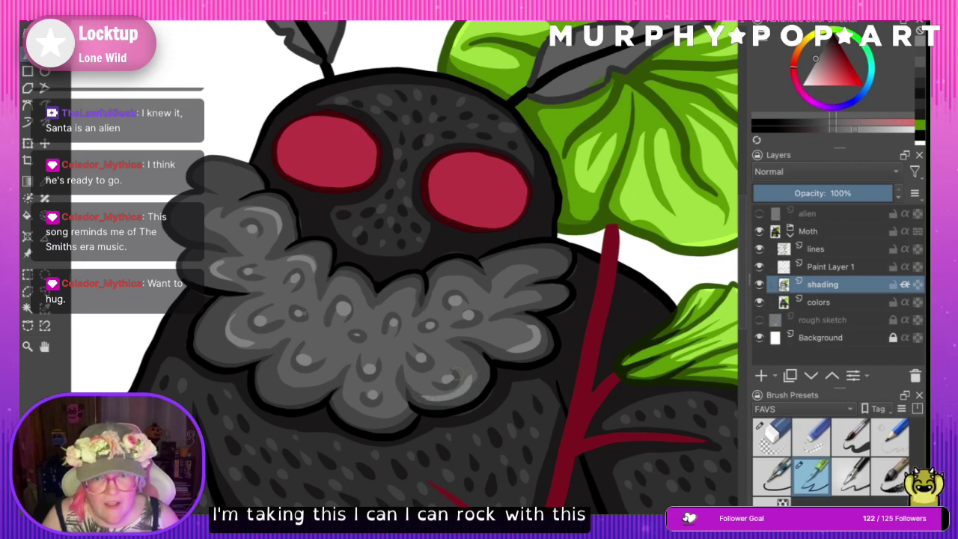
- Redo the lower-right lobe's highlight and paint curved light grey highlights along the collar's bottom and upper lobes
key(ctrl+z)
drag(438, 397, 475, 375)
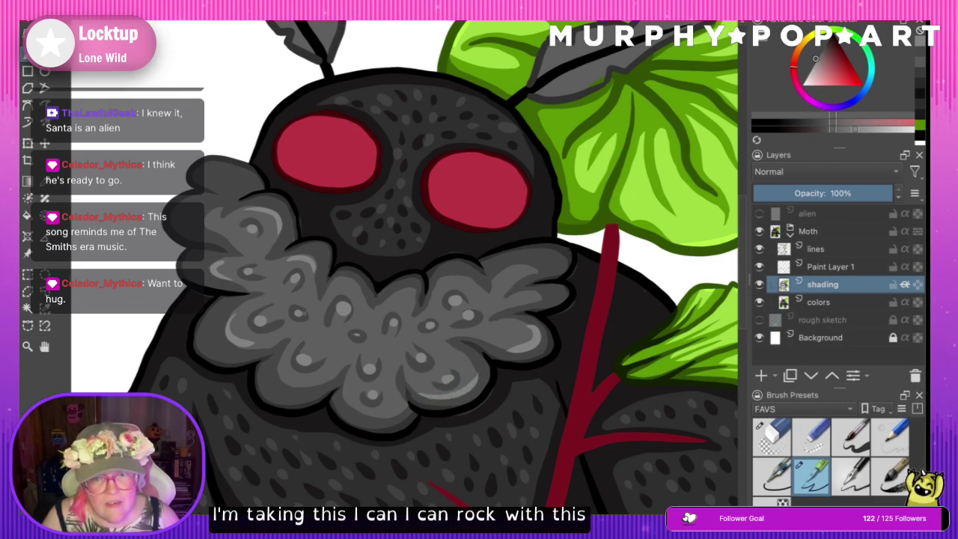
mouse_move(331, 409)
mouse_down()
mouse_move(338, 399)
mouse_move(360, 410)
mouse_move(423, 402)
mouse_up()
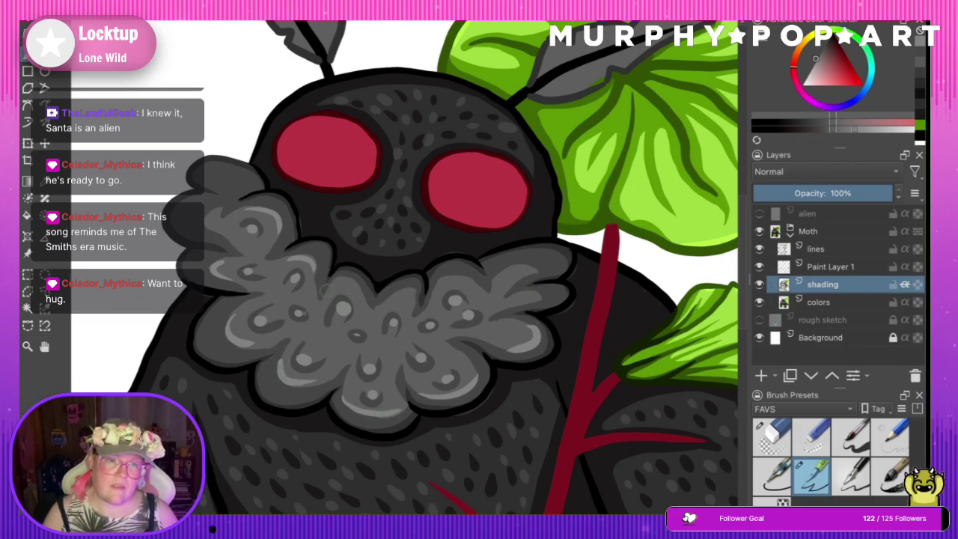
drag(339, 278, 369, 299)
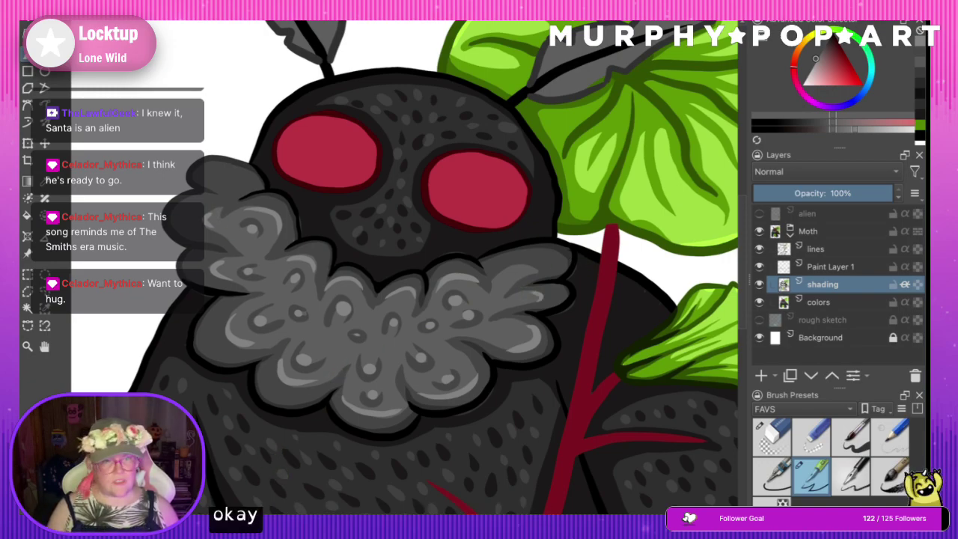
- Scatter a few small light grey dots between the curls on the collar's left side
scroll(366, 303, down, 6)
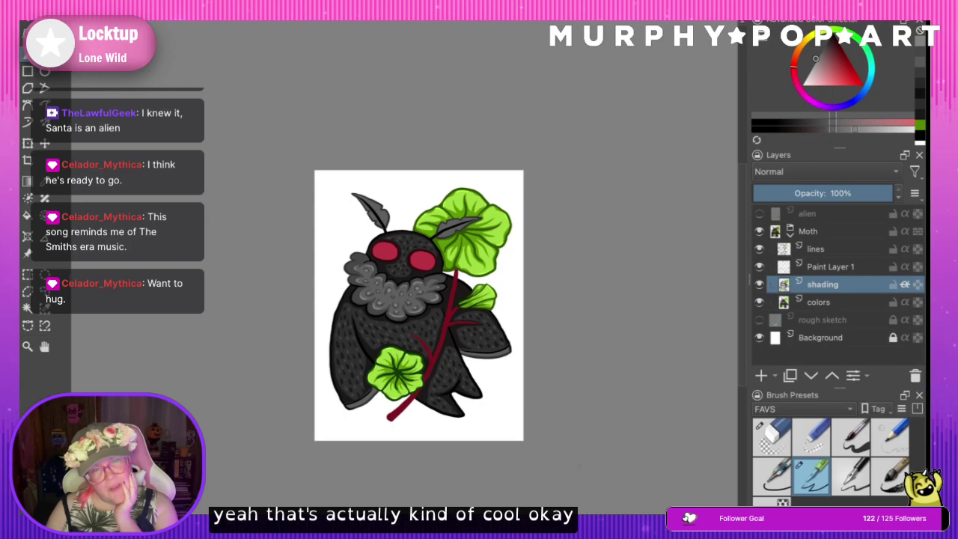
scroll(403, 282, up, 6)
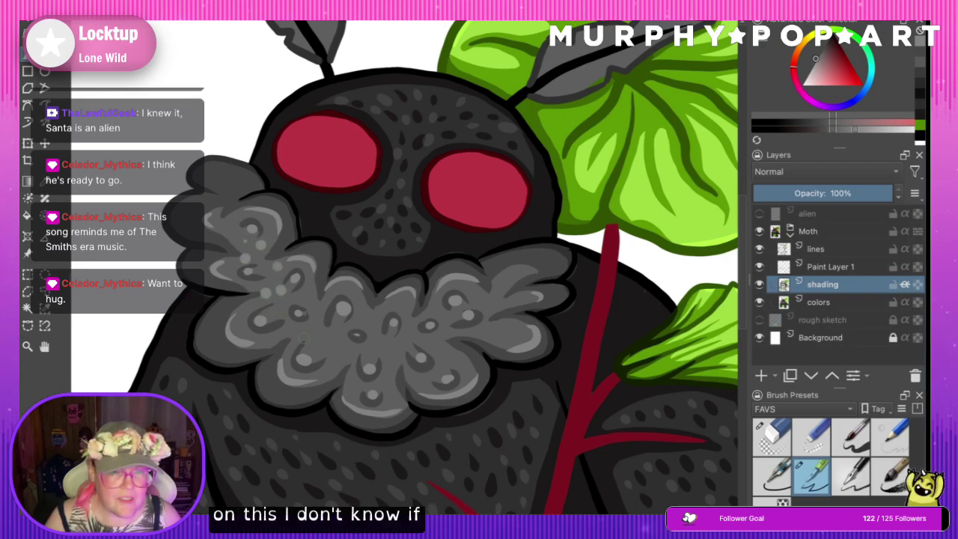
click(339, 330)
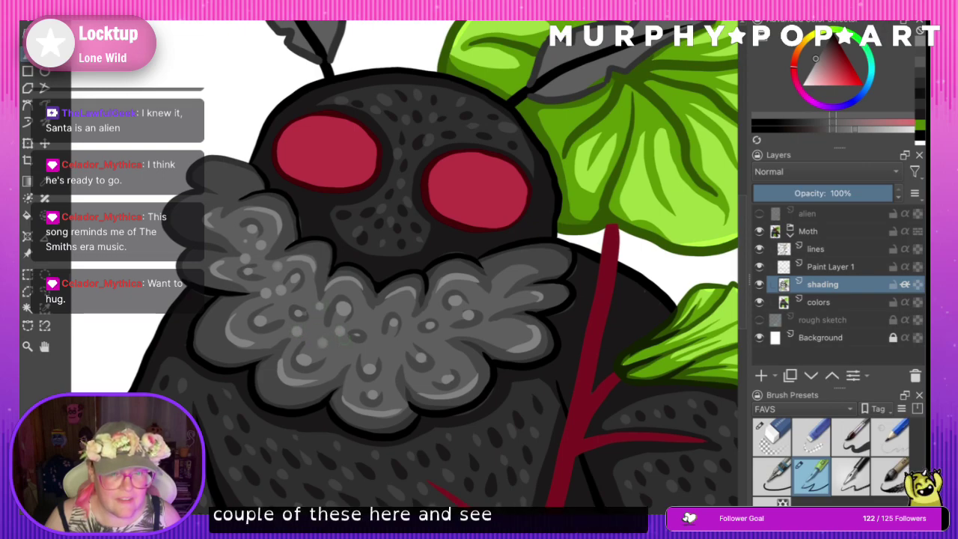
- Continue the small light grey dots between the curls across the rest of the collar
key(ctrl+minus)
key(ctrl+minus)
key(ctrl+minus)
key(ctrl+minus)
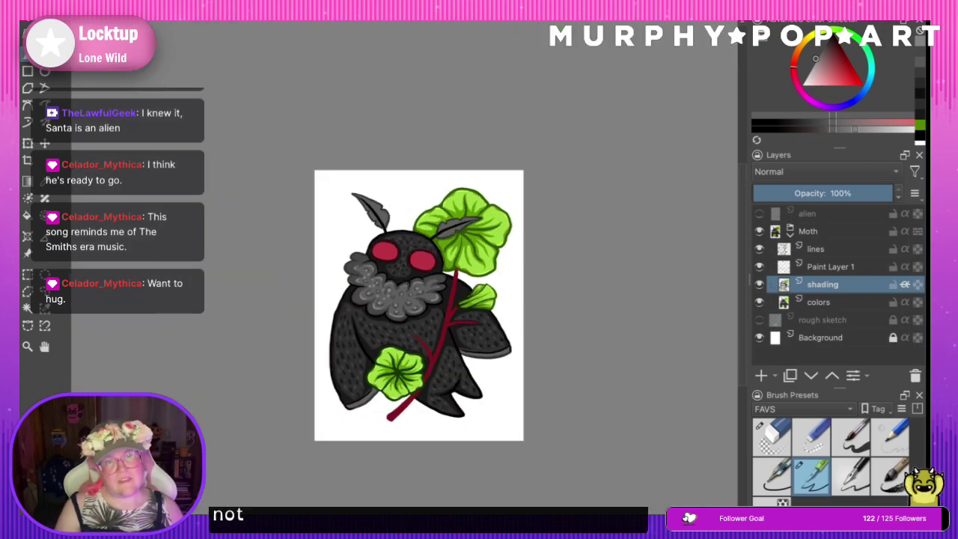
key(plus)
key(plus)
key(plus)
key(plus)
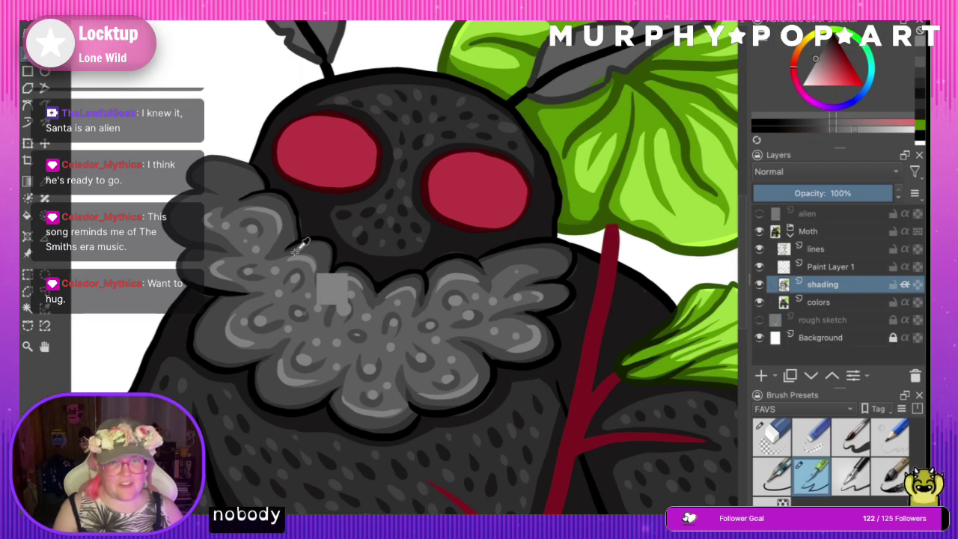
- Sample the collar's base grey and scatter small dots of it over the darker shaded parts of the fluff
key(2)
key(minus)
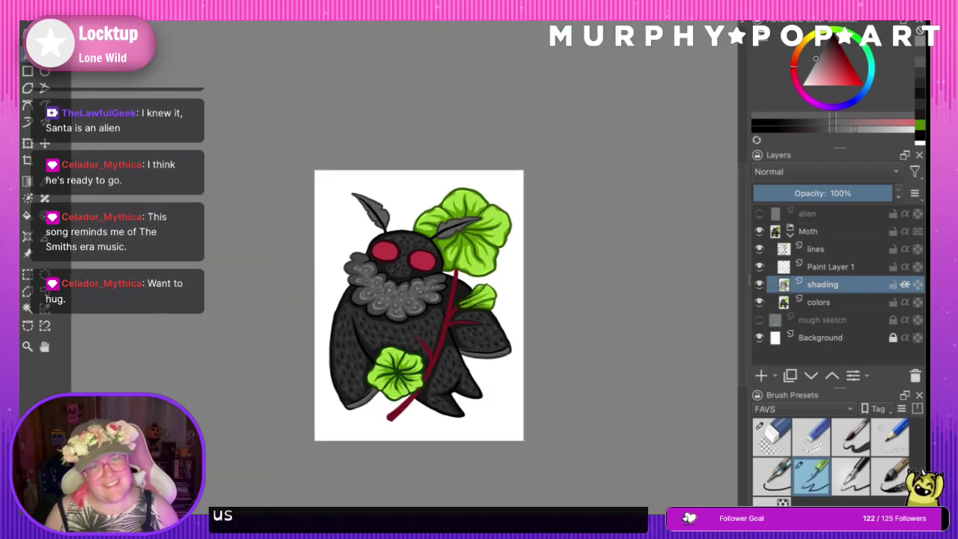
key(plus)
key(plus)
key(plus)
key(plus)
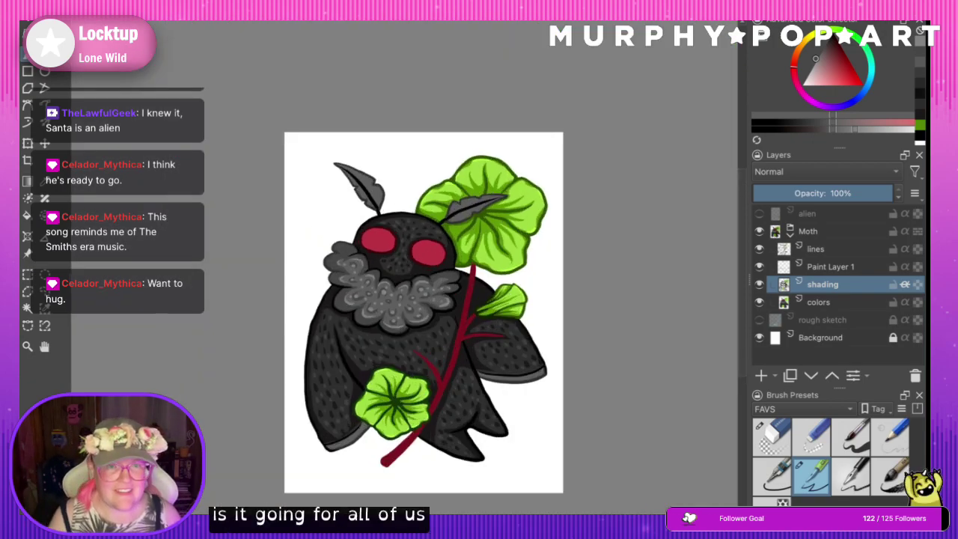
click(45, 181)
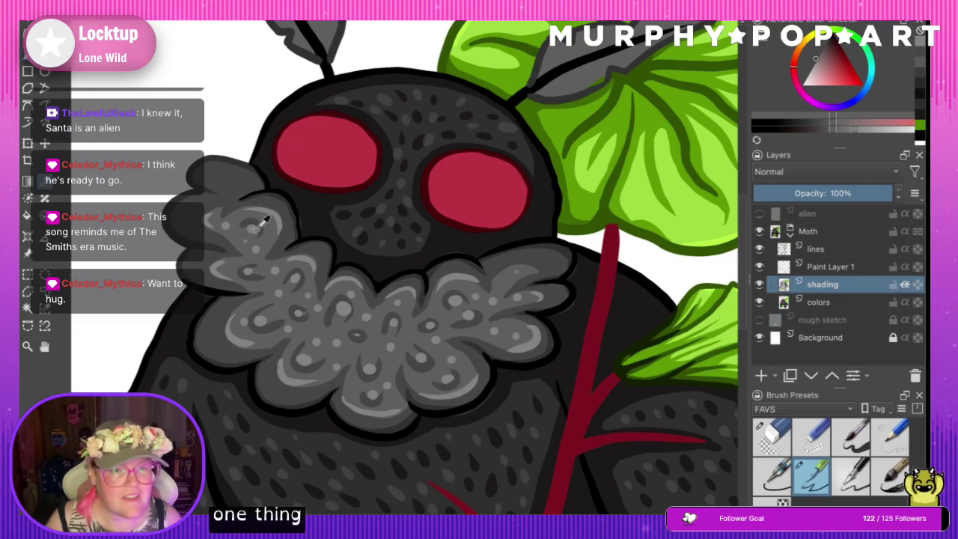
click(271, 230)
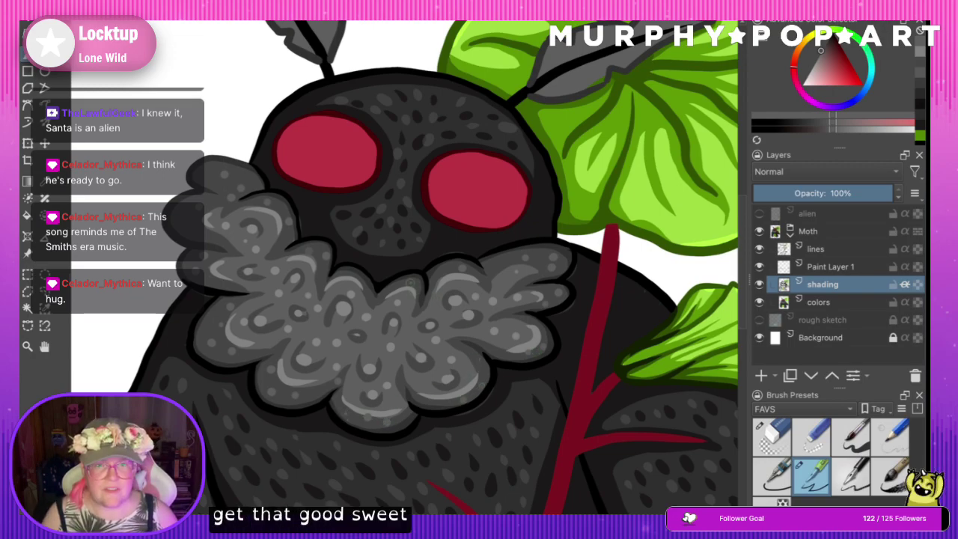
key(ctrl+minus)
key(ctrl+minus)
key(ctrl+minus)
key(ctrl+minus)
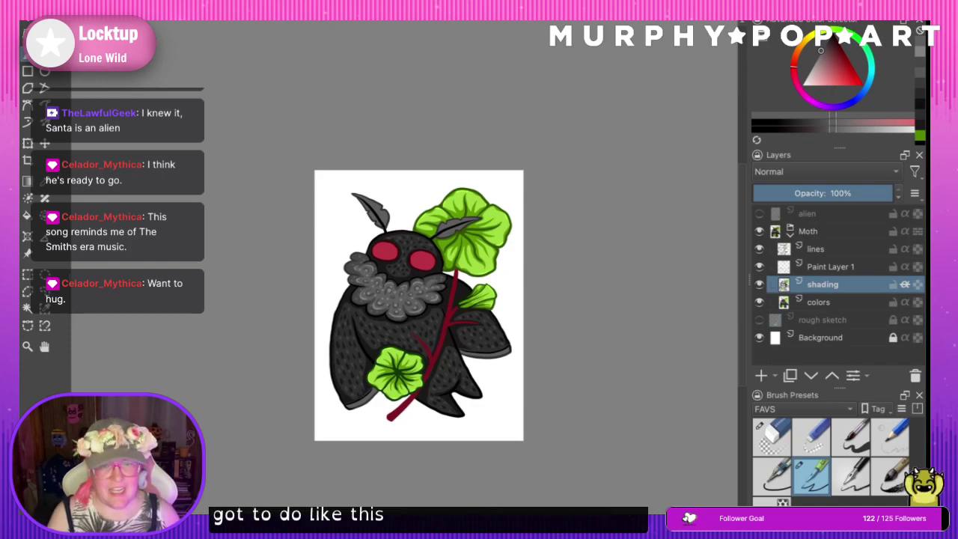
- Scatter small dark grey dots over the black shaded areas of the body, wings and feet on the shading layer
key(ctrl+plus)
key(ctrl+plus)
key(ctrl+plus)
key(ctrl+plus)
drag(743, 323, 753, 353)
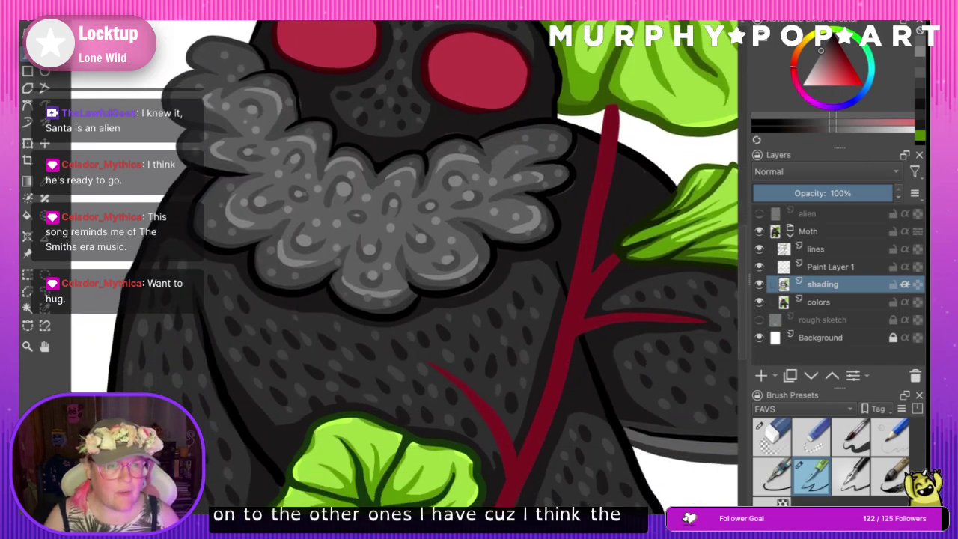
click(761, 266)
click(832, 267)
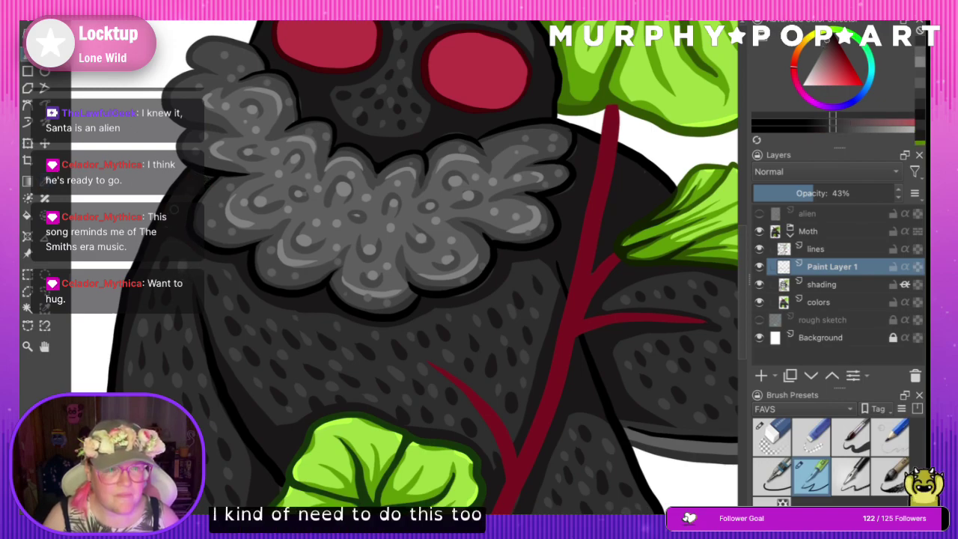
click(834, 287)
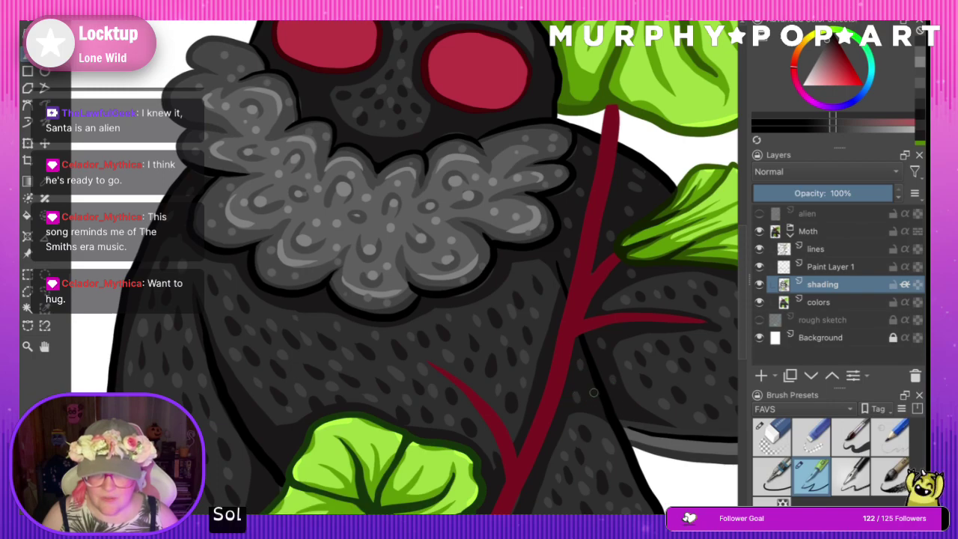
drag(742, 285, 755, 345)
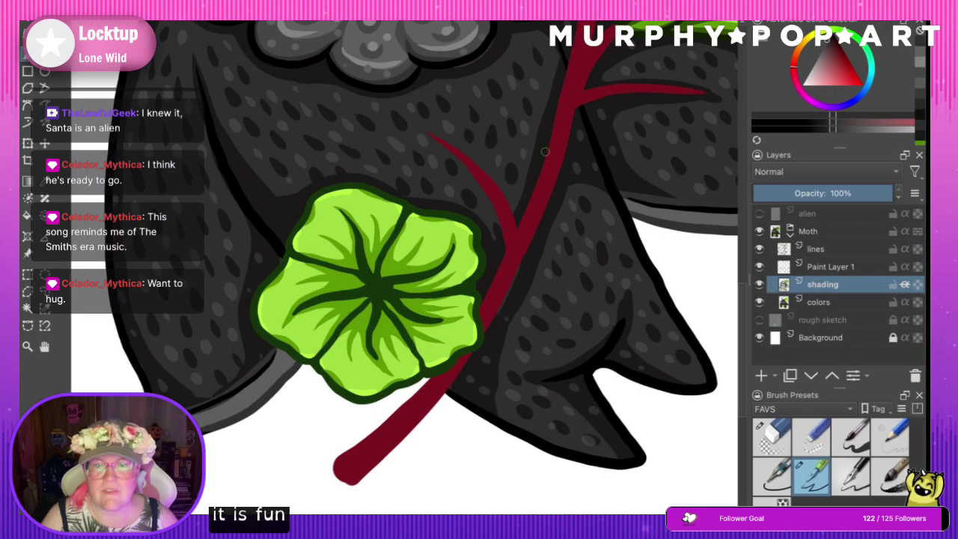
key(ctrl+minus)
key(ctrl+minus)
key(ctrl+minus)
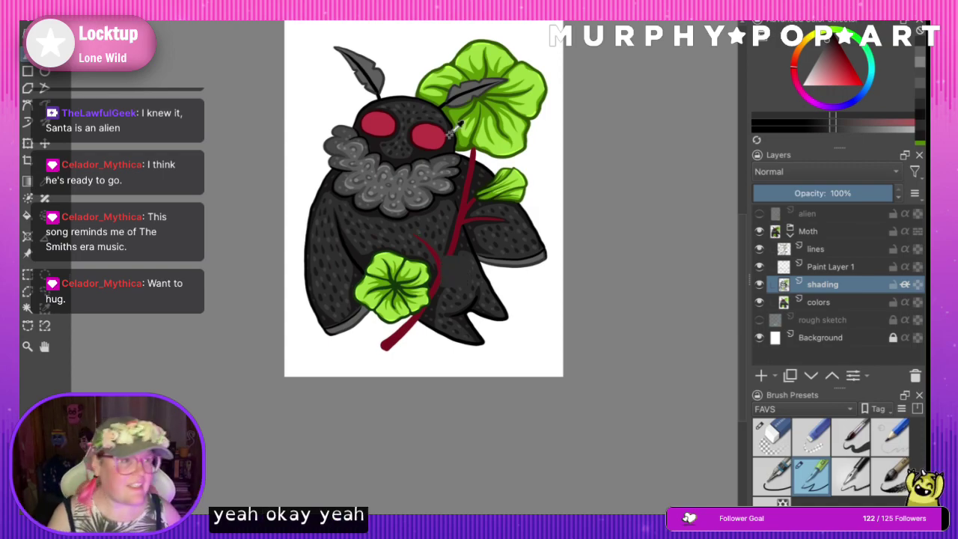
- Add small dark grey dots to the black shaded rim of the head around the eyes
key(ctrl+plus)
key(ctrl+plus)
key(ctrl+plus)
drag(745, 329, 745, 284)
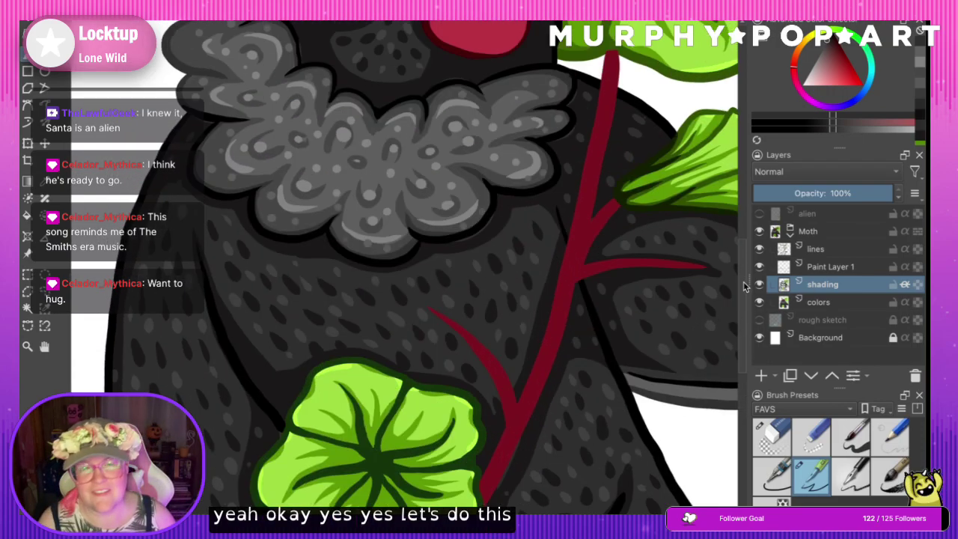
scroll(387, 251, up, 5)
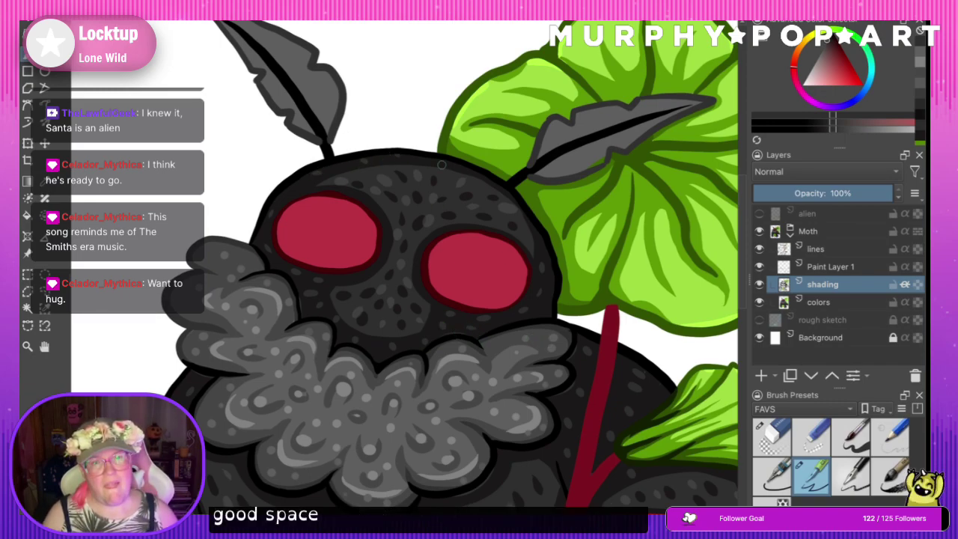
scroll(571, 251, down, 5)
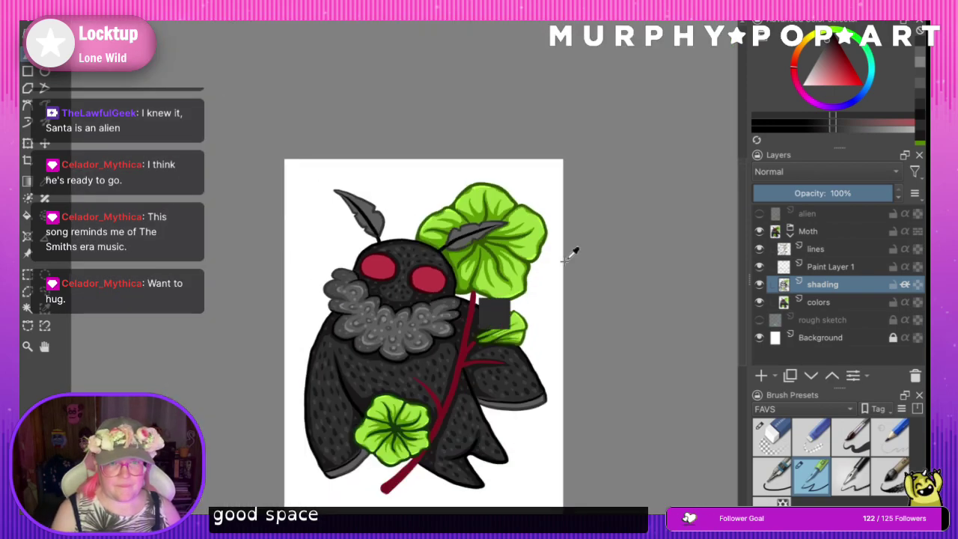
scroll(403, 283, up, 5)
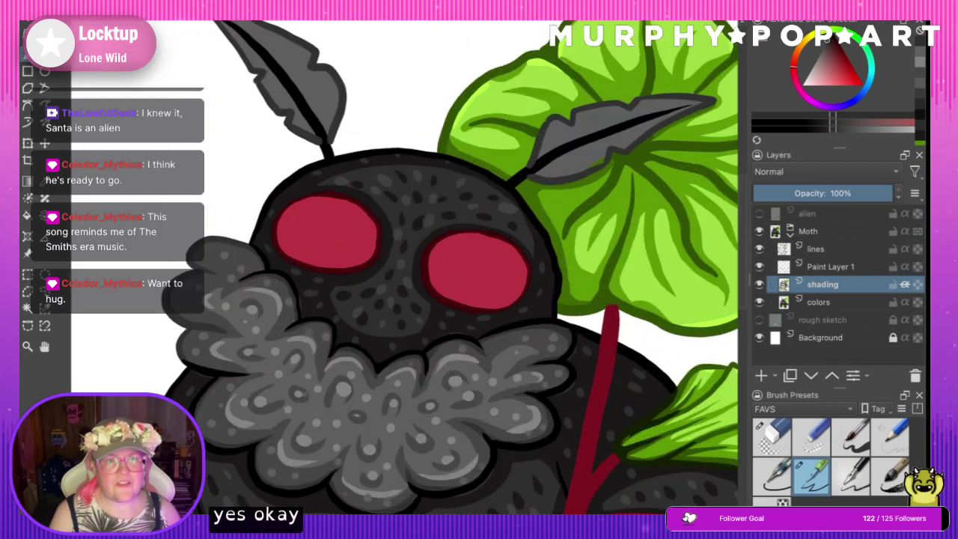
- Thicken the black central stems at the base of both antennae on the lines layer
drag(743, 302, 741, 268)
click(823, 248)
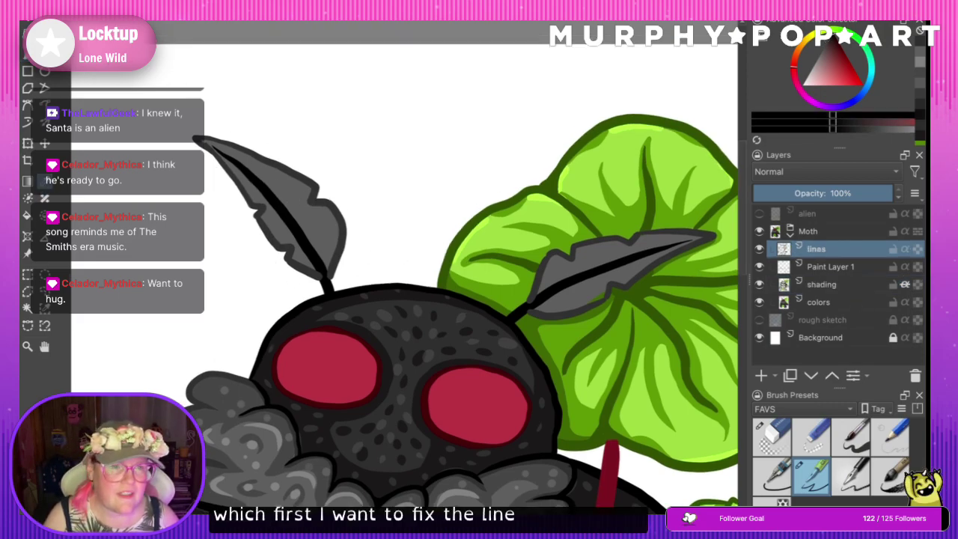
drag(317, 268, 331, 289)
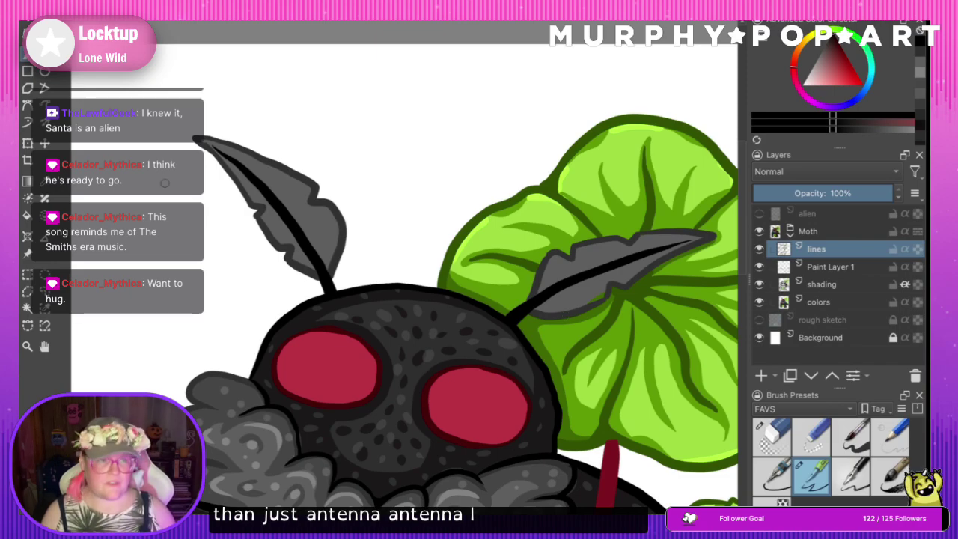
- Select the grey fill of both antennae from the colors layer and sample the collar's grey for the shading layer
click(819, 302)
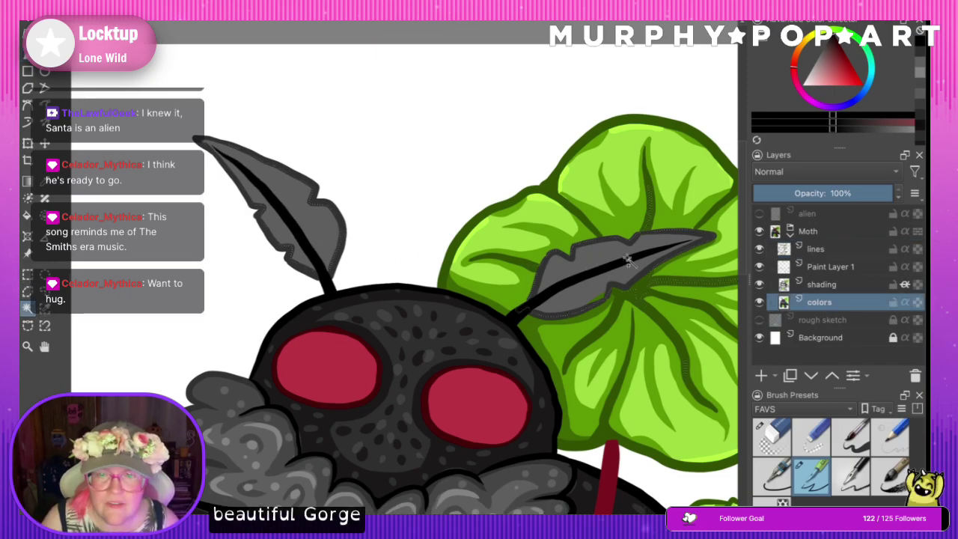
click(859, 285)
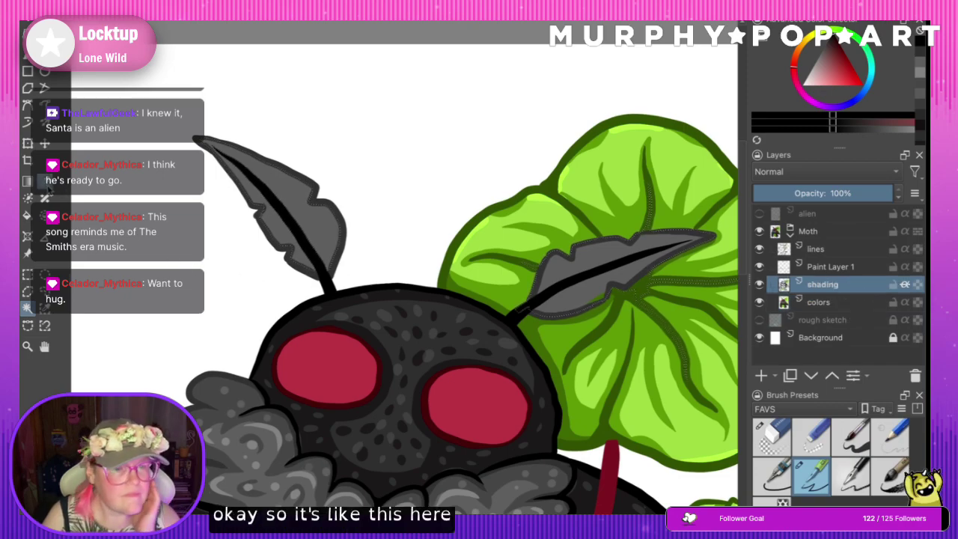
click(45, 196)
click(241, 432)
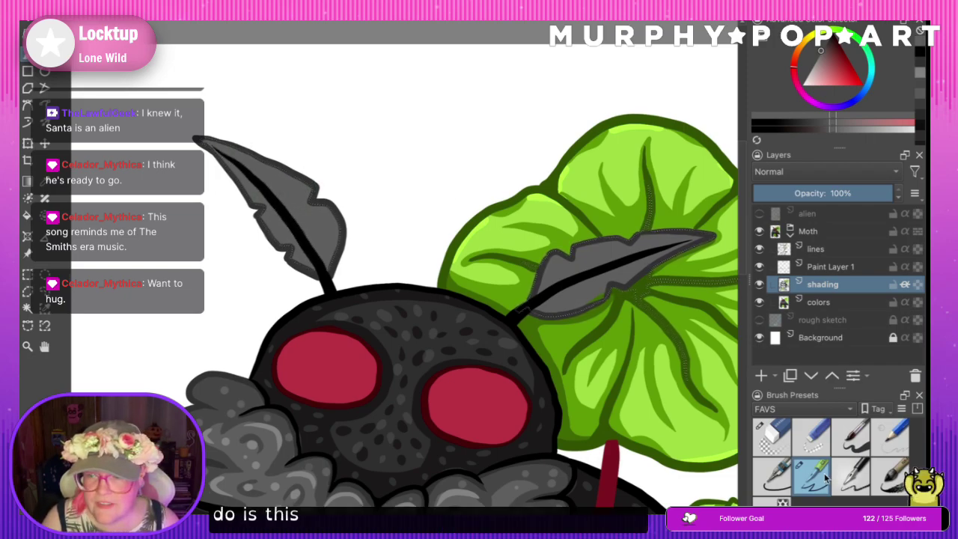
click(759, 284)
click(760, 285)
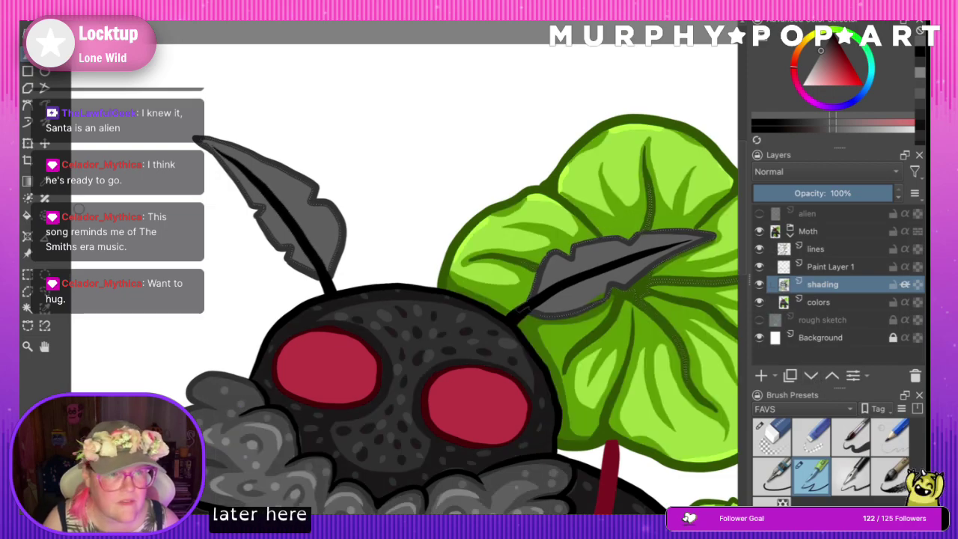
- Sample the collar's light highlight grey and paint thin highlights along the edges of both antennae
click(45, 183)
click(279, 429)
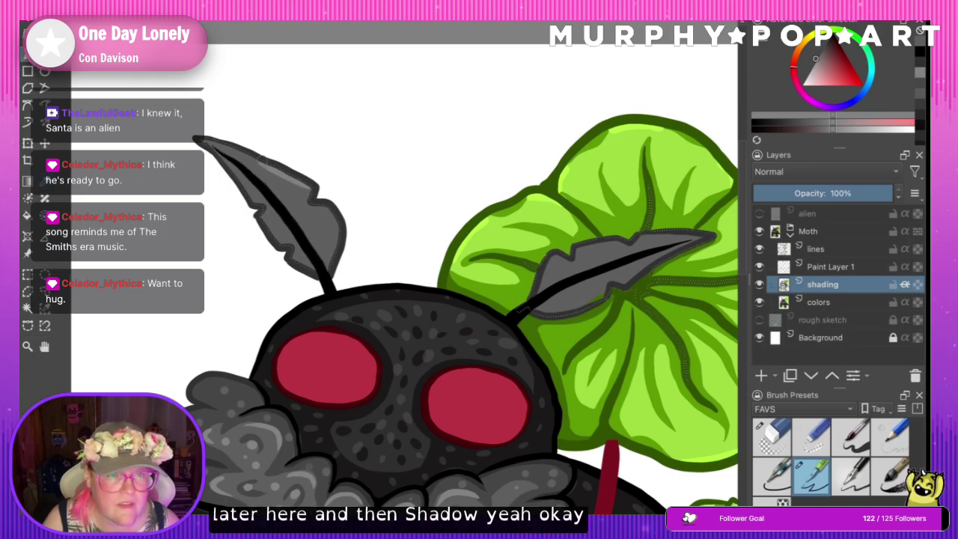
drag(218, 152, 315, 278)
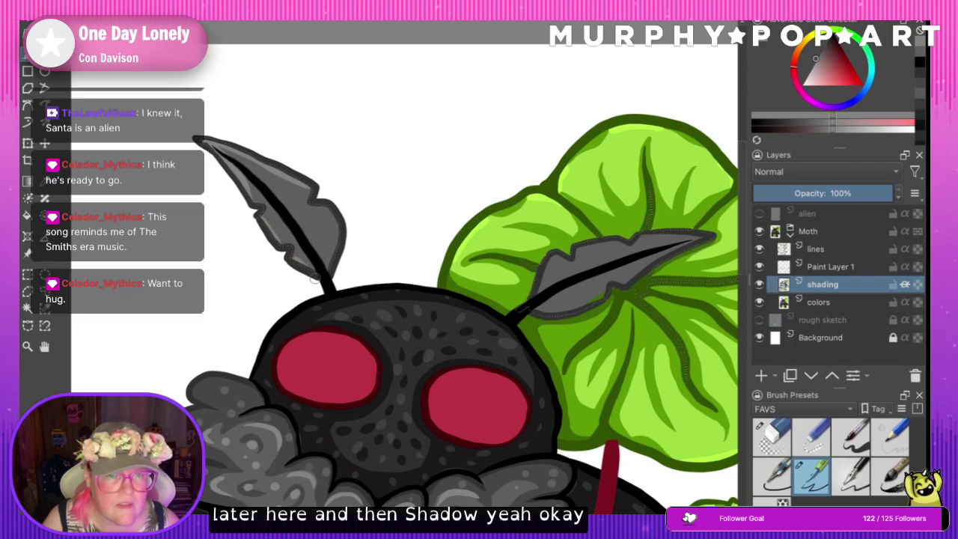
mouse_move(314, 204)
mouse_down()
mouse_move(334, 217)
mouse_move(334, 267)
mouse_up()
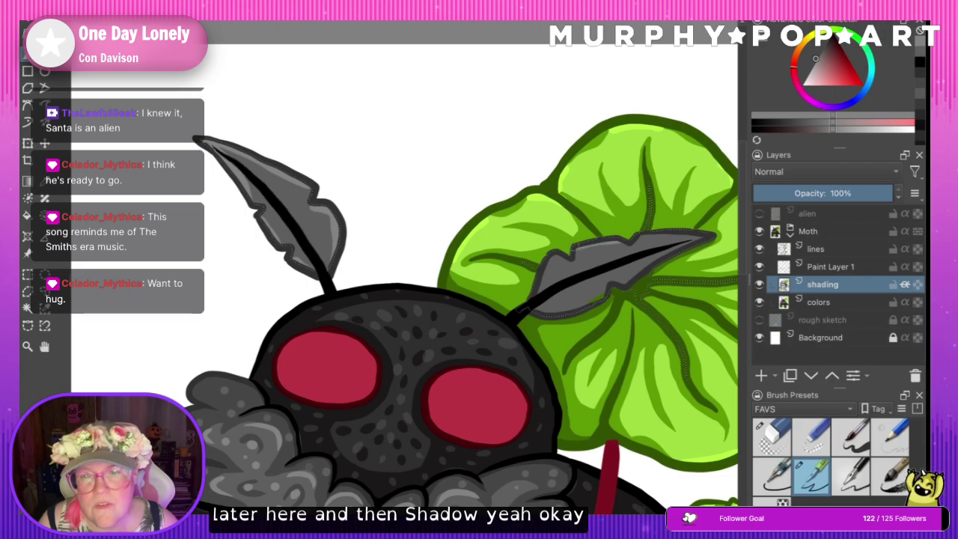
drag(568, 254, 537, 281)
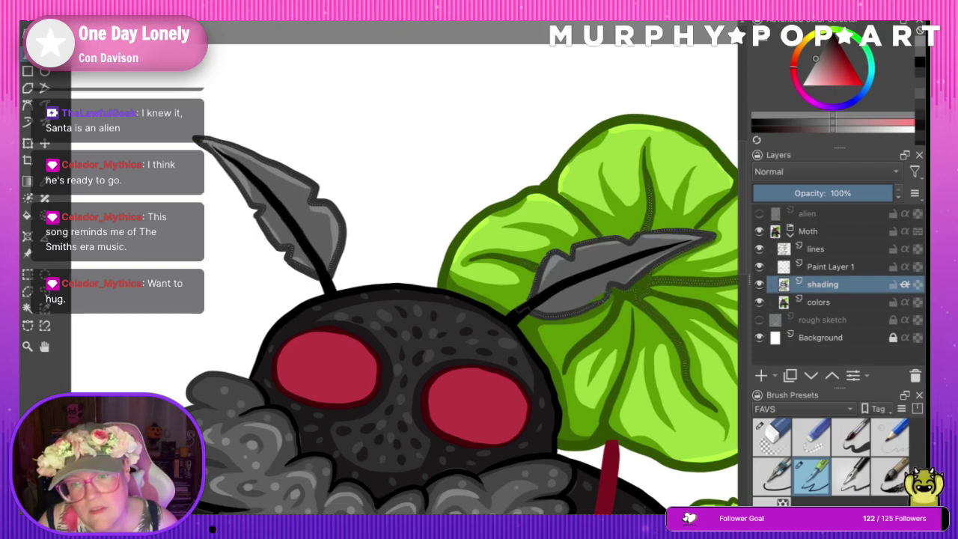
- Sample the collar's dark shading grey and paint short dark streaks across both antennae
click(45, 181)
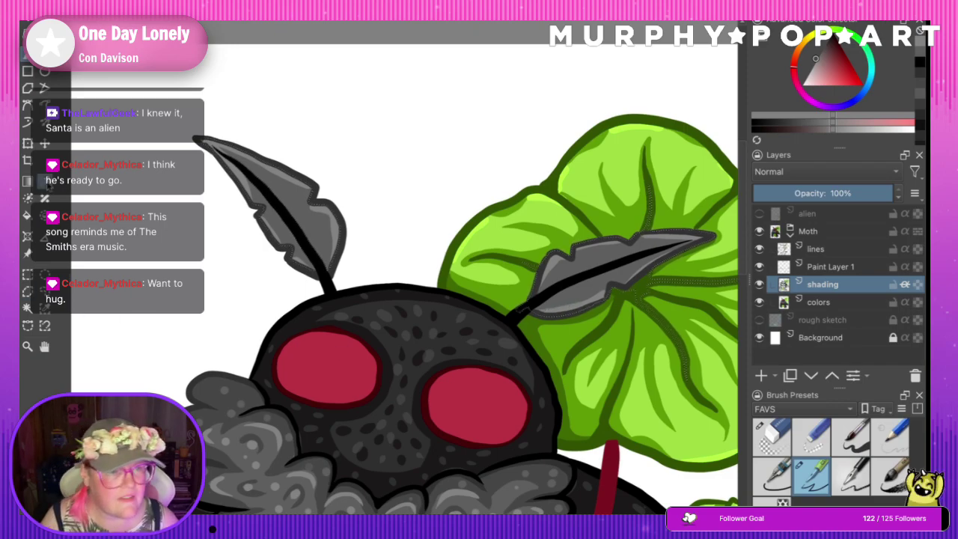
click(227, 379)
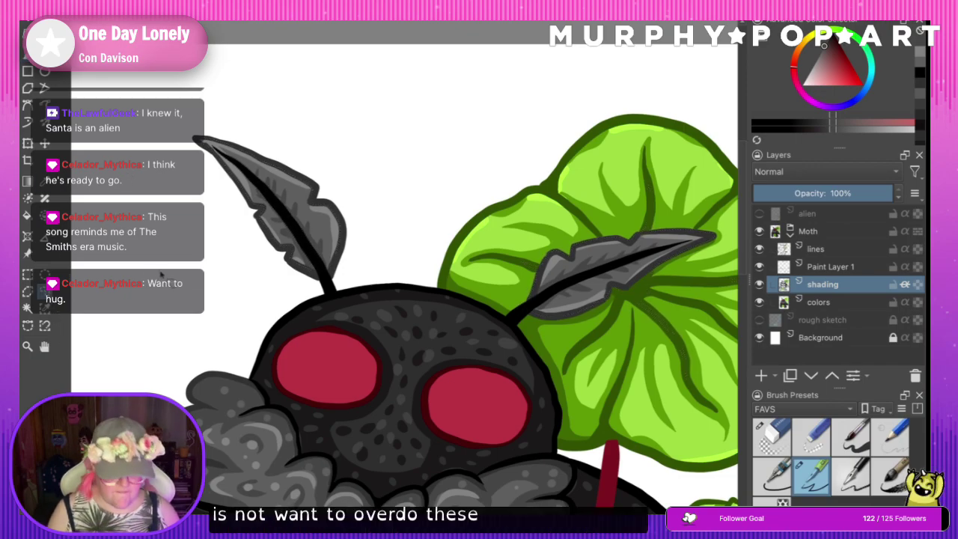
key(ctrl+minus)
key(ctrl+minus)
key(ctrl+minus)
key(ctrl+minus)
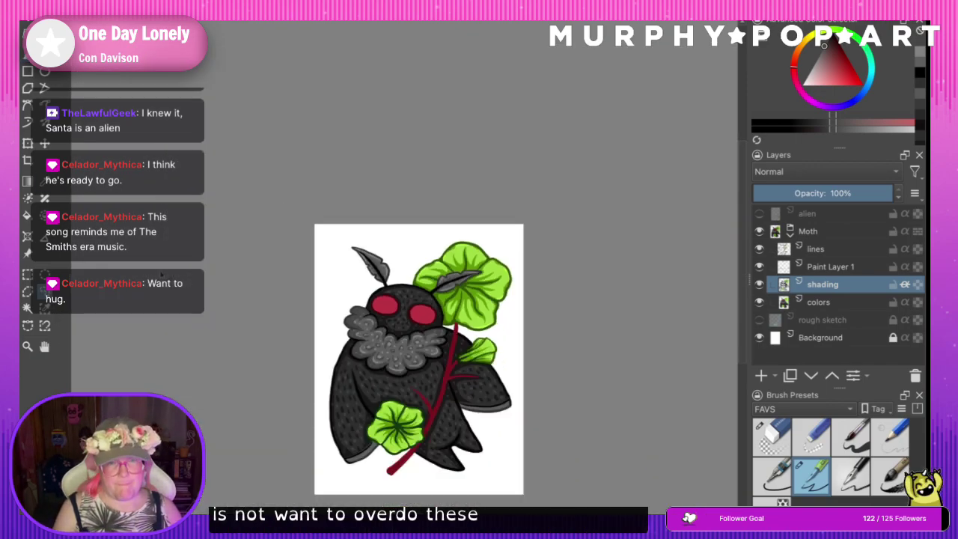
- Draw short black barbs on both sides of the left antenna's central stem on the lines layer
scroll(161, 274, up, 5)
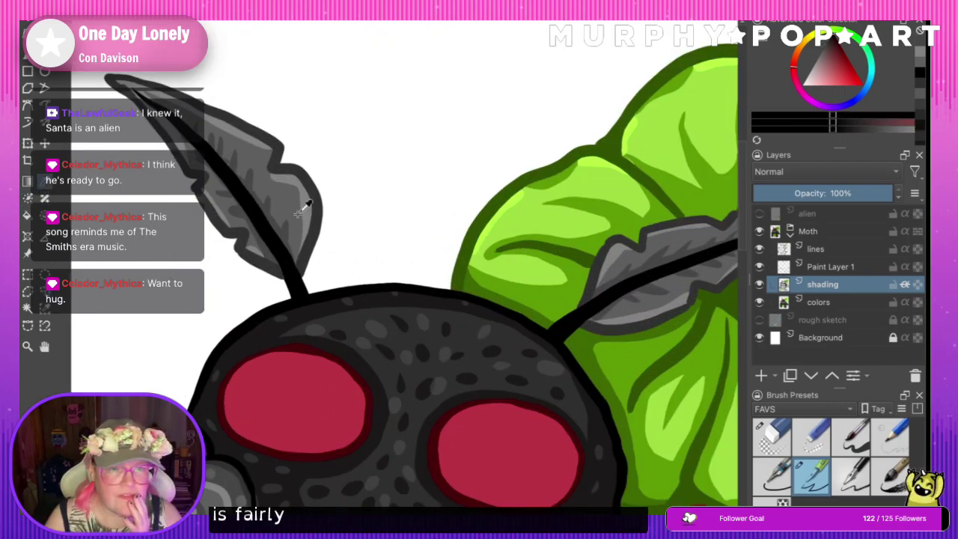
click(831, 249)
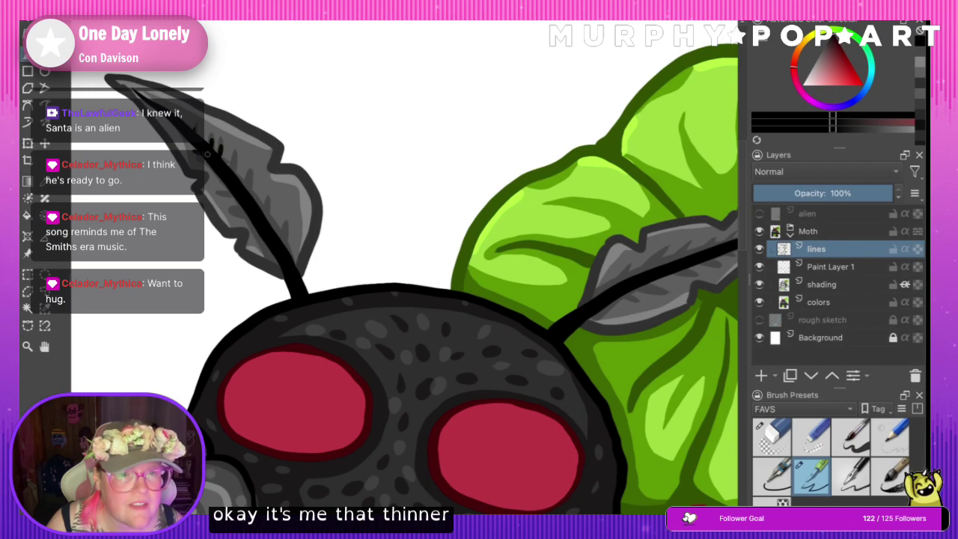
drag(210, 161, 200, 166)
mouse_move(225, 181)
mouse_down()
mouse_move(215, 178)
mouse_move(218, 194)
mouse_up()
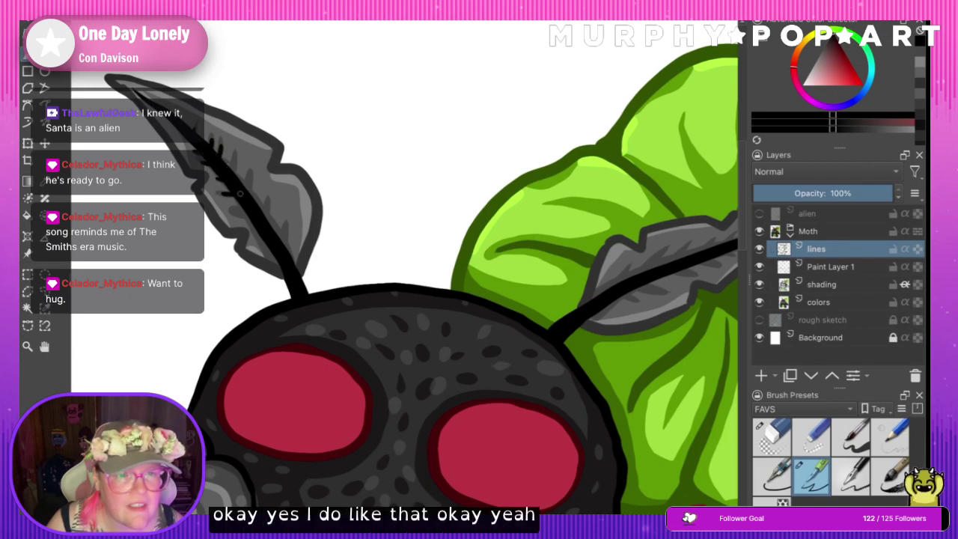
mouse_move(234, 158)
mouse_down()
mouse_move(250, 177)
mouse_move(239, 213)
mouse_move(266, 198)
mouse_move(260, 237)
mouse_up()
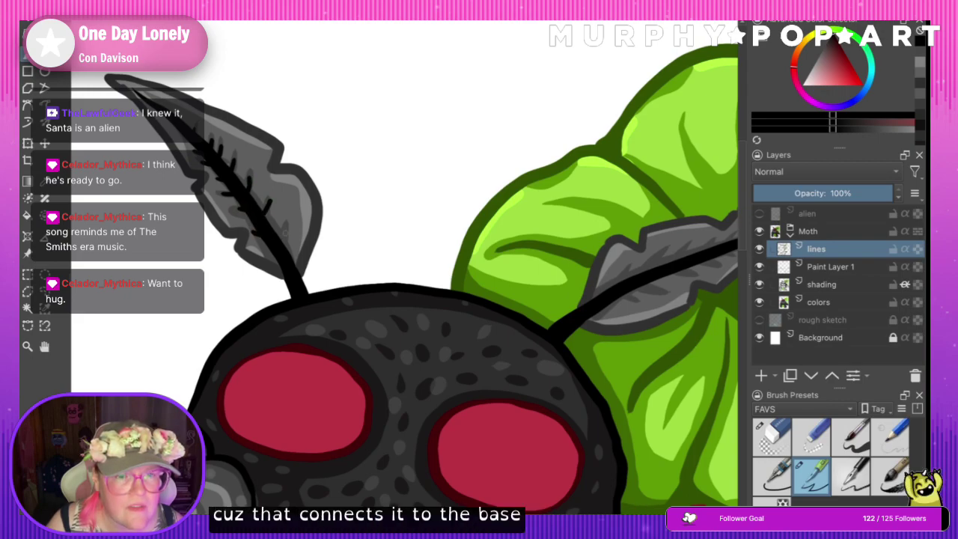
- Draw matching short black barbs along the right antenna's central stem
click(44, 346)
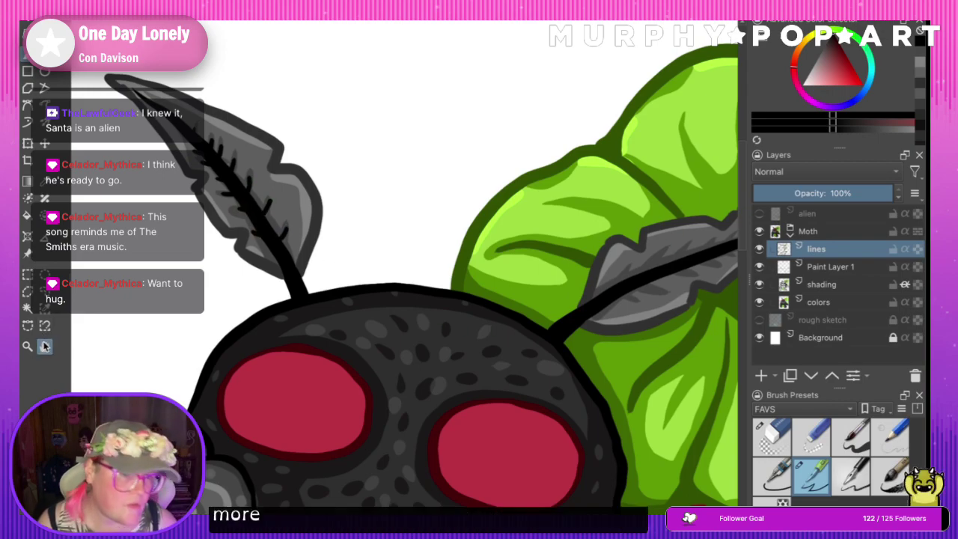
drag(362, 384, 208, 364)
click(27, 54)
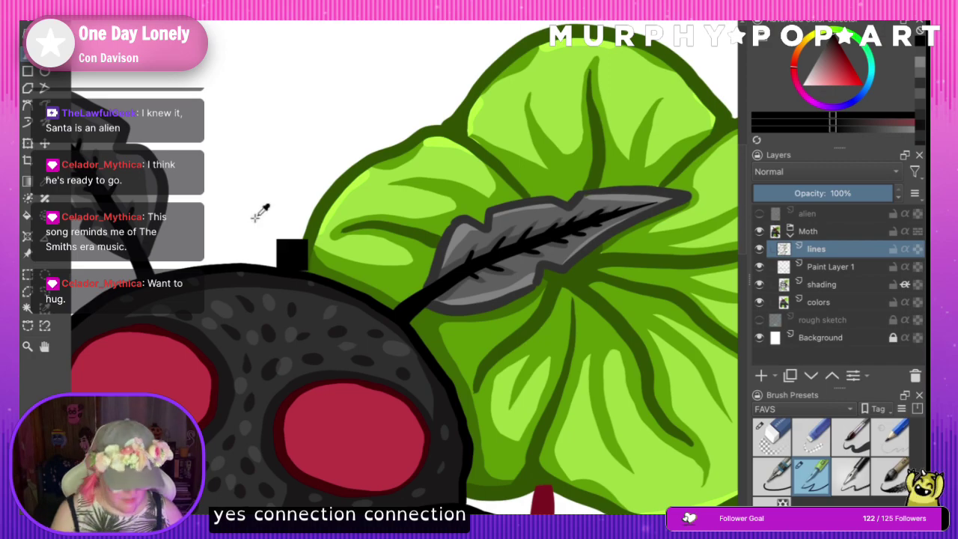
key(minus)
key(minus)
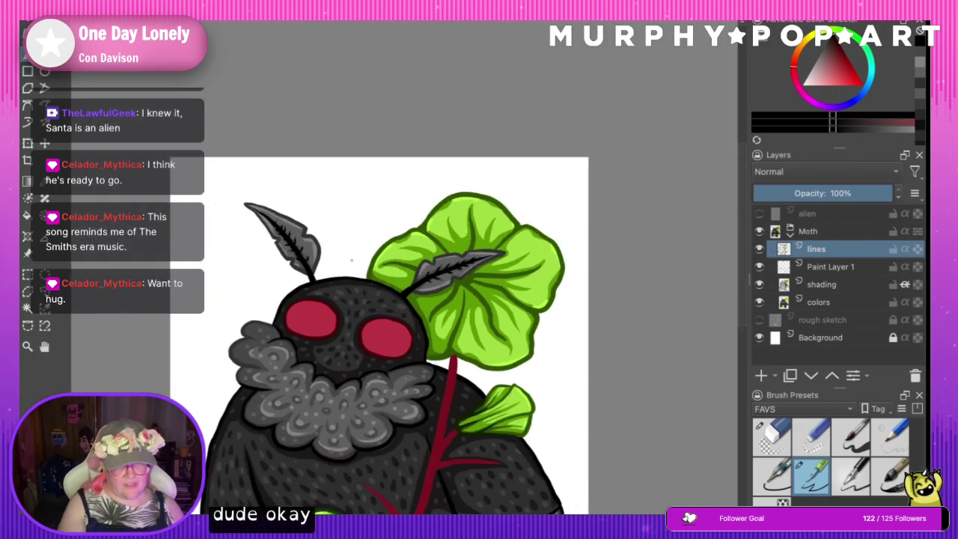
key(plus)
key(plus)
key(plus)
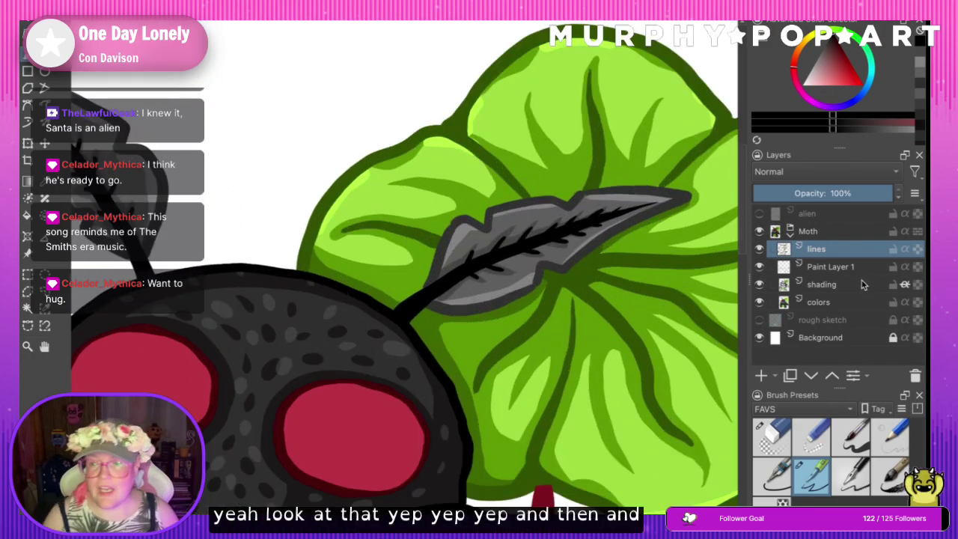
- Sample the antenna's highlight grey and paint short light streaks inward from the left antenna's edges on the shading layer
click(861, 284)
mouse_move(172, 281)
mouse_down()
mouse_move(381, 301)
mouse_move(431, 316)
mouse_up()
click(45, 182)
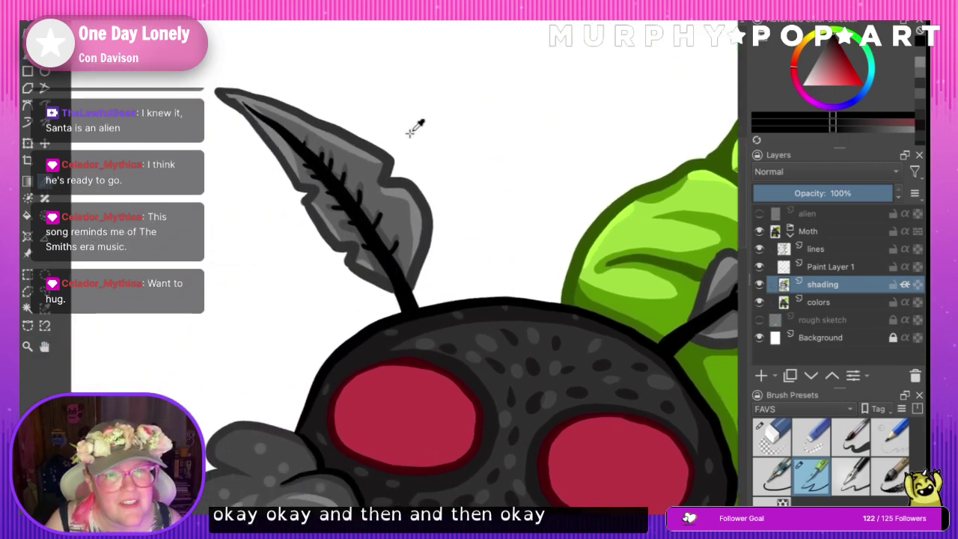
click(369, 153)
click(27, 55)
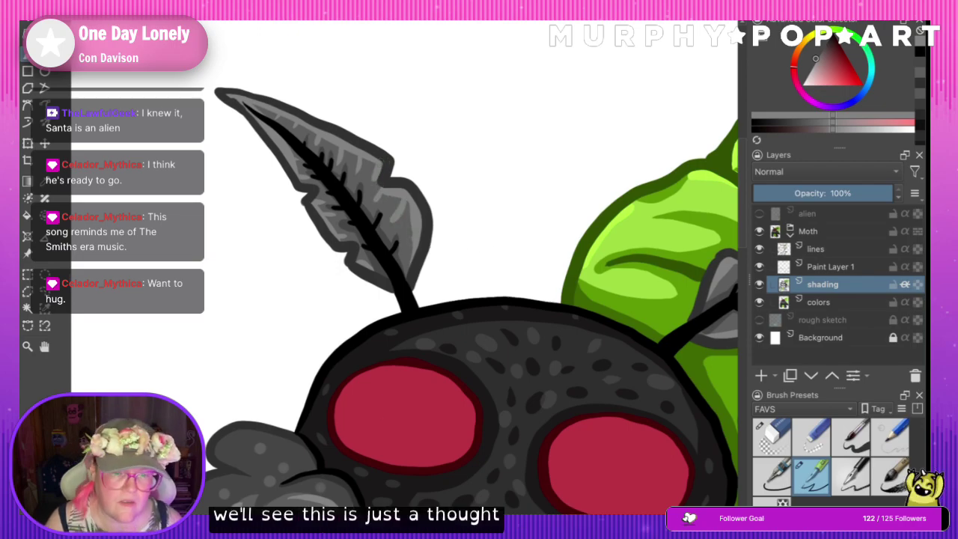
- Paint matching short light grey streaks along the edges of the right antenna
scroll(617, 227, right, 5)
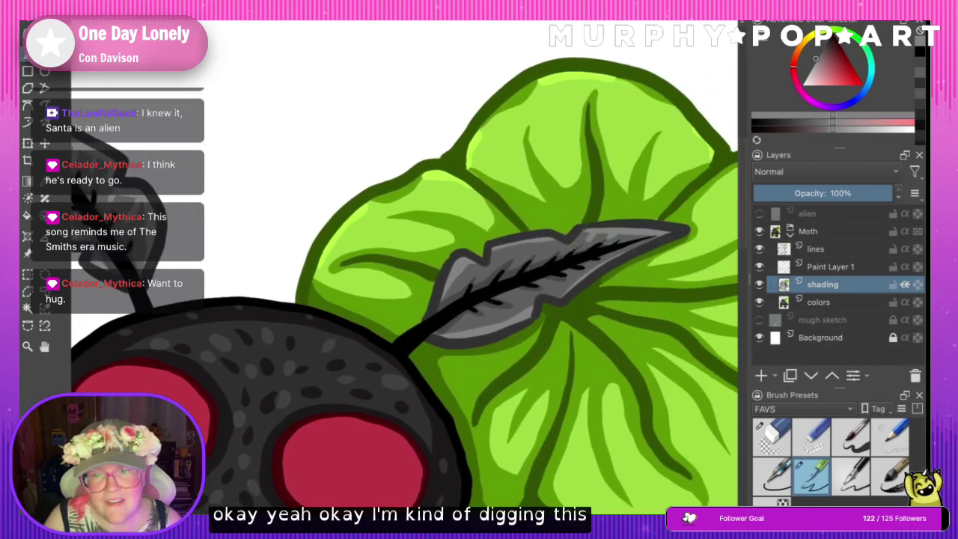
drag(567, 243, 509, 271)
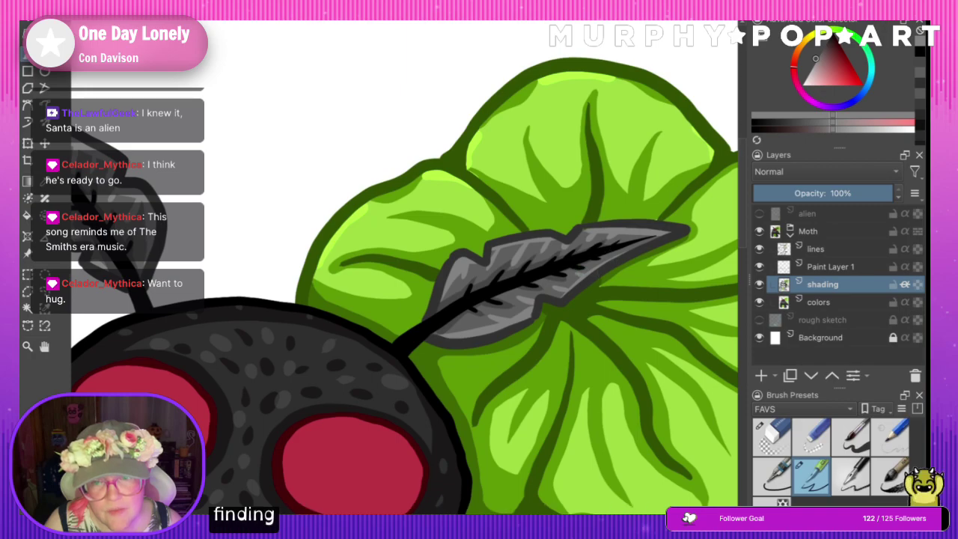
key(minus)
key(minus)
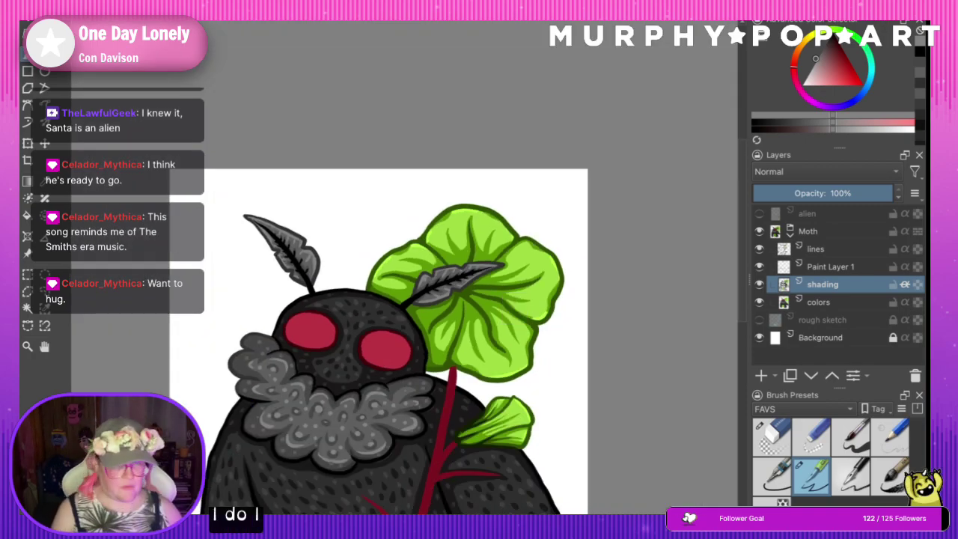
- Select the red areas of both eyes on the colors layer with the contiguous selection tool
key(minus)
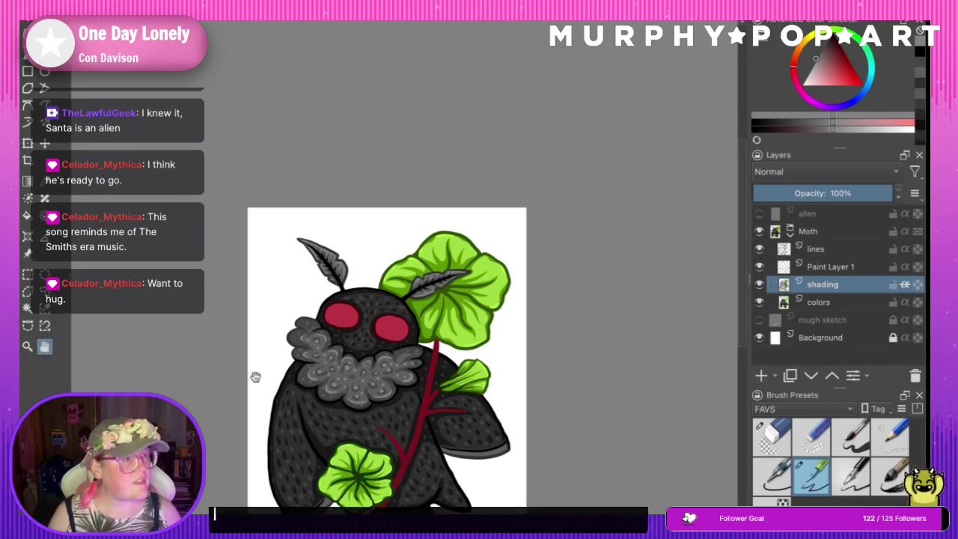
drag(387, 426, 403, 303)
key(plus)
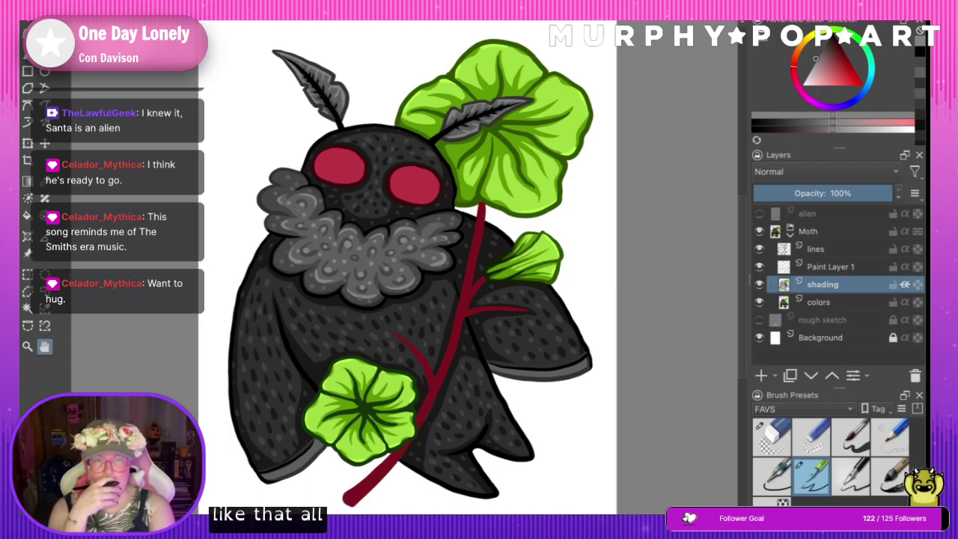
click(28, 346)
click(383, 192)
click(345, 277)
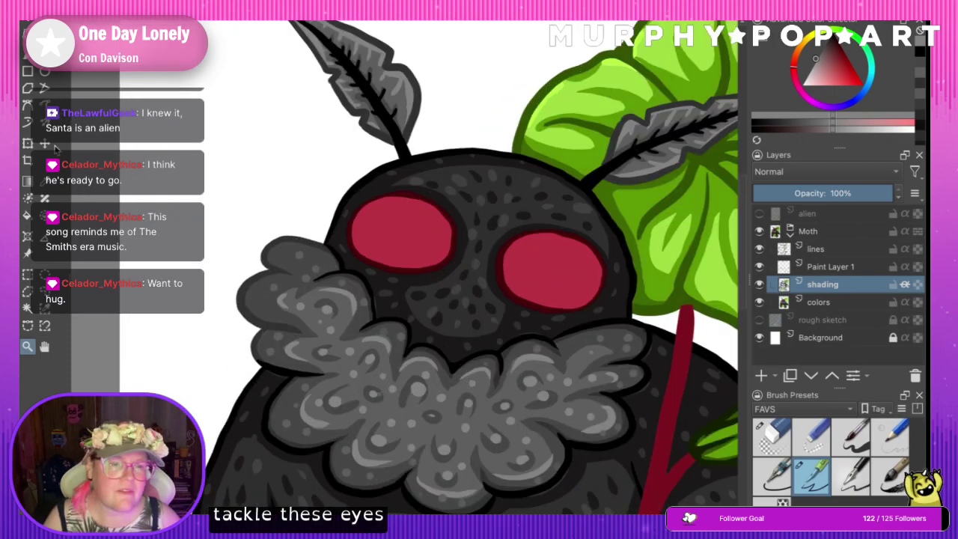
click(27, 308)
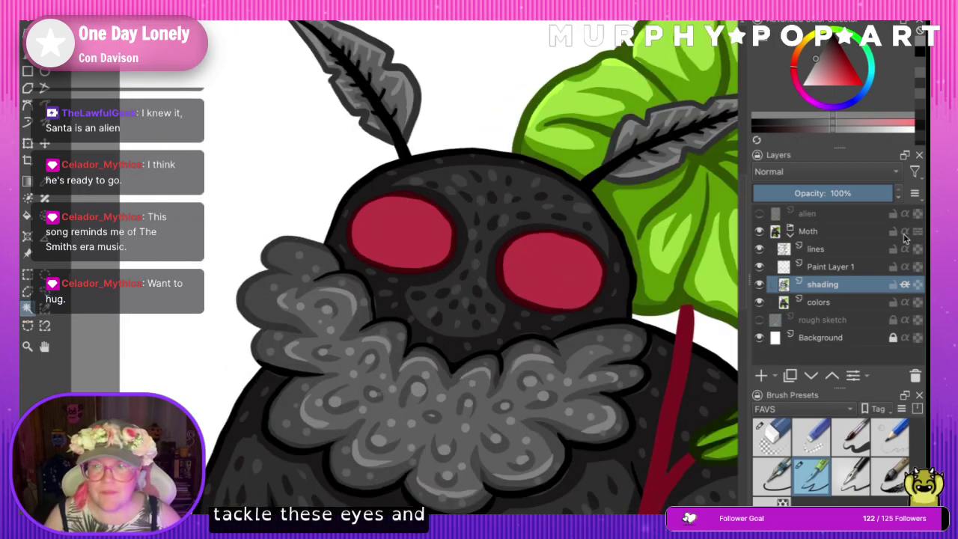
click(822, 301)
click(541, 272)
shift+click(416, 239)
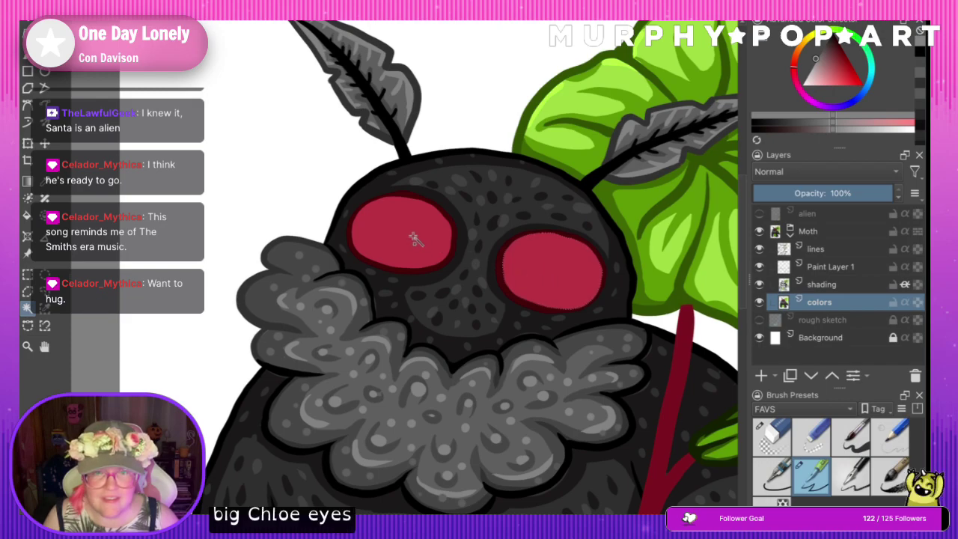
- Sample the eye red, pick a darker shade of it, and paint a shadow along the left eye's inner edge
click(43, 183)
click(420, 238)
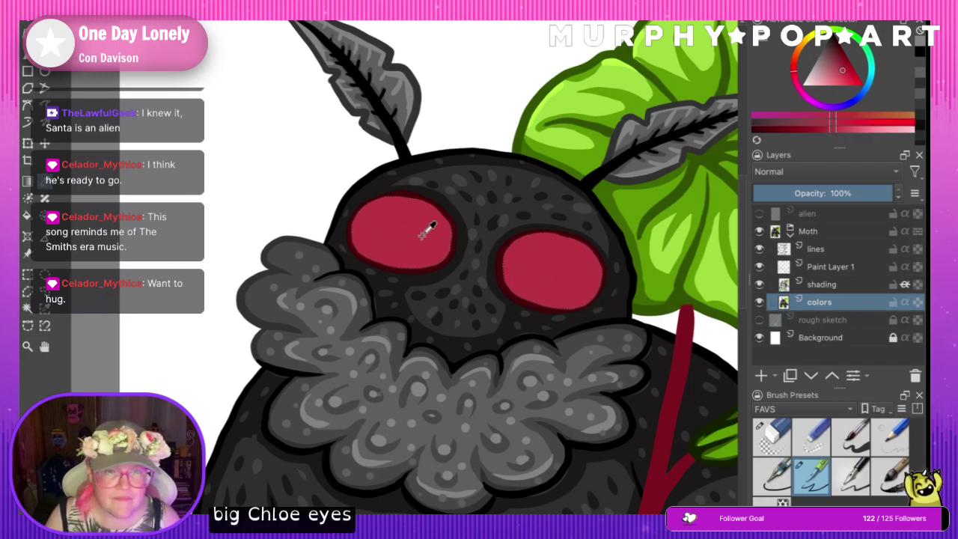
click(807, 131)
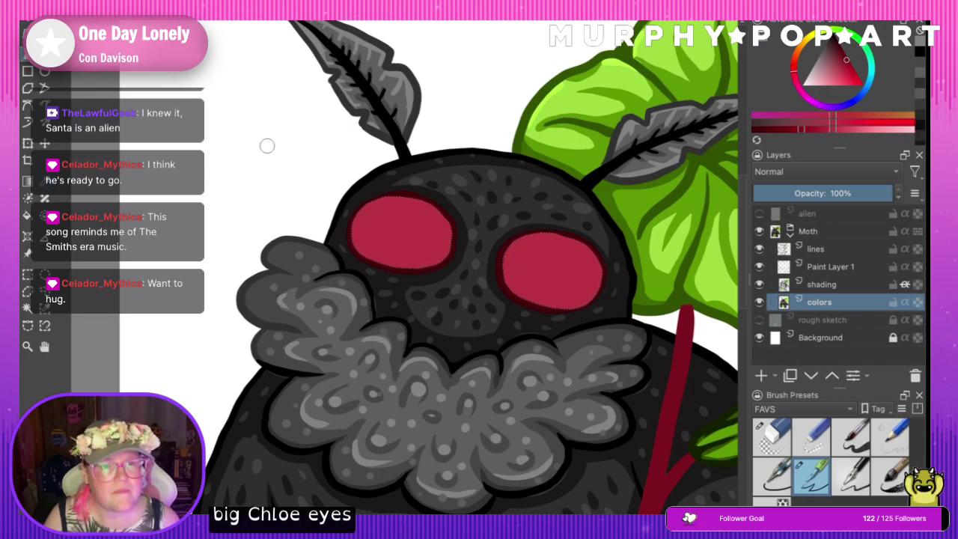
mouse_move(387, 195)
mouse_down()
mouse_move(436, 225)
mouse_move(428, 257)
mouse_move(372, 274)
mouse_up()
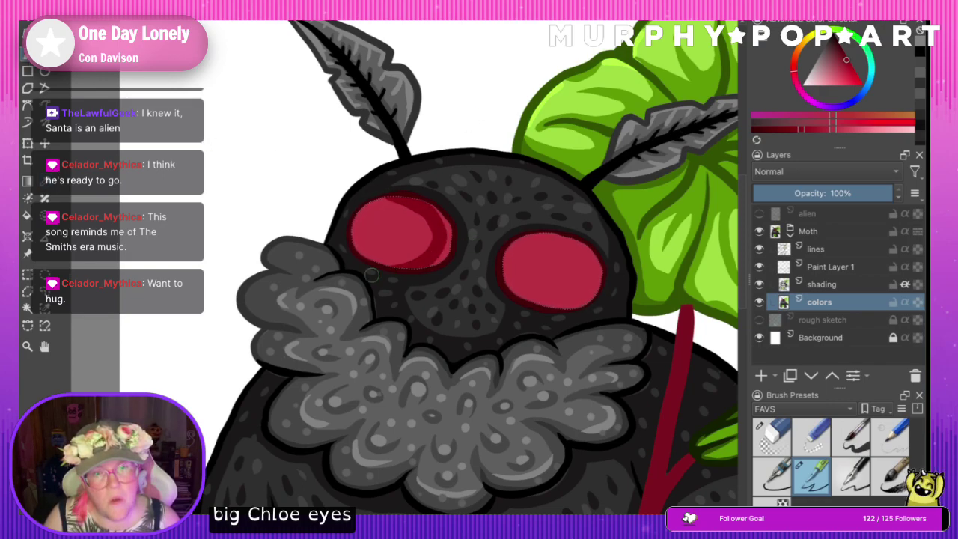
drag(425, 197, 444, 257)
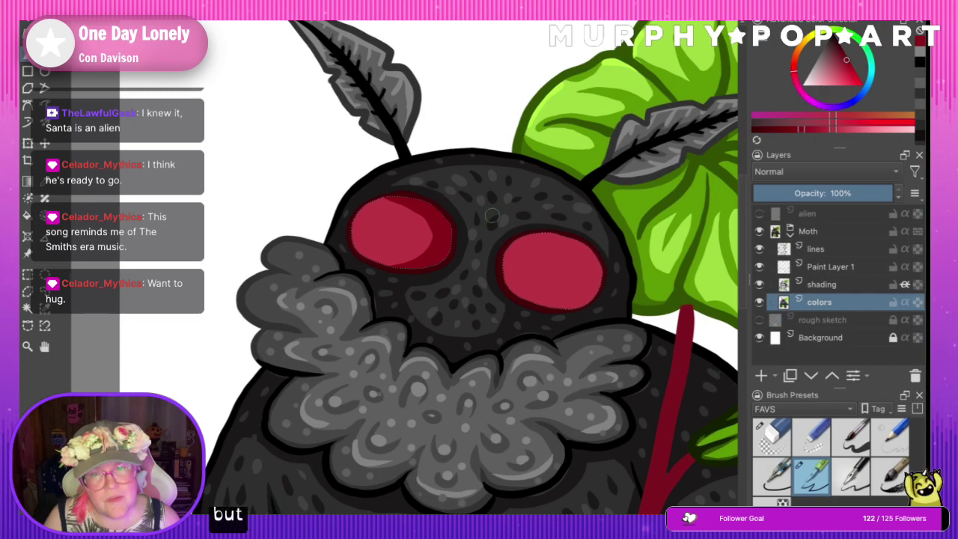
- Paint matching dark red shading along the right eye's top, inner and lower edges
drag(531, 237, 499, 263)
key(ctrl+z)
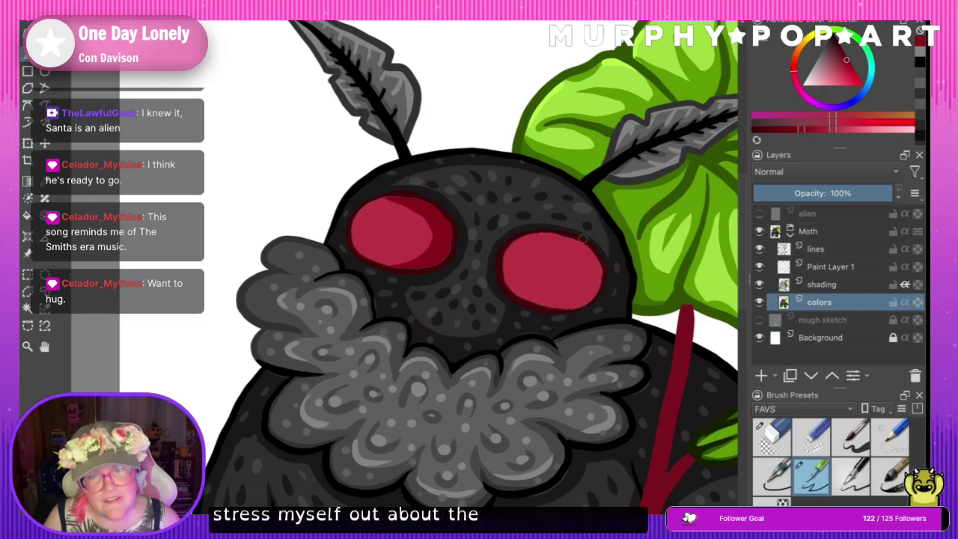
mouse_move(587, 241)
mouse_down()
mouse_move(536, 235)
mouse_move(501, 276)
mouse_up()
mouse_move(574, 314)
mouse_down()
mouse_move(516, 278)
mouse_move(523, 247)
mouse_move(566, 233)
mouse_move(585, 239)
mouse_move(529, 235)
mouse_move(504, 254)
mouse_move(522, 299)
mouse_move(584, 314)
mouse_up()
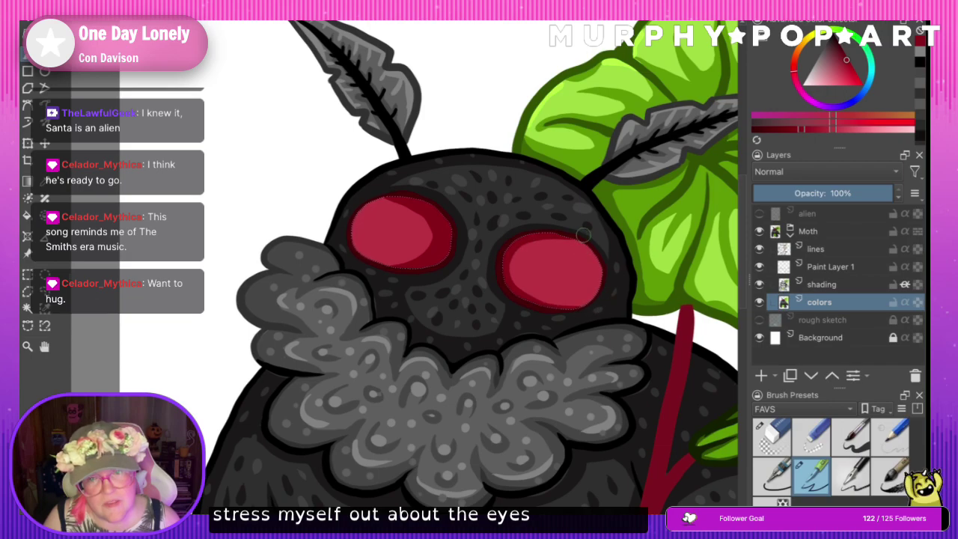
mouse_move(583, 235)
mouse_down()
mouse_move(526, 248)
mouse_move(510, 280)
mouse_move(536, 304)
mouse_move(589, 315)
mouse_up()
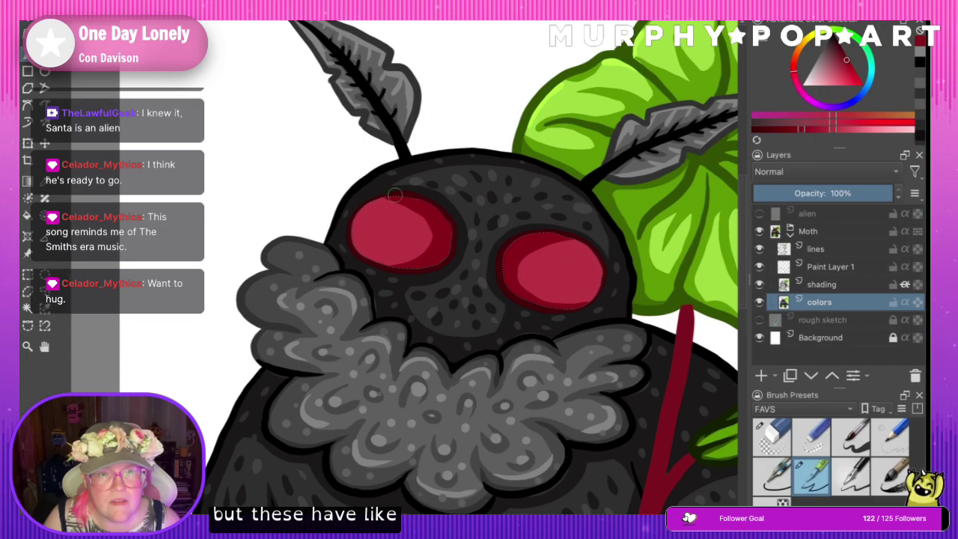
- Extend the dark red shading along the outer edges of both eyes so it rings the brighter centres
mouse_move(376, 197)
mouse_down()
mouse_move(351, 214)
mouse_move(354, 241)
mouse_move(387, 266)
mouse_move(364, 255)
mouse_move(357, 220)
mouse_up()
key(ctrl+z)
key(ctrl+z)
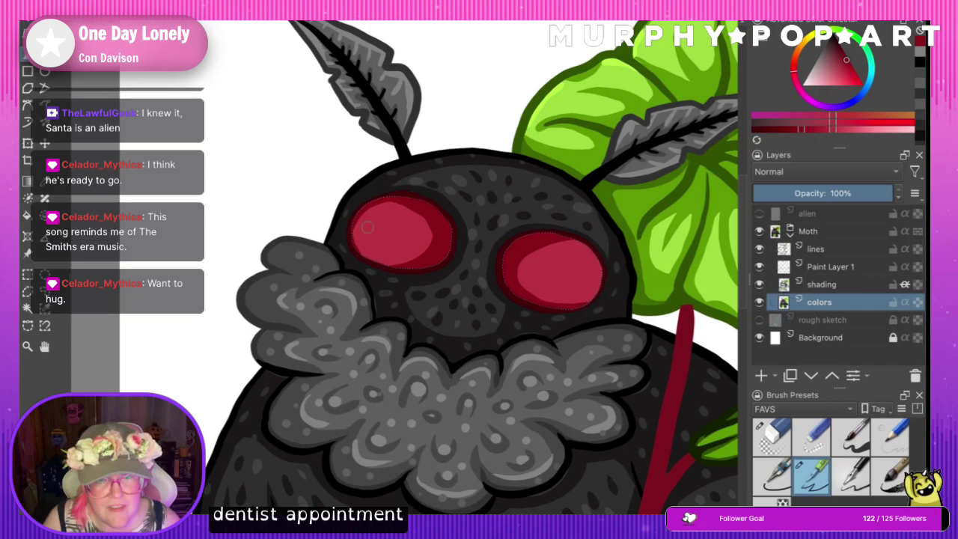
mouse_move(350, 236)
mouse_down()
mouse_move(406, 271)
mouse_move(352, 241)
mouse_move(372, 258)
mouse_move(416, 267)
mouse_up()
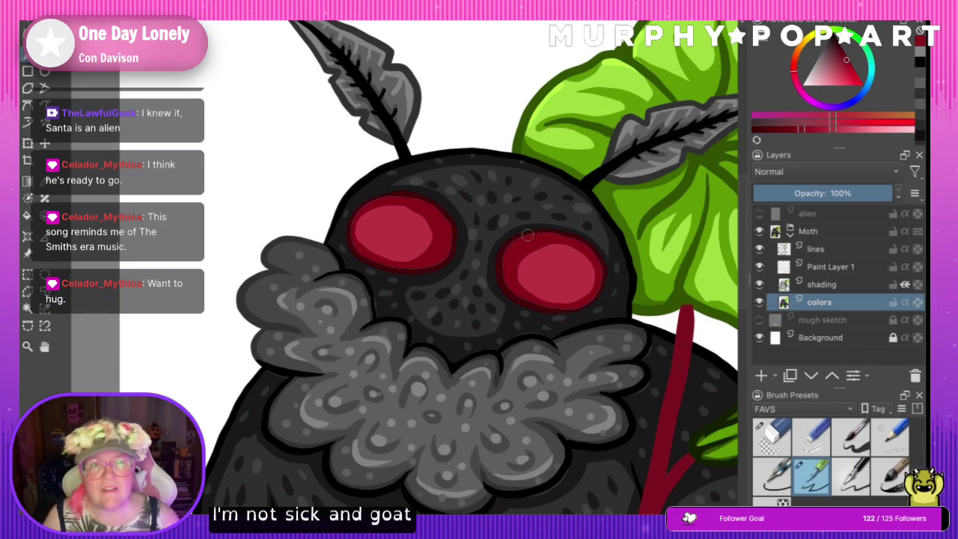
- Sample the eye red, pick a light pink from it, and paint one large and one small oval highlight on each eye
click(45, 182)
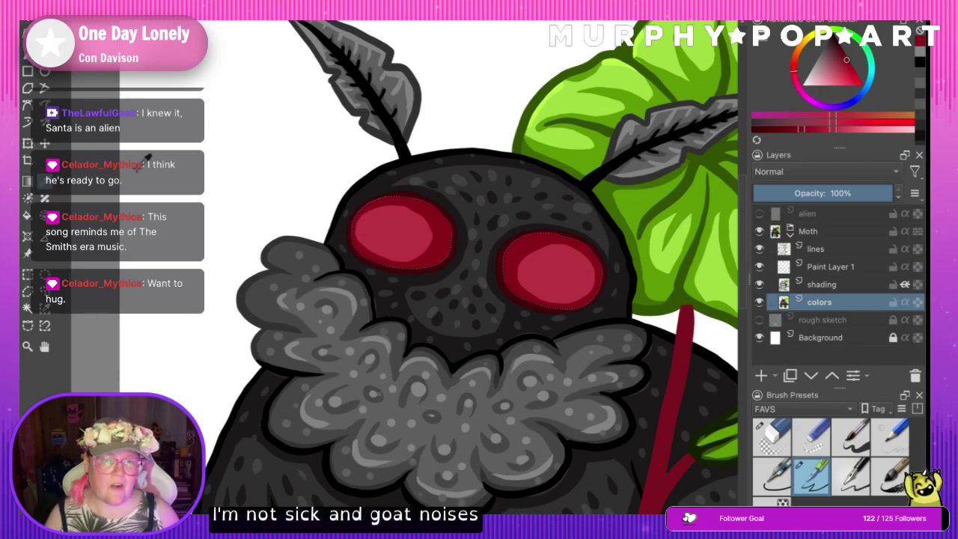
click(398, 232)
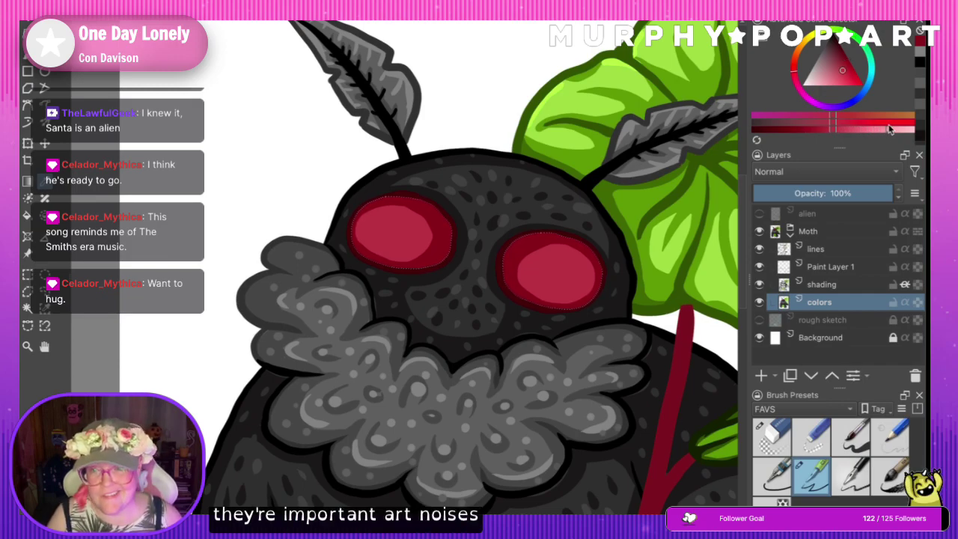
click(890, 129)
drag(369, 214, 380, 217)
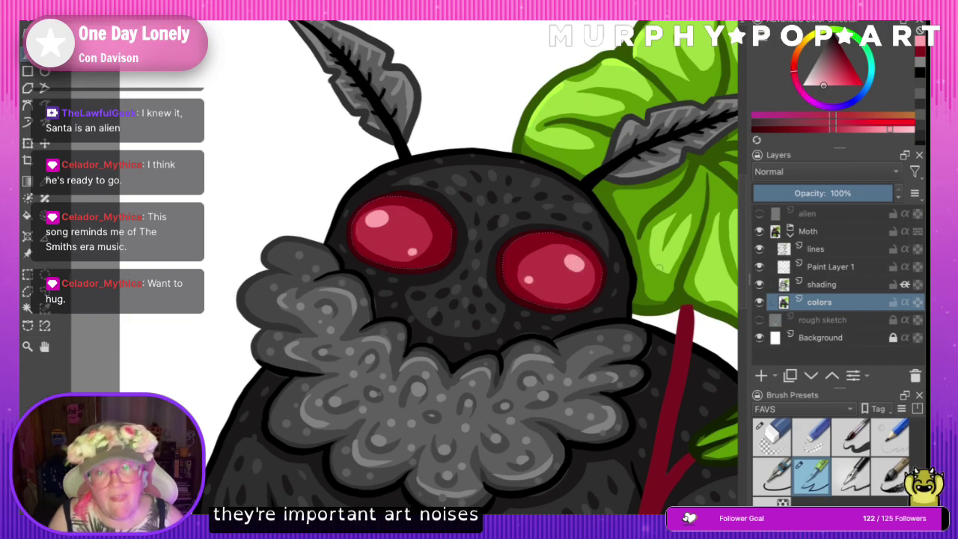
key(ctrl+minus)
key(ctrl+minus)
key(ctrl+minus)
key(ctrl+minus)
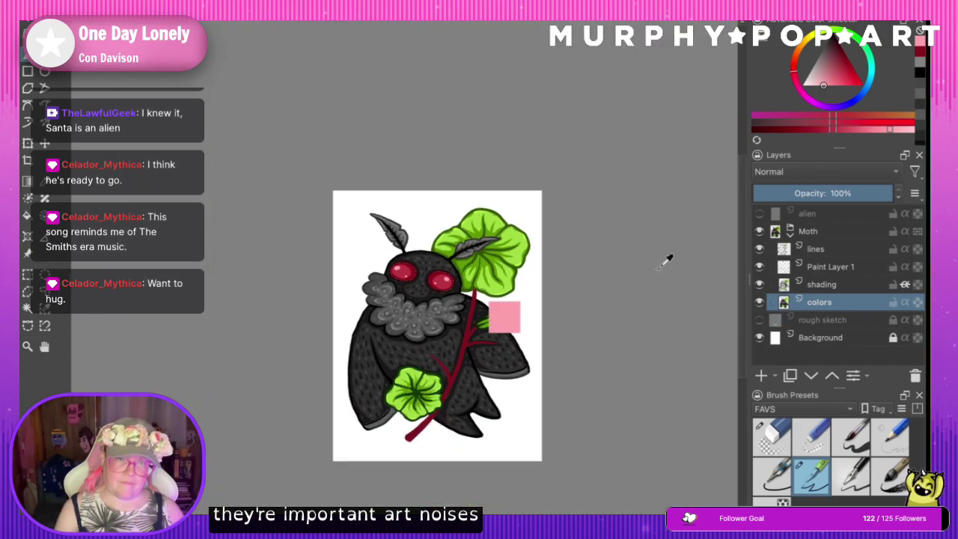
- Pick a paler pink and paint a small bright spot inside the large highlight of each eye
key(ctrl+equal)
key(ctrl+equal)
key(ctrl+equal)
key(ctrl+equal)
key(ctrl+equal)
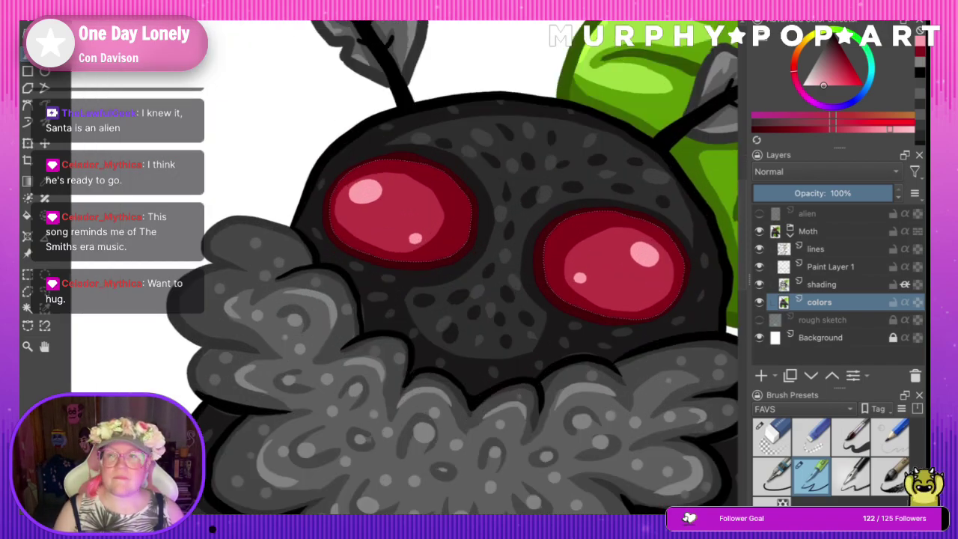
click(912, 133)
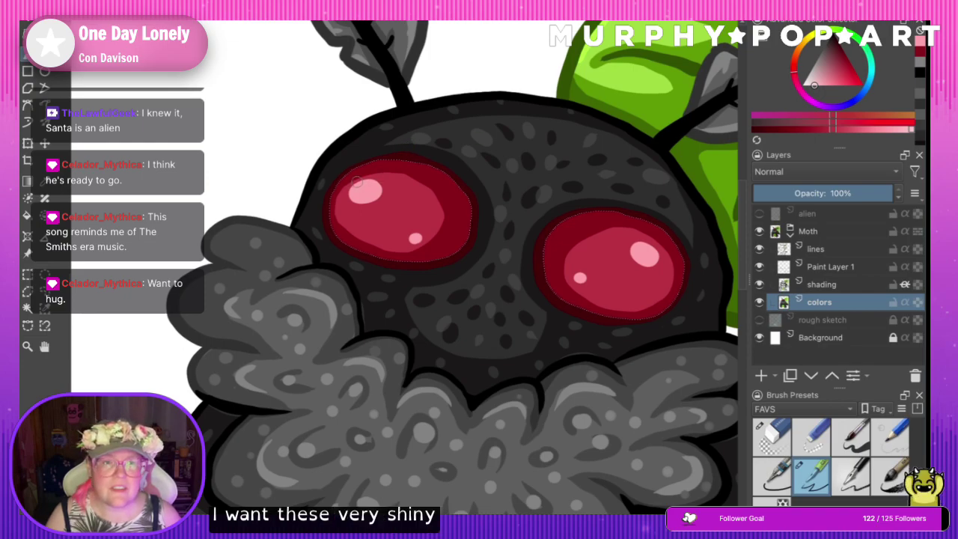
drag(363, 192, 365, 193)
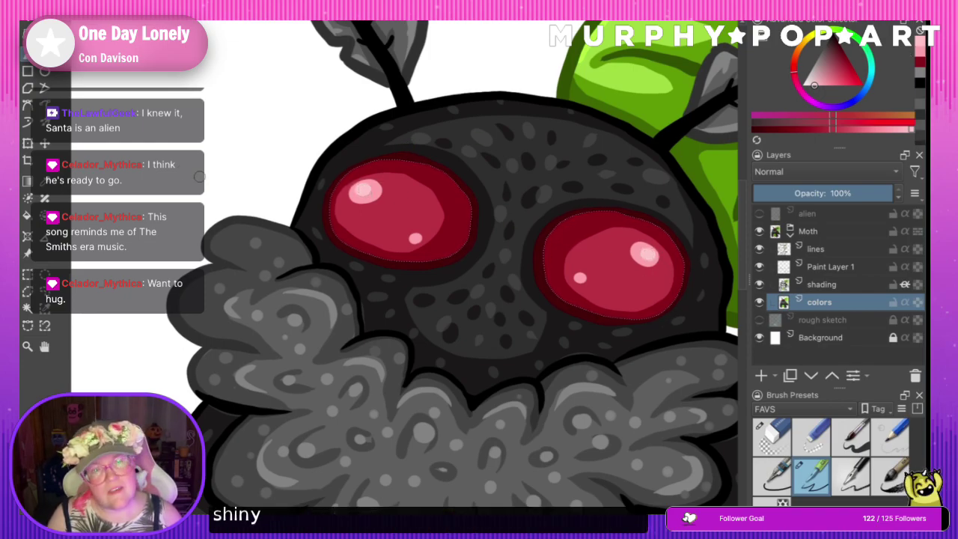
- Sample the eye's central red and paint thin curved reflections in the dark shading along the left eye's inner edge
ctrl+click(411, 202)
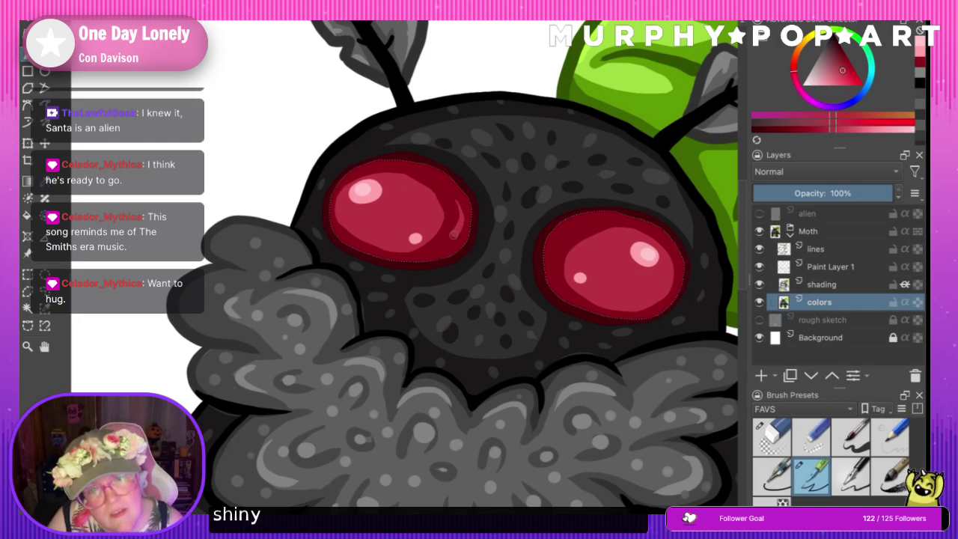
drag(454, 235, 430, 257)
key(ctrl+z)
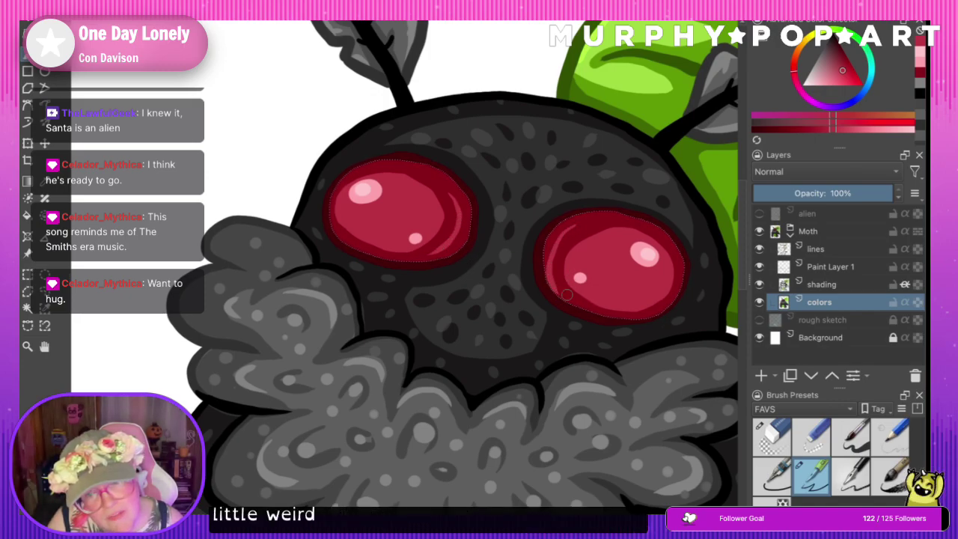
- Undo and repaint the thin curved red reflections in the dark shading along the right eye's inner edge
key(ctrl+z)
mouse_move(564, 234)
mouse_down()
mouse_move(553, 276)
mouse_move(561, 241)
mouse_move(559, 288)
mouse_up()
key(ctrl+z)
key(ctrl+z)
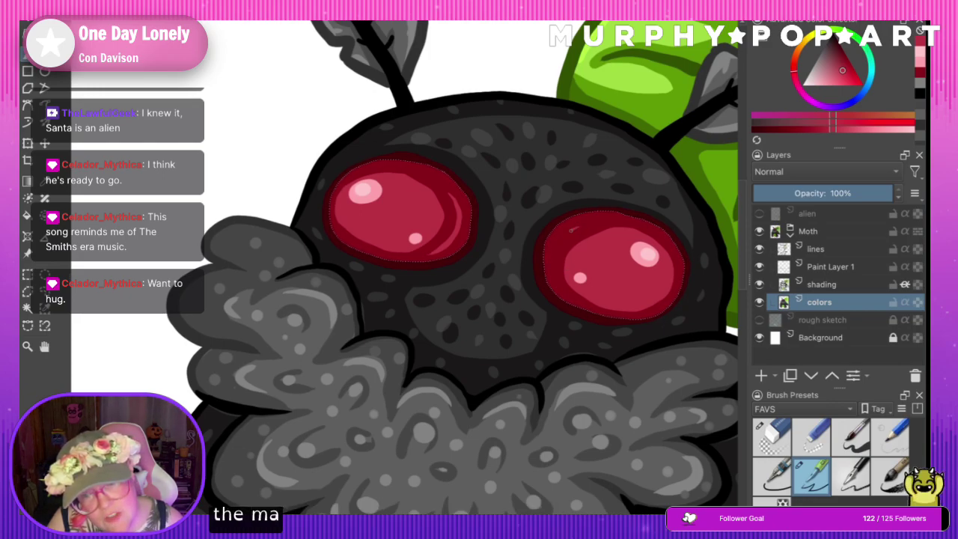
mouse_move(564, 238)
mouse_down()
mouse_move(557, 278)
mouse_move(584, 305)
mouse_move(576, 226)
mouse_up()
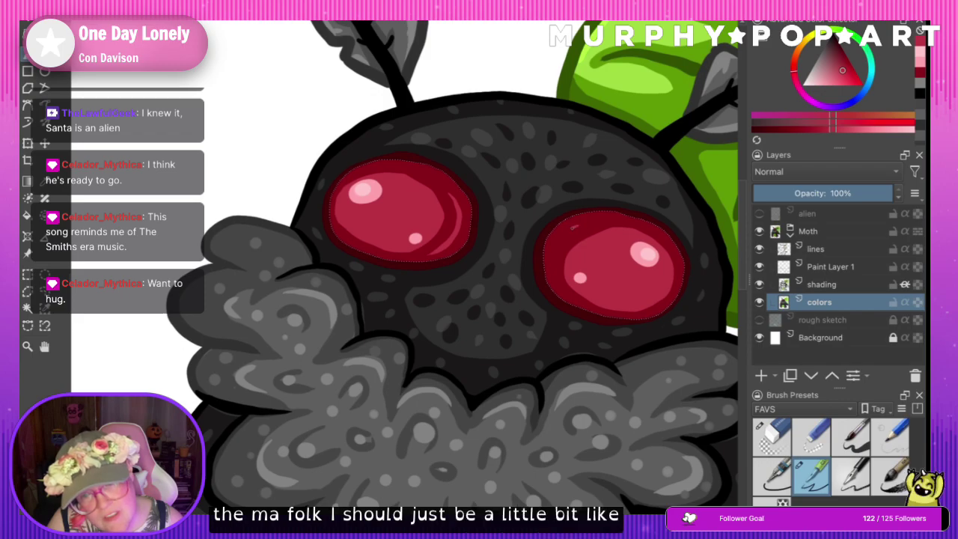
drag(558, 293, 579, 223)
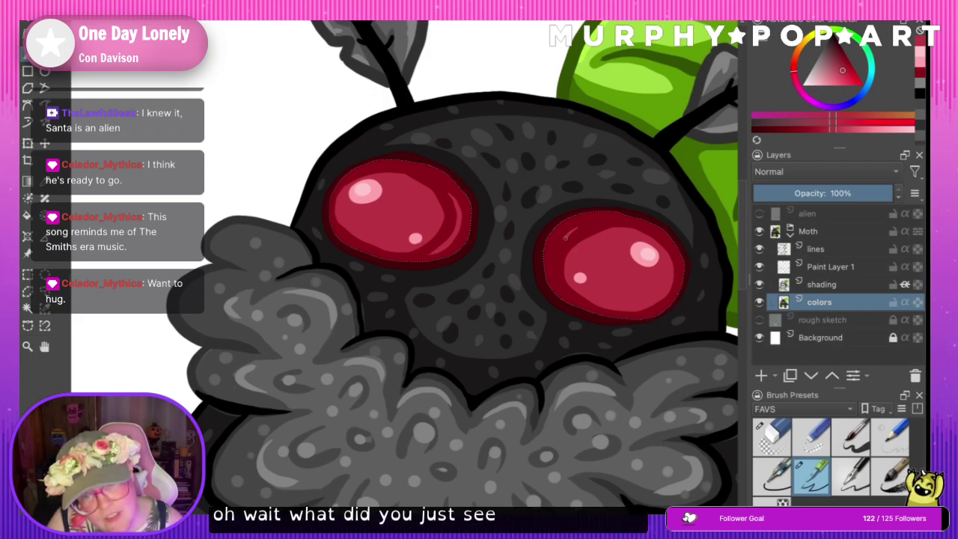
mouse_move(554, 254)
mouse_down()
mouse_move(560, 288)
mouse_move(593, 312)
mouse_up()
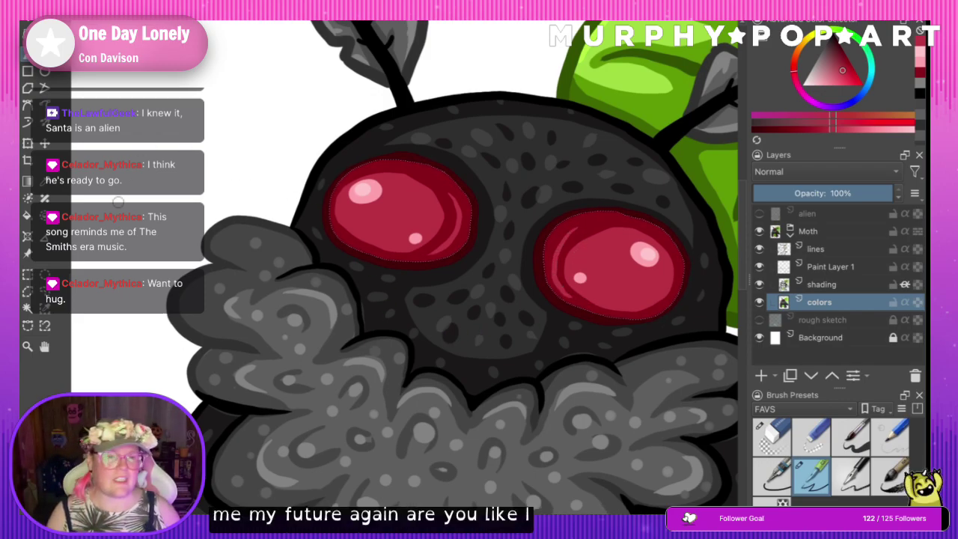
- Clear the selection around both eyes
click(46, 291)
click(142, 236)
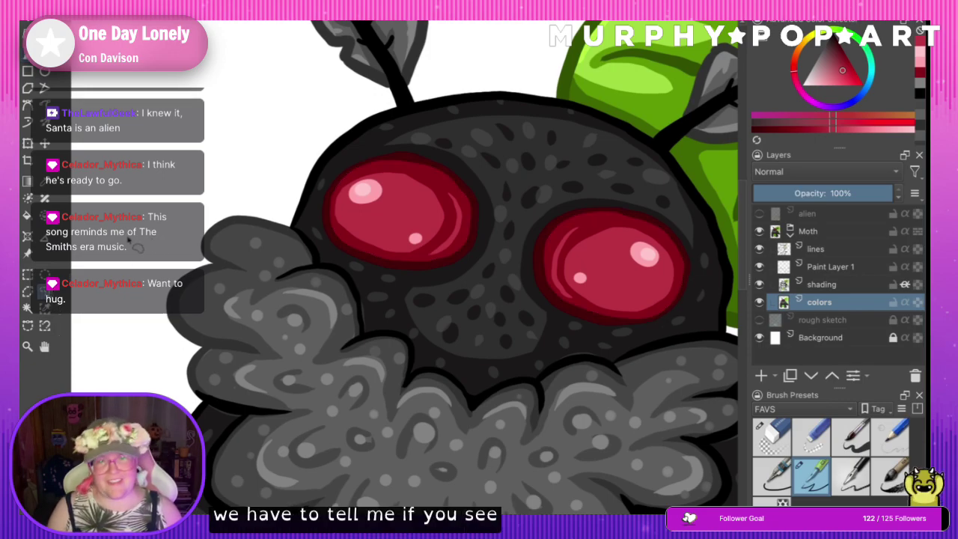
key(ctrl+minus)
key(ctrl+minus)
key(ctrl+minus)
key(ctrl+minus)
key(ctrl+minus)
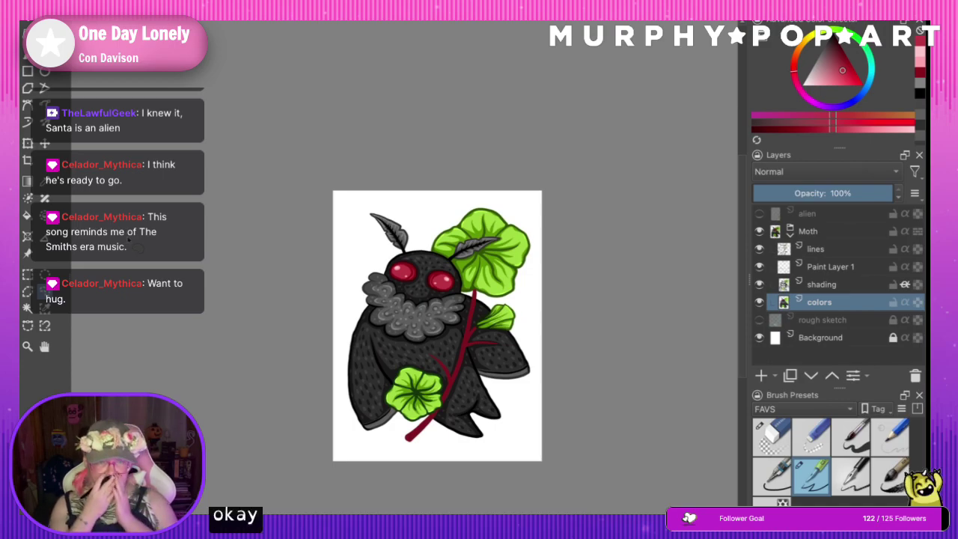
- Try adding a dark red spot in the lower outer part of each eye, using the sampled shadow red
key(plus)
key(plus)
key(plus)
key(plus)
key(plus)
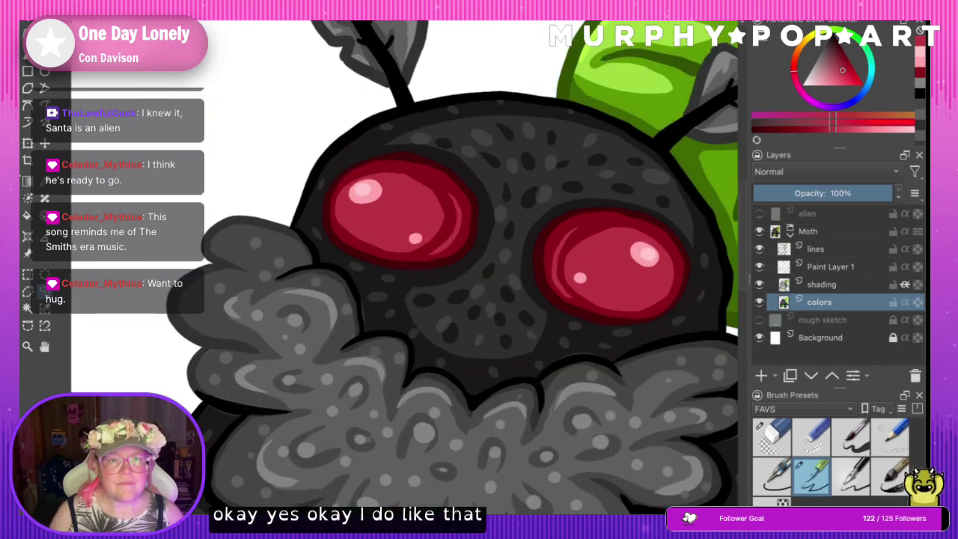
ctrl+click(455, 191)
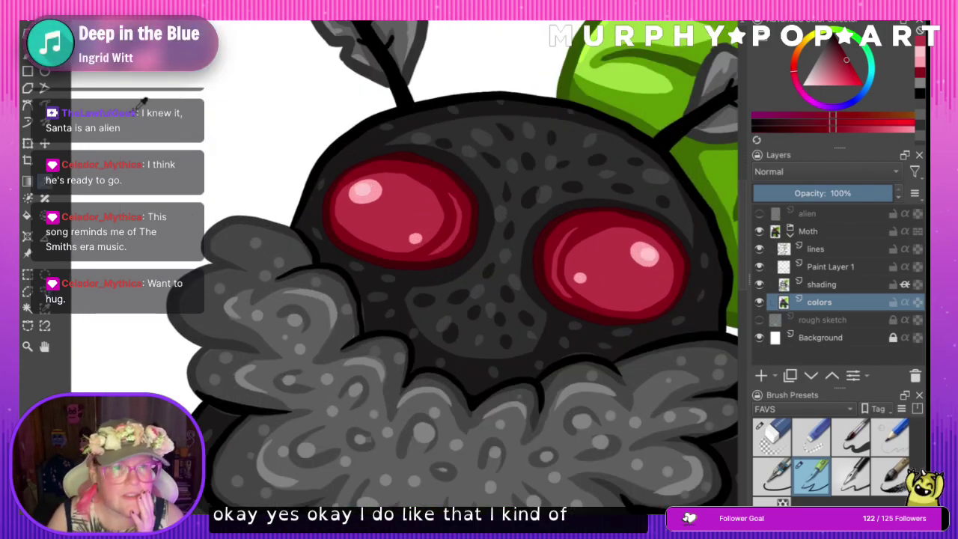
drag(349, 226, 365, 228)
drag(657, 301, 649, 300)
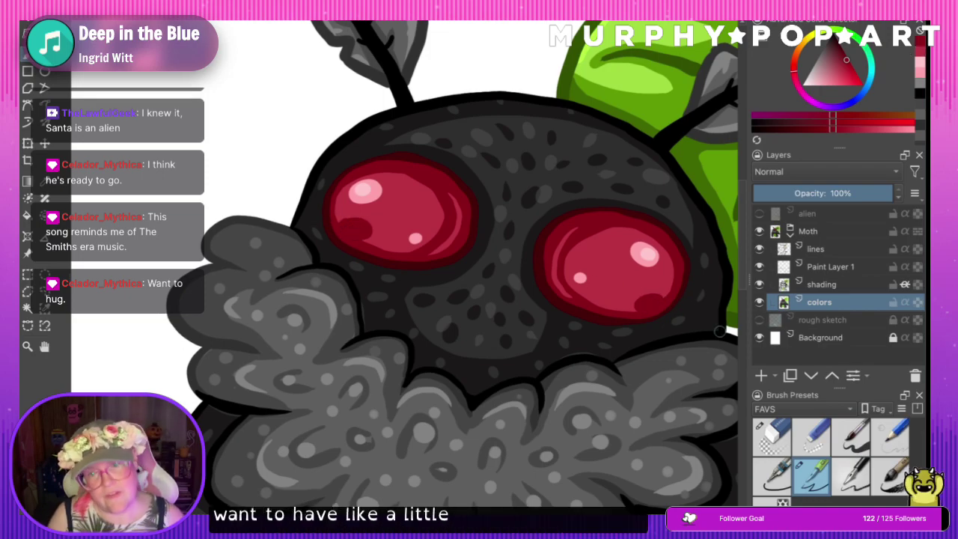
key(ctrl+minus)
key(ctrl+minus)
key(ctrl+minus)
key(ctrl+minus)
key(ctrl+minus)
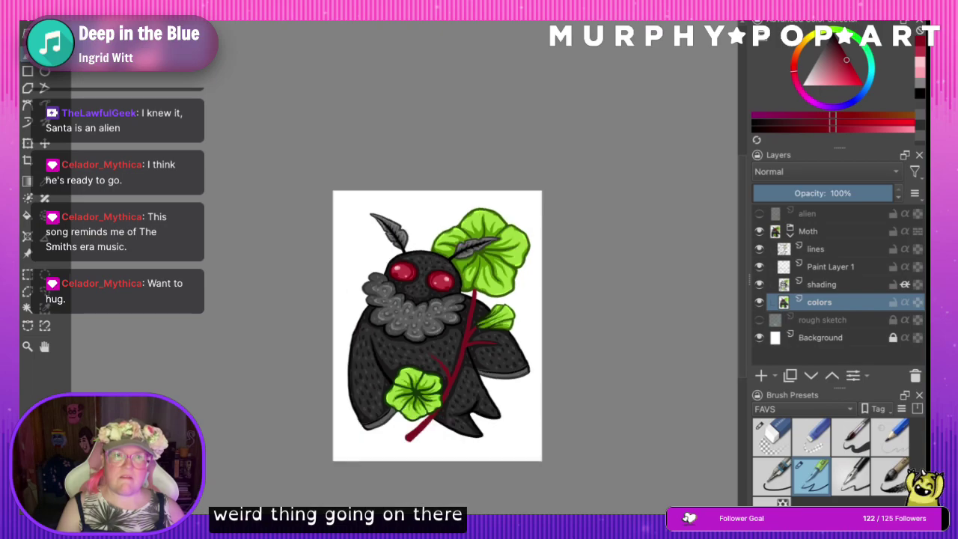
- Sample the light pink of the eye highlight and paint a thin curved highlight along the lower outer edge of each eye
key(plus)
key(plus)
key(plus)
key(plus)
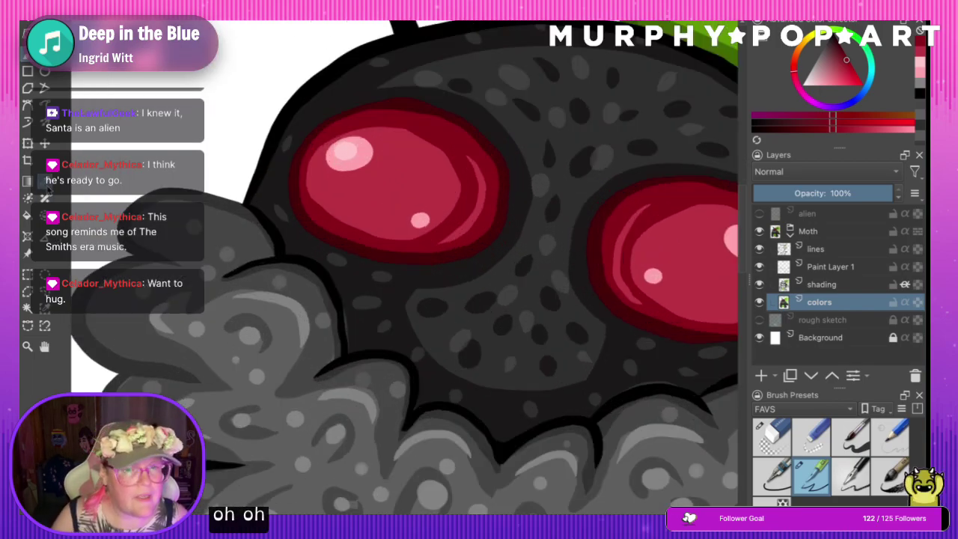
ctrl+click(366, 151)
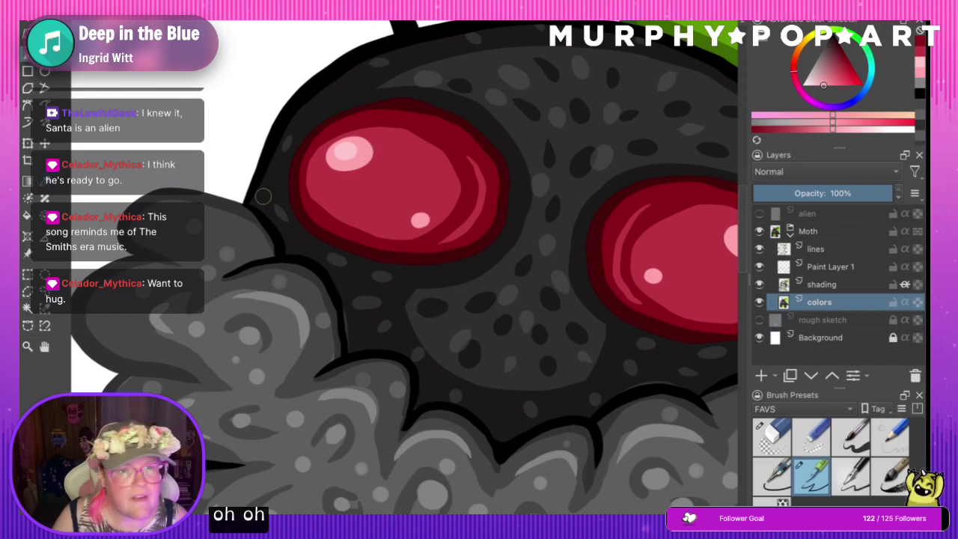
mouse_move(314, 181)
mouse_down()
mouse_move(326, 204)
mouse_move(357, 221)
mouse_up()
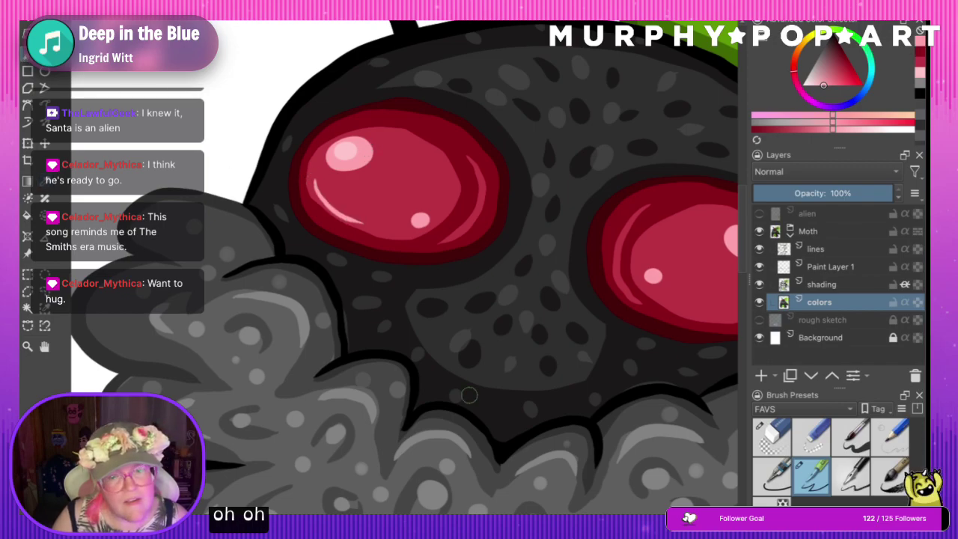
drag(457, 518, 506, 518)
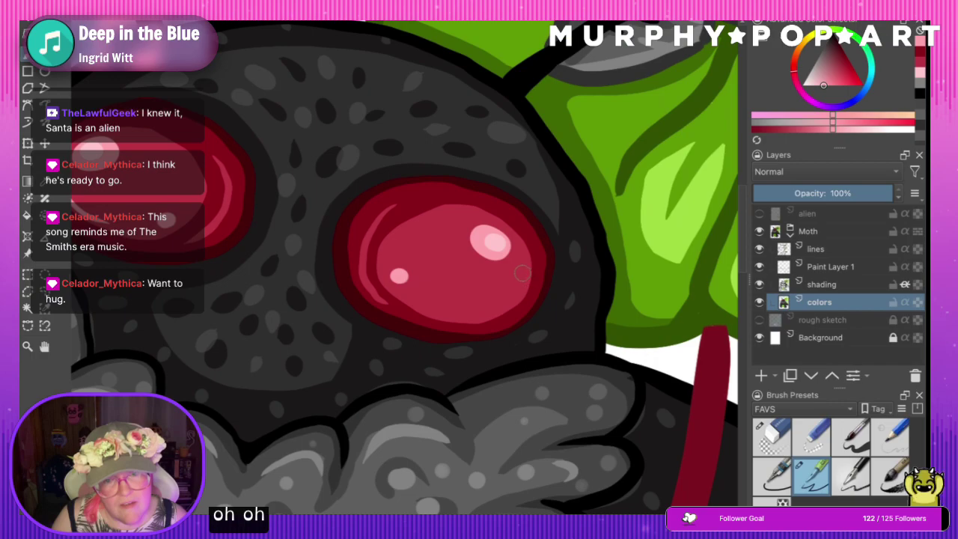
drag(515, 298, 417, 321)
- Review the new eye highlights at full-picture and close-up scale, toggling the colors layer's visibility for comparison
key(minus)
key(minus)
key(minus)
key(minus)
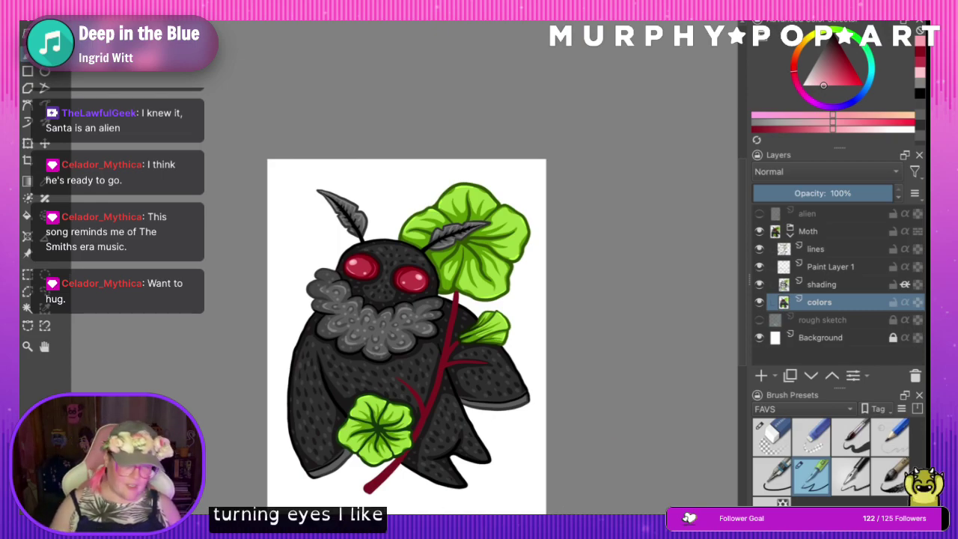
key(ctrl+minus)
key(ctrl+minus)
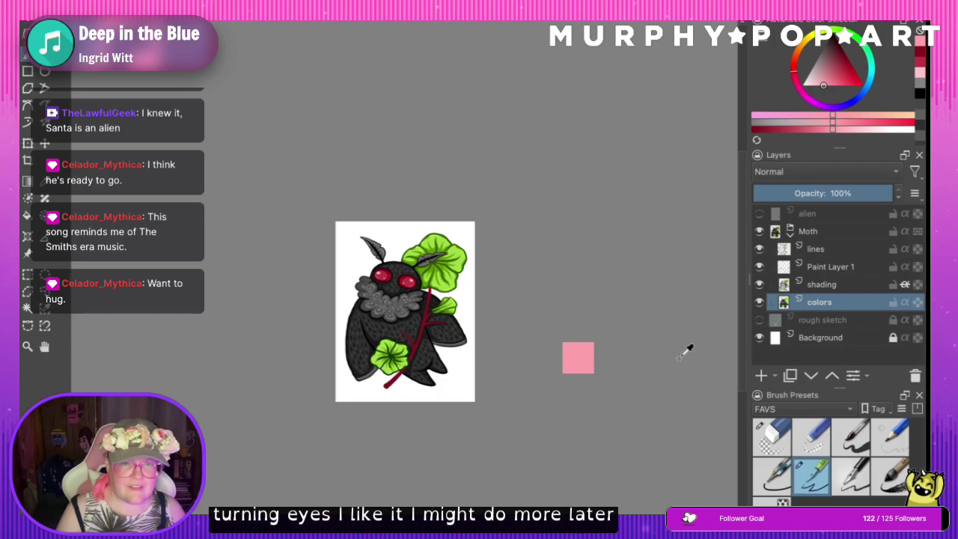
key(ctrl+plus)
key(ctrl+plus)
key(ctrl+plus)
key(ctrl+plus)
key(plus)
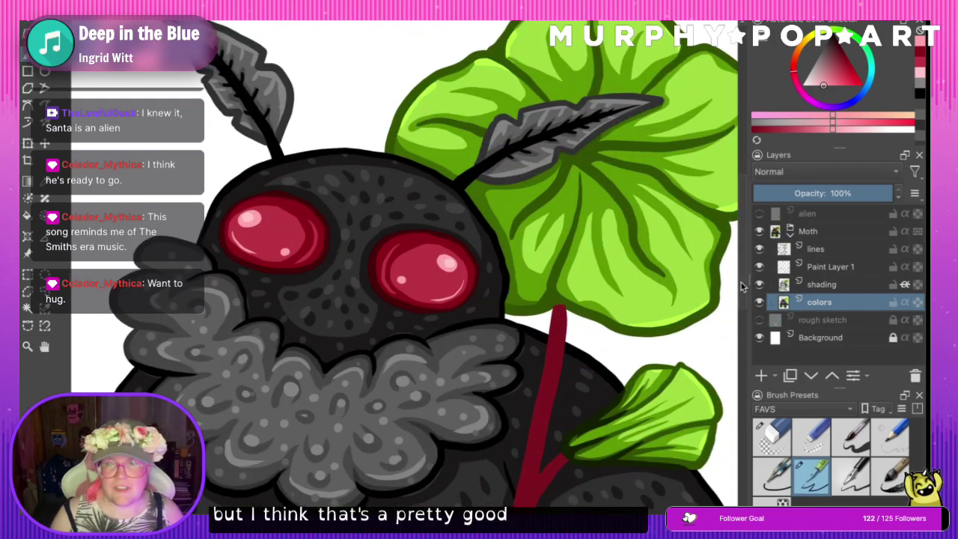
click(759, 301)
click(759, 302)
key(minus)
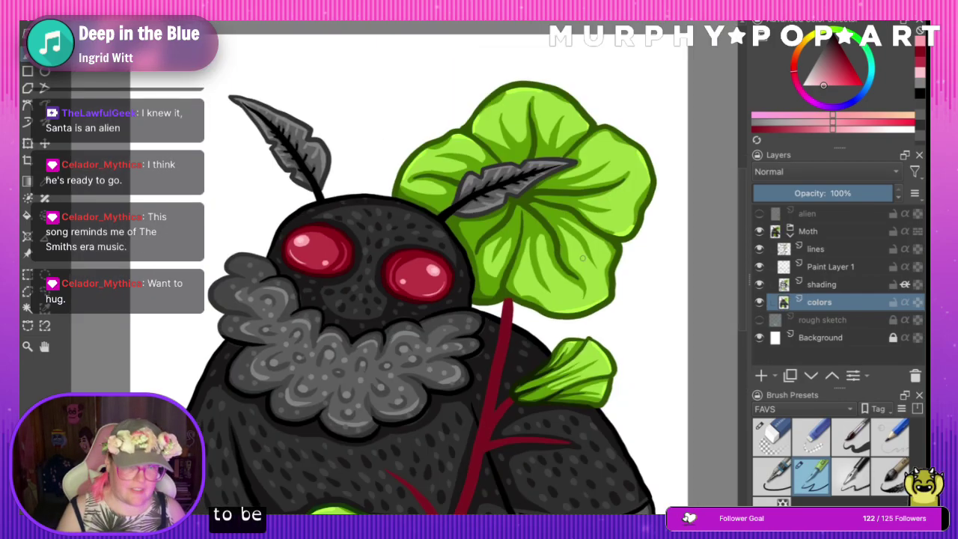
key(minus)
key(minus)
key(minus)
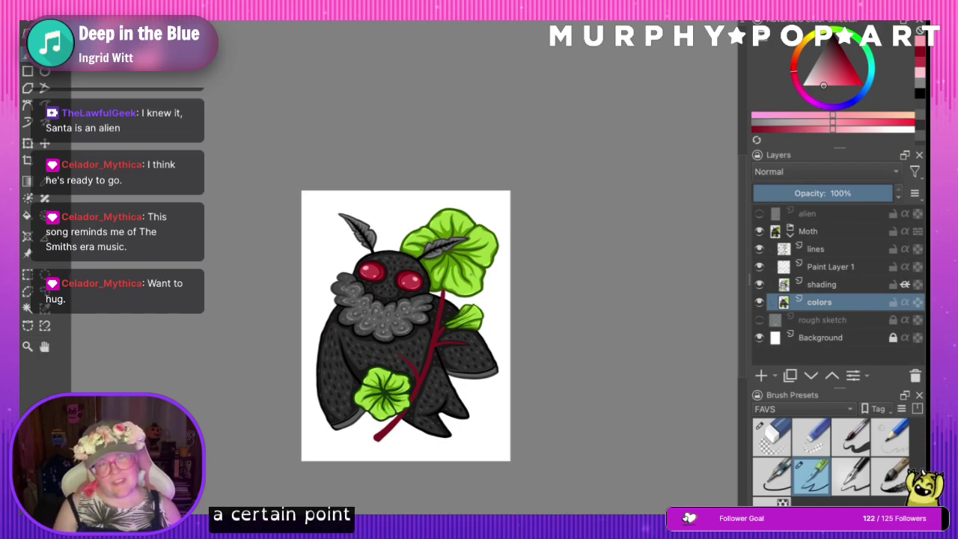
- Examine the reflections in both eyes up close, including the left eye, and compare them with the whole figure
key(plus)
key(plus)
key(plus)
key(plus)
key(plus)
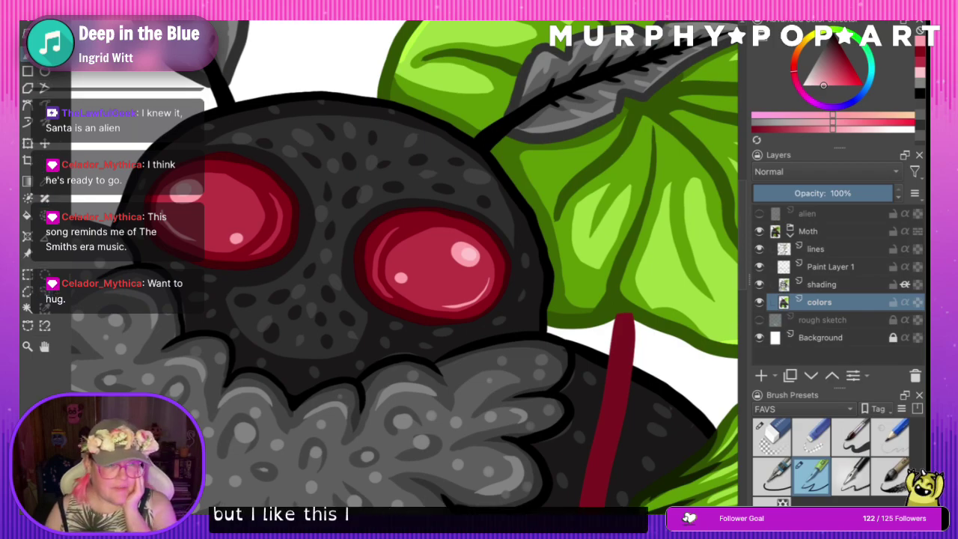
click(45, 346)
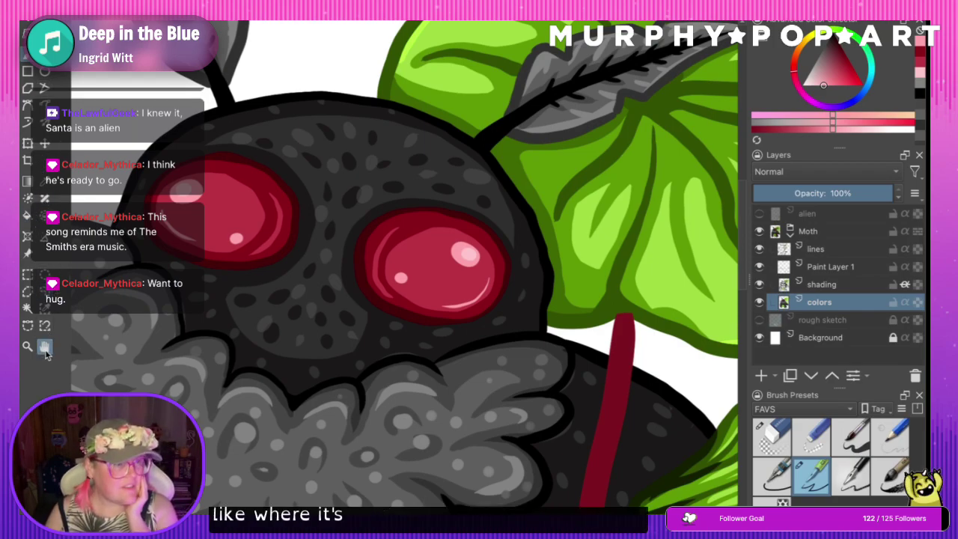
drag(259, 324, 482, 367)
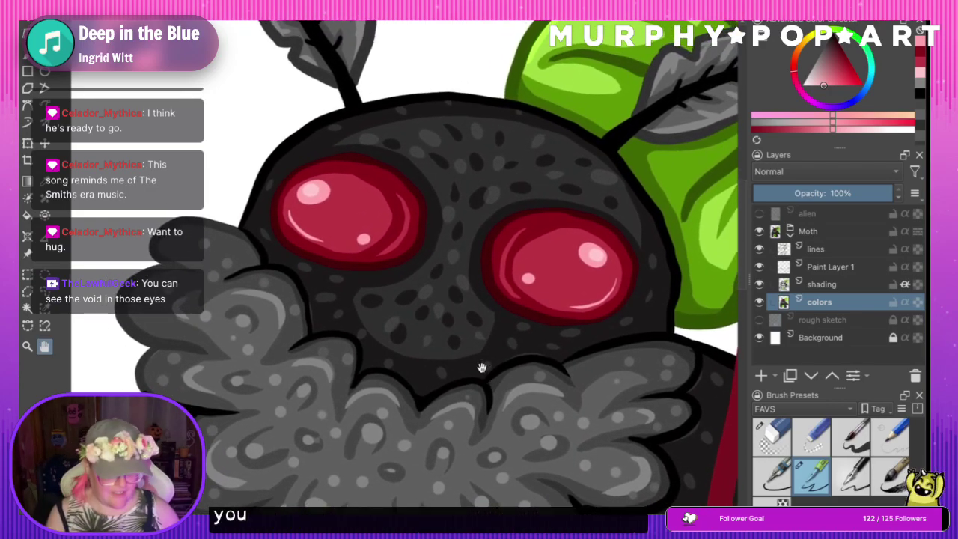
key(ctrl+plus)
key(ctrl+plus)
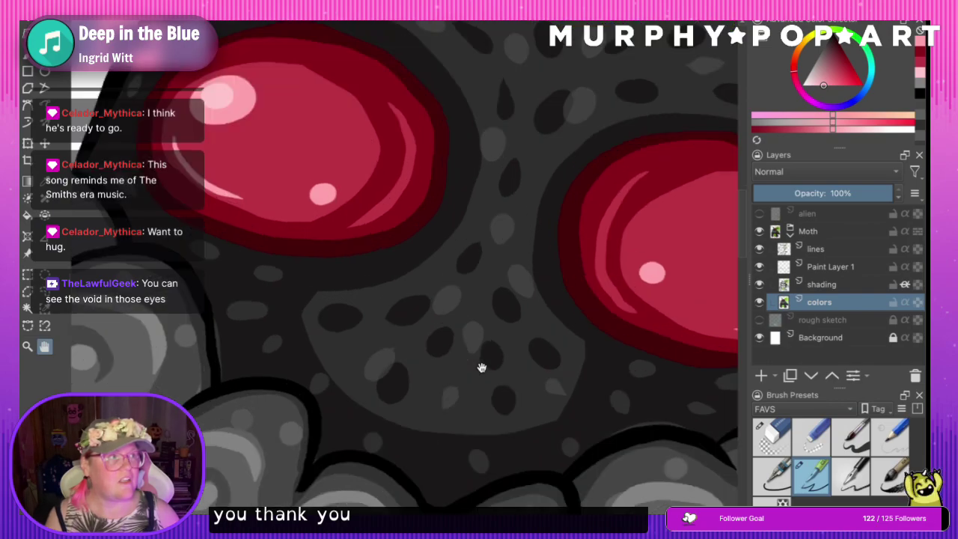
key(plus)
drag(466, 240, 623, 368)
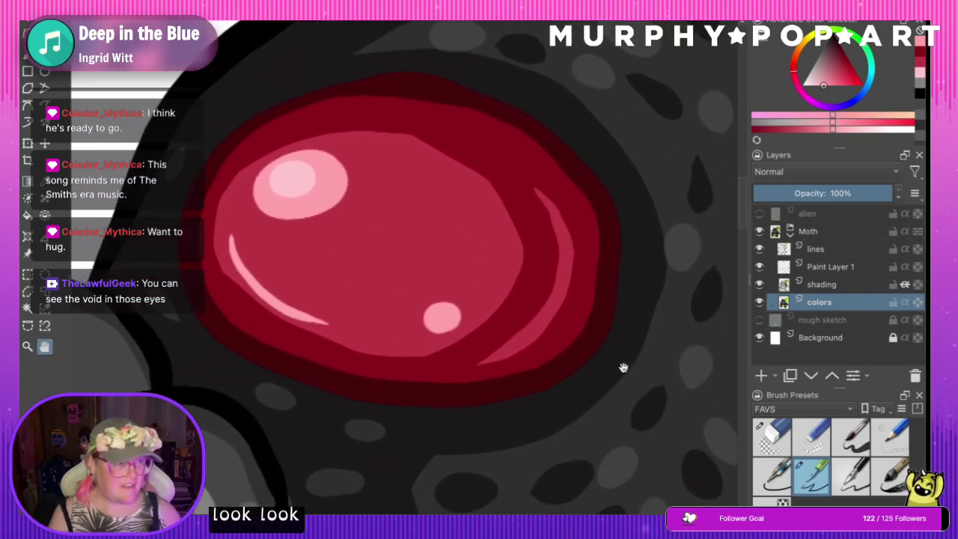
key(minus)
key(minus)
key(minus)
key(minus)
key(minus)
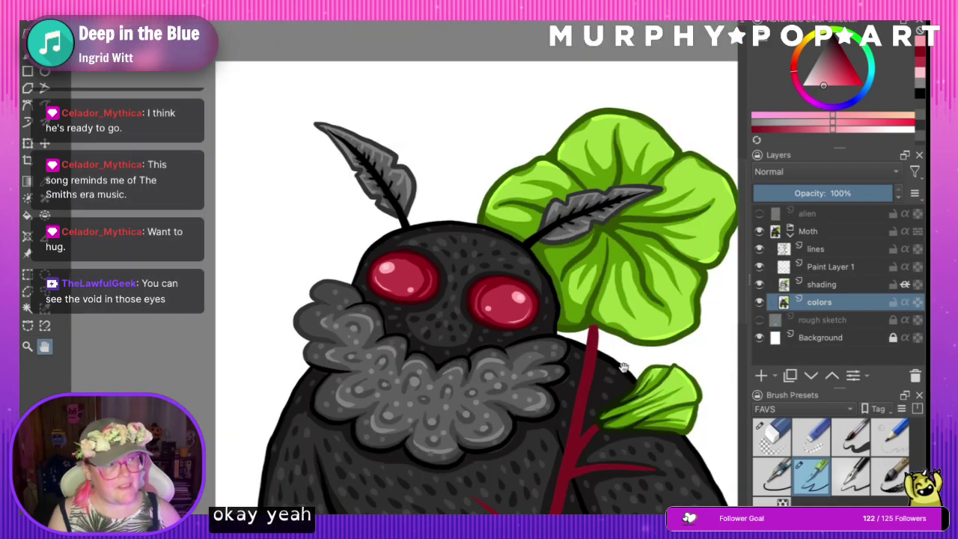
key(minus)
key(minus)
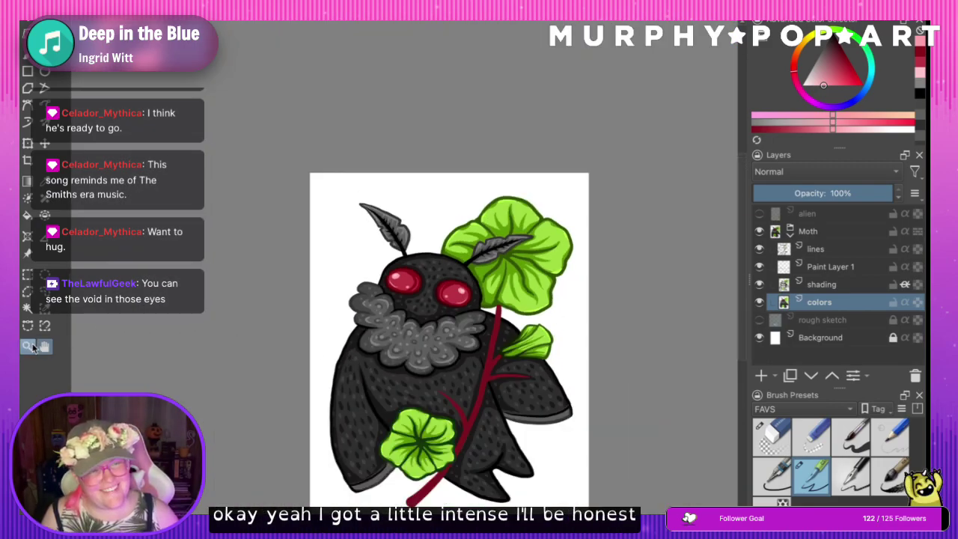
- Hide the colors, shading and Paint Layer 1 layers, show the rough sketch, and make the lines layer active around the stem
drag(448, 388, 399, 294)
click(30, 347)
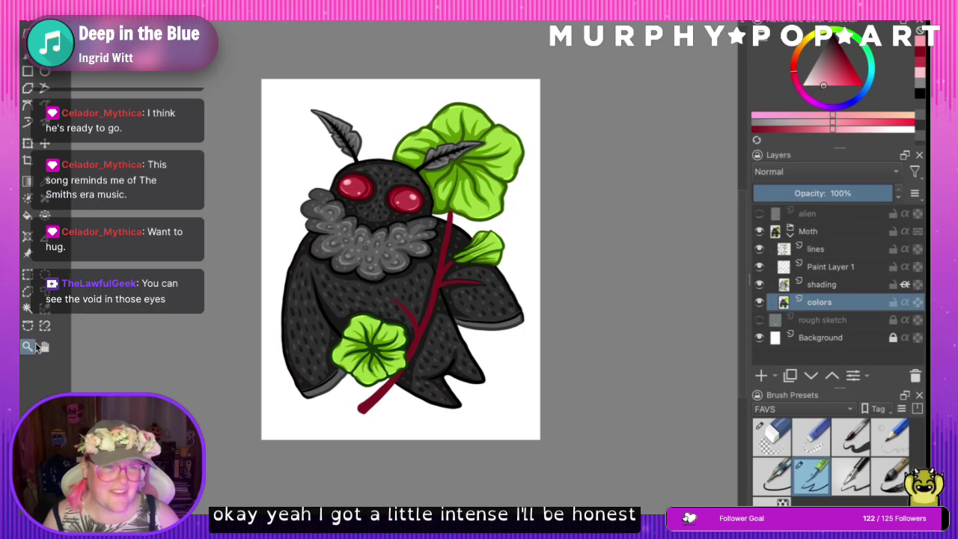
click(27, 347)
click(466, 303)
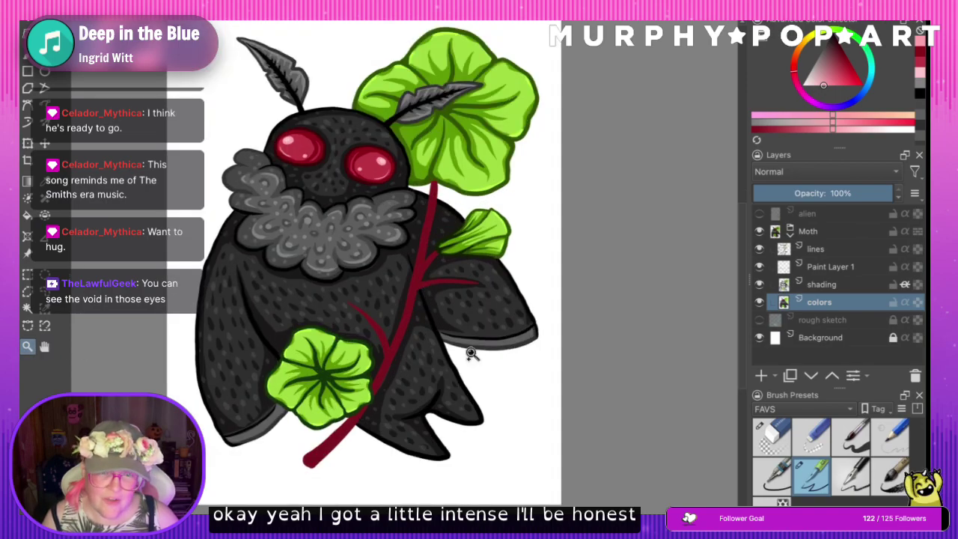
click(401, 318)
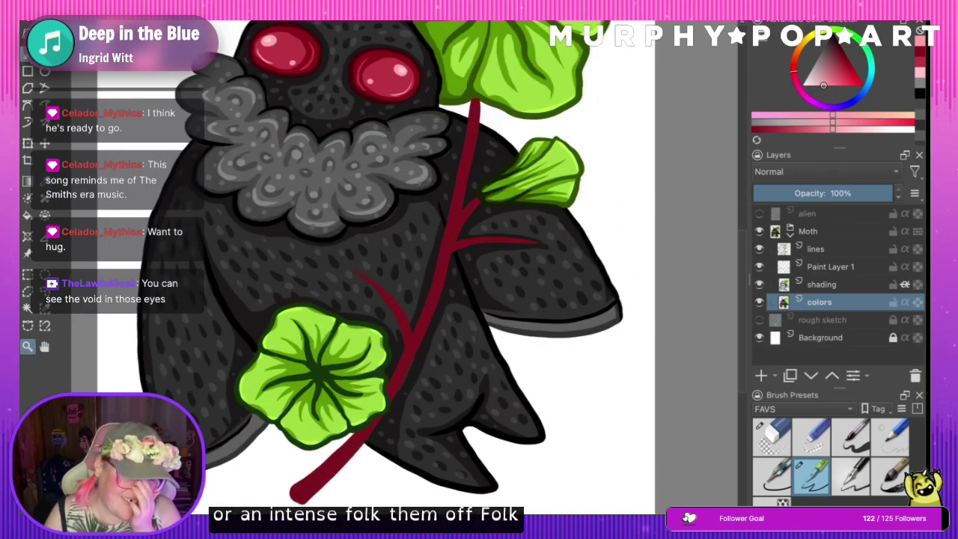
click(759, 303)
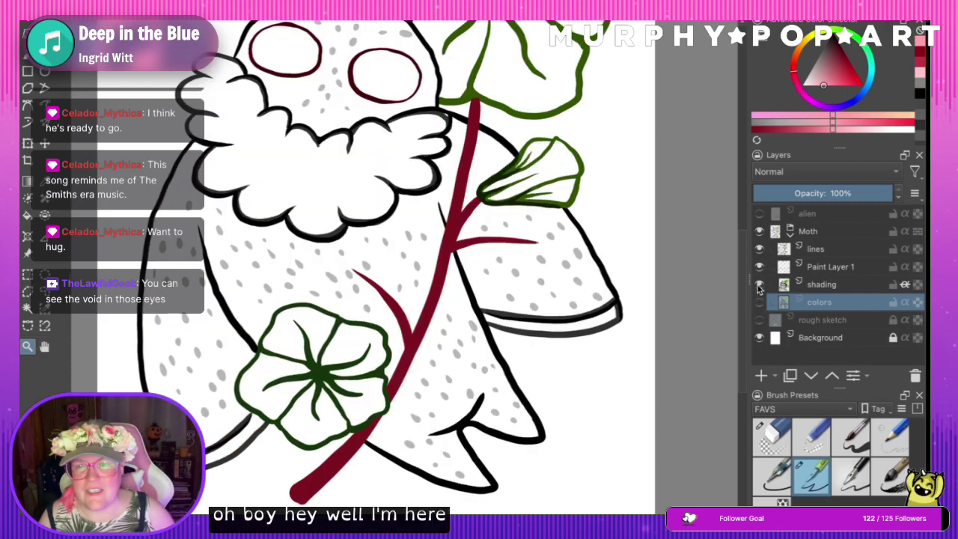
click(759, 285)
click(759, 267)
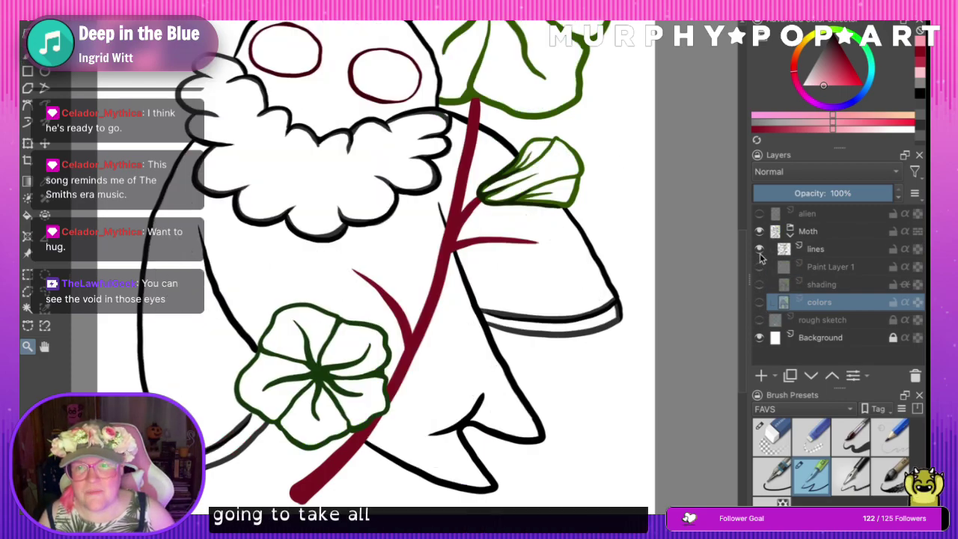
click(759, 319)
click(823, 251)
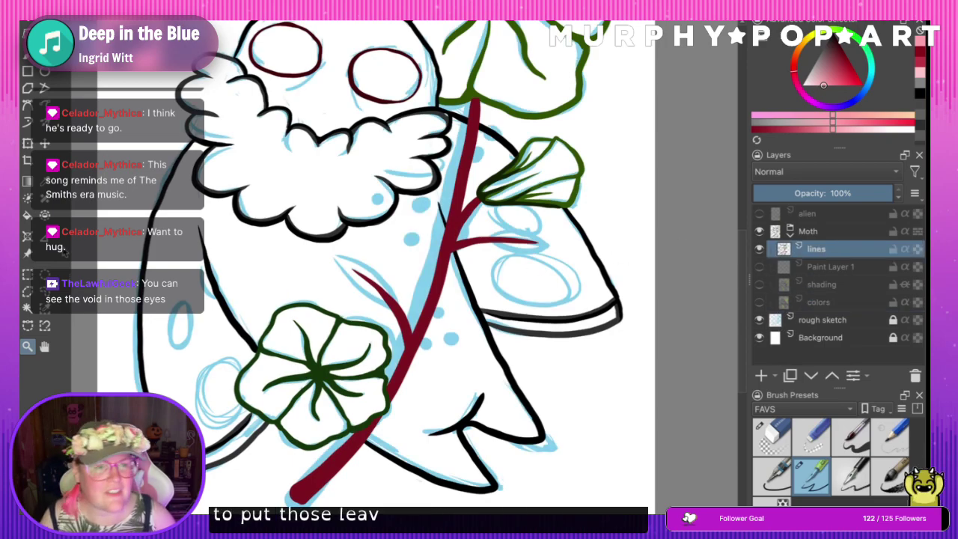
- Sample the stem's dark red and outline a pointed leaf around the stem's left side branch, redrawing strokes that miss the sketch
key(b)
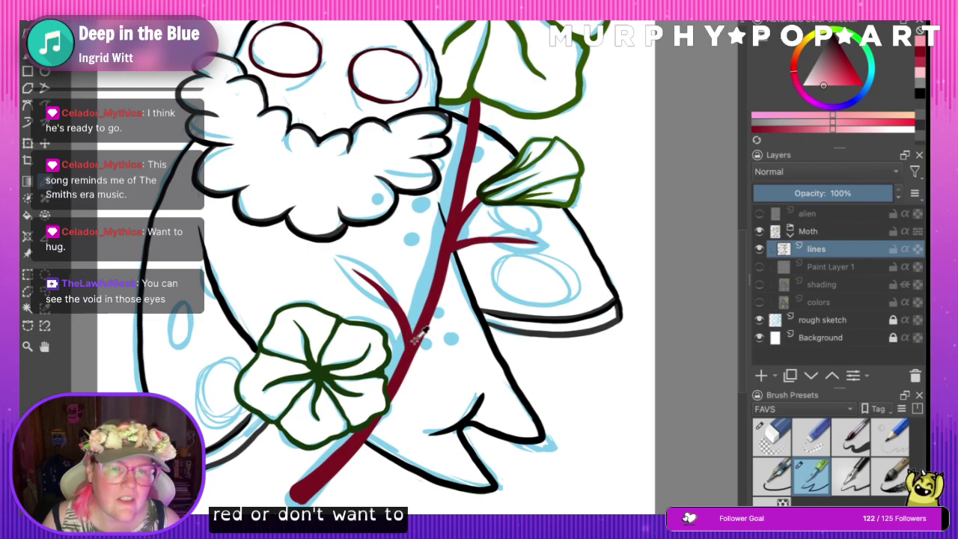
ctrl+click(395, 293)
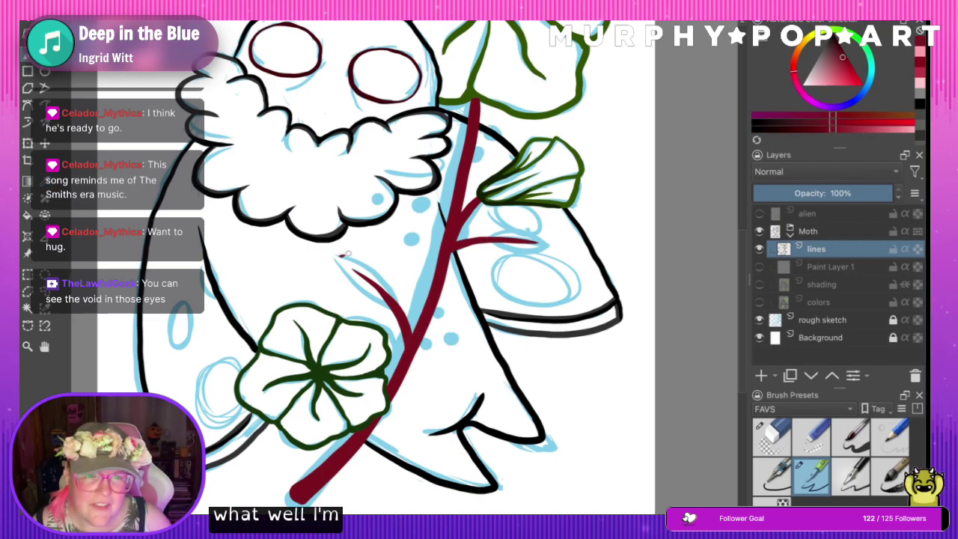
key(ctrl+z)
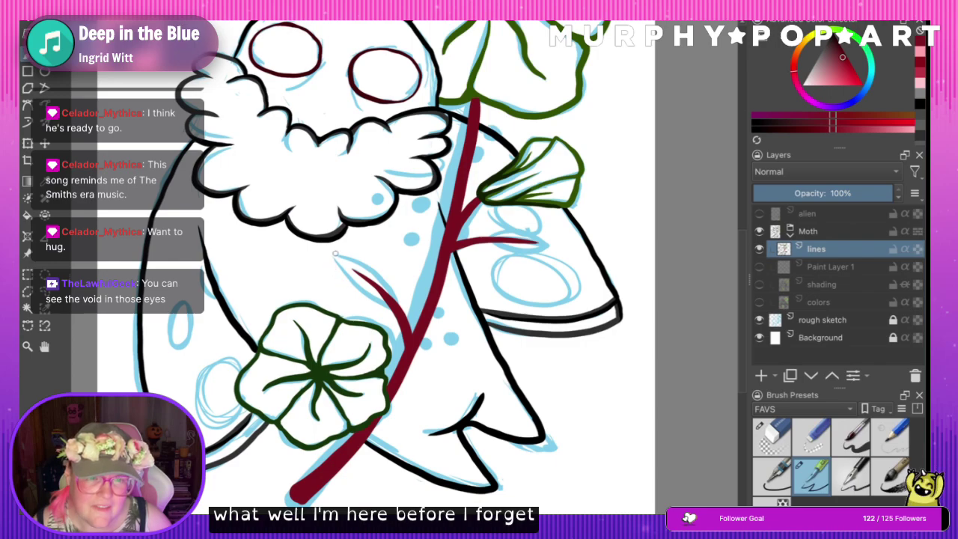
mouse_move(330, 254)
mouse_down()
mouse_move(343, 284)
mouse_move(396, 313)
mouse_up()
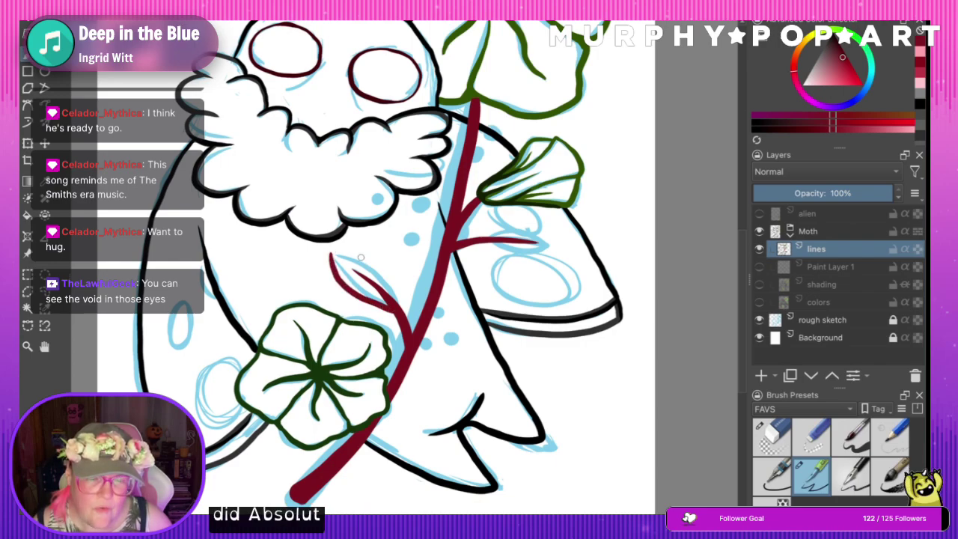
key(ctrl+z)
mouse_move(334, 258)
mouse_down()
mouse_move(358, 296)
mouse_move(395, 312)
mouse_up()
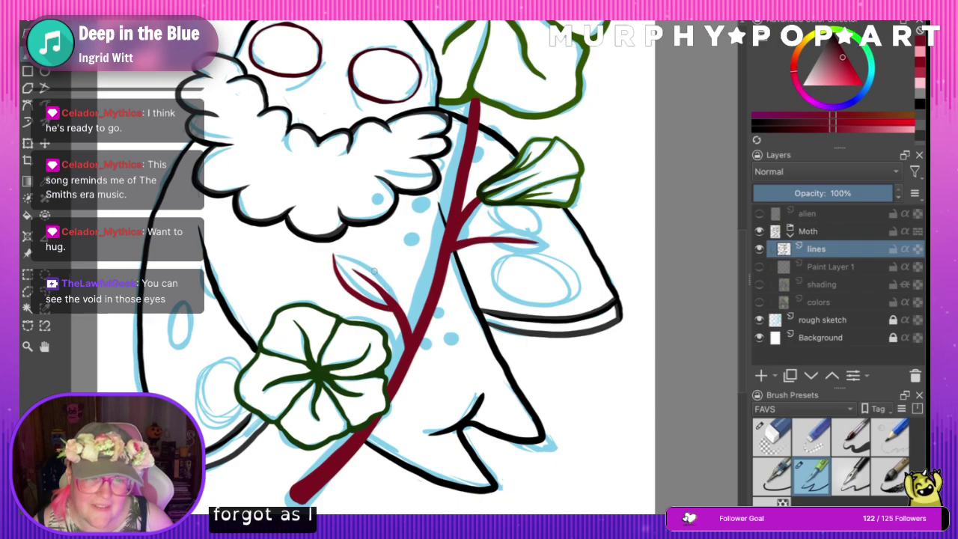
mouse_move(336, 255)
mouse_down()
mouse_move(345, 259)
mouse_move(372, 267)
mouse_move(402, 313)
mouse_up()
key(ctrl+z)
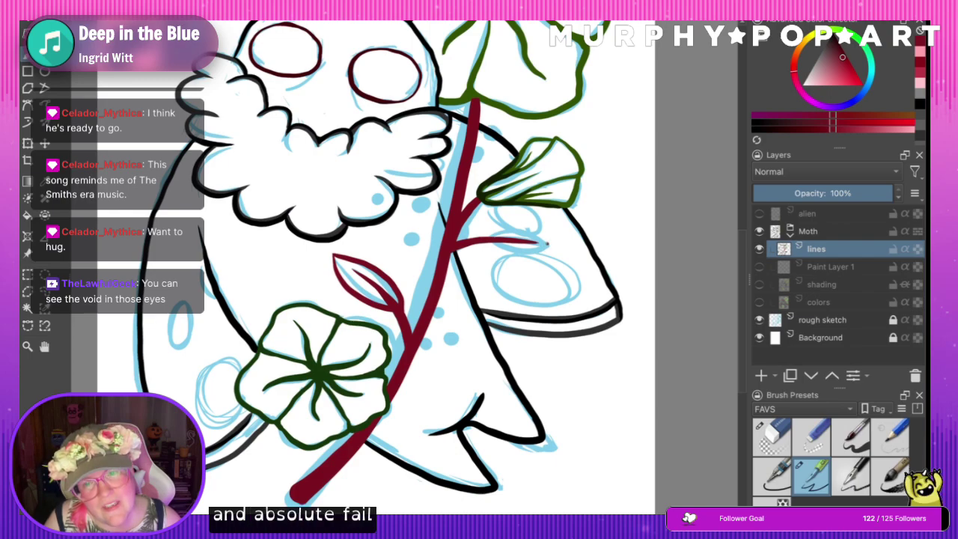
- Outline a small pointed leaf at the tip of the right side branch and add short veins inside both new leaves
mouse_move(500, 238)
mouse_down()
mouse_move(522, 234)
mouse_move(533, 254)
mouse_move(493, 250)
mouse_move(538, 255)
mouse_up()
key(ctrl+z)
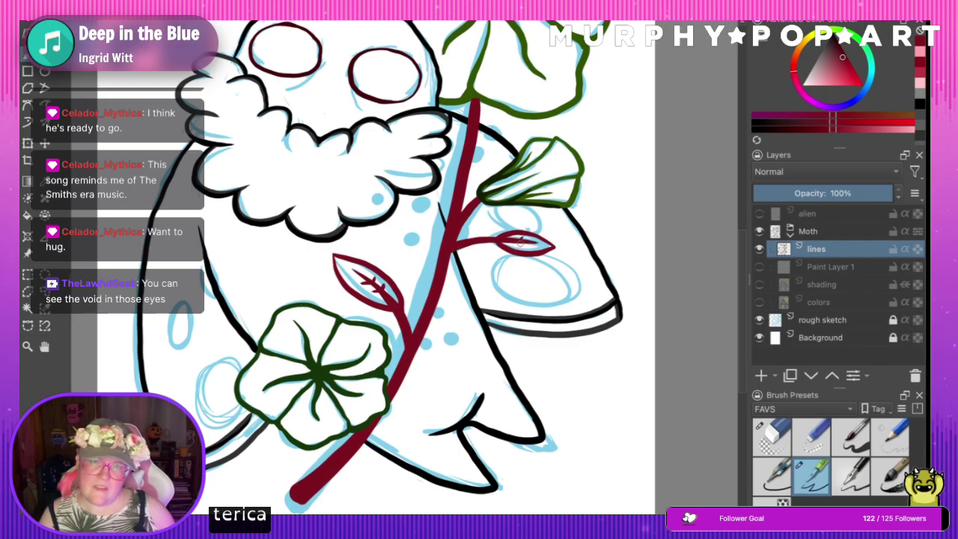
drag(522, 241, 524, 245)
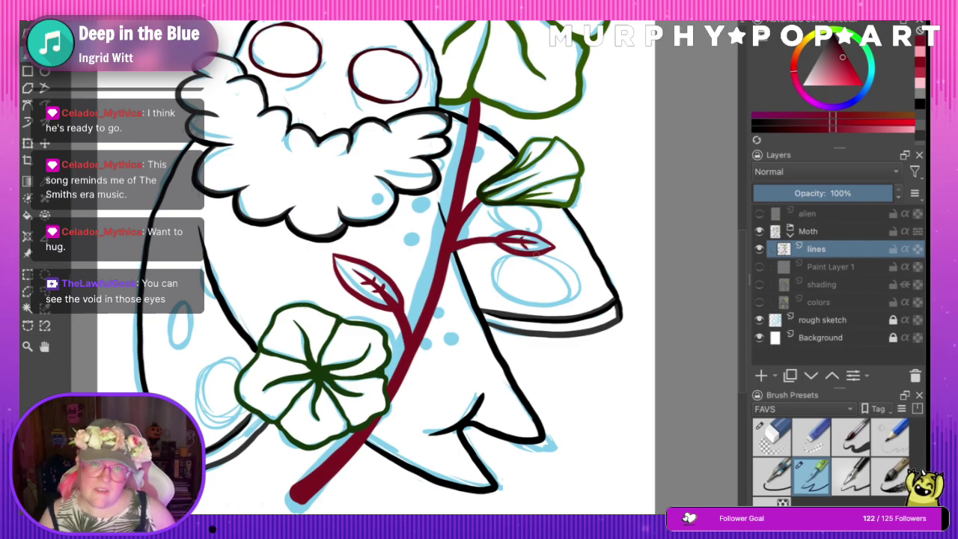
- Show the colors, shading and Paint Layer 1 layers again and make the colors layer active
click(760, 302)
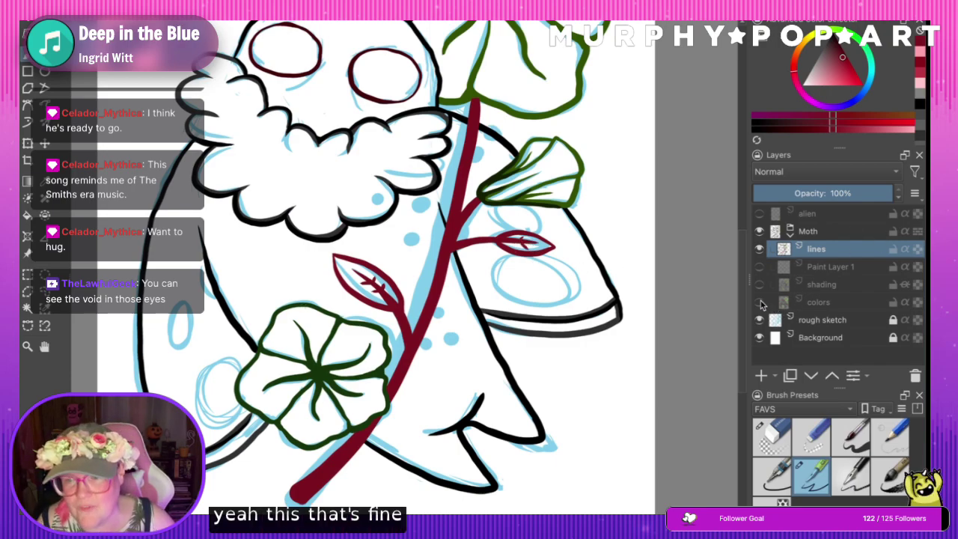
click(759, 284)
click(760, 266)
click(824, 302)
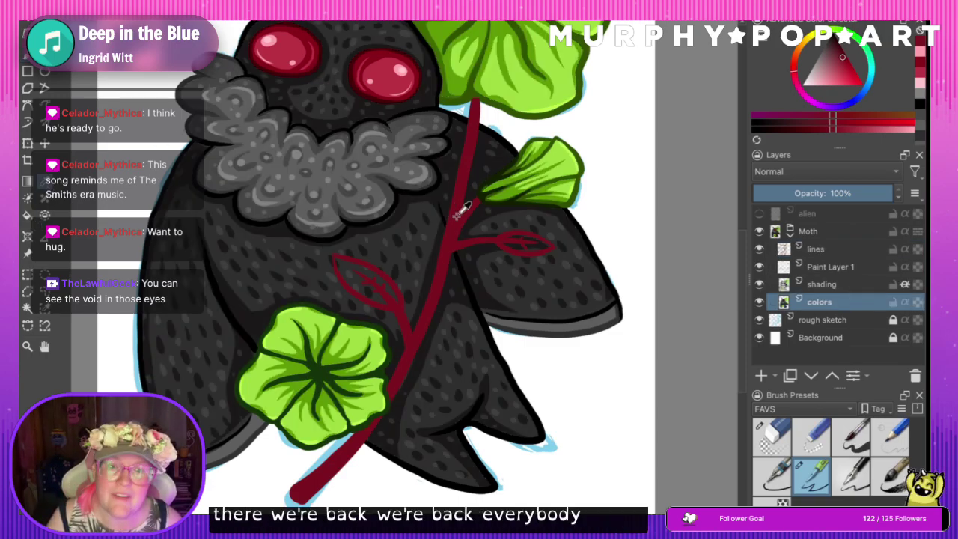
- Pick a slightly brighter dark red, compare the artwork with the colors and lines layers toggled, and hide the colors layer
click(860, 130)
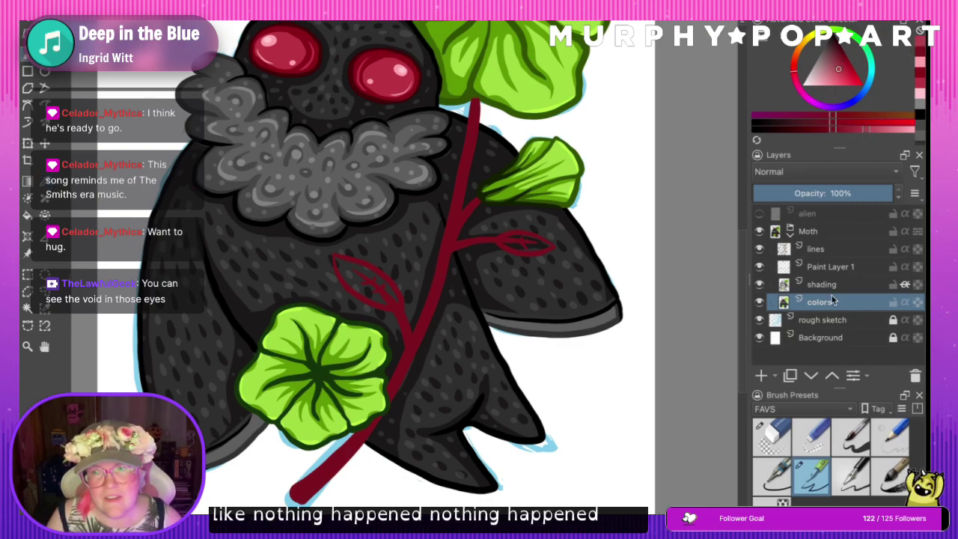
click(759, 302)
click(759, 301)
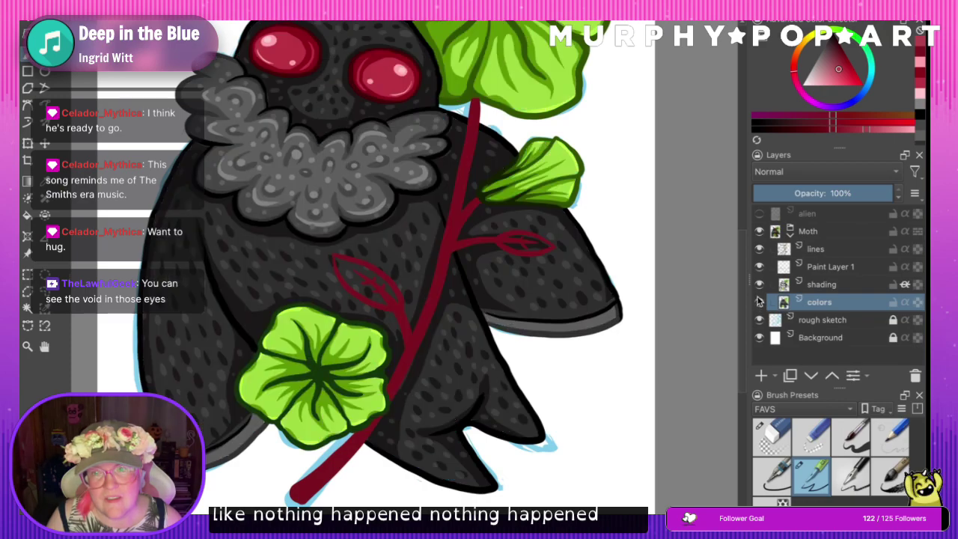
click(759, 249)
click(759, 249)
click(759, 301)
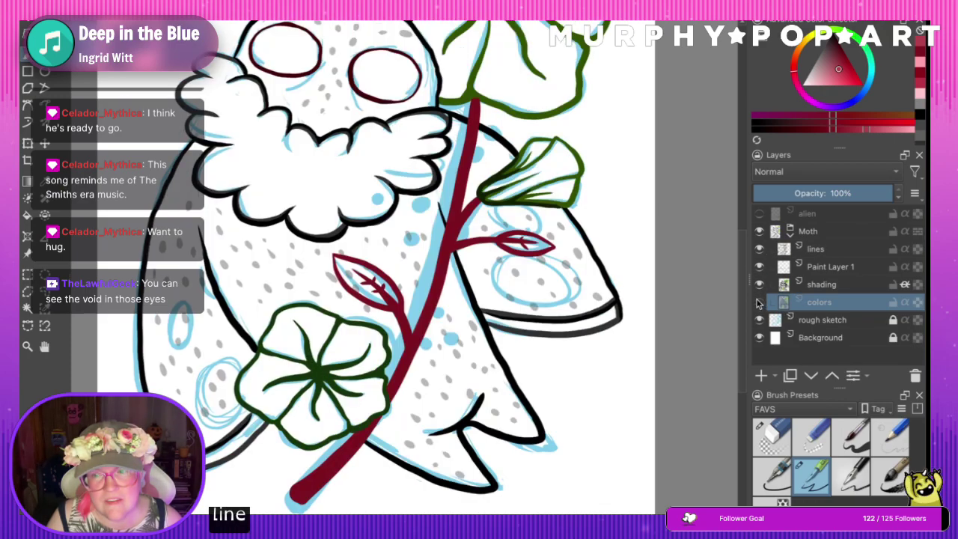
- Show the colors layer again and fill both small leaves with the medium red on the shading layer
click(759, 301)
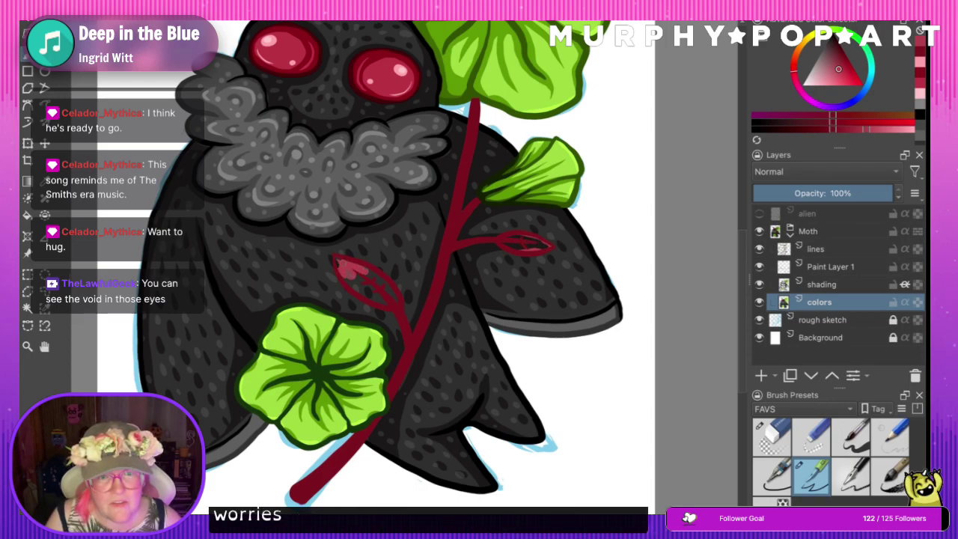
mouse_move(358, 274)
mouse_down()
mouse_move(358, 289)
mouse_move(362, 280)
mouse_move(387, 294)
mouse_up()
key(ctrl+z)
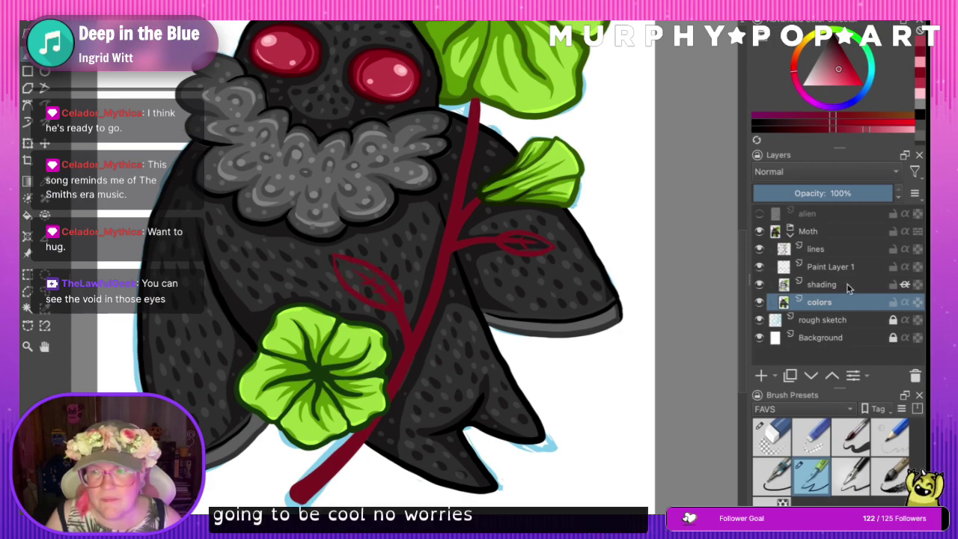
click(823, 285)
mouse_move(505, 242)
mouse_down()
mouse_move(547, 249)
mouse_move(527, 238)
mouse_move(538, 241)
mouse_up()
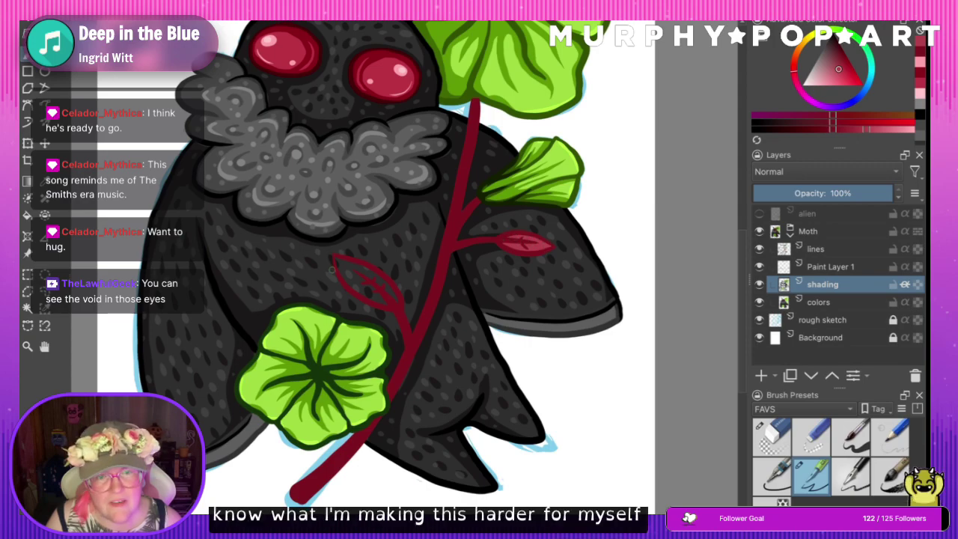
mouse_move(331, 270)
mouse_down()
mouse_move(347, 268)
mouse_move(338, 273)
mouse_move(367, 295)
mouse_move(392, 297)
mouse_move(362, 271)
mouse_up()
- Move the shading layer above Paint Layer 1 and compare the artwork with shading hidden and shown
drag(820, 286, 823, 262)
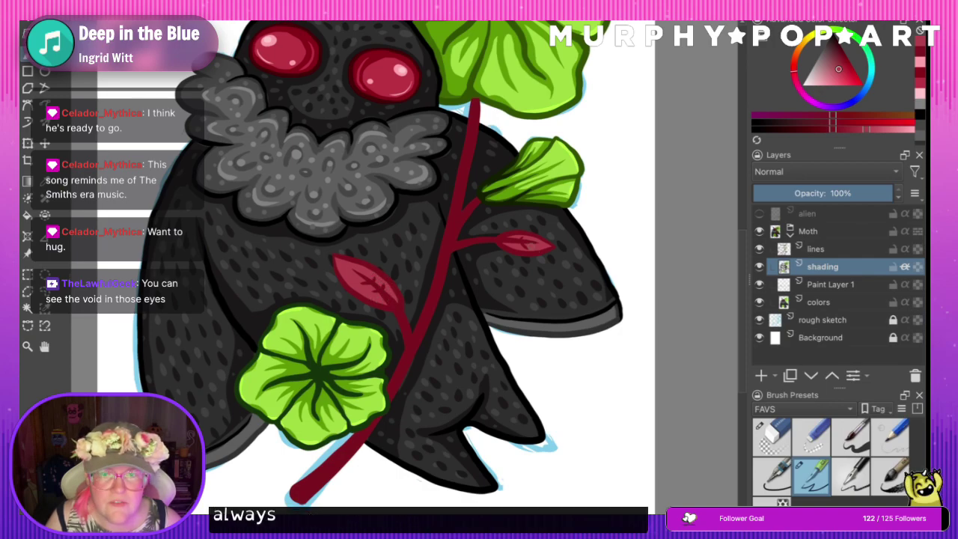
key(ctrl+minus)
key(ctrl+minus)
key(ctrl+minus)
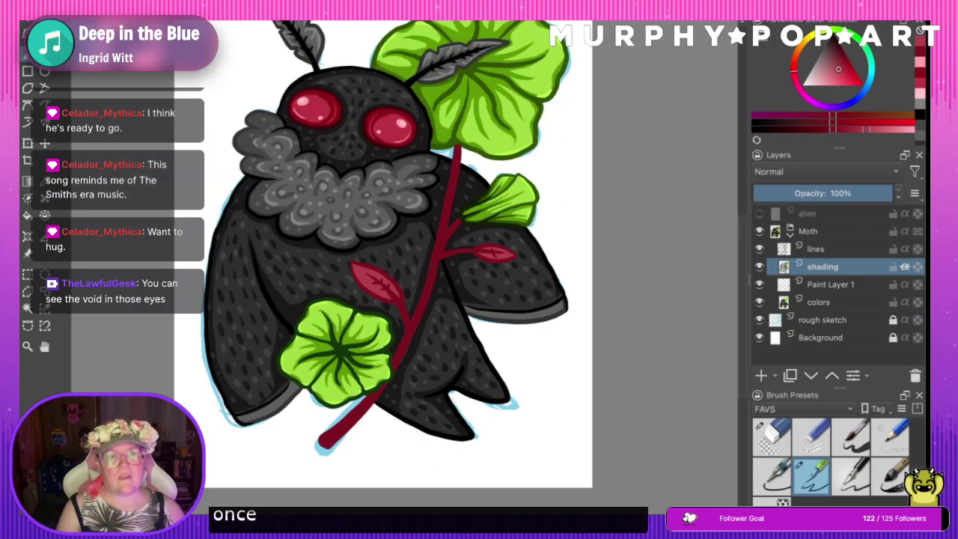
key(ctrl+plus)
key(ctrl+plus)
key(equal)
key(equal)
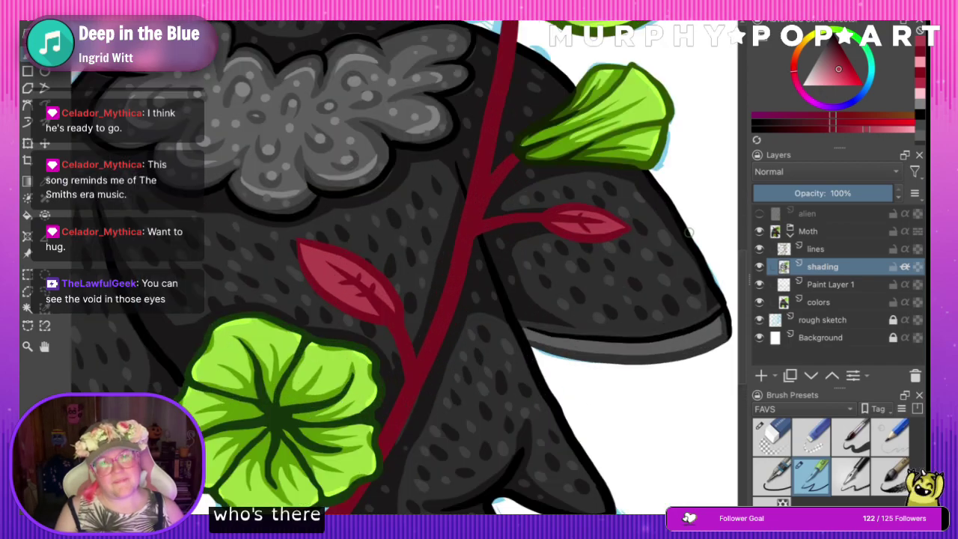
click(760, 267)
click(760, 268)
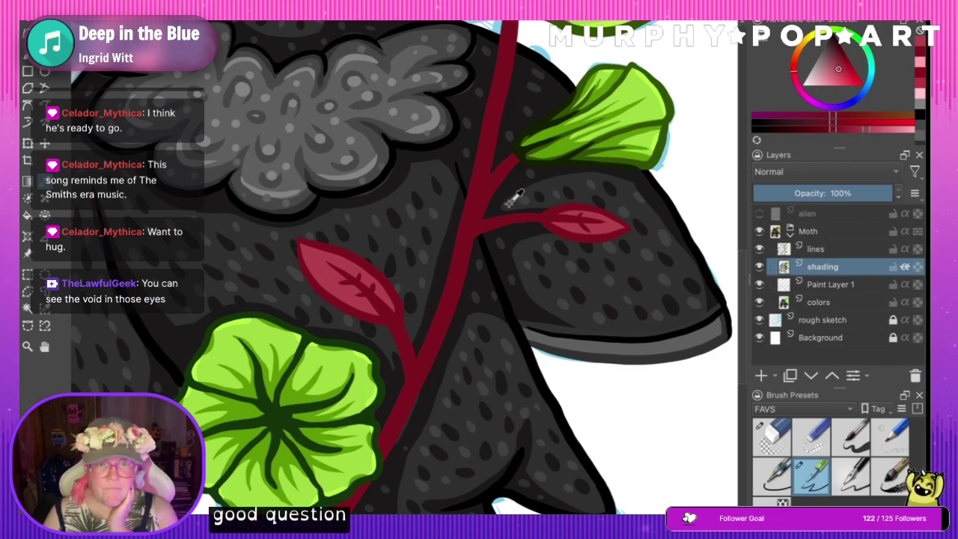
- Sample the small leaf's red, choose a slightly darker shade and paint shadows around the veins of both small leaves
ctrl+click(480, 196)
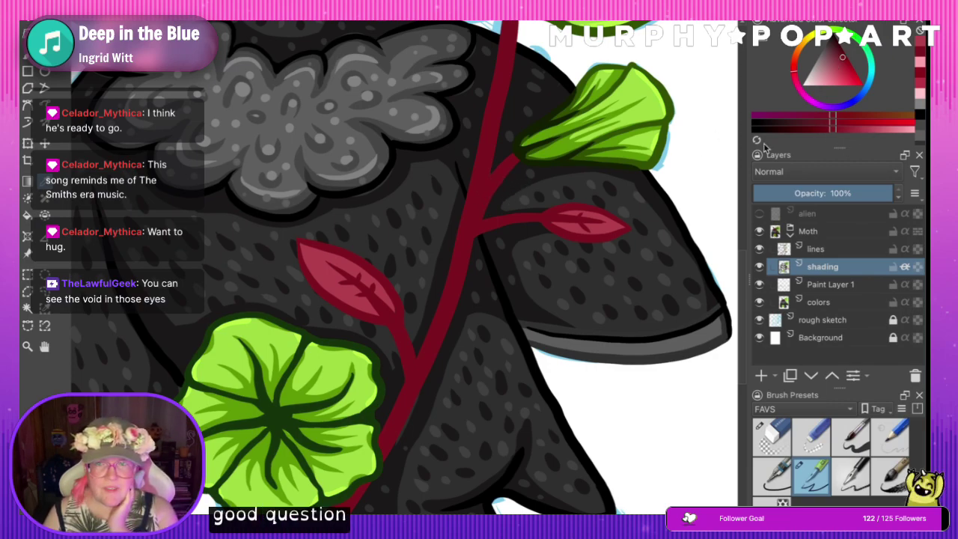
click(818, 130)
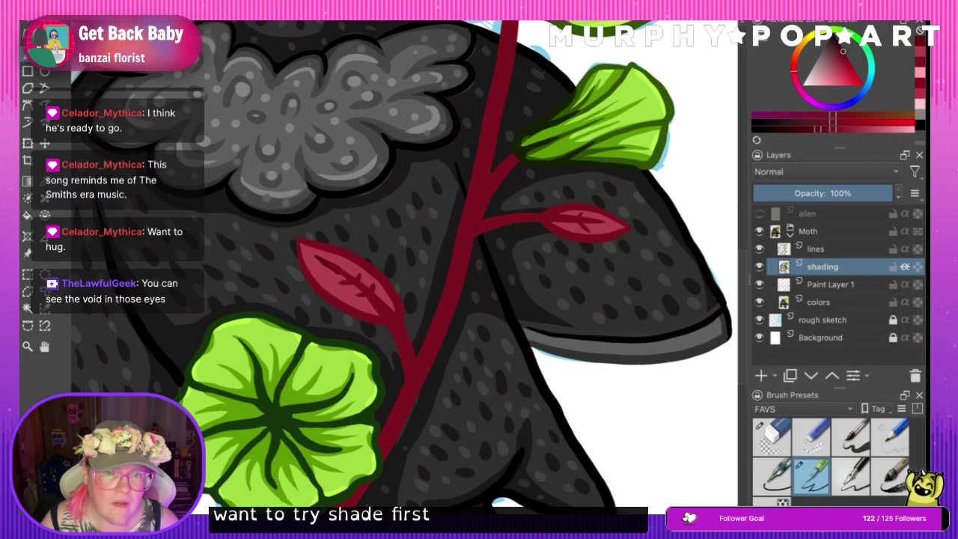
ctrl+click(316, 259)
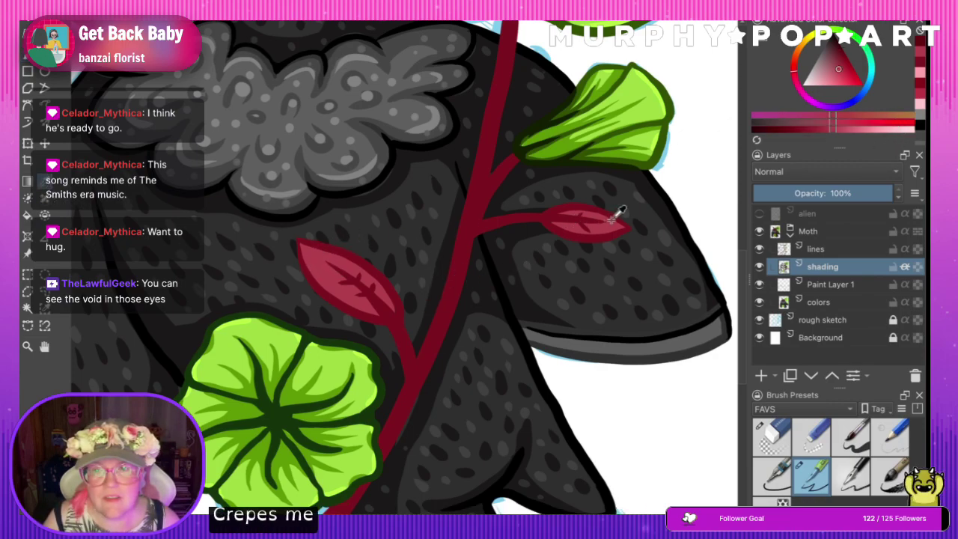
click(759, 268)
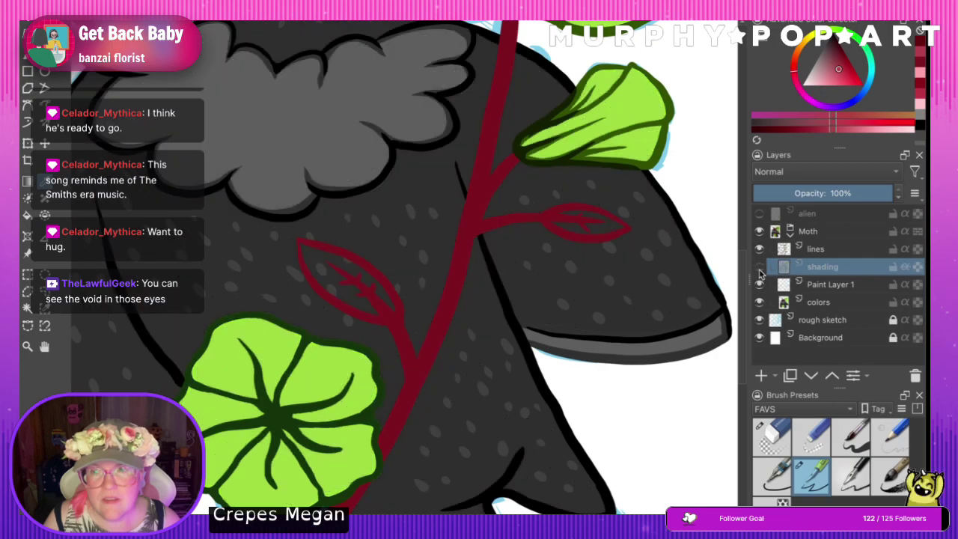
click(759, 268)
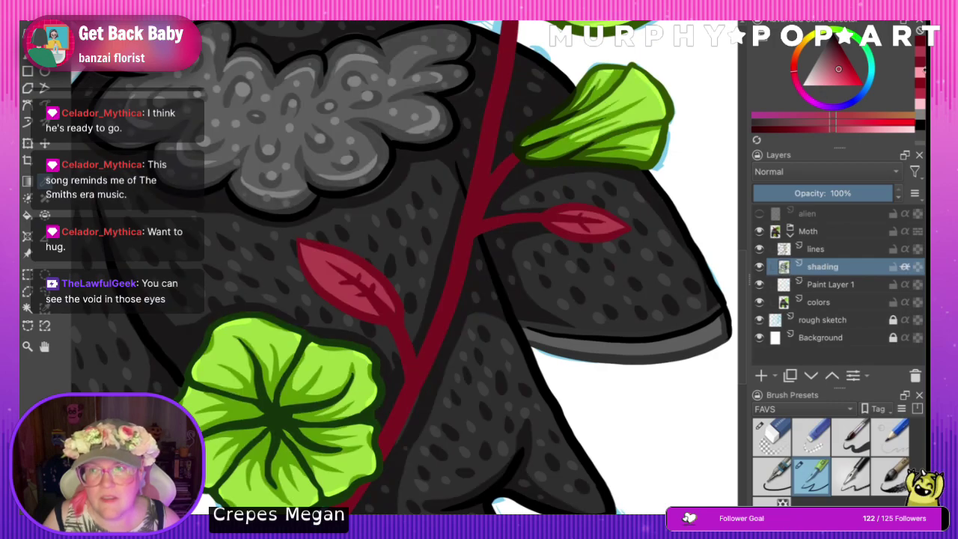
click(820, 130)
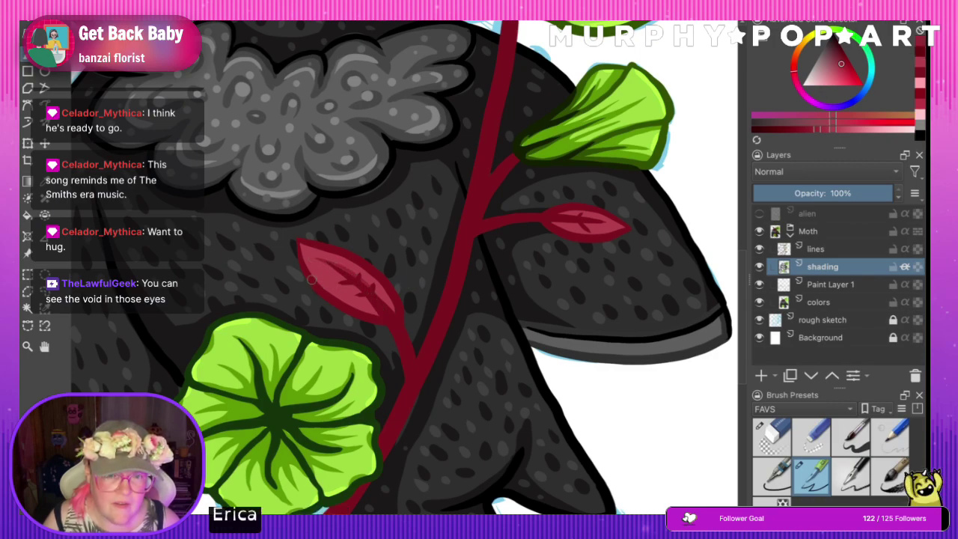
mouse_move(312, 280)
mouse_down()
mouse_move(365, 282)
mouse_move(340, 297)
mouse_move(328, 294)
mouse_move(363, 295)
mouse_move(381, 281)
mouse_move(355, 263)
mouse_move(374, 288)
mouse_move(347, 300)
mouse_up()
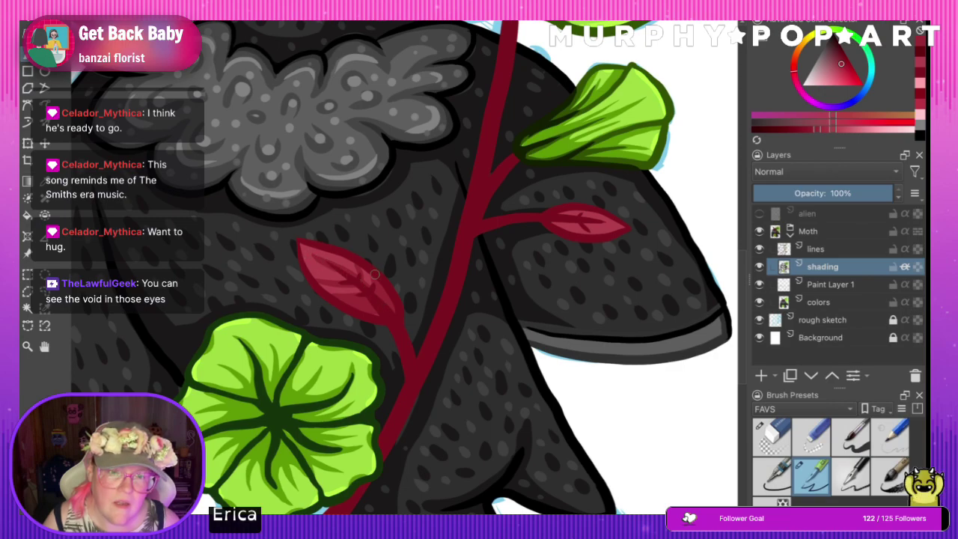
drag(328, 292, 348, 298)
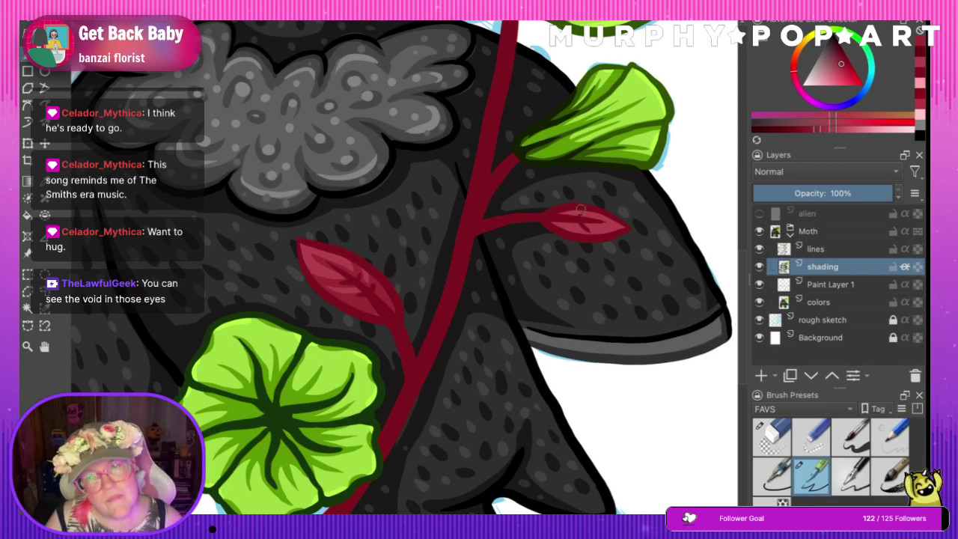
drag(581, 210, 564, 219)
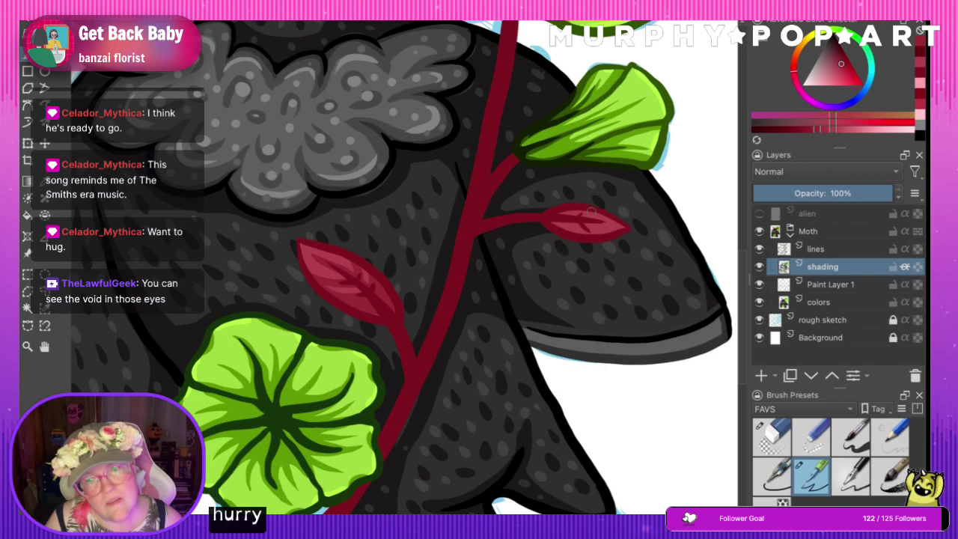
drag(551, 222, 574, 226)
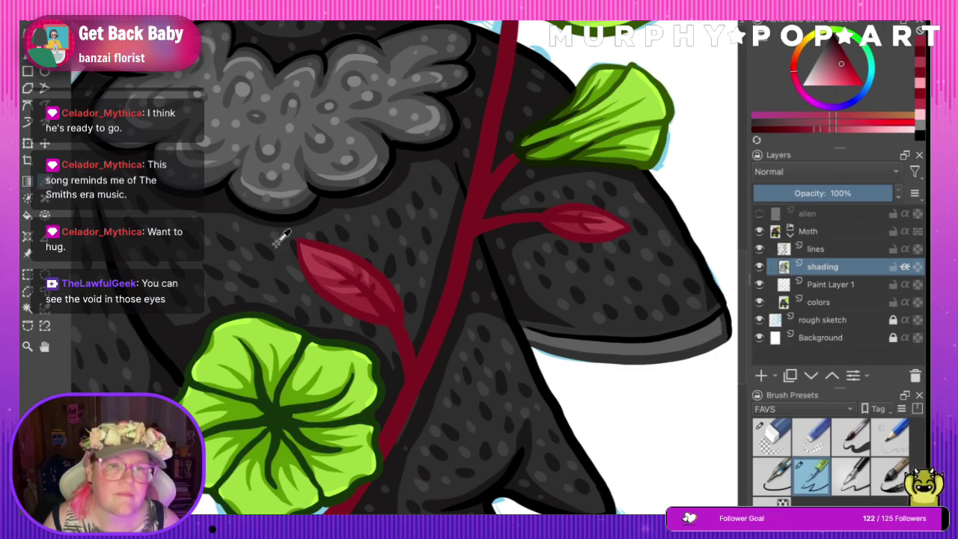
- Choose a lighter pinkish red based on the leaf color, paint highlights on both small leaves and undo the excess stroke
ctrl+click(316, 241)
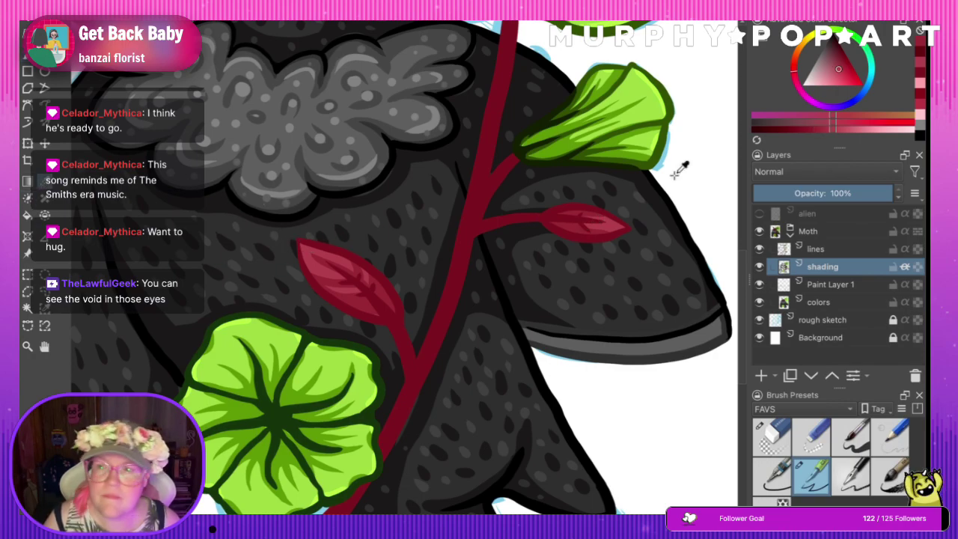
click(884, 129)
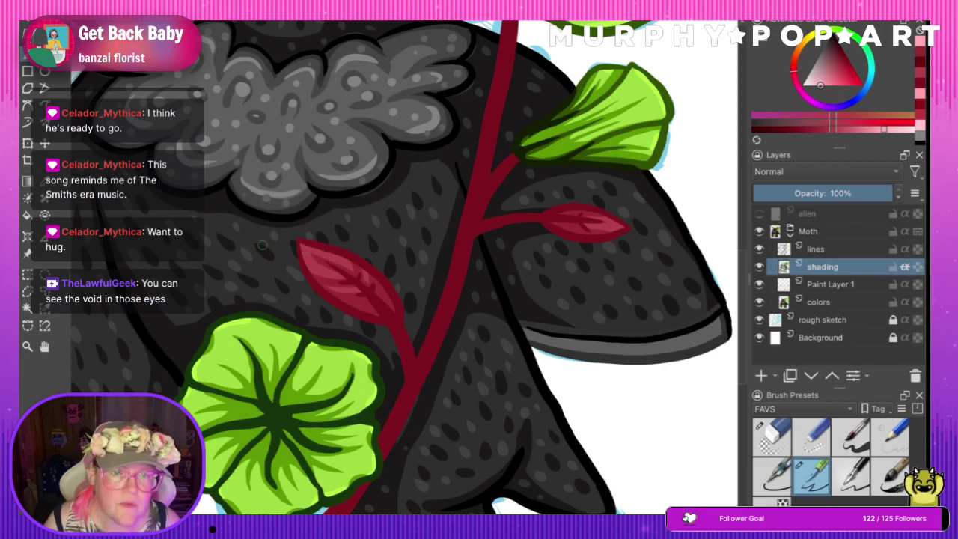
click(313, 252)
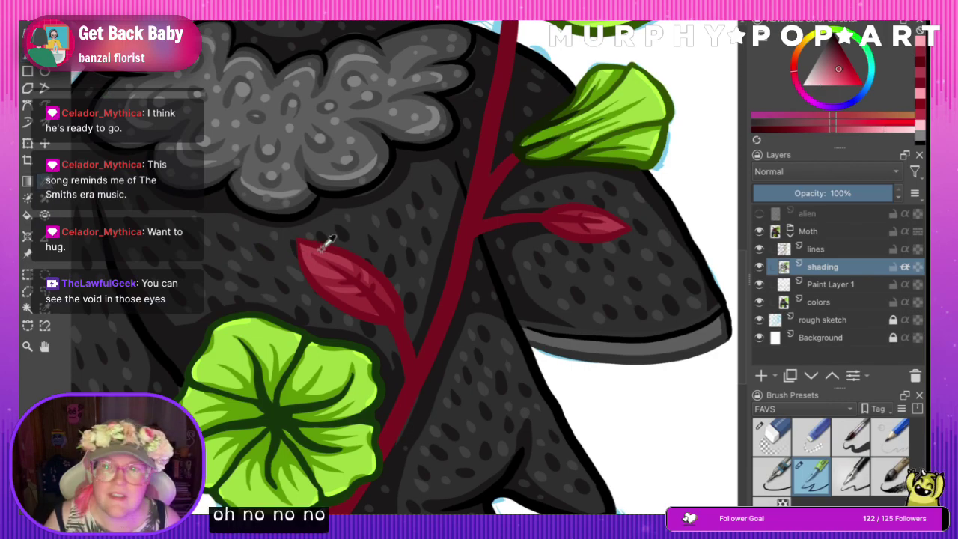
click(857, 127)
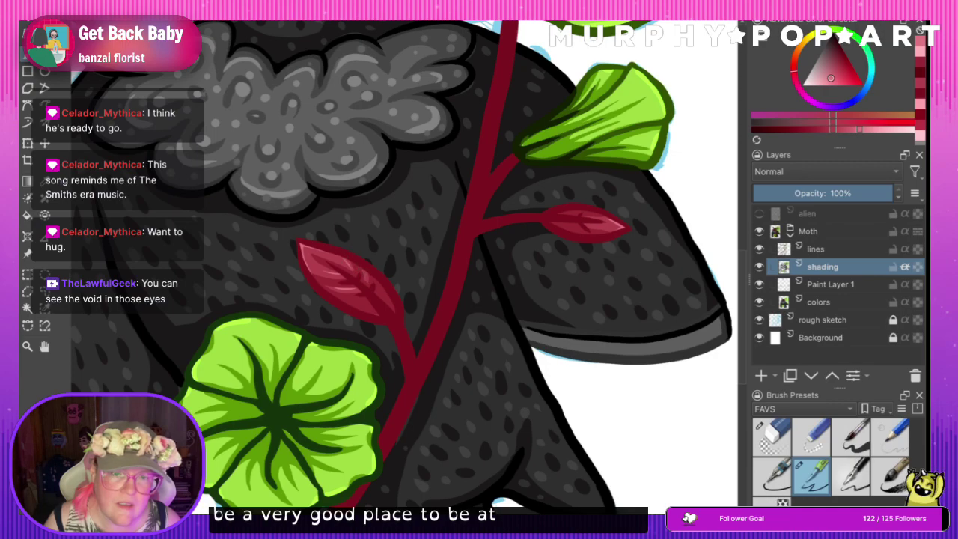
drag(591, 223, 611, 231)
key(ctrl+z)
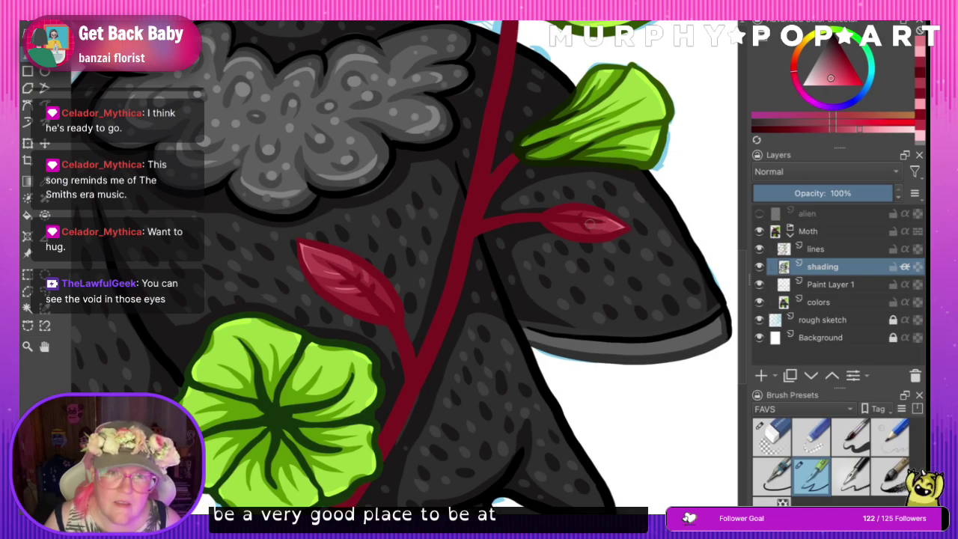
scroll(620, 182, down, 5)
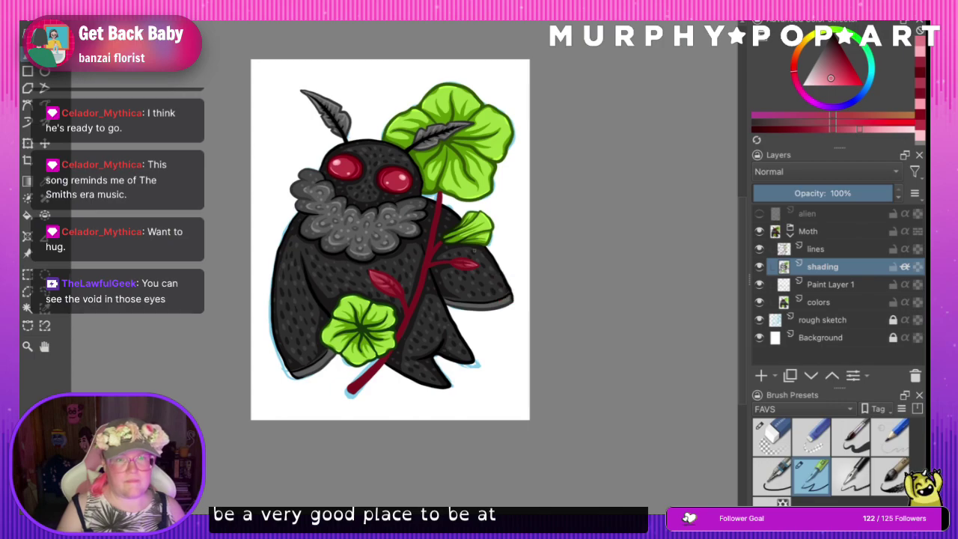
scroll(620, 182, up, 3)
scroll(510, 234, up, 2)
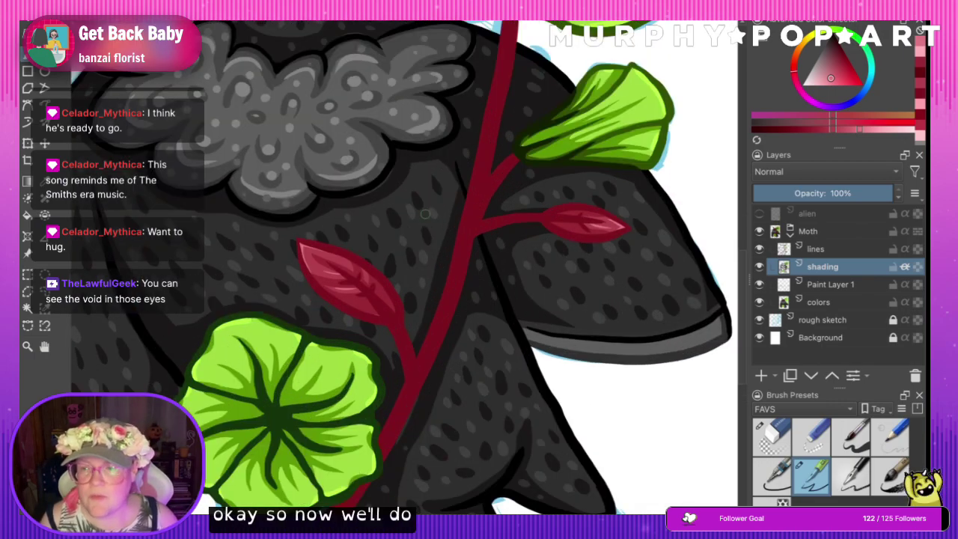
- Make the lines layer active and cover the stem's top end with the large green leaf's dark outline color
click(760, 249)
click(760, 249)
click(786, 249)
drag(743, 311, 743, 303)
scroll(743, 307, up, 5)
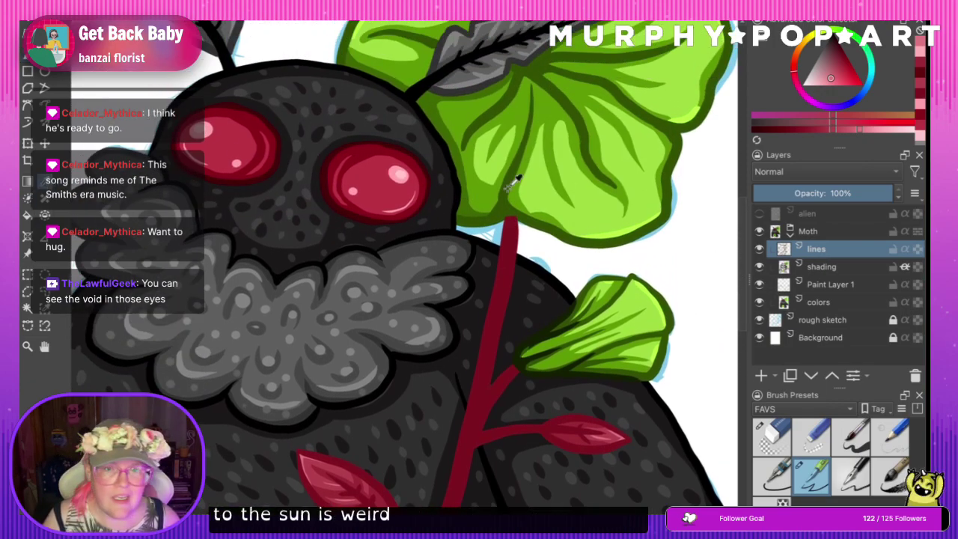
ctrl+click(510, 235)
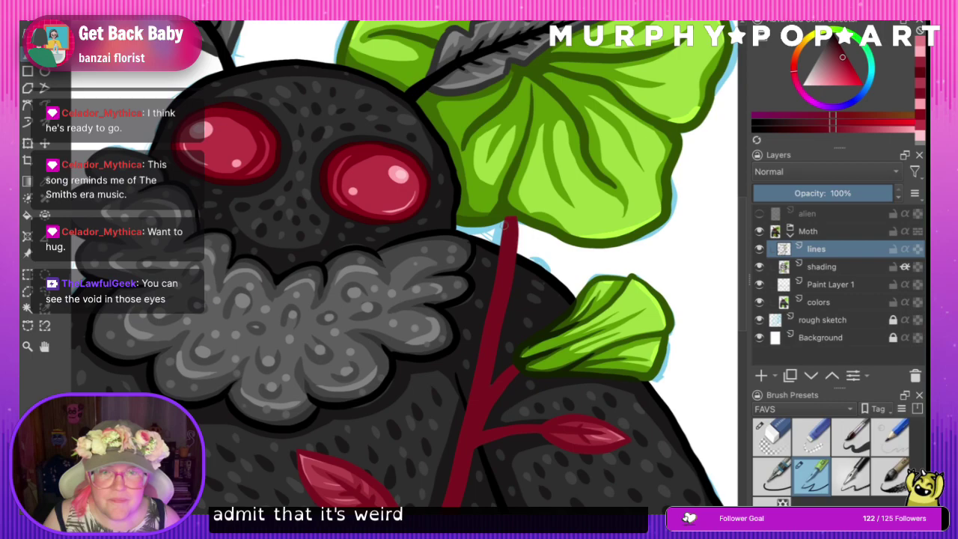
drag(503, 228, 496, 268)
key(ctrl+z)
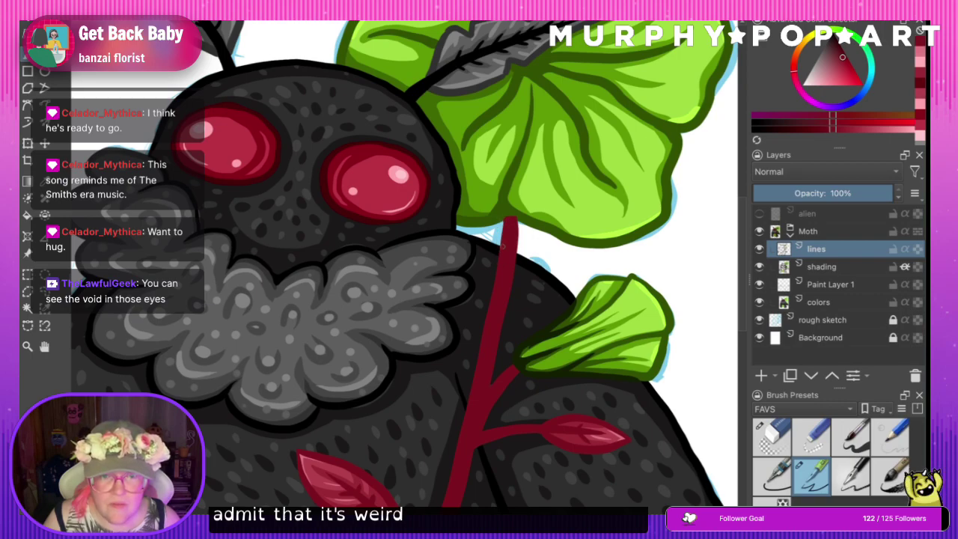
ctrl+click(495, 188)
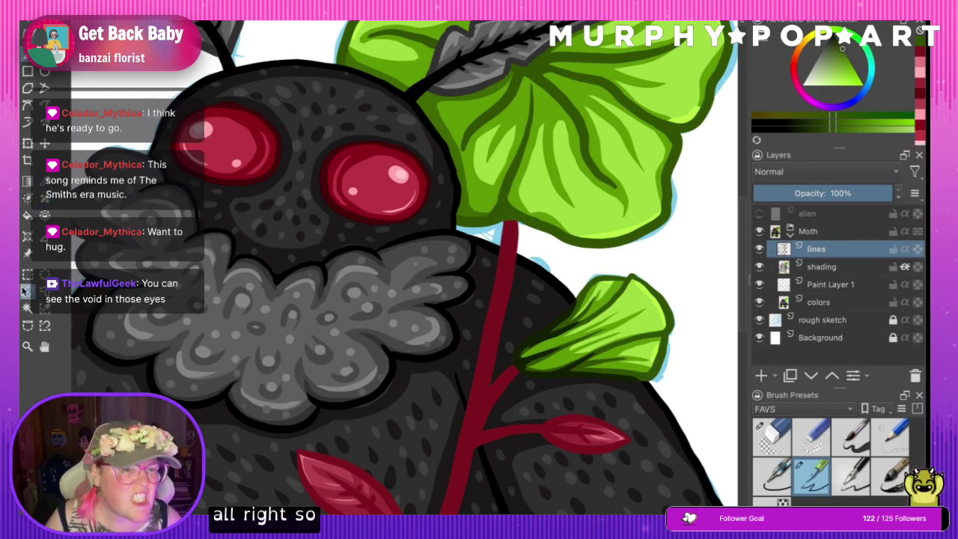
- Select the connected red stem area on the lines layer with the contiguous selection tool
click(27, 308)
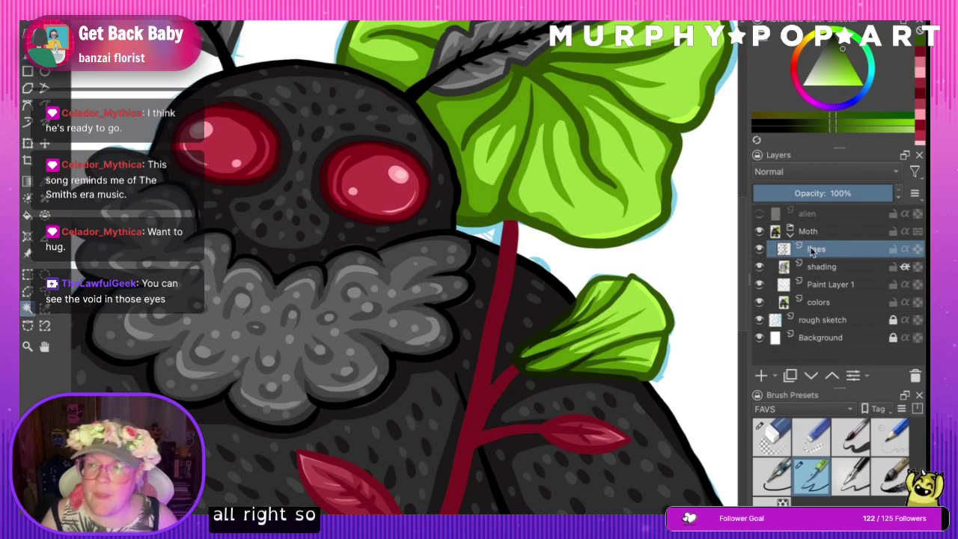
click(814, 251)
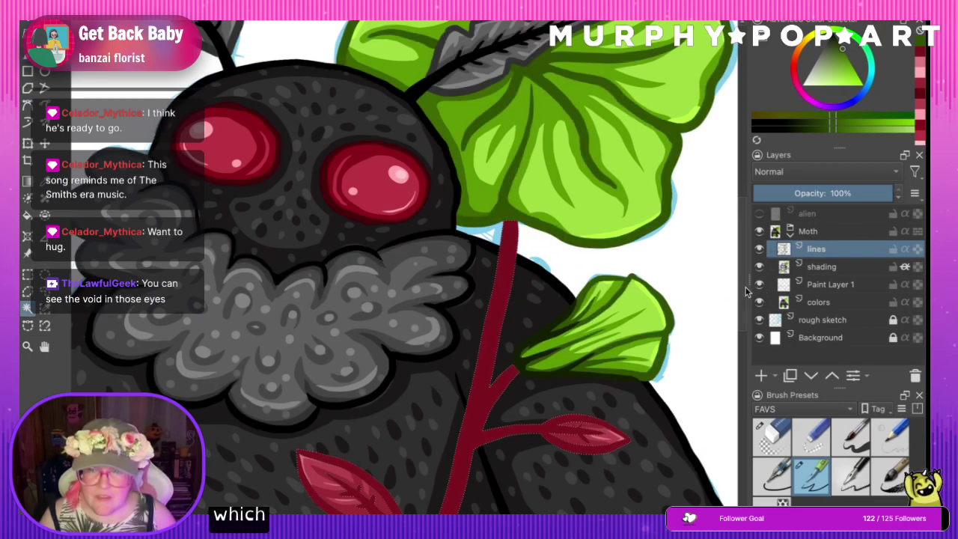
scroll(509, 293, down, 10)
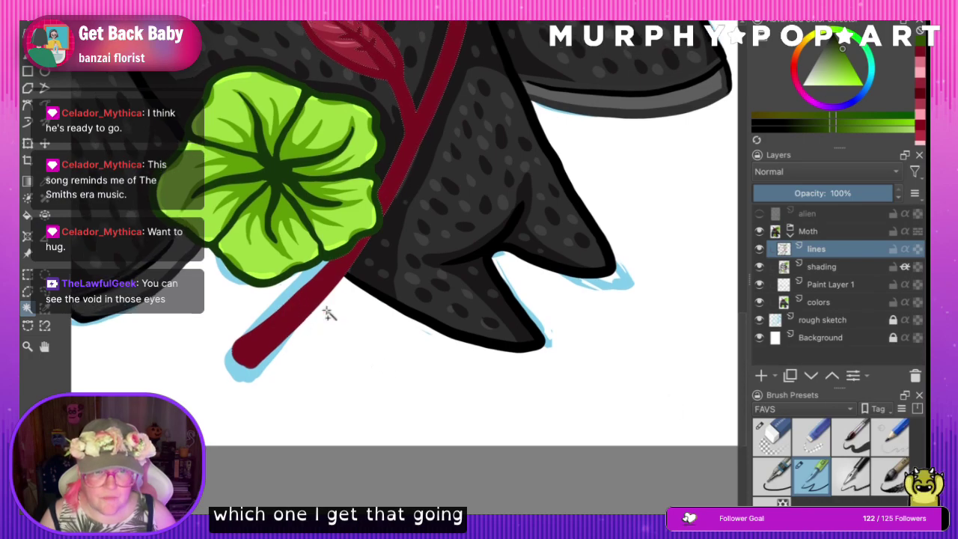
- Add a new layer named stem above lines and sample the shading red from the small leaf beside the stem
click(762, 375)
double_click(827, 253)
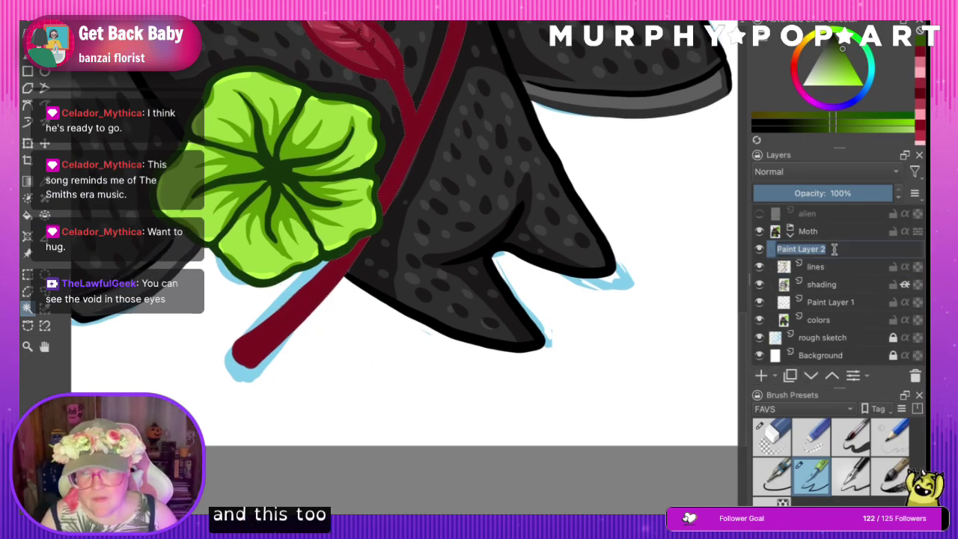
text(ste)
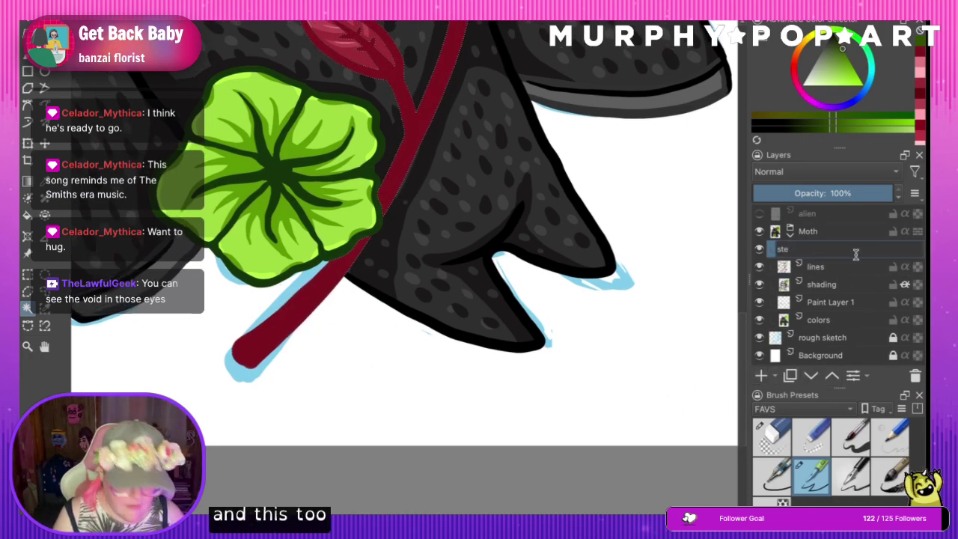
text(m)
key(Return)
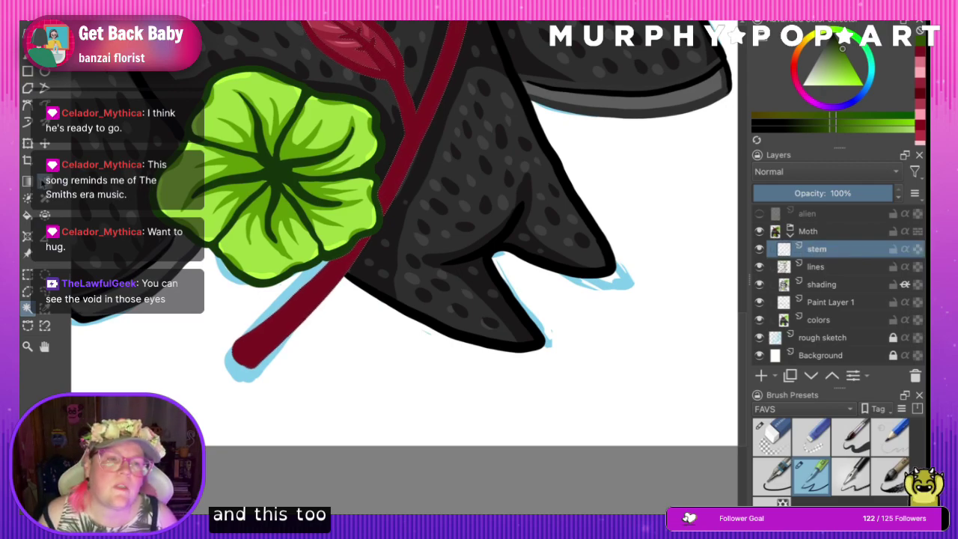
click(45, 181)
click(368, 50)
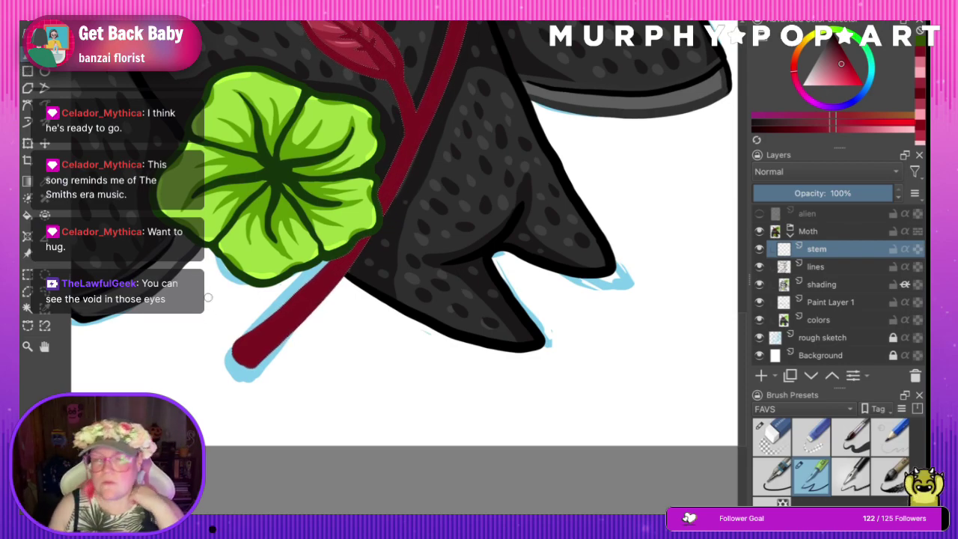
- Paint short diagonal texture strokes in the sampled lighter red along the stem and its branches on the stem layer, undoing the misplaced stroke
scroll(744, 341, up, 10)
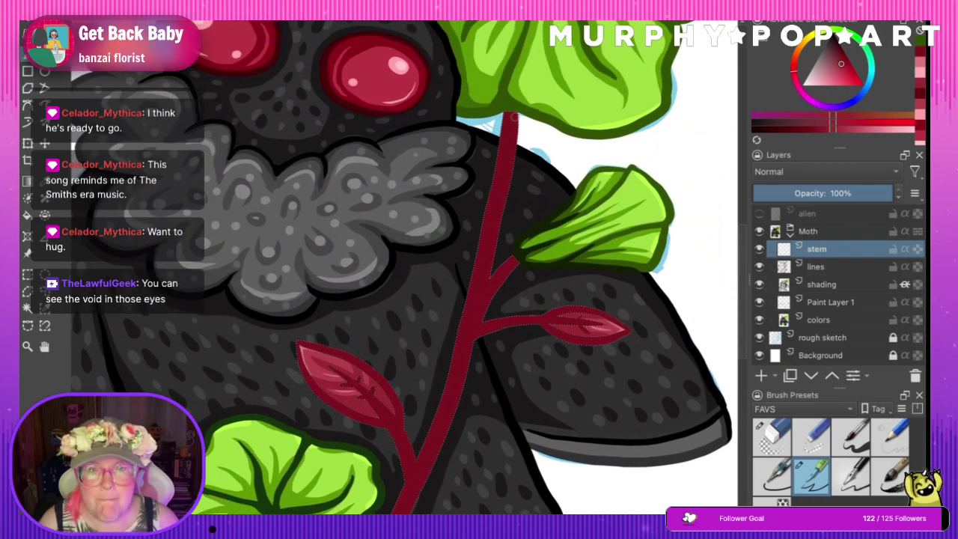
mouse_move(512, 139)
mouse_down()
mouse_move(500, 154)
mouse_move(509, 158)
mouse_up()
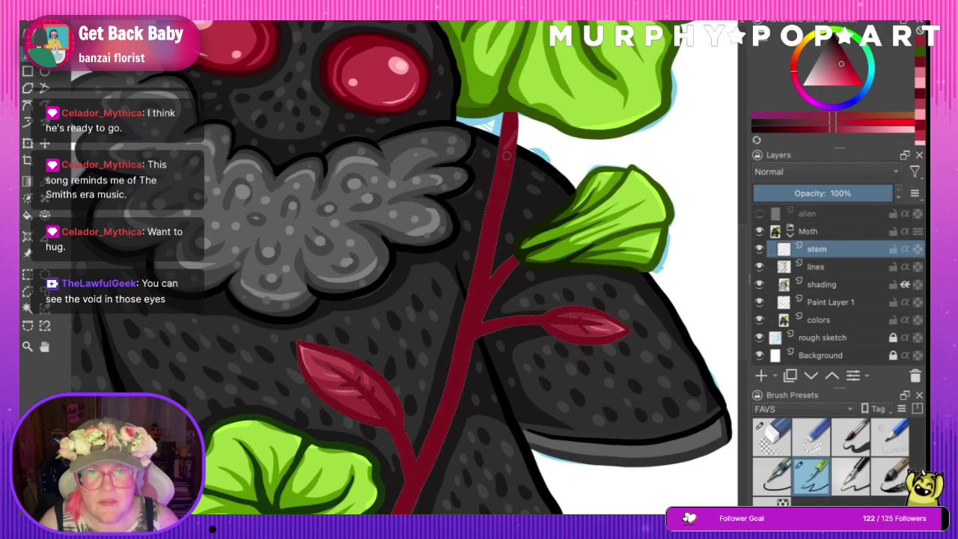
drag(513, 159, 508, 188)
key(ctrl+z)
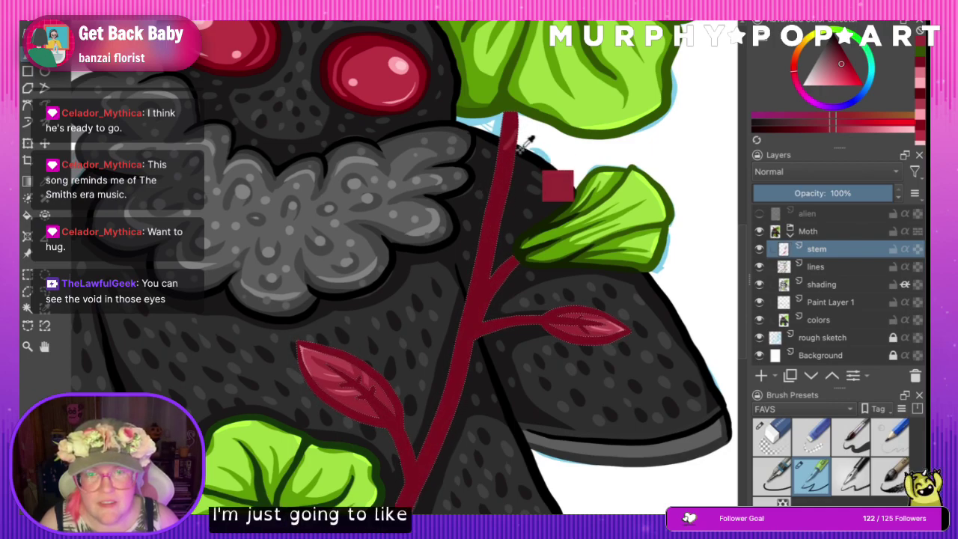
mouse_move(512, 140)
mouse_down()
mouse_move(502, 185)
mouse_move(506, 262)
mouse_up()
mouse_move(499, 218)
mouse_down()
mouse_move(481, 316)
mouse_move(488, 257)
mouse_up()
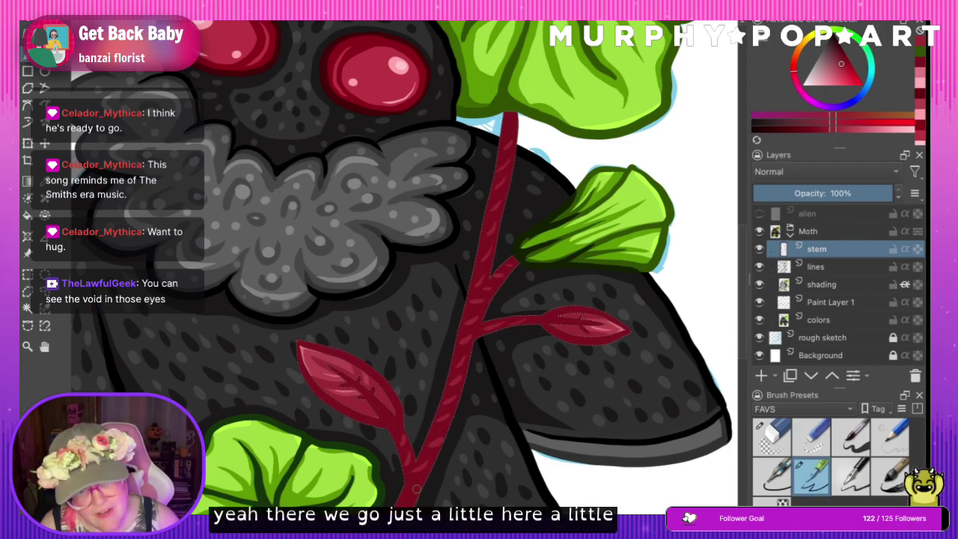
scroll(569, 362, down, 5)
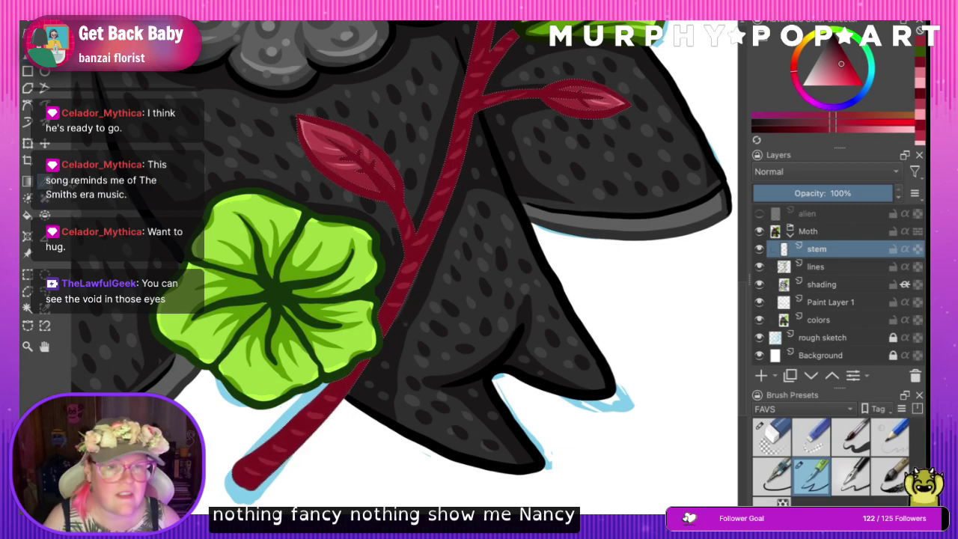
- Sample the stem's red, darken it, and paint dark diagonal strokes between the lighter marks along the stem and branches
ctrl+click(412, 256)
drag(860, 135, 814, 133)
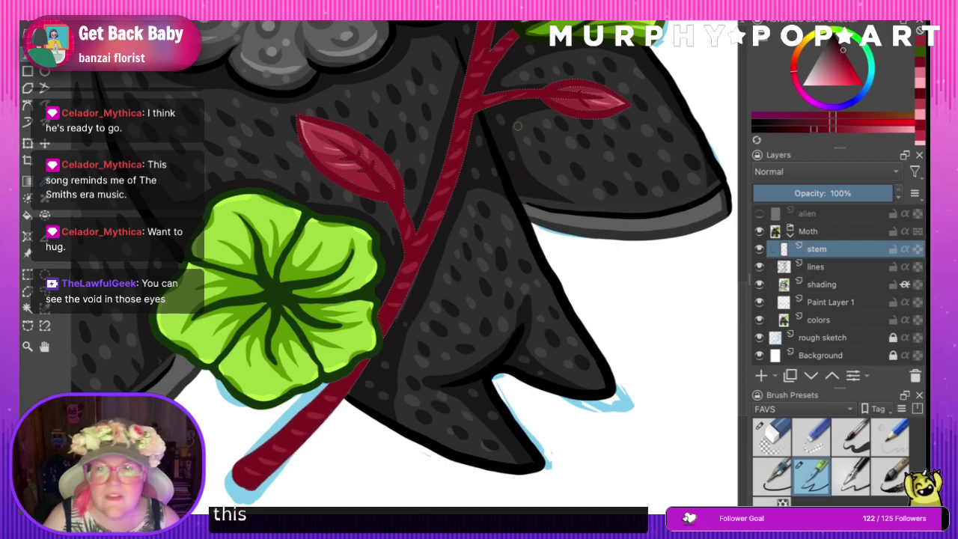
drag(744, 314, 743, 280)
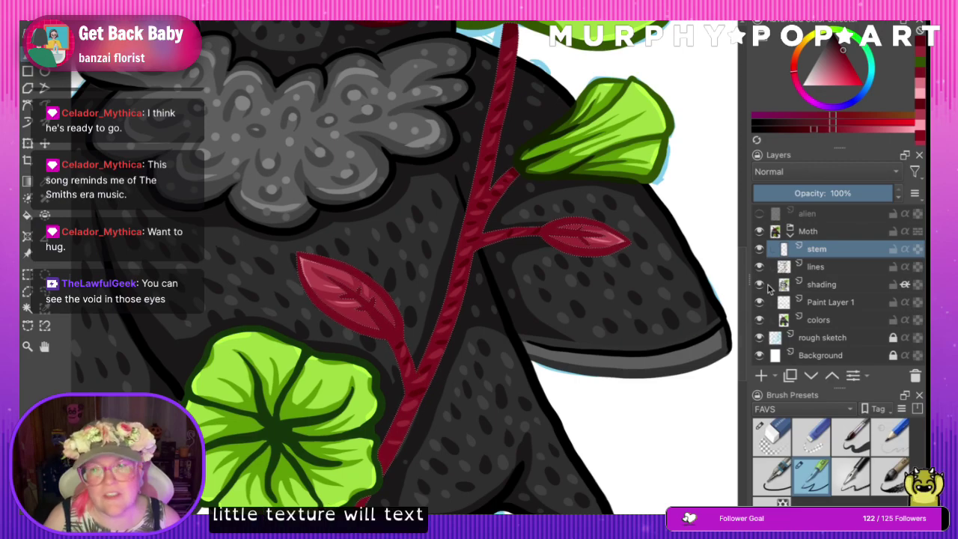
scroll(419, 344, down, 3)
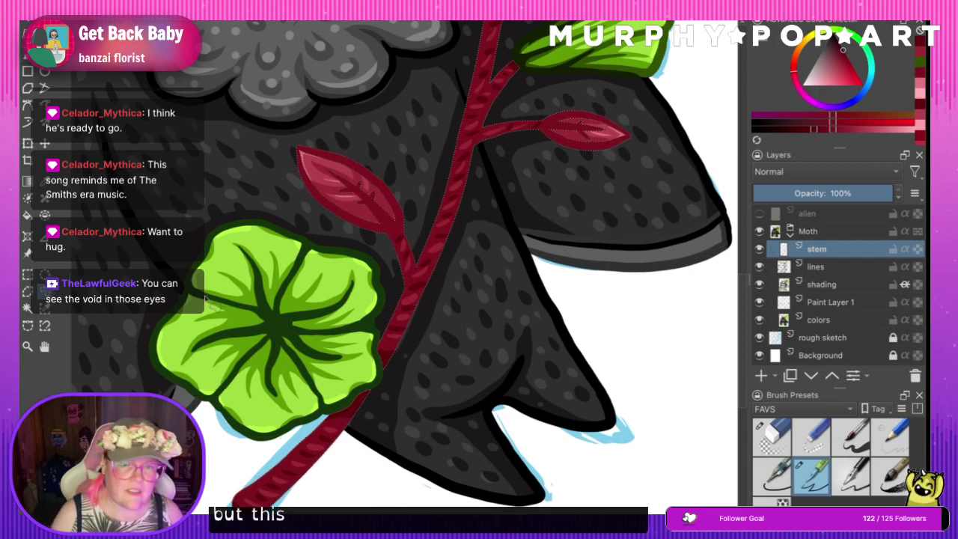
- Hide the rough sketch layer and view the whole Mothman illustration without the blue guide lines
key(minus)
key(minus)
key(minus)
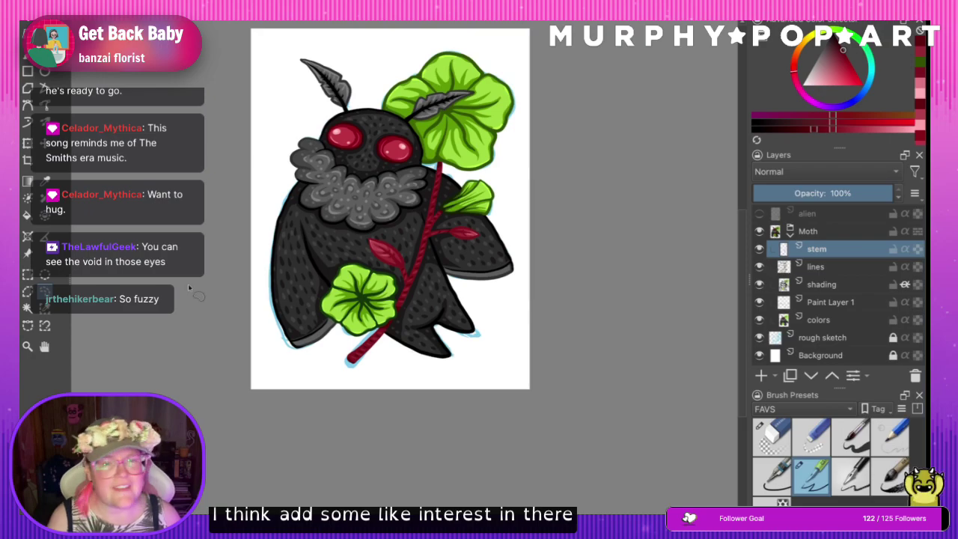
key(plus)
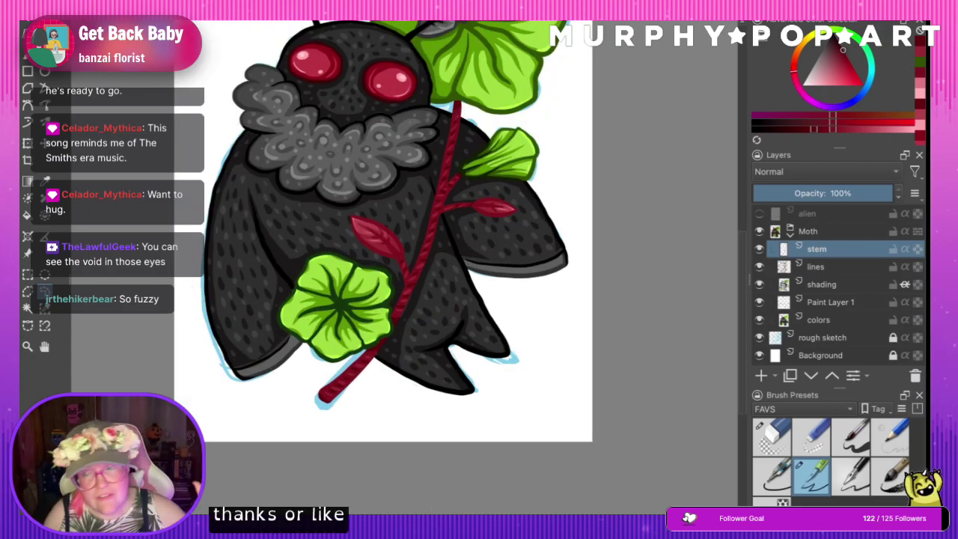
drag(741, 320, 741, 286)
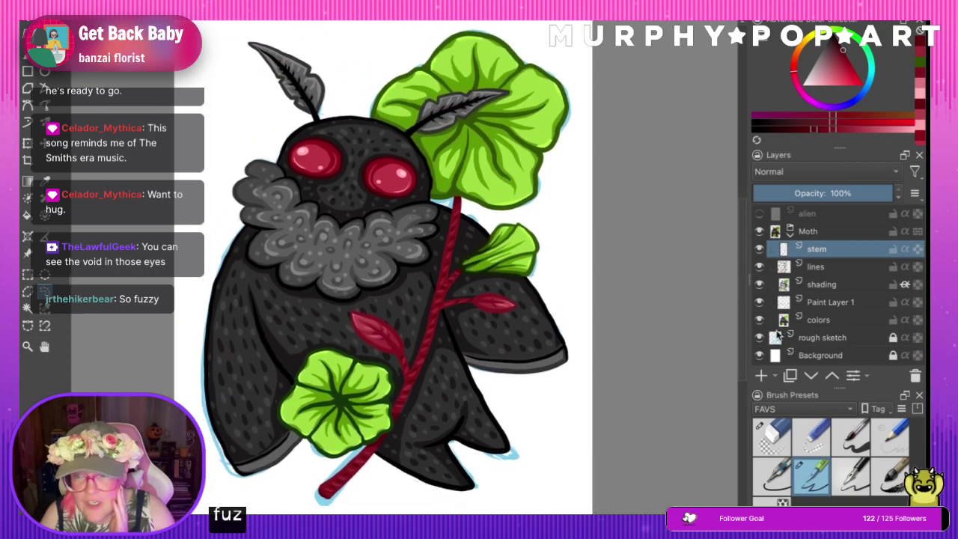
click(760, 337)
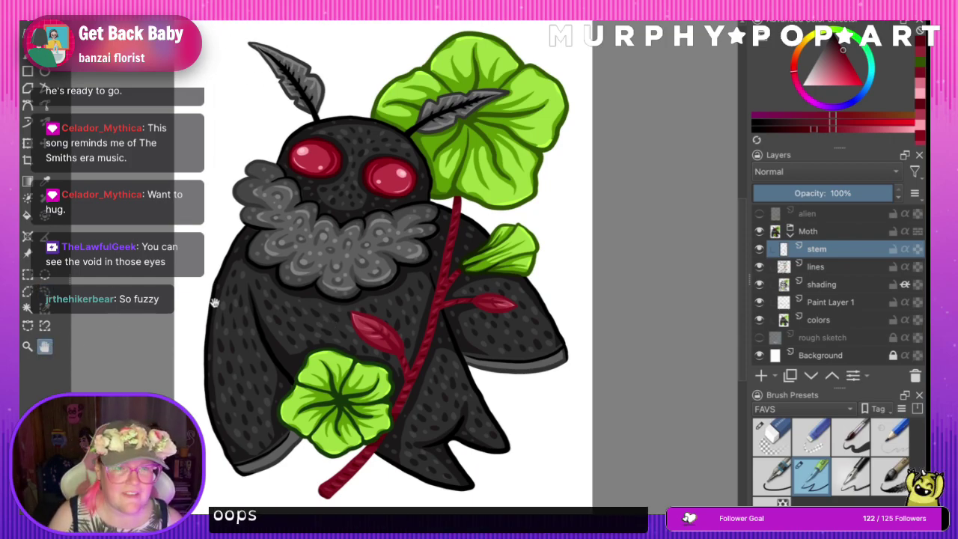
mouse_move(291, 279)
mouse_down()
mouse_move(331, 294)
mouse_move(334, 277)
mouse_move(298, 276)
mouse_up()
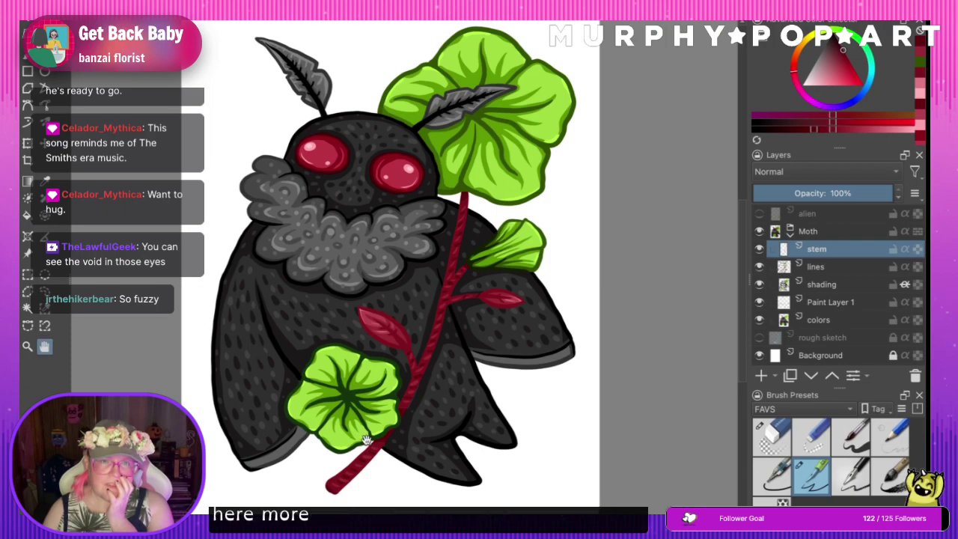
click(28, 308)
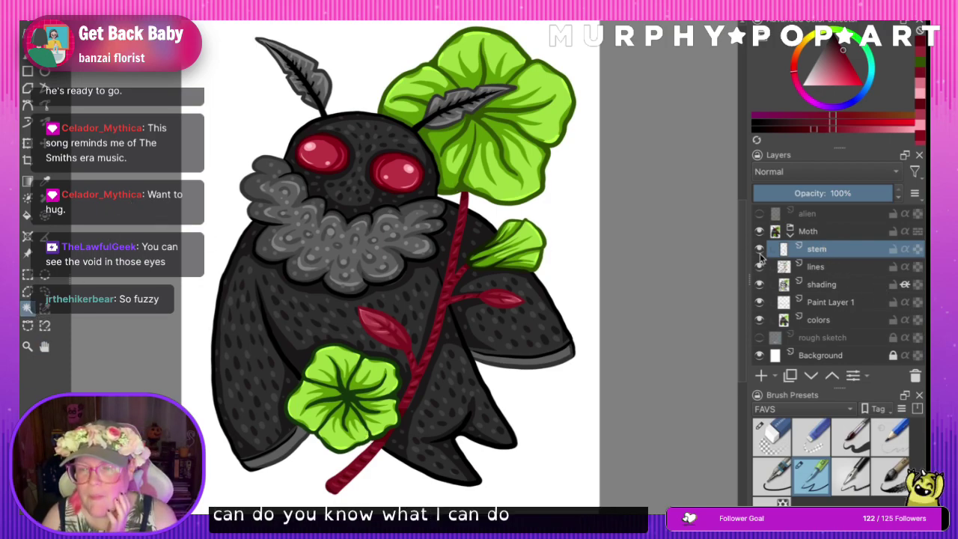
click(807, 267)
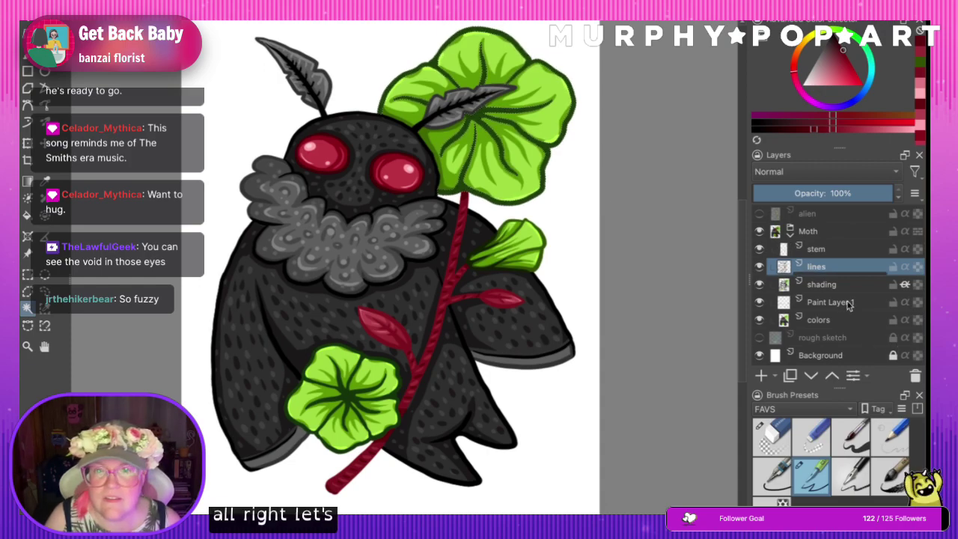
click(44, 291)
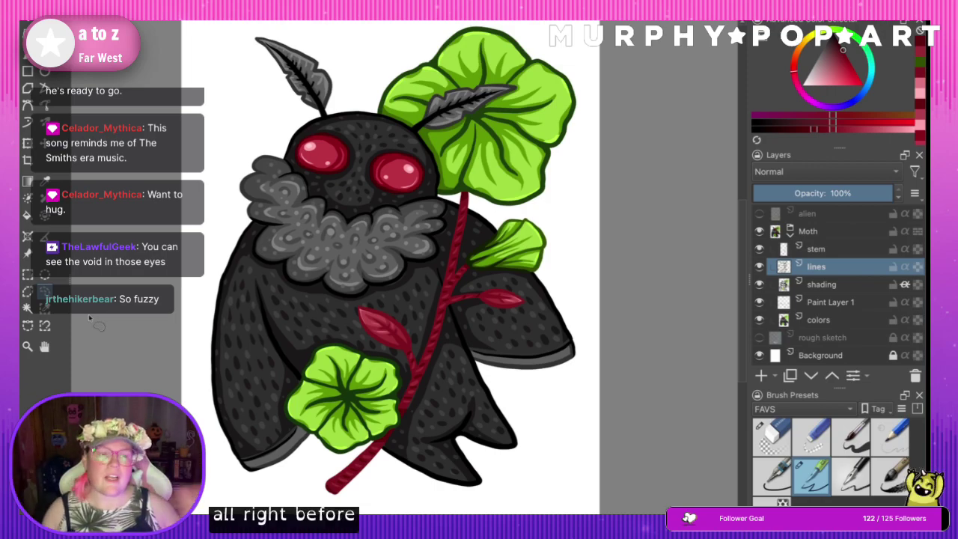
click(27, 346)
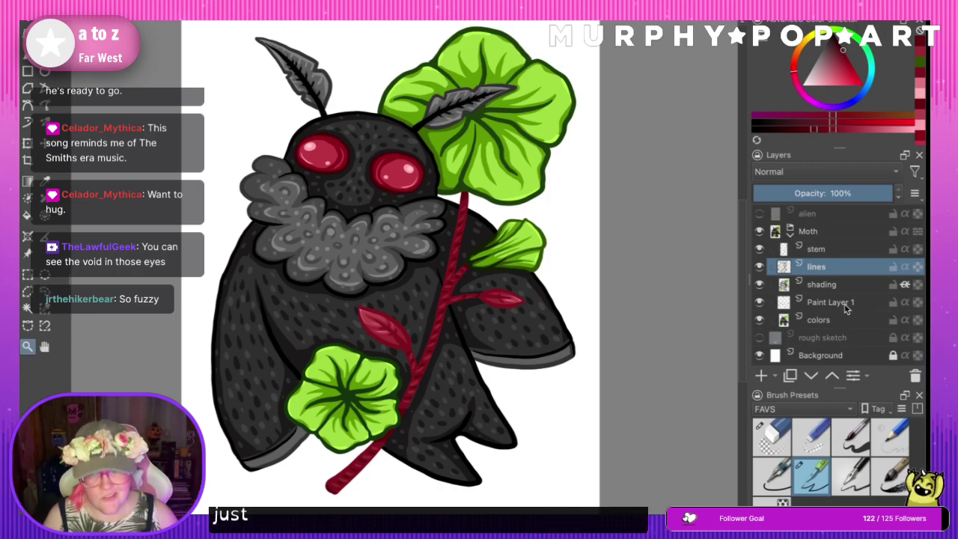
click(760, 302)
click(759, 302)
- Add a new paint layer between the lines and shading layers and name it flower shine
click(828, 320)
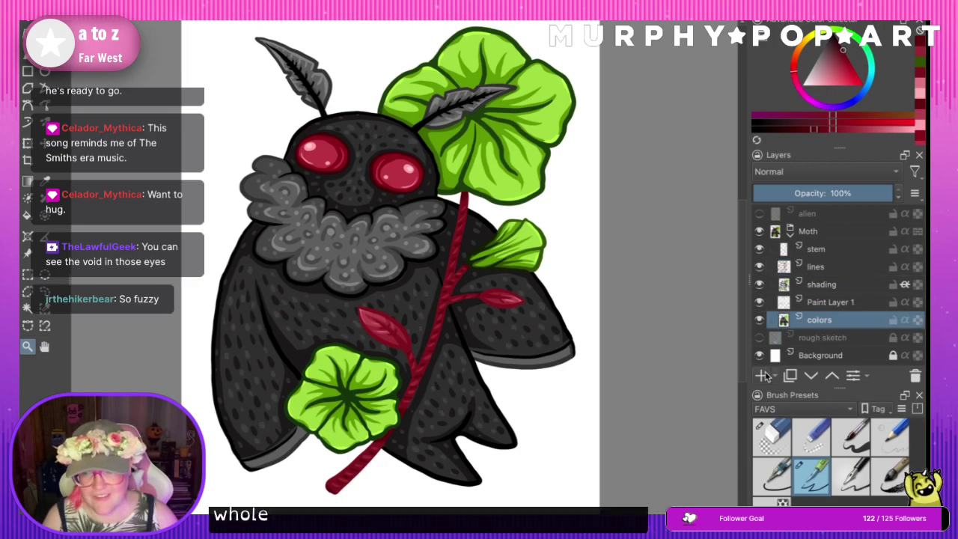
click(827, 292)
key(Insert)
double_click(828, 290)
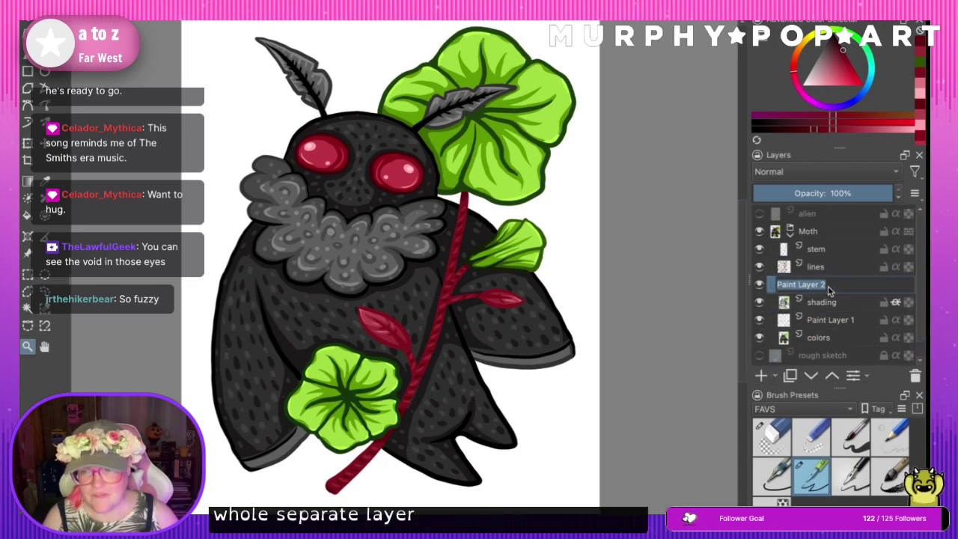
text(flower sh)
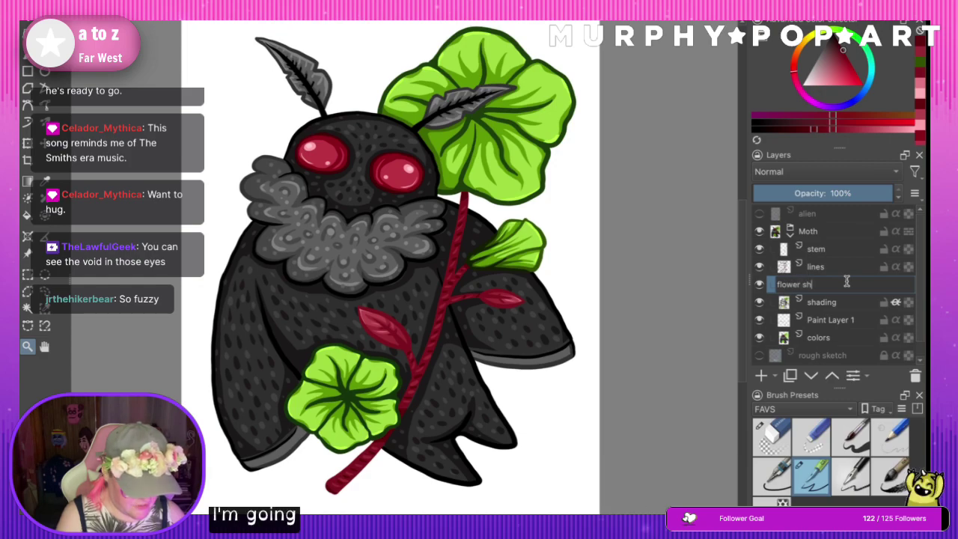
text(ine)
key(Return)
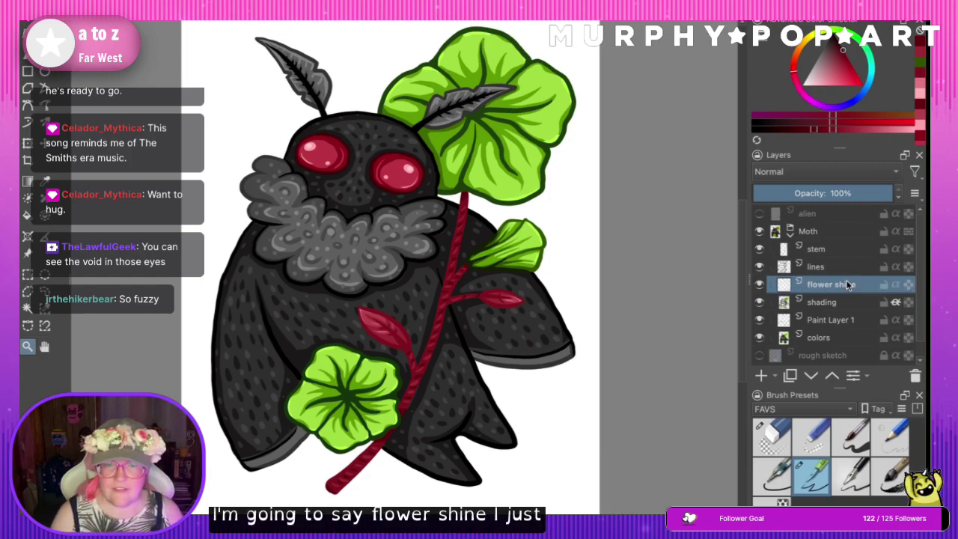
- Sample the light green edge highlight of the lower green flower and paint curved shine strokes on its petals, undoing the misplaced stroke
click(387, 401)
click(345, 294)
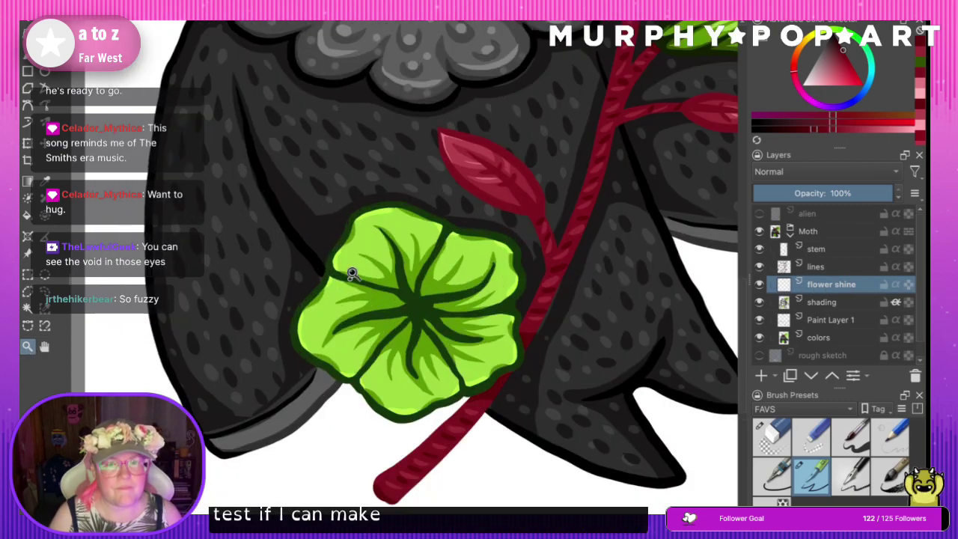
click(396, 323)
click(45, 180)
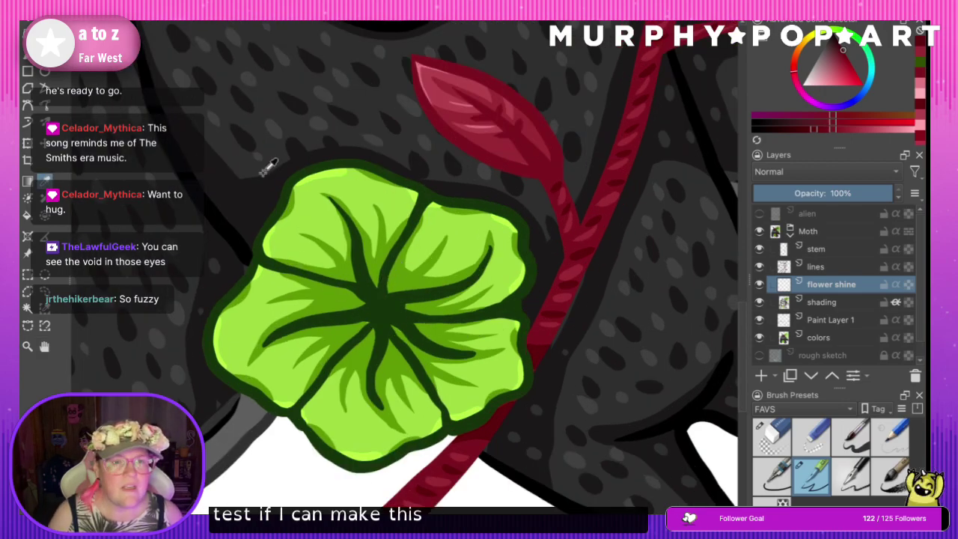
ctrl+click(336, 166)
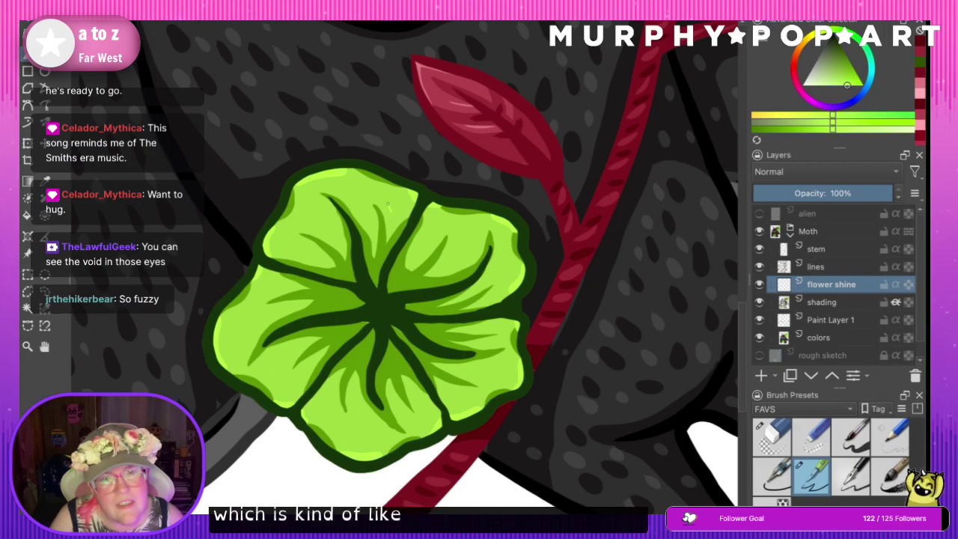
drag(359, 194, 365, 209)
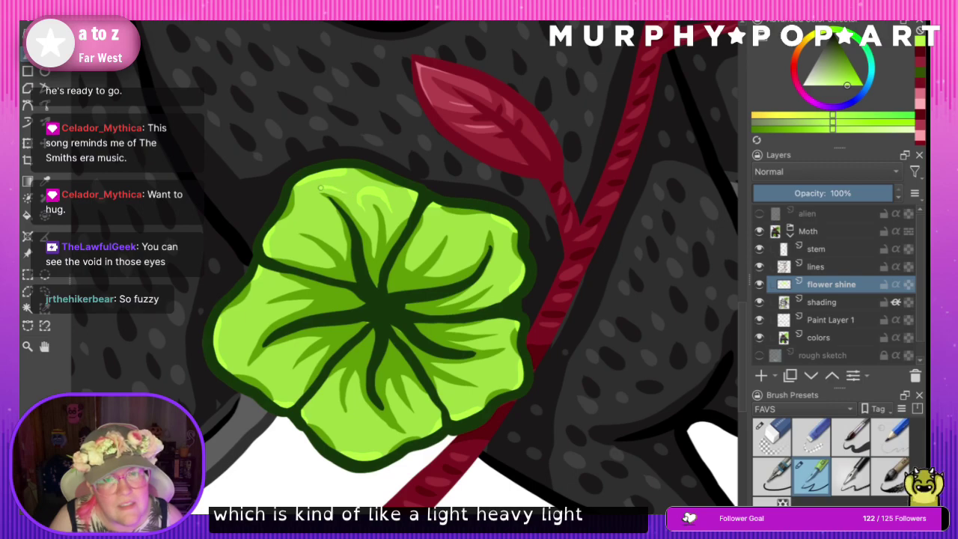
mouse_move(321, 187)
mouse_down()
mouse_move(311, 196)
mouse_move(339, 195)
mouse_move(316, 191)
mouse_move(322, 211)
mouse_move(296, 228)
mouse_up()
key(ctrl+z)
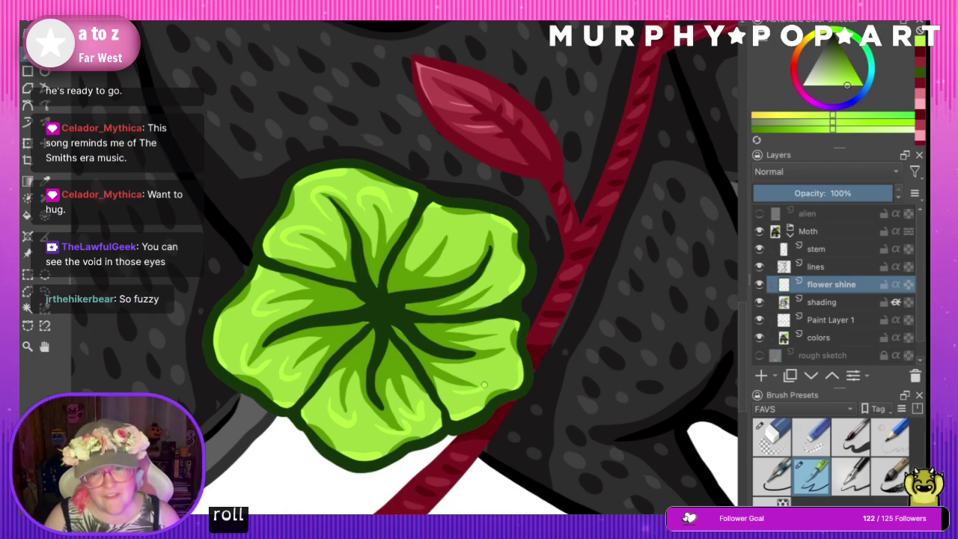
- Redo the shine stroke on the flower's lower petal beside the stem and add the remaining shine strokes on the stem-side petals
click(491, 367)
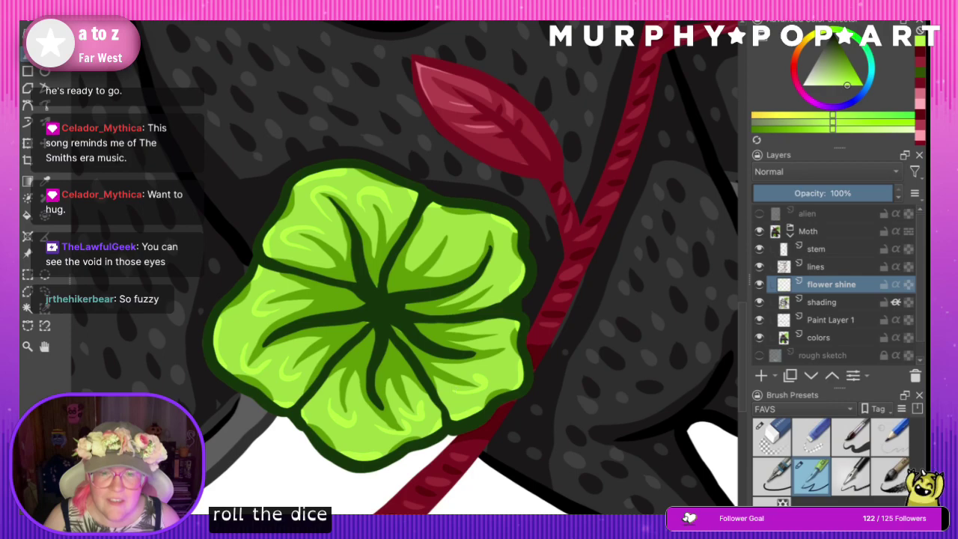
key(ctrl+z)
mouse_move(447, 390)
mouse_down()
mouse_move(485, 384)
mouse_move(473, 378)
mouse_up()
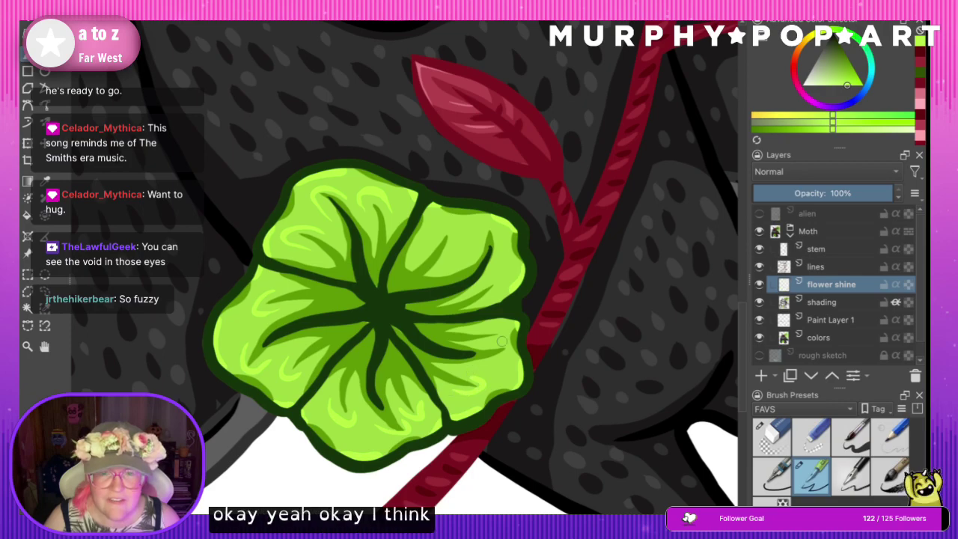
click(500, 358)
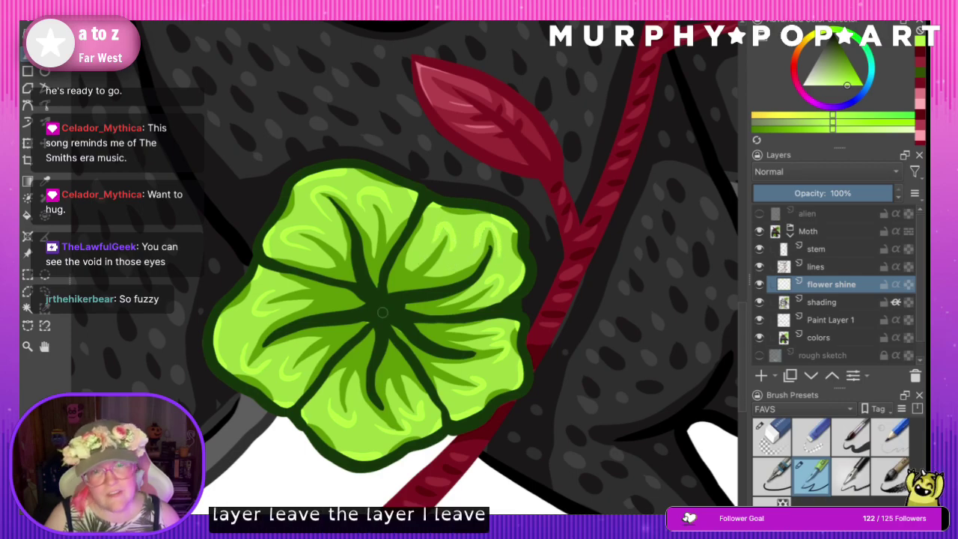
- Examine the lower flower's new shine strokes against the whole illustration and up close
key(ctrl+minus)
key(ctrl+minus)
key(ctrl+minus)
key(ctrl+minus)
key(ctrl+minus)
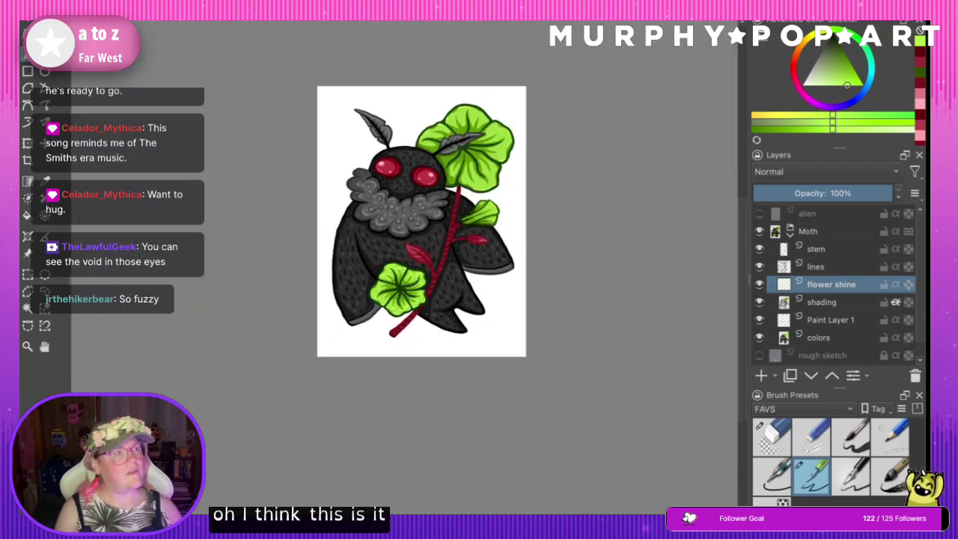
key(ctrl+minus)
key(ctrl+plus)
scroll(410, 286, up, 5)
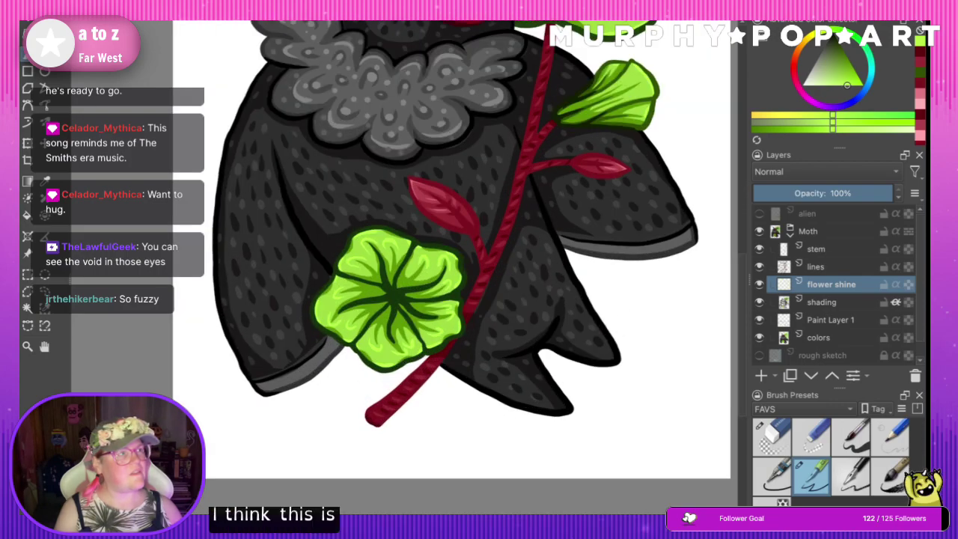
scroll(411, 286, down, 1)
scroll(389, 300, down, 3)
scroll(389, 299, up, 6)
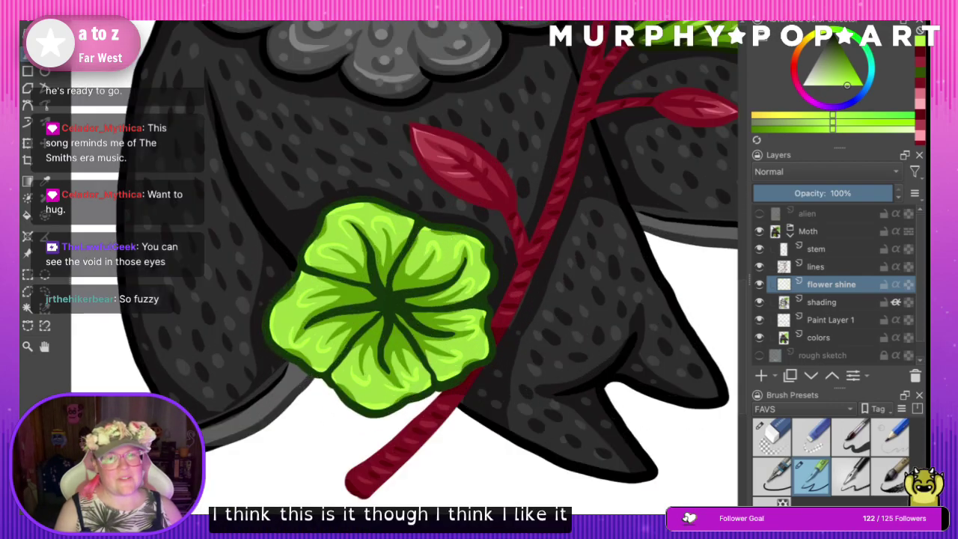
- Sample the flower's mid-green shading, darken it, and paint darker strokes radiating from the lower flower's center on the flower shine layer
click(45, 182)
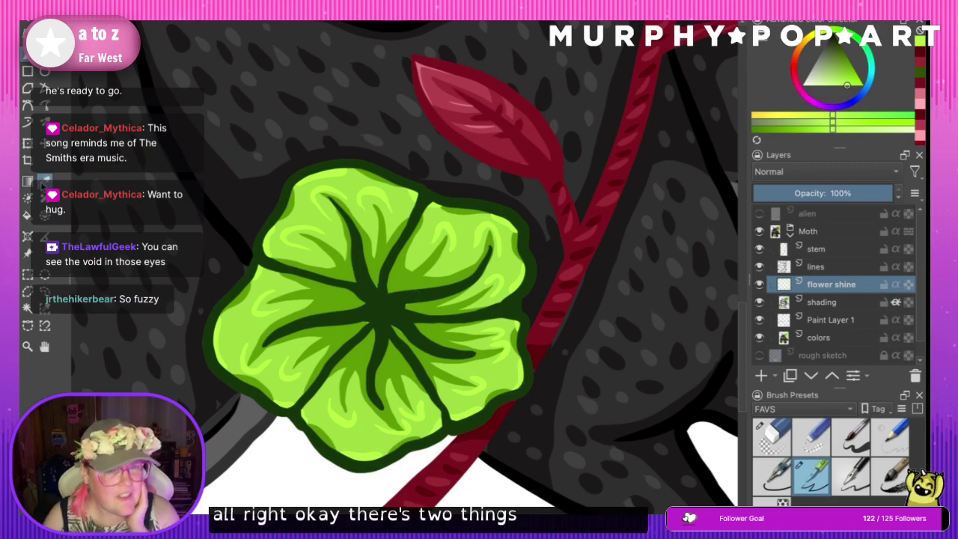
click(351, 268)
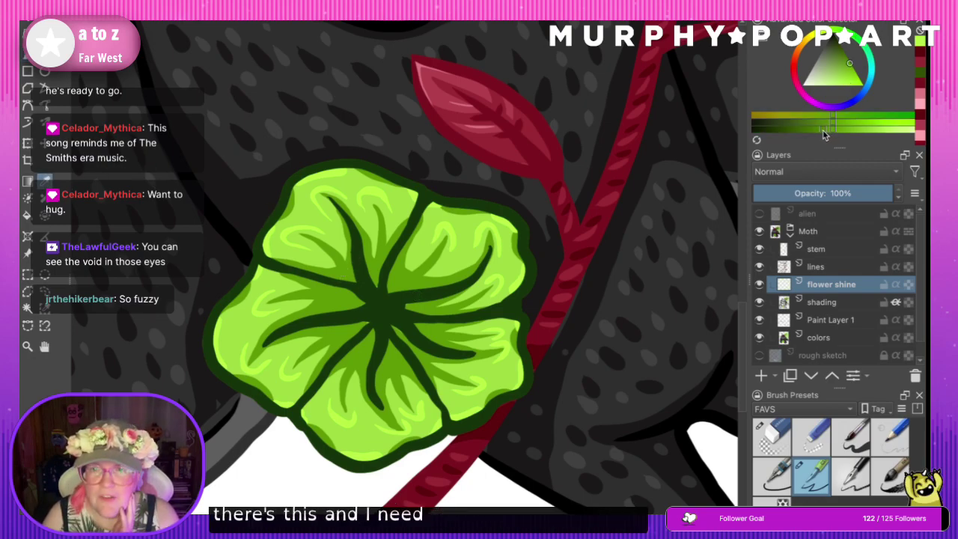
click(803, 129)
key(b)
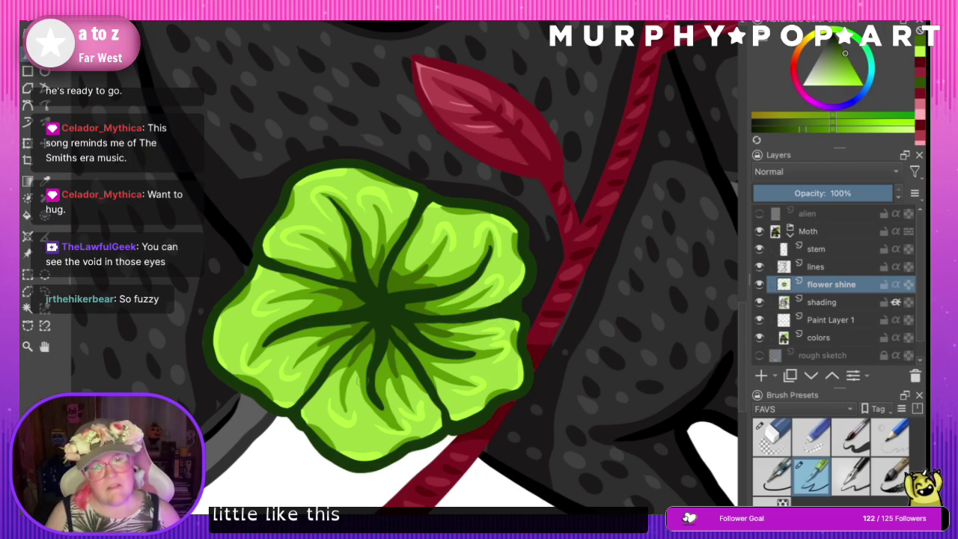
- Examine the lower flower's darker center strokes against the whole illustration and up close
key(ctrl+minus)
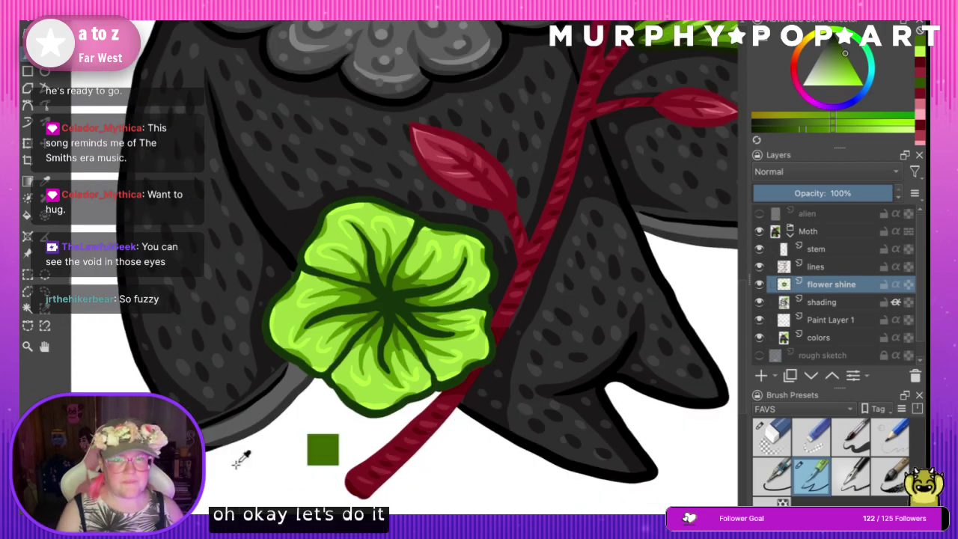
key(ctrl+minus)
key(ctrl+minus)
key(ctrl+minus)
key(ctrl+minus)
key(ctrl+minus)
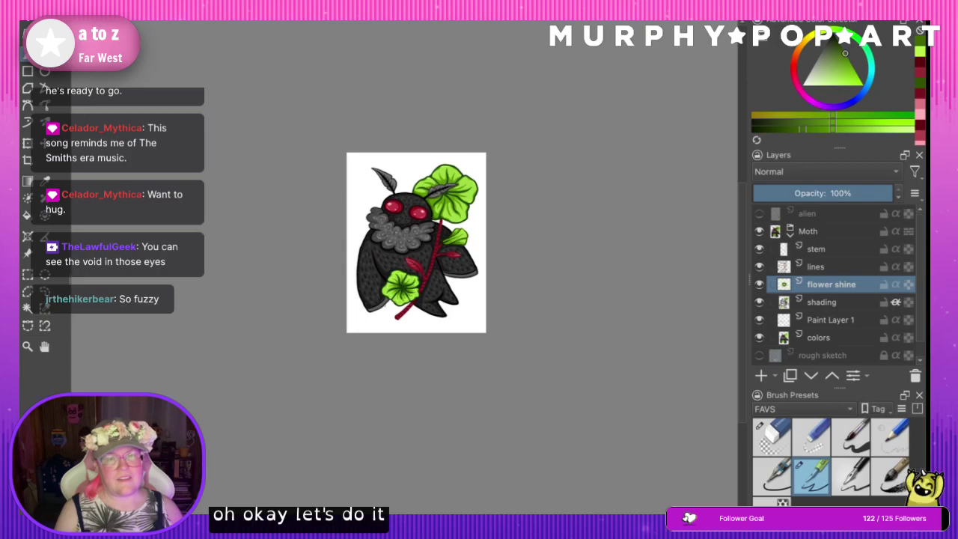
key(ctrl+plus)
key(ctrl+plus)
key(ctrl+plus)
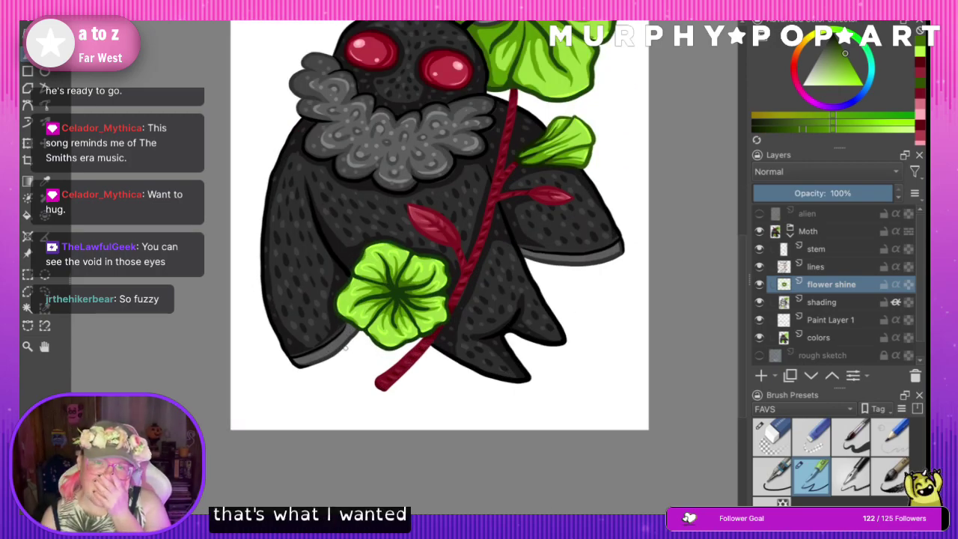
key(ctrl+plus)
key(ctrl+plus)
key(ctrl+plus)
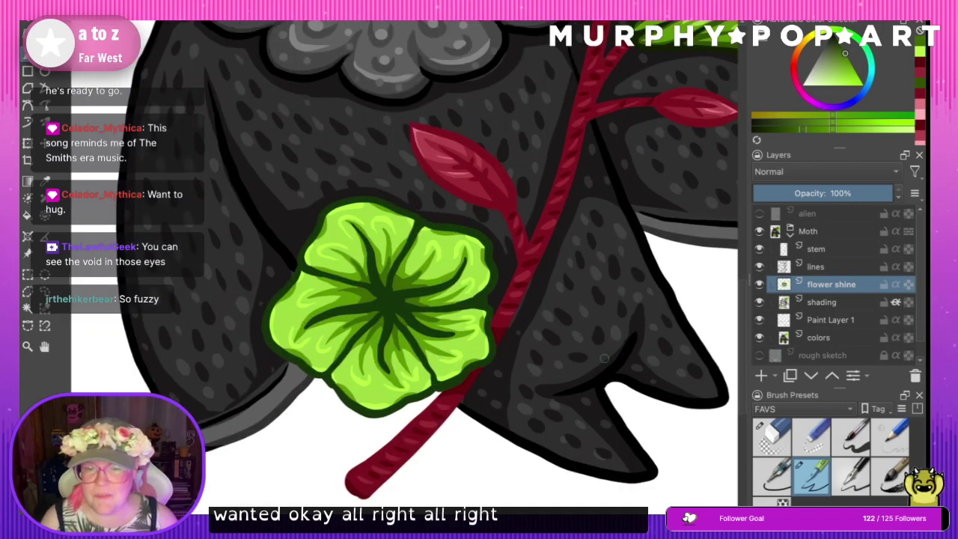
- Paint darker green strokes radiating from the large upper flower's center along its petal folds on the flower shine layer
scroll(604, 359, right, 4)
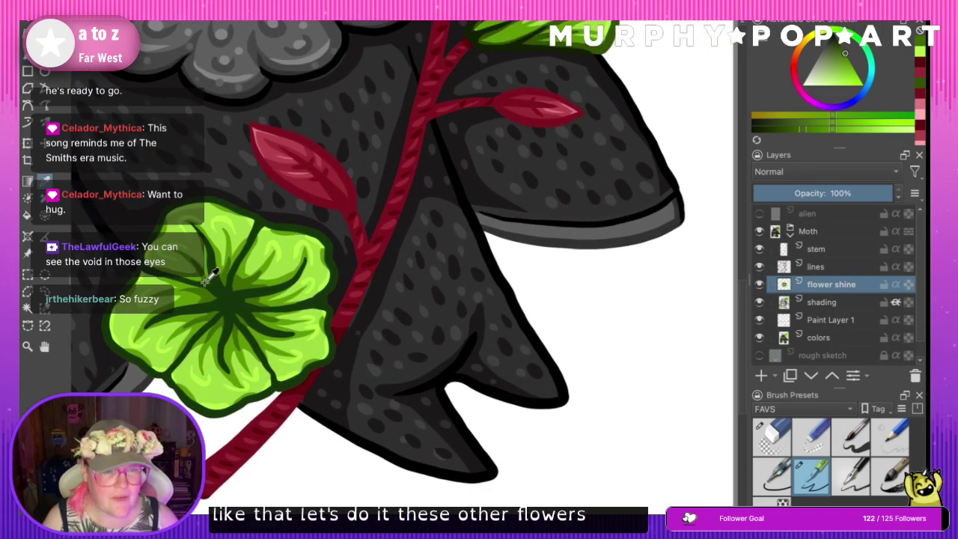
drag(743, 322, 750, 191)
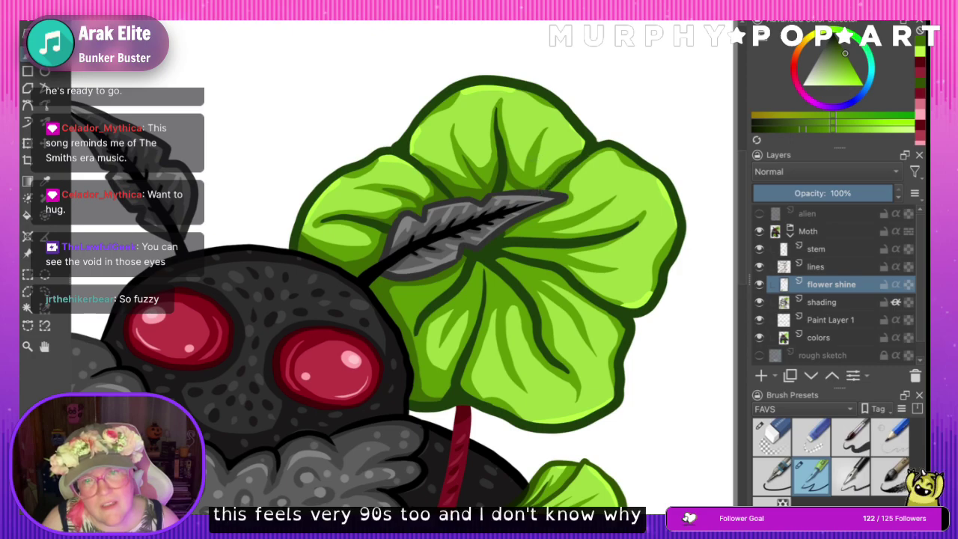
drag(531, 154, 527, 185)
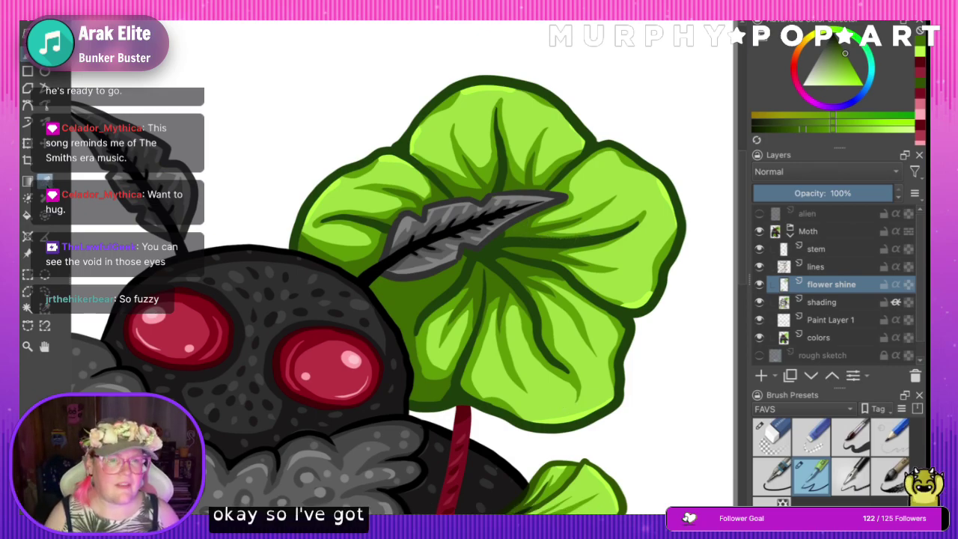
- Sample the light green highlight and paint curved, squiggly shine strokes across the petals of the large upper flower
drag(742, 261, 742, 231)
click(201, 374)
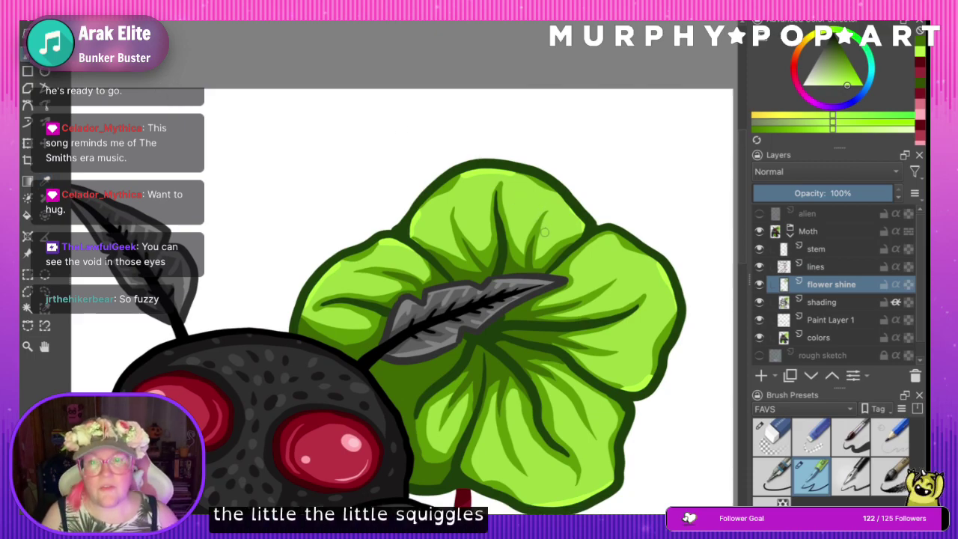
mouse_move(552, 214)
mouse_down()
mouse_move(538, 198)
mouse_move(527, 225)
mouse_up()
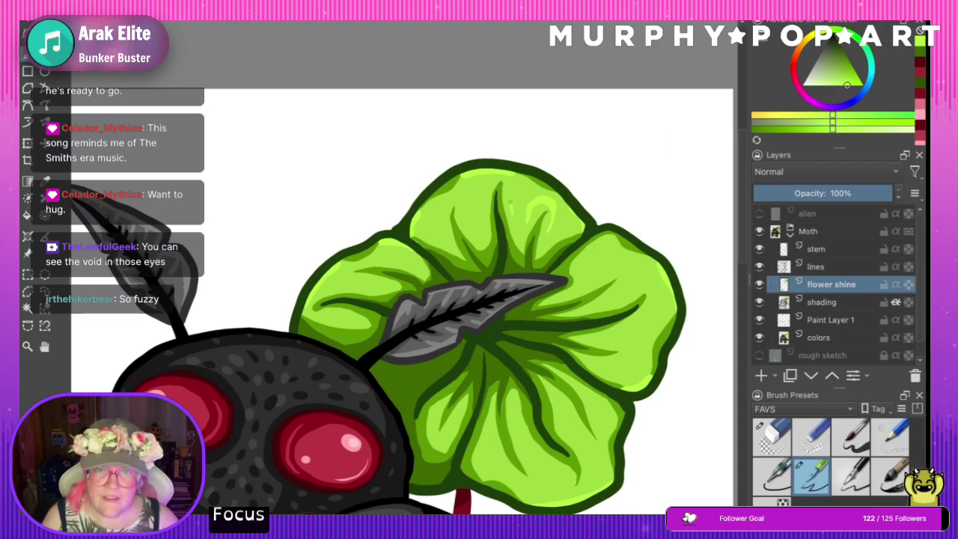
mouse_move(508, 180)
mouse_down()
mouse_move(481, 195)
mouse_move(483, 215)
mouse_move(470, 229)
mouse_move(440, 203)
mouse_move(447, 239)
mouse_up()
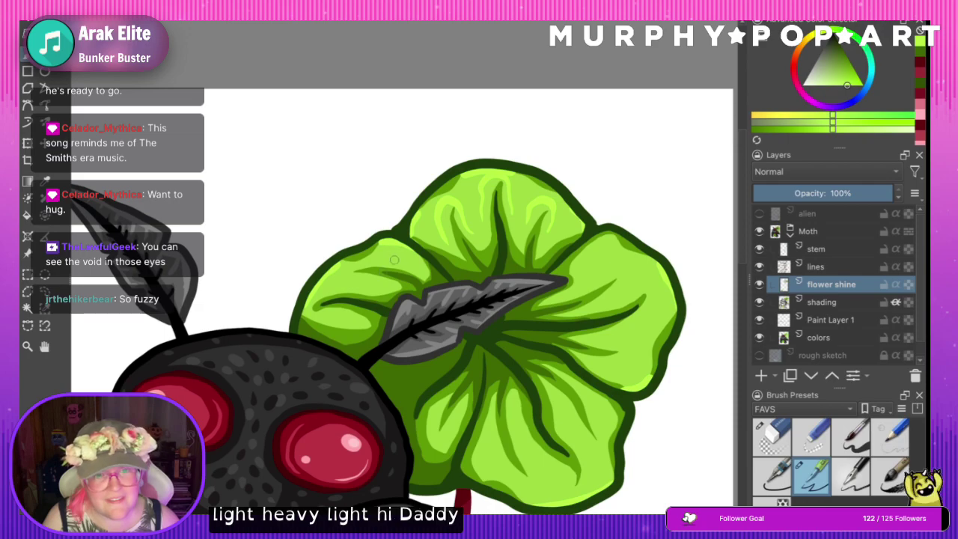
drag(387, 262, 371, 262)
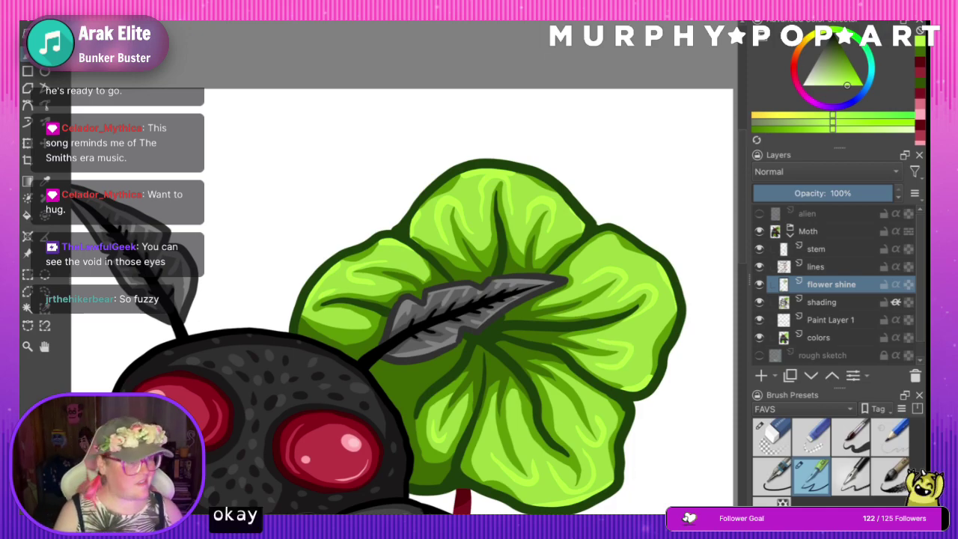
- Examine the upper flower's new shine strokes against the whole illustration and up close
key(ctrl+minus)
key(ctrl+minus)
key(ctrl+minus)
key(ctrl+minus)
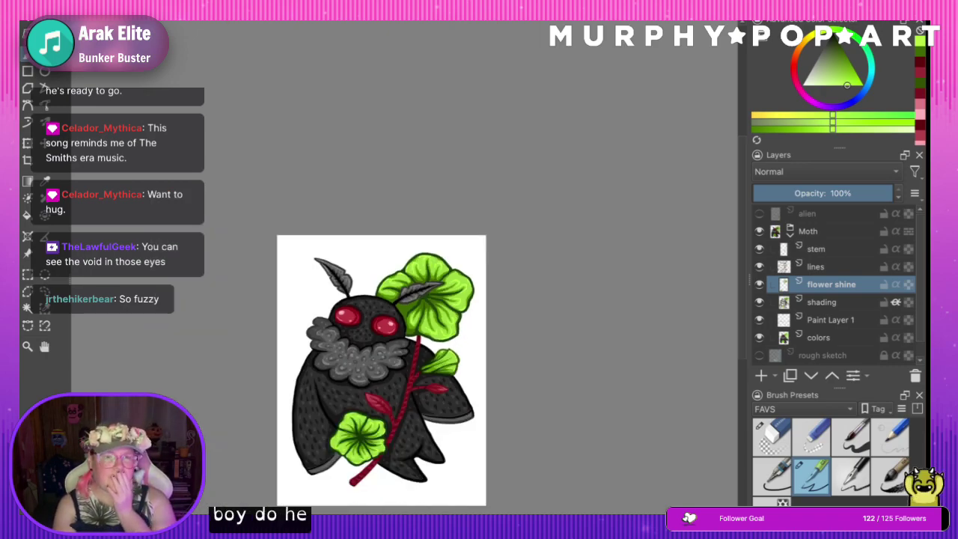
key(plus)
key(plus)
key(plus)
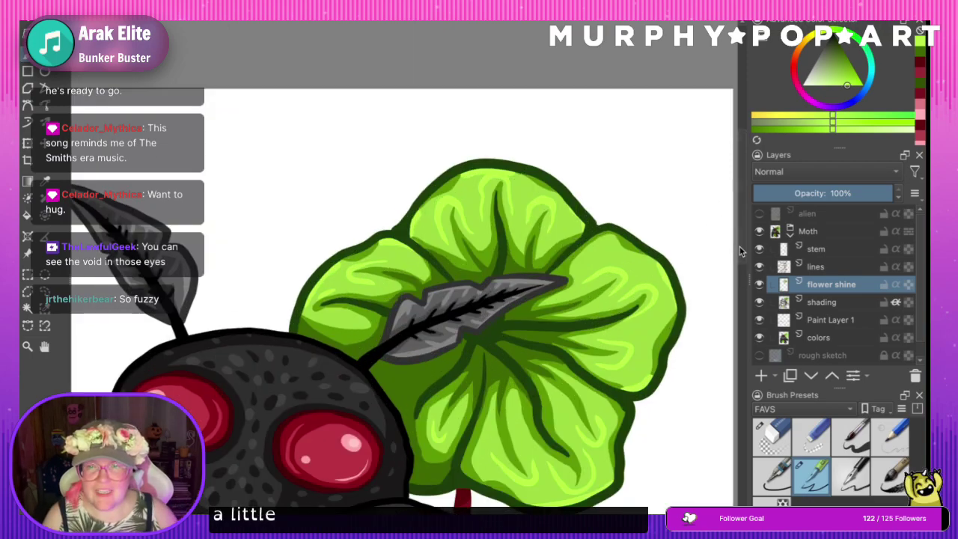
- Sample the darker green shading near the upper flower's center and touch up the shading between its petals
drag(742, 248, 742, 283)
key(p)
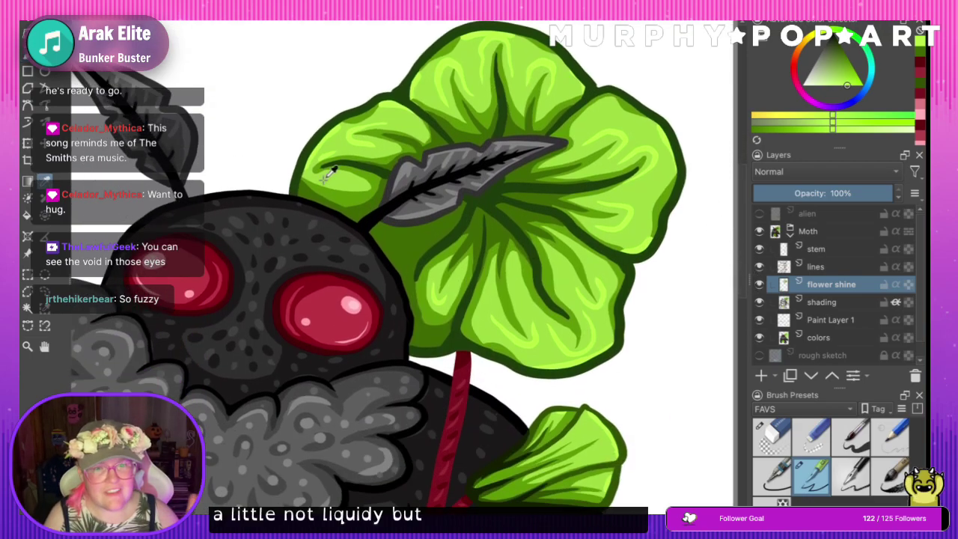
click(444, 233)
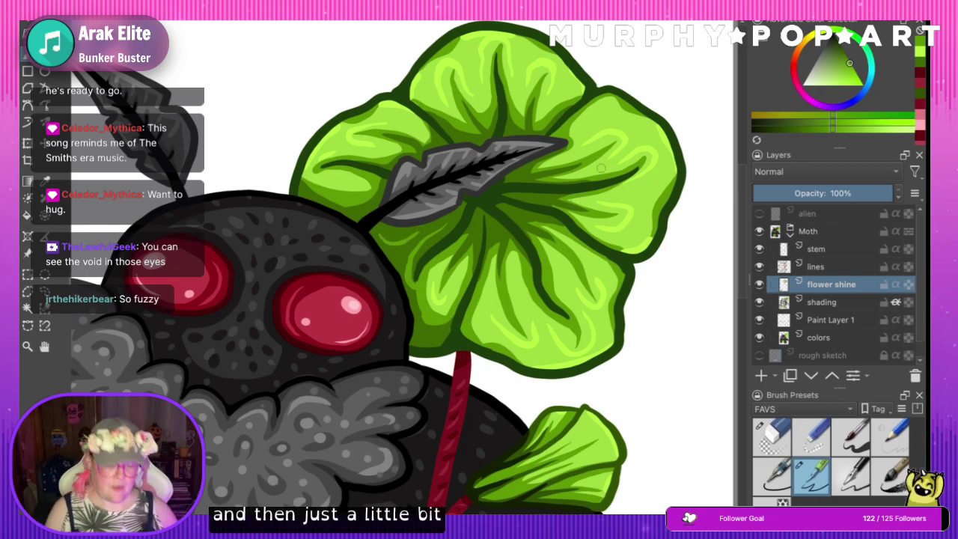
- Compare the upper flower's retouched shading with the other flowers in the whole illustration and up close
key(ctrl+minus)
key(ctrl+minus)
key(ctrl+minus)
key(ctrl+minus)
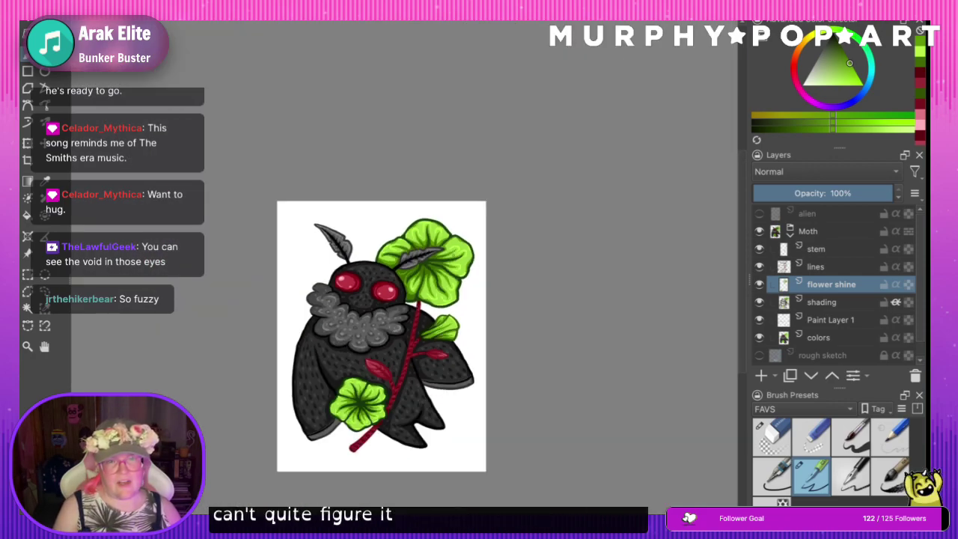
key(plus)
key(plus)
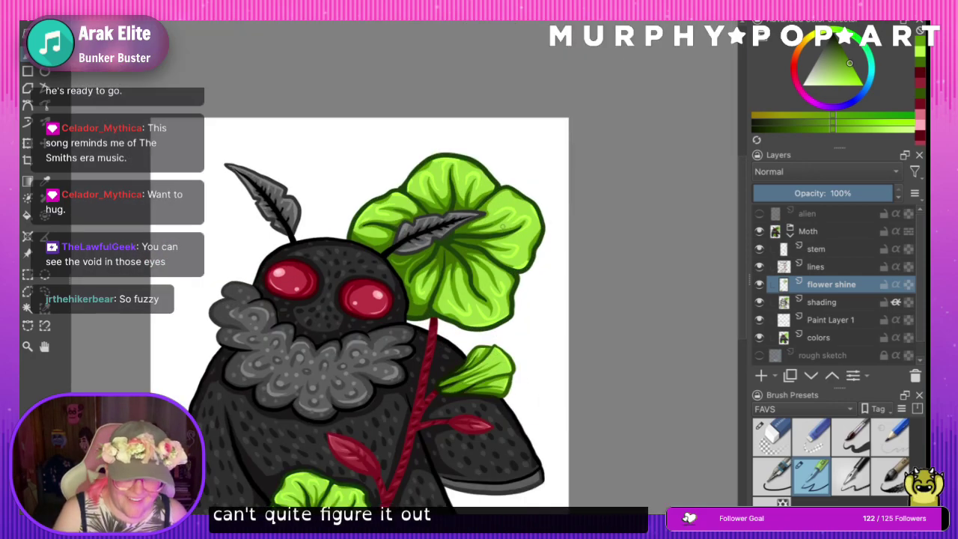
key(plus)
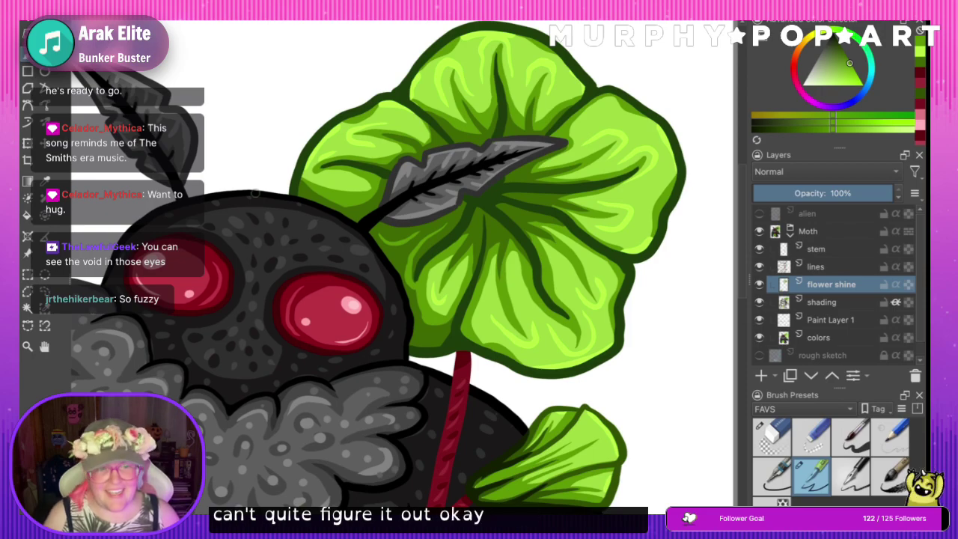
- Sample the light green highlight again and refine the shine on the upper flower's petals, checking the whole illustration
ctrl+click(636, 204)
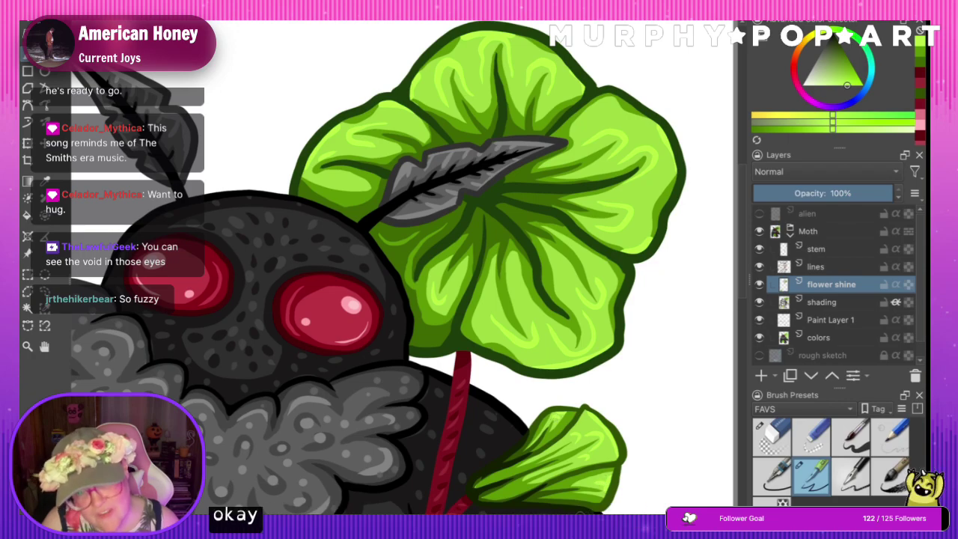
scroll(400, 286, down, 6)
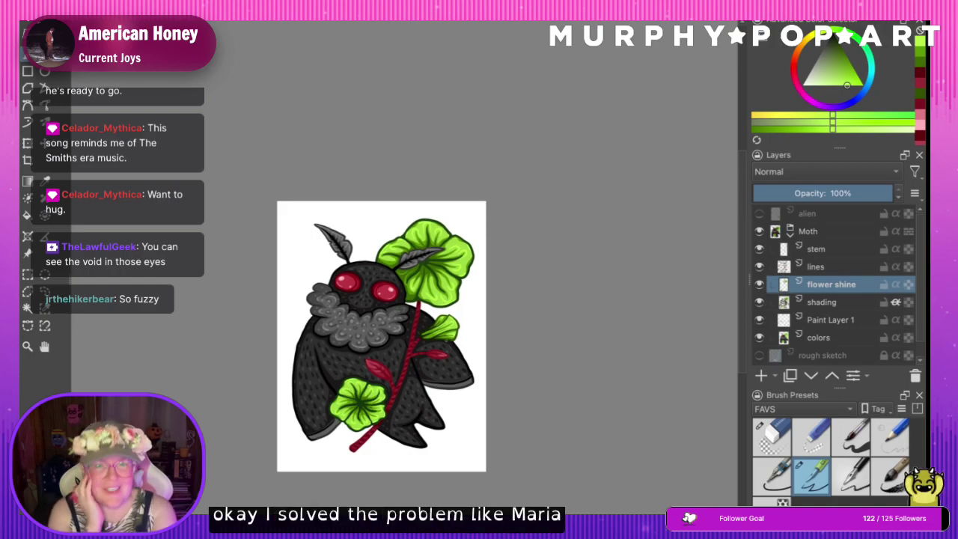
scroll(405, 283, up, 6)
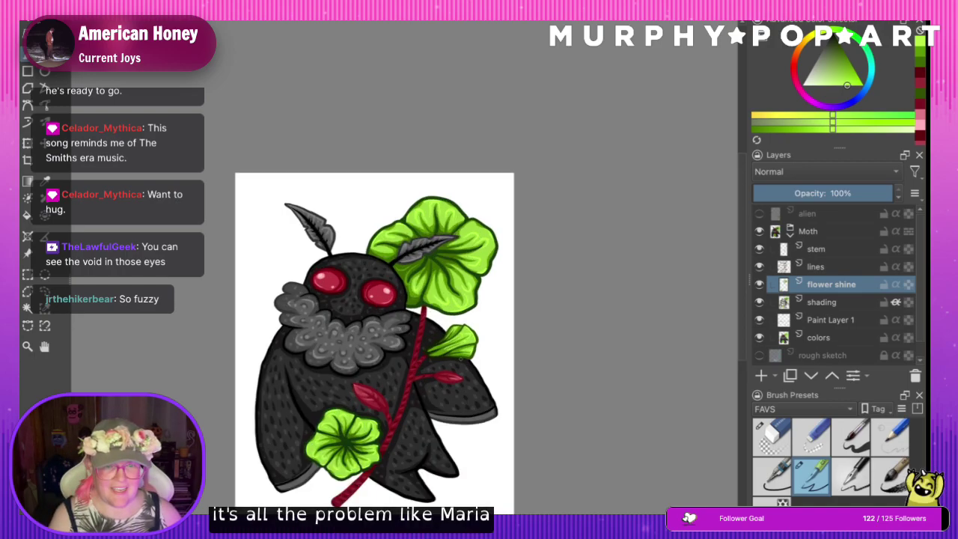
- On the stem layer, sample the stem's dark red and thicken its top end beneath the upper flower, undoing the misplaced stroke and choosing the eraser
key(ctrl+plus)
click(825, 252)
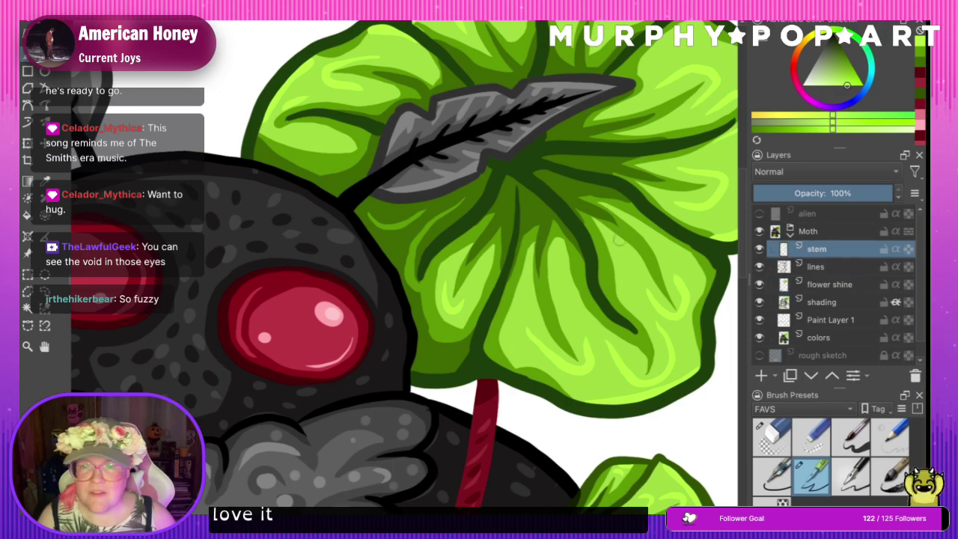
click(49, 179)
click(483, 383)
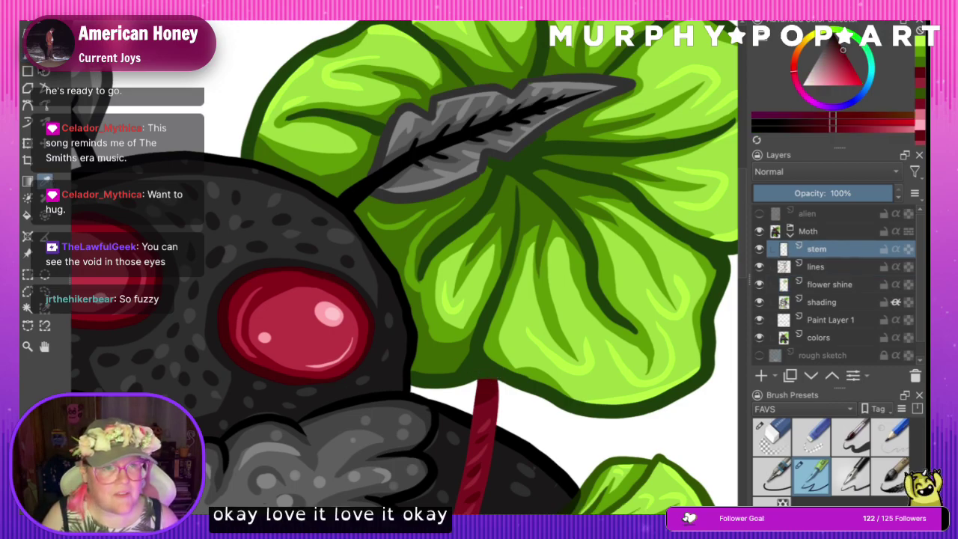
click(28, 56)
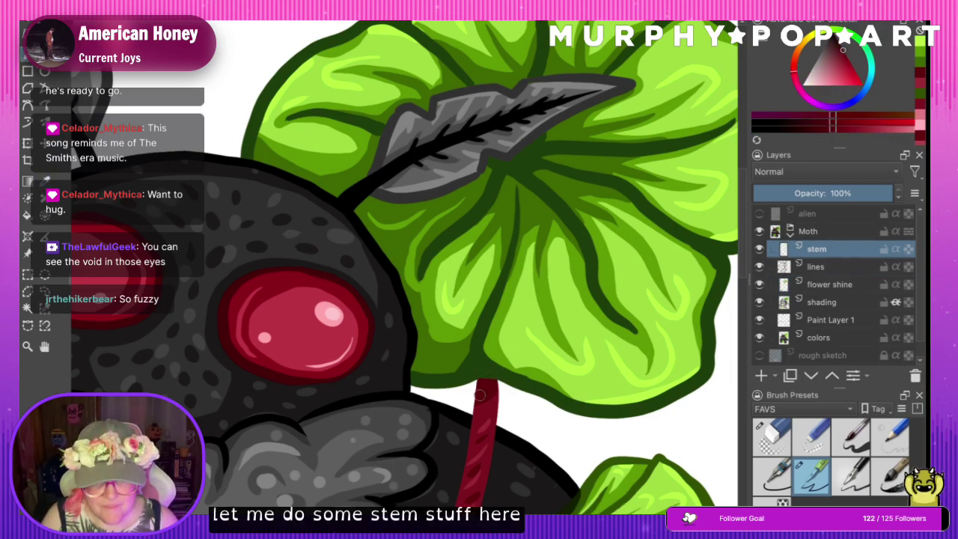
drag(477, 374, 475, 401)
key(ctrl+z)
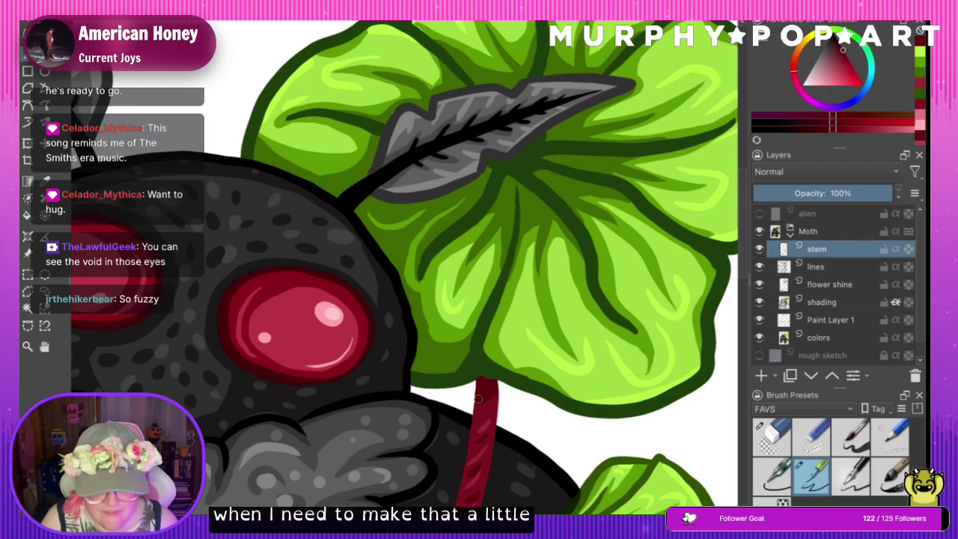
click(772, 438)
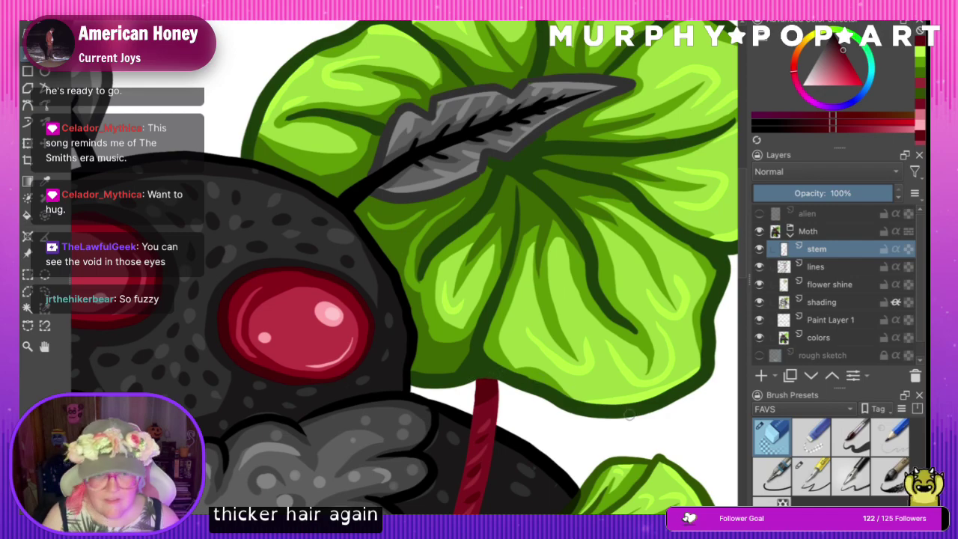
- Examine the top of the stem beneath the upper flower against the whole illustration and up close
scroll(611, 367, down, 6)
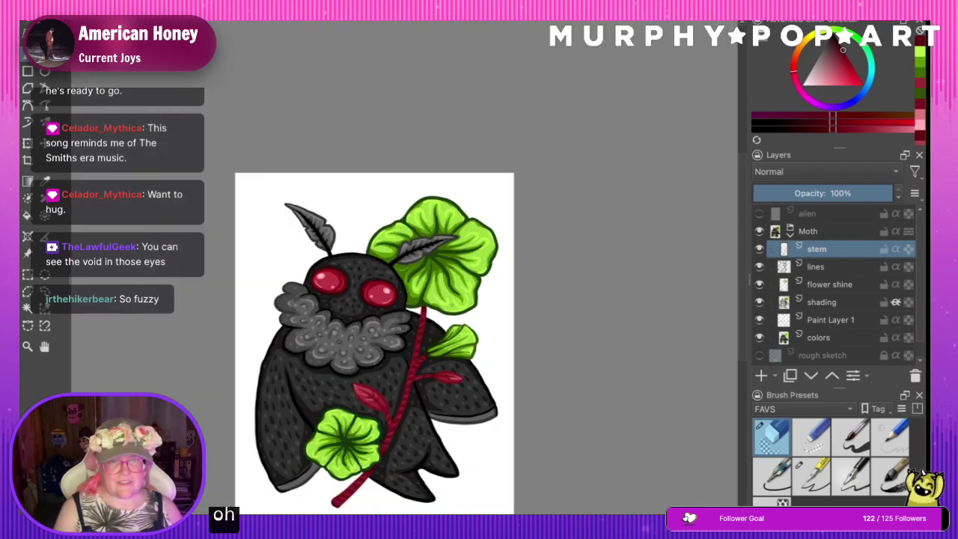
key(ctrl+plus)
key(ctrl+plus)
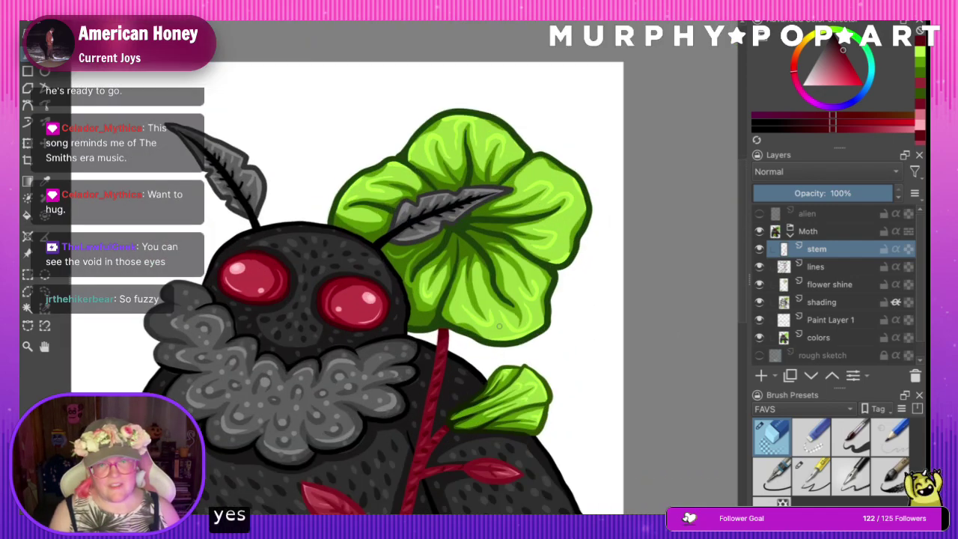
key(ctrl+minus)
key(ctrl+minus)
key(ctrl+minus)
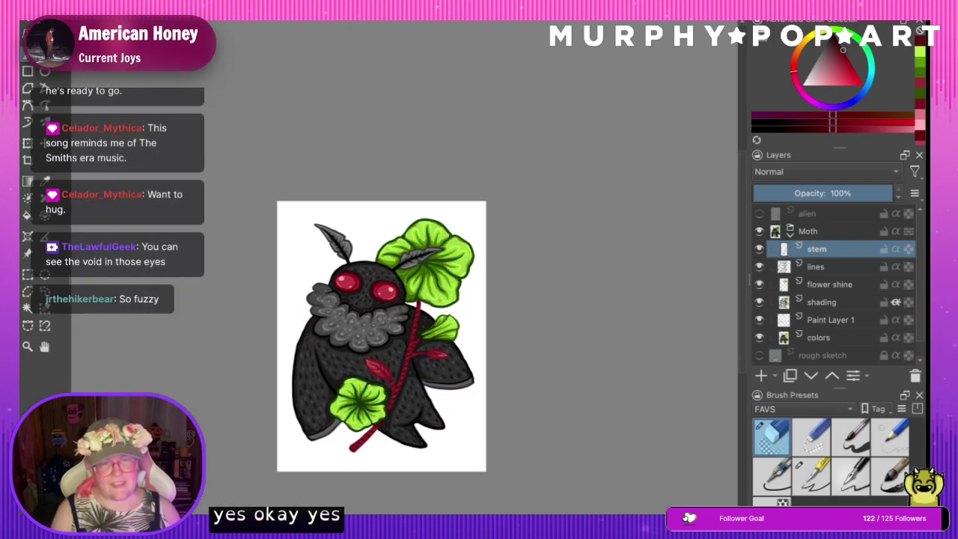
scroll(399, 283, up, 4)
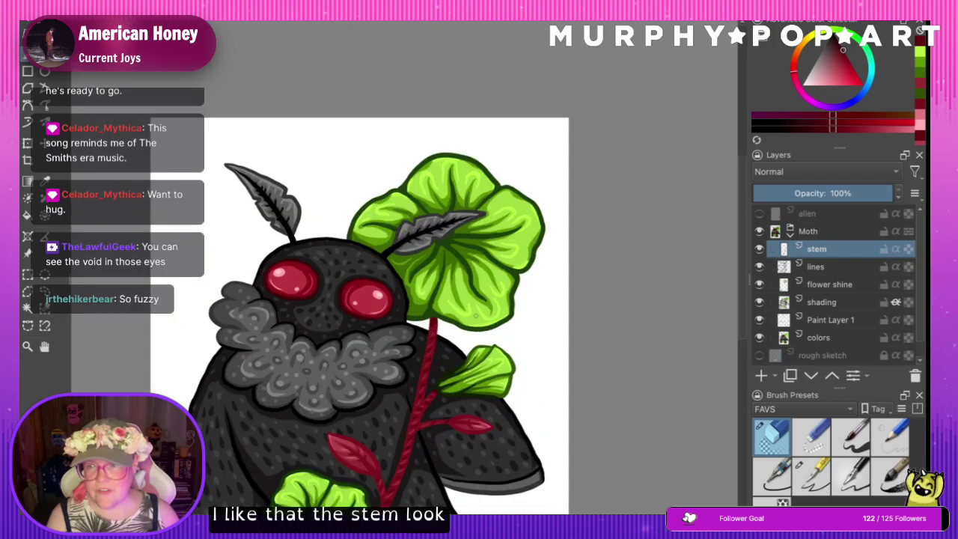
scroll(408, 269, up, 2)
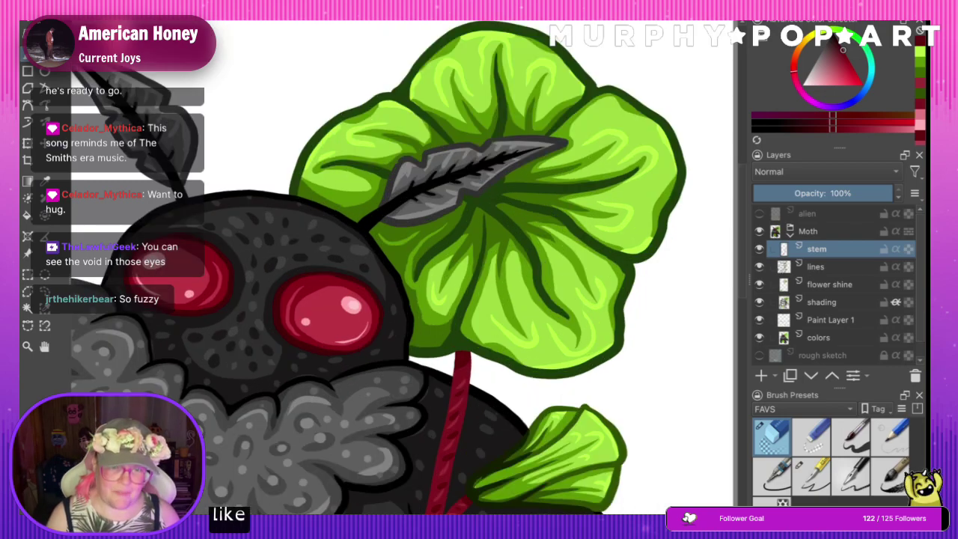
- Sample the stem's red, choose a lighter pink and paint small shine marks along the upper stem with an inking brush
click(463, 379)
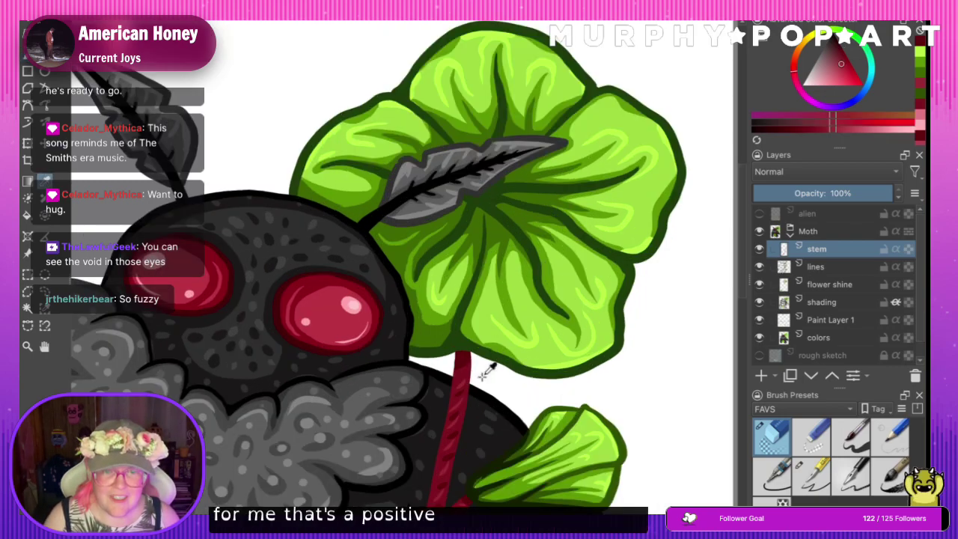
click(882, 129)
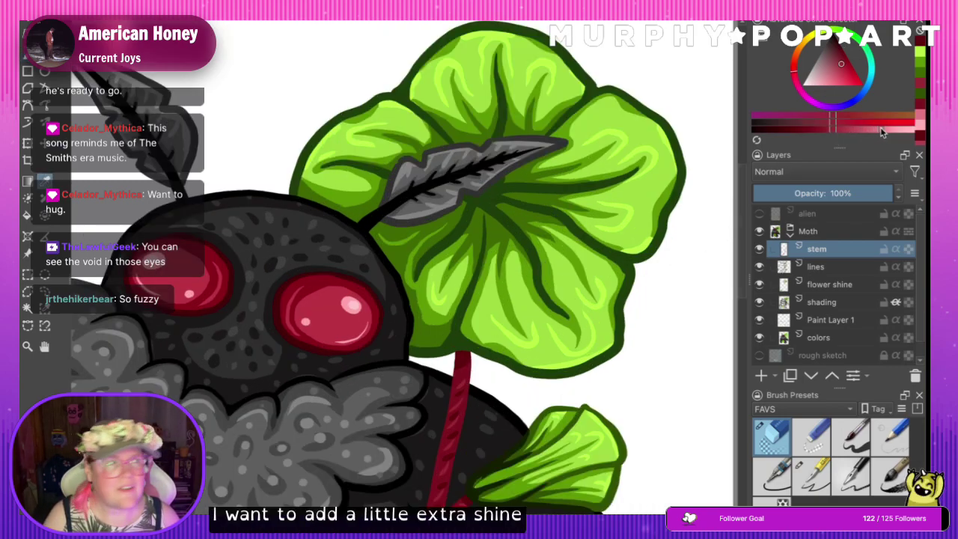
click(26, 54)
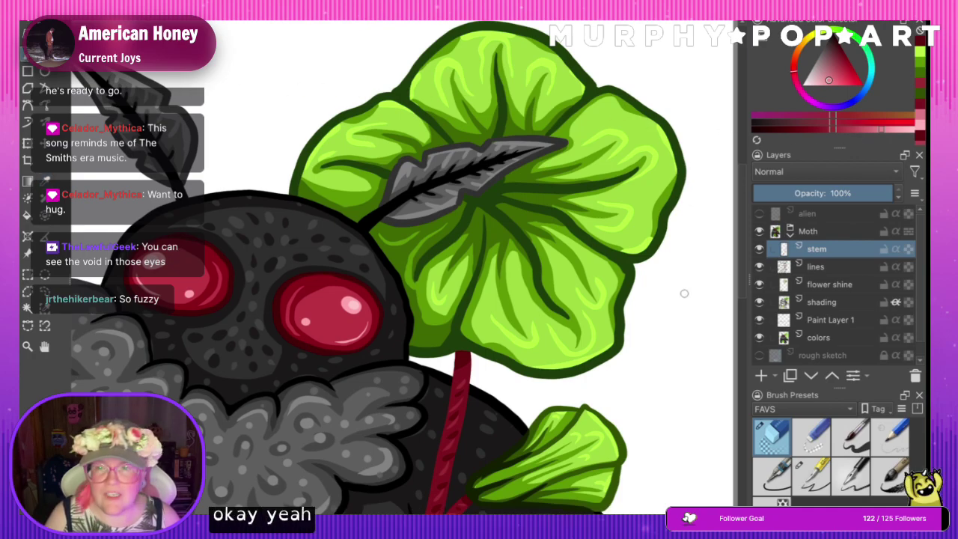
drag(742, 258, 749, 279)
scroll(464, 255, down, 5)
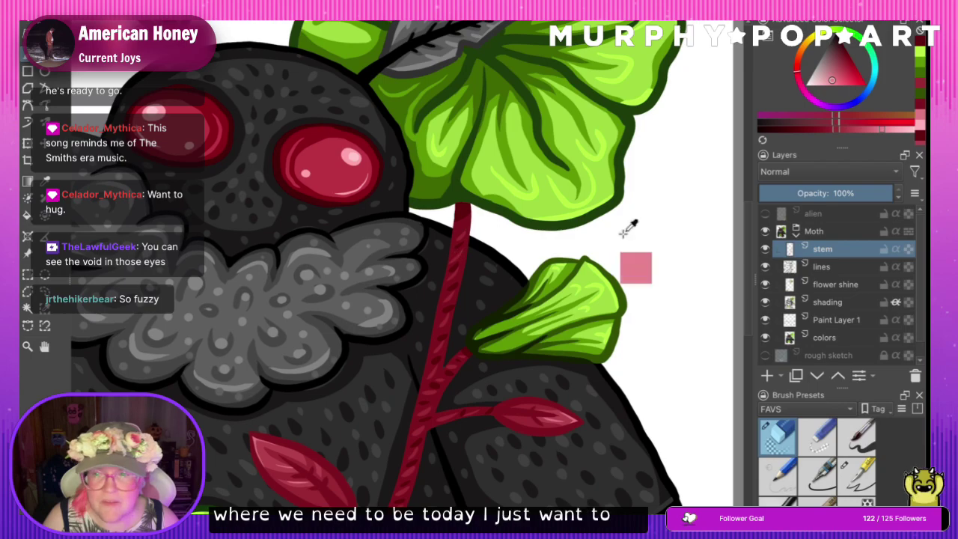
click(856, 476)
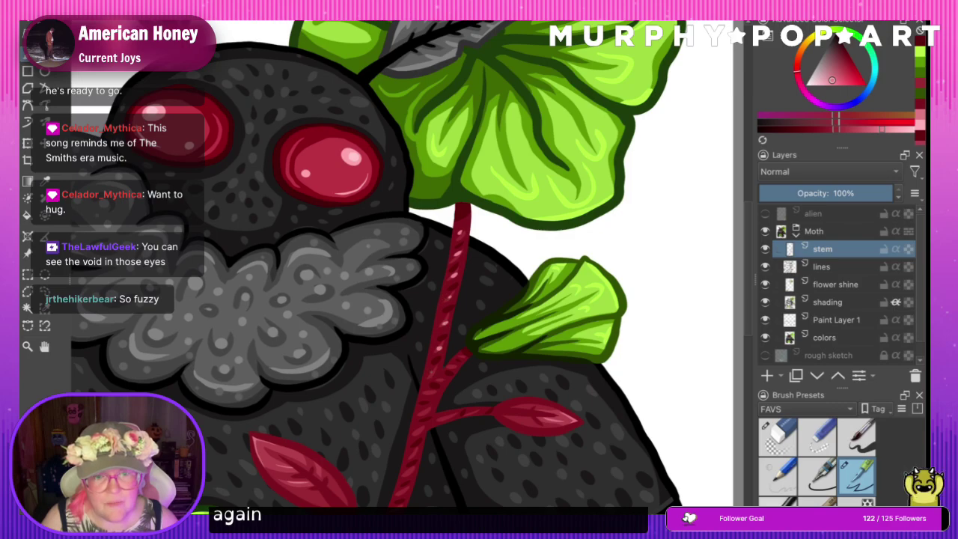
- Continue the small pink shine marks down the middle and lower stem and along its side branches
scroll(479, 277, down, 5)
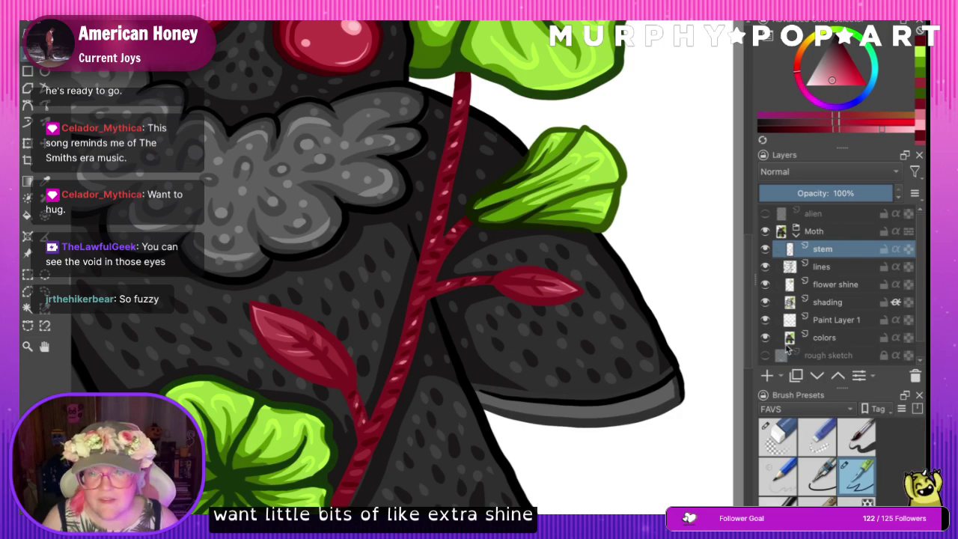
scroll(660, 363, down, 3)
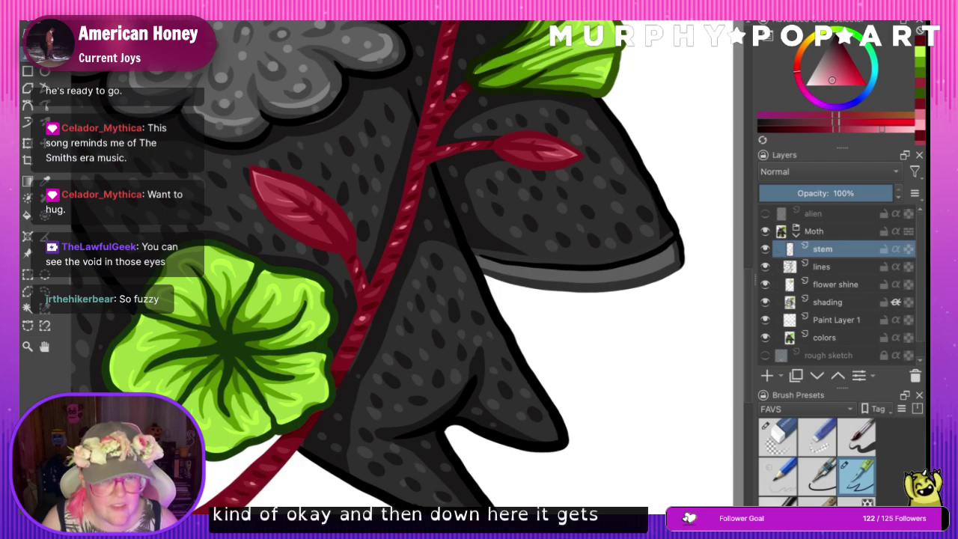
key(ctrl+minus)
key(ctrl+minus)
key(ctrl+minus)
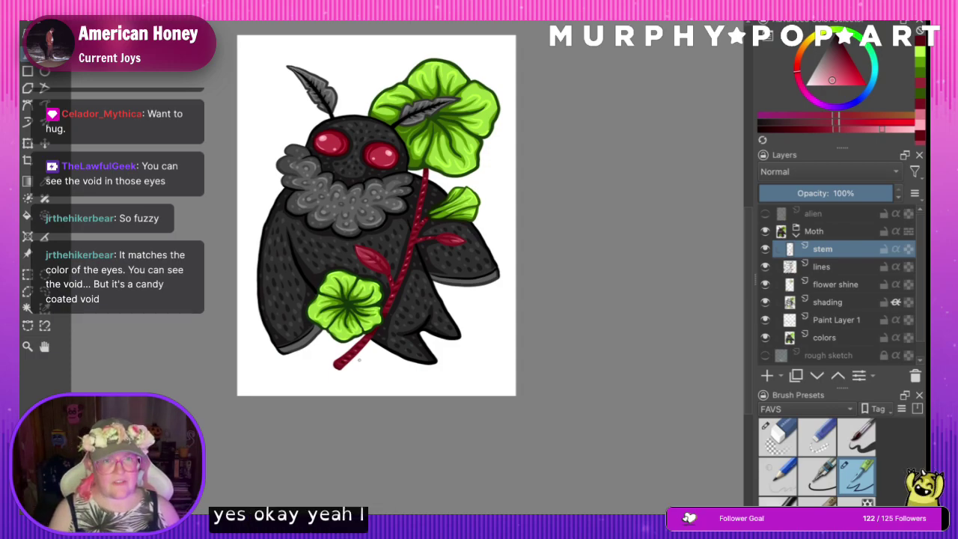
- Examine the stem's added shine up close and against the whole illustration, centring the artwork in view
scroll(360, 360, up, 6)
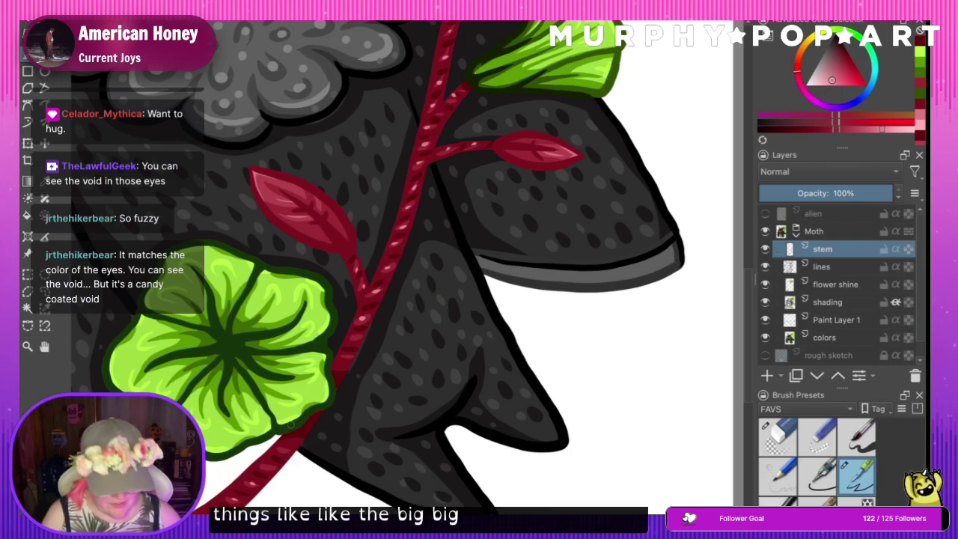
key(ctrl+minus)
key(ctrl+minus)
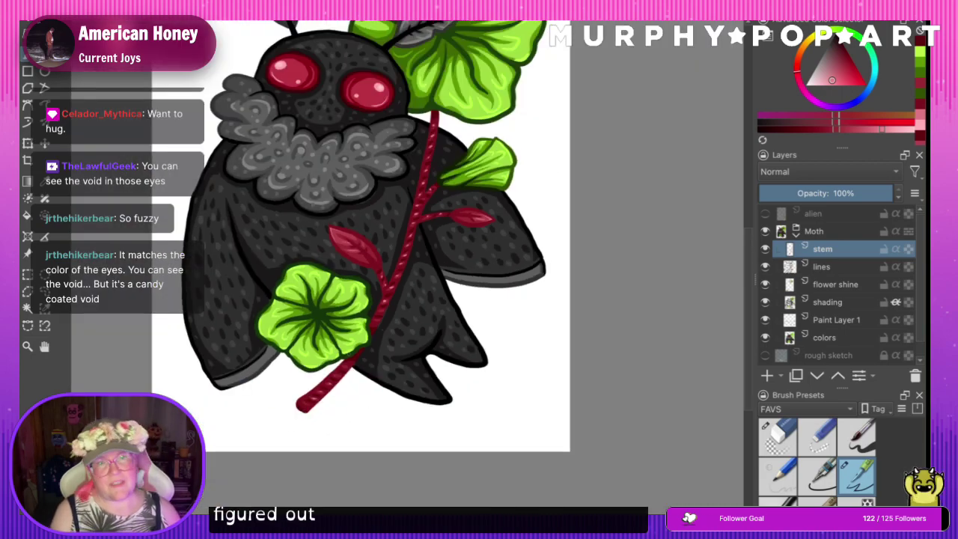
key(minus)
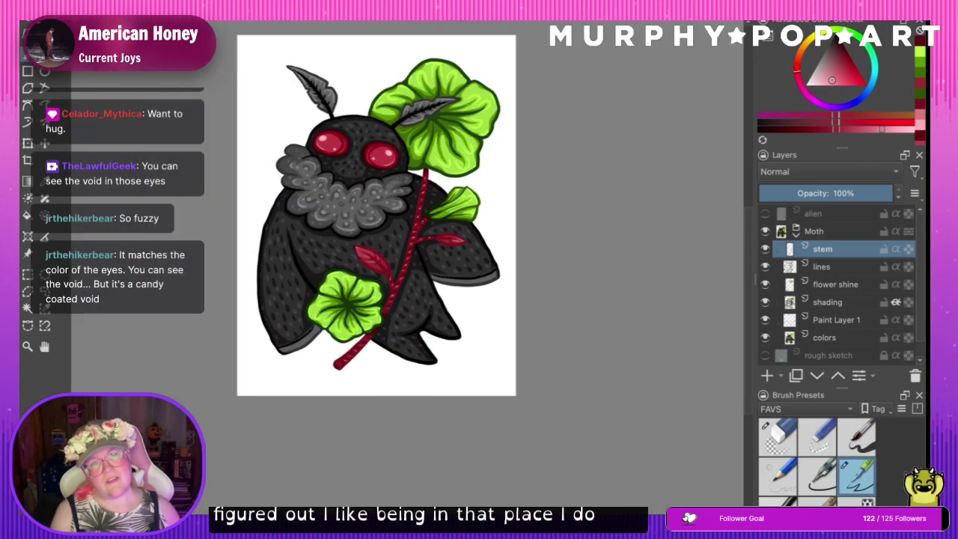
key(ctrl+plus)
key(ctrl+plus)
key(ctrl+plus)
key(ctrl+minus)
key(ctrl+minus)
key(ctrl+minus)
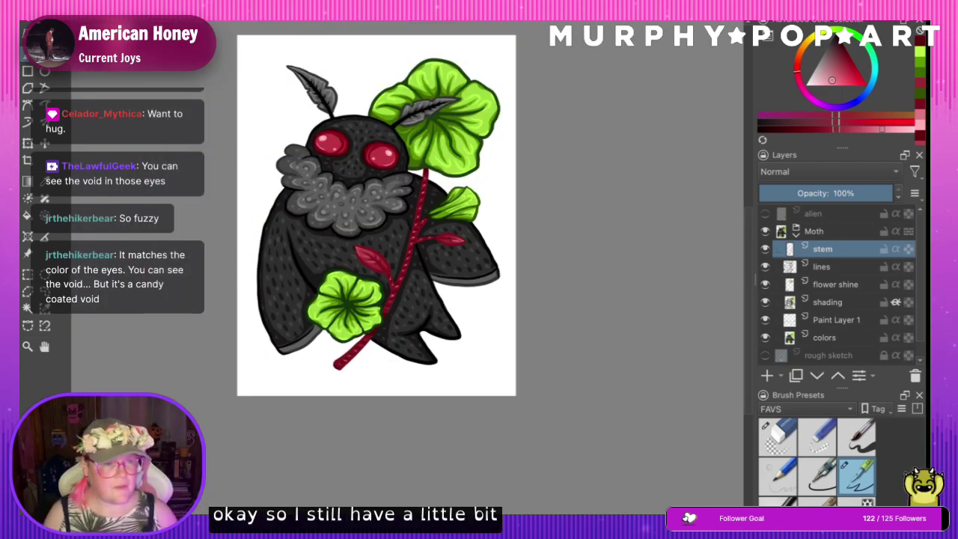
click(47, 356)
drag(364, 276, 429, 324)
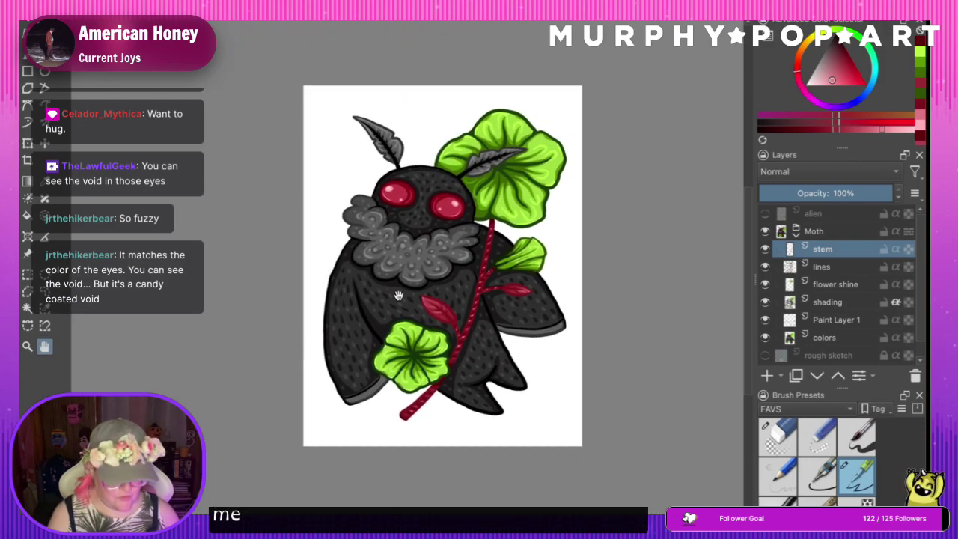
key(ctrl+plus)
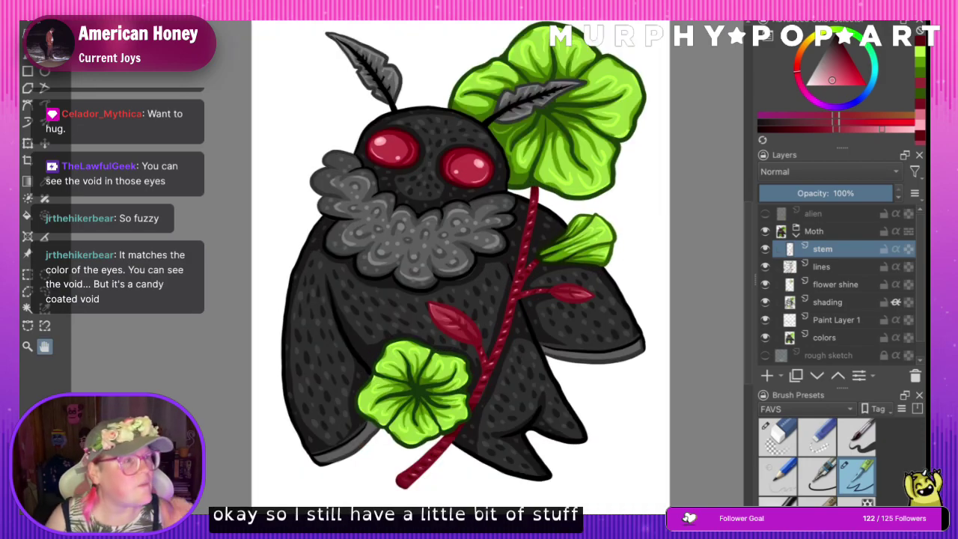